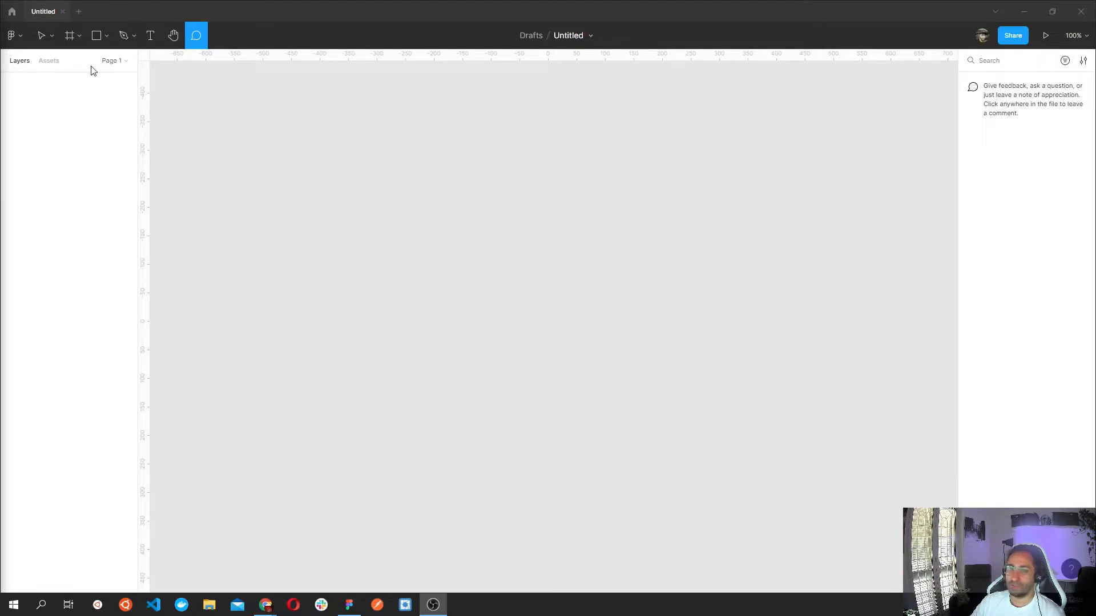
{"action": "left_click", "coordinate": [69, 36]}
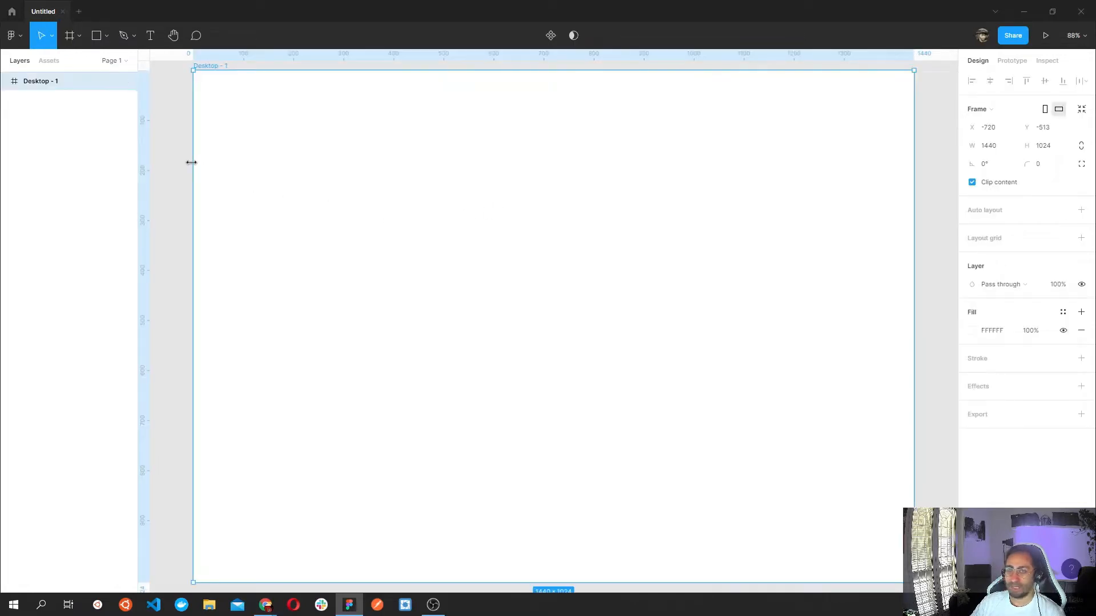
{"action": "double_click", "coordinate": [218, 66]}
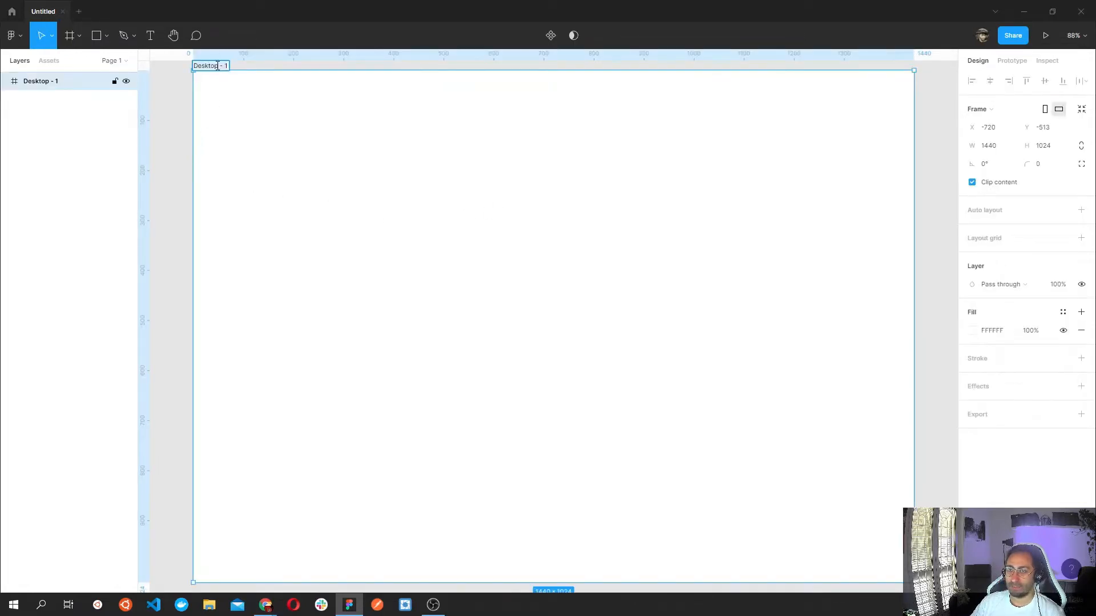
{"action": "type", "text": "F"}
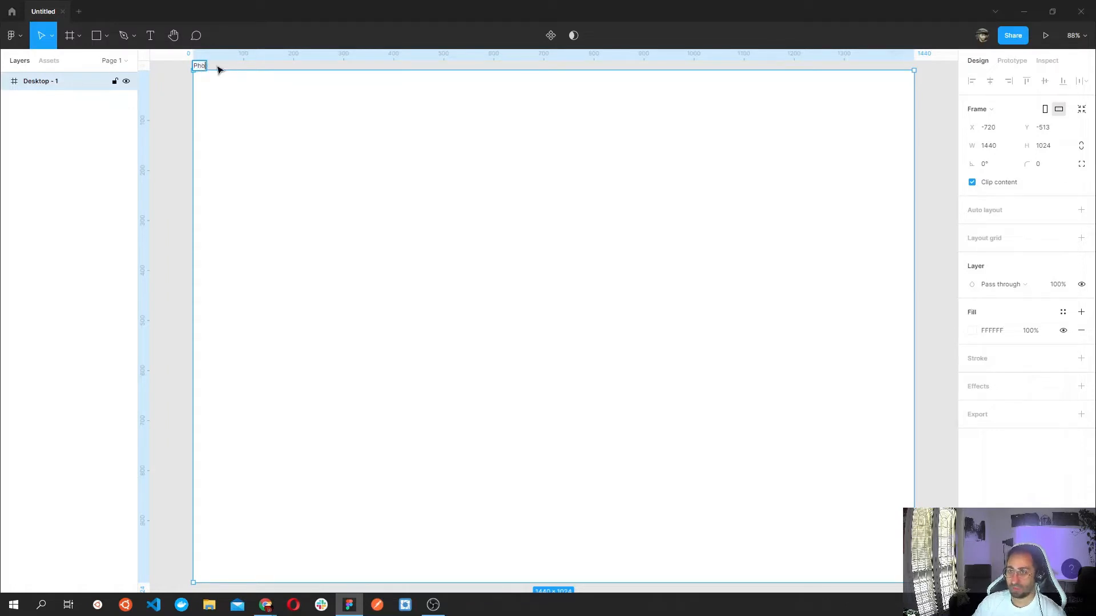
{"action": "type", "text": "hotos"}
{"action": "key", "text": "Return"}
{"action": "key", "text": "Delete"}
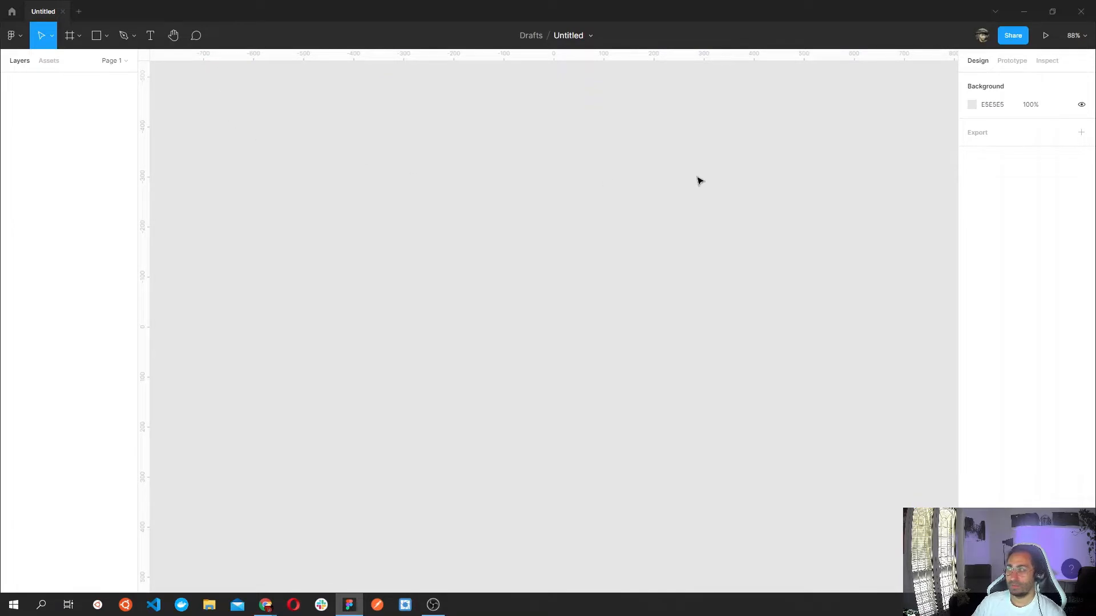
Create a 1440 × 1024 Desktop frame and rename it Photos.
{"action": "scroll", "coordinate": [148, 104], "scroll_direction": "up", "scroll_amount": 1}
{"action": "left_click", "coordinate": [69, 36]}
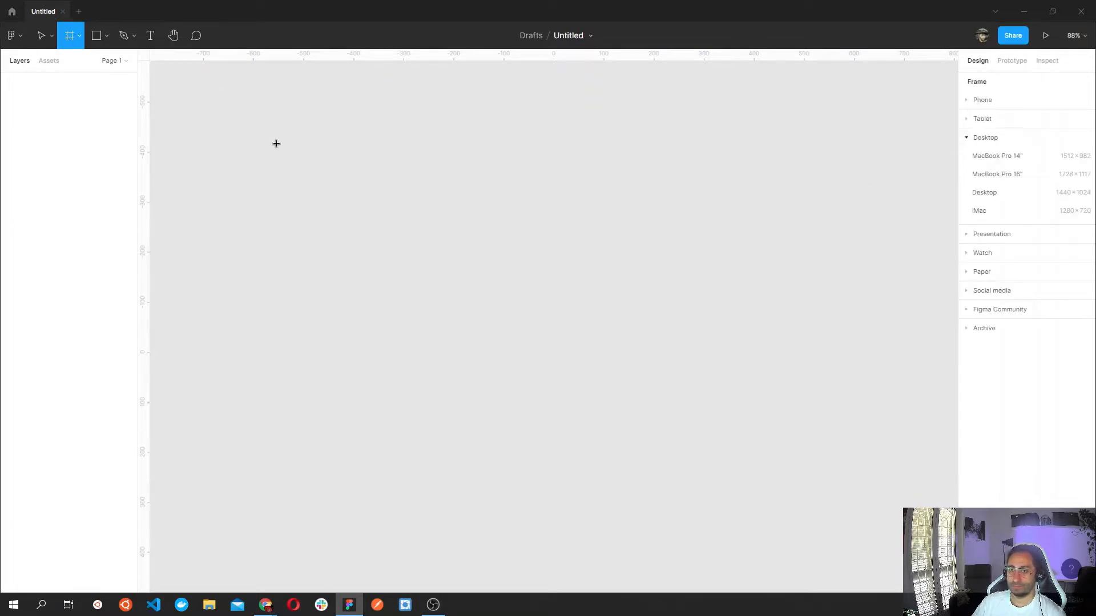
{"action": "left_click", "coordinate": [987, 193]}
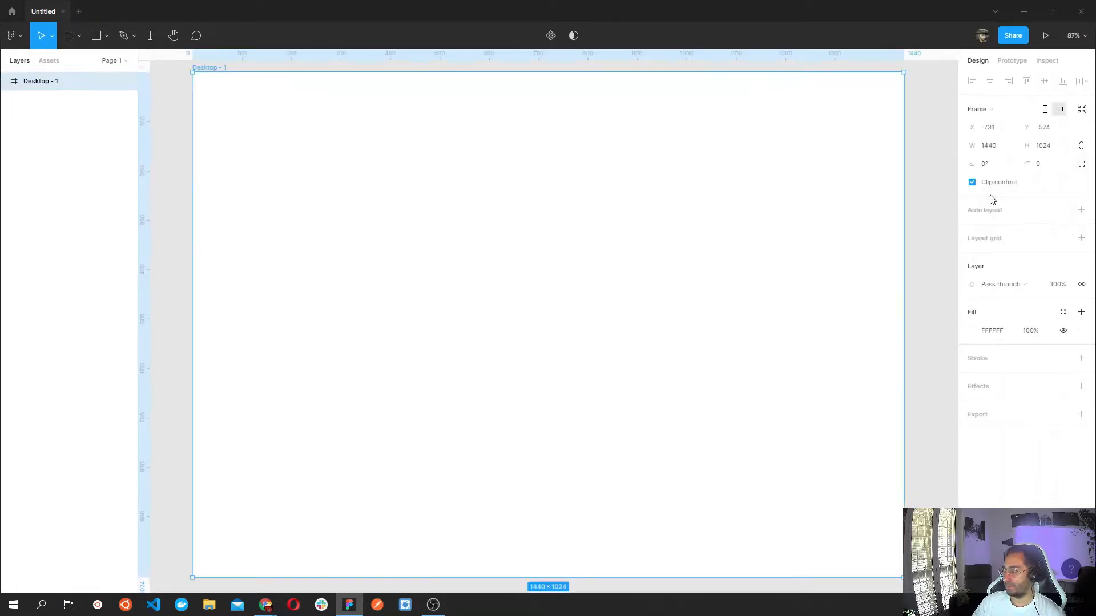
{"action": "double_click", "coordinate": [215, 67]}
{"action": "type", "text": "POR"}
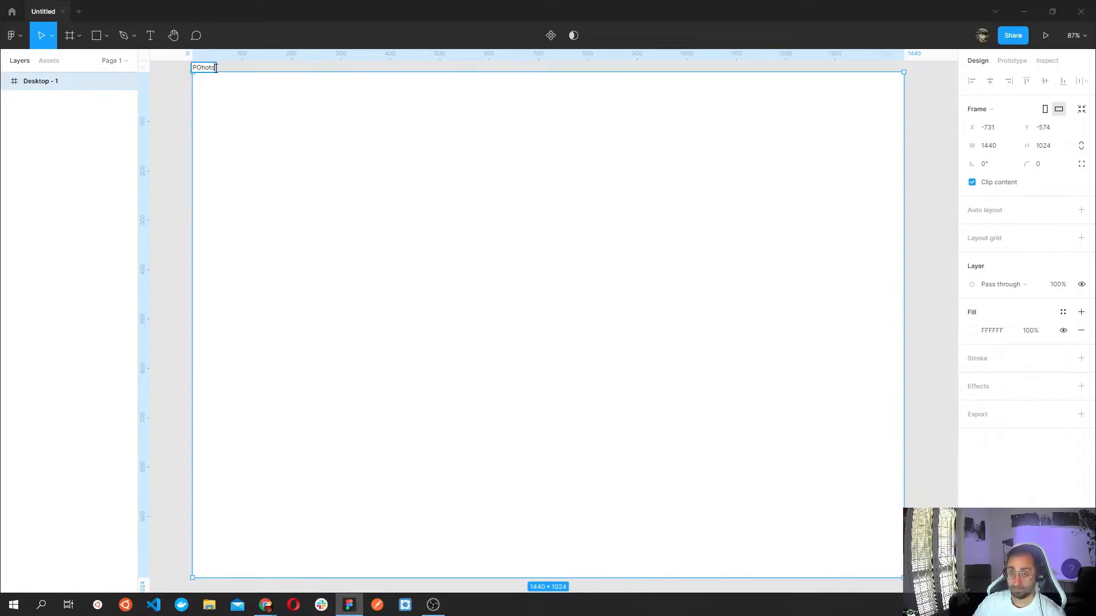
{"action": "key", "text": "BackSpace"}
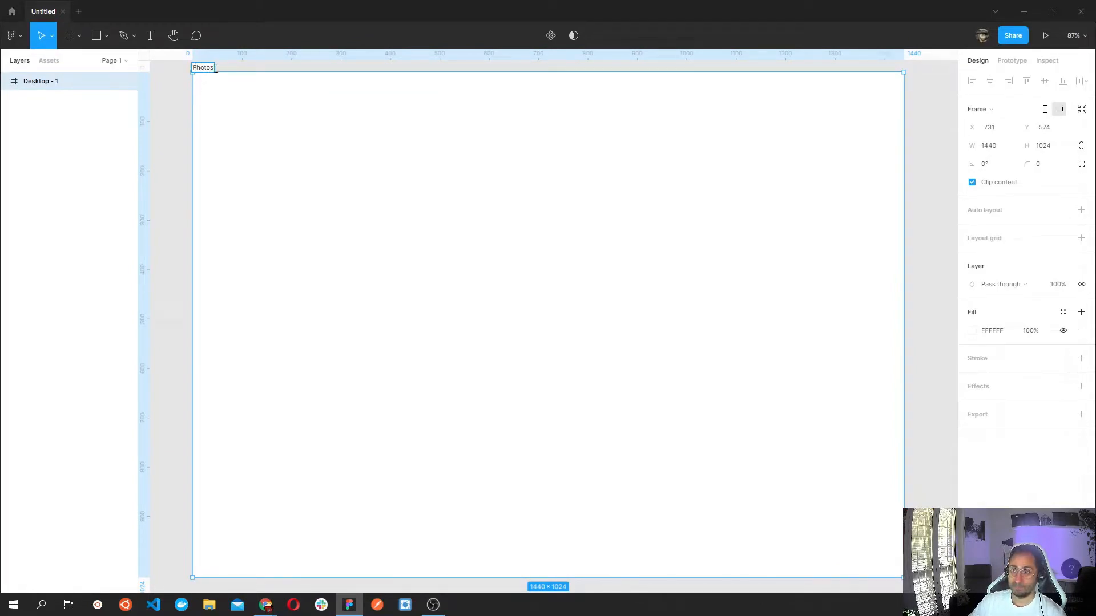
{"action": "key", "text": "Return"}
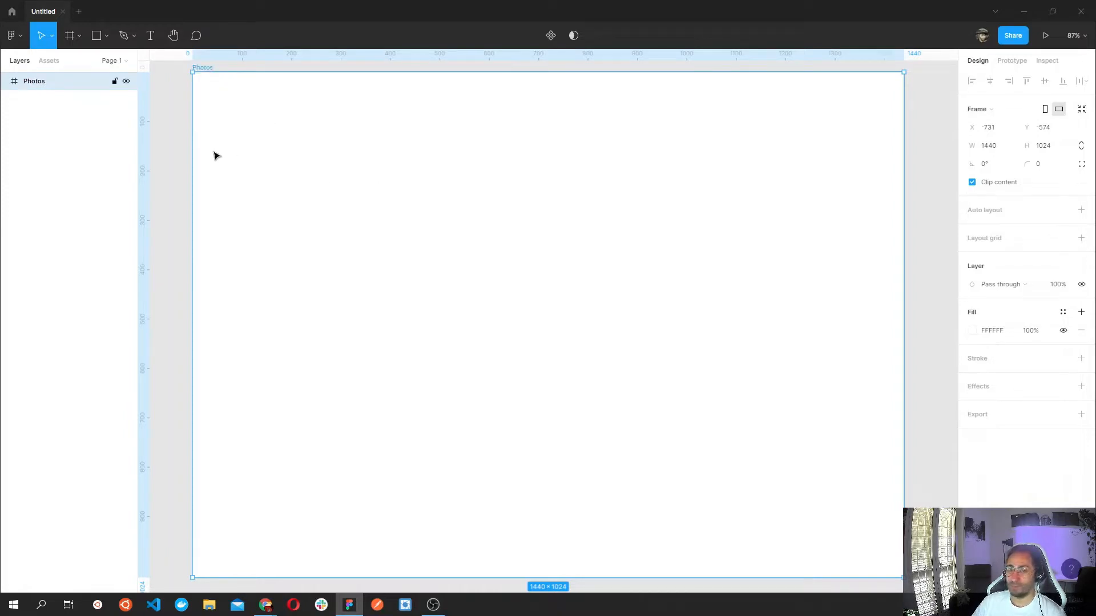
Draw a full-width rectangle about 1440 × 587 in the Photos frame, starting about 55 below its upper edge.
{"action": "left_click", "coordinate": [96, 36]}
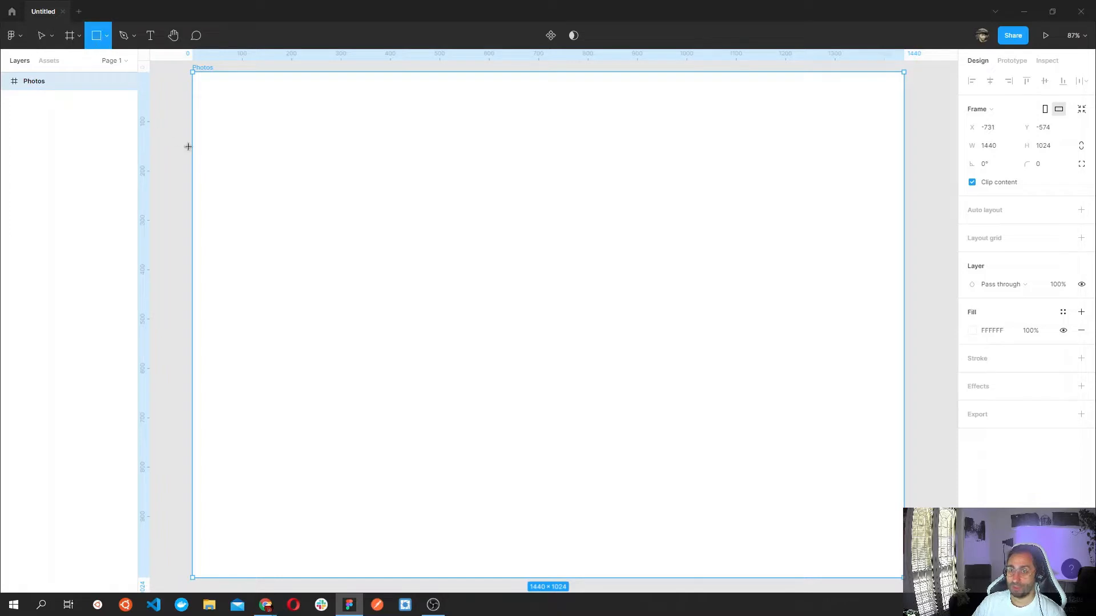
{"action": "mouse_move", "coordinate": [193, 99]}
{"action": "left_mouse_down"}
{"action": "mouse_move", "coordinate": [725, 391]}
{"action": "mouse_move", "coordinate": [905, 390]}
{"action": "left_mouse_up"}
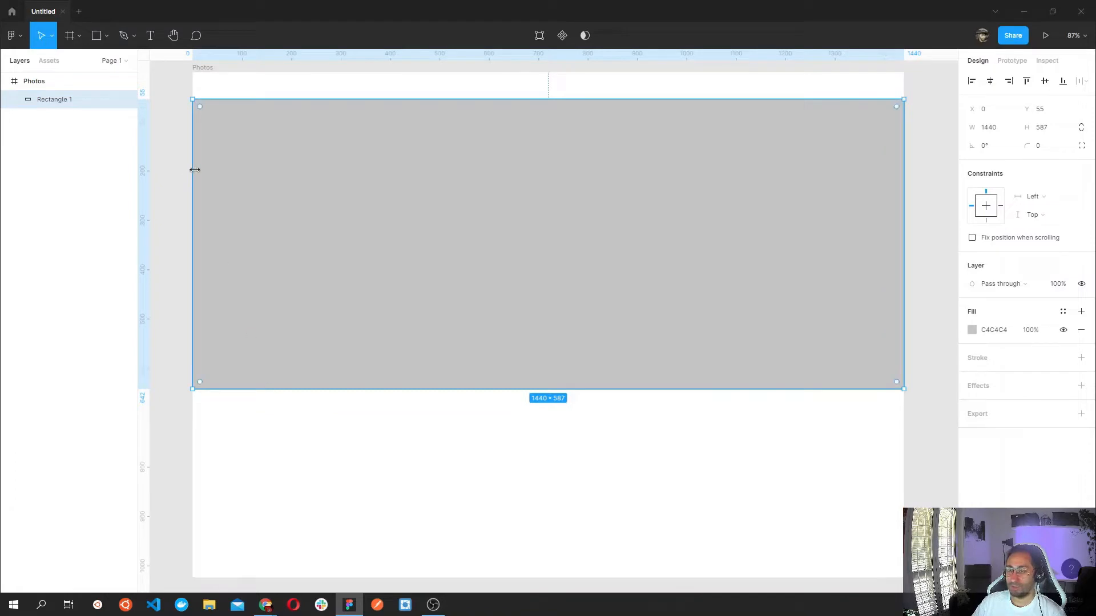
Set the Photos frame's fill to the near-white colour FCFCFC.
{"action": "left_click", "coordinate": [211, 69]}
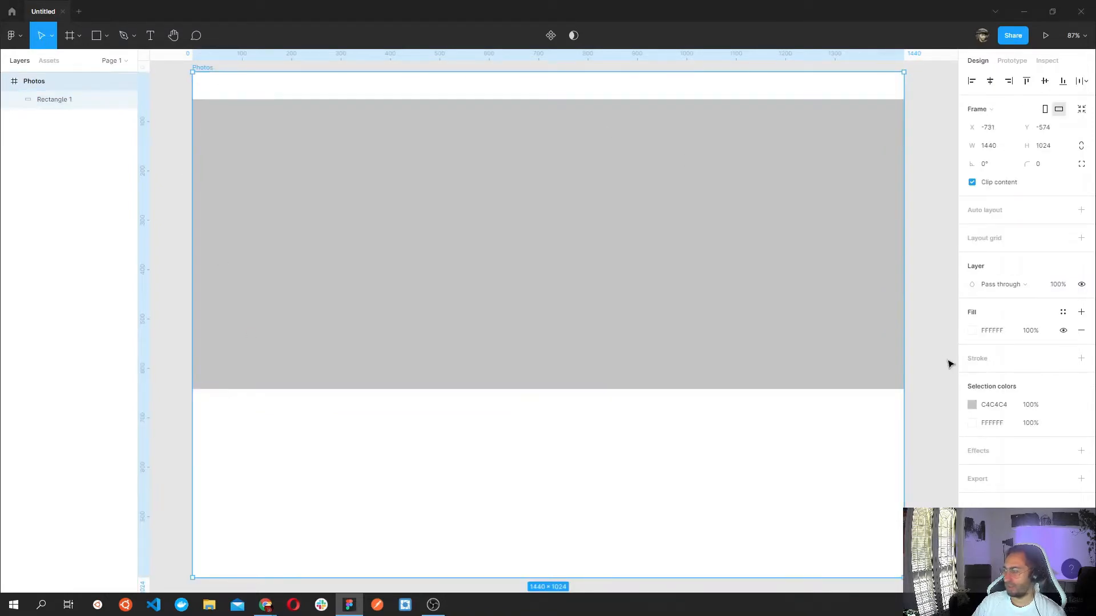
{"action": "left_click", "coordinate": [973, 331]}
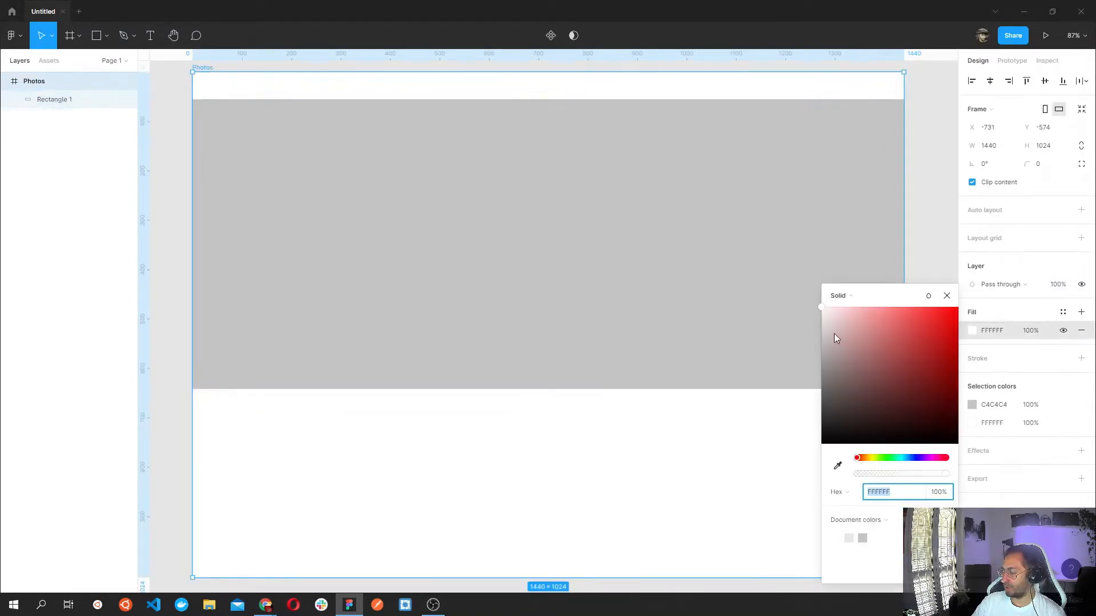
{"action": "left_click", "coordinate": [849, 539]}
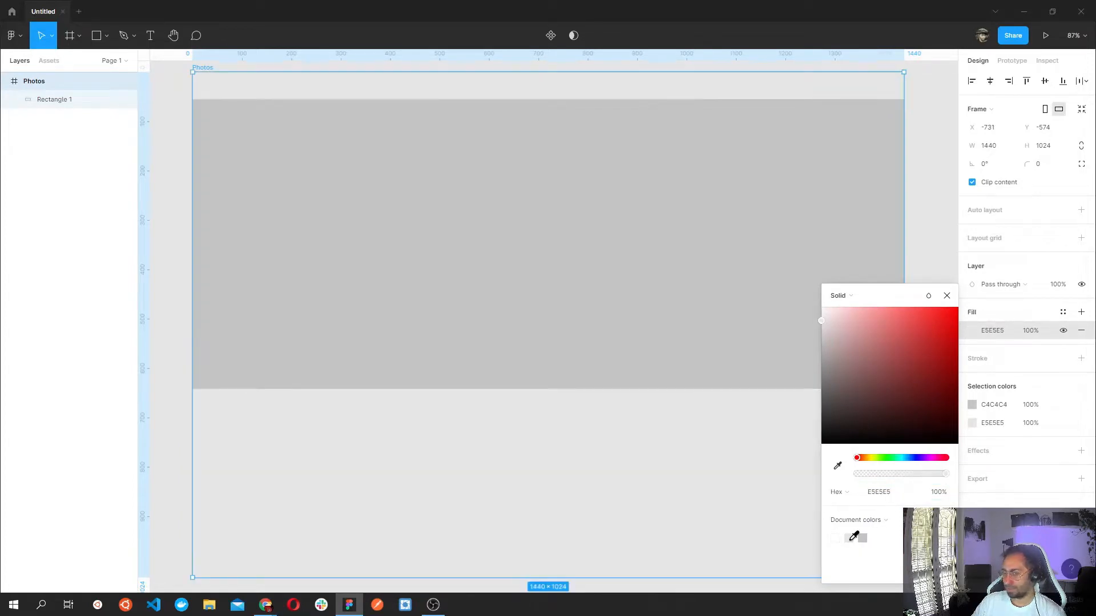
{"action": "left_click_drag", "start_coordinate": [822, 319], "coordinate": [823, 317]}
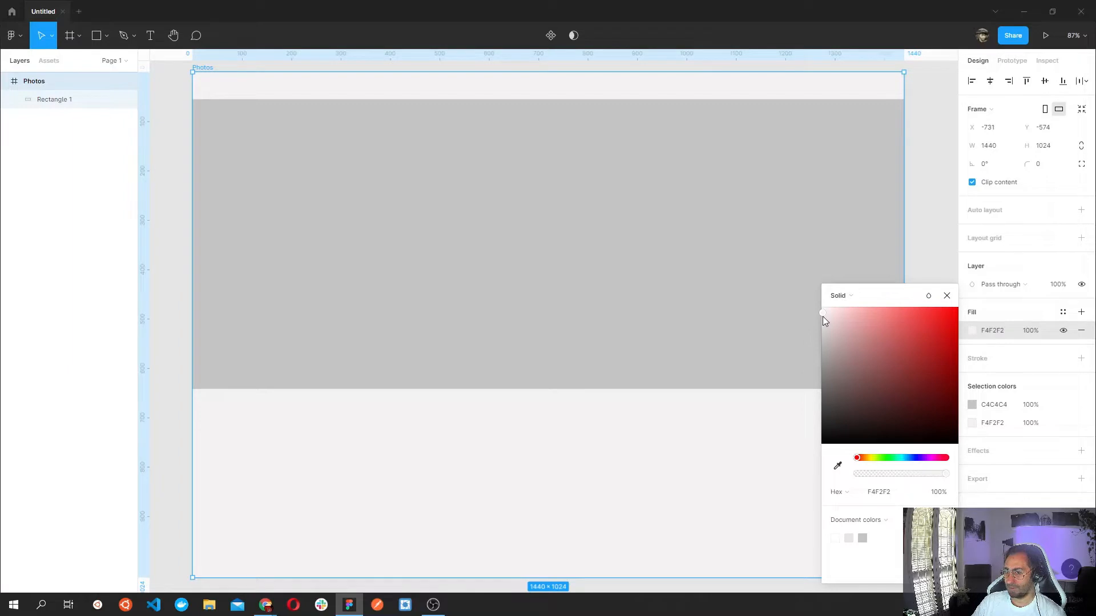
{"action": "left_click_drag", "start_coordinate": [823, 316], "coordinate": [822, 316]}
{"action": "left_click_drag", "start_coordinate": [821, 313], "coordinate": [820, 313]}
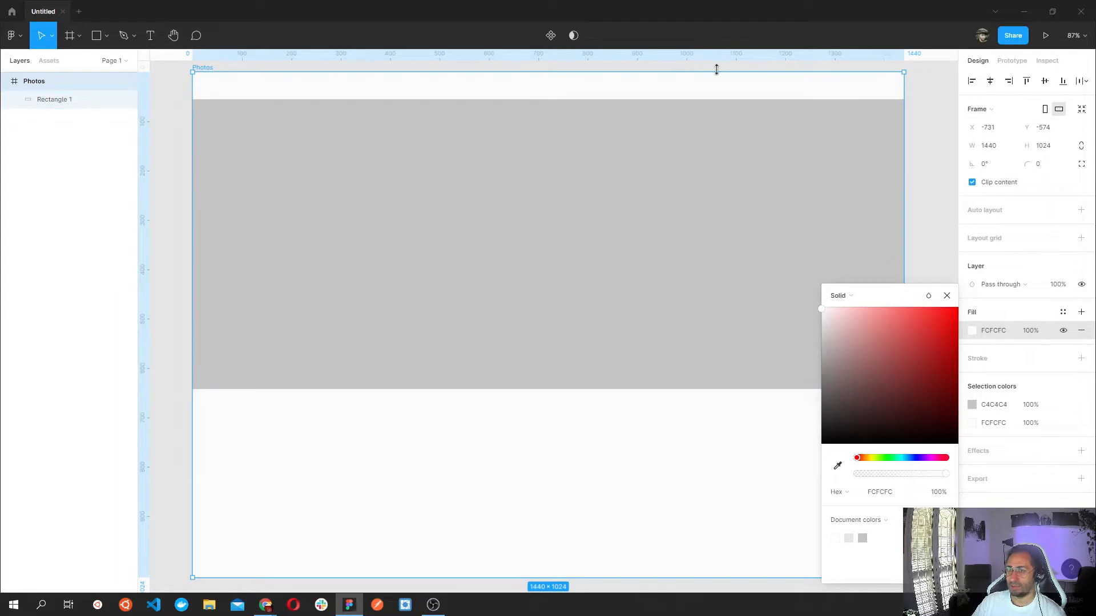
Draw a header rectangle about 1440 × 55 along the frame's upper edge and set the large rectangle's fill to E1E1E1.
{"action": "key", "text": "r"}
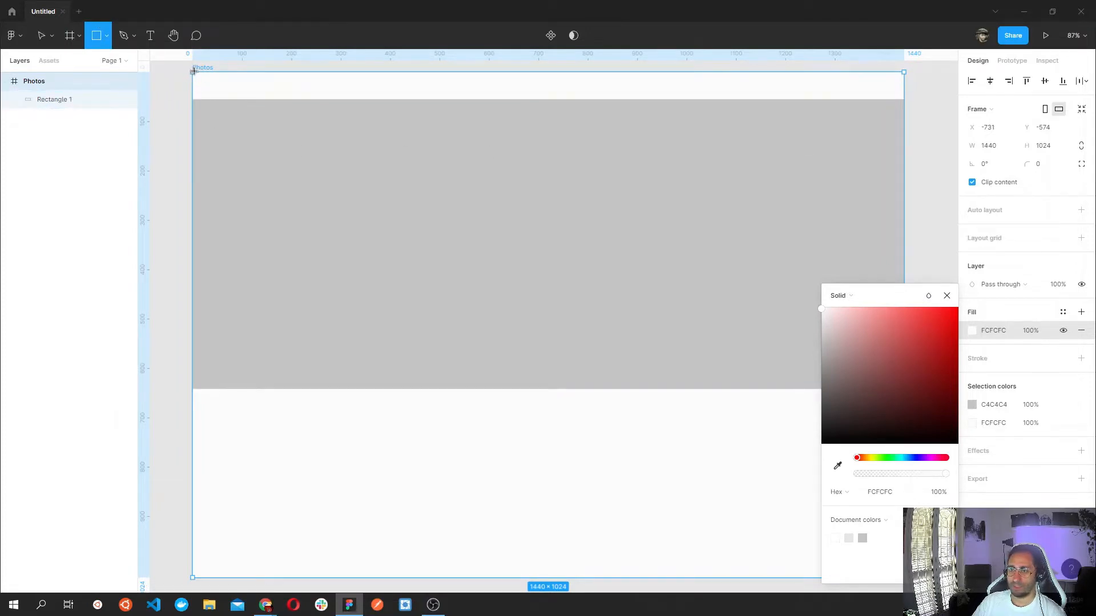
{"action": "left_click_drag", "start_coordinate": [192, 72], "coordinate": [902, 102]}
{"action": "left_click", "coordinate": [572, 246]}
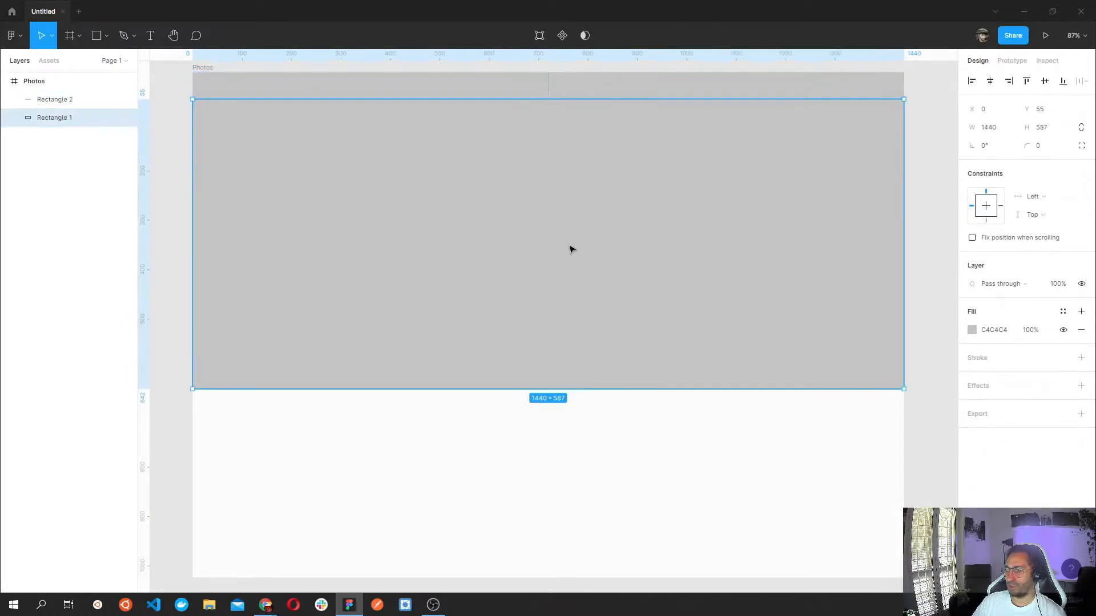
{"action": "left_click", "coordinate": [972, 329]}
{"action": "left_click_drag", "start_coordinate": [822, 339], "coordinate": [822, 331]}
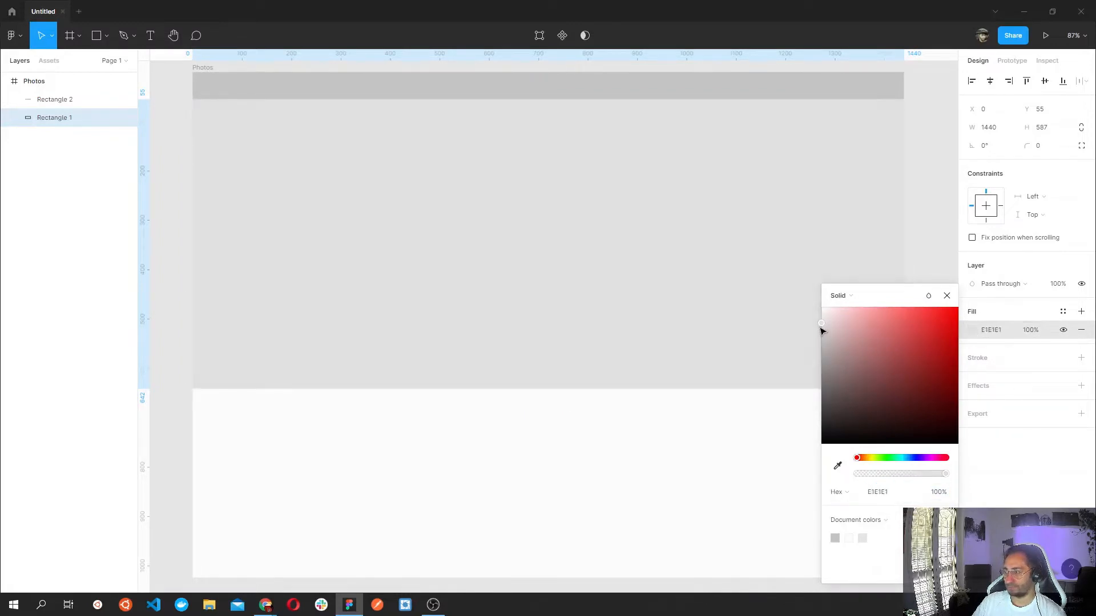
{"action": "left_click", "coordinate": [585, 90]}
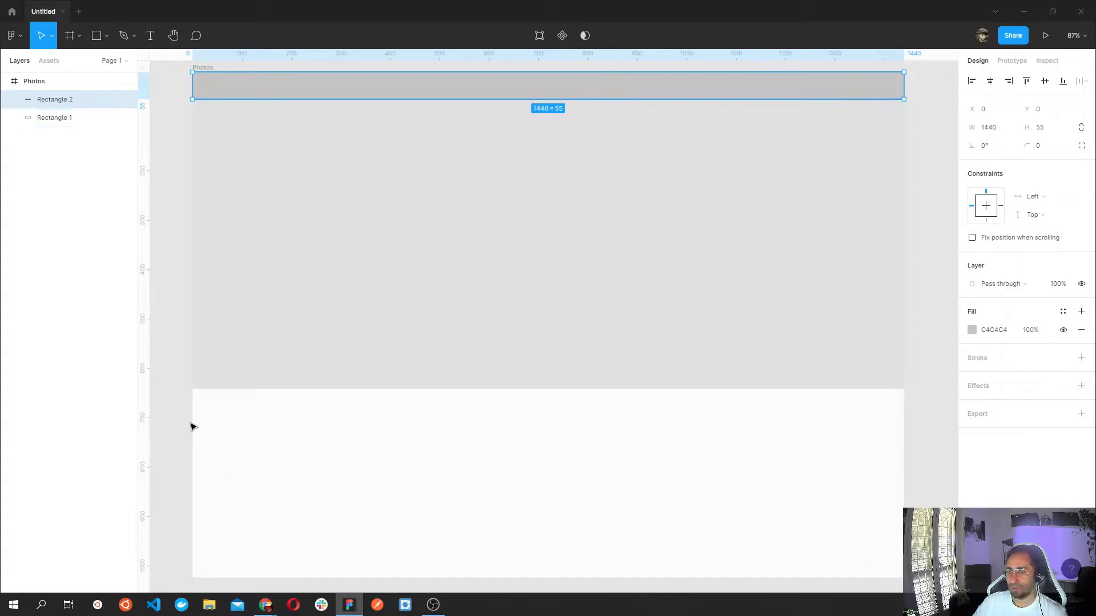
Add a text box about 1390 × 61 just below the large rectangle and set its font to Bold, size 48.
{"action": "left_click", "coordinate": [151, 36]}
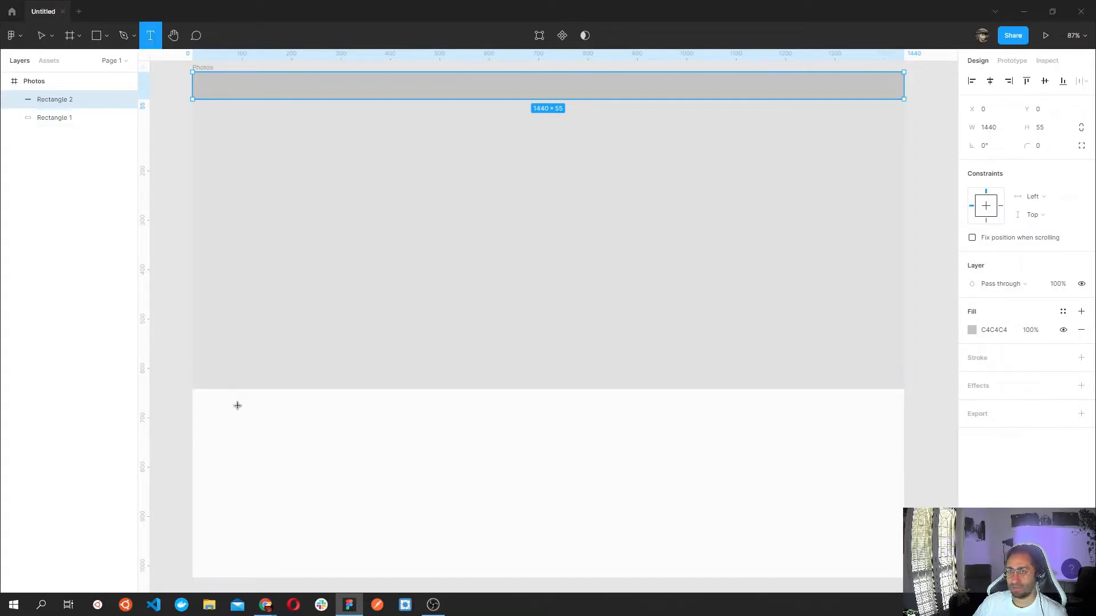
{"action": "left_click_drag", "start_coordinate": [199, 393], "coordinate": [885, 424]}
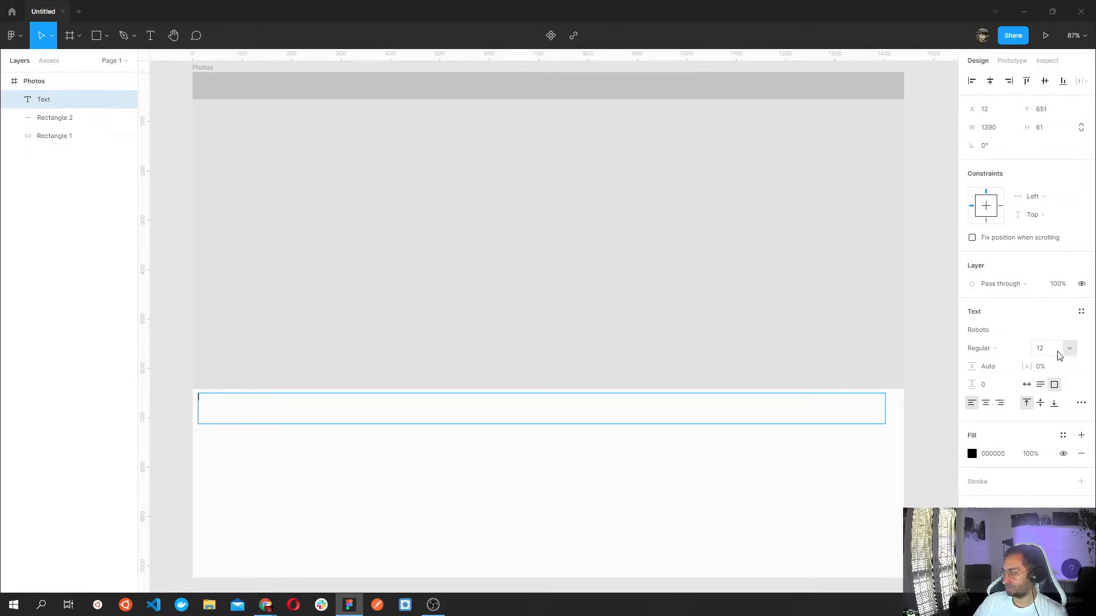
{"action": "left_click", "coordinate": [1021, 350]}
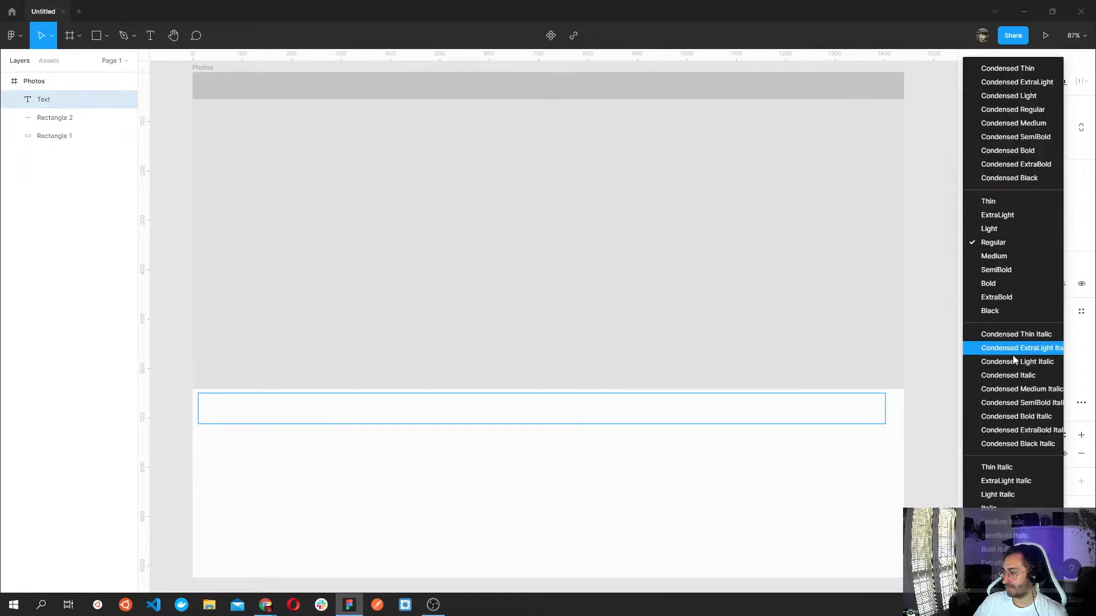
{"action": "left_click", "coordinate": [998, 284]}
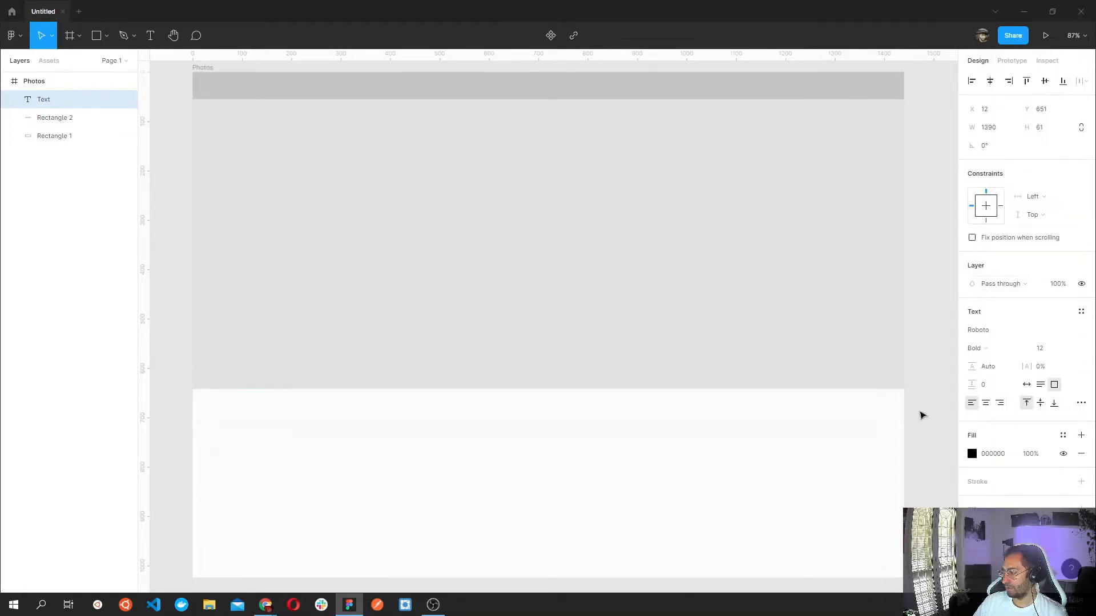
{"action": "left_click", "coordinate": [1073, 349]}
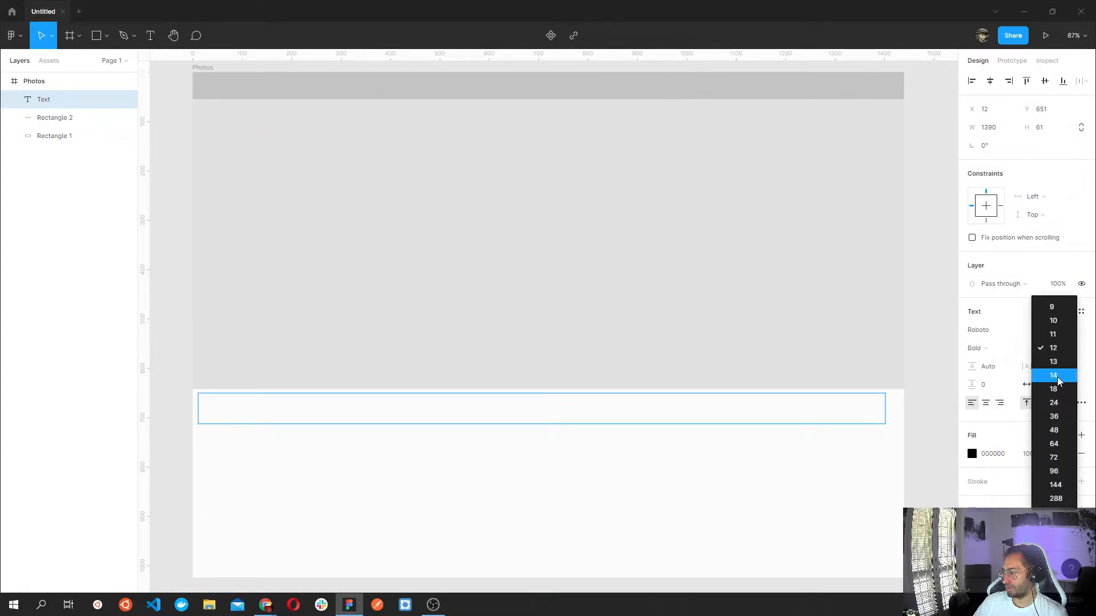
{"action": "left_click", "coordinate": [1054, 431]}
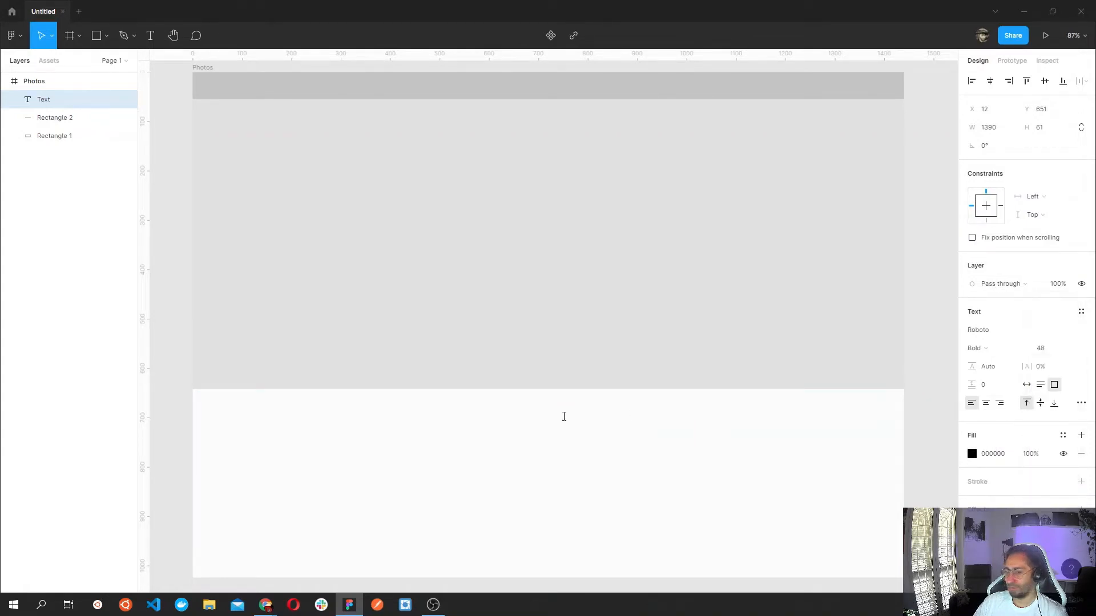
Enter the heading text "Lorem ipsum dolor" in the new text box.
{"action": "double_click", "coordinate": [493, 415]}
{"action": "type", "text": "L"}
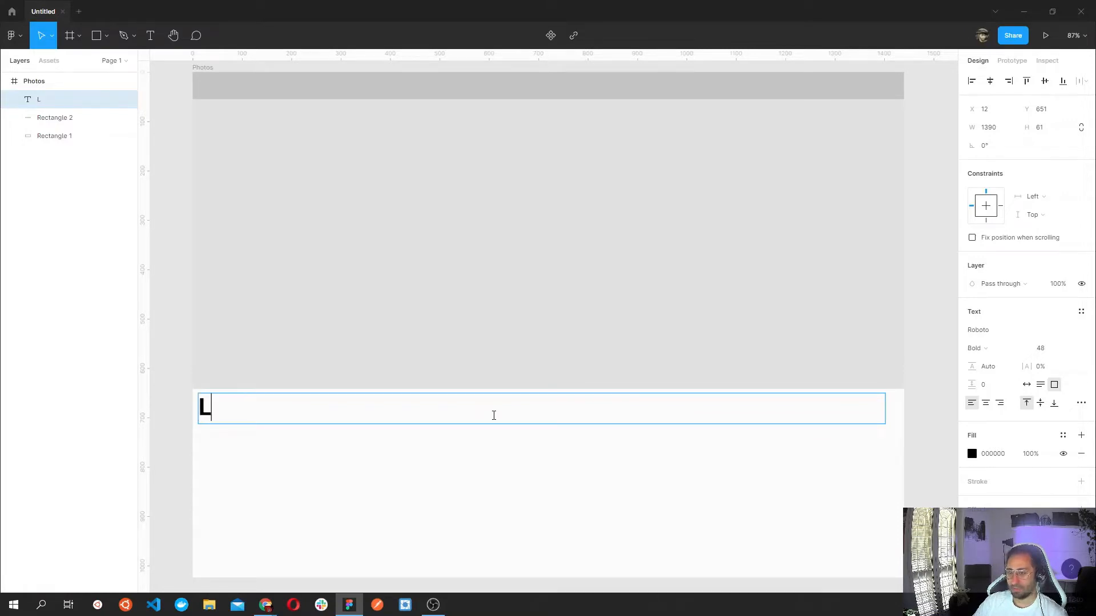
{"action": "type", "text": "orem ips"}
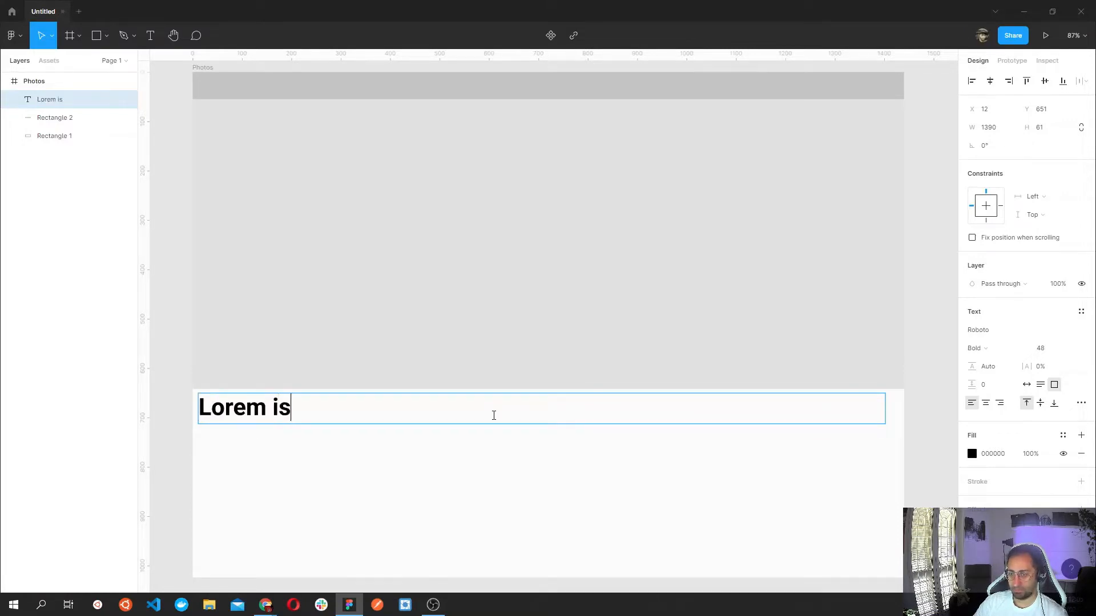
{"action": "key", "text": "BackSpace"}
{"action": "type", "text": "psum do"}
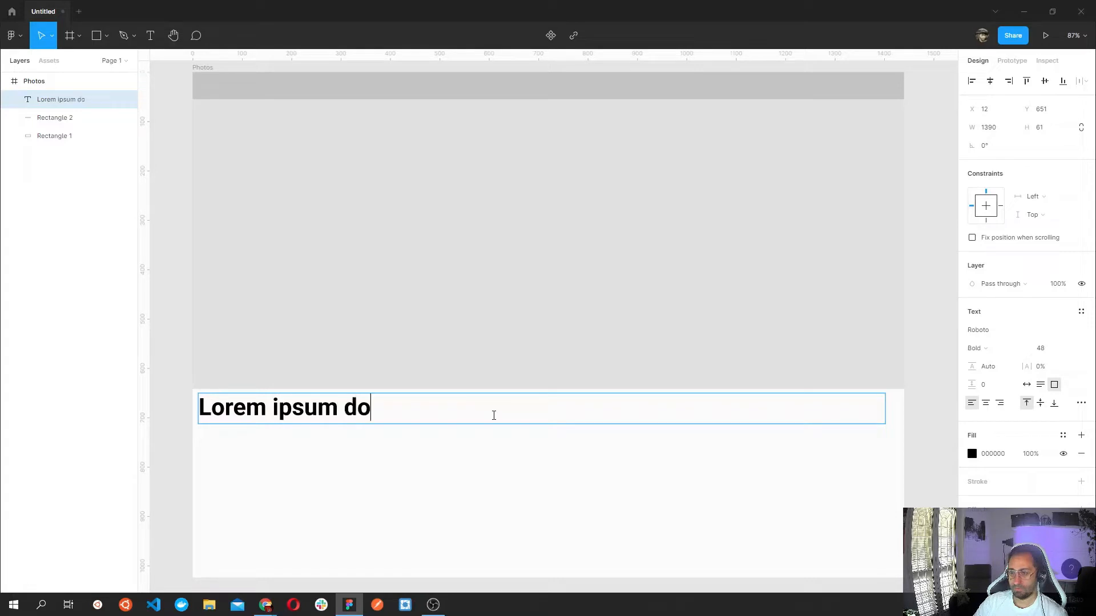
{"action": "type", "text": "lor"}
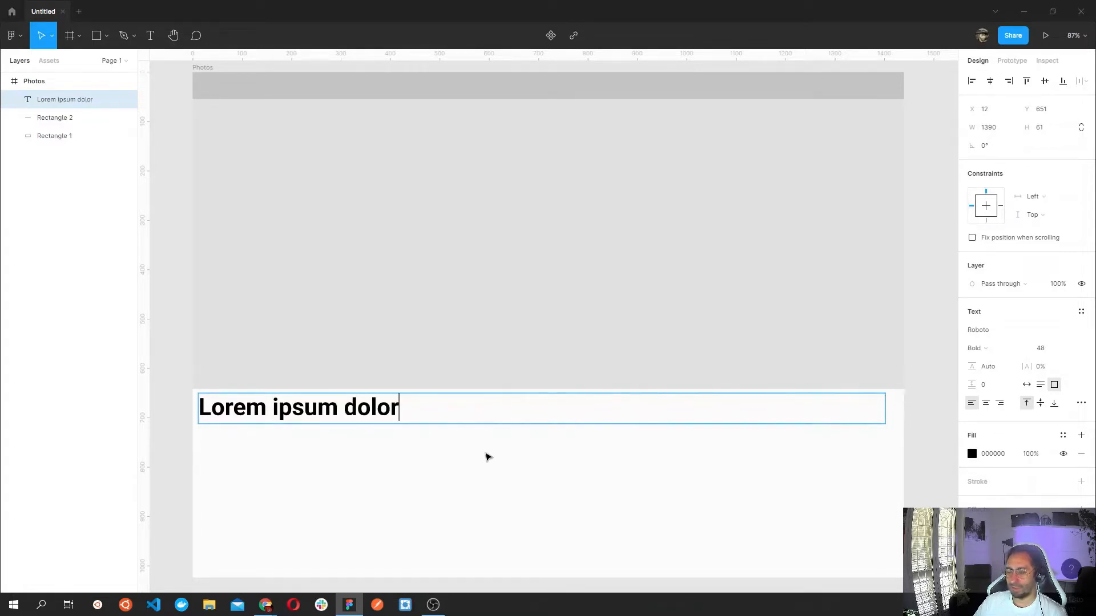
{"action": "key", "text": "Escape"}
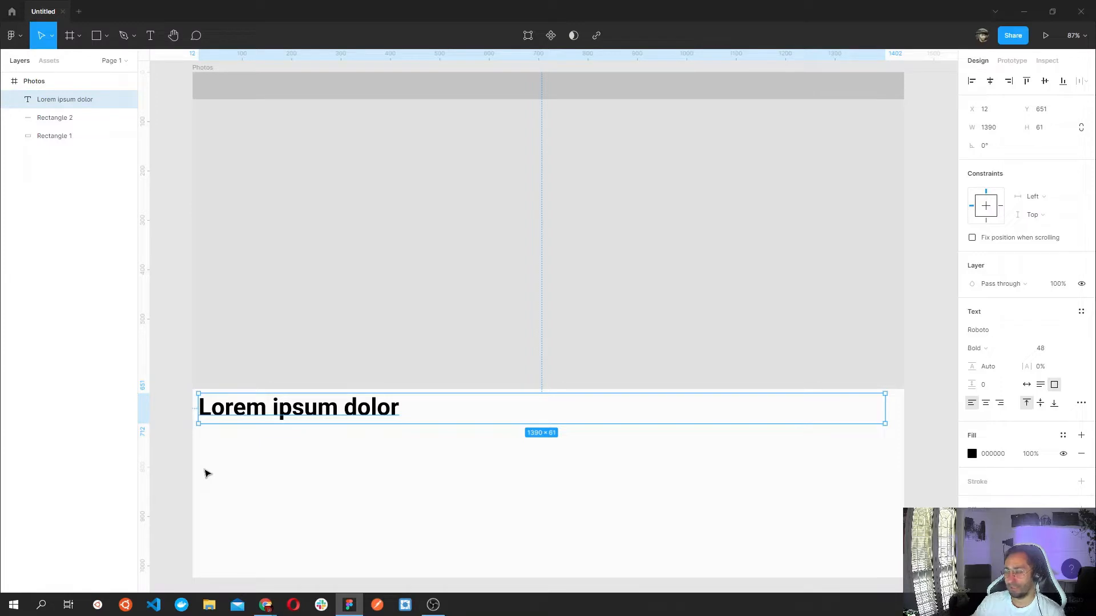
Add a second text box about 1412 × 58 below the "Lorem ipsum dolor" heading and set its font size to 14.
{"action": "left_click", "coordinate": [151, 34]}
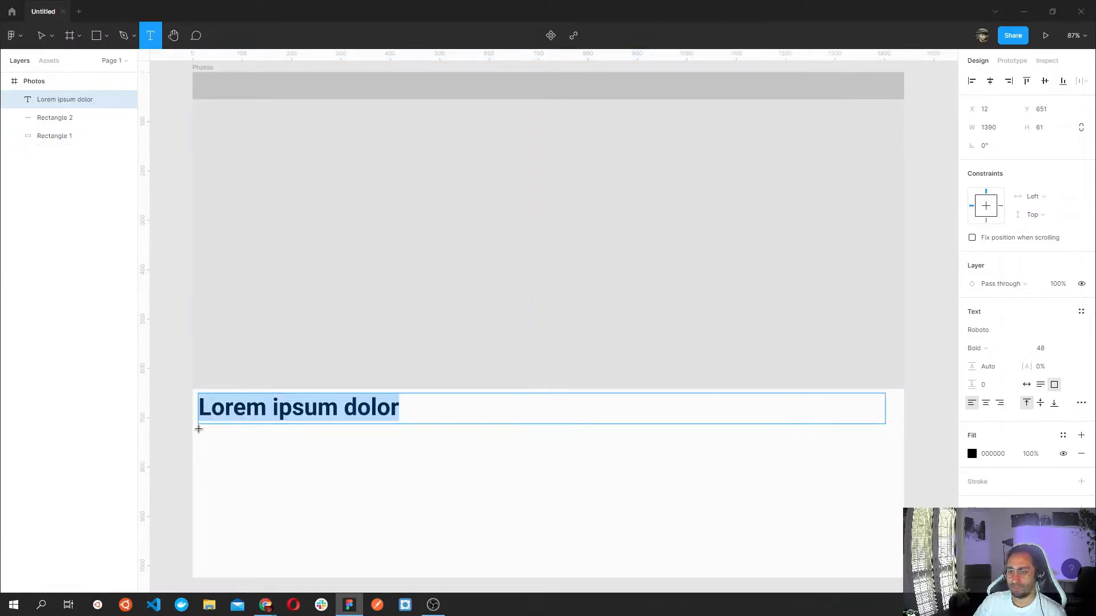
{"action": "left_click_drag", "start_coordinate": [199, 428], "coordinate": [896, 459]}
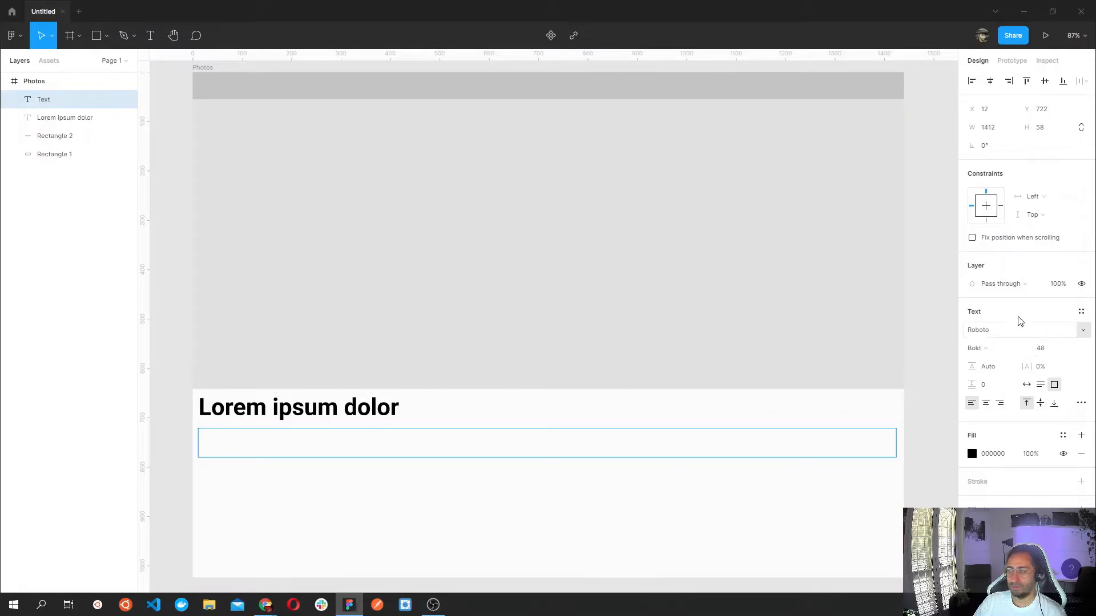
{"action": "left_click", "coordinate": [1071, 354]}
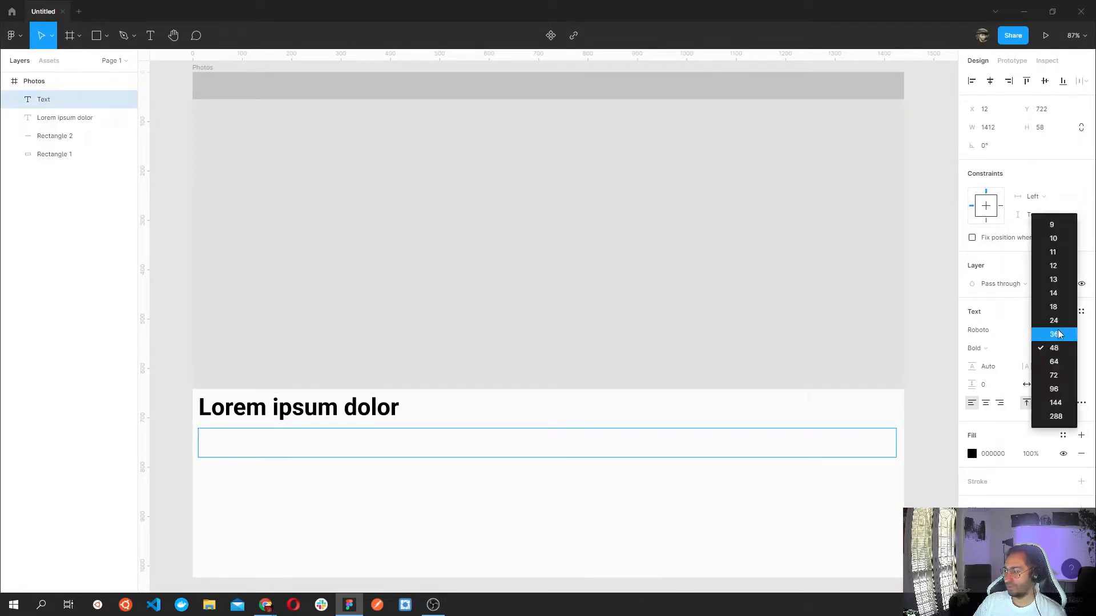
{"action": "left_click", "coordinate": [1051, 298]}
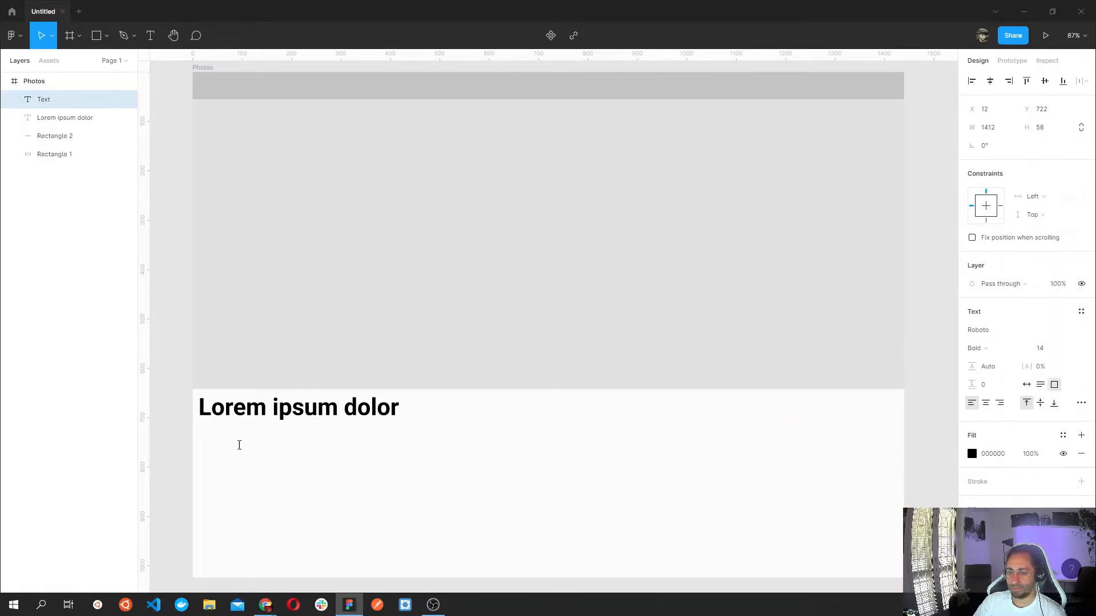
Enter "lorem ipsum dolor" in the second text box and repeat the phrase several times along the first line.
{"action": "type", "text": "lorem i"}
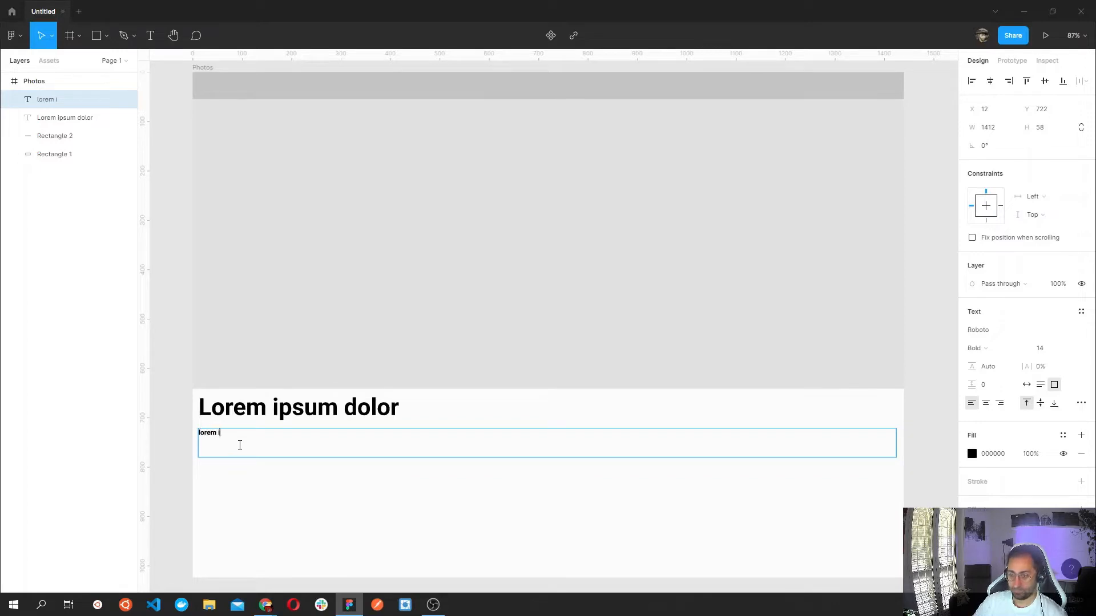
{"action": "type", "text": "psum dolor"}
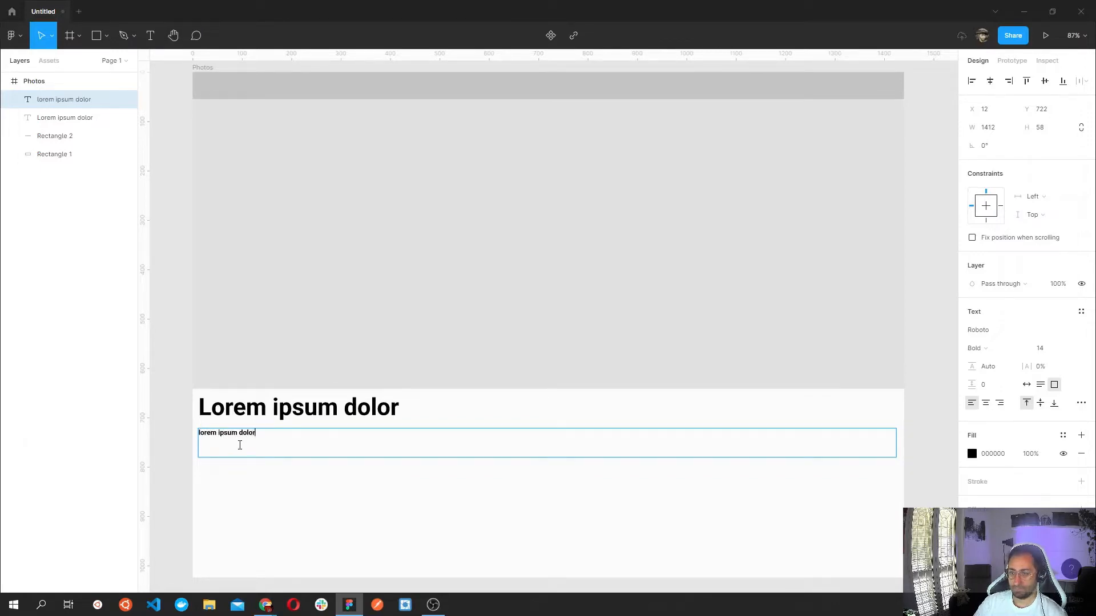
{"action": "triple_click", "coordinate": [246, 439]}
{"action": "key", "text": "ctrl+c"}
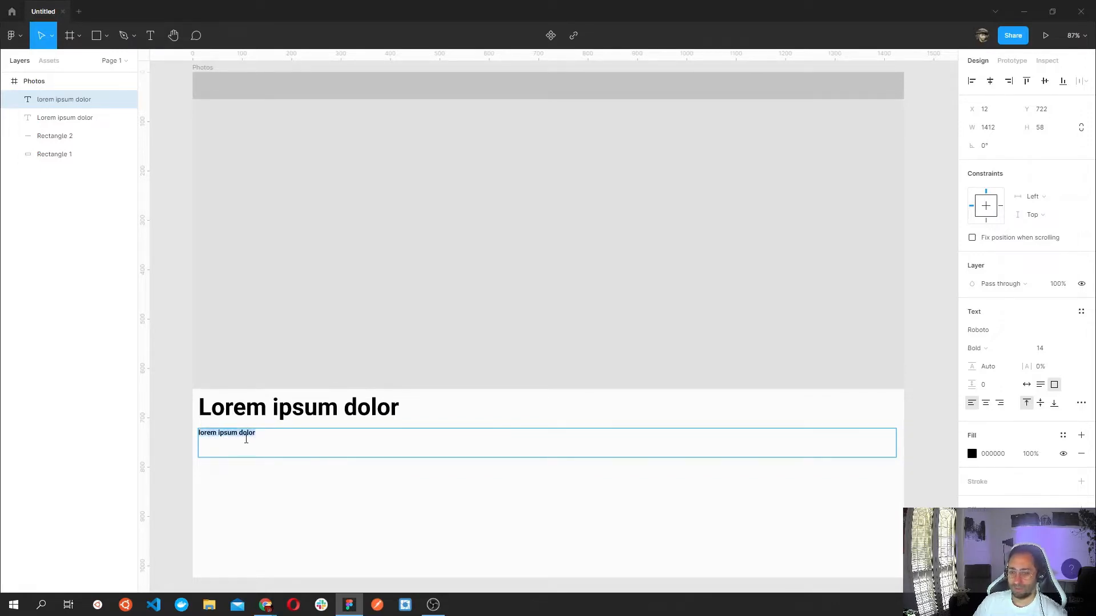
{"action": "key", "text": "Right"}
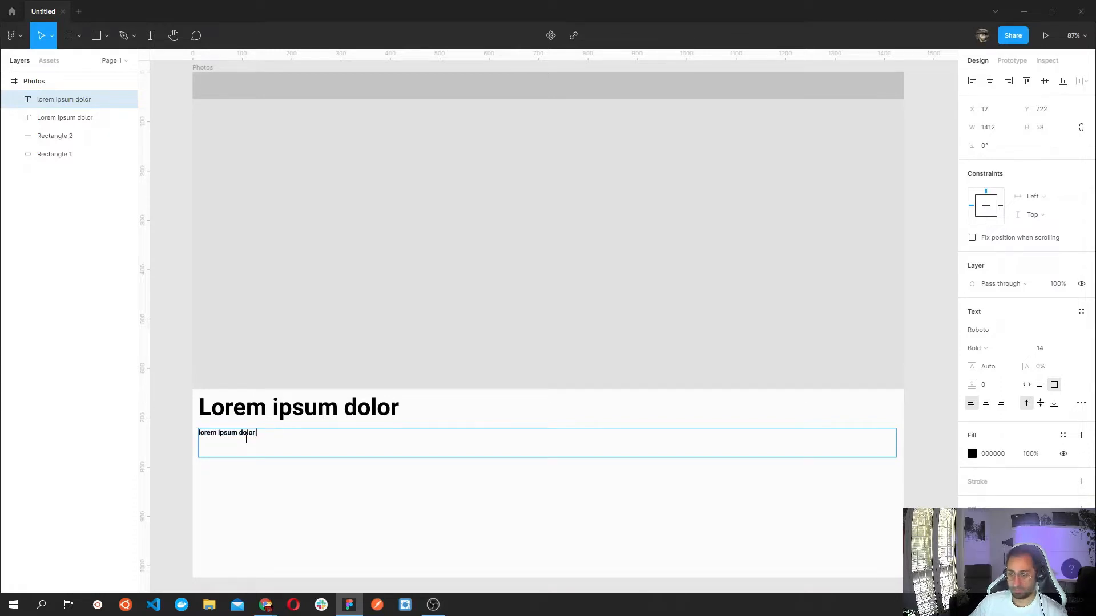
{"action": "key", "text": "ctrl+v"}
{"action": "key", "text": "ctrl+v"}
{"action": "key", "text": "ctrl+v"}
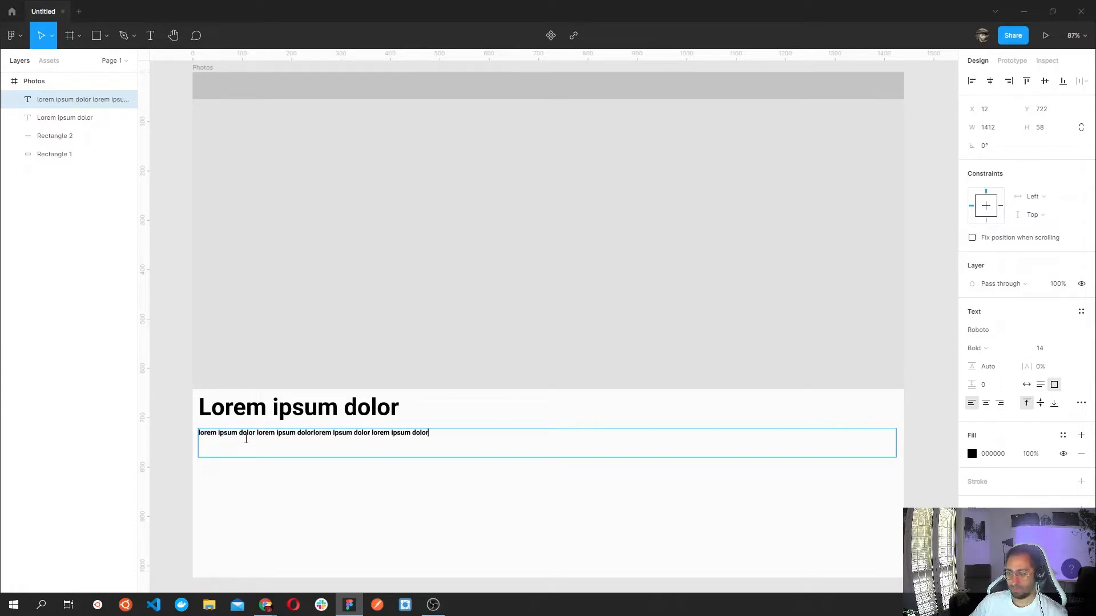
{"action": "key", "text": "ctrl+v"}
Duplicate the whole body text twice after itself so that it runs onto a second line.
{"action": "key", "text": "ctrl+a"}
{"action": "key", "text": "ctrl+c"}
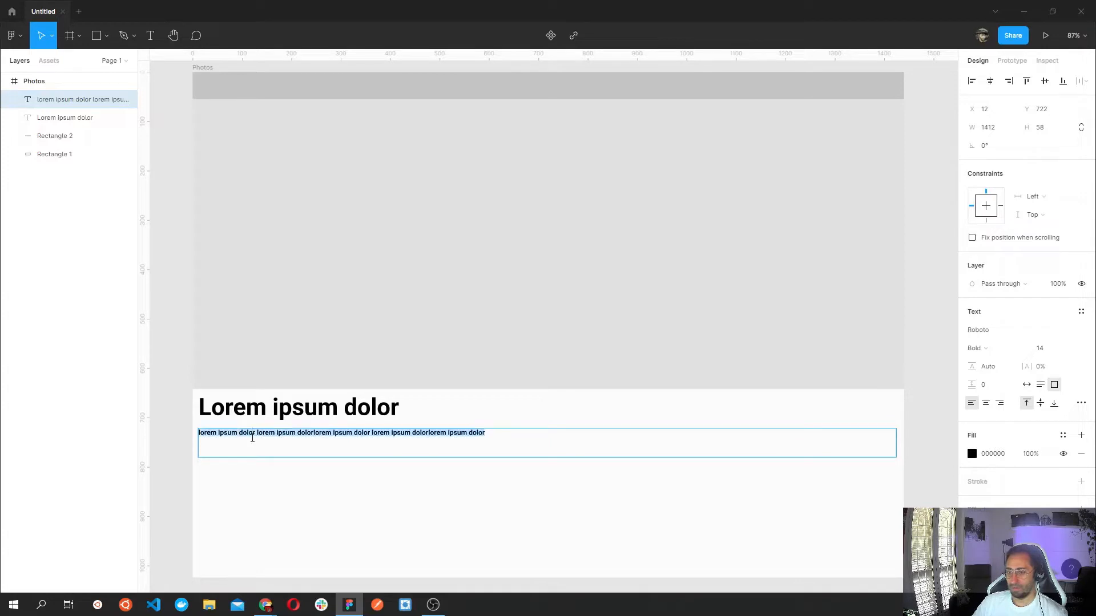
{"action": "key", "text": "Right"}
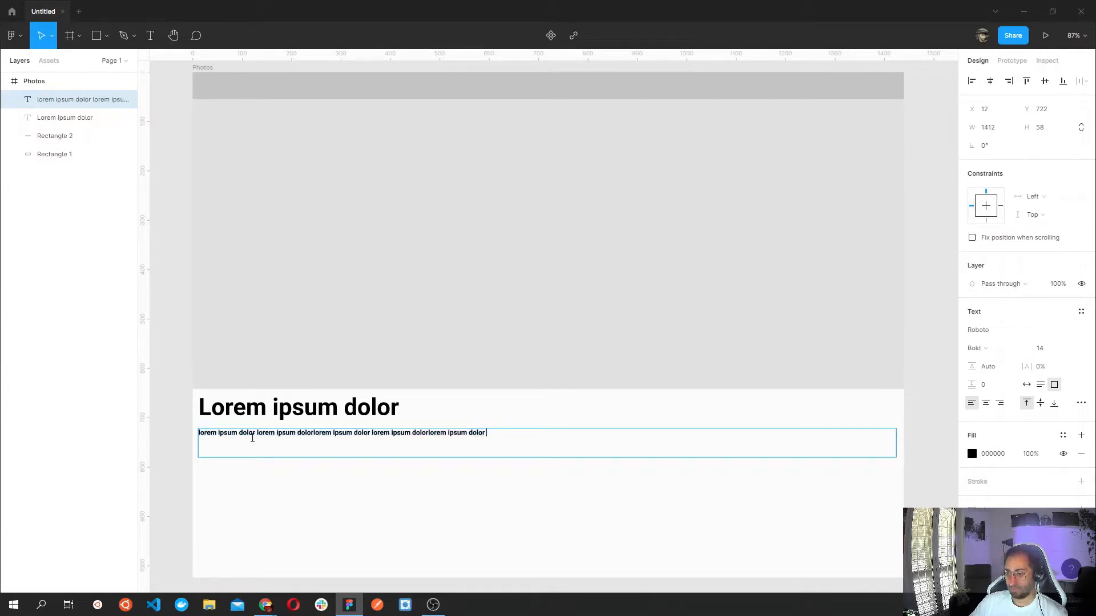
{"action": "key", "text": "ctrl+v"}
{"action": "key", "text": "ctrl+v"}
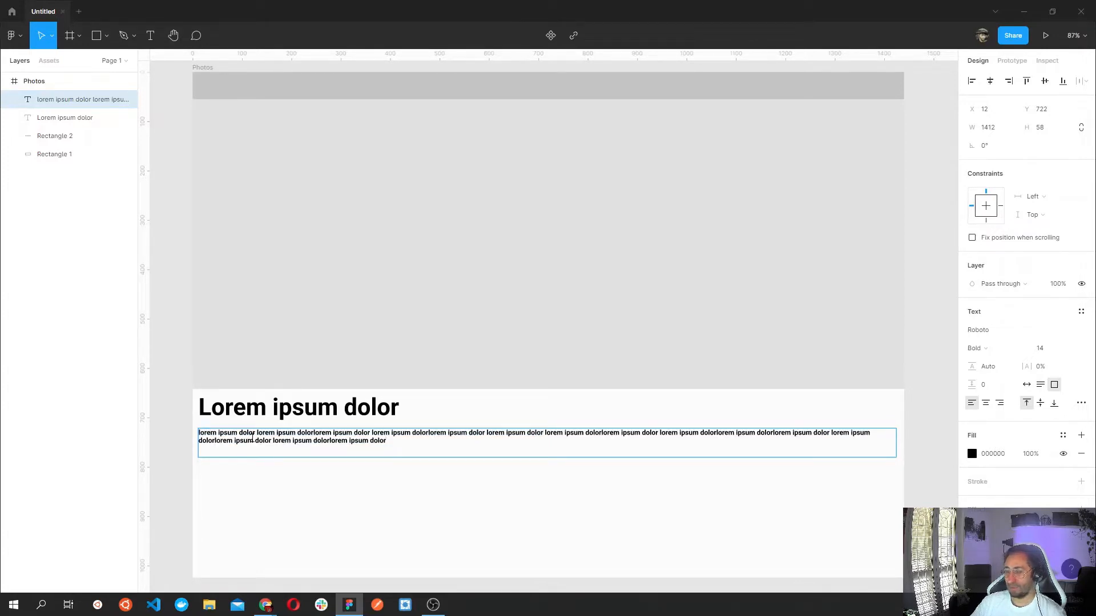
Set the weight of all the body text to Regular and deselect it.
{"action": "key", "text": "ctrl+a"}
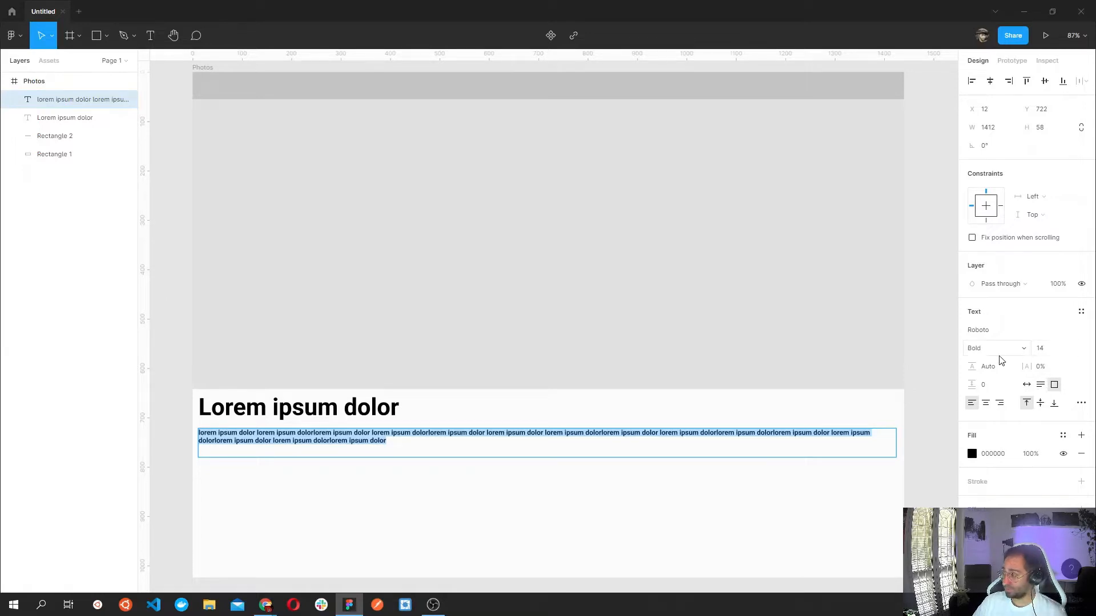
{"action": "left_click", "coordinate": [1022, 348]}
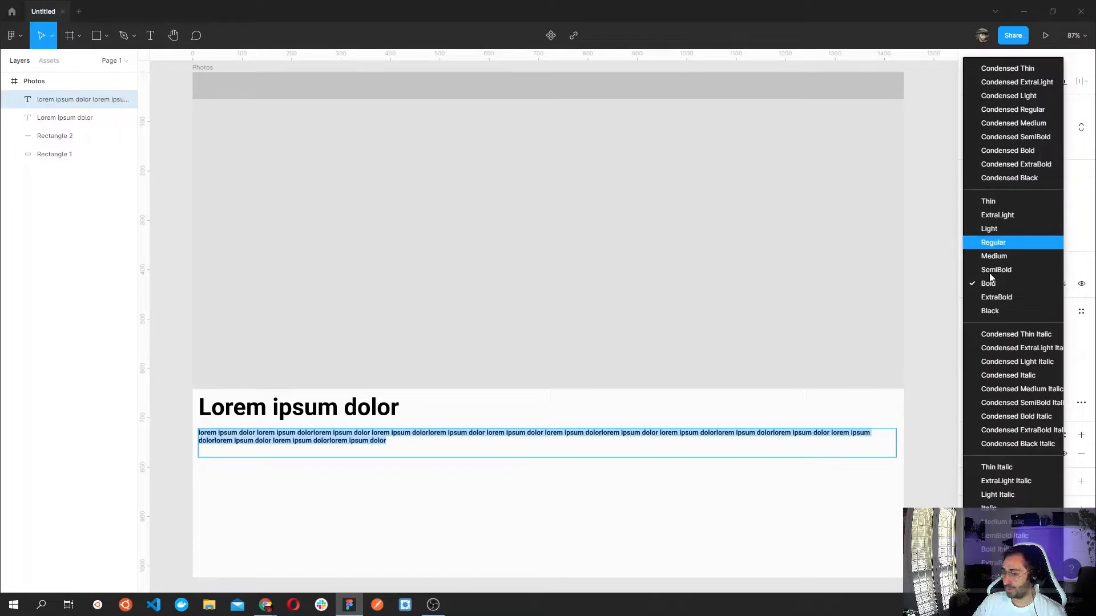
{"action": "left_click", "coordinate": [993, 243]}
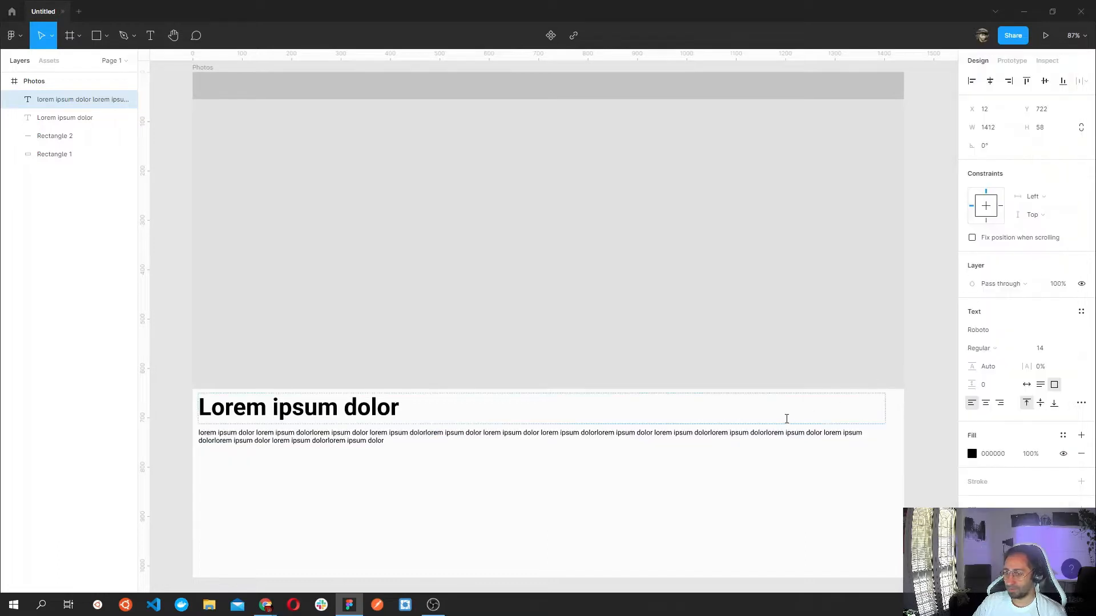
{"action": "left_click", "coordinate": [172, 430]}
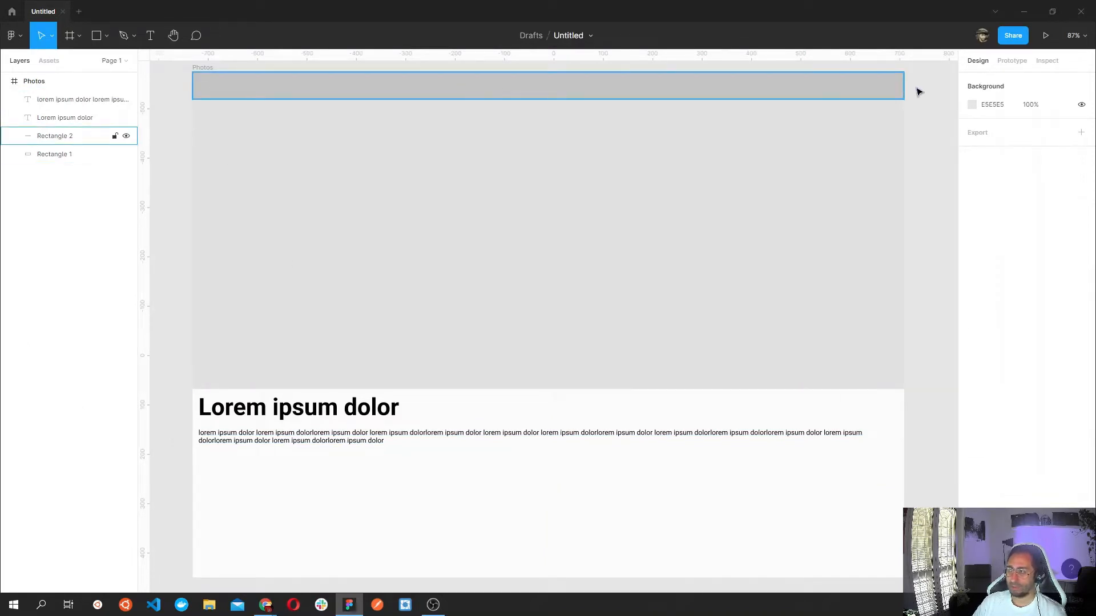
Place the street photo with the Central Road sign from disk into the large placeholder rectangle.
{"action": "left_click", "coordinate": [435, 218]}
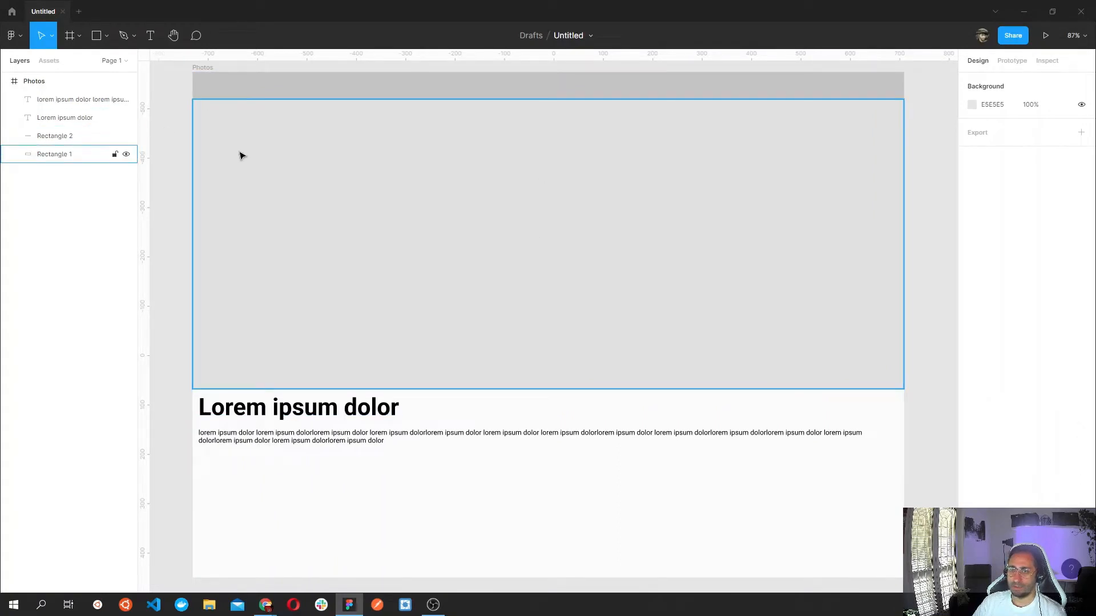
{"action": "left_click", "coordinate": [106, 38]}
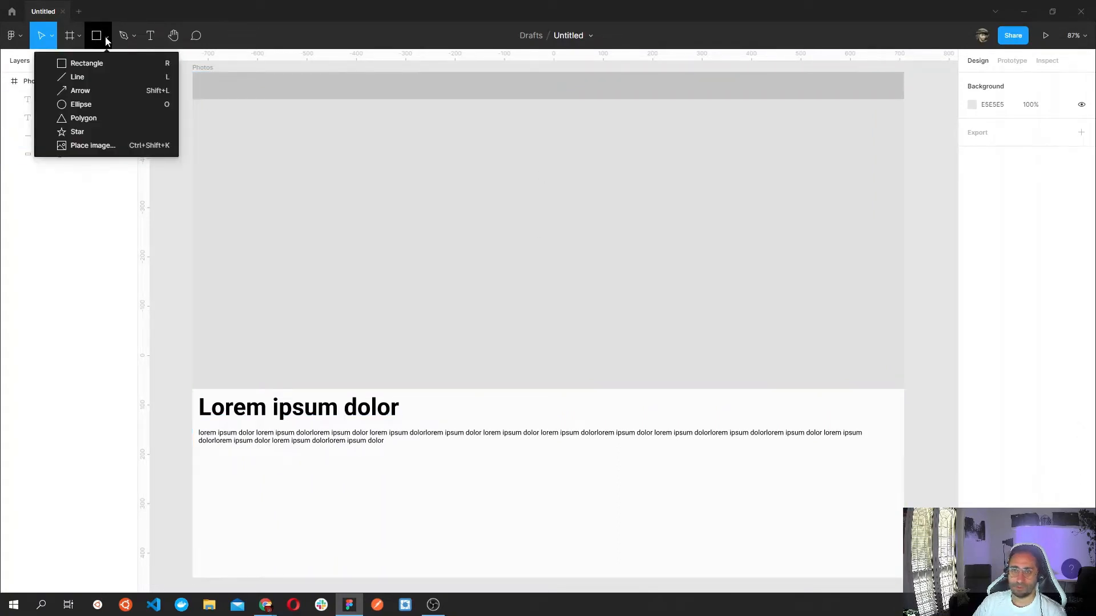
{"action": "left_click", "coordinate": [100, 147]}
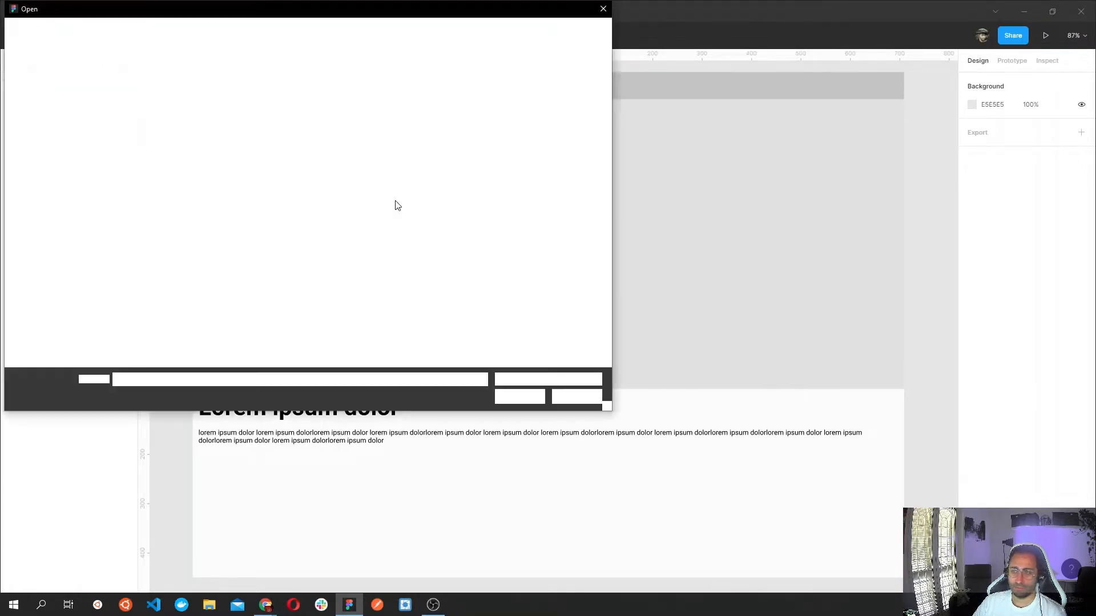
{"action": "key", "text": "Escape"}
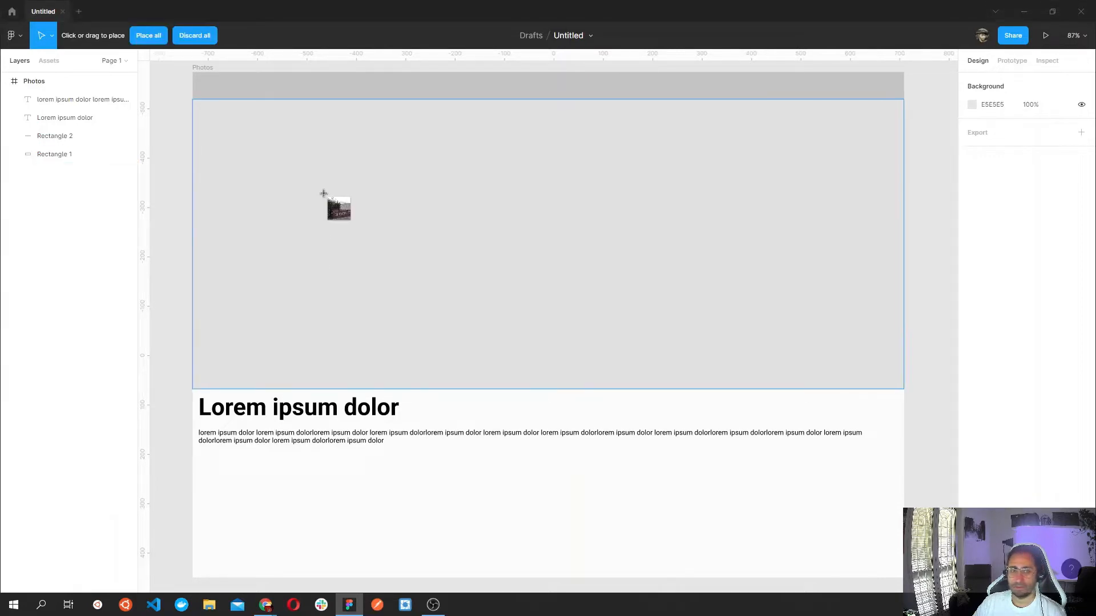
{"action": "left_click", "coordinate": [404, 226]}
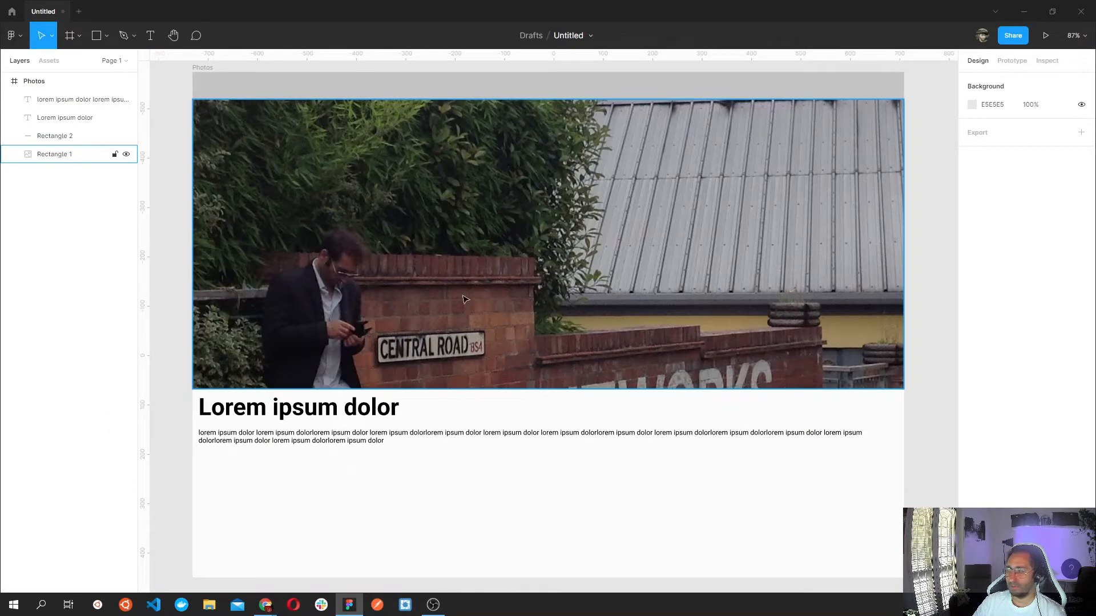
{"action": "scroll", "coordinate": [464, 291], "scroll_direction": "up", "scroll_amount": 1}
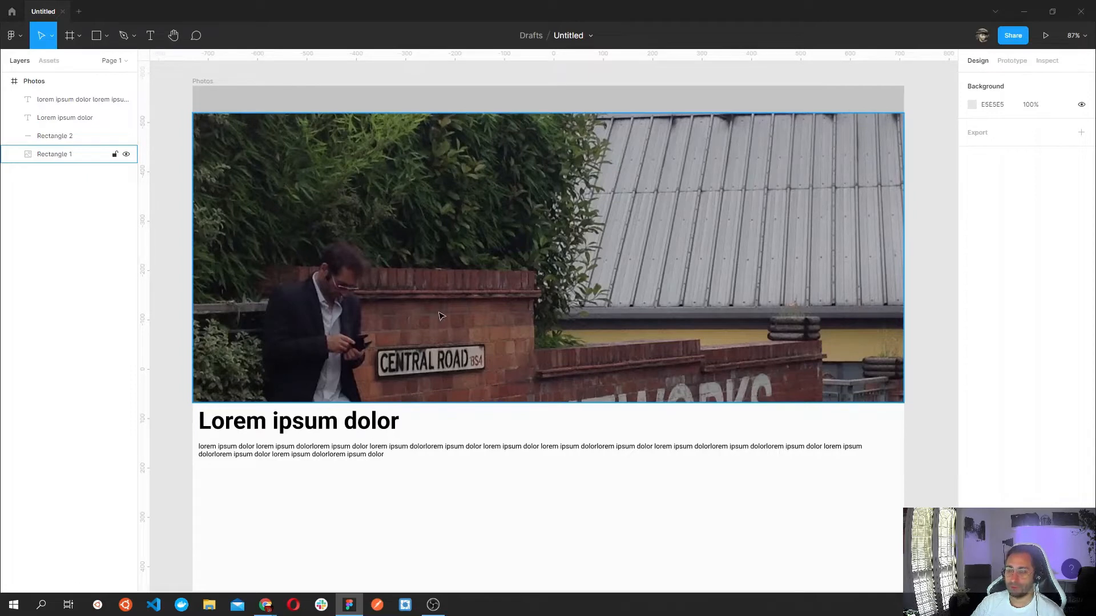
{"action": "scroll", "coordinate": [522, 338], "scroll_direction": "down", "scroll_amount": 2}
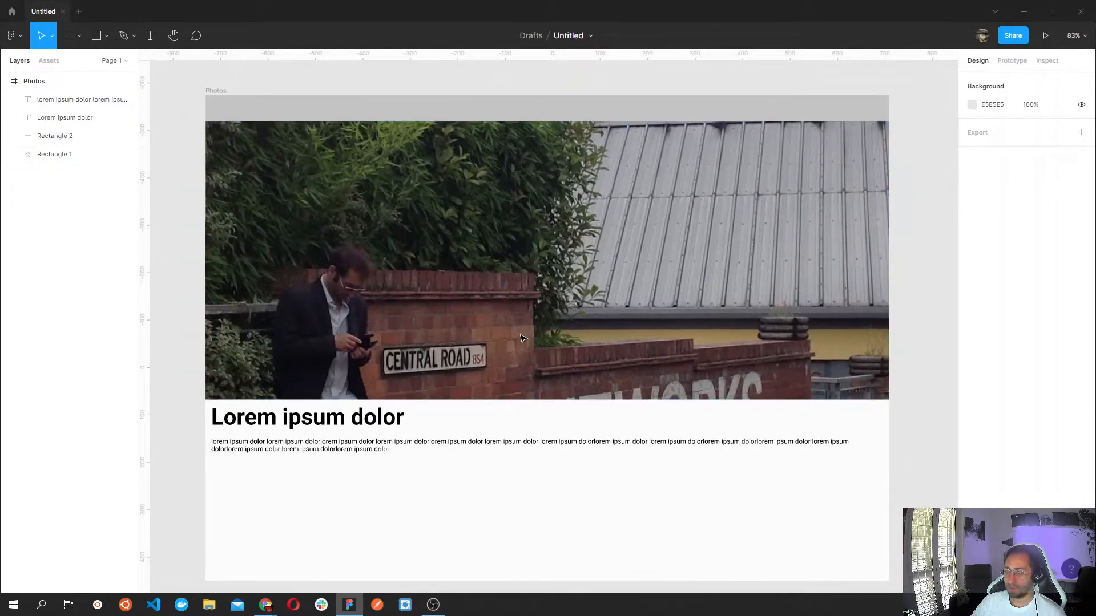
{"action": "left_click_drag", "start_coordinate": [553, 377], "coordinate": [507, 331]}
{"action": "scroll", "coordinate": [516, 328], "scroll_direction": "down", "scroll_amount": 2}
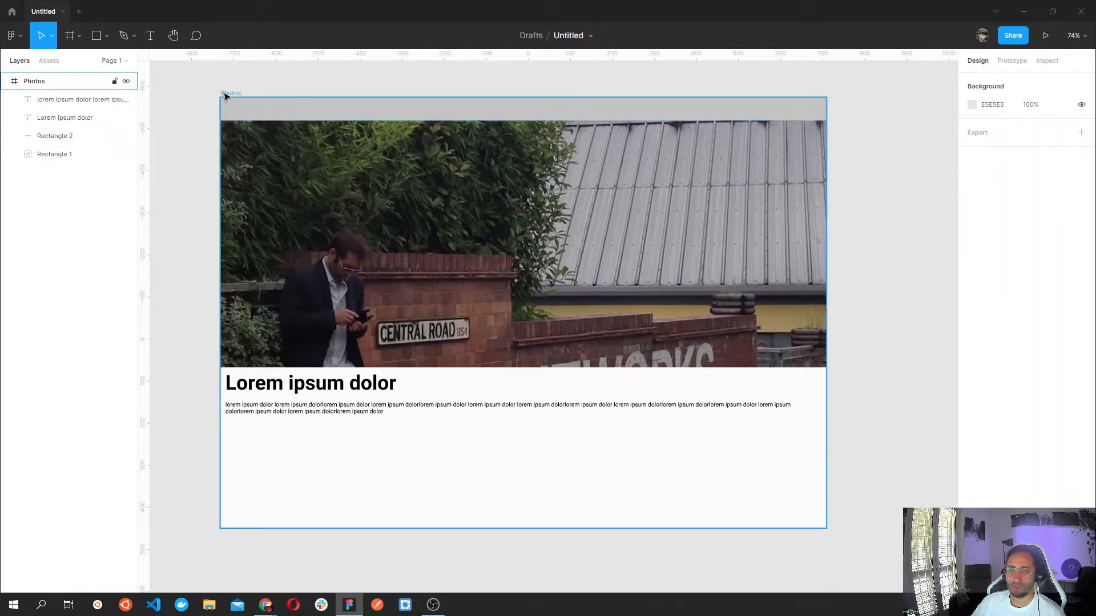
Add a text box about 261 × 40 at the start of the header bar and enter the title "SEREHOOD".
{"action": "scroll", "coordinate": [228, 97], "scroll_direction": "up", "scroll_amount": 5}
{"action": "key", "text": "t"}
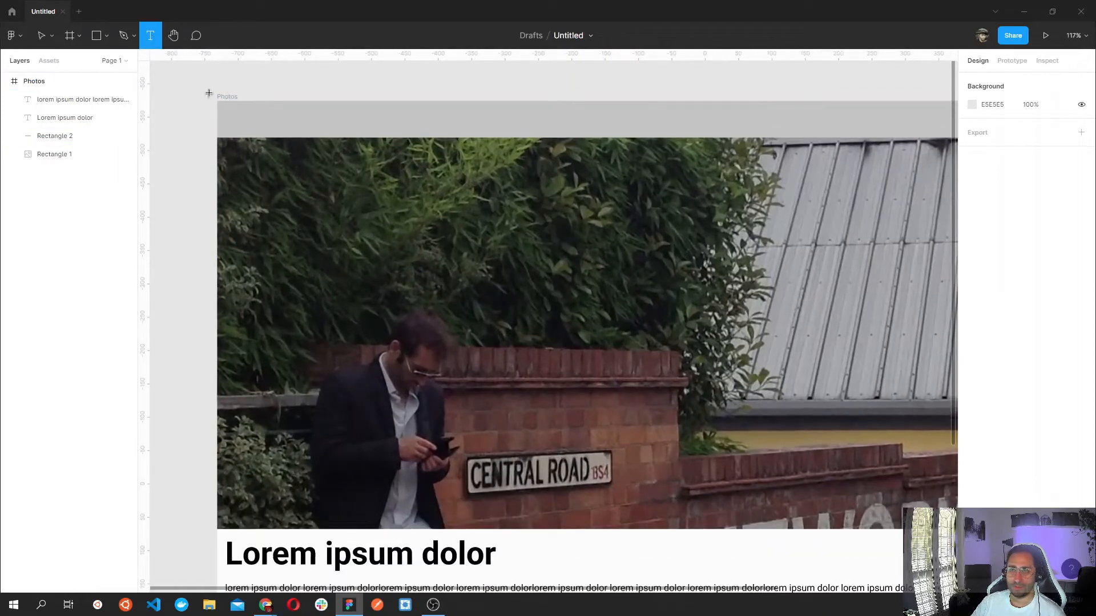
{"action": "left_click_drag", "start_coordinate": [227, 107], "coordinate": [402, 134]}
{"action": "type", "text": "SERRE"}
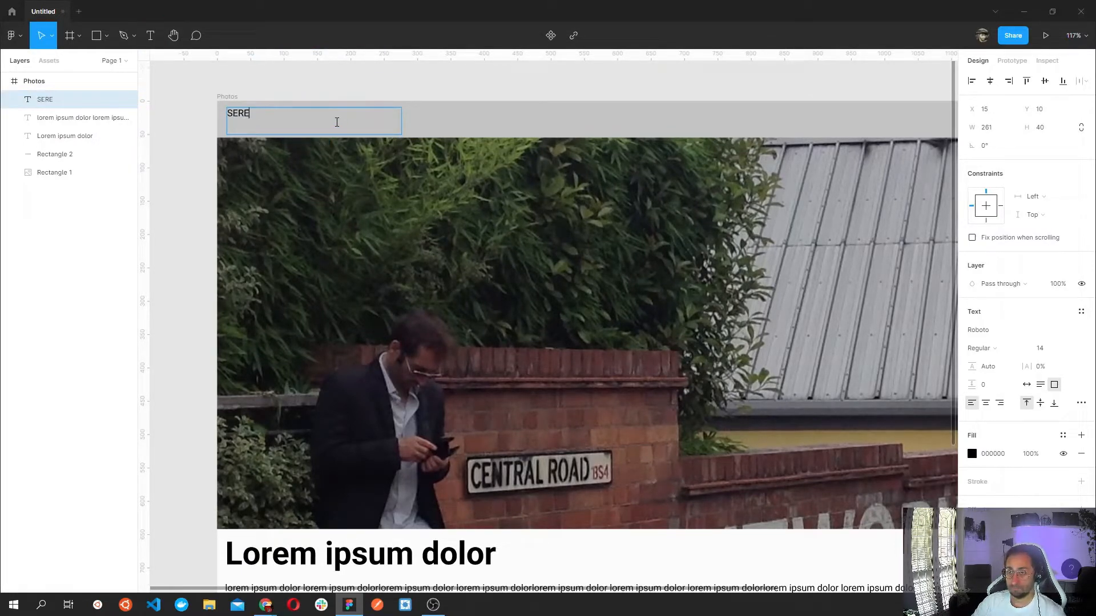
{"action": "type", "text": "HGOO"}
{"action": "key", "text": "BackSpace"}
{"action": "key", "text": "BackSpace"}
{"action": "type", "text": "OOD"}
Set the header title's font size to 48 and its weight to Black.
{"action": "double_click", "coordinate": [296, 112]}
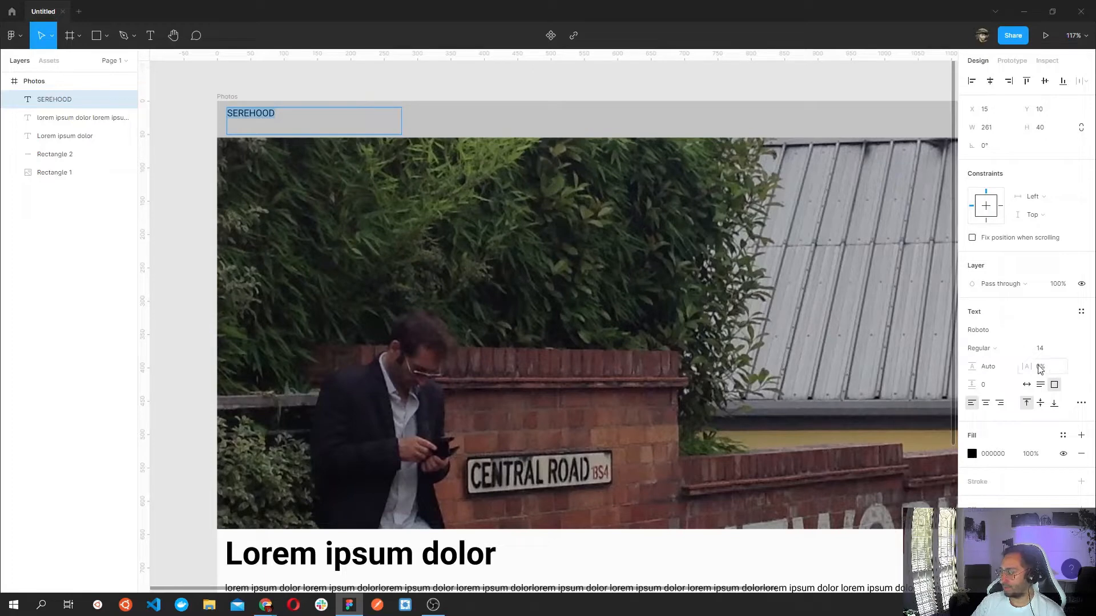
{"action": "left_click", "coordinate": [1069, 350]}
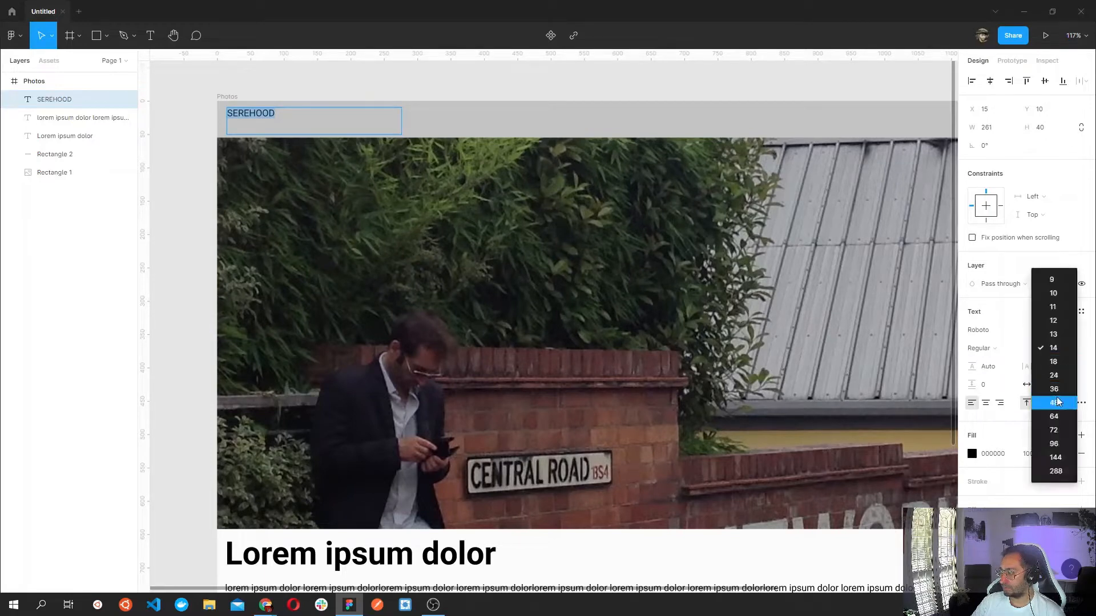
{"action": "left_click", "coordinate": [1058, 402]}
{"action": "double_click", "coordinate": [281, 132]}
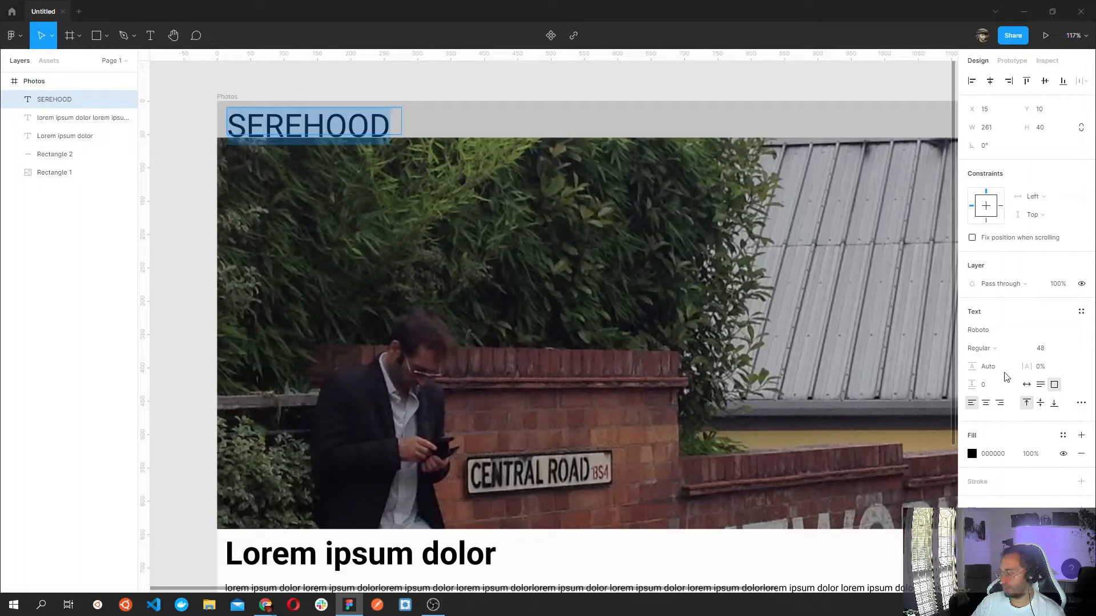
{"action": "left_click", "coordinate": [1009, 350]}
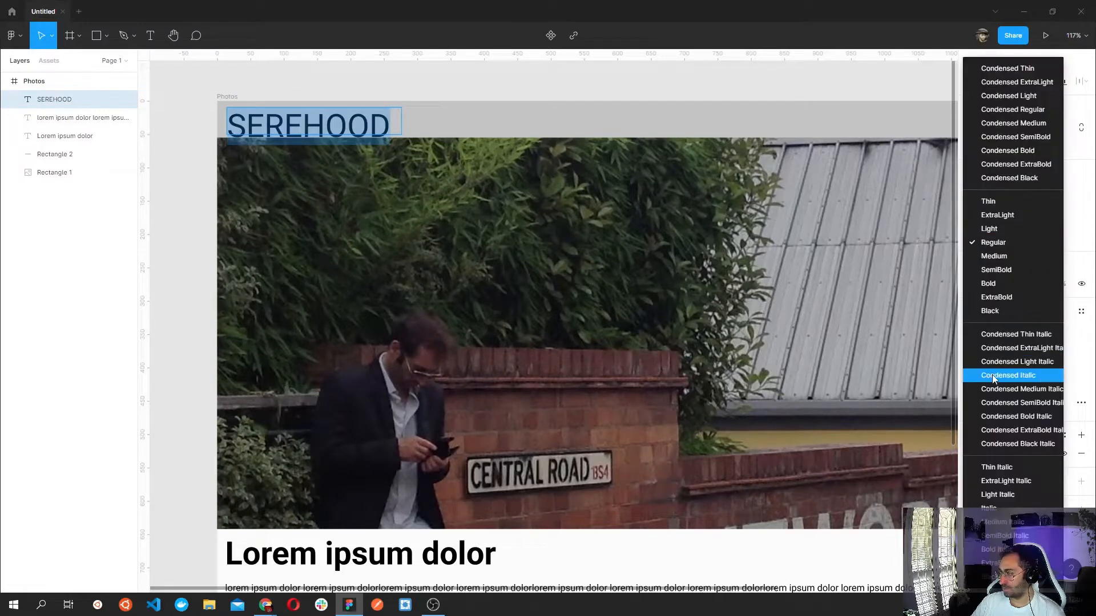
{"action": "left_click", "coordinate": [989, 311]}
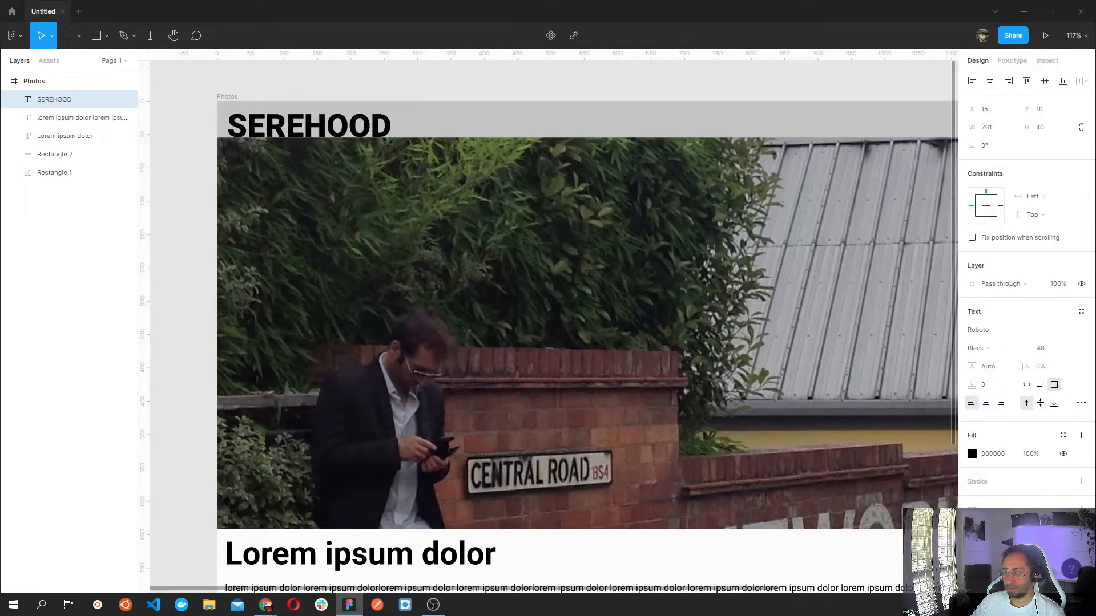
Change the header title's font to Poppins and enlarge its text box to about 301 × 45 so it fits one line.
{"action": "double_click", "coordinate": [399, 125]}
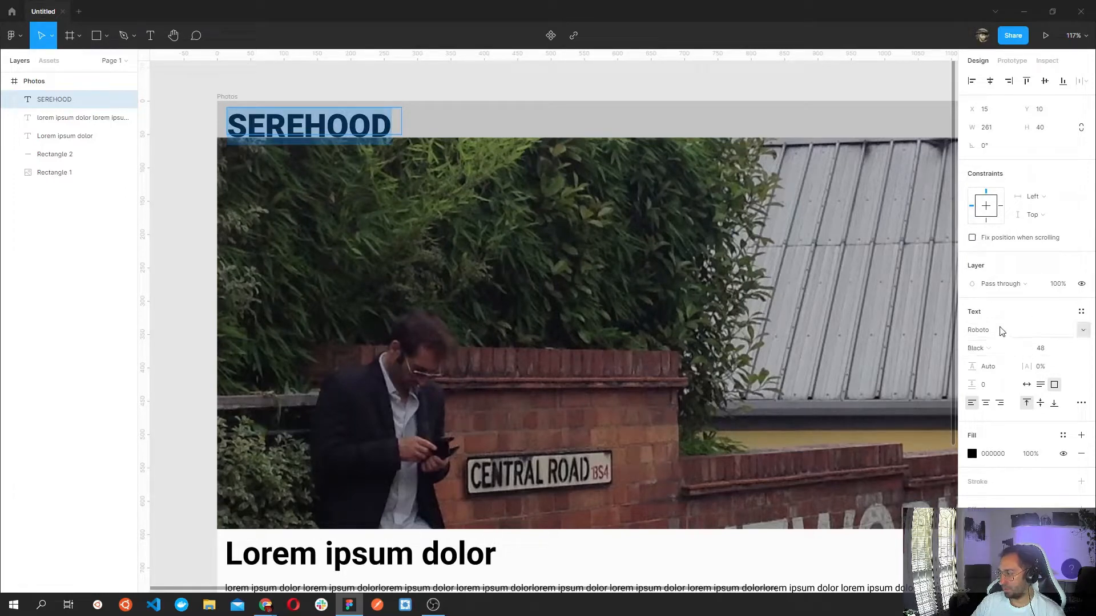
{"action": "left_click", "coordinate": [1062, 334]}
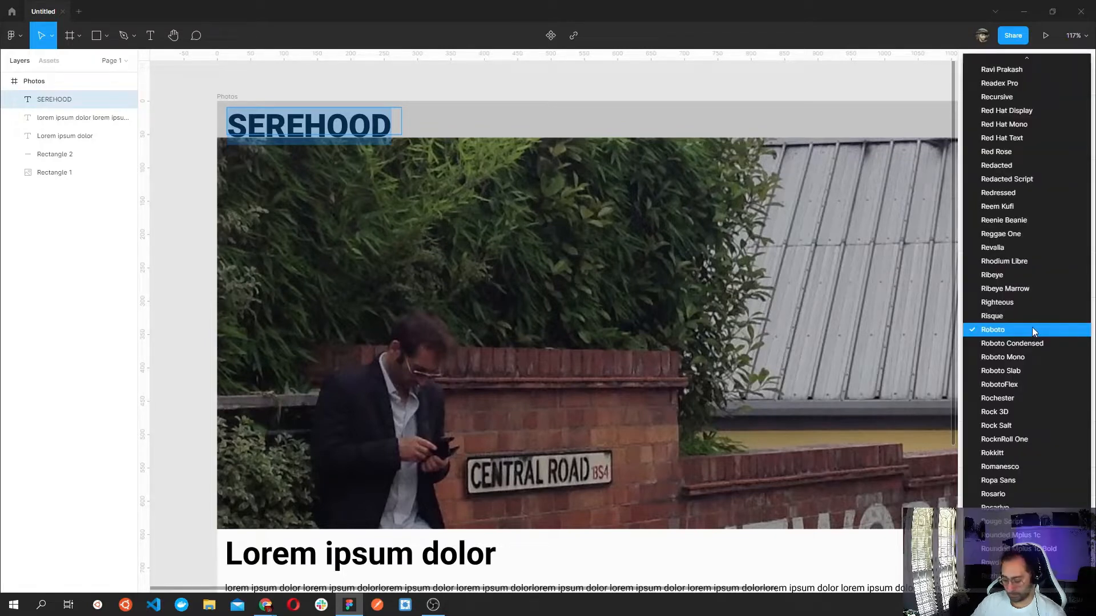
{"action": "key", "text": "p"}
{"action": "key", "text": "o"}
{"action": "key", "text": "p"}
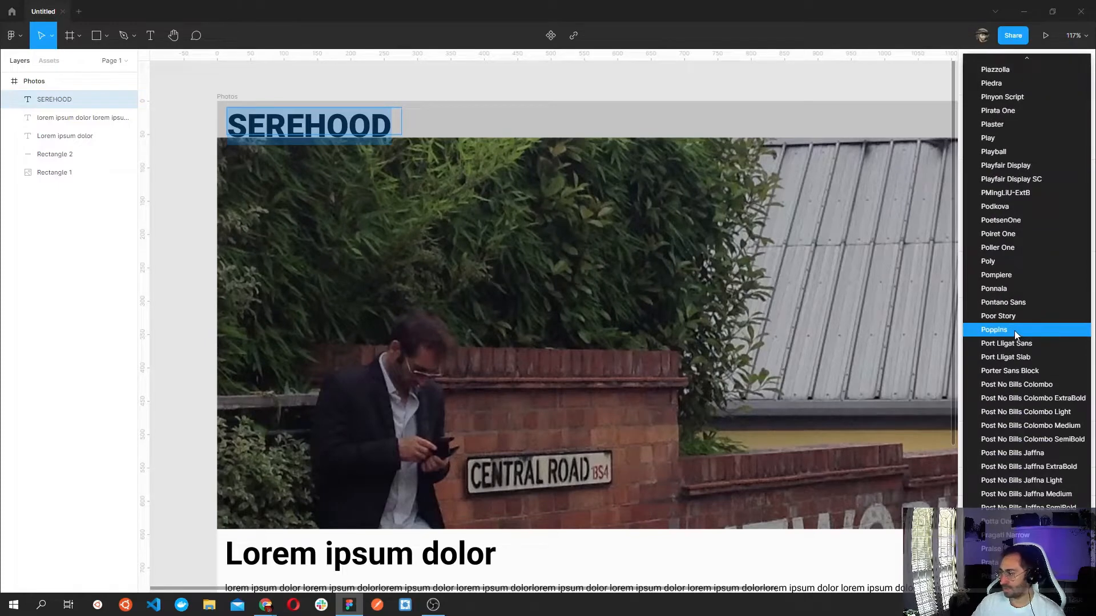
{"action": "left_click", "coordinate": [1015, 331]}
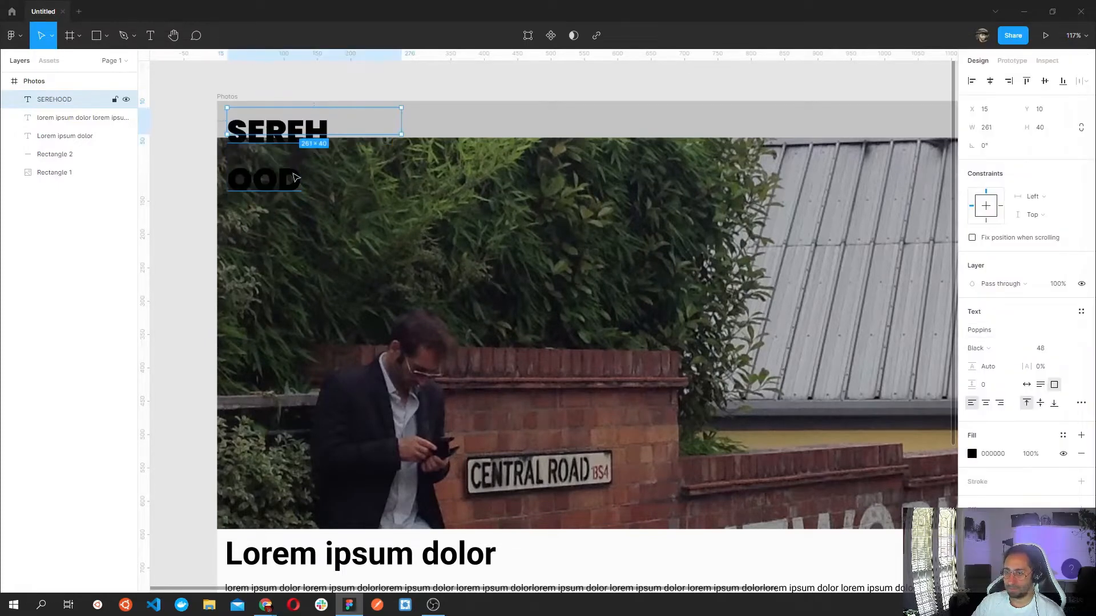
{"action": "left_click_drag", "start_coordinate": [403, 135], "coordinate": [438, 135]}
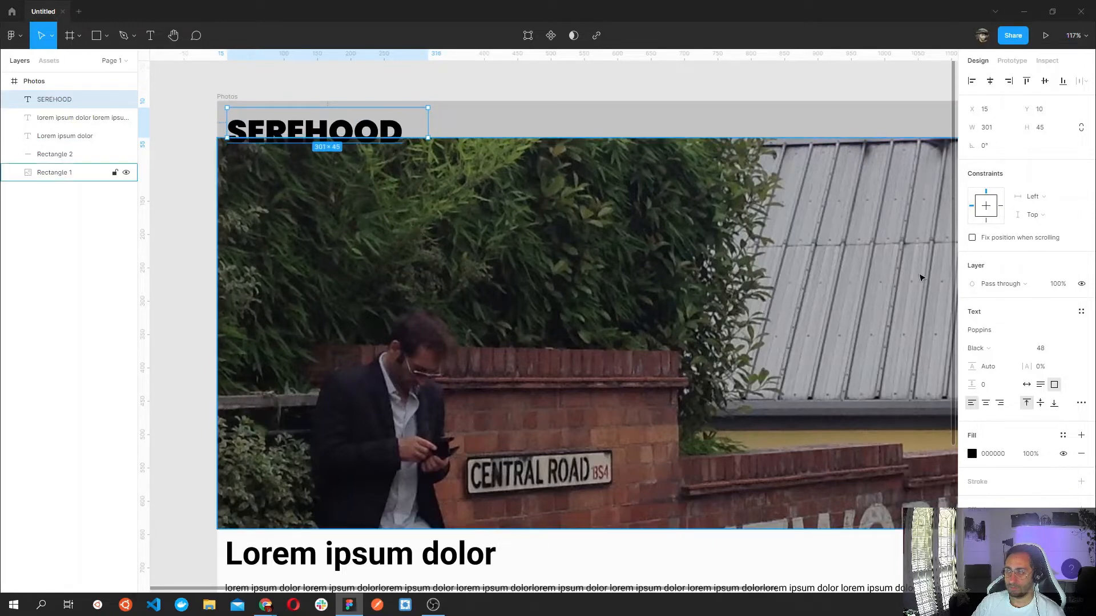
Align the header title to the vertical middle of its box and reduce its font size to 39.
{"action": "left_click", "coordinate": [1040, 403]}
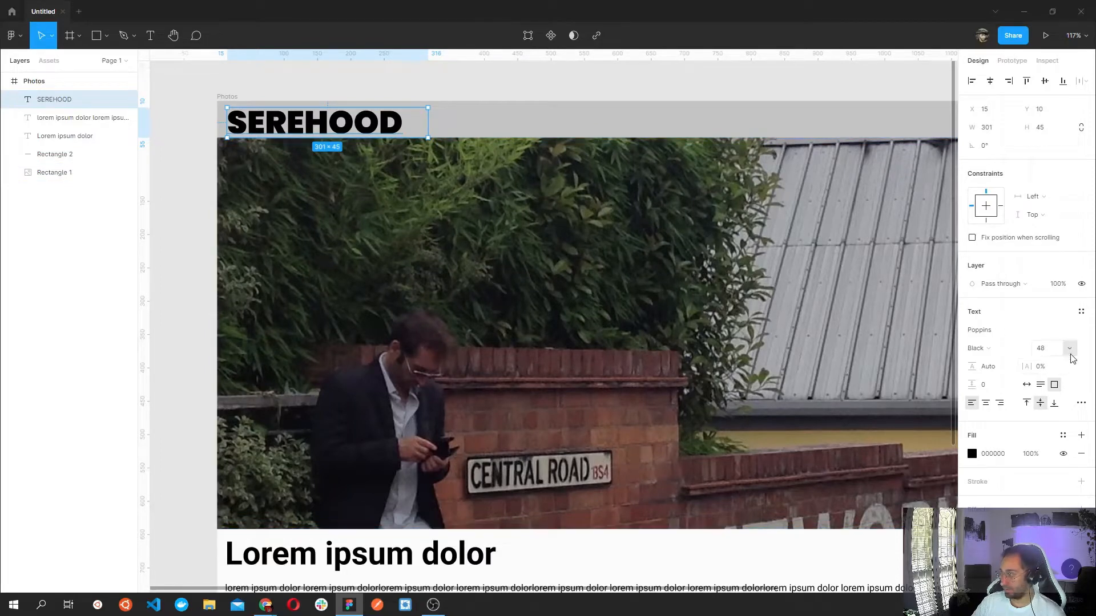
{"action": "left_click", "coordinate": [1052, 352]}
{"action": "key", "text": "Down"}
{"action": "key", "text": "Down"}
{"action": "key", "text": "Down"}
{"action": "key", "text": "Down"}
{"action": "key", "text": "Down"}
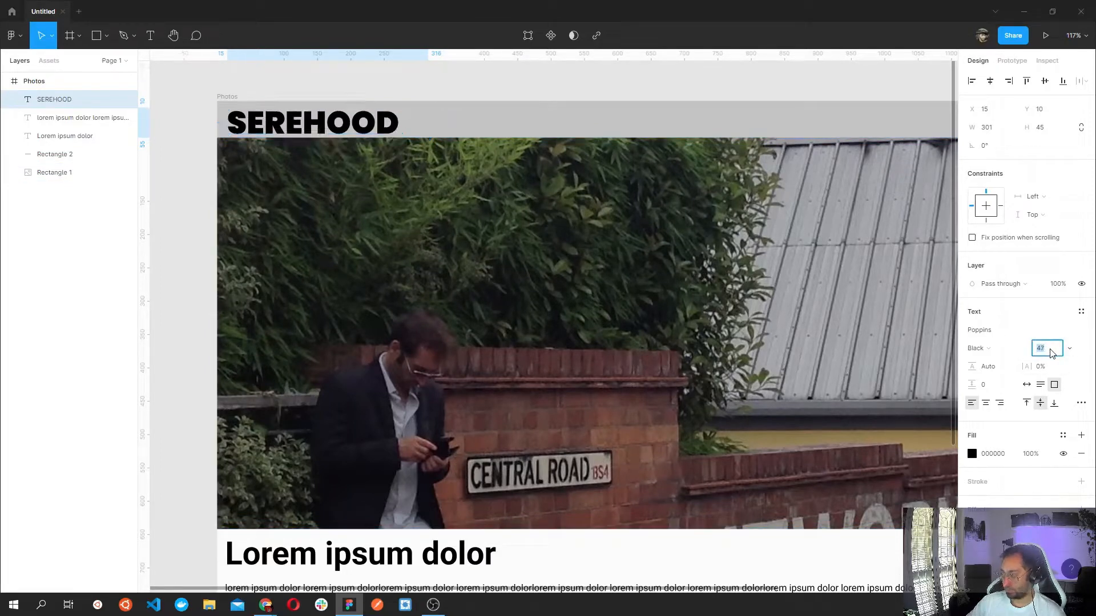
{"action": "key", "text": "Down"}
{"action": "key", "text": "Down"}
{"action": "key", "text": "Down"}
{"action": "key", "text": "Down"}
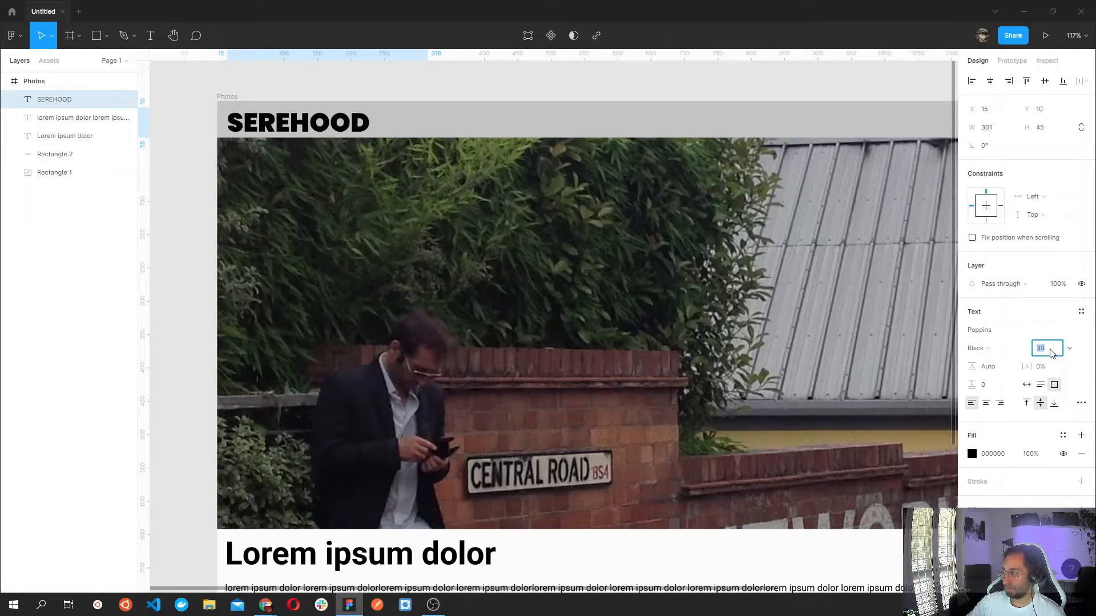
Reduce the header title's font size to 38 and nudge the title slightly upward within the header bar.
{"action": "key", "text": "Down"}
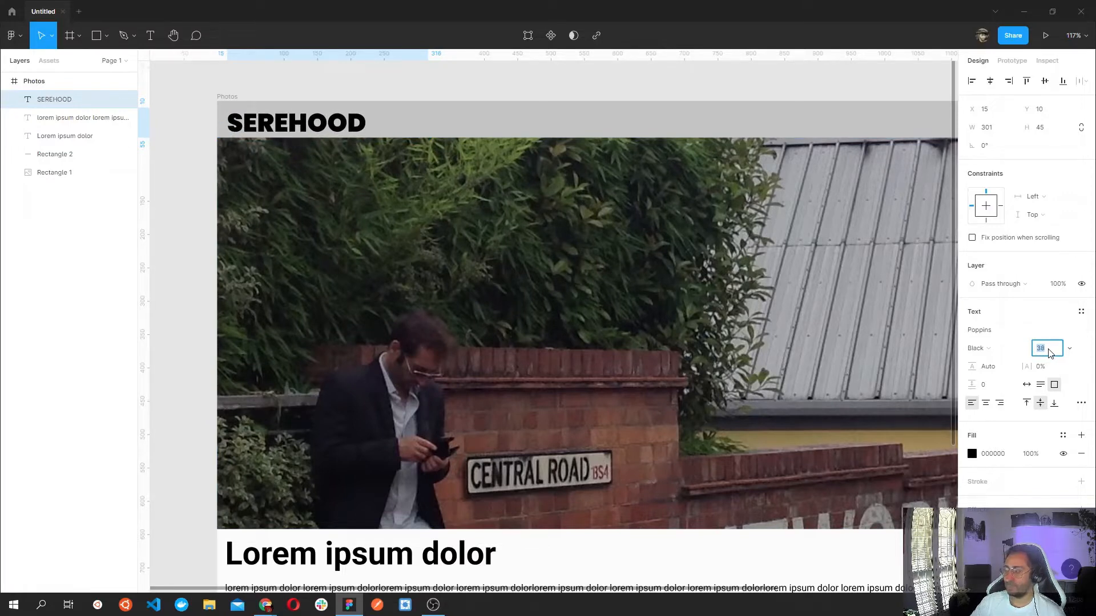
{"action": "left_click_drag", "start_coordinate": [314, 128], "coordinate": [315, 125]}
{"action": "left_click", "coordinate": [191, 196]}
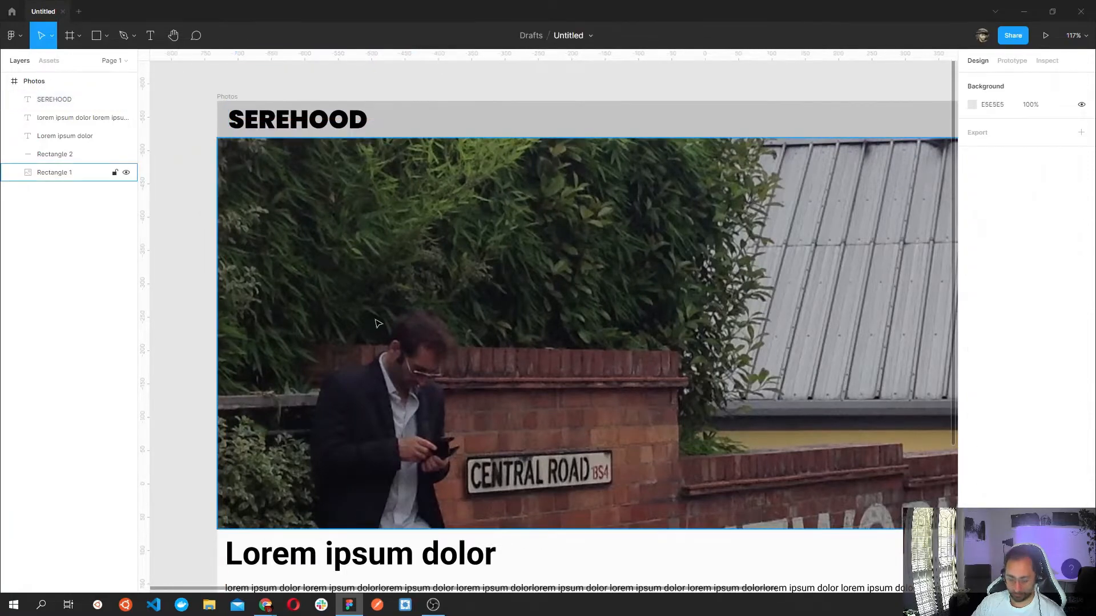
Change the header bar rectangle's fill colour to white, FFFFFF.
{"action": "scroll", "coordinate": [377, 323], "scroll_direction": "down", "scroll_amount": 5}
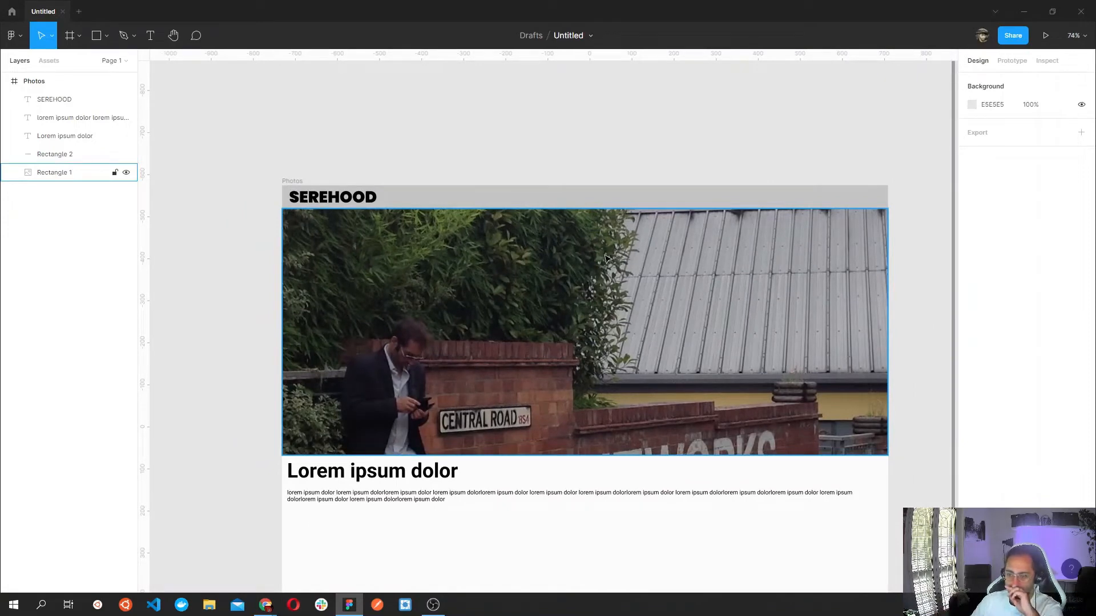
{"action": "scroll", "coordinate": [453, 432], "scroll_direction": "down", "scroll_amount": 1}
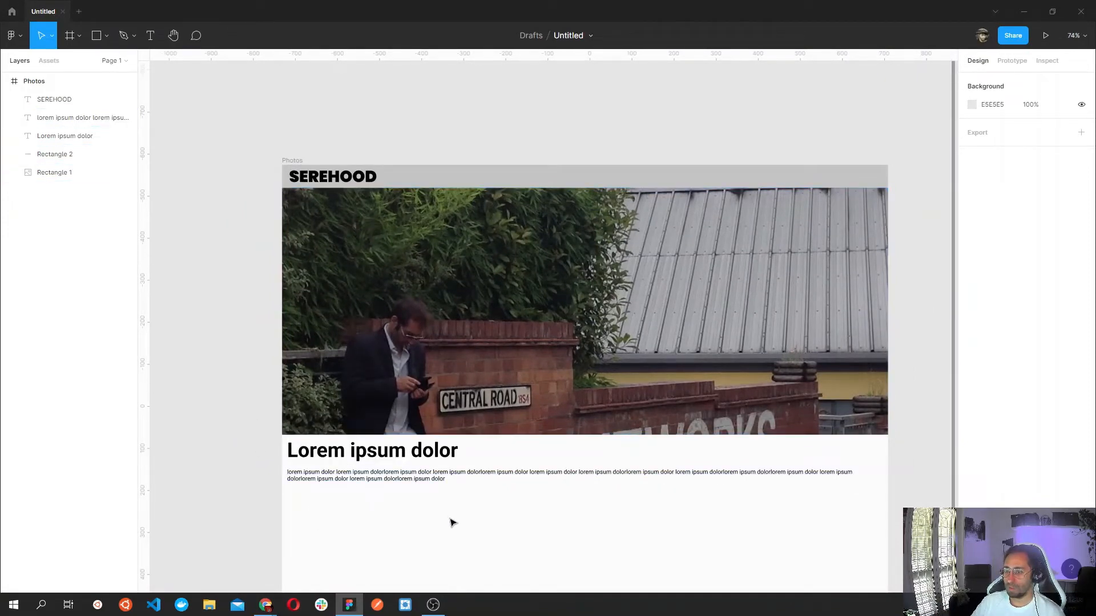
{"action": "scroll", "coordinate": [693, 482], "scroll_direction": "down", "scroll_amount": 3}
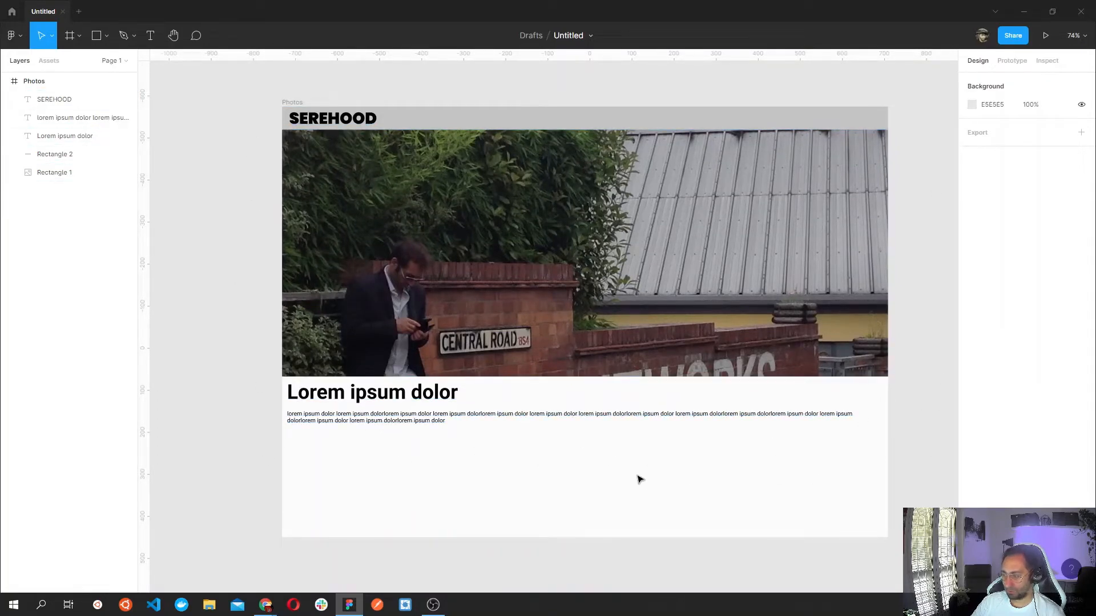
{"action": "left_click", "coordinate": [562, 122]}
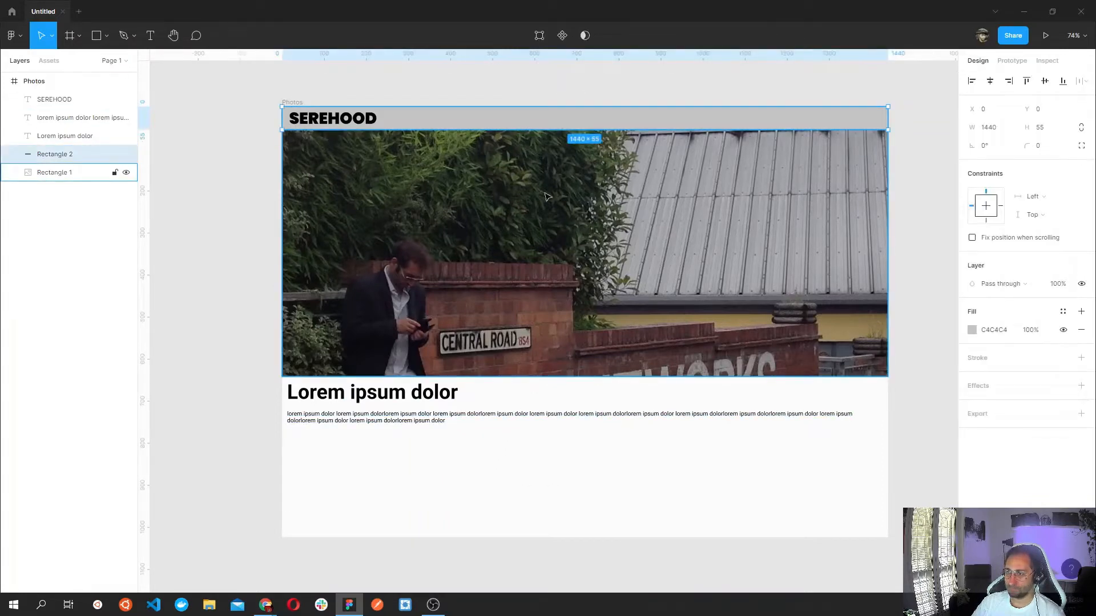
{"action": "left_click", "coordinate": [972, 329]}
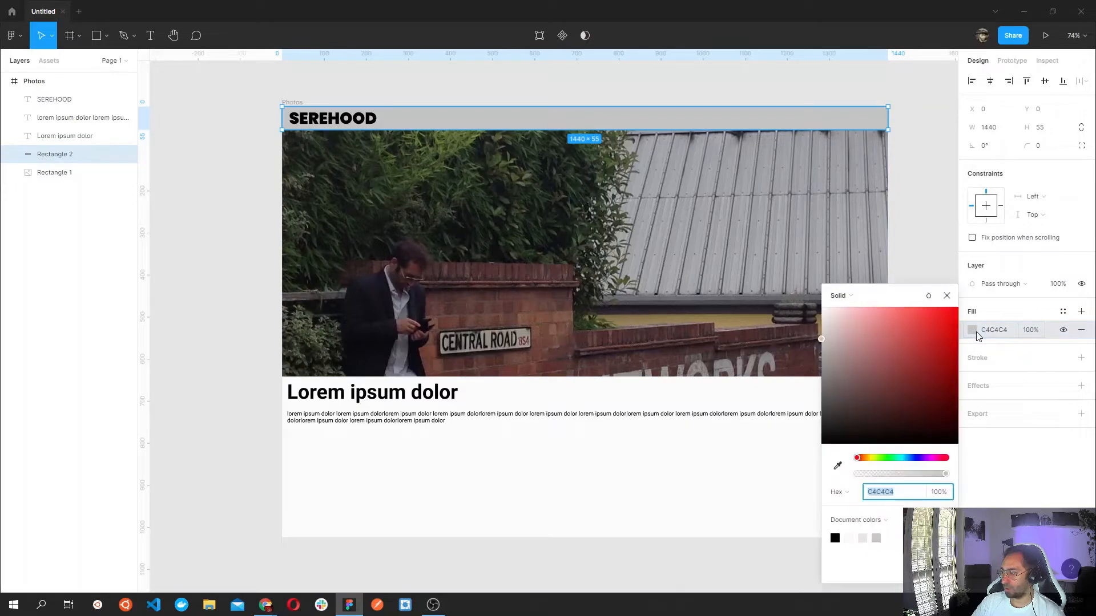
{"action": "left_click_drag", "start_coordinate": [837, 323], "coordinate": [819, 297]}
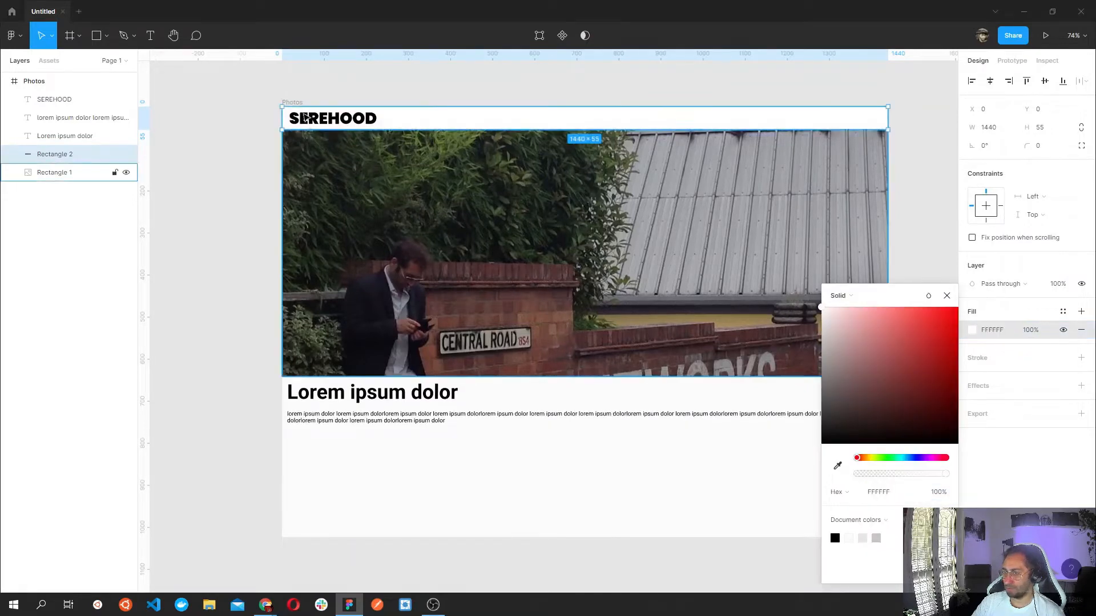
{"action": "left_click", "coordinate": [443, 474]}
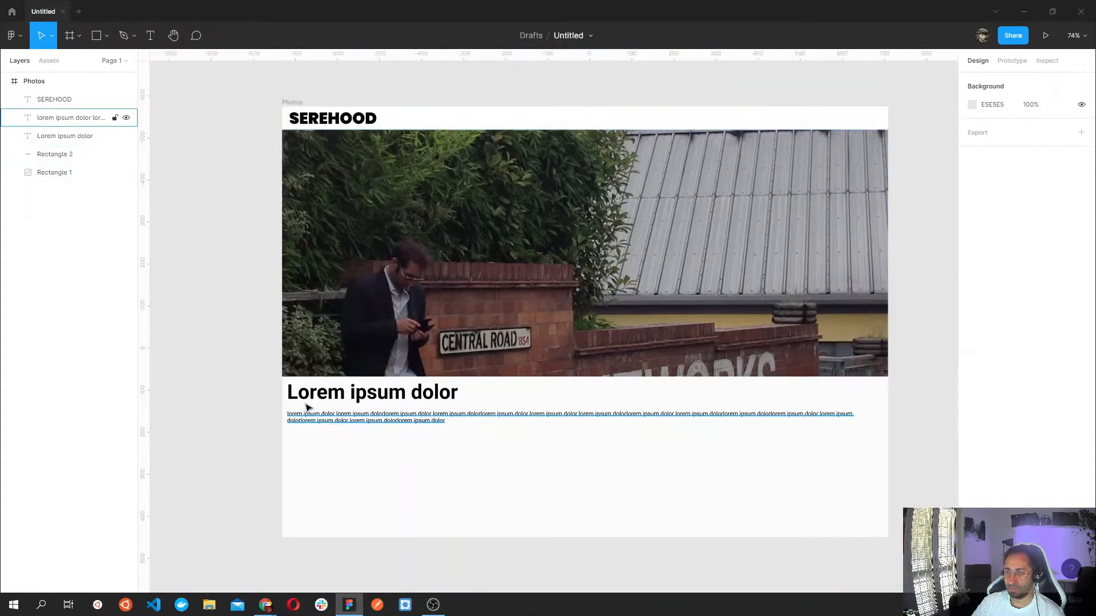
Draw a rectangle about 1447 × 780 below the header bar and place its layer behind the texts and header, just above the photo layer.
{"action": "left_click", "coordinate": [432, 331]}
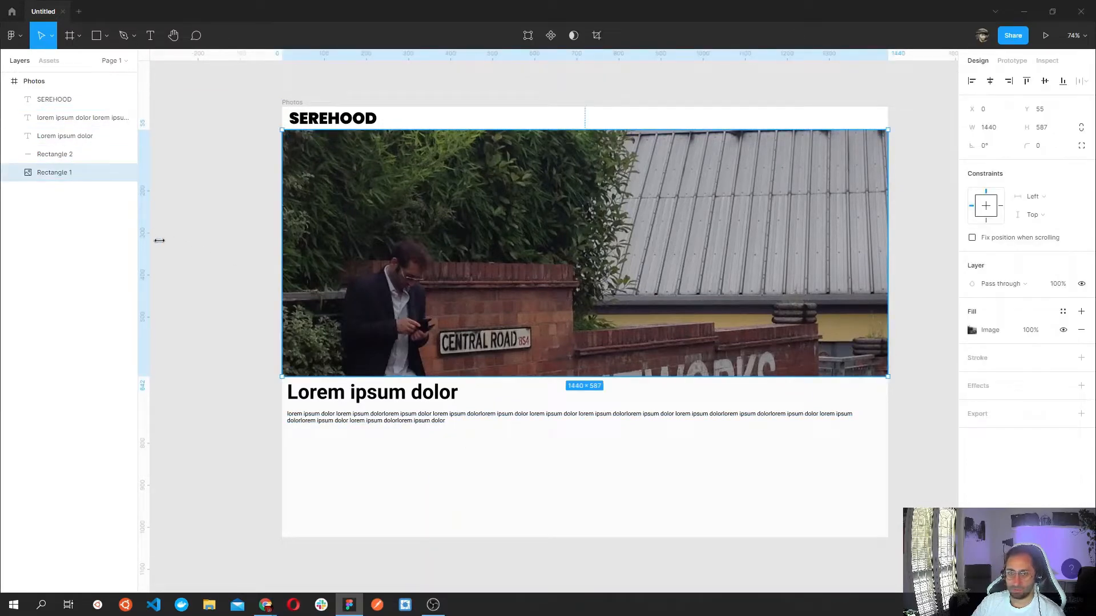
{"action": "left_click", "coordinate": [105, 43]}
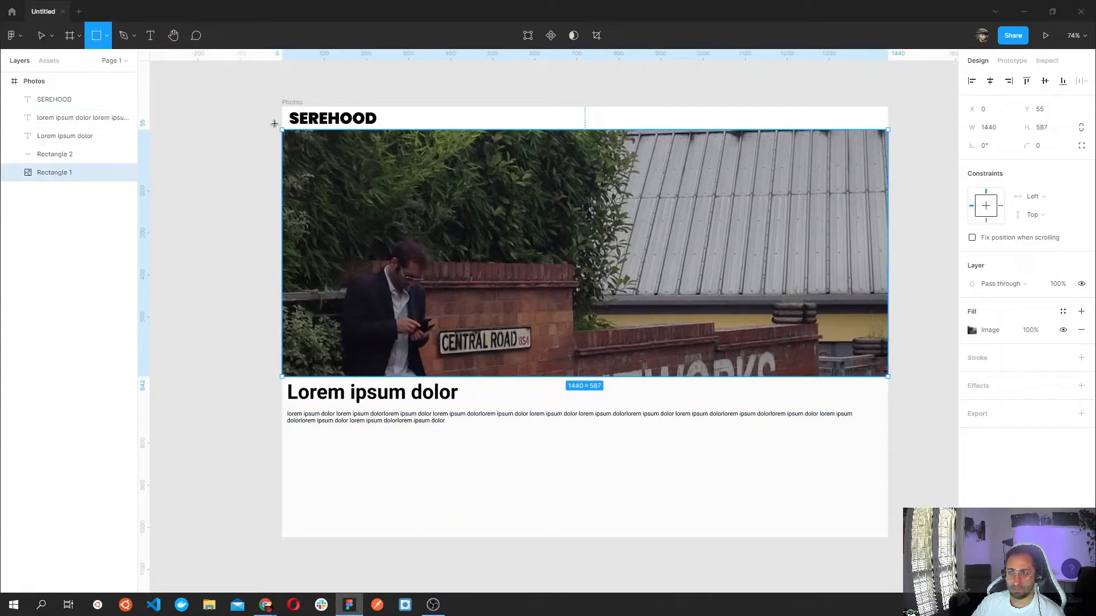
{"action": "left_click_drag", "start_coordinate": [282, 131], "coordinate": [892, 458]}
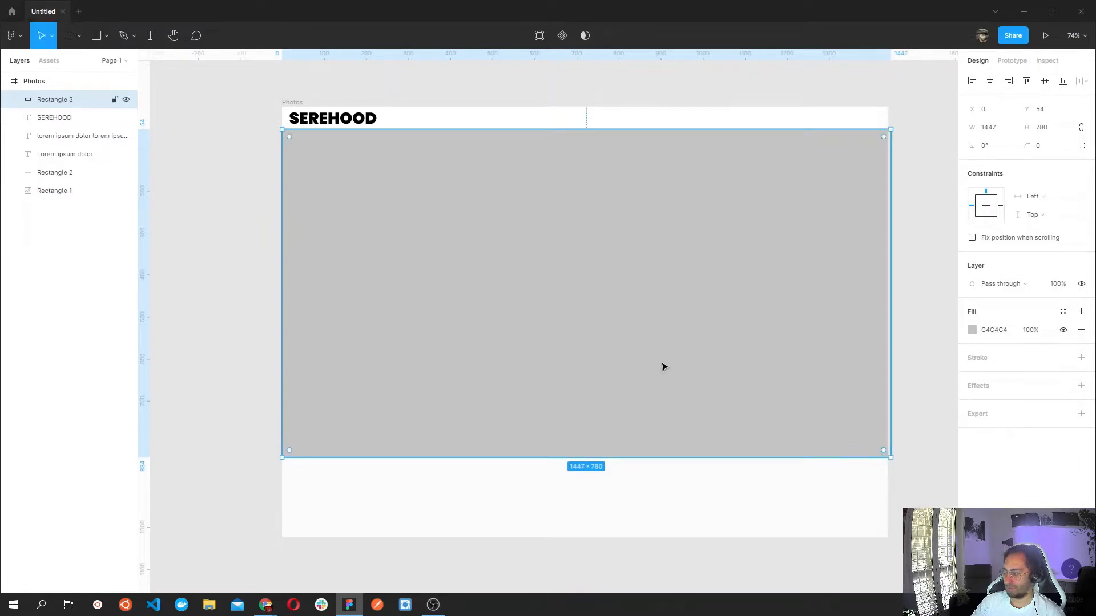
{"action": "key", "text": "Escape"}
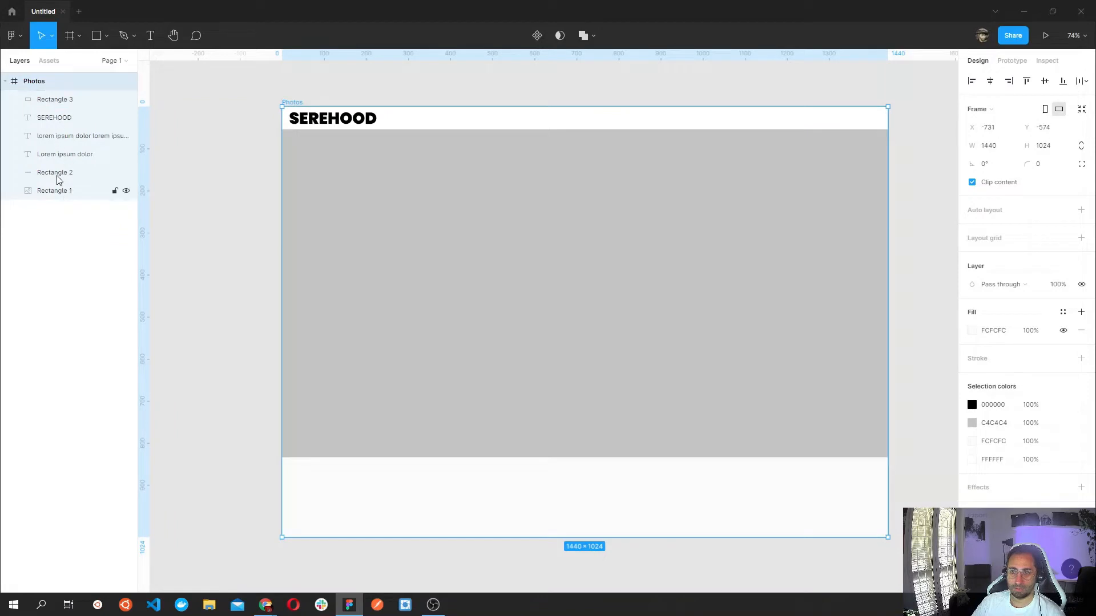
{"action": "left_click", "coordinate": [68, 101]}
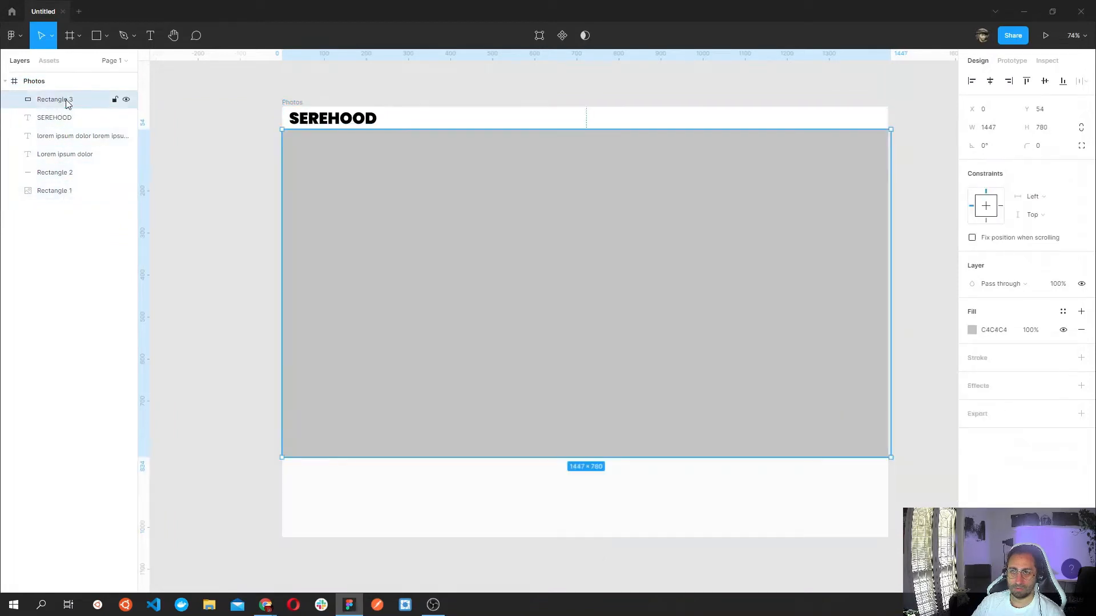
{"action": "left_click_drag", "start_coordinate": [67, 102], "coordinate": [64, 180]}
Move the header bar layer directly beneath the SEREHOOD title layer, group the two and name the group "Navigation".
{"action": "left_click", "coordinate": [58, 158]}
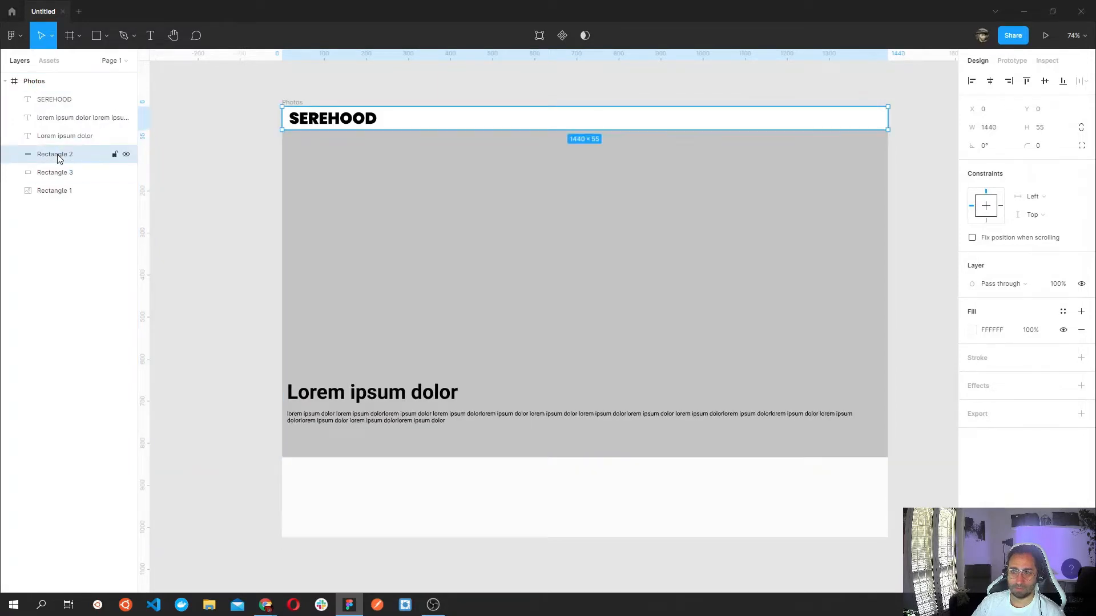
{"action": "left_click_drag", "start_coordinate": [58, 159], "coordinate": [61, 113]}
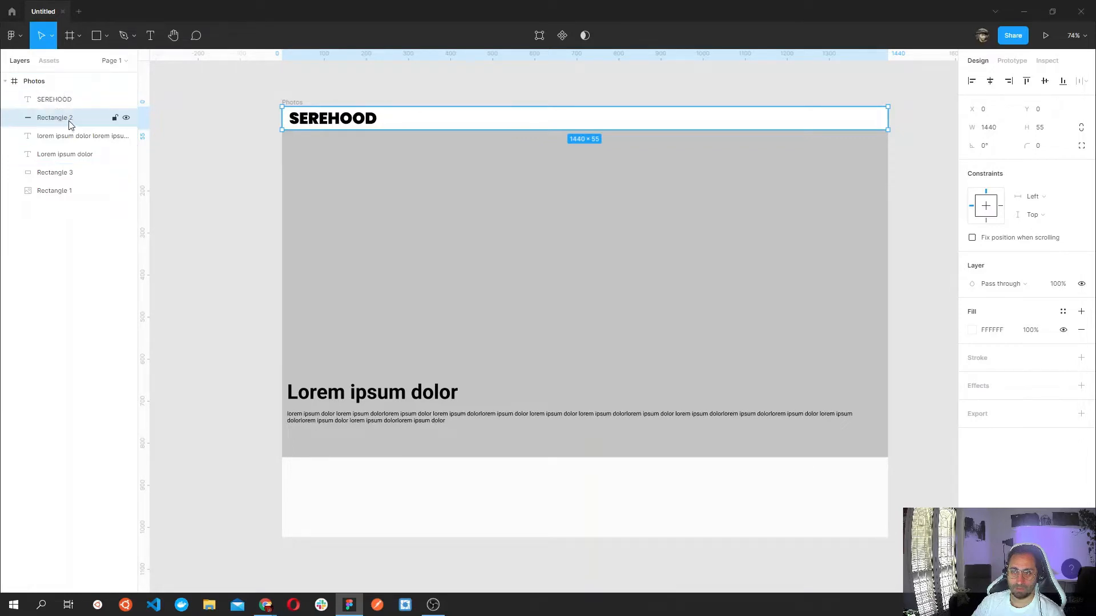
{"action": "left_click", "coordinate": [58, 101], "text": "shift"}
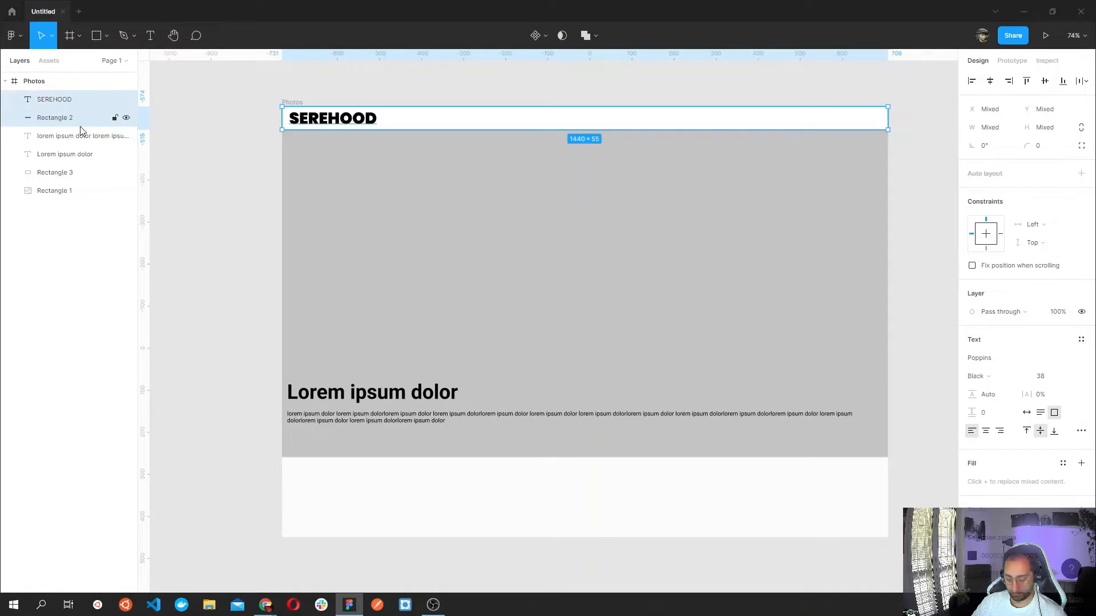
{"action": "key", "text": "ctrl+g"}
{"action": "double_click", "coordinate": [45, 101]}
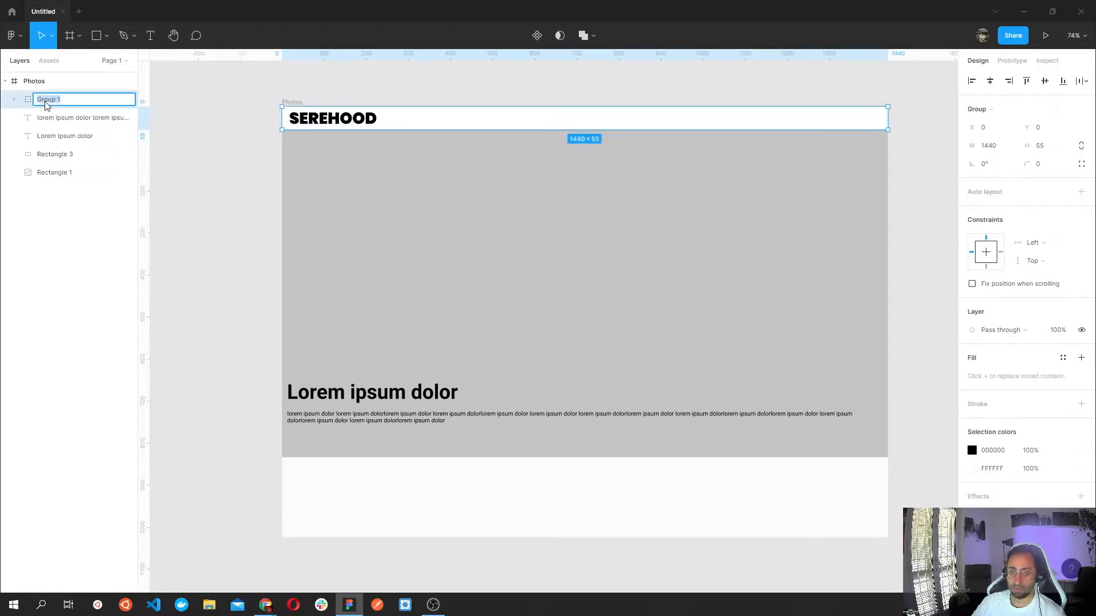
{"action": "type", "text": "Navigation"}
{"action": "key", "text": "Return"}
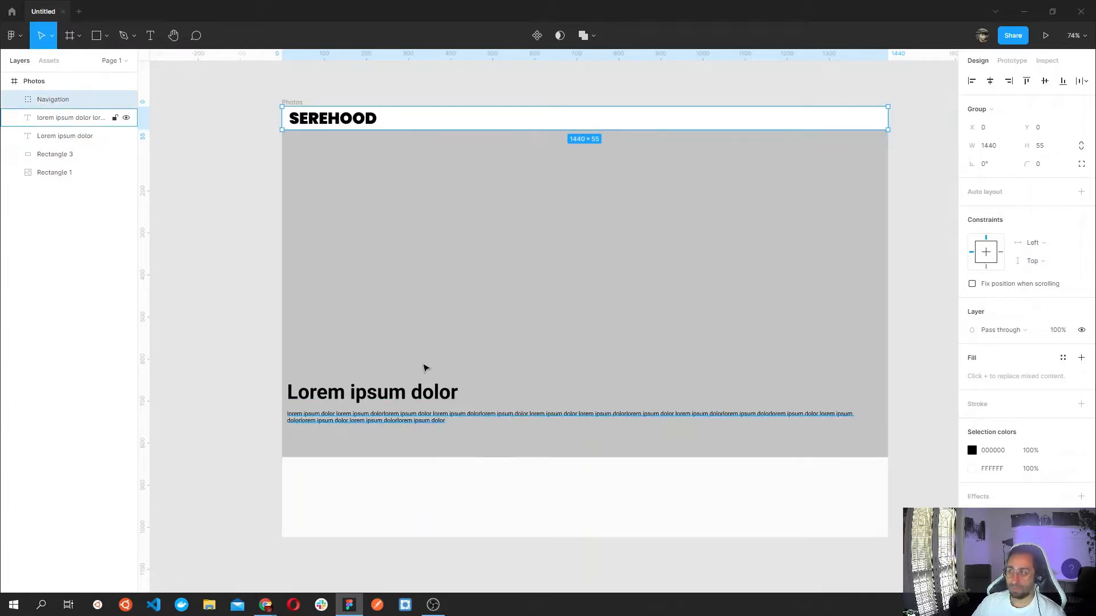
Reorder the layers so the heading sits above the body text and the photo sits above the large grey rectangle.
{"action": "left_click", "coordinate": [51, 122]}
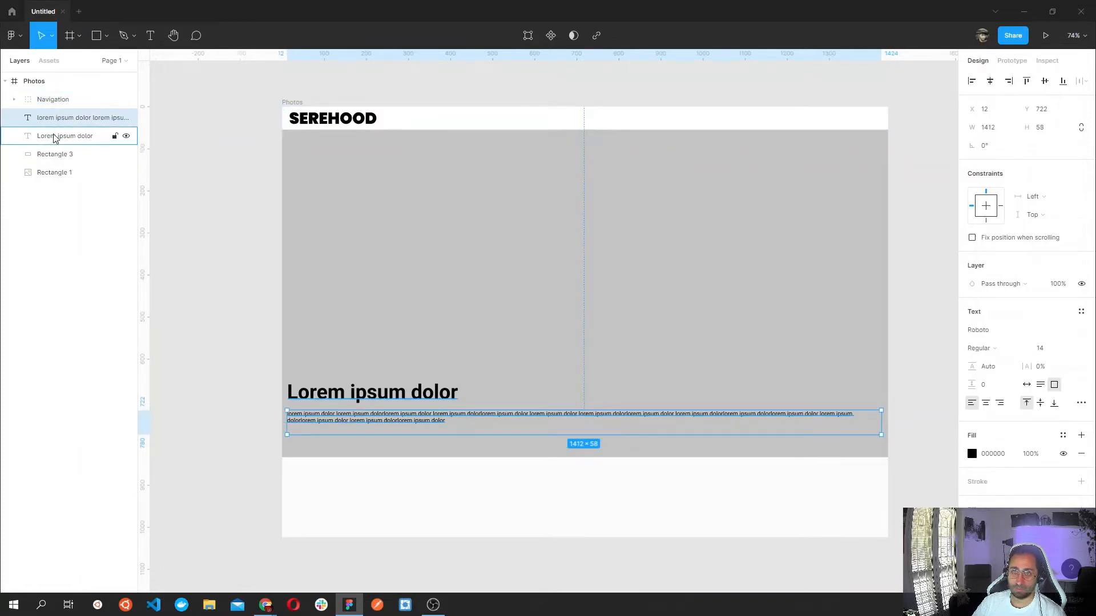
{"action": "left_click", "coordinate": [55, 139]}
{"action": "left_click_drag", "start_coordinate": [55, 139], "coordinate": [54, 120]}
{"action": "left_click", "coordinate": [60, 137]}
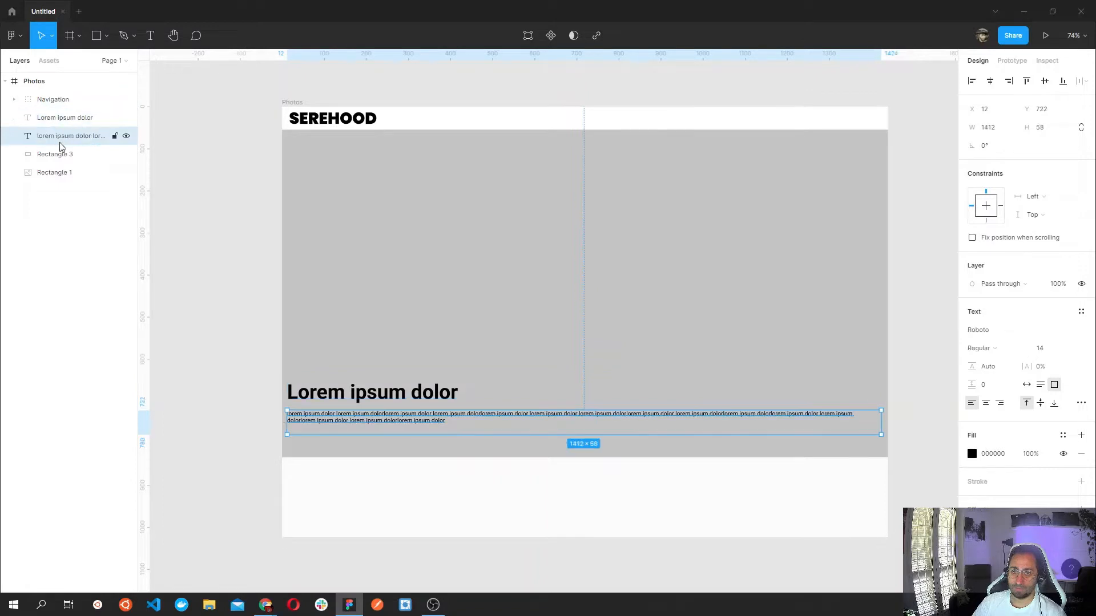
{"action": "left_click", "coordinate": [58, 156]}
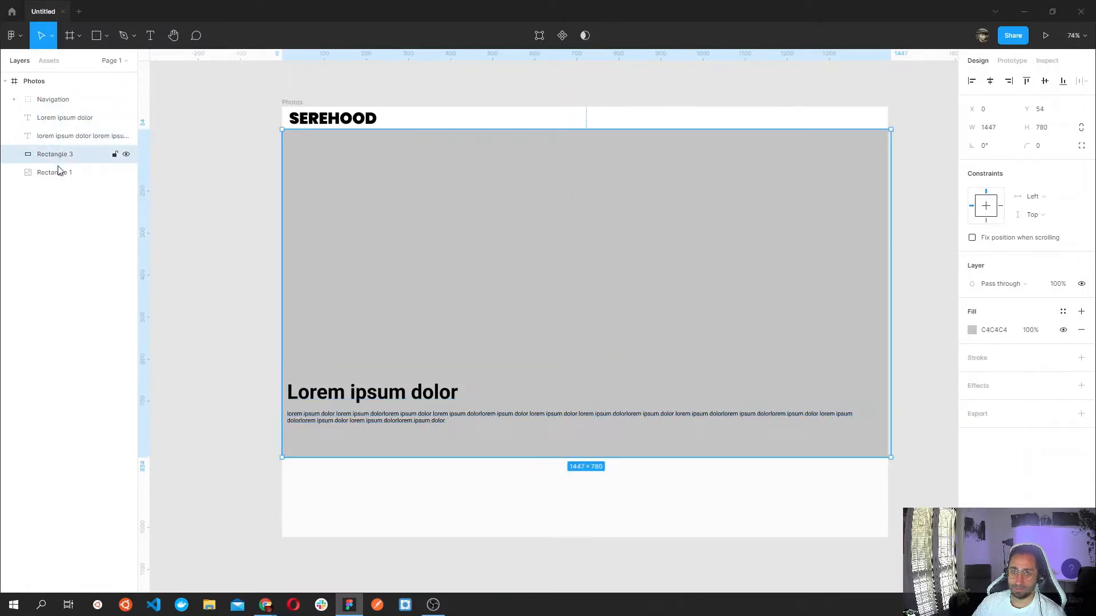
{"action": "left_click_drag", "start_coordinate": [59, 171], "coordinate": [59, 150]}
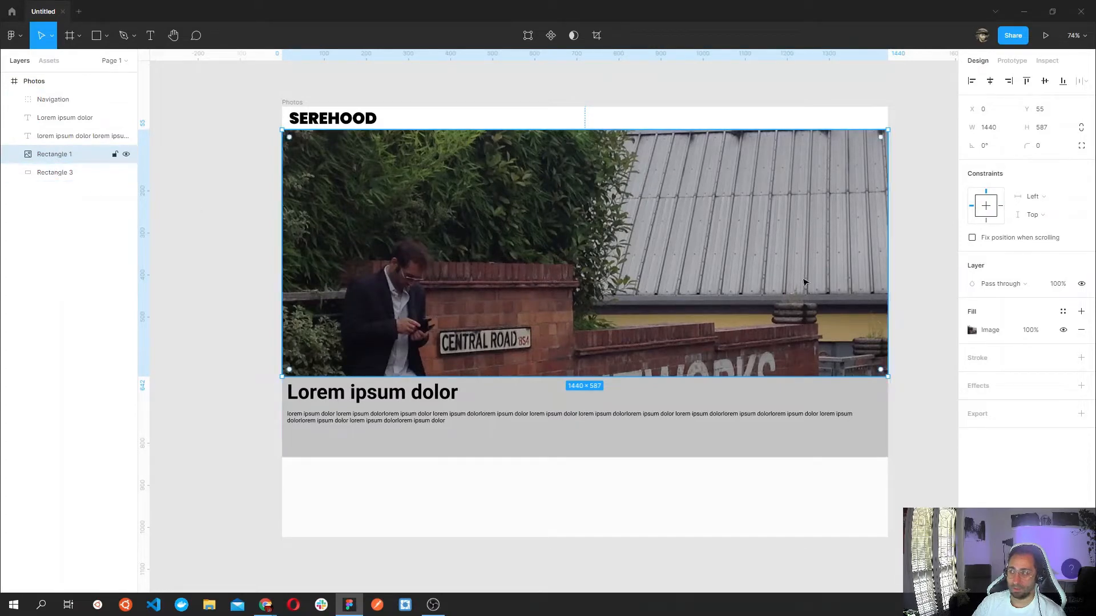
Narrow the large background rectangle to the frame's 1440 width and set its fill to FFFFFF.
{"action": "left_click", "coordinate": [881, 427]}
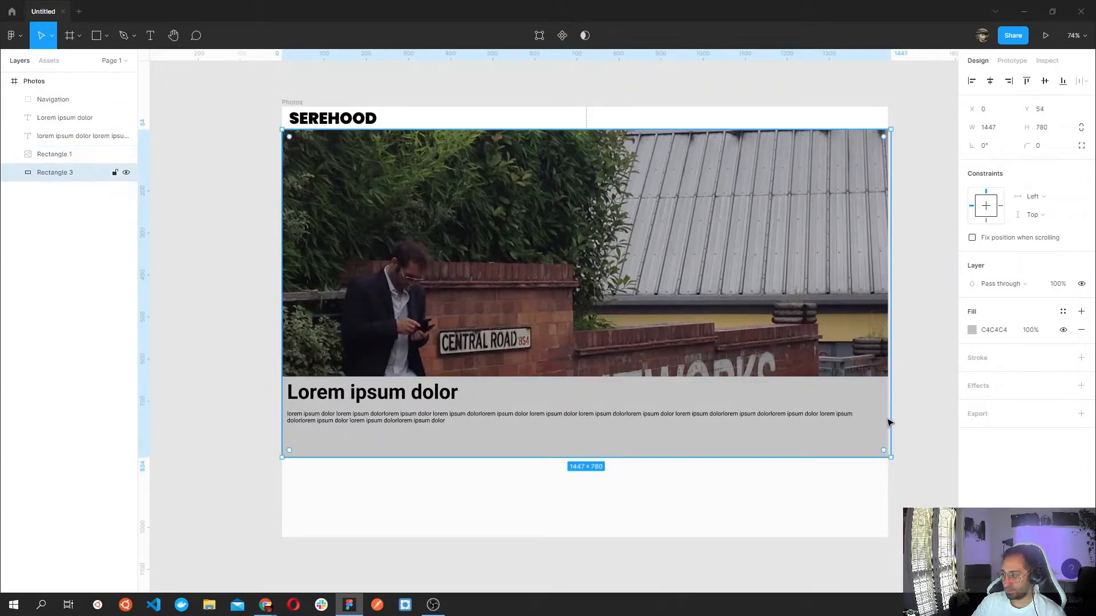
{"action": "left_click_drag", "start_coordinate": [890, 416], "coordinate": [892, 416]}
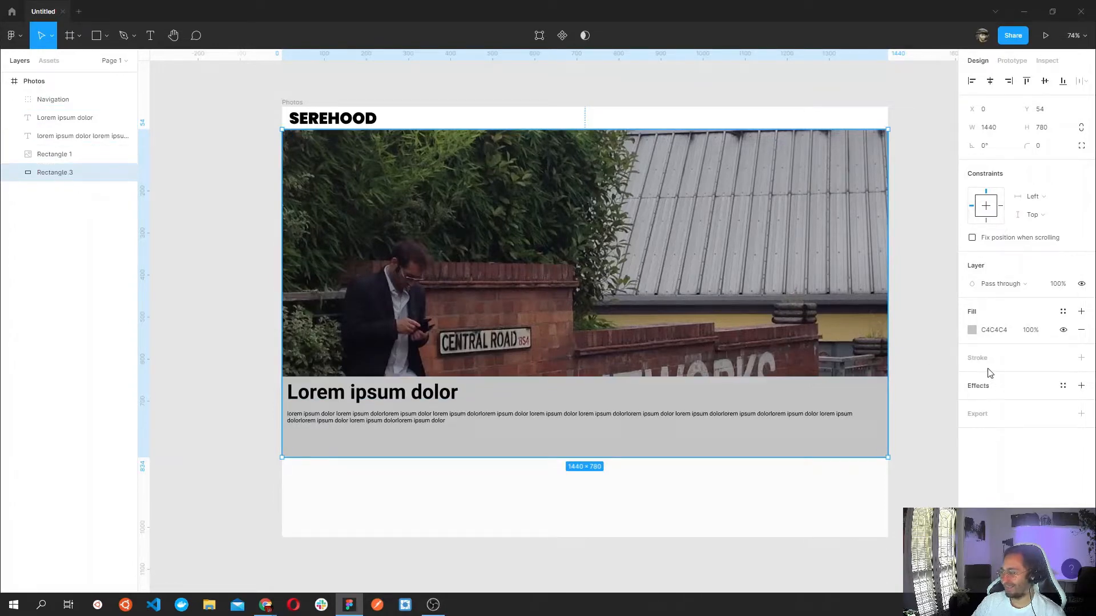
{"action": "left_click", "coordinate": [973, 334]}
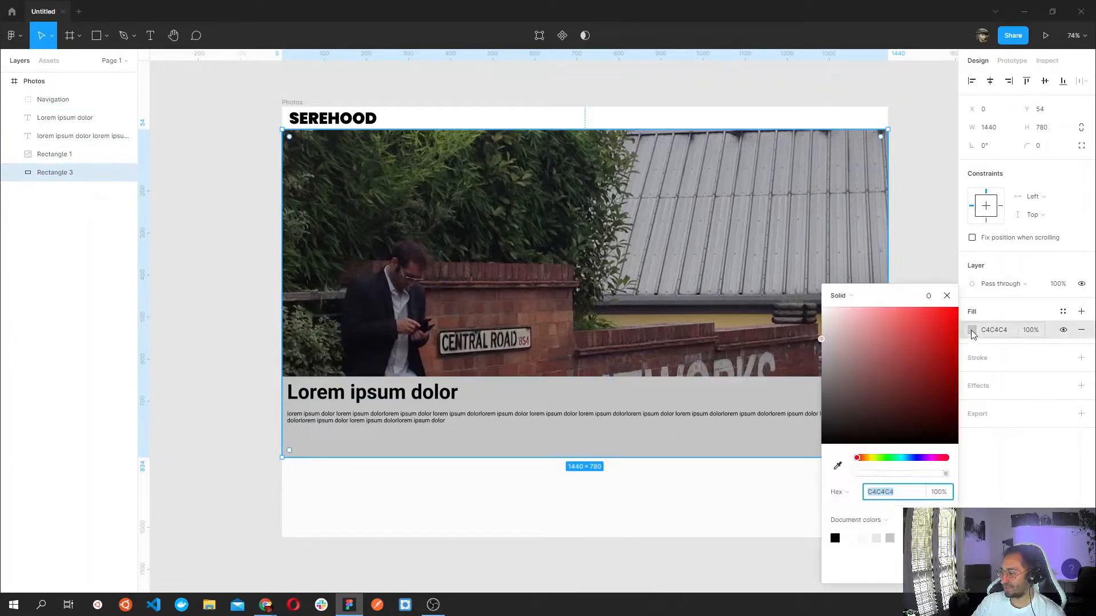
{"action": "type", "text": "FFFFFF"}
{"action": "key", "text": "Return"}
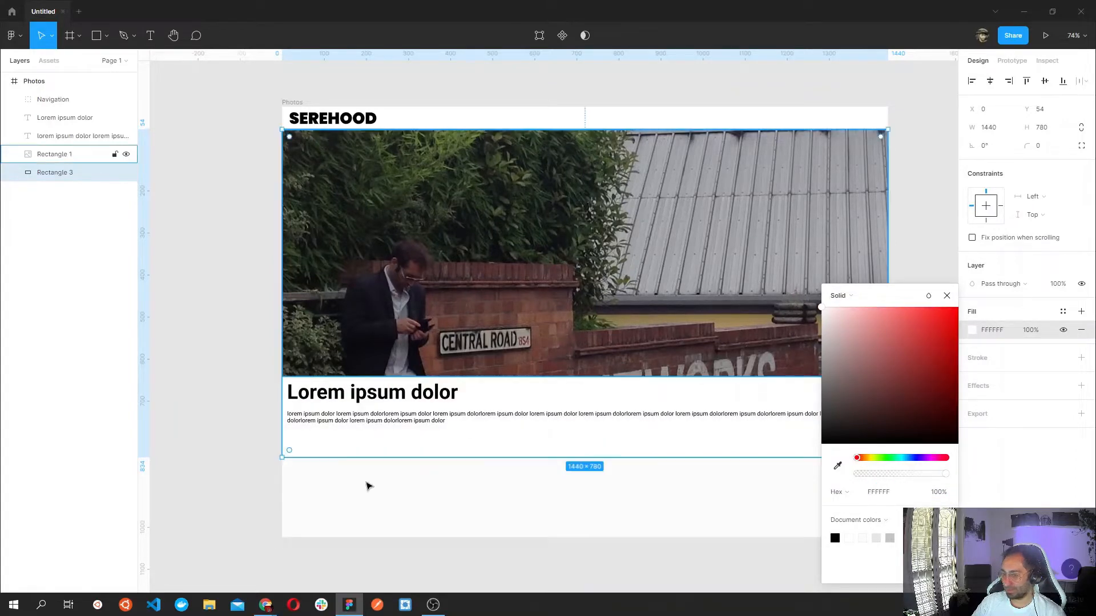
{"action": "left_click", "coordinate": [211, 436]}
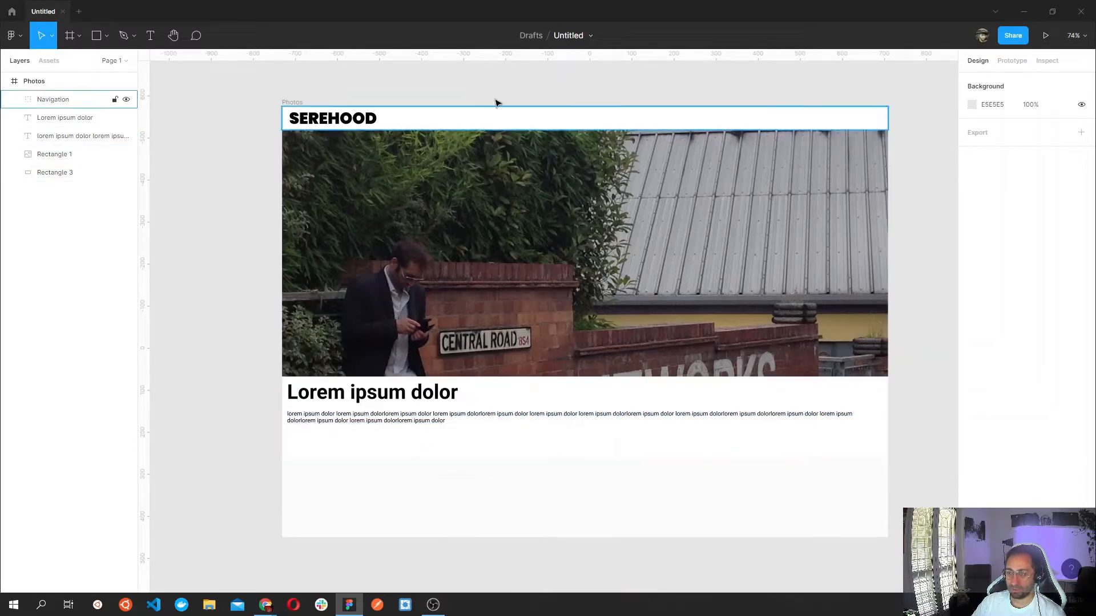
Set the Photos frame's fill colour to EDEDED.
{"action": "left_click", "coordinate": [294, 102]}
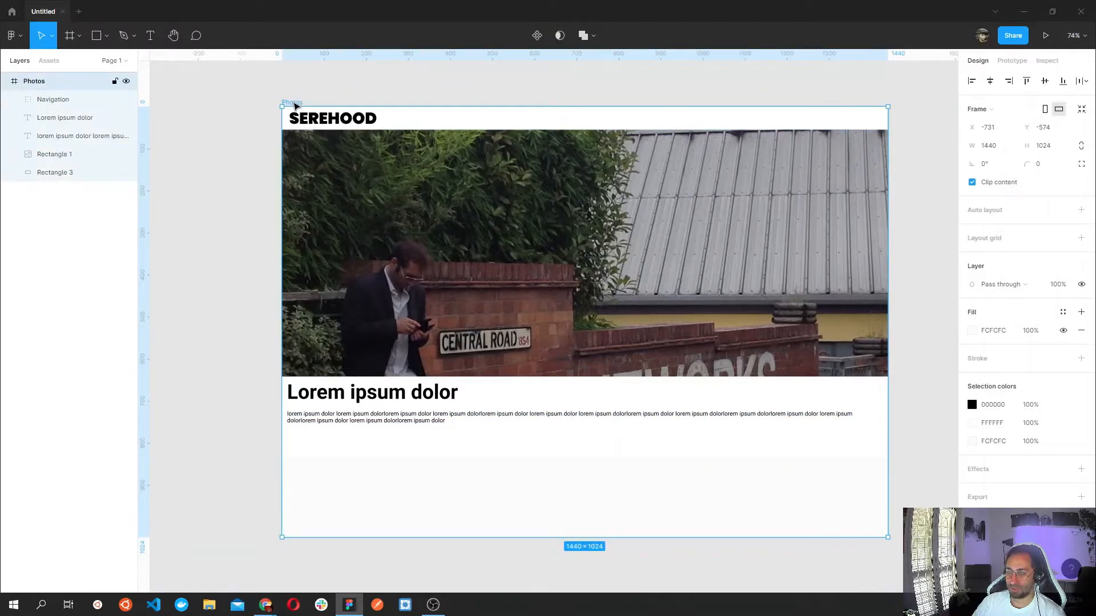
{"action": "left_click", "coordinate": [989, 334]}
{"action": "type", "text": "8"}
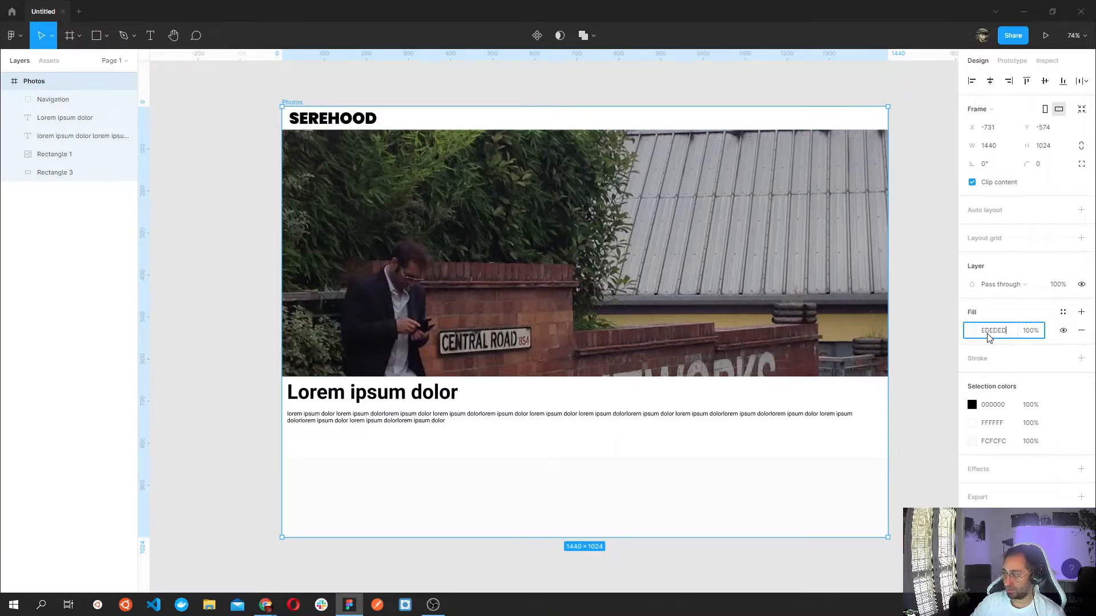
{"action": "type", "text": "DEDED"}
{"action": "key", "text": "Return"}
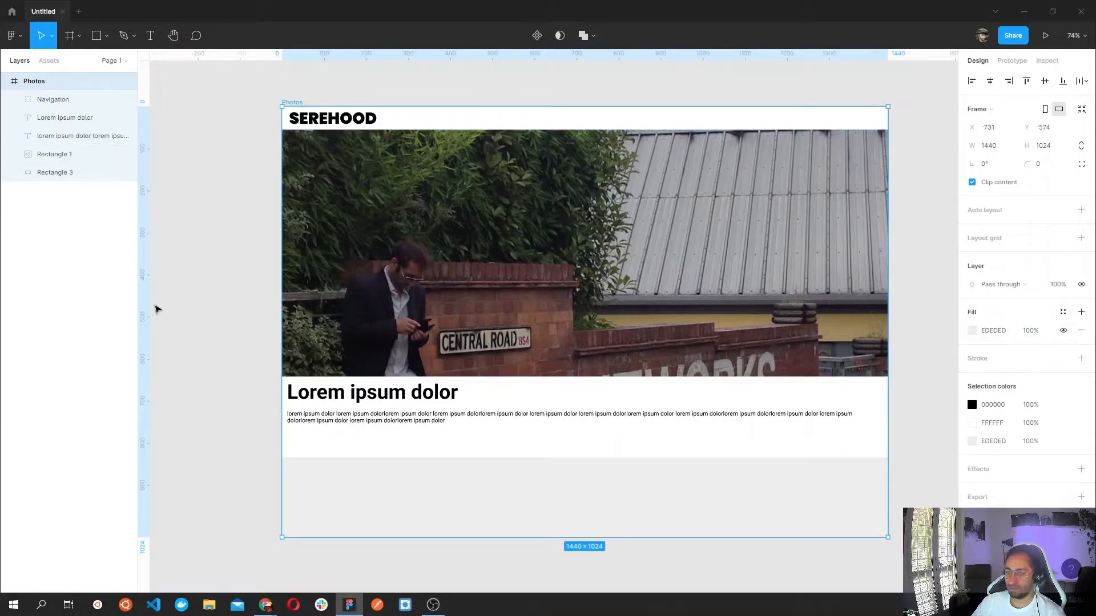
{"action": "left_click", "coordinate": [154, 308]}
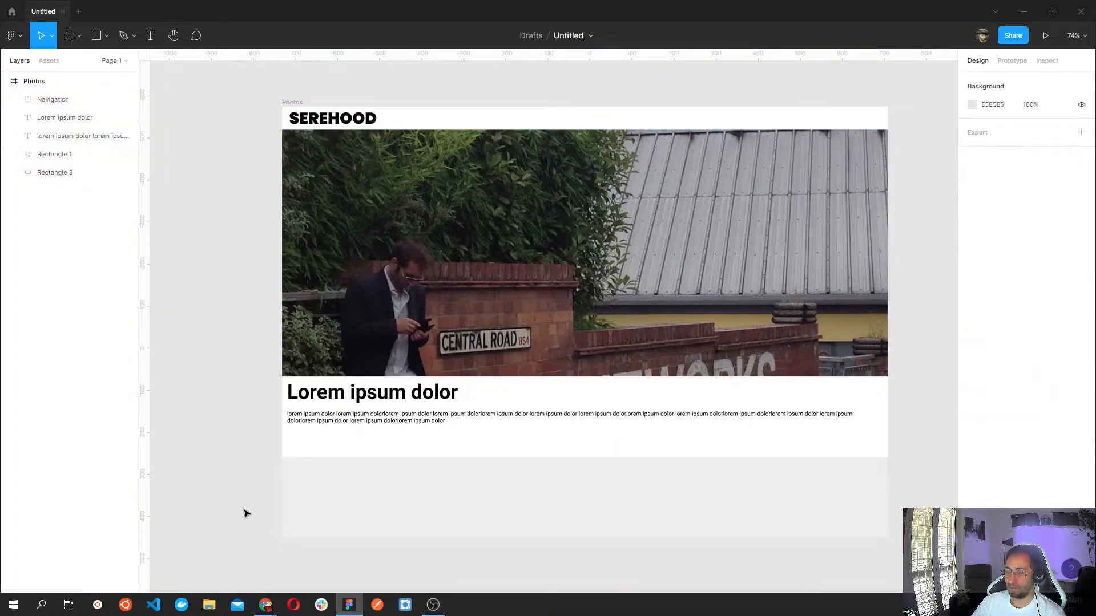
Add the text "Login" near the far end of the header bar, at about X 1192, Y 25.
{"action": "left_click", "coordinate": [150, 35]}
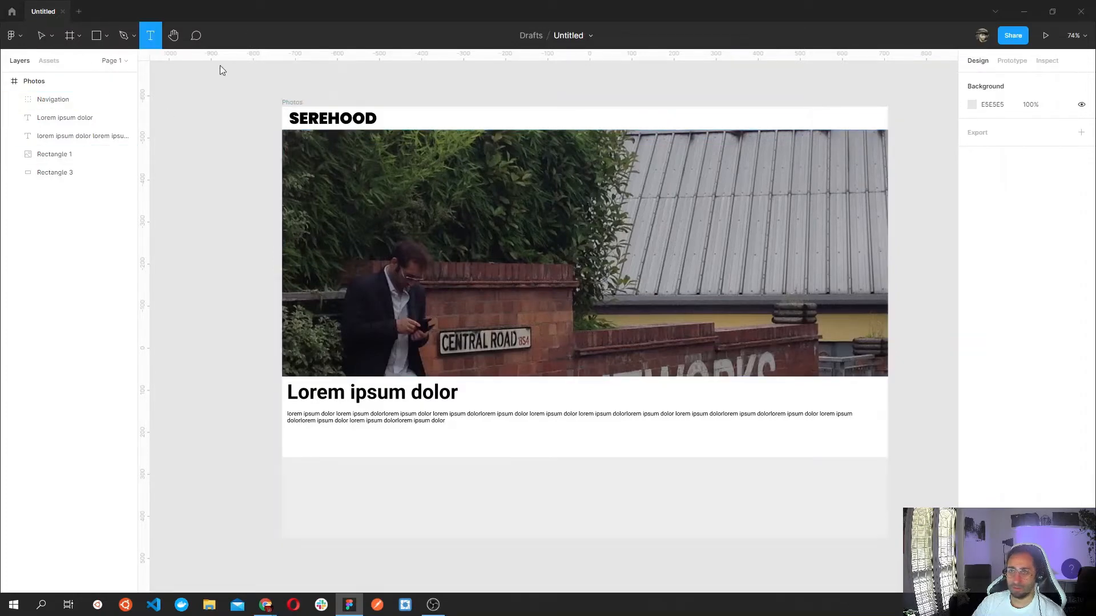
{"action": "left_click", "coordinate": [783, 117]}
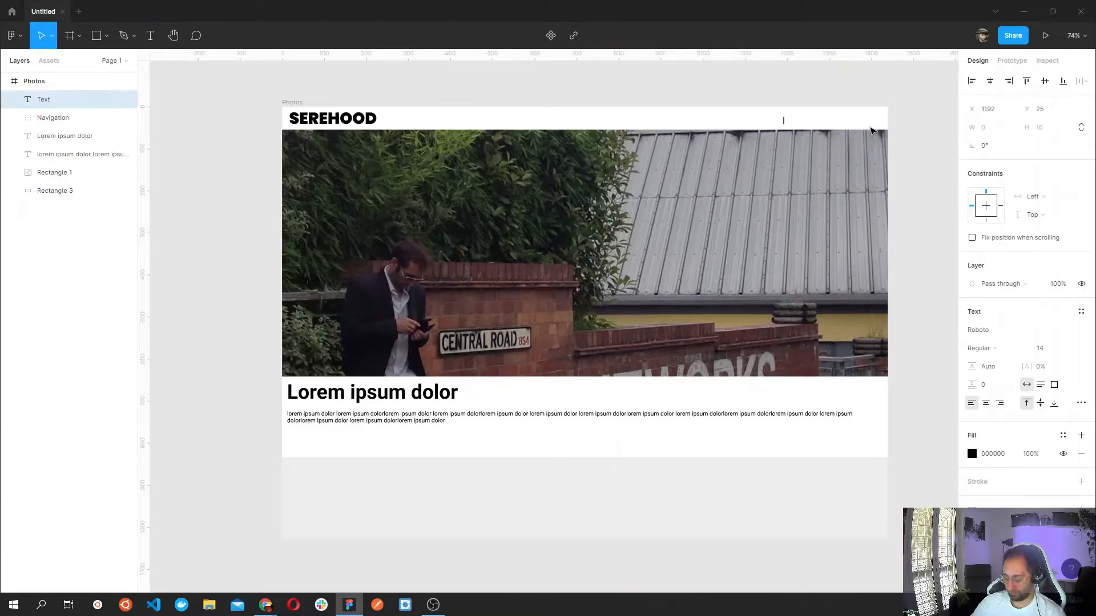
{"action": "type", "text": "Login"}
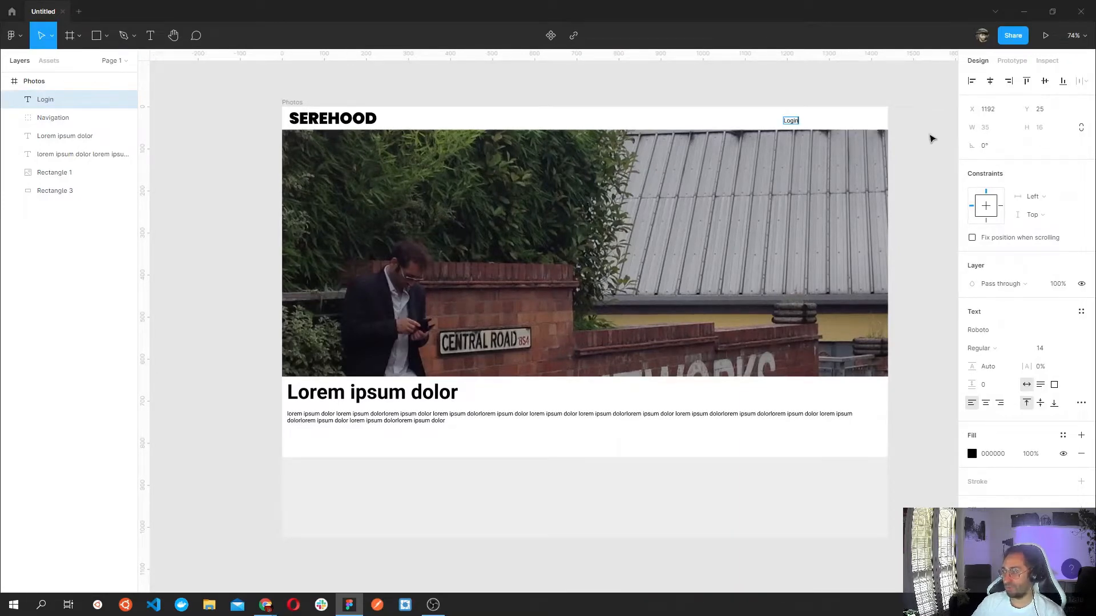
Move the Login text further along the header bar to X 1320, Y 19.
{"action": "key", "text": "Escape"}
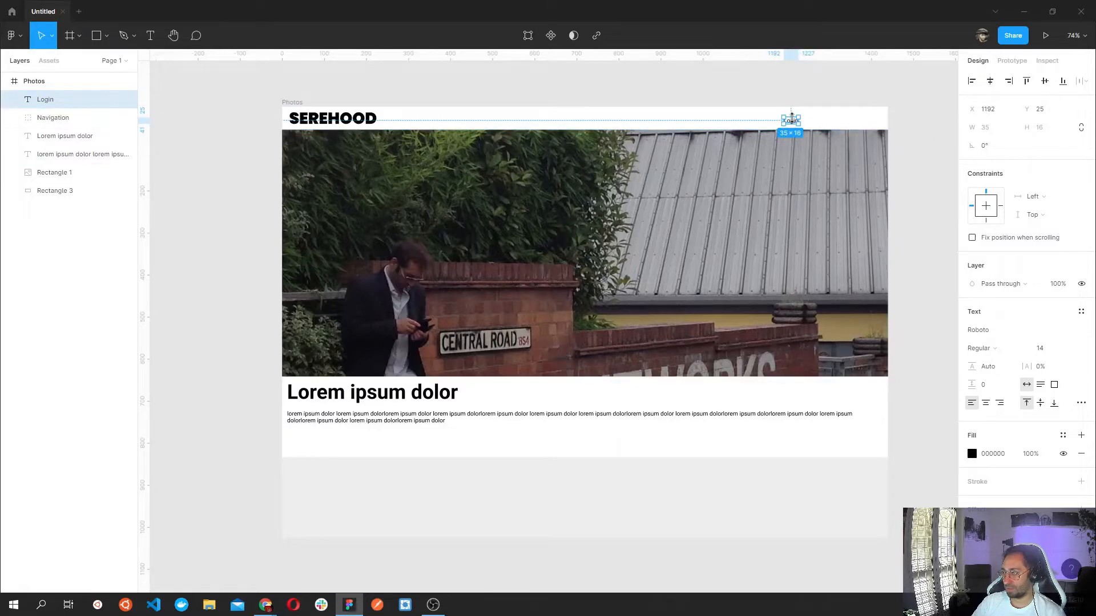
{"action": "left_click_drag", "start_coordinate": [792, 117], "coordinate": [848, 121]}
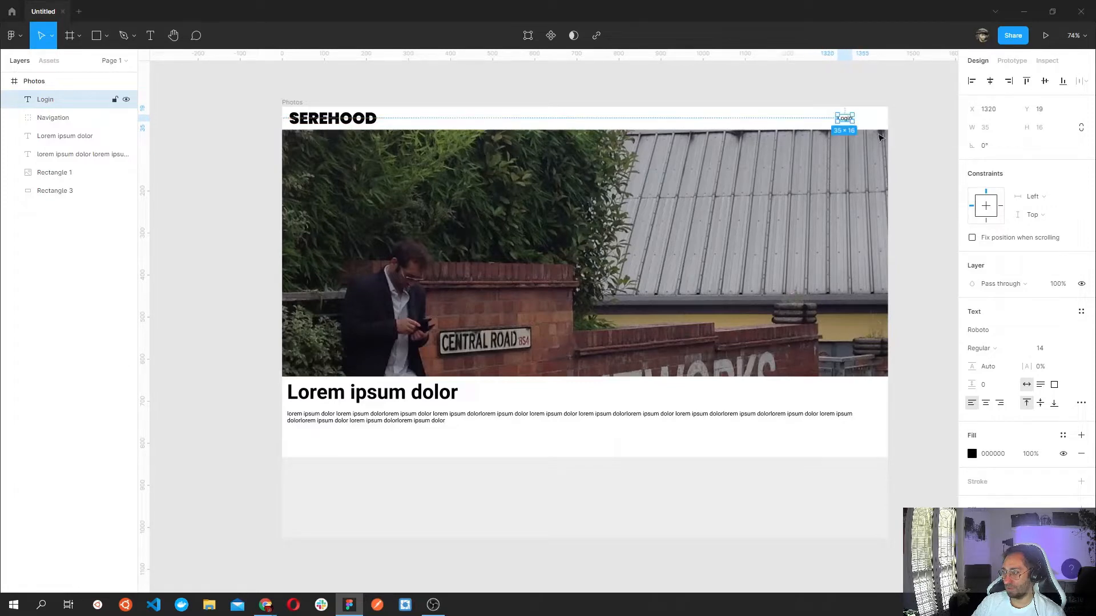
{"action": "left_click", "coordinate": [927, 165]}
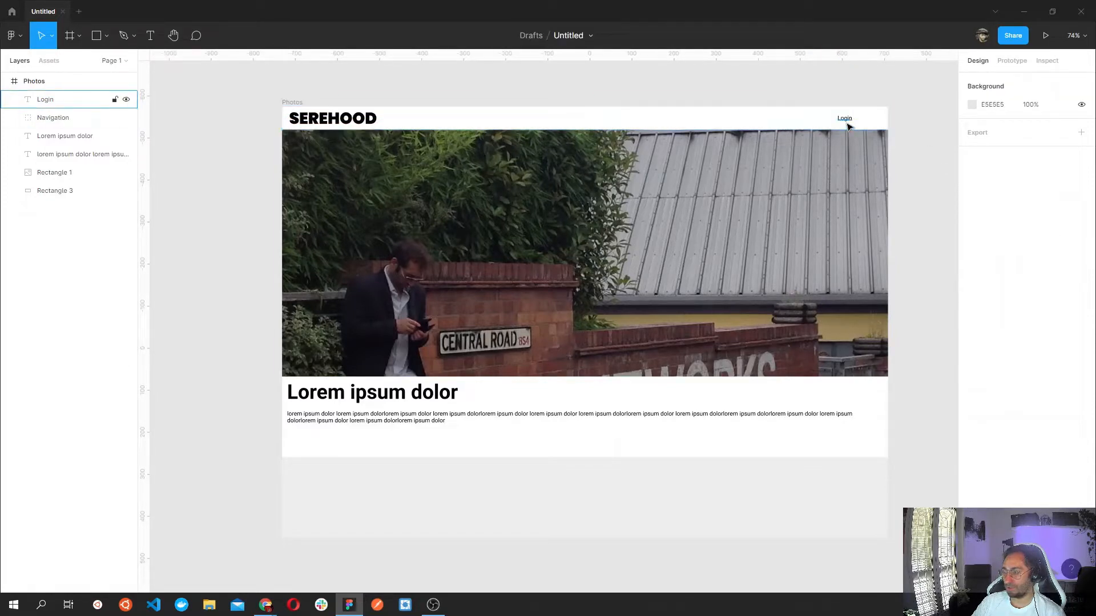
Duplicate the Login text, place the copy beside the SEREHOOD title at X 318, Y 16, and change its wording to "Photos".
{"action": "left_click", "coordinate": [845, 119]}
{"action": "key", "text": "ctrl+v"}
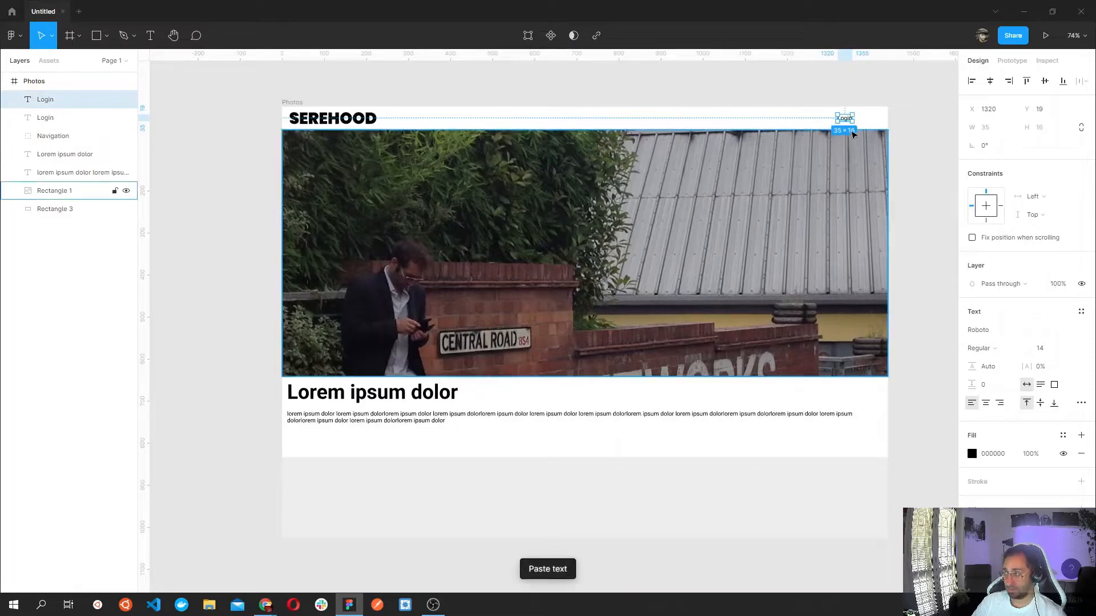
{"action": "left_click_drag", "start_coordinate": [846, 121], "coordinate": [425, 117]}
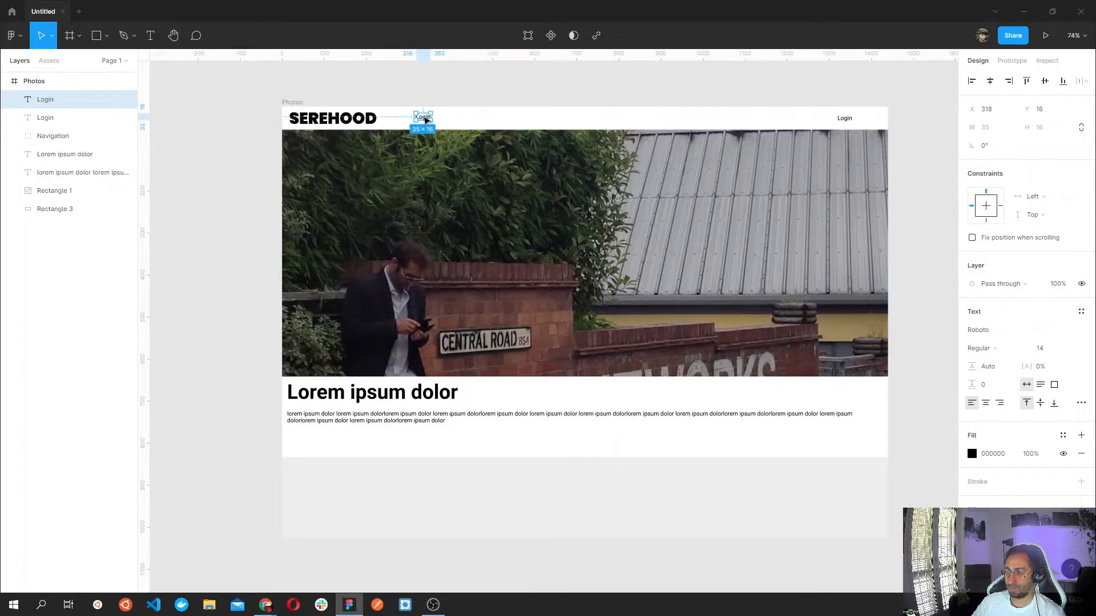
{"action": "double_click", "coordinate": [424, 116]}
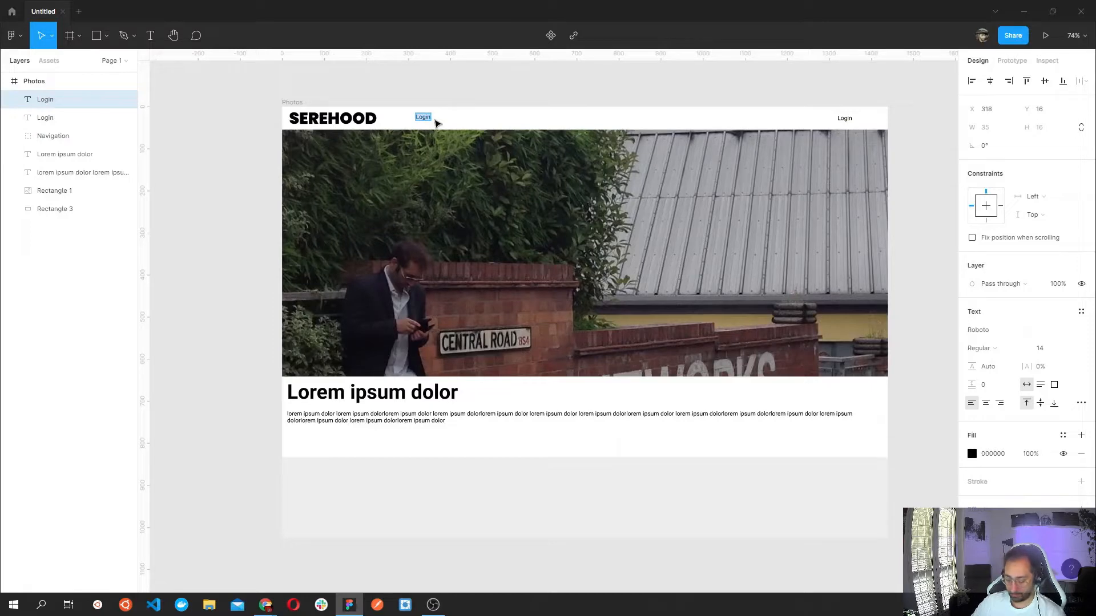
{"action": "type", "text": "Homep"}
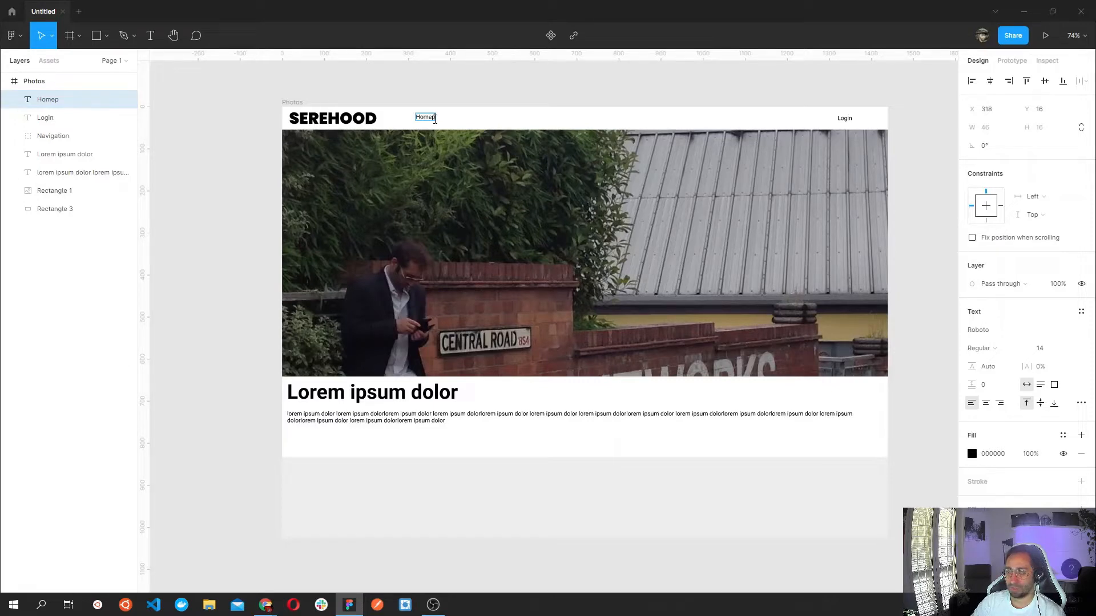
{"action": "key", "text": "BackSpace"}
{"action": "key", "text": "BackSpace"}
{"action": "key", "text": "BackSpace"}
{"action": "key", "text": "BackSpace"}
{"action": "type", "text": "Pho"}
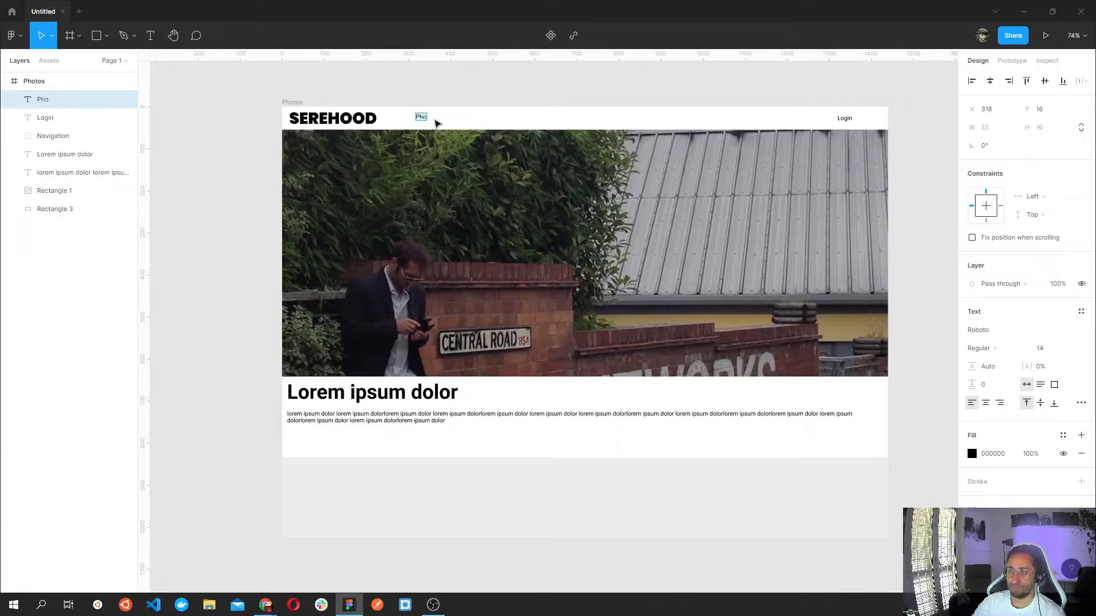
{"action": "type", "text": "tos"}
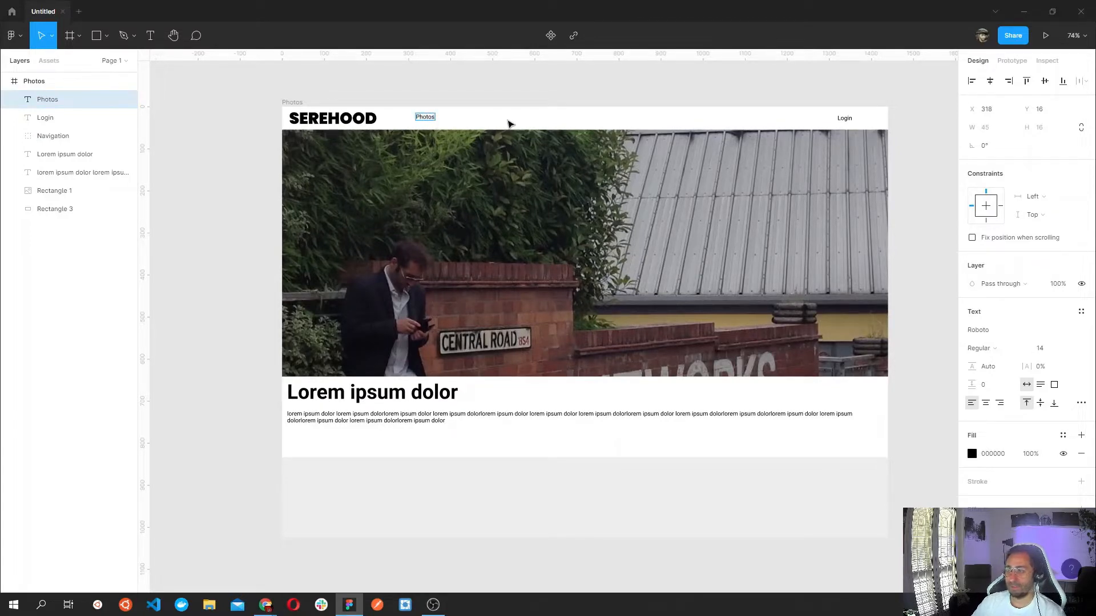
{"action": "key", "text": "Escape"}
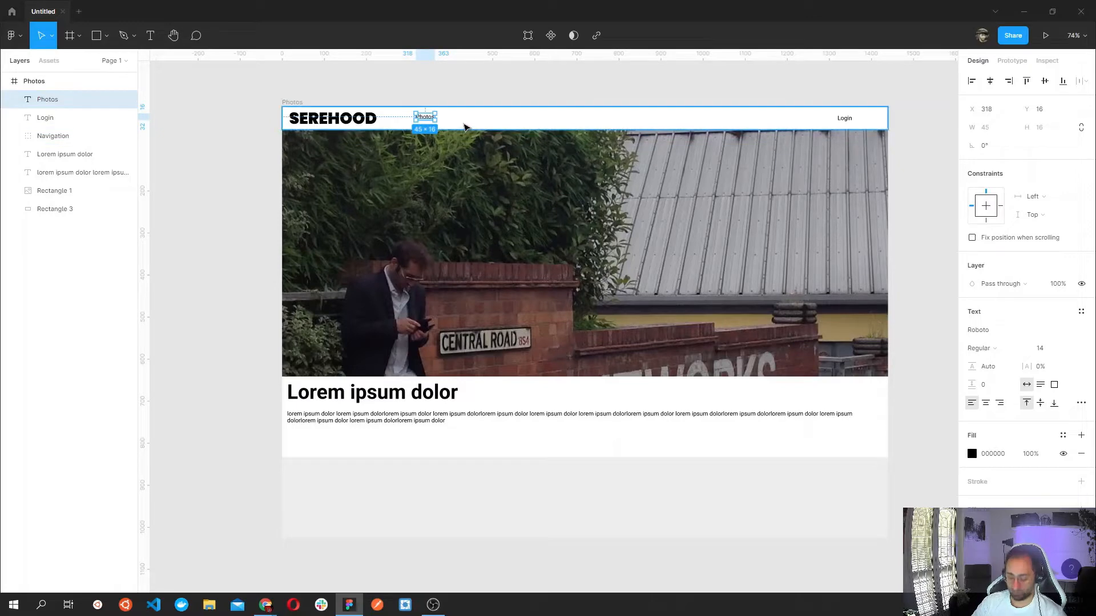
Duplicate the header's Photos link, place the copy just after it at X 390, Y 16, and change its wording to "About".
{"action": "key", "text": "ctrl+v"}
{"action": "left_click_drag", "start_coordinate": [430, 118], "coordinate": [458, 118]}
{"action": "double_click", "coordinate": [458, 116]}
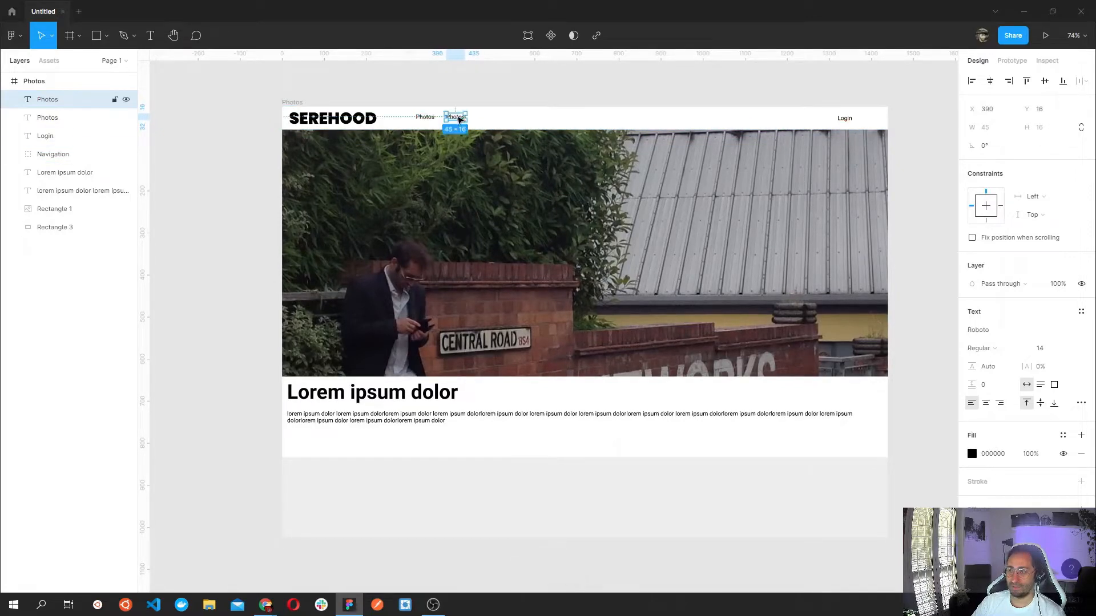
{"action": "type", "text": "About"}
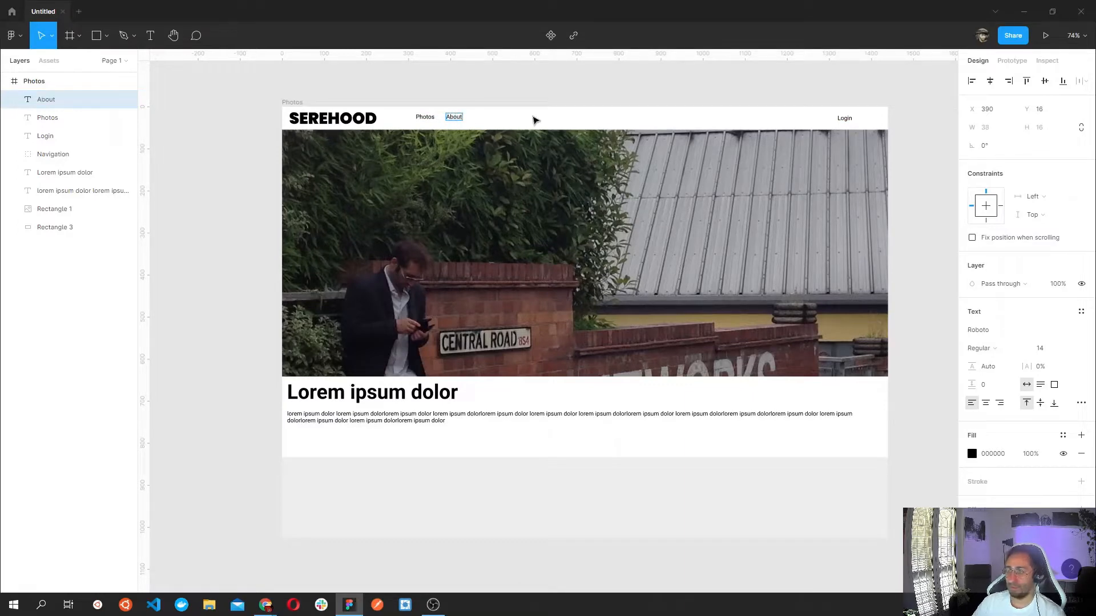
{"action": "key", "text": "Escape"}
Set the fill colour of the Photos, About and Login header links to 333333.
{"action": "left_click", "coordinate": [426, 117]}
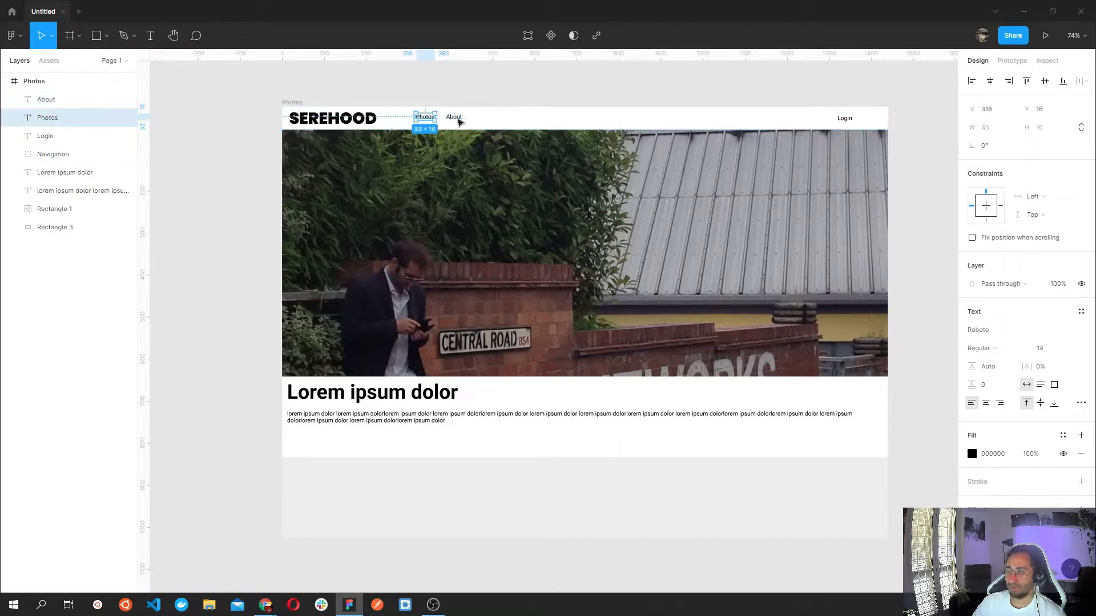
{"action": "left_click", "coordinate": [454, 117], "text": "shift"}
{"action": "left_click", "coordinate": [844, 118], "text": "shift"}
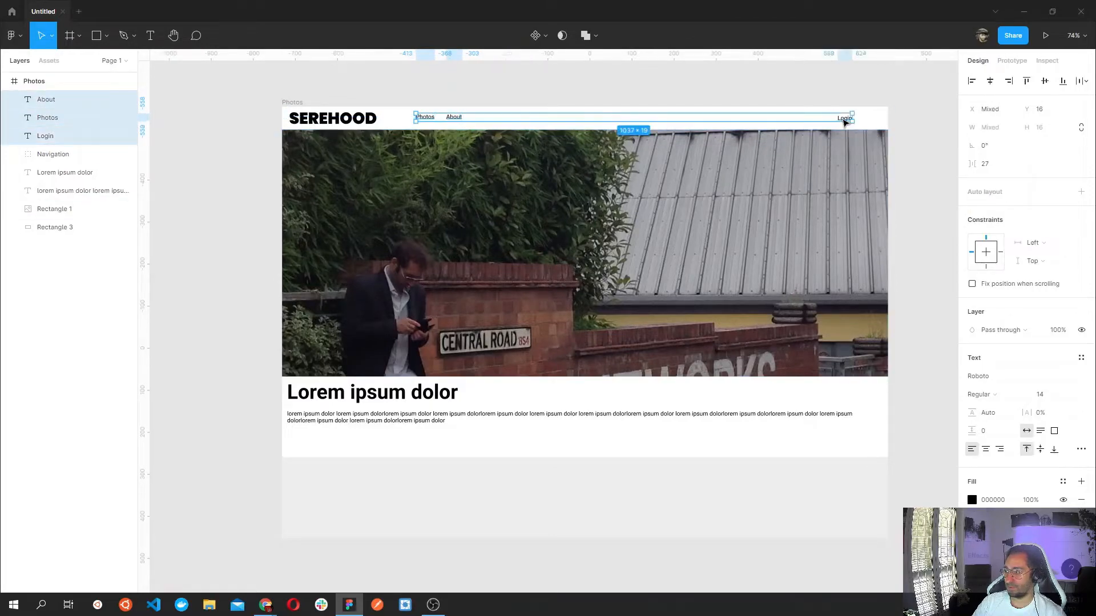
{"action": "left_click", "coordinate": [972, 454]}
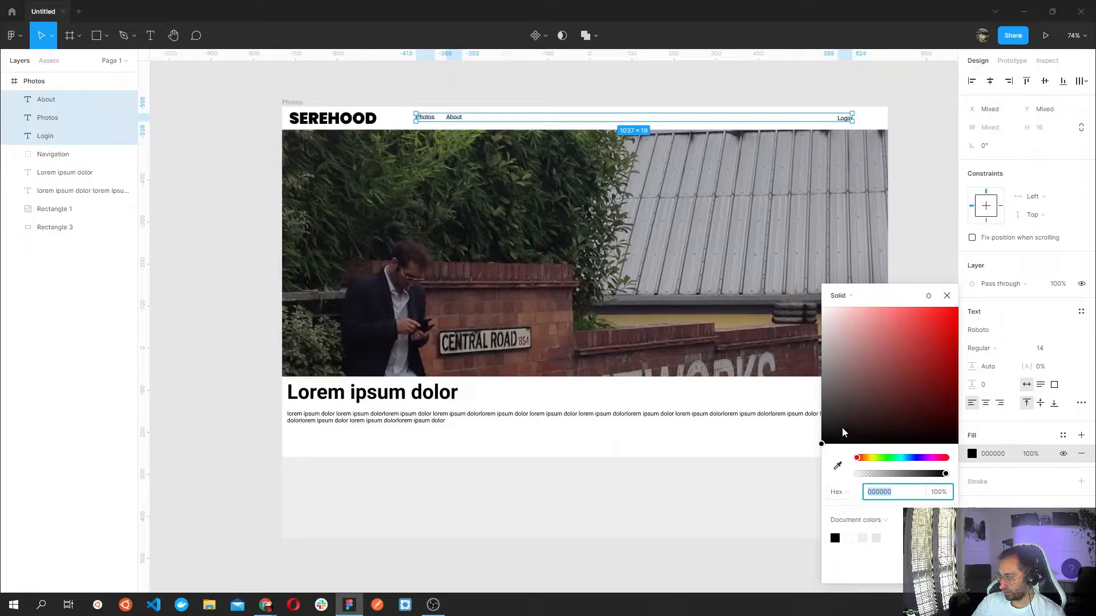
{"action": "type", "text": "333"}
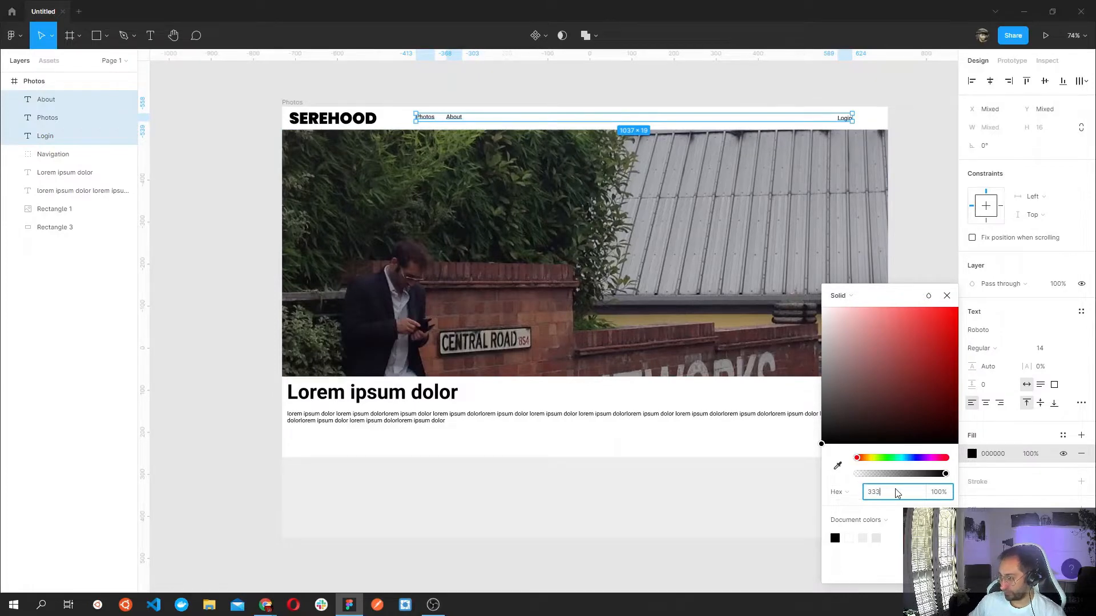
{"action": "key", "text": "Return"}
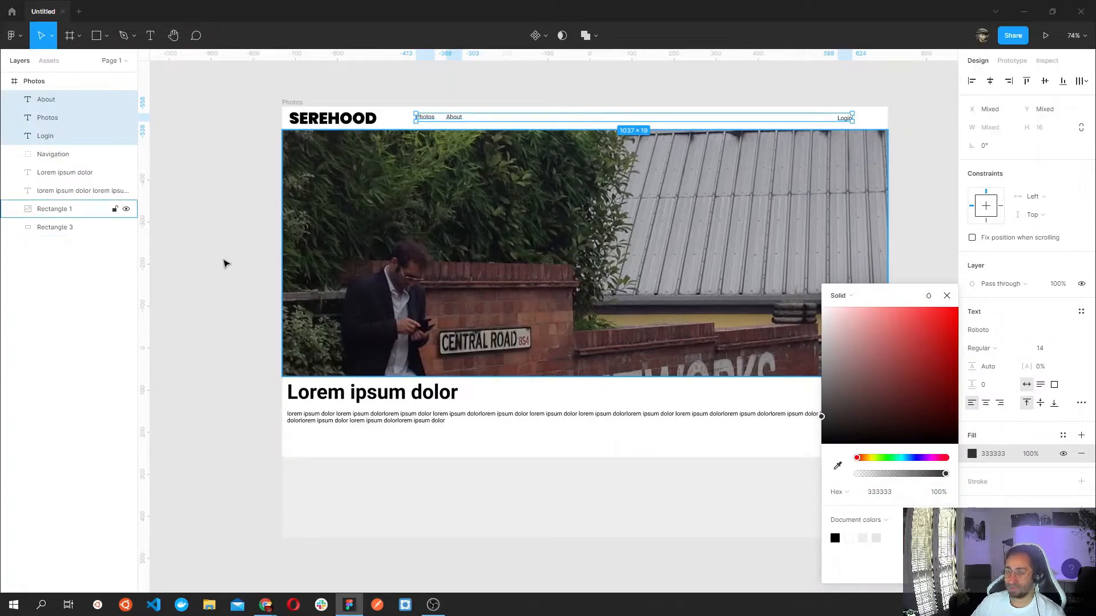
{"action": "left_click", "coordinate": [224, 262]}
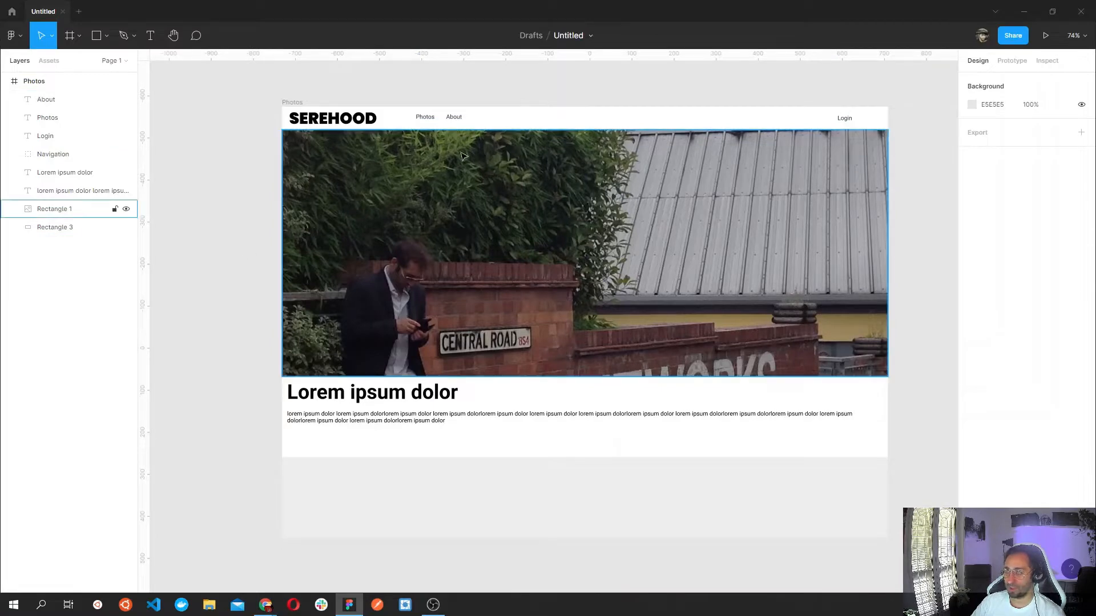
{"action": "left_click", "coordinate": [338, 124]}
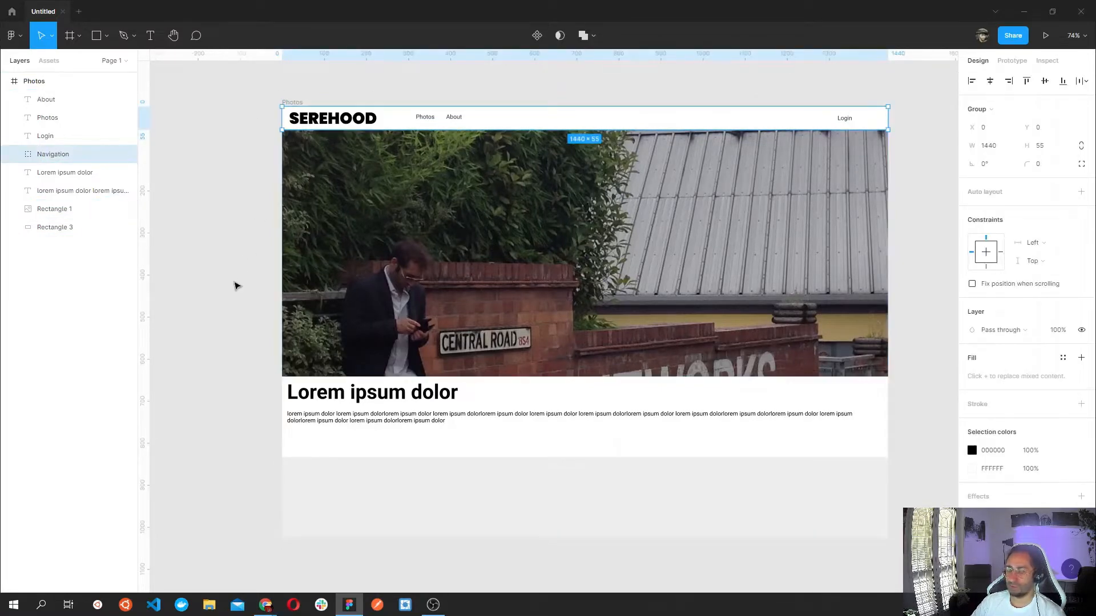
{"action": "left_click", "coordinate": [237, 285]}
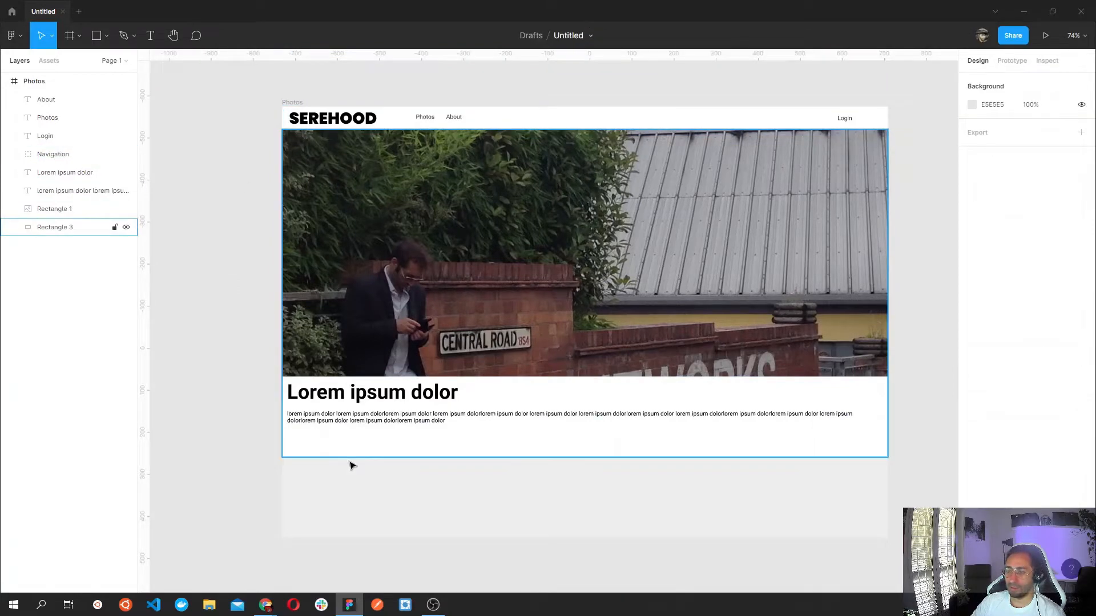
Extend the Photos frame downward to a height of about 2142, keeping its 1440 width.
{"action": "left_click", "coordinate": [290, 101]}
{"action": "scroll", "coordinate": [568, 497], "scroll_direction": "down", "scroll_amount": 1}
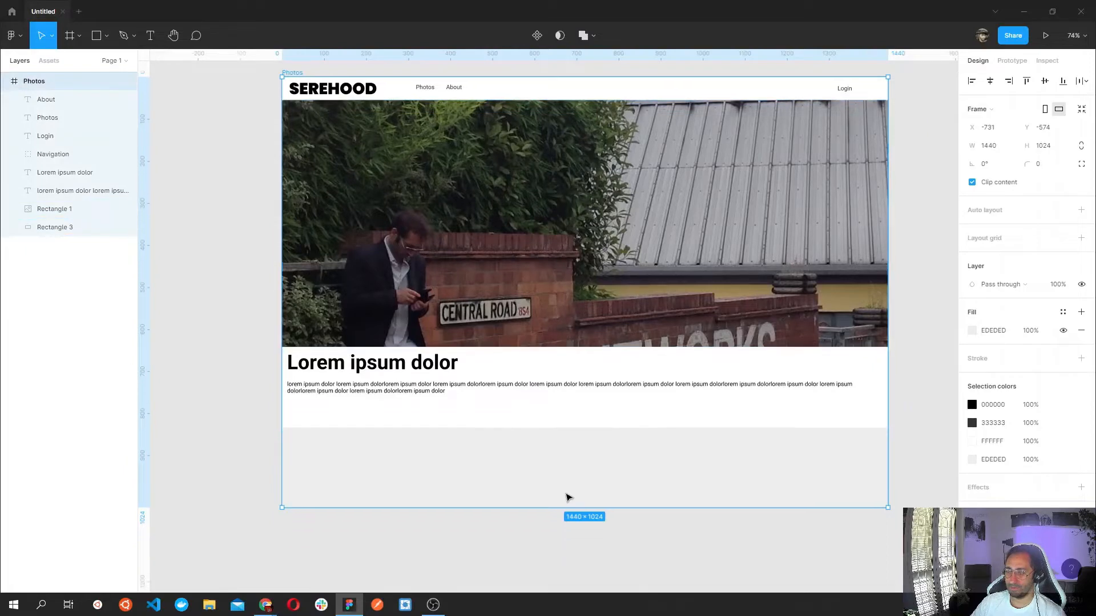
{"action": "left_click_drag", "start_coordinate": [597, 505], "coordinate": [601, 554]}
{"action": "scroll", "coordinate": [391, 316], "scroll_direction": "up", "scroll_amount": 10}
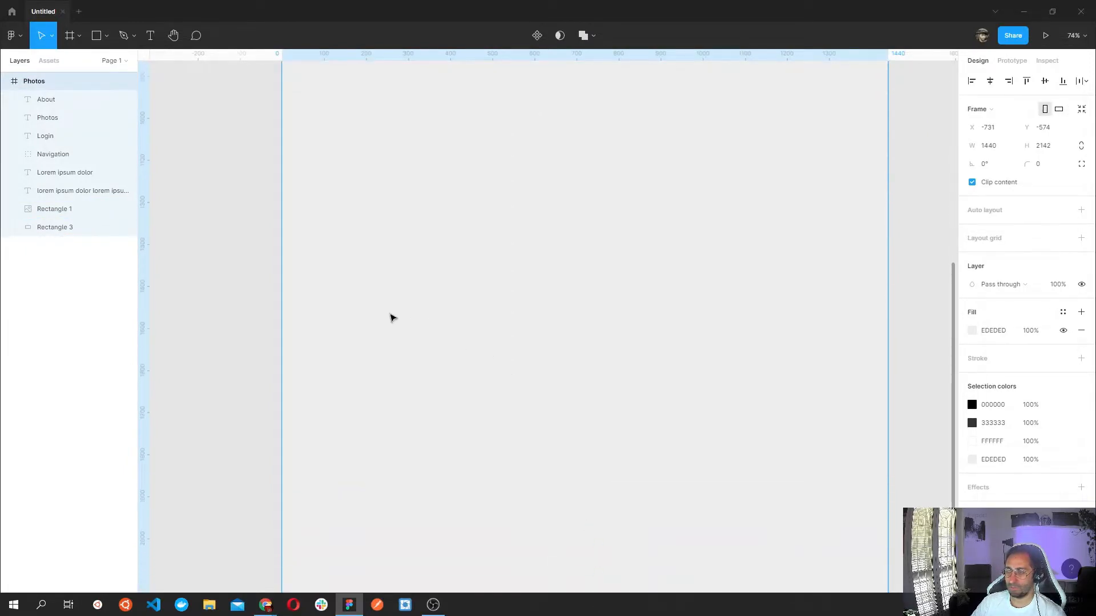
{"action": "scroll", "coordinate": [256, 323], "scroll_direction": "up", "scroll_amount": 3}
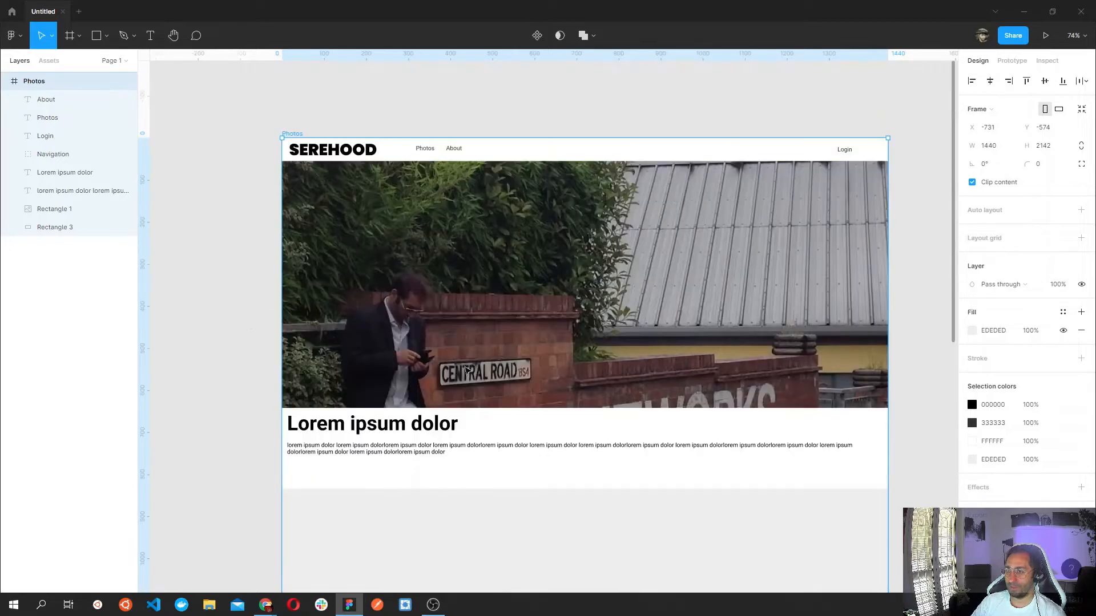
Group the heading, body text, photo and white background rectangle into one group.
{"action": "left_click", "coordinate": [706, 404]}
{"action": "left_click", "coordinate": [551, 468]}
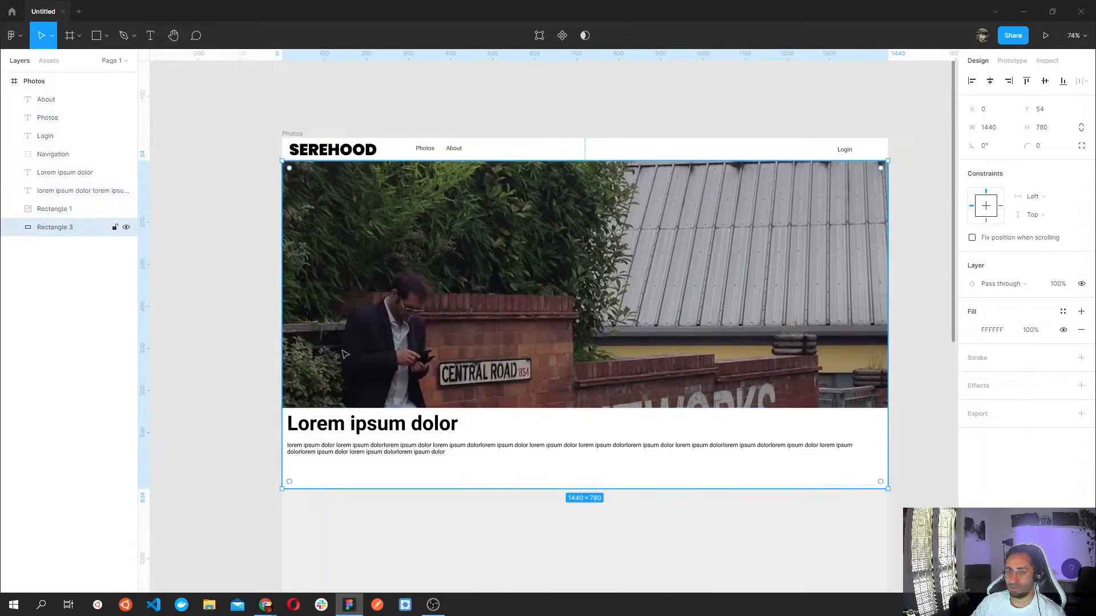
{"action": "left_click", "coordinate": [61, 216]}
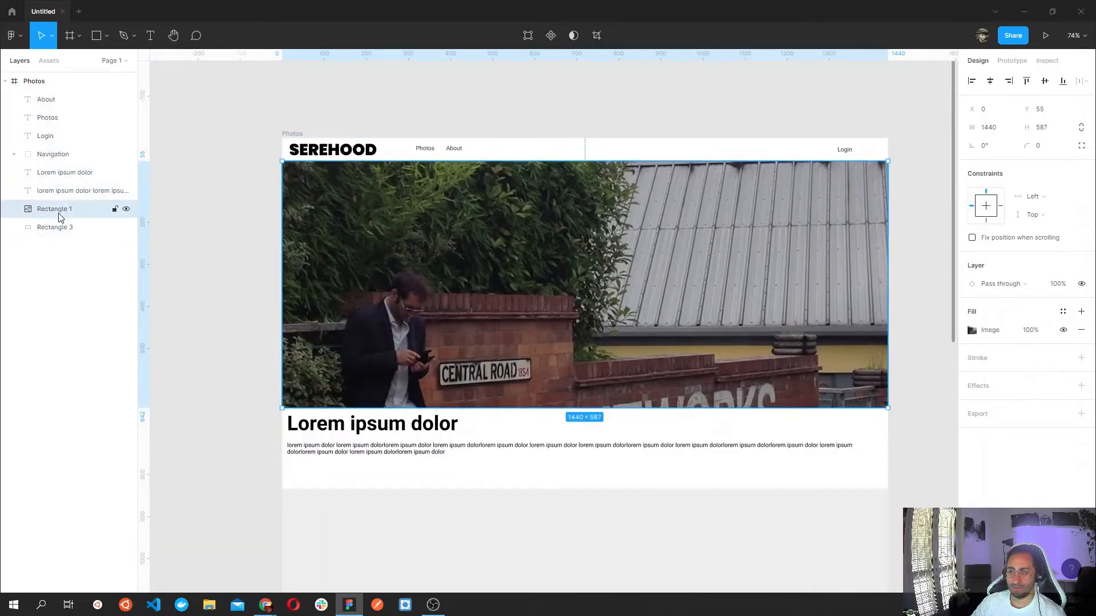
{"action": "left_click", "coordinate": [66, 227]}
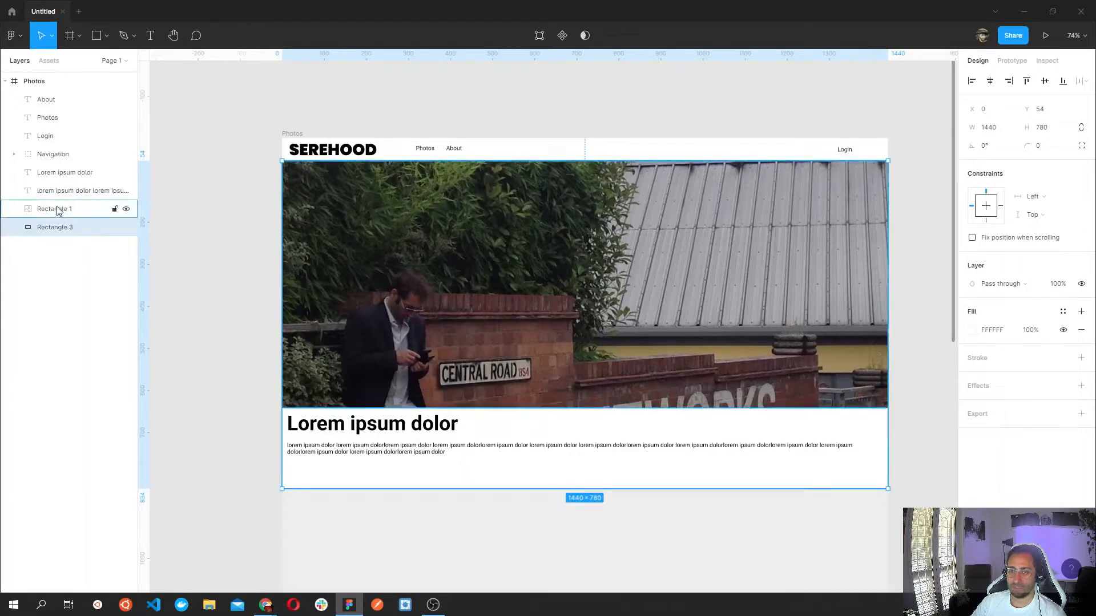
{"action": "left_click", "coordinate": [60, 211], "text": "shift"}
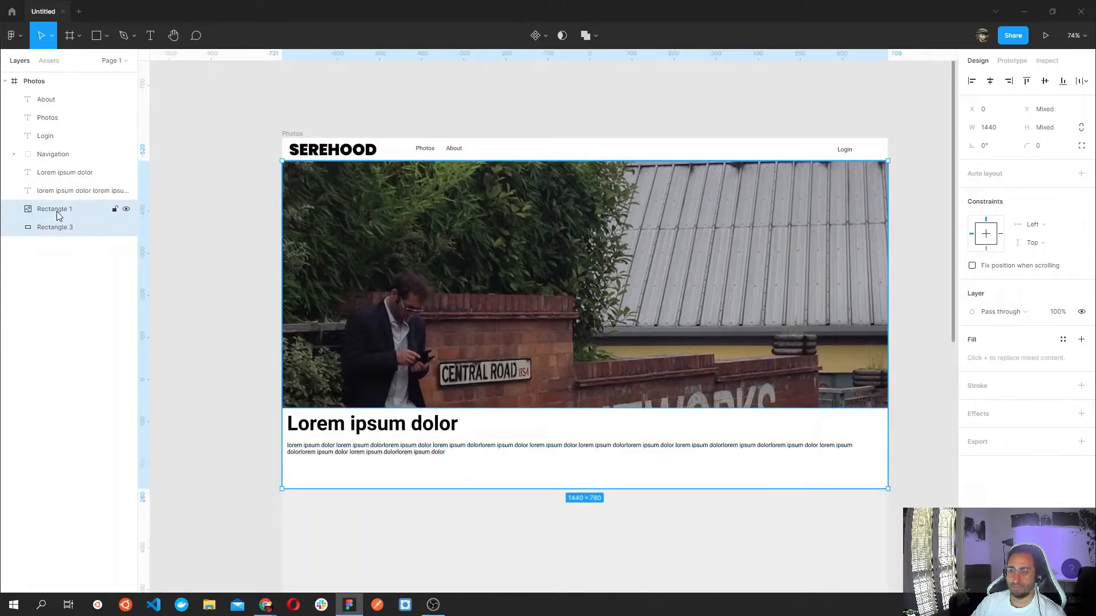
{"action": "left_click", "coordinate": [56, 194], "text": "shift"}
{"action": "left_click", "coordinate": [55, 179], "text": "shift"}
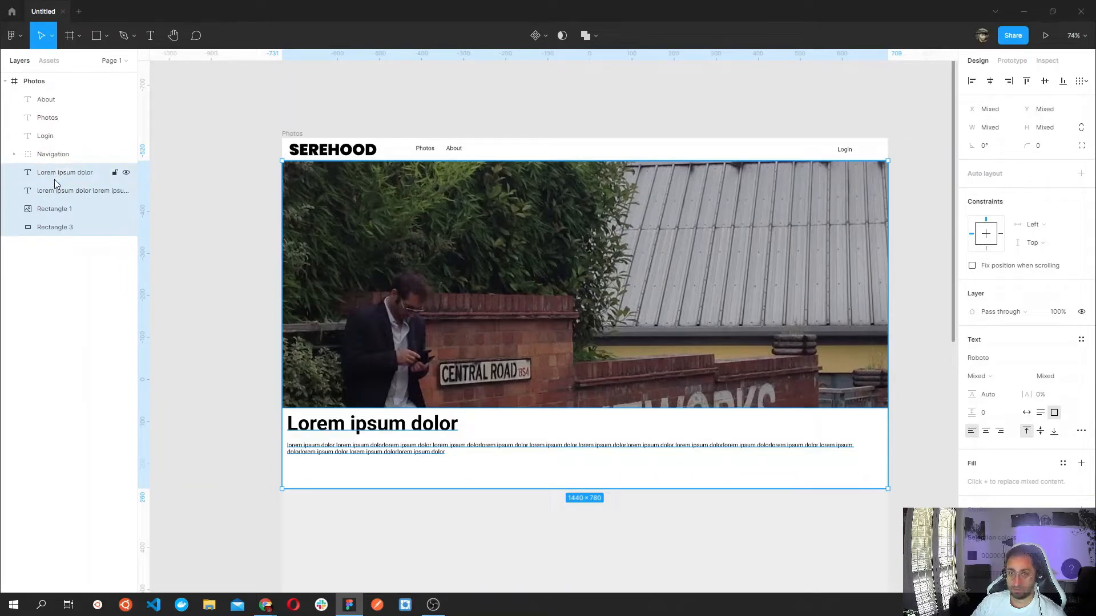
{"action": "key", "text": "ctrl+g"}
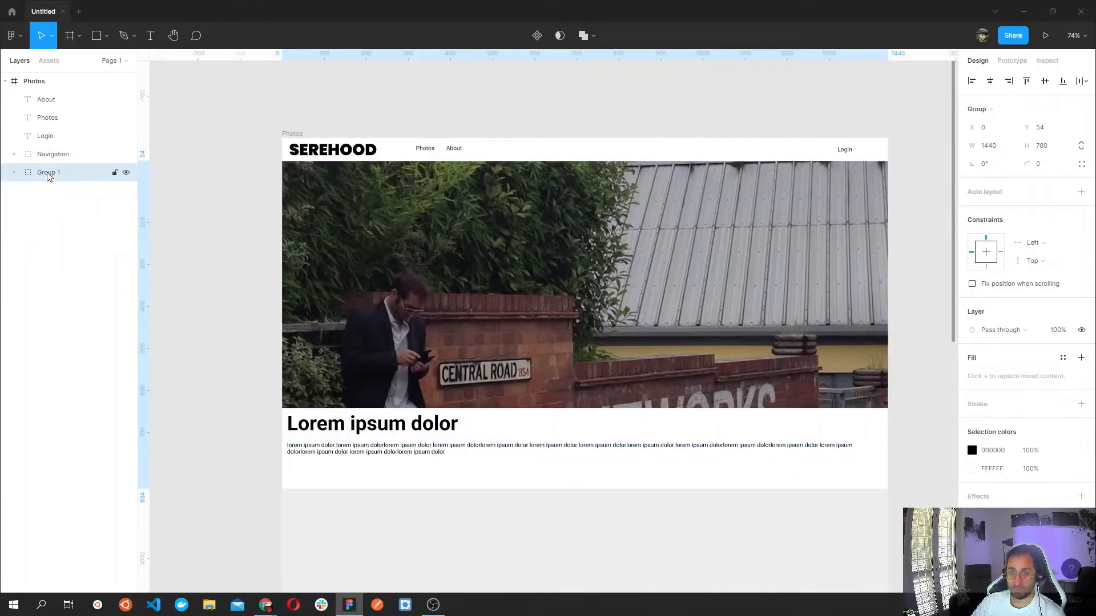
Rename the new card group as Photo_card.
{"action": "double_click", "coordinate": [51, 174]}
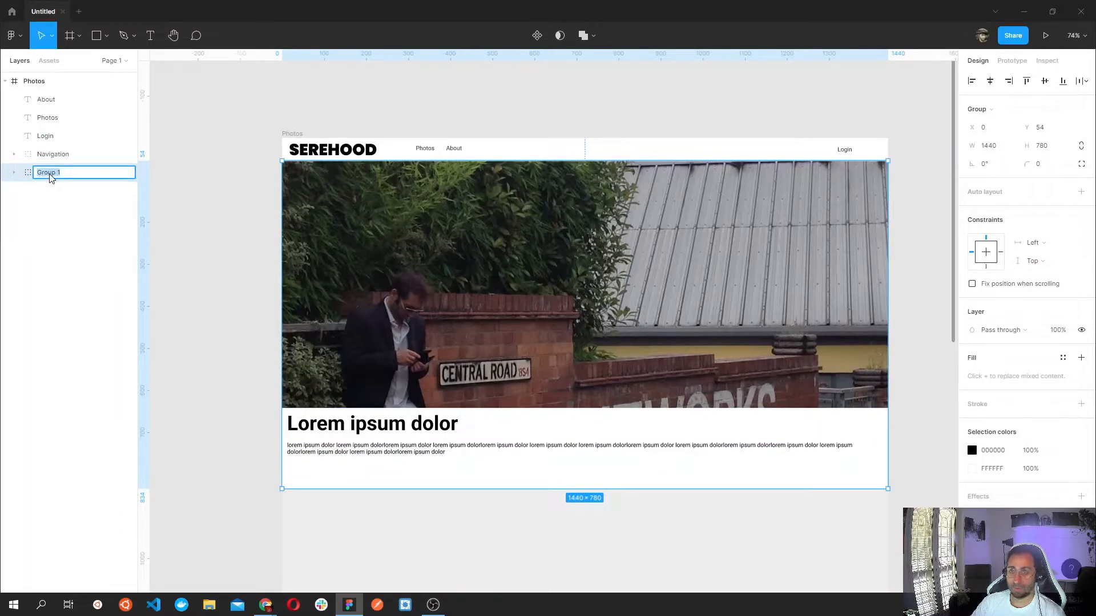
{"action": "type", "text": "Photo_card"}
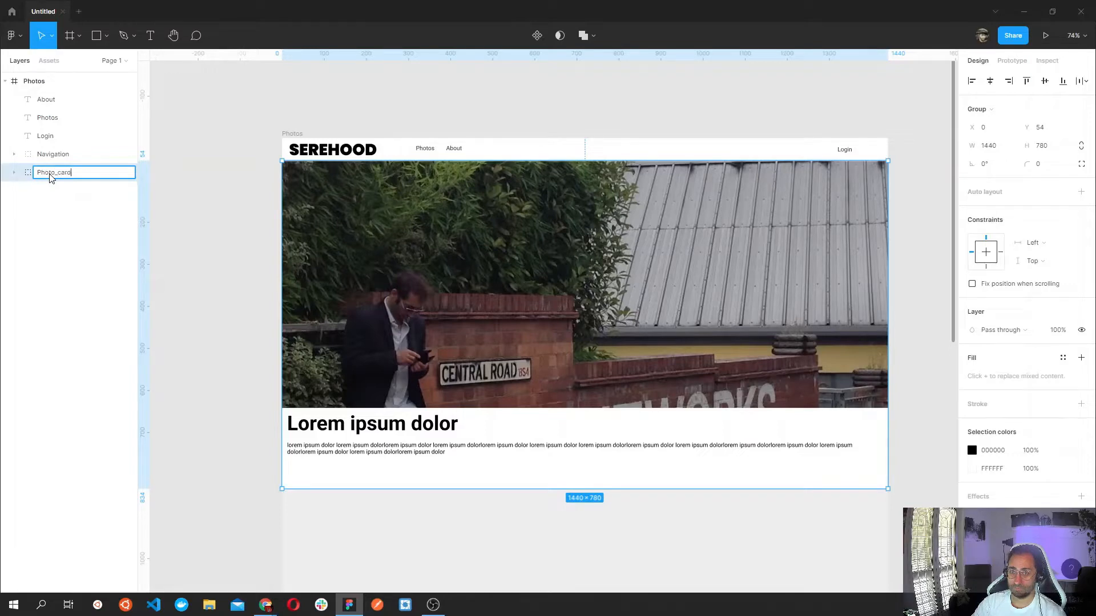
{"action": "key", "text": "Return"}
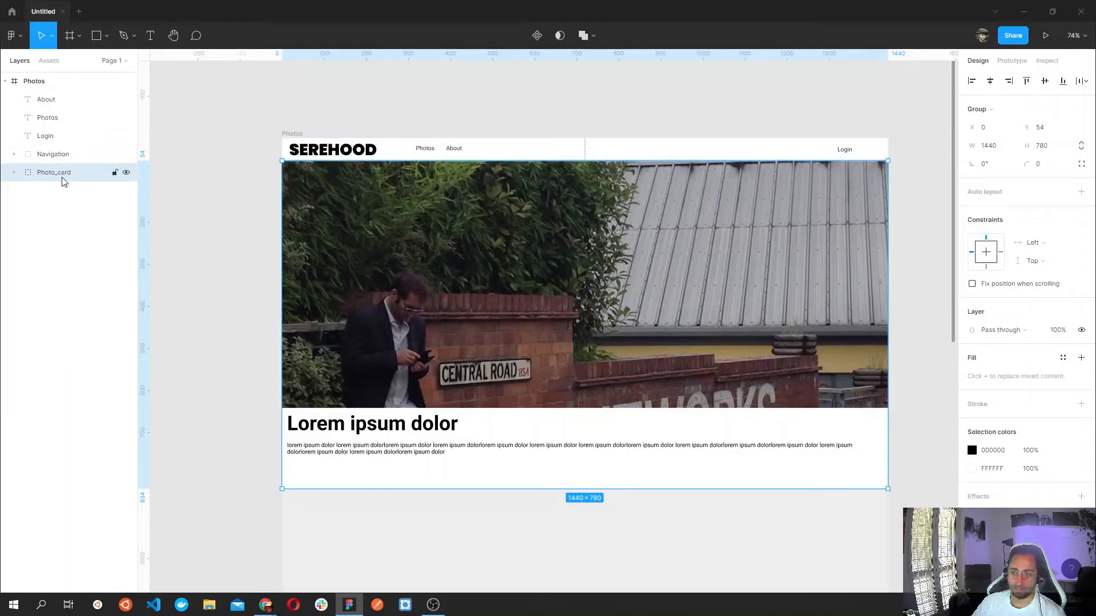
Turn the Photo_card group into a component and show the file's component assets.
{"action": "right_click", "coordinate": [63, 180]}
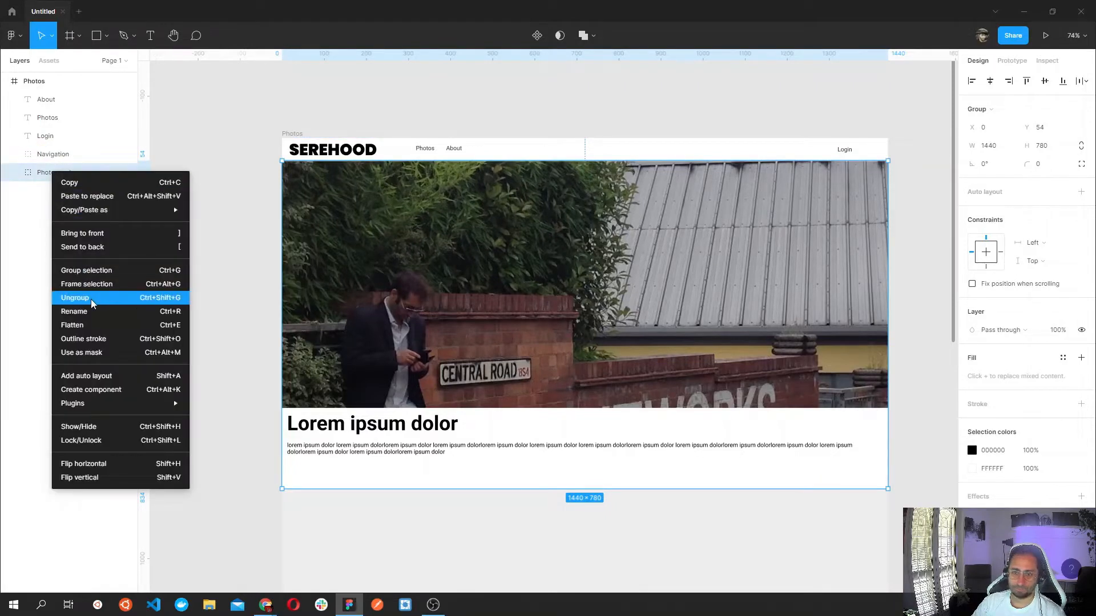
{"action": "left_click", "coordinate": [97, 390]}
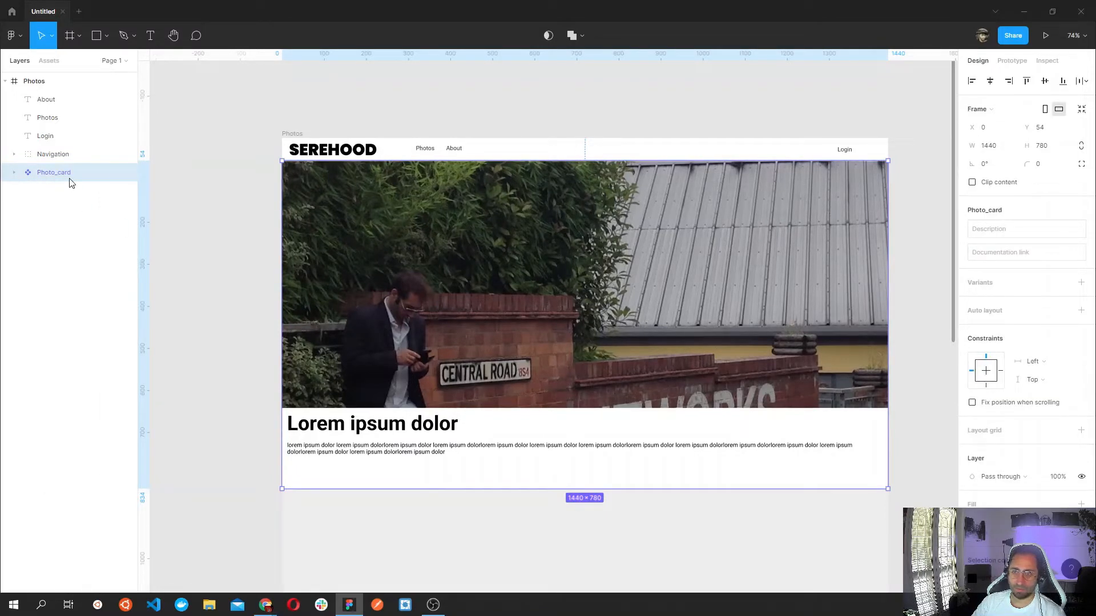
{"action": "left_click", "coordinate": [46, 60]}
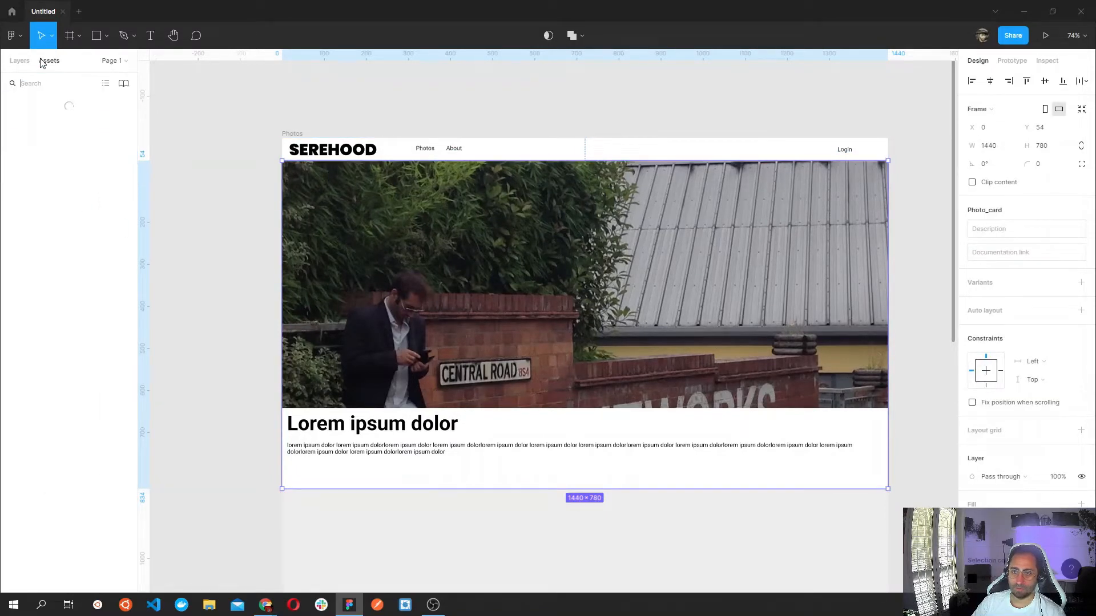
Place a Photo_card instance from the local components below the first card, at about X 0, Y 896.
{"action": "key", "text": "Escape"}
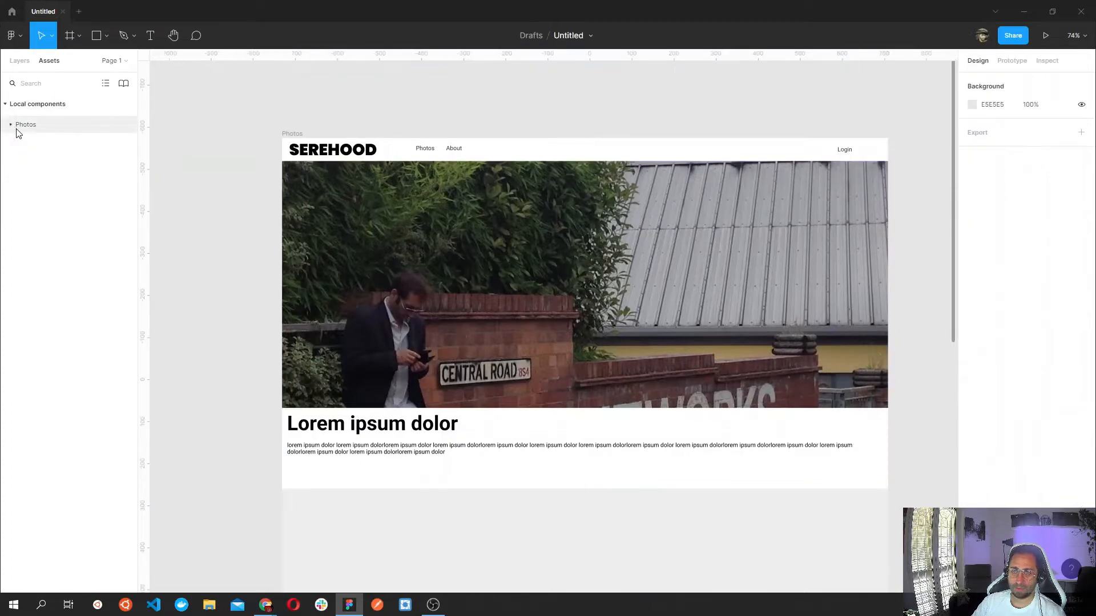
{"action": "left_click", "coordinate": [17, 129]}
{"action": "left_click_drag", "start_coordinate": [38, 166], "coordinate": [425, 542]}
{"action": "scroll", "coordinate": [447, 482], "scroll_direction": "down", "scroll_amount": 6}
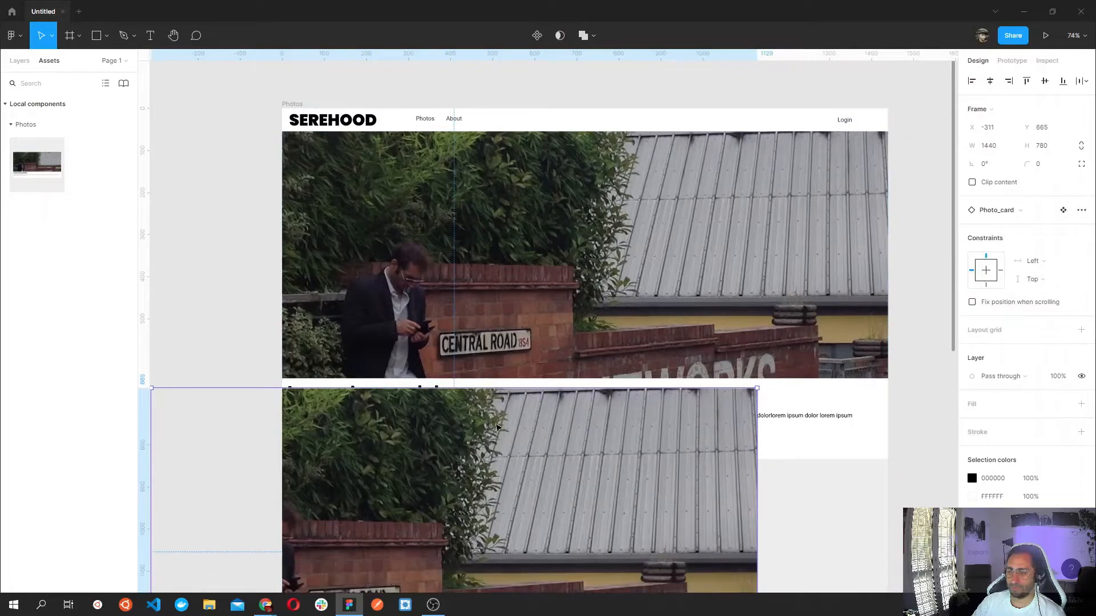
{"action": "left_click_drag", "start_coordinate": [525, 318], "coordinate": [599, 360]}
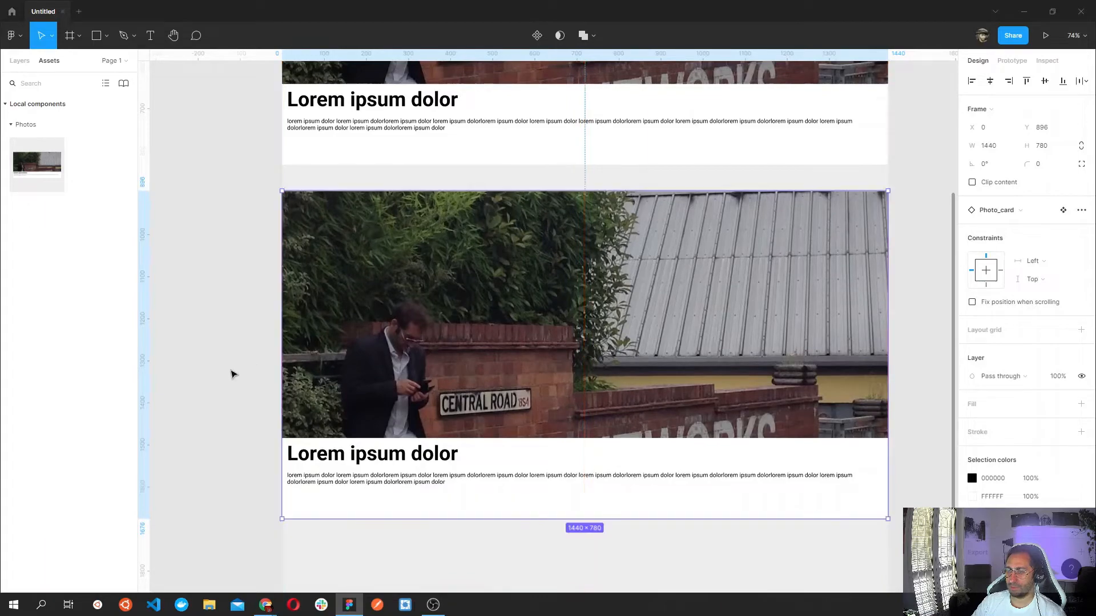
Extend the Photos frame downward to a height of about 3116, keeping its 1440 width.
{"action": "scroll", "coordinate": [231, 373], "scroll_direction": "down", "scroll_amount": 5}
{"action": "scroll", "coordinate": [509, 367], "scroll_direction": "up", "scroll_amount": 3}
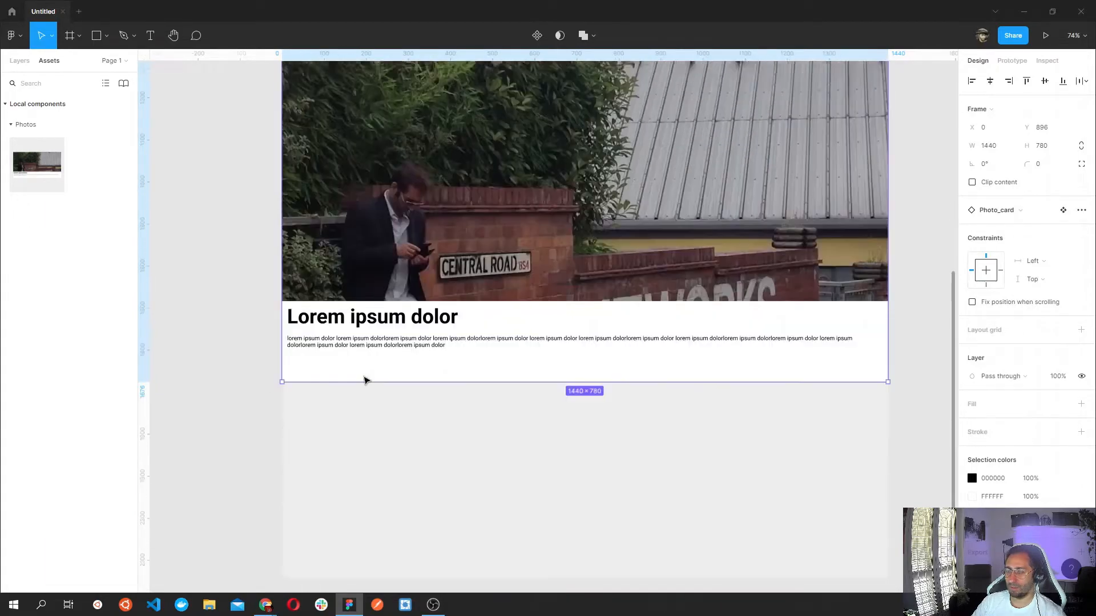
{"action": "scroll", "coordinate": [366, 380], "scroll_direction": "up", "scroll_amount": 9}
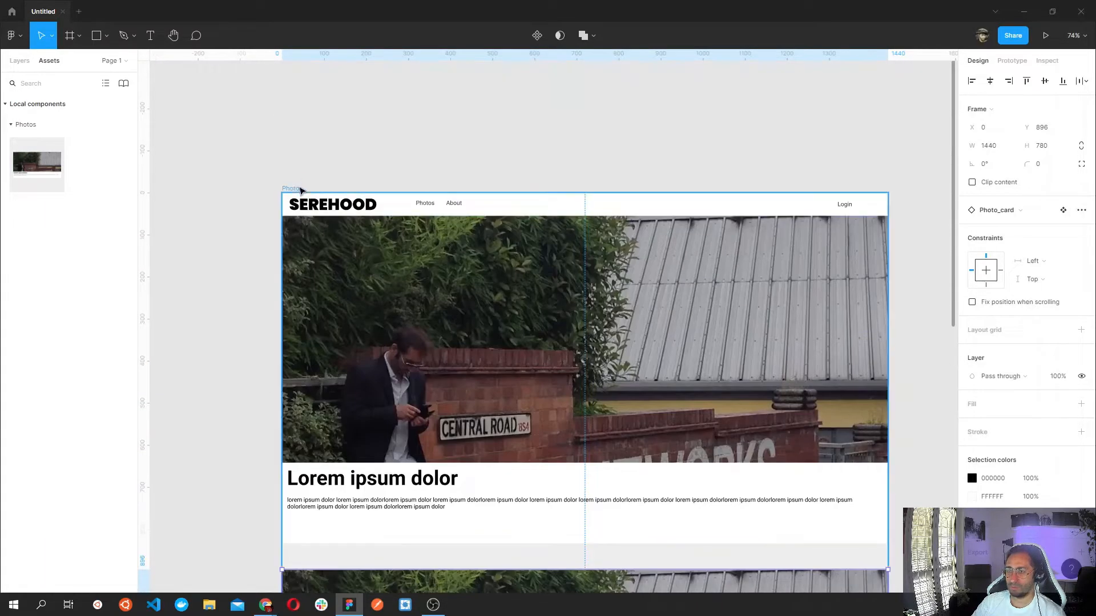
{"action": "left_click", "coordinate": [300, 190]}
{"action": "scroll", "coordinate": [252, 367], "scroll_direction": "down", "scroll_amount": 5}
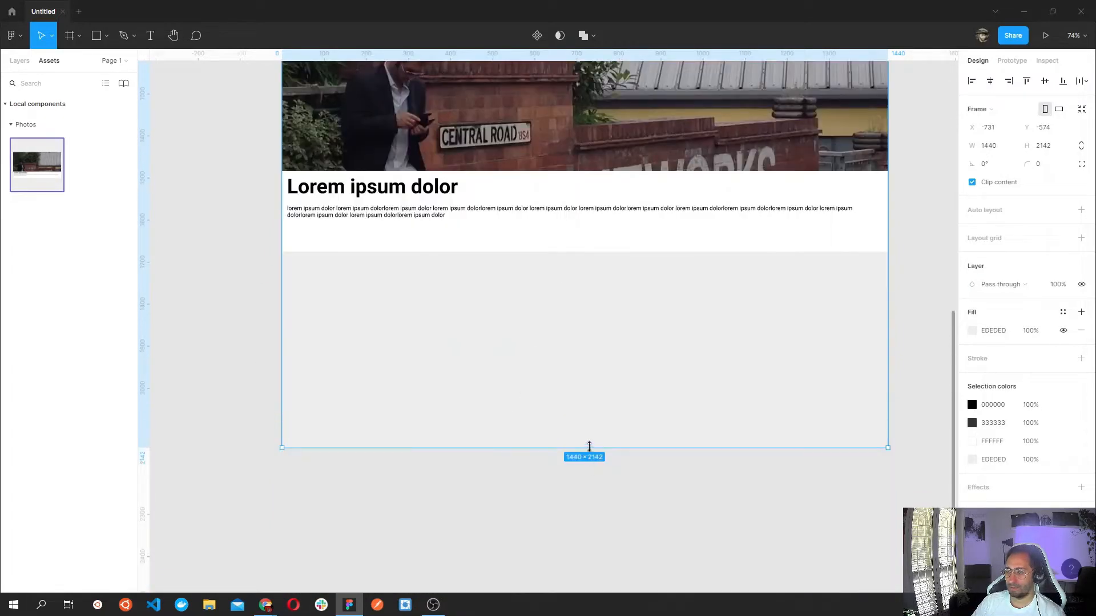
{"action": "left_click_drag", "start_coordinate": [589, 446], "coordinate": [558, 543]}
Add another Photo_card instance below the second card, at about X 0, Y 1731.
{"action": "scroll", "coordinate": [220, 410], "scroll_direction": "up", "scroll_amount": 7}
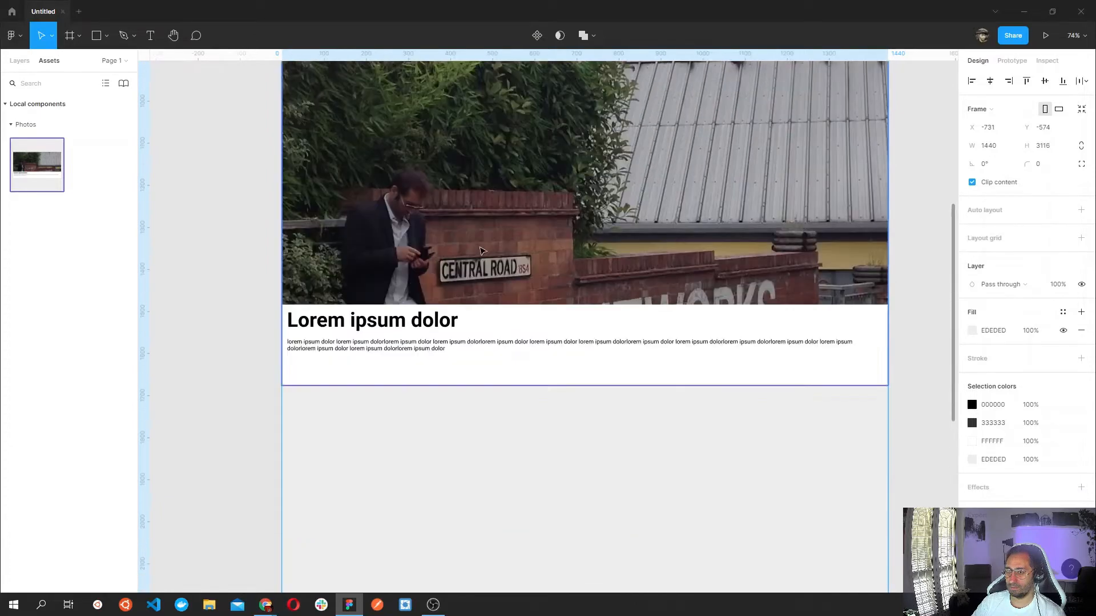
{"action": "left_click", "coordinate": [482, 254]}
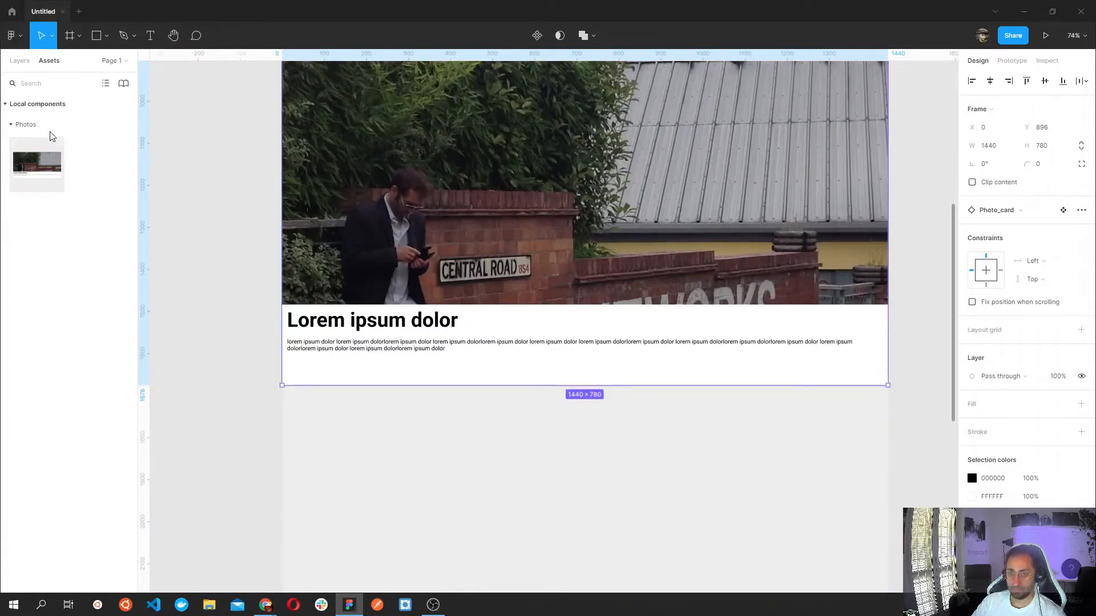
{"action": "left_click_drag", "start_coordinate": [38, 166], "coordinate": [457, 503]}
{"action": "left_click_drag", "start_coordinate": [571, 529], "coordinate": [536, 507]}
Move the second photo card up slightly to about Y 893.
{"action": "scroll", "coordinate": [534, 309], "scroll_direction": "up", "scroll_amount": 2}
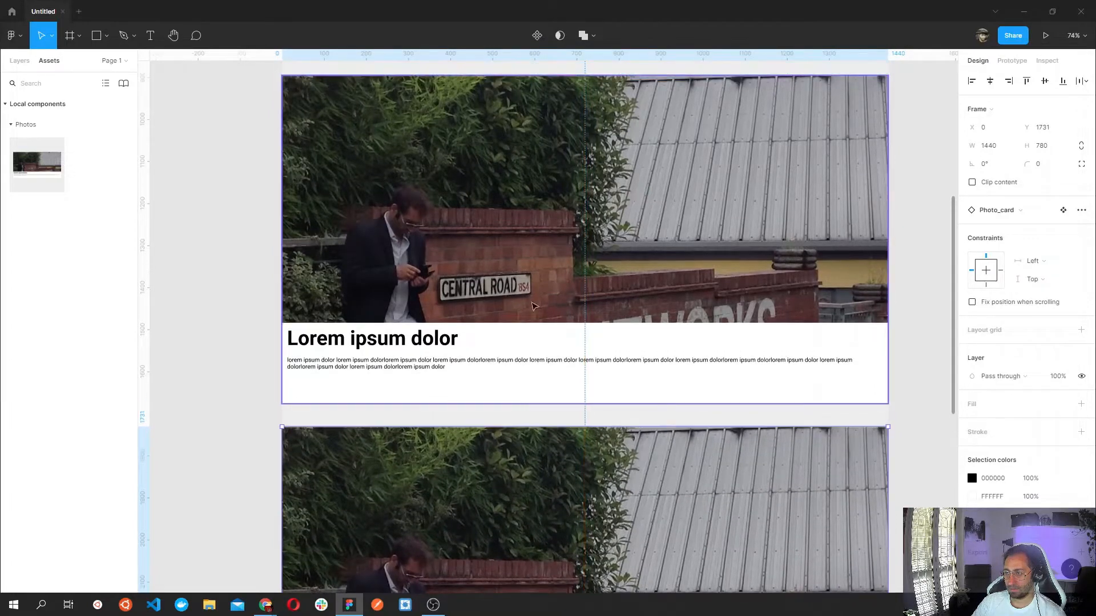
{"action": "scroll", "coordinate": [536, 252], "scroll_direction": "up", "scroll_amount": 3}
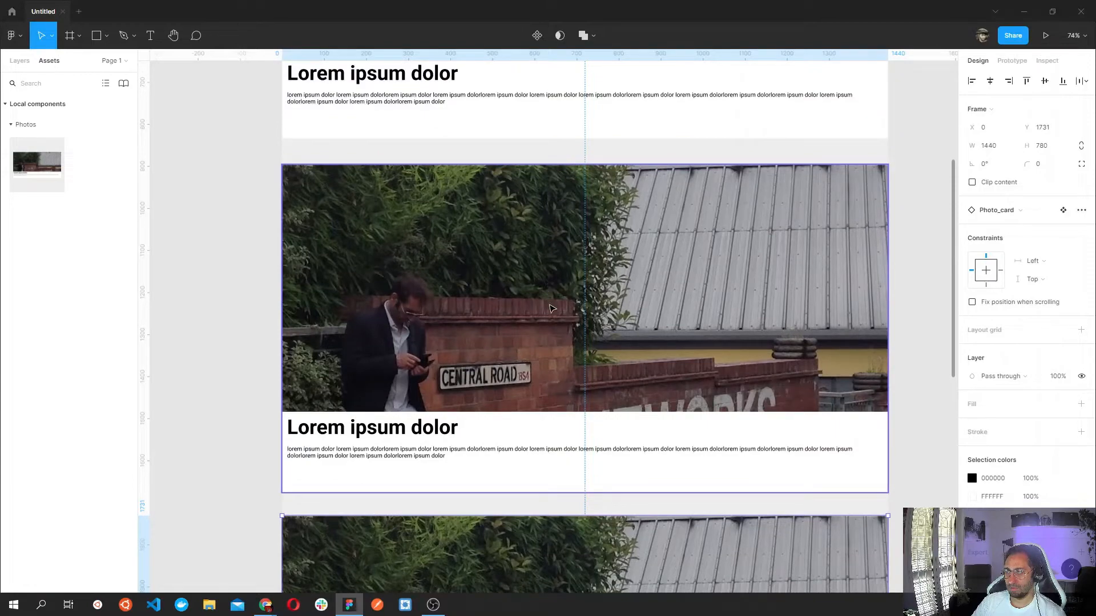
{"action": "left_click_drag", "start_coordinate": [552, 309], "coordinate": [552, 301]}
Extend the Photos frame downward to a height of about 5108, keeping its 1440 width.
{"action": "scroll", "coordinate": [247, 367], "scroll_direction": "down", "scroll_amount": 10}
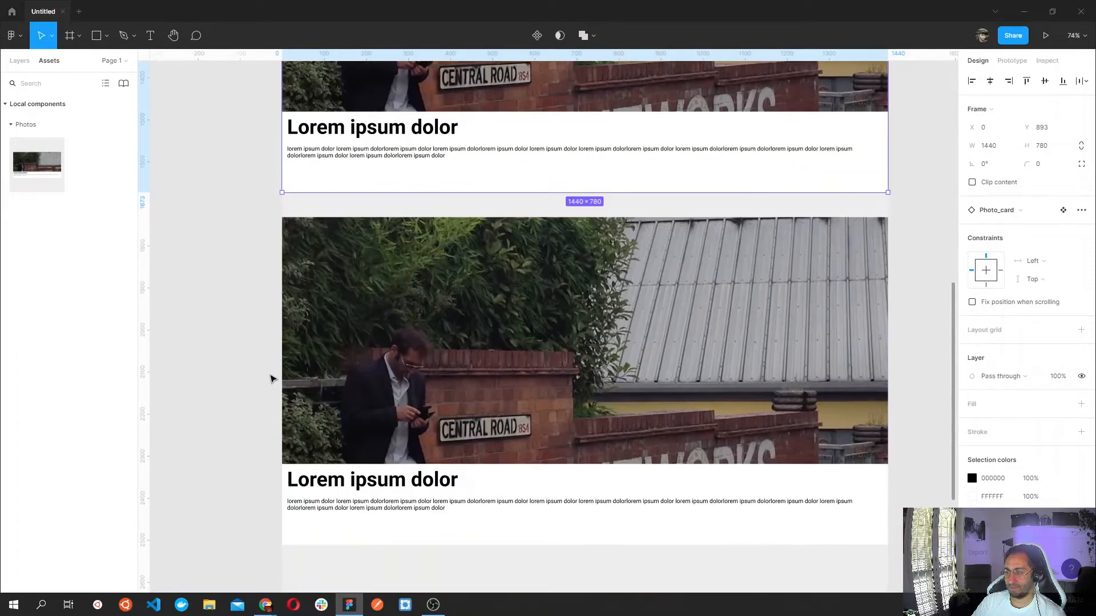
{"action": "scroll", "coordinate": [342, 382], "scroll_direction": "down", "scroll_amount": 4}
{"action": "scroll", "coordinate": [399, 388], "scroll_direction": "down", "scroll_amount": 2}
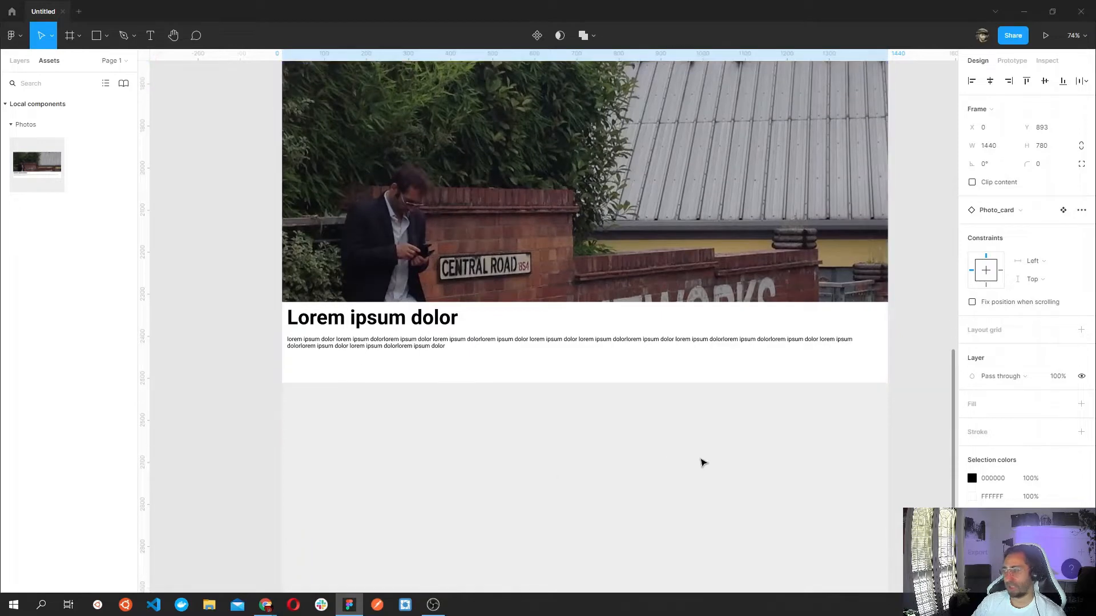
{"action": "scroll", "coordinate": [826, 491], "scroll_direction": "down", "scroll_amount": 3}
{"action": "scroll", "coordinate": [826, 492], "scroll_direction": "down", "scroll_amount": 4}
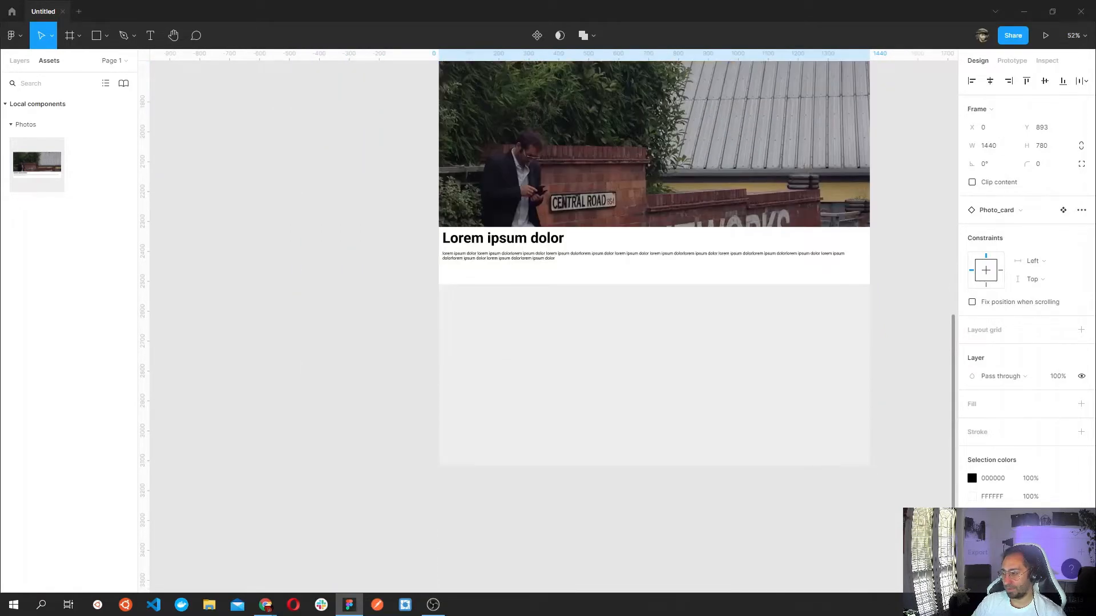
{"action": "scroll", "coordinate": [901, 504], "scroll_direction": "down", "scroll_amount": 8}
{"action": "left_click_drag", "start_coordinate": [900, 491], "coordinate": [592, 513]}
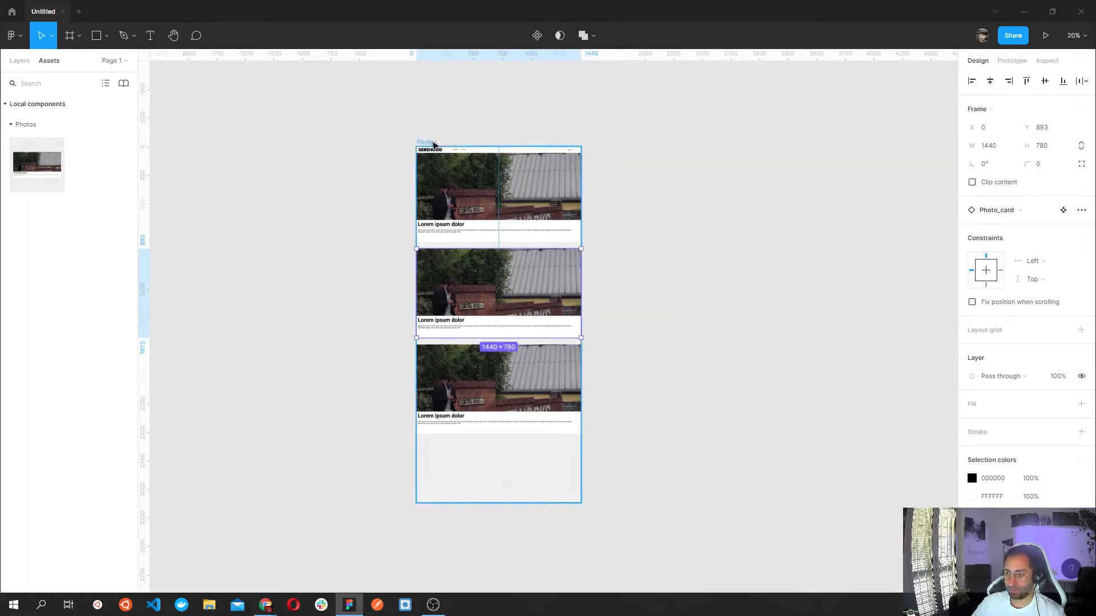
{"action": "left_click", "coordinate": [434, 145]}
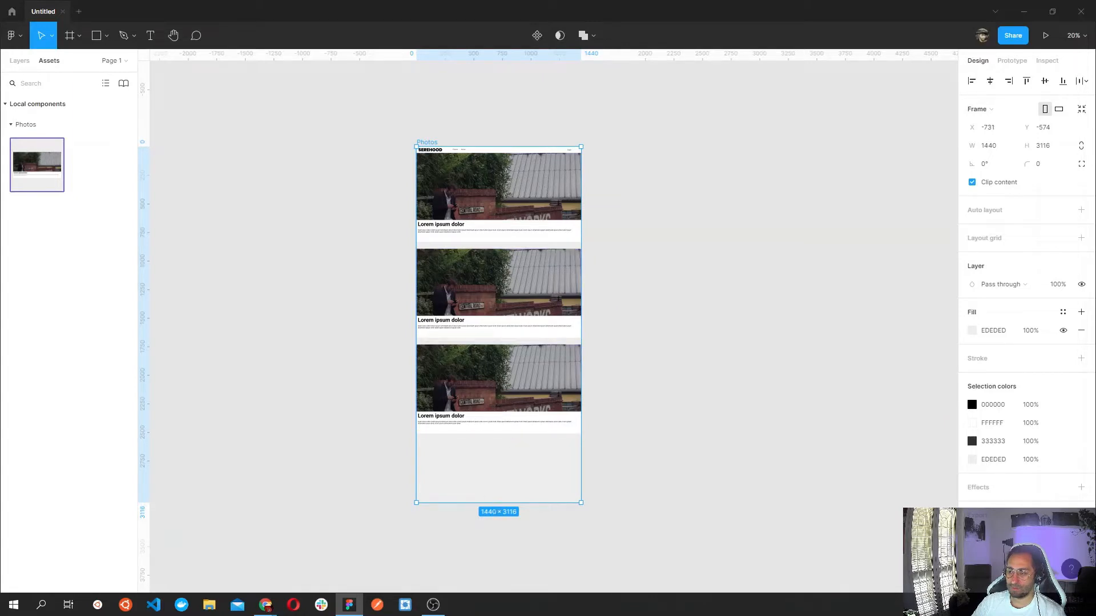
{"action": "left_click_drag", "start_coordinate": [498, 503], "coordinate": [512, 546]}
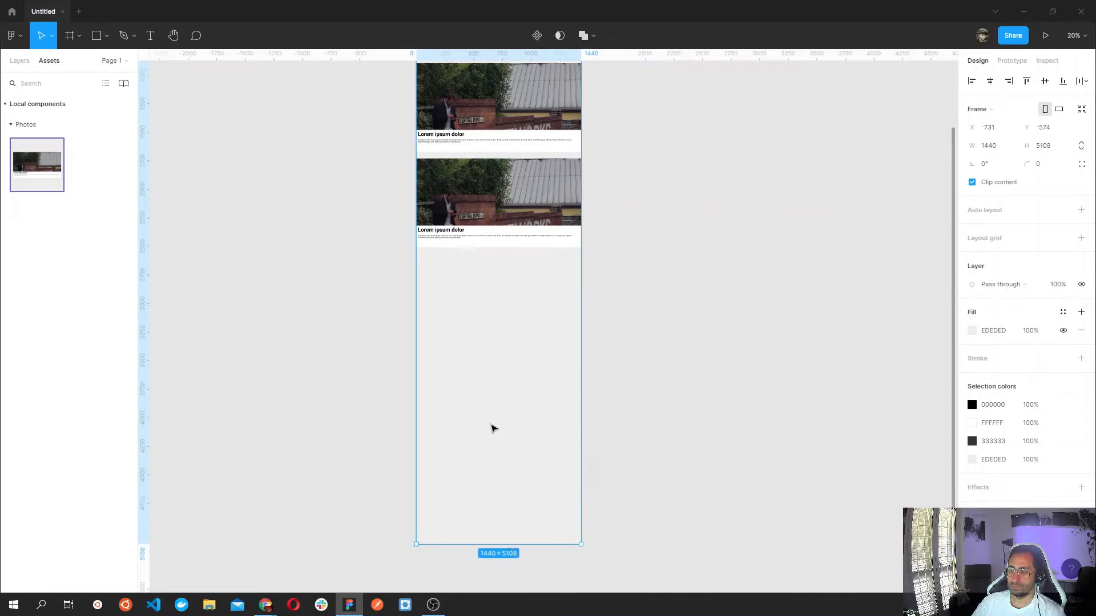
Duplicate the second and third photo cards together and place the copies below the third card with matching spacing.
{"action": "scroll", "coordinate": [482, 411], "scroll_direction": "up", "scroll_amount": 2}
{"action": "left_click", "coordinate": [626, 333]}
{"action": "left_click_drag", "start_coordinate": [617, 322], "coordinate": [379, 128]}
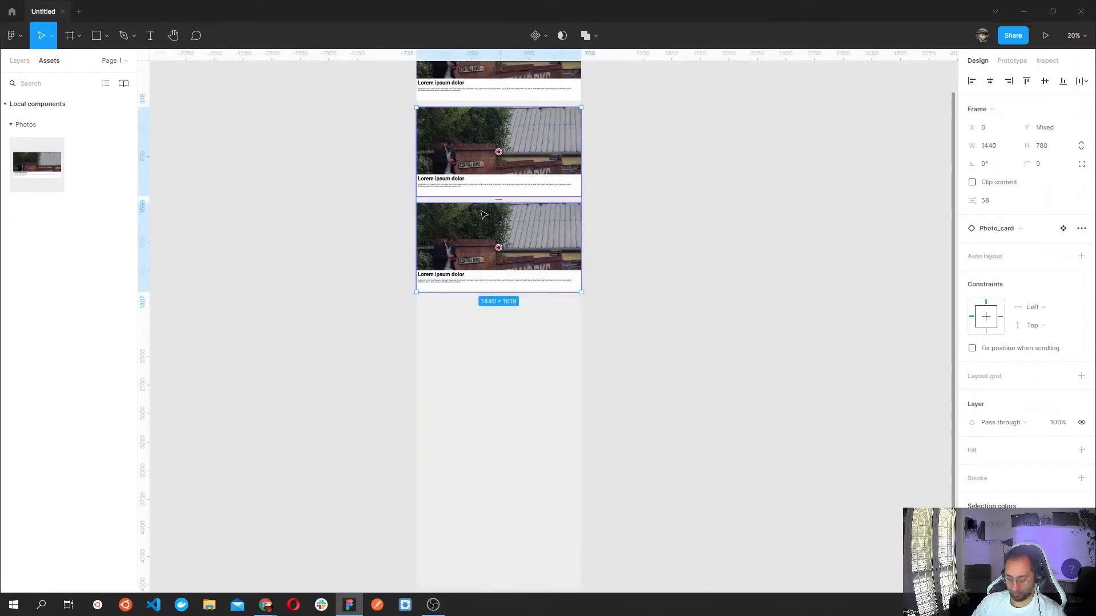
{"action": "key", "text": "ctrl+v"}
{"action": "left_click_drag", "start_coordinate": [521, 139], "coordinate": [531, 326]}
{"action": "left_click", "coordinate": [653, 330]}
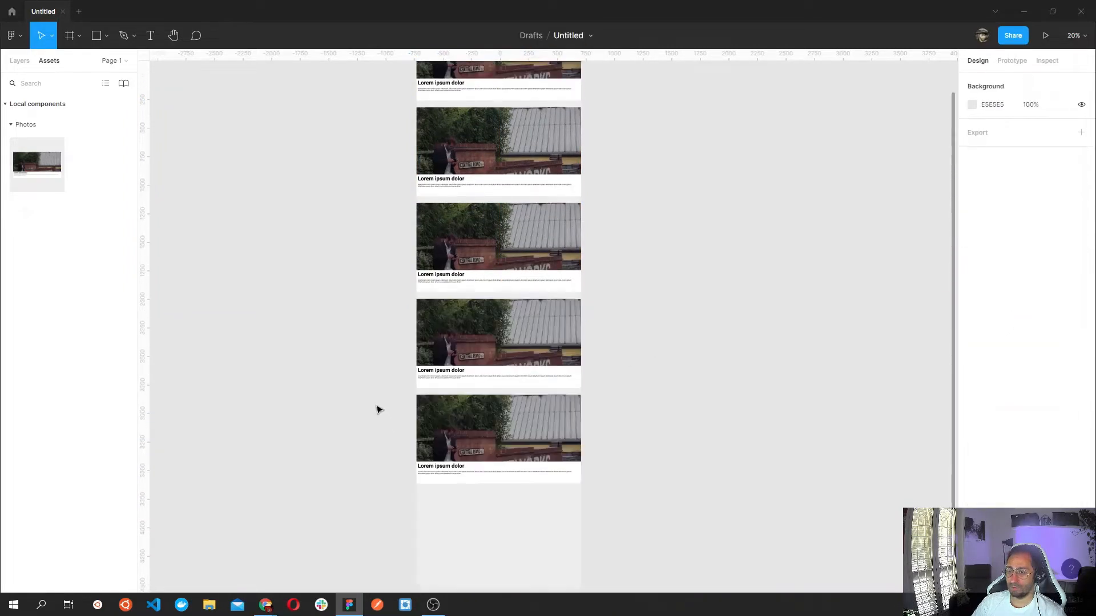
{"action": "scroll", "coordinate": [378, 410], "scroll_direction": "up", "scroll_amount": 5}
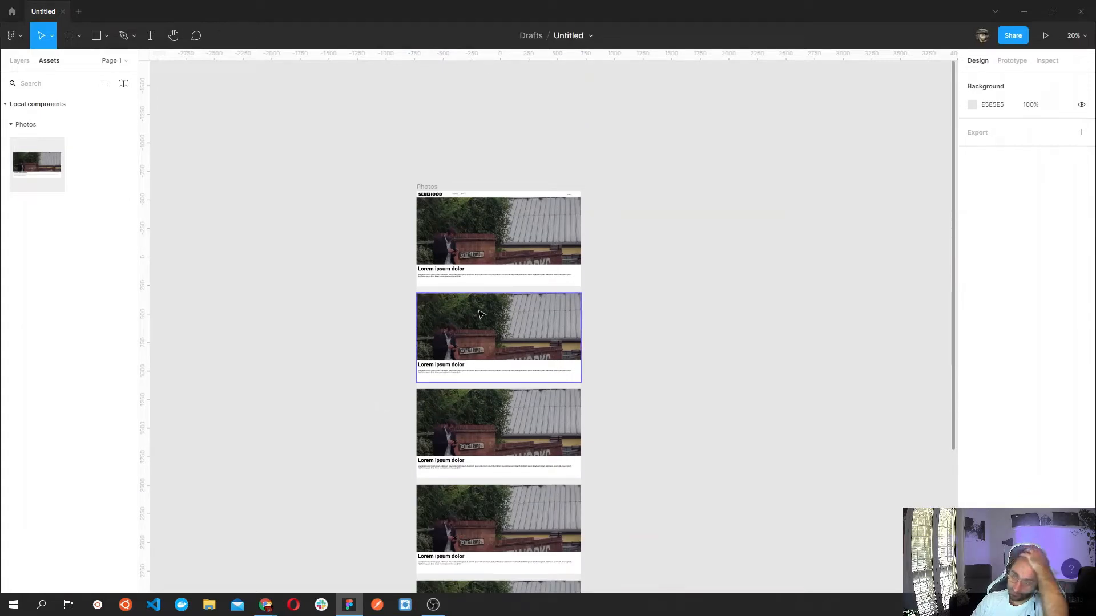
{"action": "scroll", "coordinate": [482, 221], "scroll_direction": "up", "scroll_amount": 5}
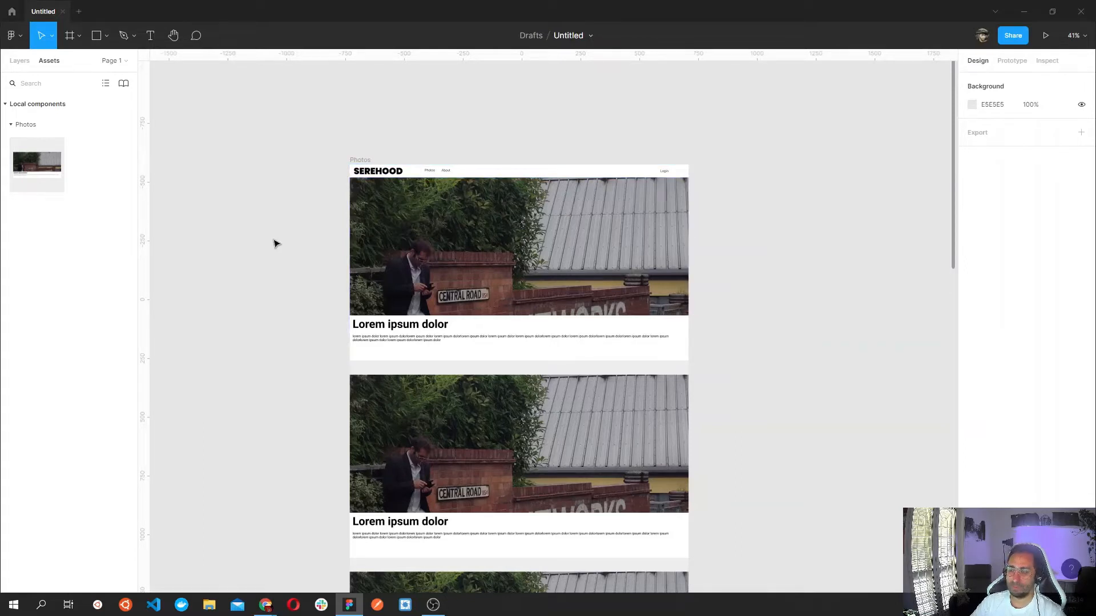
{"action": "scroll", "coordinate": [276, 244], "scroll_direction": "down", "scroll_amount": 2}
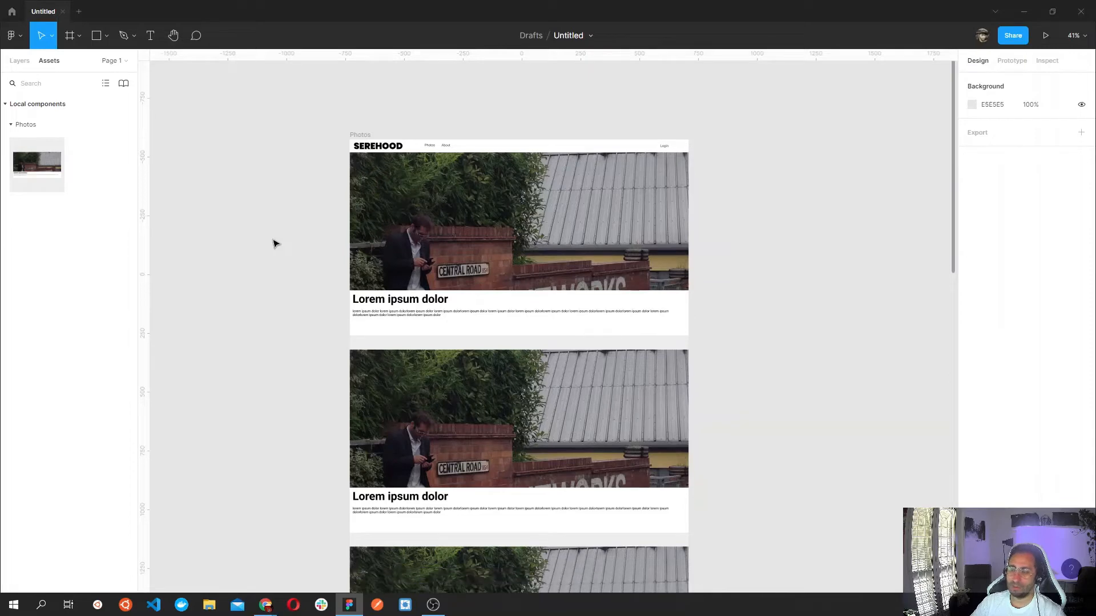
{"action": "scroll", "coordinate": [276, 244], "scroll_direction": "down", "scroll_amount": 4}
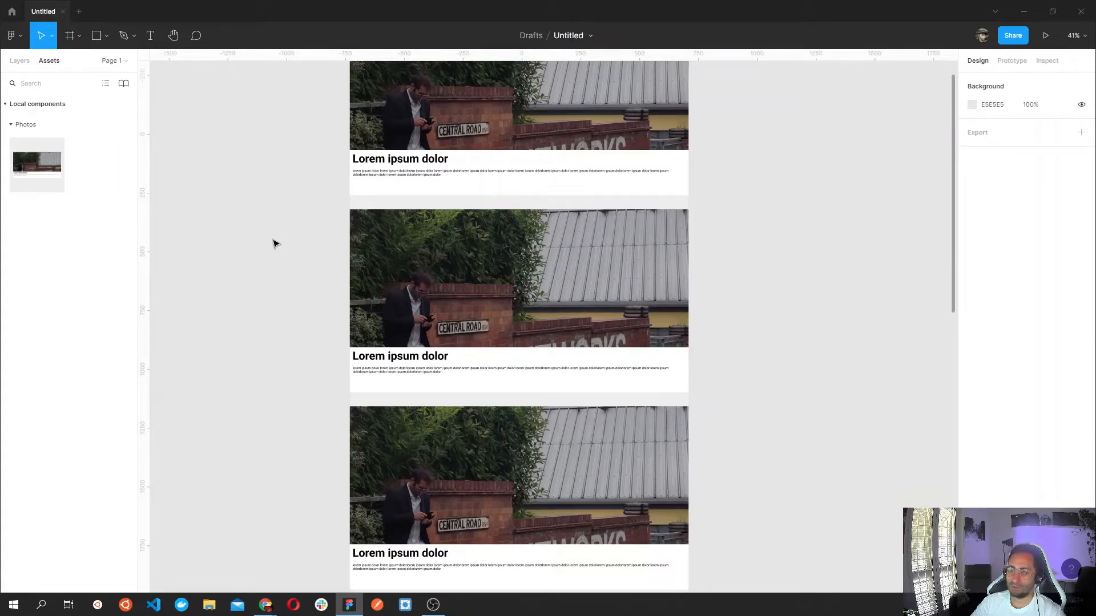
{"action": "scroll", "coordinate": [276, 244], "scroll_direction": "up", "scroll_amount": 5}
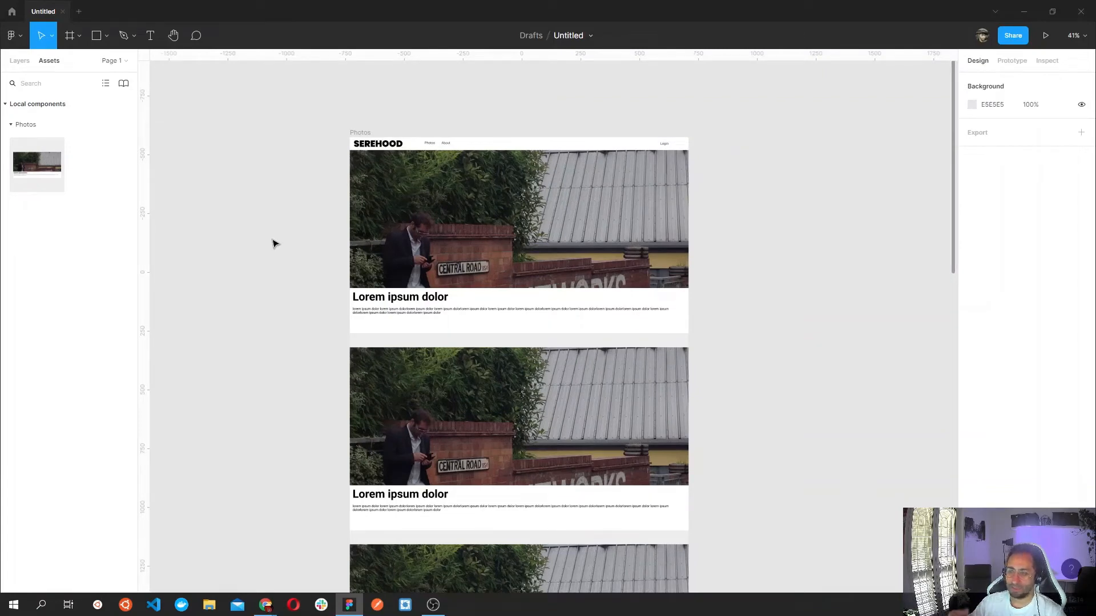
Add a text box about 706 by 131 below the last photo card, containing "PREV 1 NEXT".
{"action": "scroll", "coordinate": [276, 244], "scroll_direction": "down", "scroll_amount": 20}
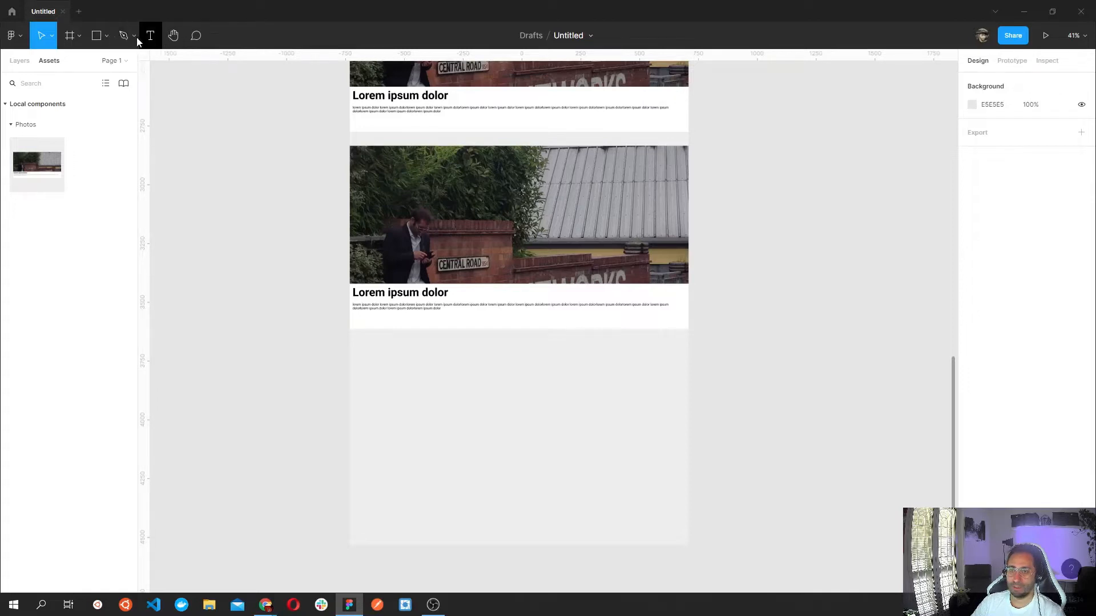
{"action": "left_click", "coordinate": [106, 36]}
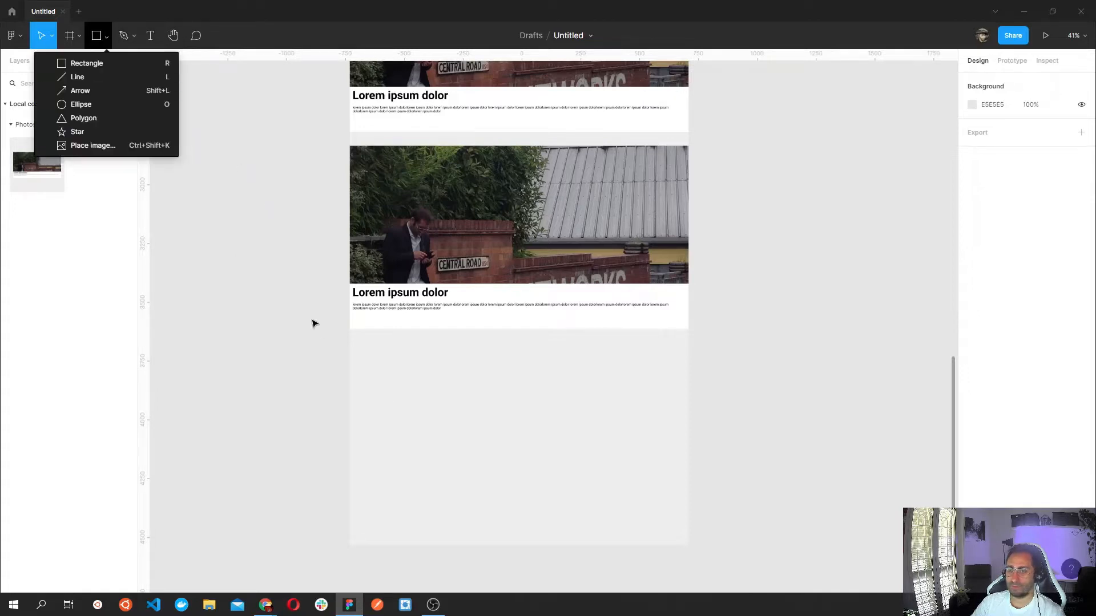
{"action": "key", "text": "t"}
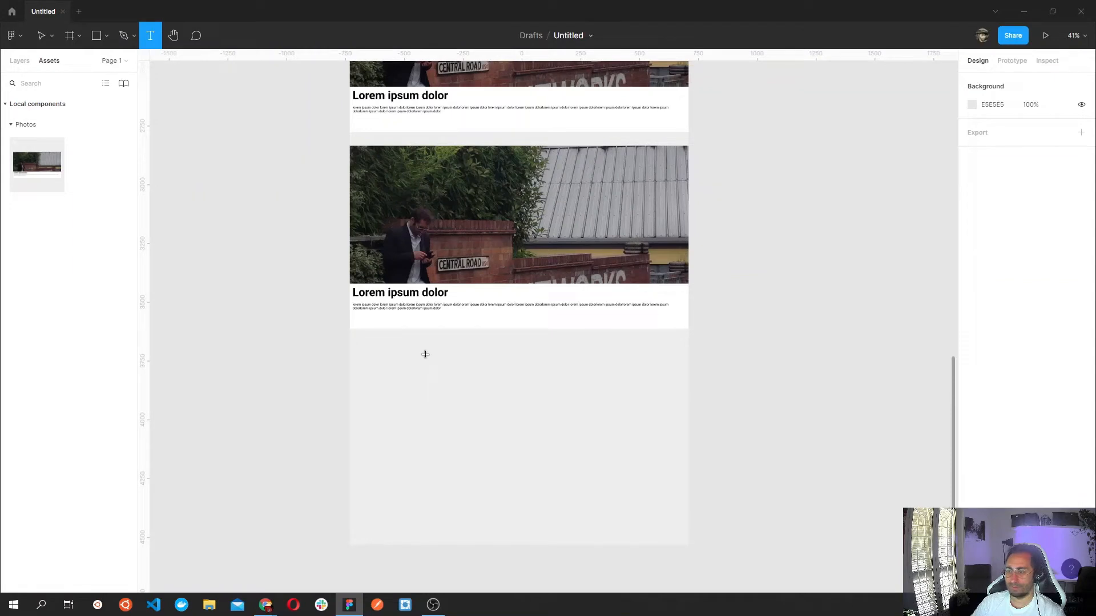
{"action": "left_click_drag", "start_coordinate": [420, 352], "coordinate": [585, 383]}
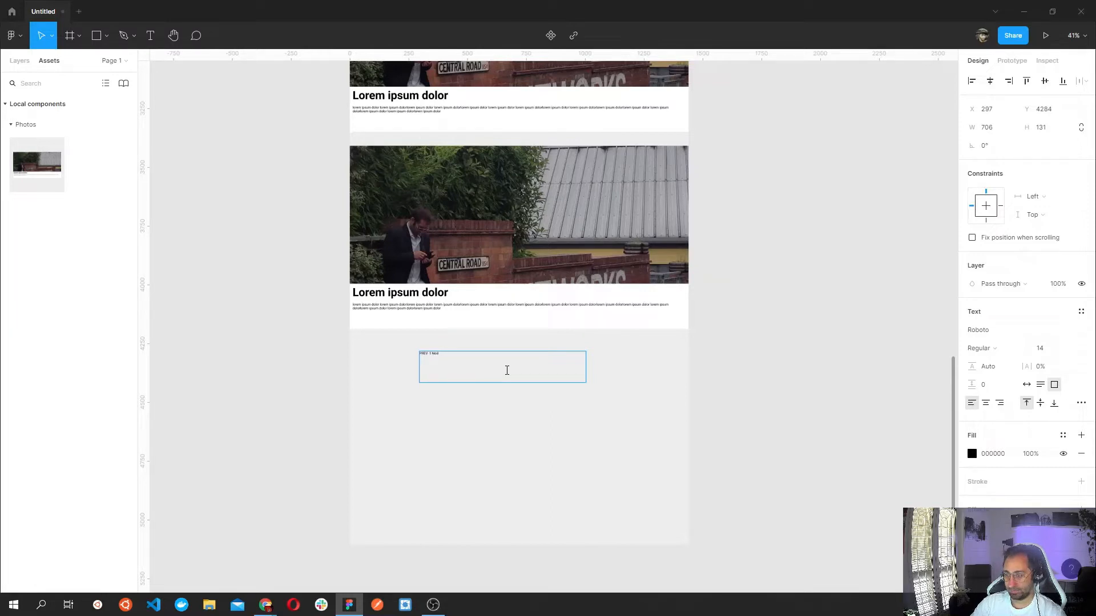
{"action": "key", "text": "BackSpace"}
{"action": "scroll", "coordinate": [507, 370], "scroll_direction": "up", "scroll_amount": 5}
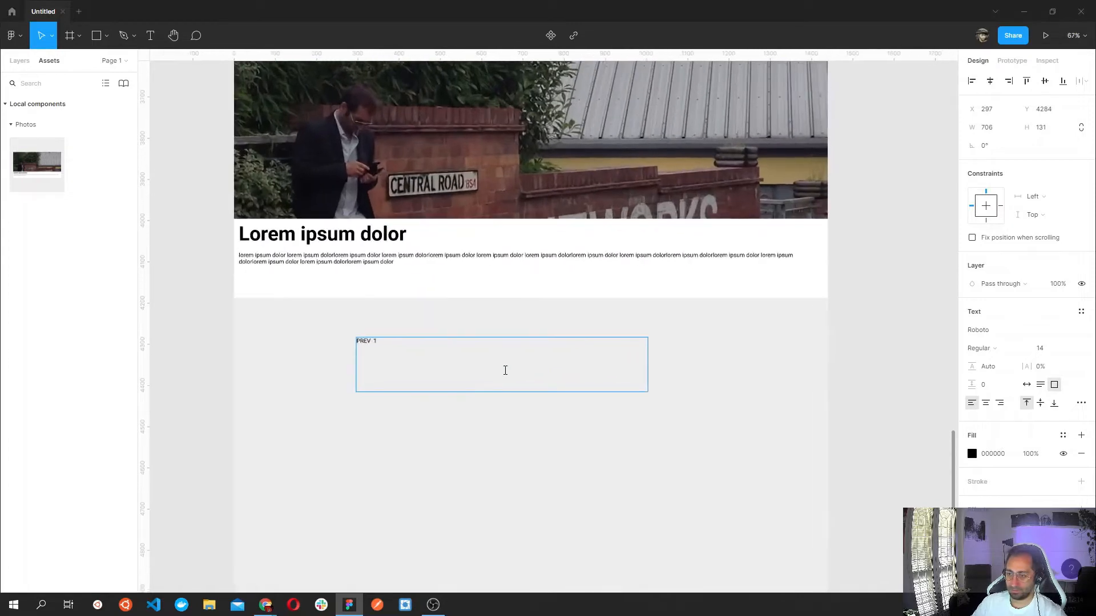
{"action": "scroll", "coordinate": [504, 370], "scroll_direction": "up", "scroll_amount": 2}
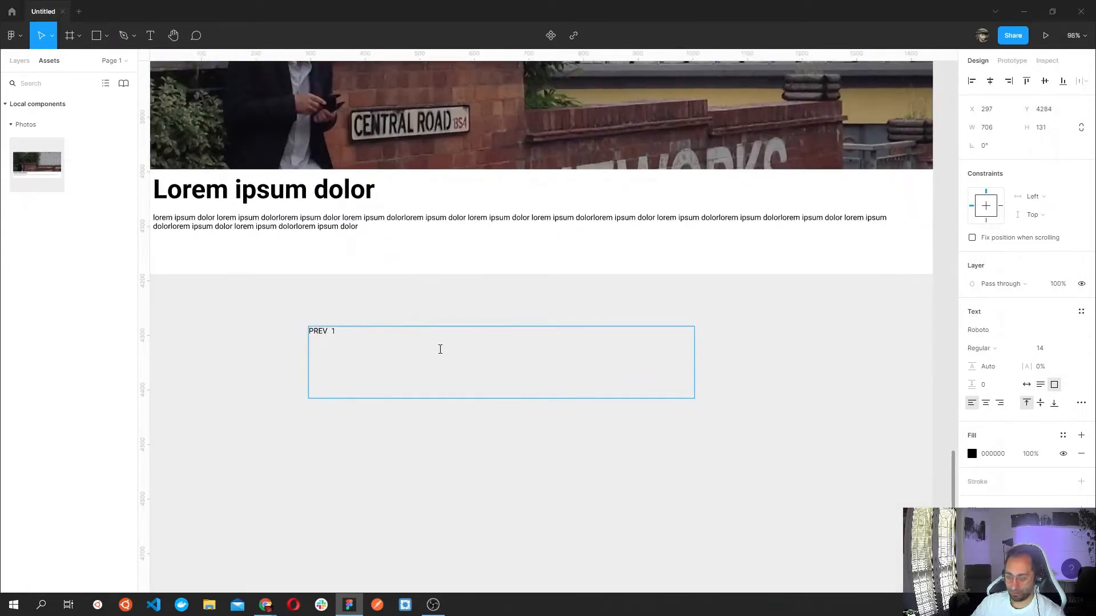
{"action": "type", "text": "NEXT"}
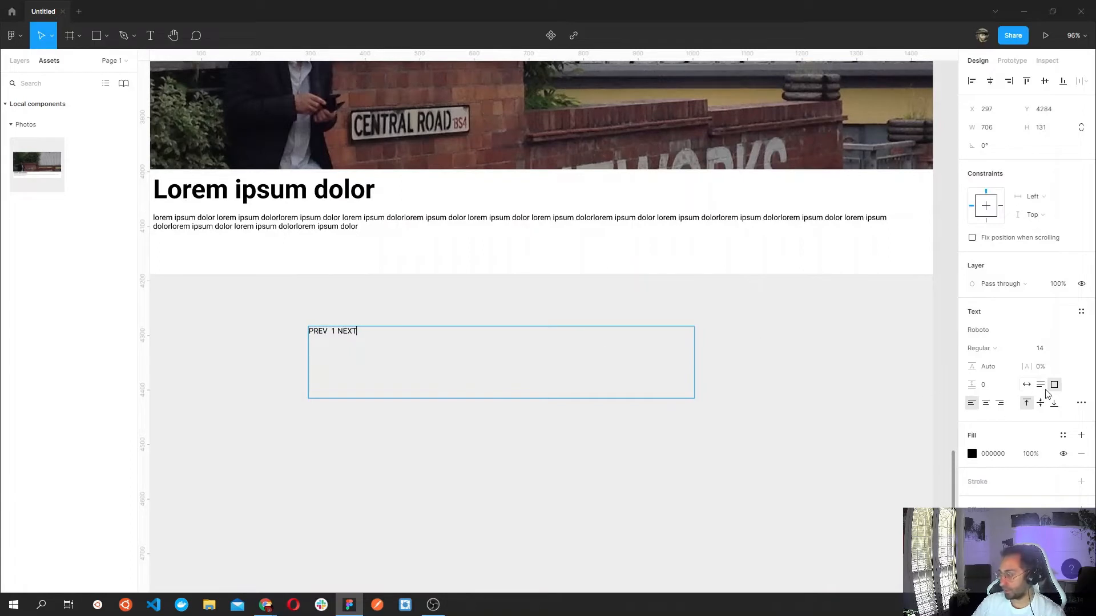
Centre the PREV 1 NEXT text horizontally and vertically in its box, reducing the box height to about 32.
{"action": "left_click", "coordinate": [985, 404]}
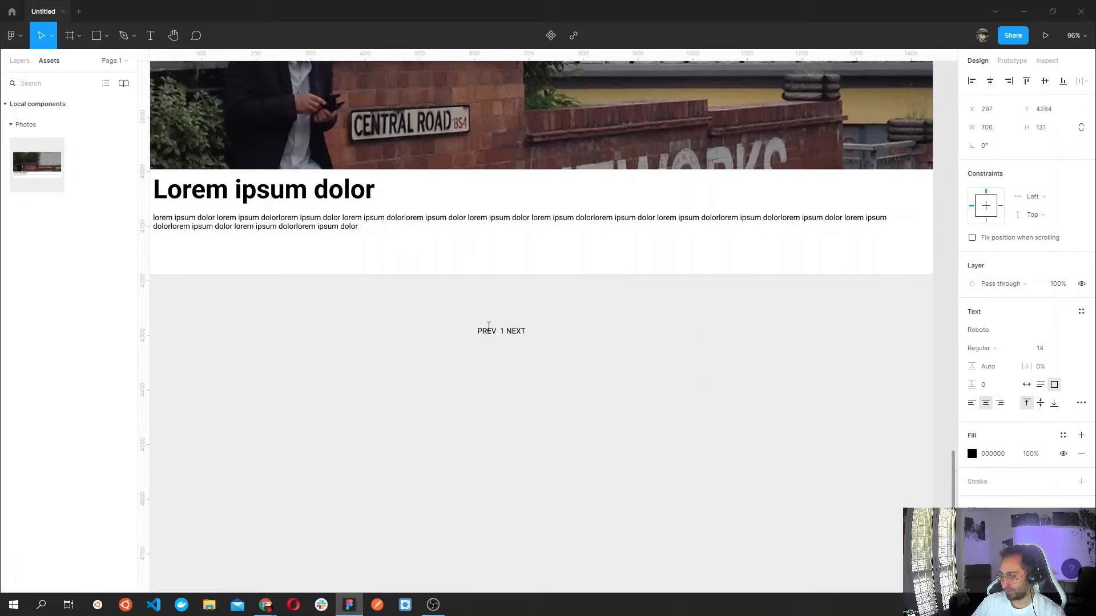
{"action": "key", "text": "Escape"}
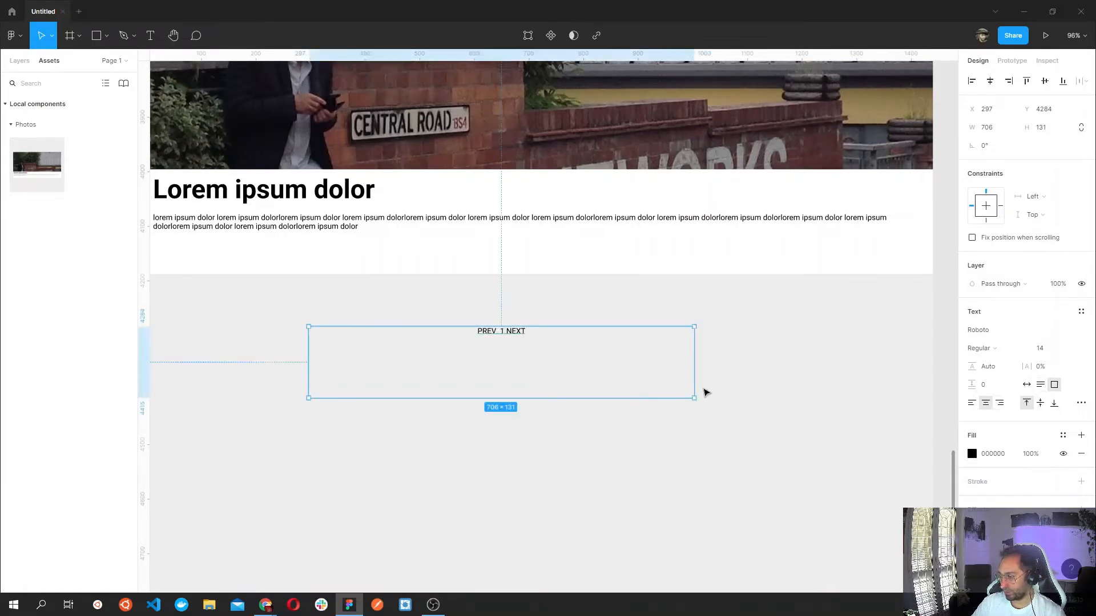
{"action": "left_click_drag", "start_coordinate": [654, 386], "coordinate": [654, 345]}
{"action": "left_click", "coordinate": [1041, 403]}
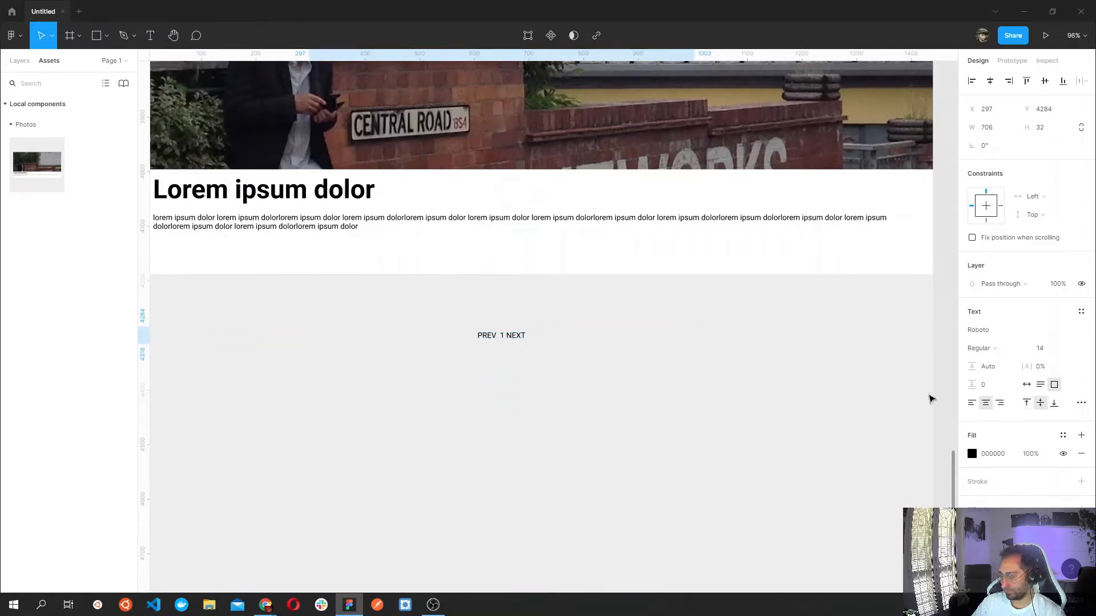
{"action": "double_click", "coordinate": [491, 336]}
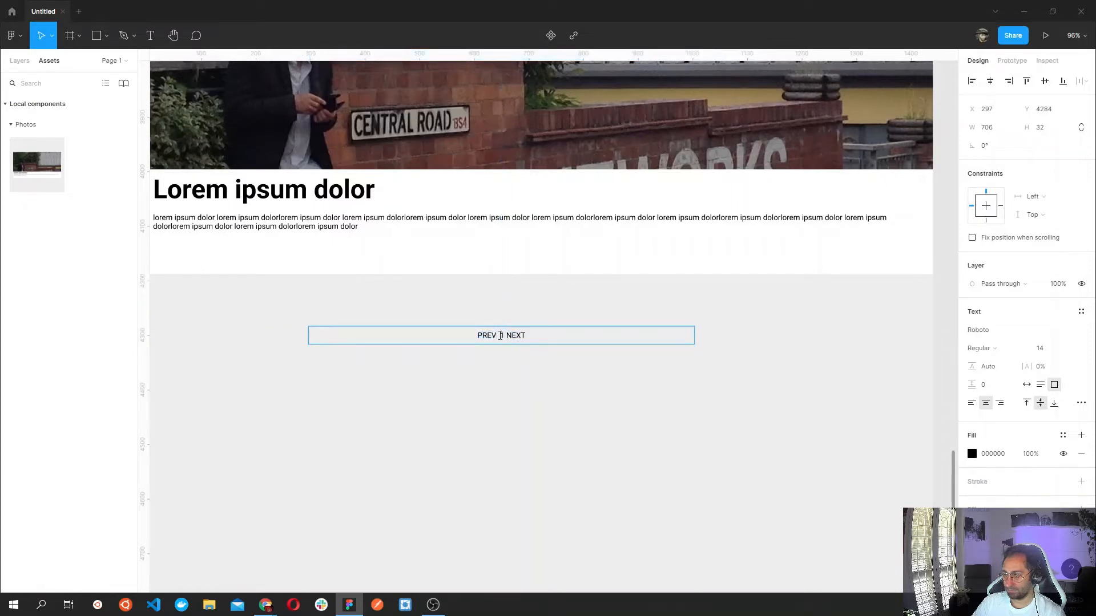
{"action": "key", "text": "Escape"}
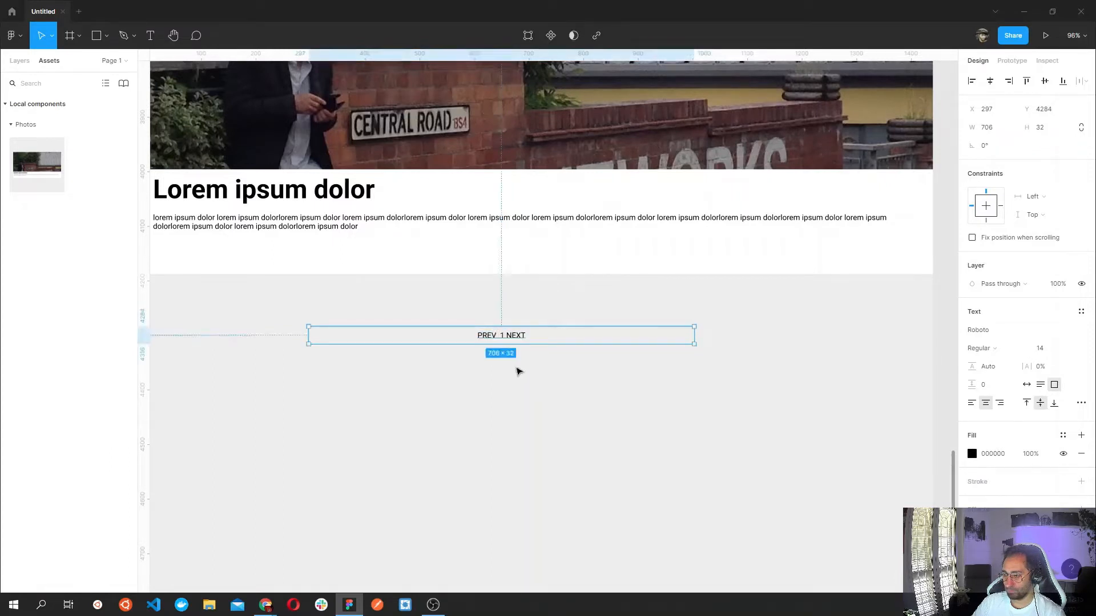
Make two copies of the PREV 1 NEXT text box and stack them below the original with even spacing.
{"action": "key", "text": "ctrl+v"}
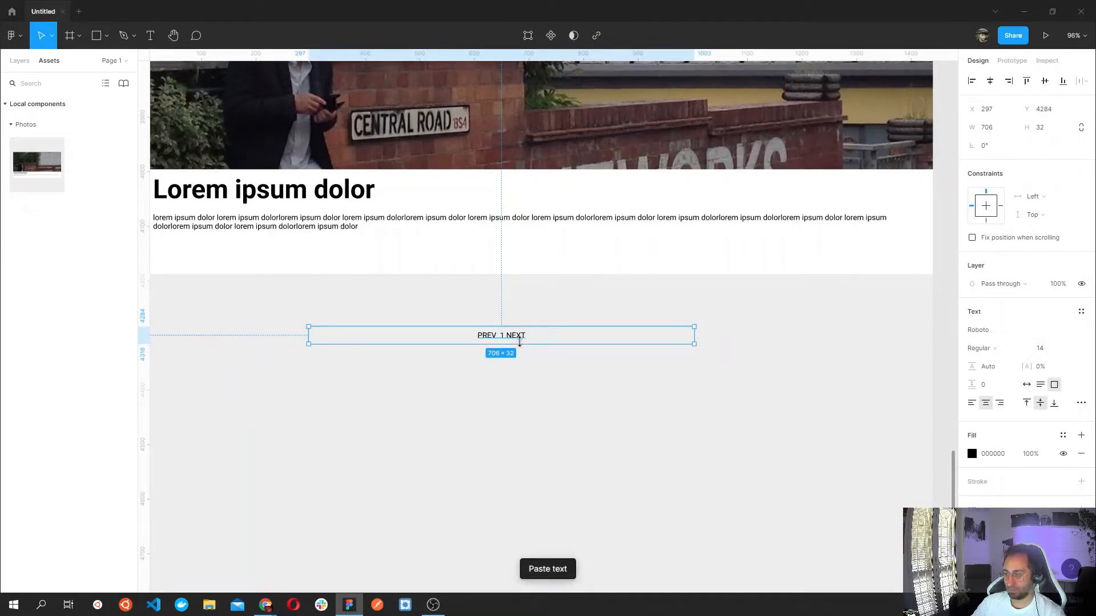
{"action": "left_click_drag", "start_coordinate": [520, 339], "coordinate": [519, 386]}
Reduce the uppermost of the three texts to PREV and narrow its box to about 104 wide, keeping the 32 height.
{"action": "double_click", "coordinate": [500, 335]}
{"action": "left_click_drag", "start_coordinate": [500, 335], "coordinate": [582, 336]}
{"action": "key", "text": "BackSpace"}
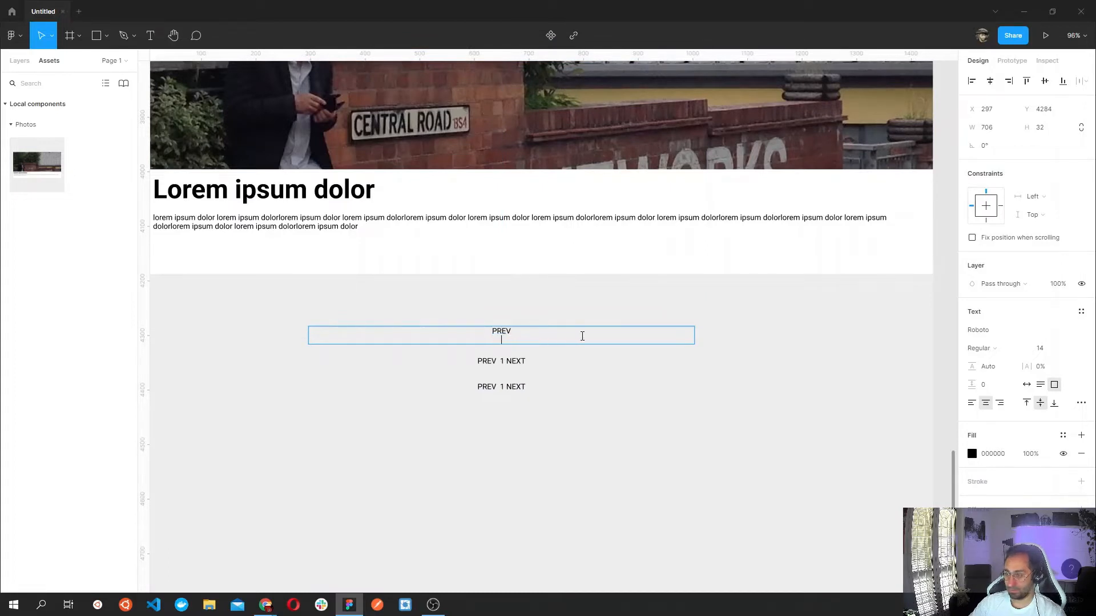
{"action": "left_click", "coordinate": [656, 381]}
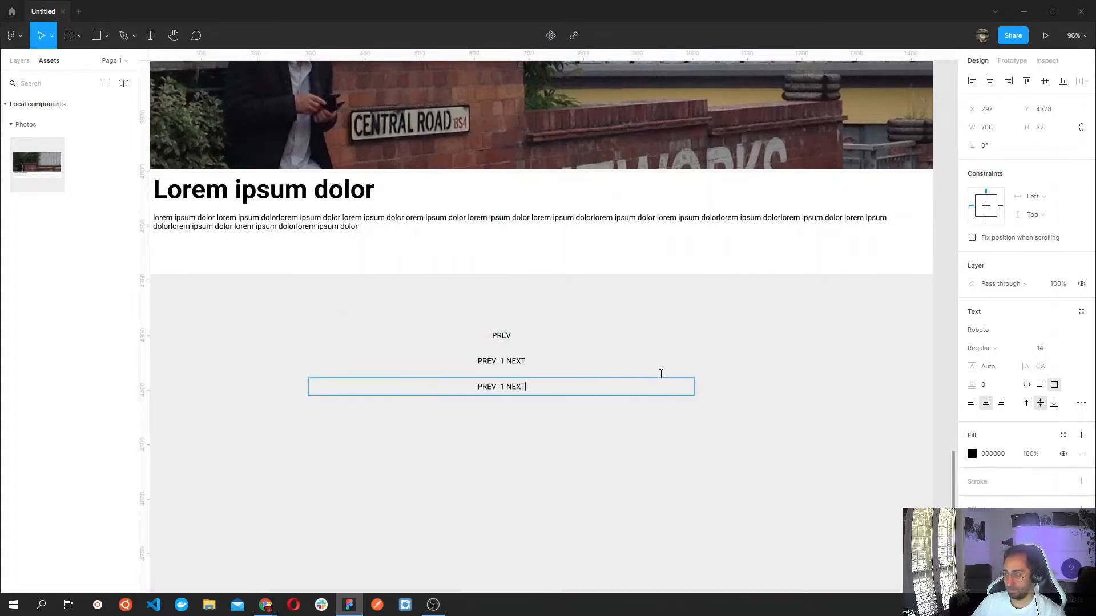
{"action": "left_click", "coordinate": [550, 334]}
{"action": "key", "text": "Escape"}
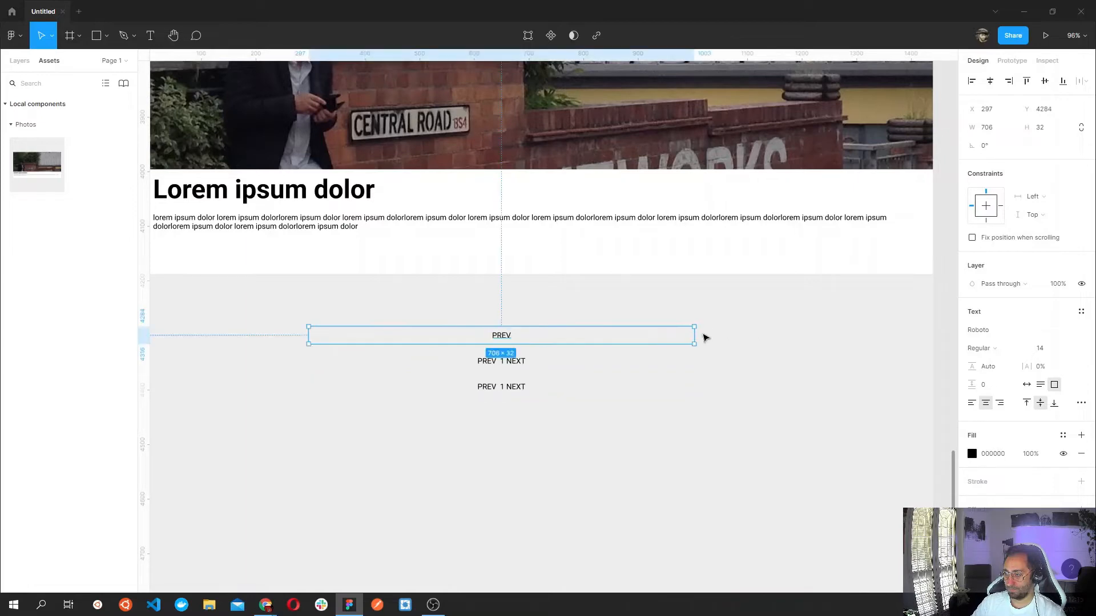
{"action": "left_click_drag", "start_coordinate": [696, 331], "coordinate": [368, 330]}
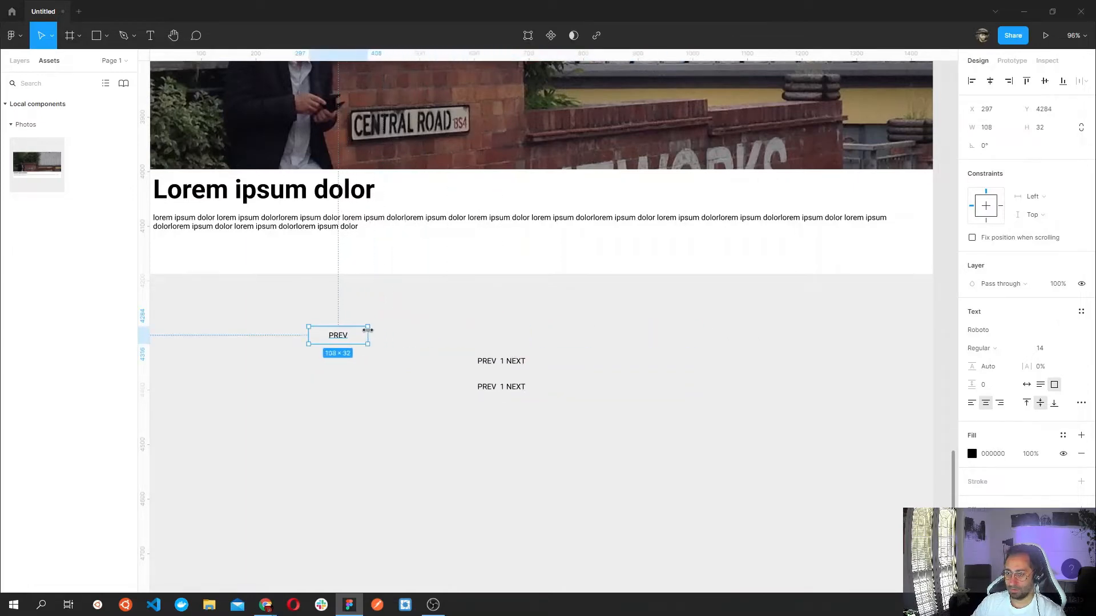
Reduce the middle text to 1, narrow its box to about 88, and place it directly beside PREV.
{"action": "double_click", "coordinate": [492, 359]}
{"action": "left_click", "coordinate": [500, 361]}
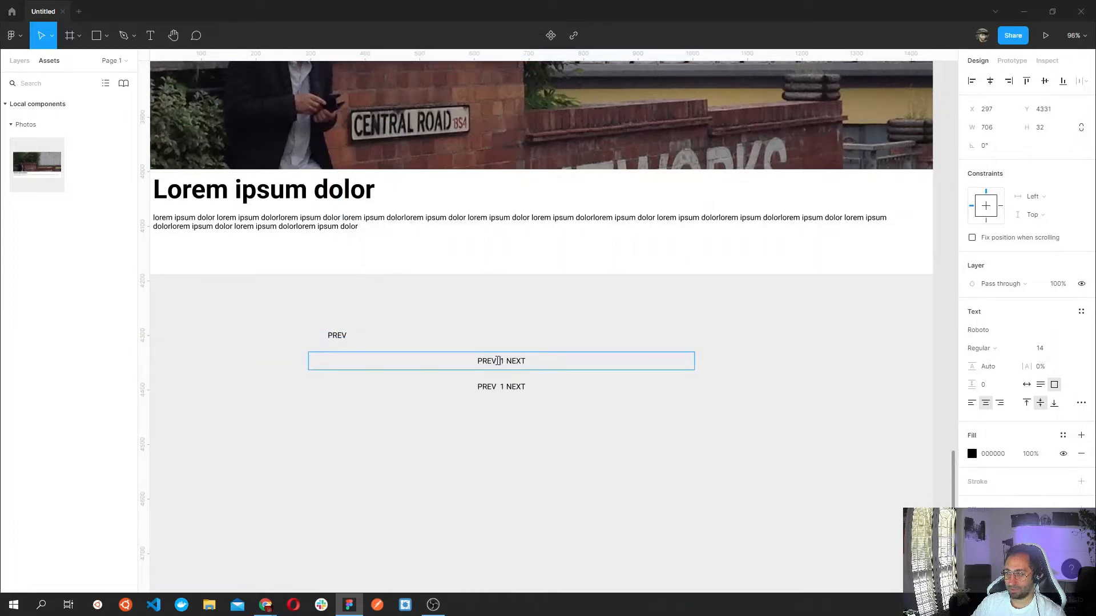
{"action": "left_click_drag", "start_coordinate": [497, 361], "coordinate": [441, 356]}
{"action": "key", "text": "BackSpace"}
{"action": "key", "text": "Right"}
{"action": "key", "text": "Right"}
{"action": "key", "text": "Delete"}
{"action": "key", "text": "Escape"}
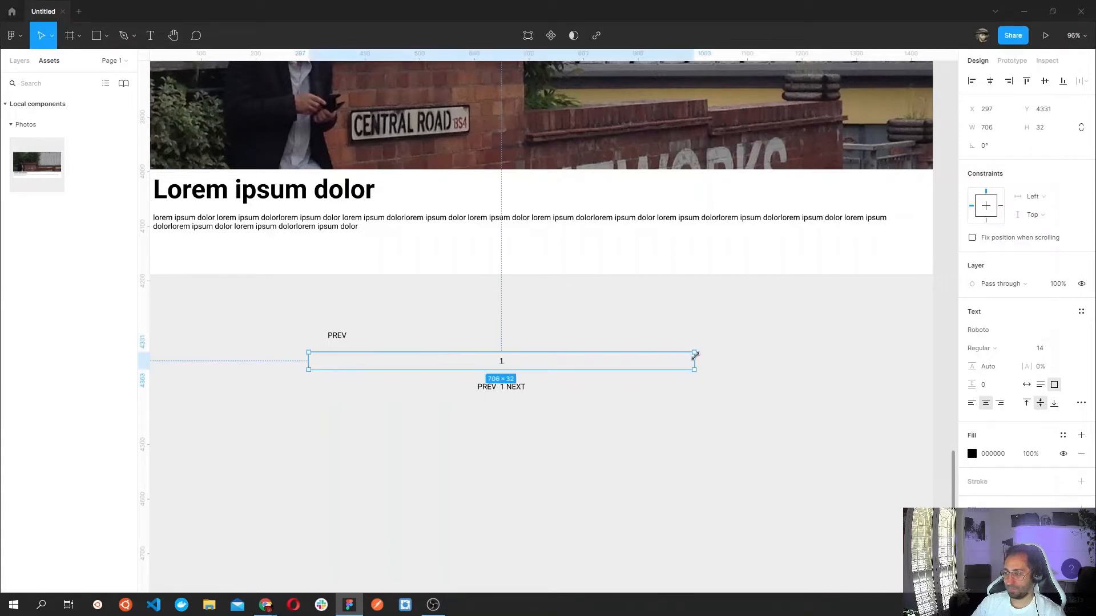
{"action": "left_click_drag", "start_coordinate": [693, 364], "coordinate": [377, 335]}
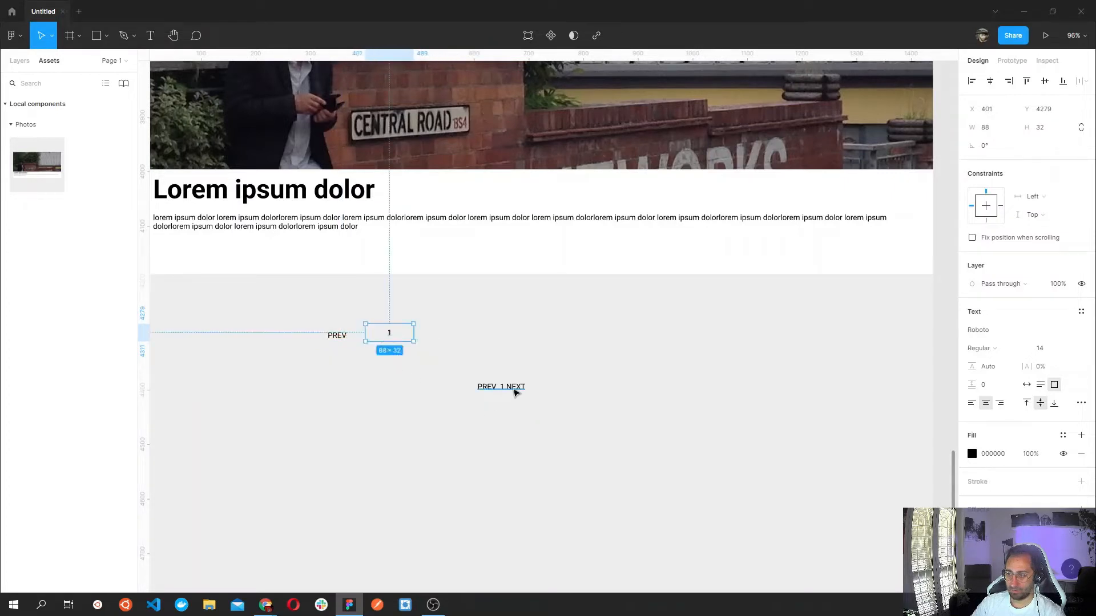
Reduce the remaining text to NEXT, narrow its box to about 104, and place it directly after the 1.
{"action": "left_click", "coordinate": [513, 389]}
{"action": "double_click", "coordinate": [509, 389]}
{"action": "left_click", "coordinate": [506, 387]}
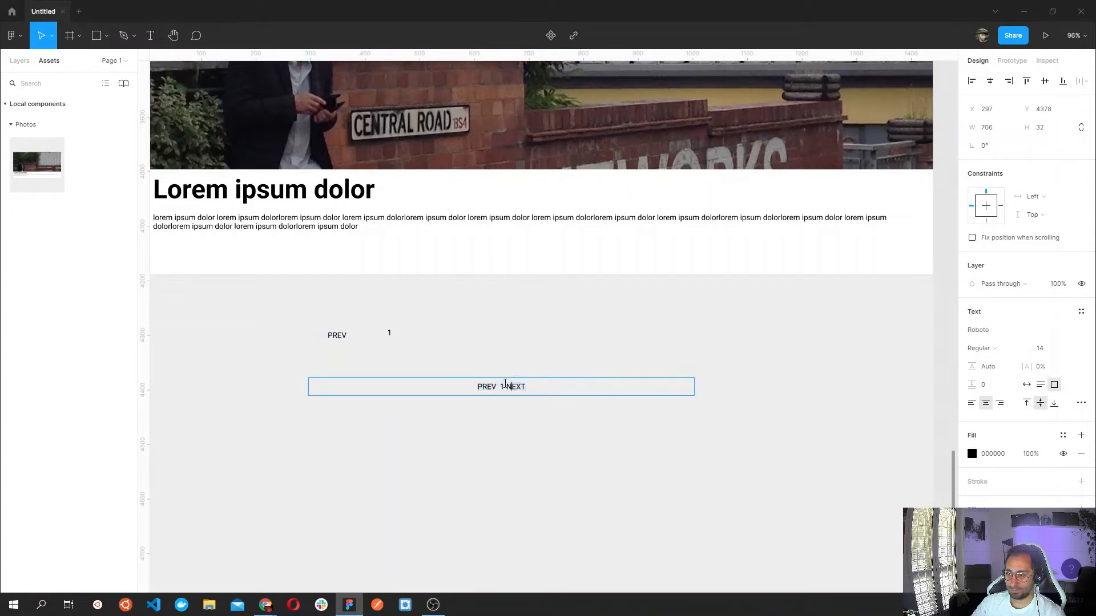
{"action": "left_click_drag", "start_coordinate": [510, 383], "coordinate": [325, 385]}
{"action": "key", "text": "BackSpace"}
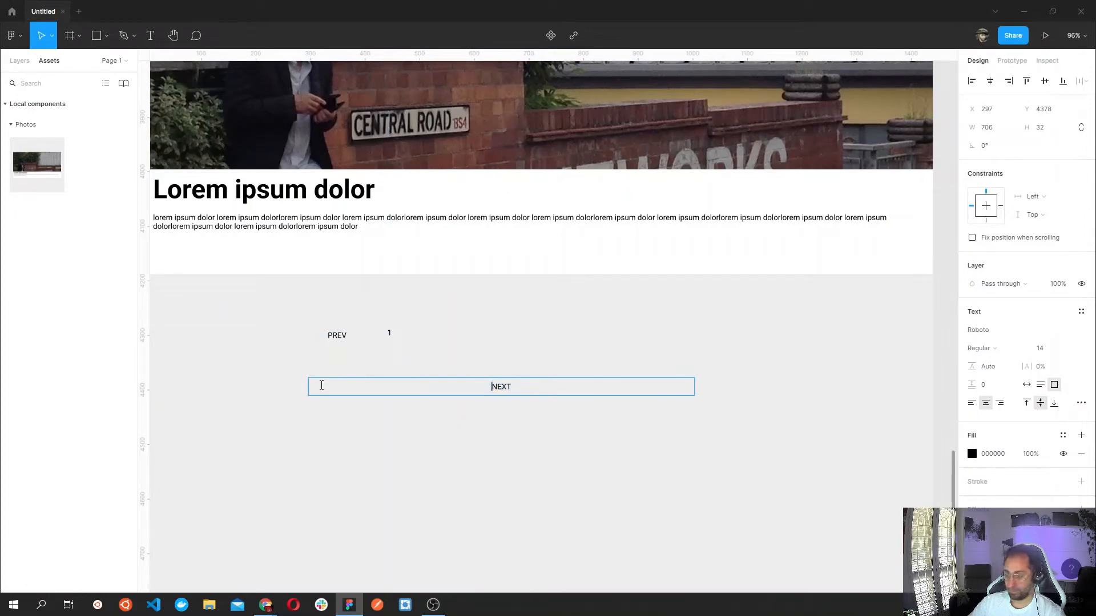
{"action": "key", "text": "Escape"}
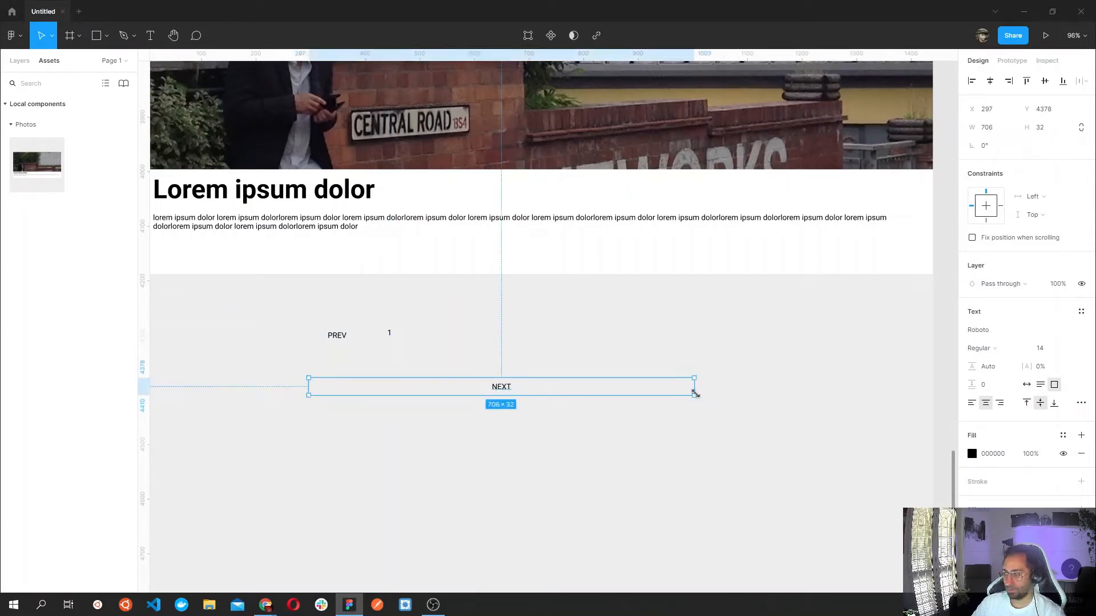
{"action": "left_click_drag", "start_coordinate": [673, 383], "coordinate": [439, 337]}
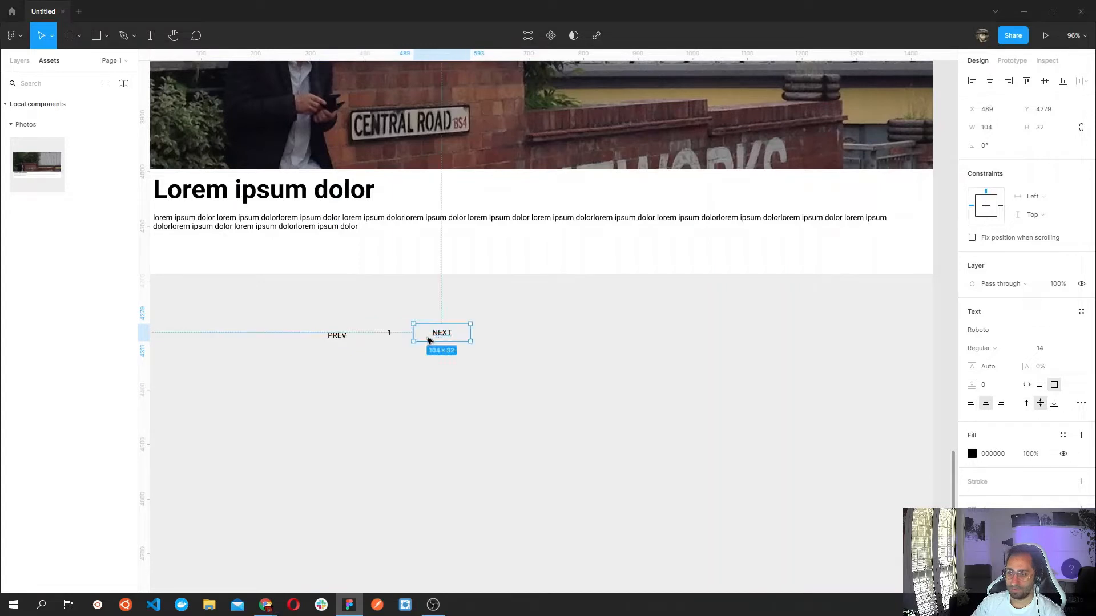
Level PREV with 1 and NEXT, and move all three together near the middle below the last photo card at Y 4294.
{"action": "left_click", "coordinate": [346, 338]}
{"action": "left_click_drag", "start_coordinate": [345, 338], "coordinate": [345, 336]}
{"action": "left_click_drag", "start_coordinate": [457, 372], "coordinate": [322, 321]}
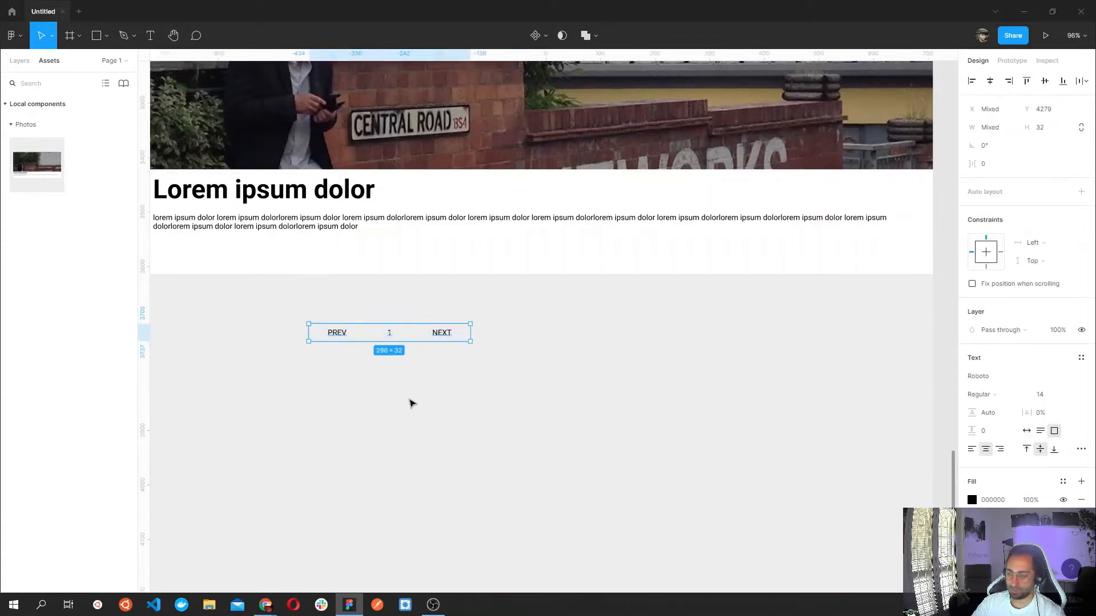
{"action": "left_click_drag", "start_coordinate": [449, 334], "coordinate": [589, 341]}
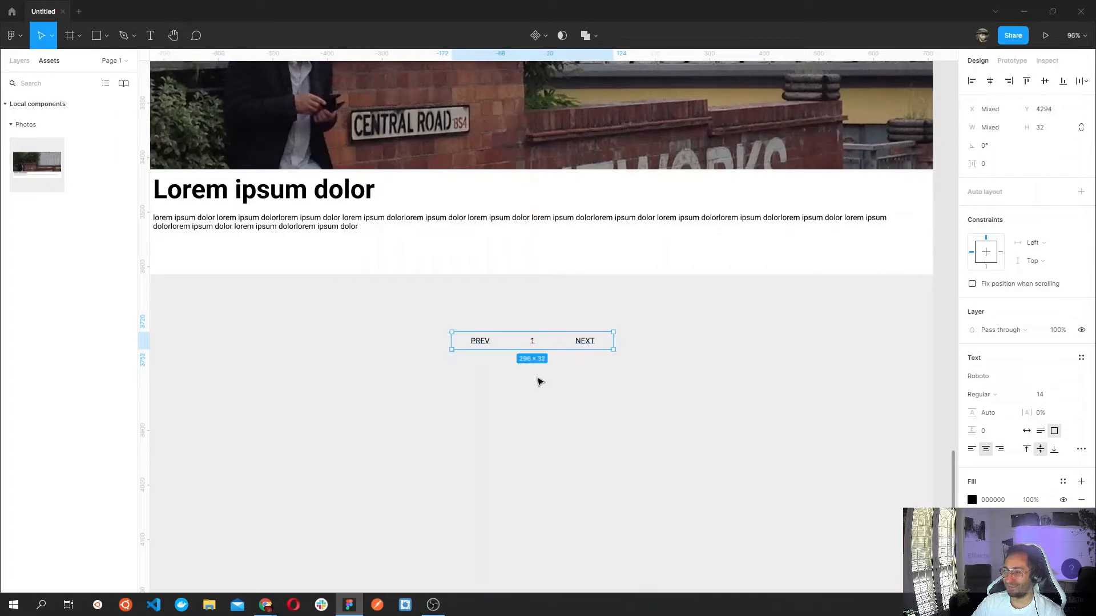
{"action": "left_click", "coordinate": [540, 381]}
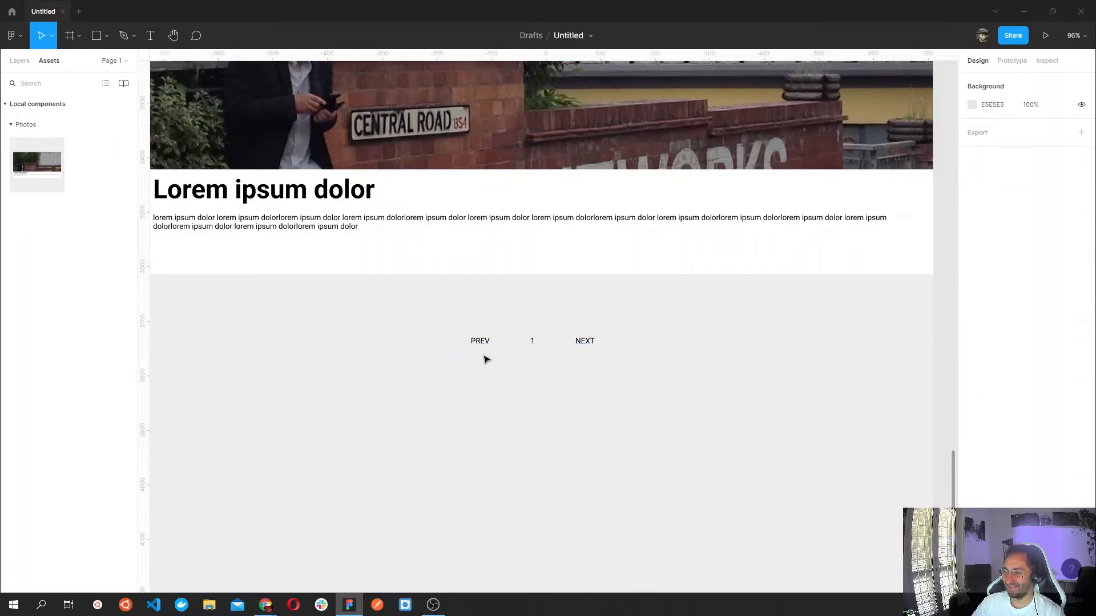
Set the font size of the PREV, 1 and NEXT texts to 18.
{"action": "scroll", "coordinate": [611, 442], "scroll_direction": "down", "scroll_amount": 5}
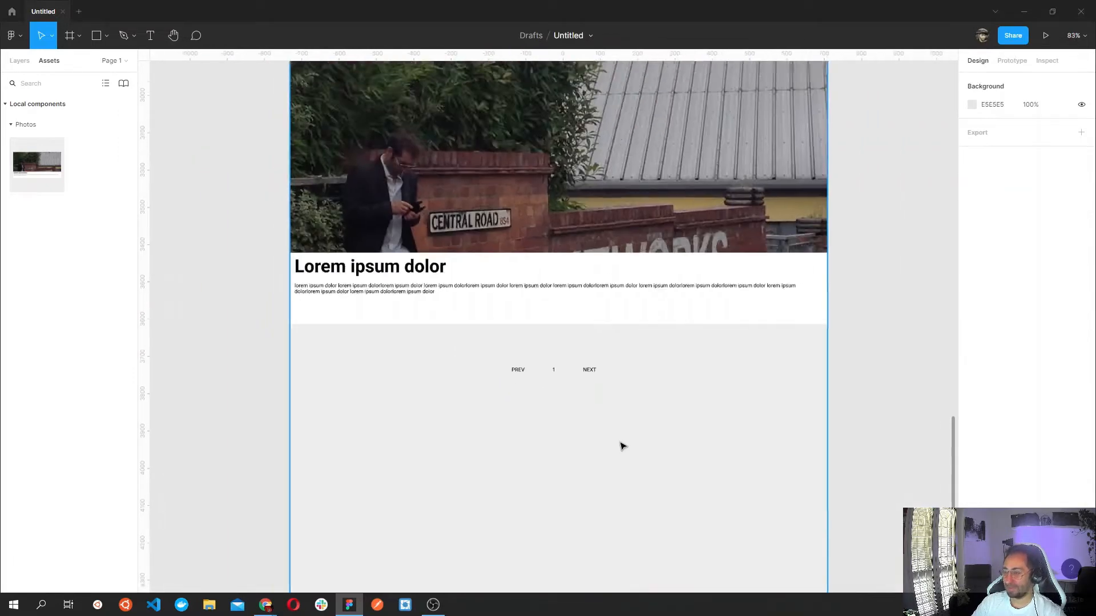
{"action": "scroll", "coordinate": [616, 448], "scroll_direction": "up", "scroll_amount": 3}
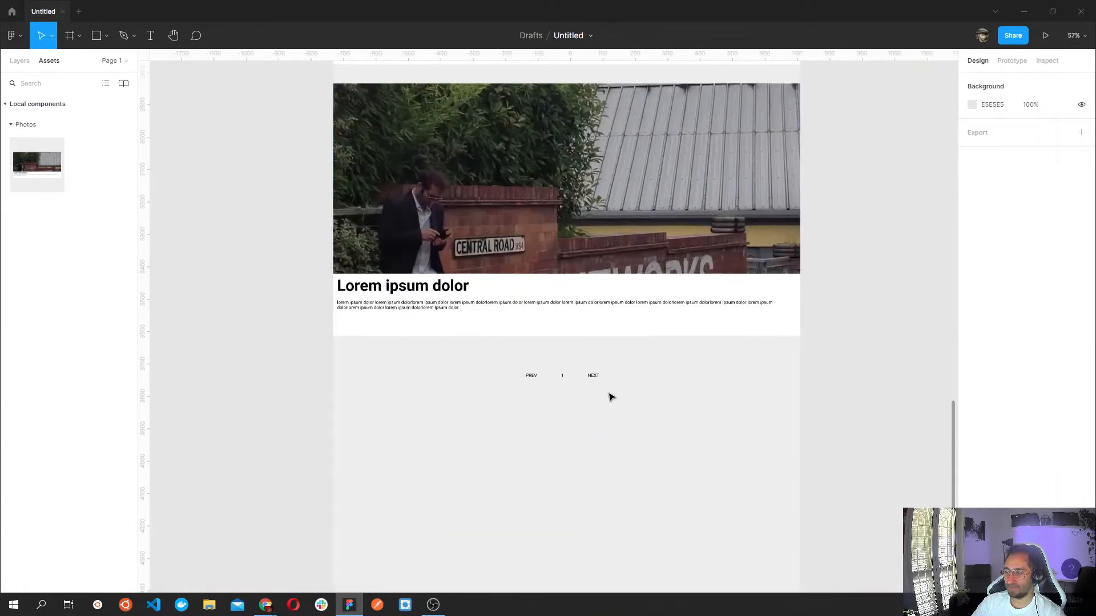
{"action": "left_click_drag", "start_coordinate": [521, 378], "coordinate": [518, 373]}
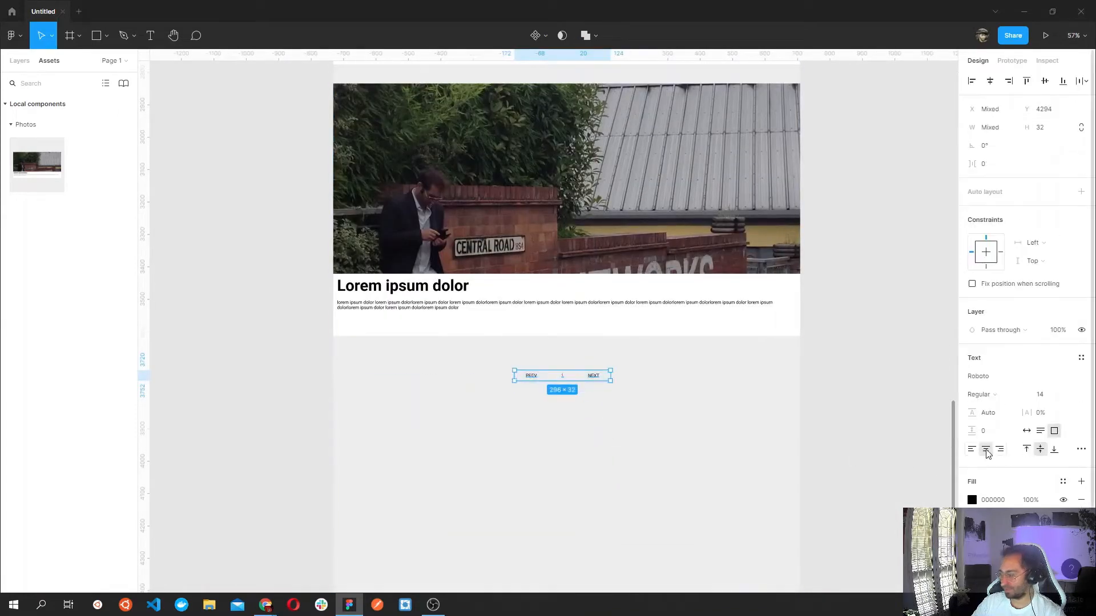
{"action": "left_click", "coordinate": [1068, 394]}
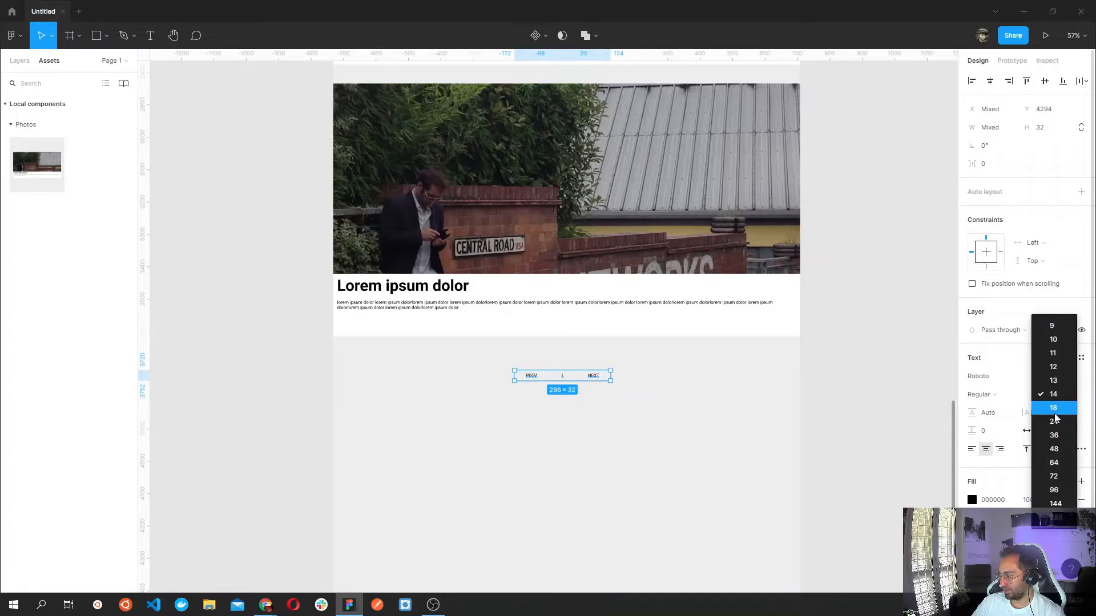
{"action": "left_click", "coordinate": [714, 455]}
{"action": "left_click", "coordinate": [631, 438]}
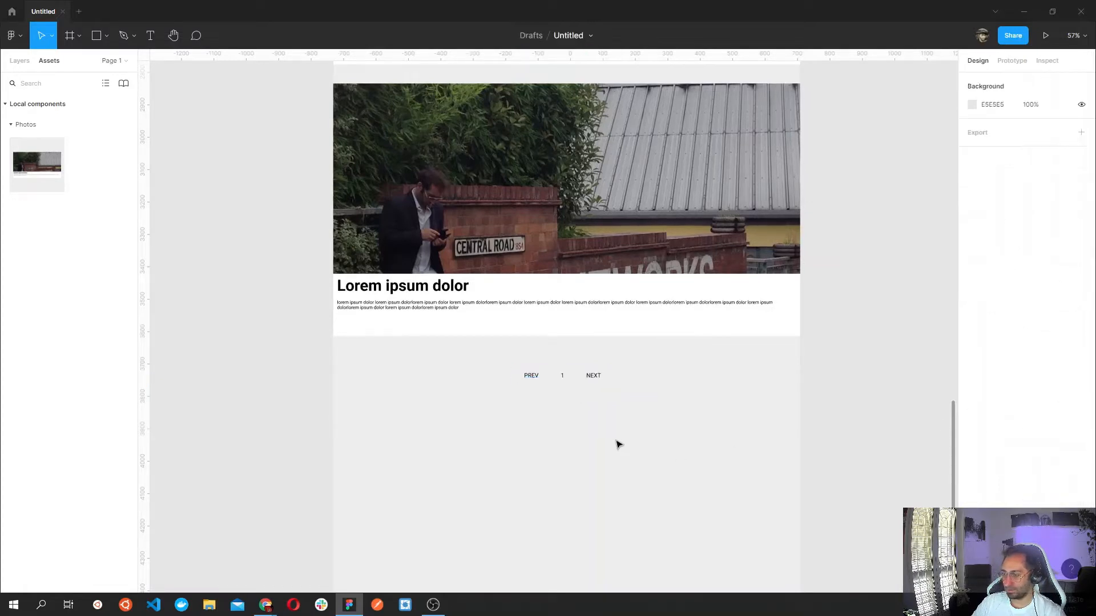
Shorten the Photos frame to a height of about 4389 so it ends just below the pagination texts.
{"action": "scroll", "coordinate": [556, 441], "scroll_direction": "down", "scroll_amount": 5}
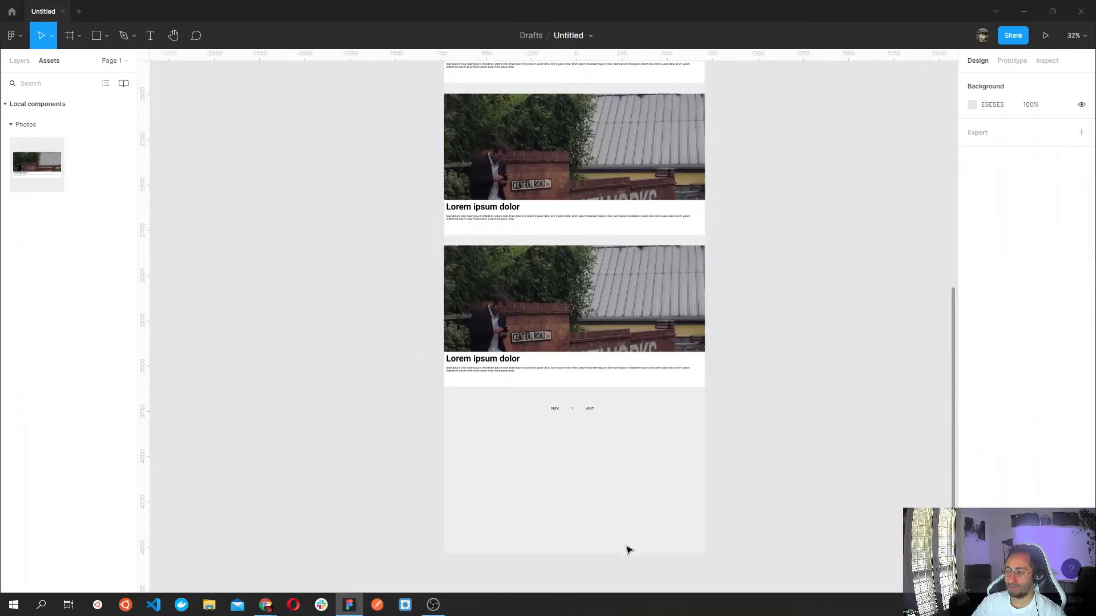
{"action": "scroll", "coordinate": [618, 531], "scroll_direction": "down", "scroll_amount": 2}
{"action": "scroll", "coordinate": [628, 398], "scroll_direction": "up", "scroll_amount": 5}
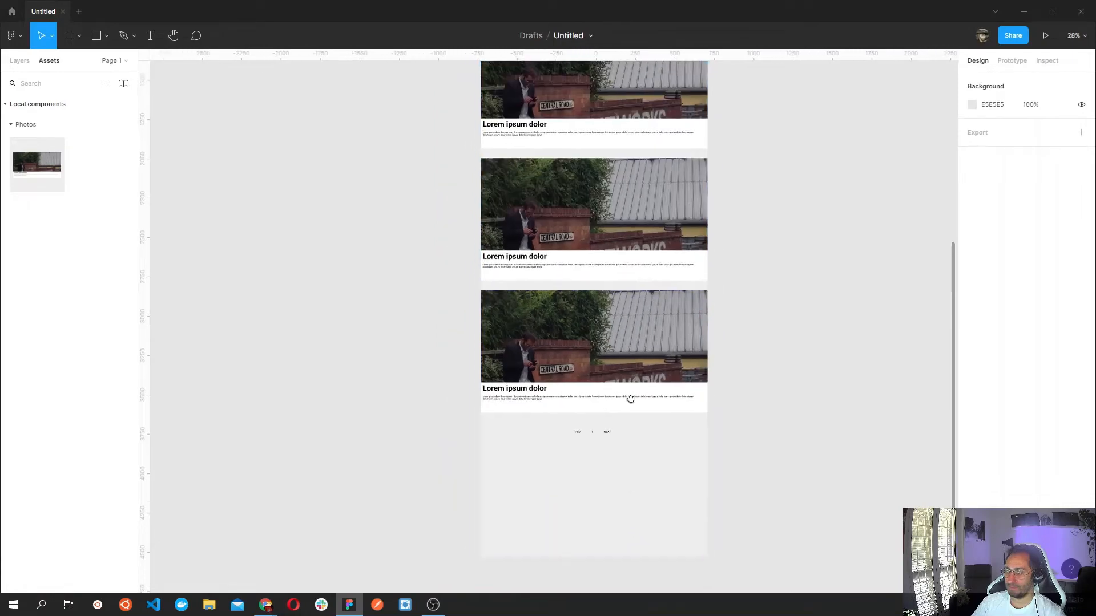
{"action": "scroll", "coordinate": [521, 171], "scroll_direction": "down", "scroll_amount": 2}
{"action": "scroll", "coordinate": [522, 343], "scroll_direction": "up", "scroll_amount": 4}
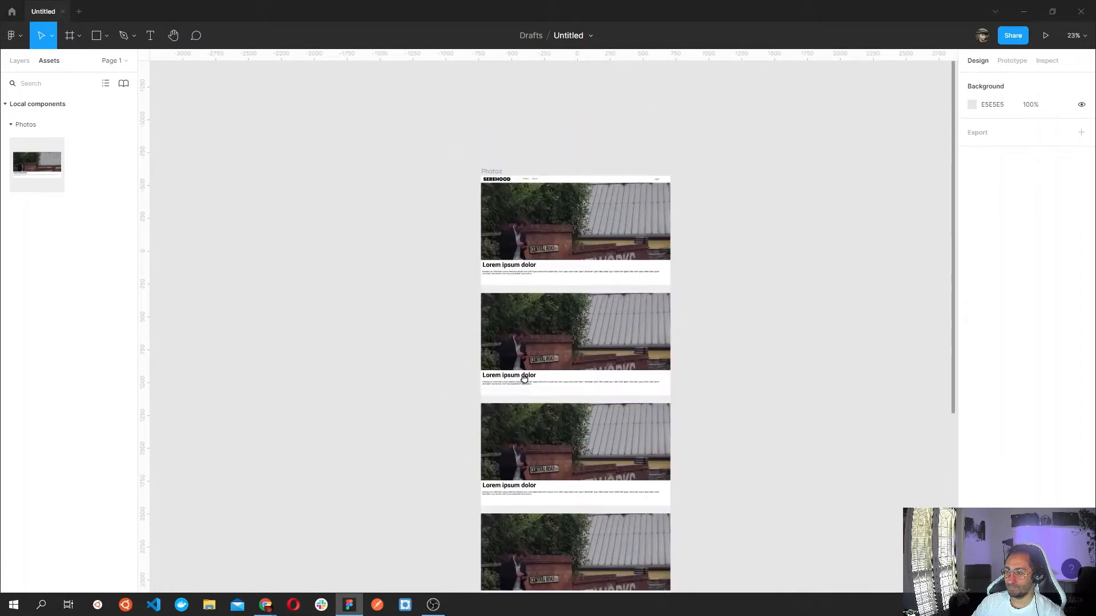
{"action": "left_click", "coordinate": [492, 222]}
{"action": "scroll", "coordinate": [586, 456], "scroll_direction": "down", "scroll_amount": 5}
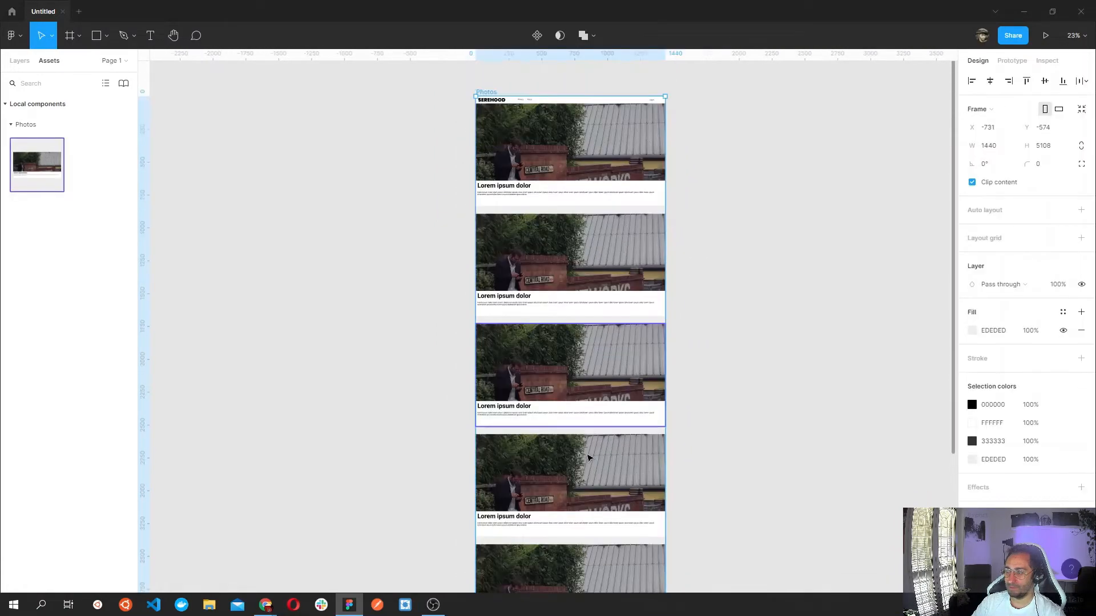
{"action": "scroll", "coordinate": [588, 513], "scroll_direction": "down", "scroll_amount": 3}
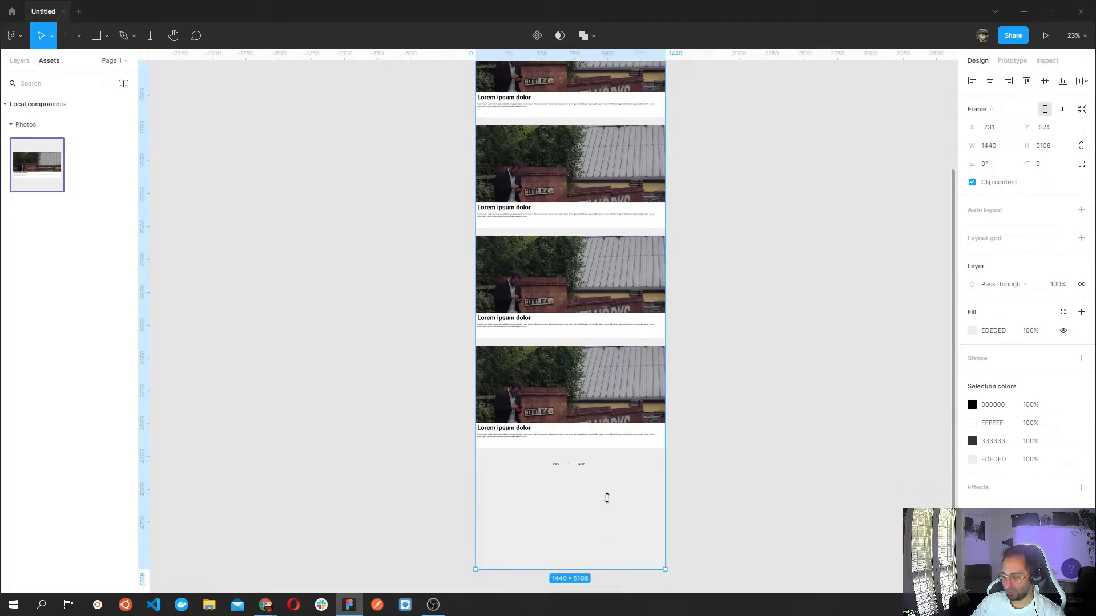
{"action": "left_click_drag", "start_coordinate": [607, 498], "coordinate": [607, 475]}
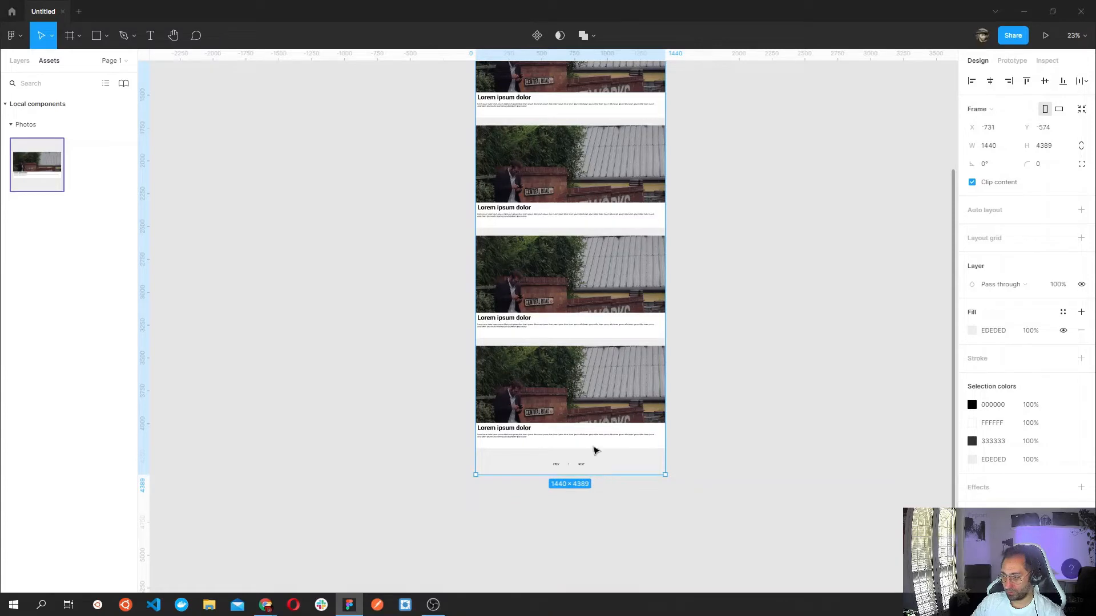
Add a drop shadow to the main Photo_card component at the top of the Photos page.
{"action": "scroll", "coordinate": [572, 294], "scroll_direction": "up", "scroll_amount": 5}
{"action": "left_click", "coordinate": [41, 169]}
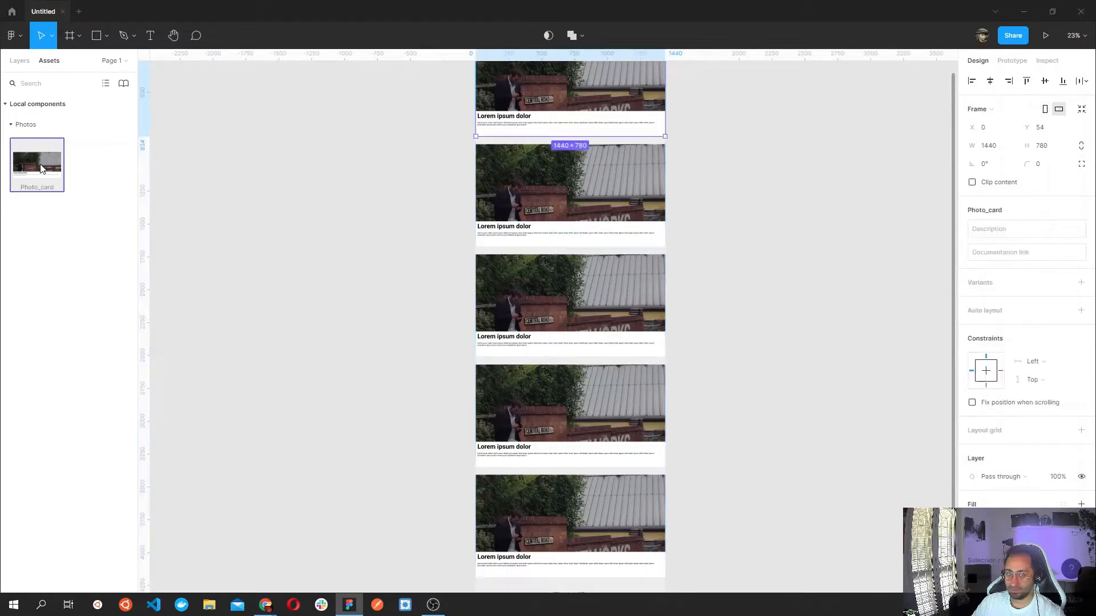
{"action": "scroll", "coordinate": [552, 228], "scroll_direction": "up", "scroll_amount": 5}
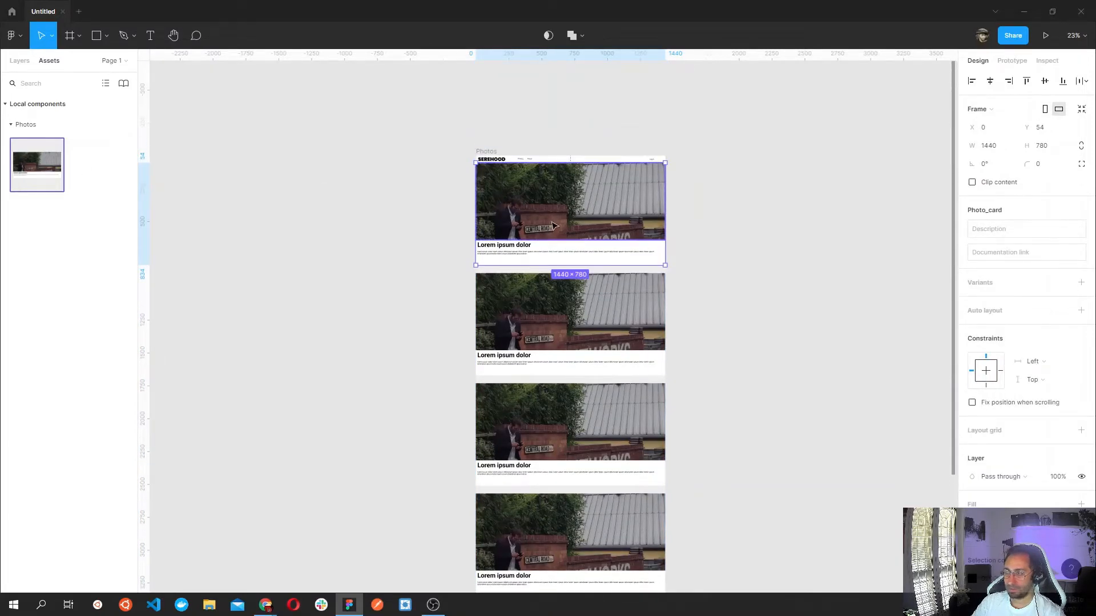
{"action": "scroll", "coordinate": [553, 225], "scroll_direction": "up", "scroll_amount": 3, "text": "ctrl"}
{"action": "scroll", "coordinate": [552, 226], "scroll_direction": "up", "scroll_amount": 4, "text": "ctrl"}
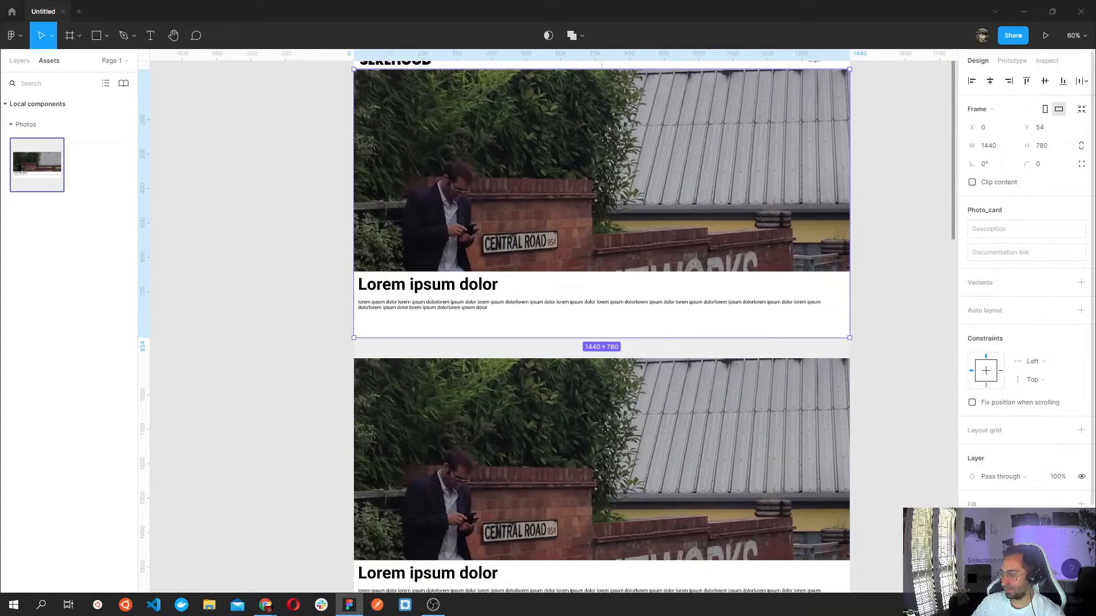
{"action": "scroll", "coordinate": [999, 530], "scroll_direction": "down", "scroll_amount": 3}
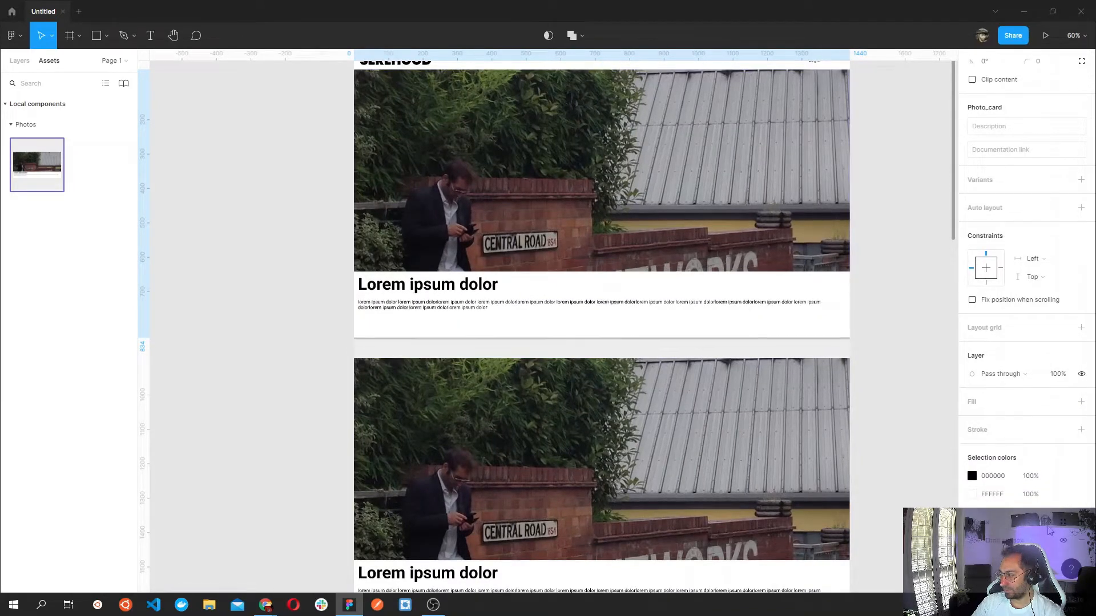
{"action": "left_click", "coordinate": [941, 421]}
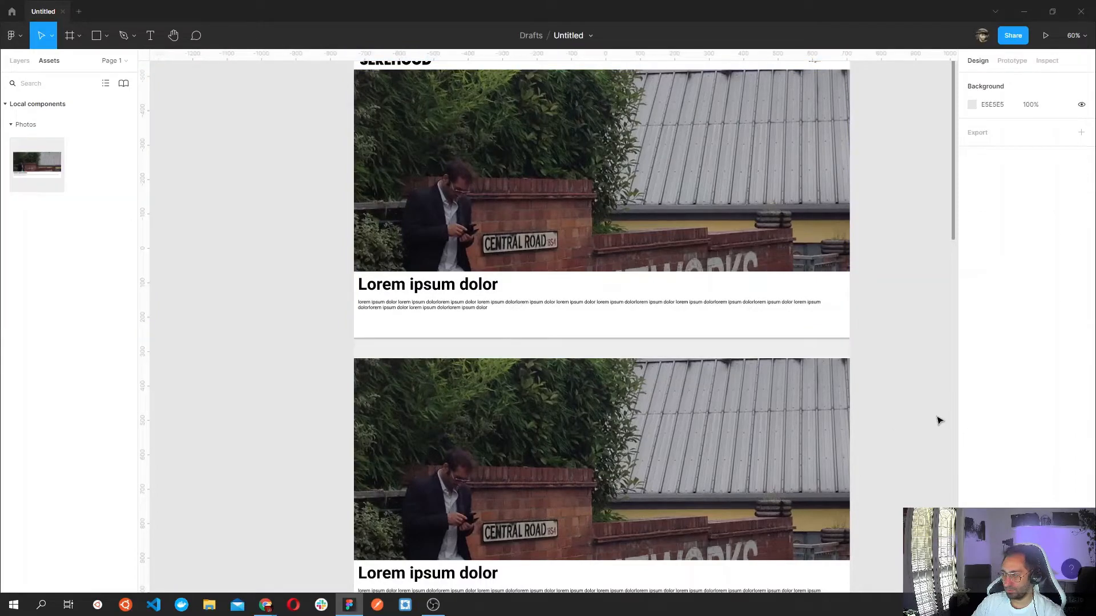
Check the shadow on each photo card instance down to the pagination at the end of the page.
{"action": "scroll", "coordinate": [795, 399], "scroll_direction": "up", "scroll_amount": 2}
{"action": "scroll", "coordinate": [807, 419], "scroll_direction": "down", "scroll_amount": 5}
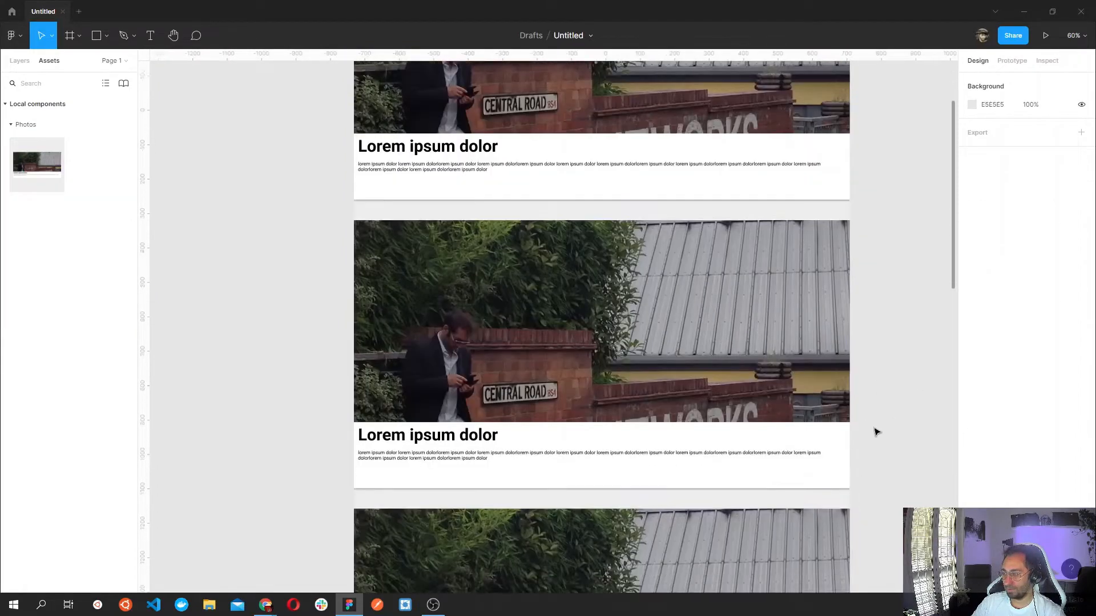
{"action": "scroll", "coordinate": [877, 432], "scroll_direction": "down", "scroll_amount": 6}
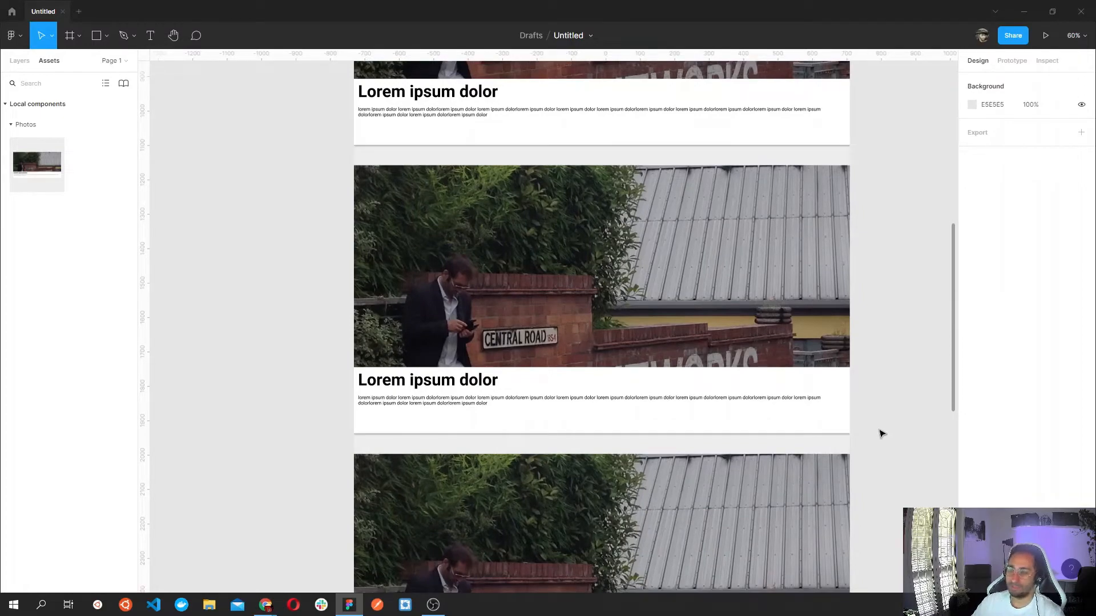
{"action": "scroll", "coordinate": [882, 436], "scroll_direction": "down", "scroll_amount": 7}
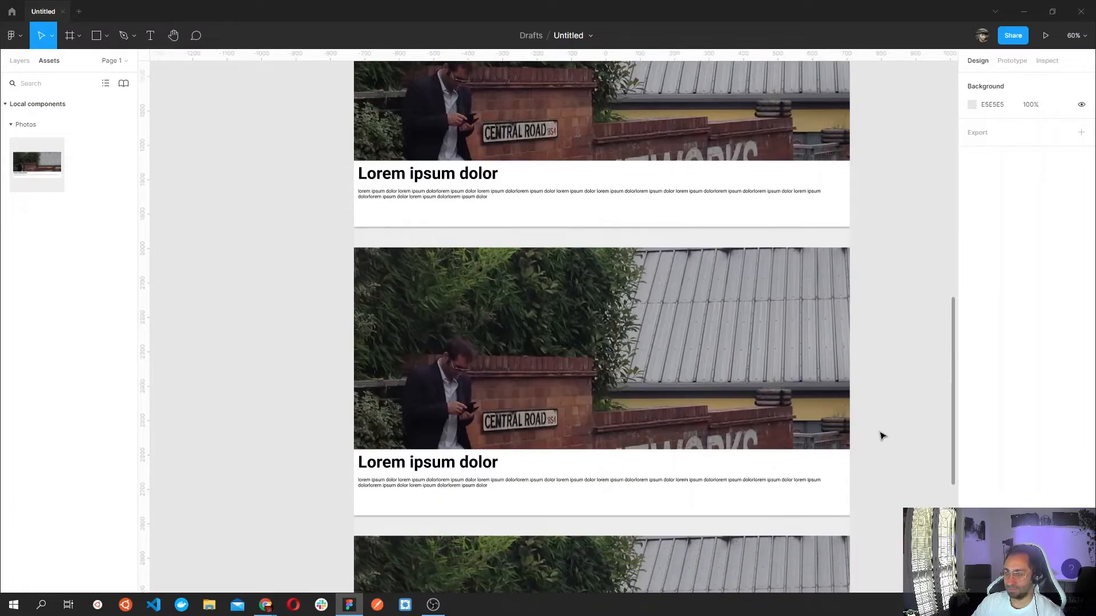
{"action": "scroll", "coordinate": [881, 435], "scroll_direction": "down", "scroll_amount": 4}
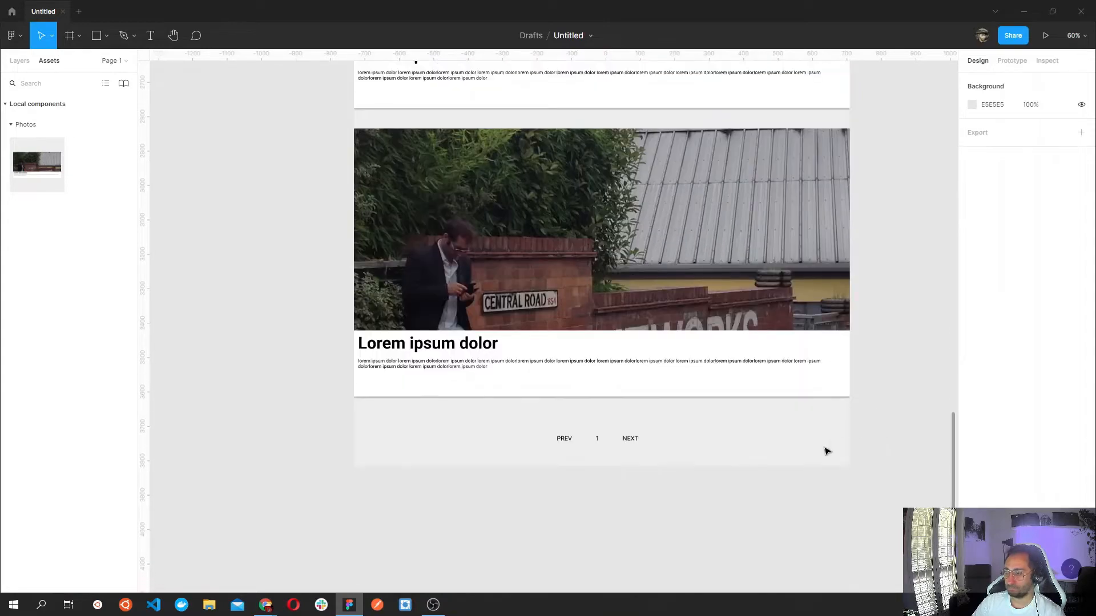
{"action": "scroll", "coordinate": [892, 490], "scroll_direction": "up", "scroll_amount": 12}
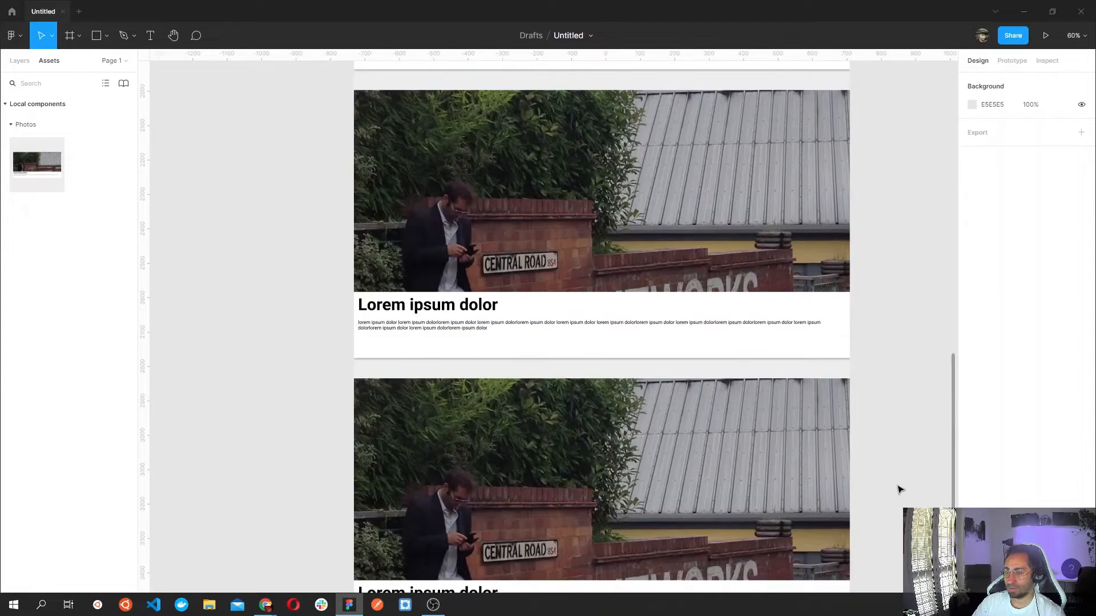
{"action": "scroll", "coordinate": [898, 489], "scroll_direction": "up", "scroll_amount": 8}
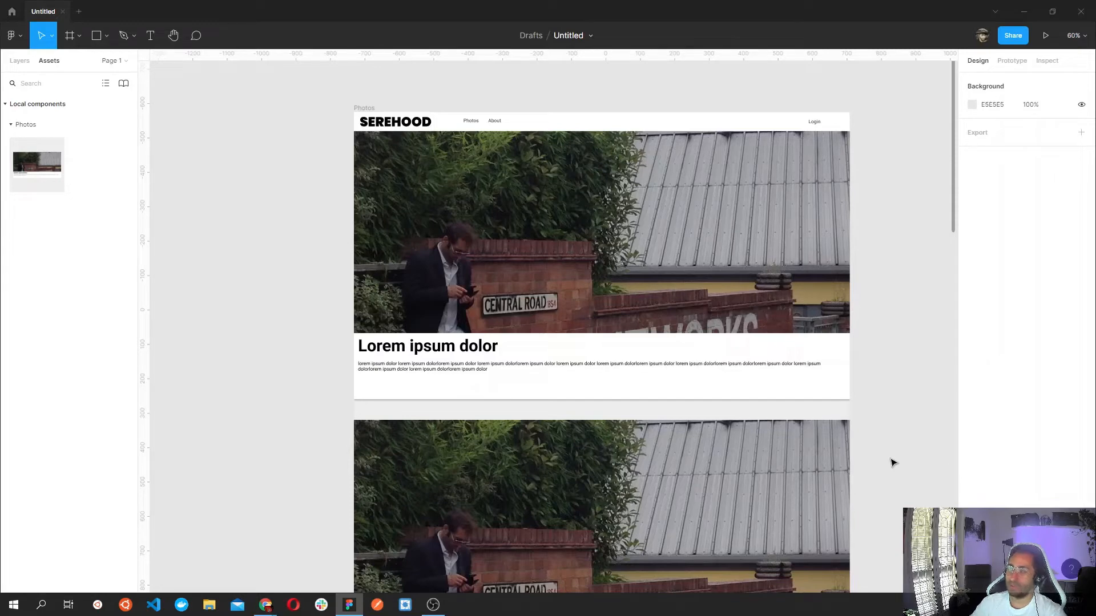
{"action": "scroll", "coordinate": [257, 387], "scroll_direction": "down", "scroll_amount": 3}
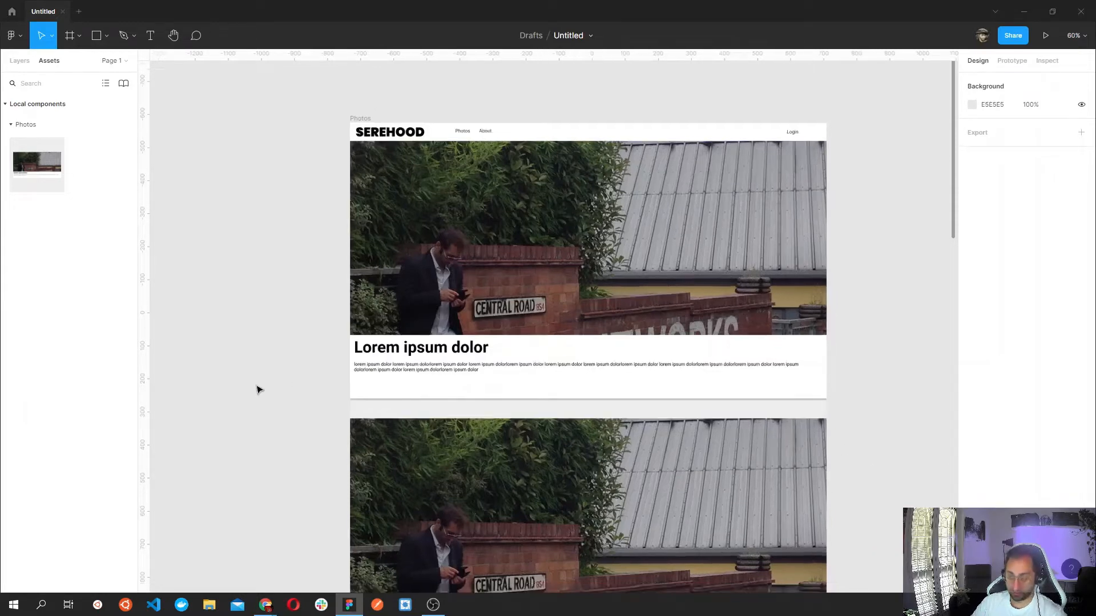
{"action": "left_click_drag", "start_coordinate": [279, 384], "coordinate": [620, 324]}
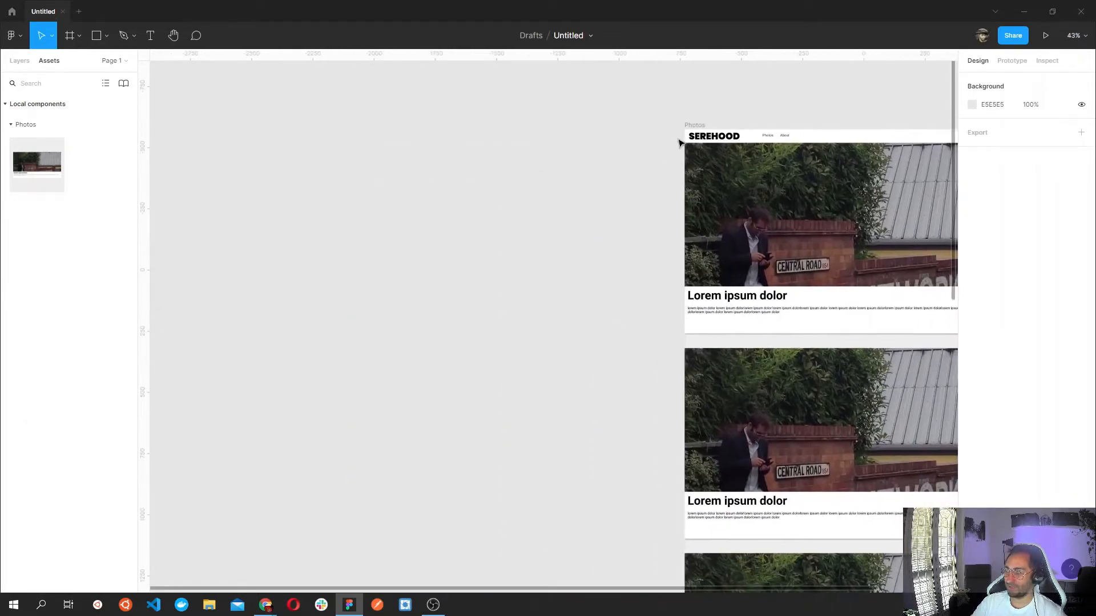
{"action": "left_click", "coordinate": [696, 125]}
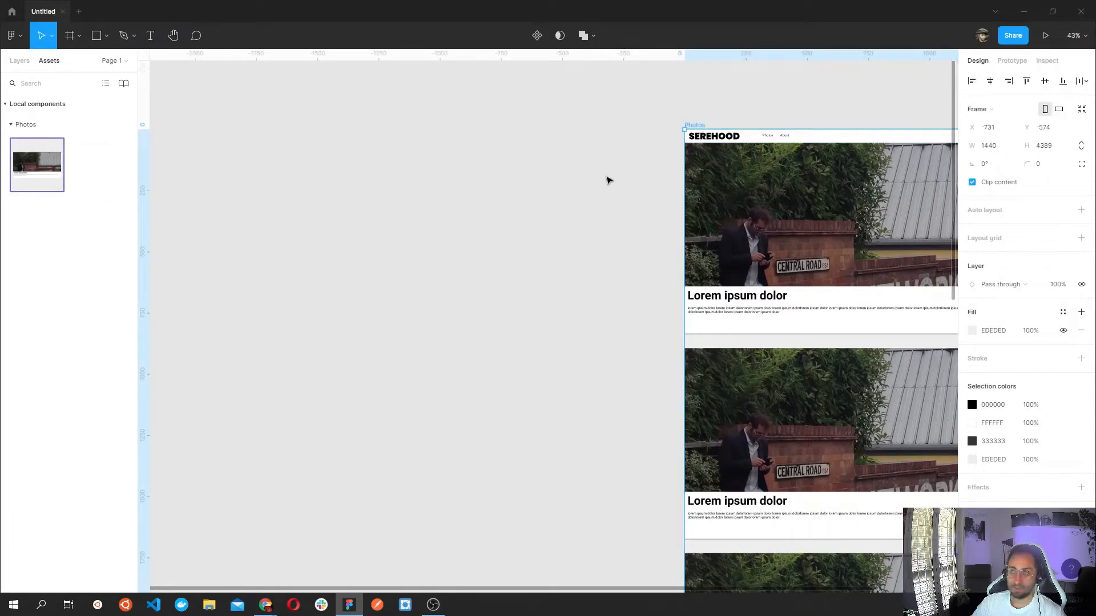
{"action": "left_click", "coordinate": [70, 37]}
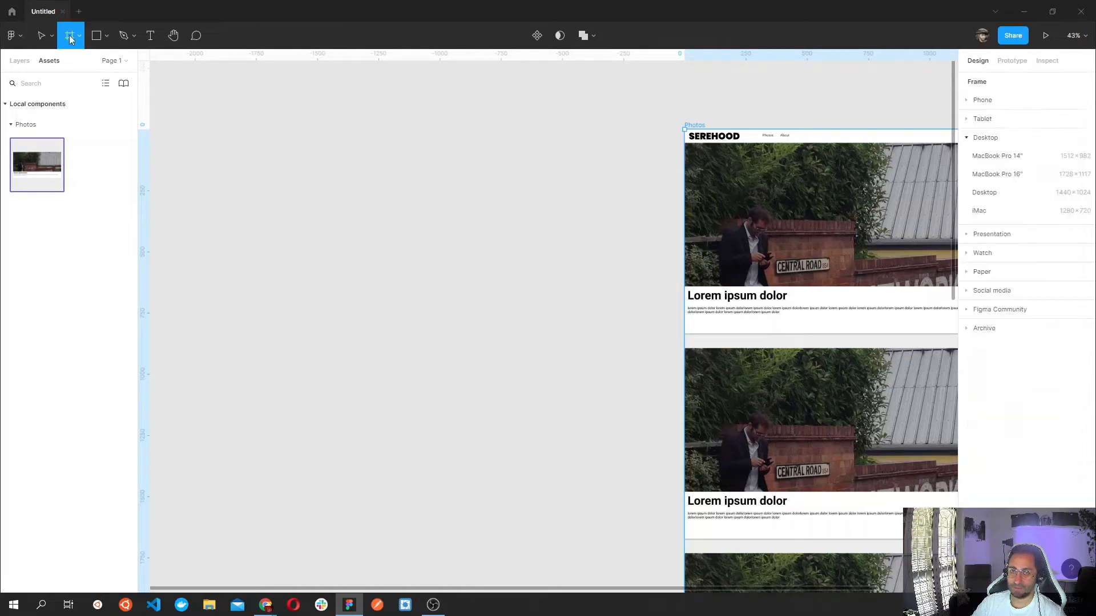
{"action": "left_click", "coordinate": [242, 160]}
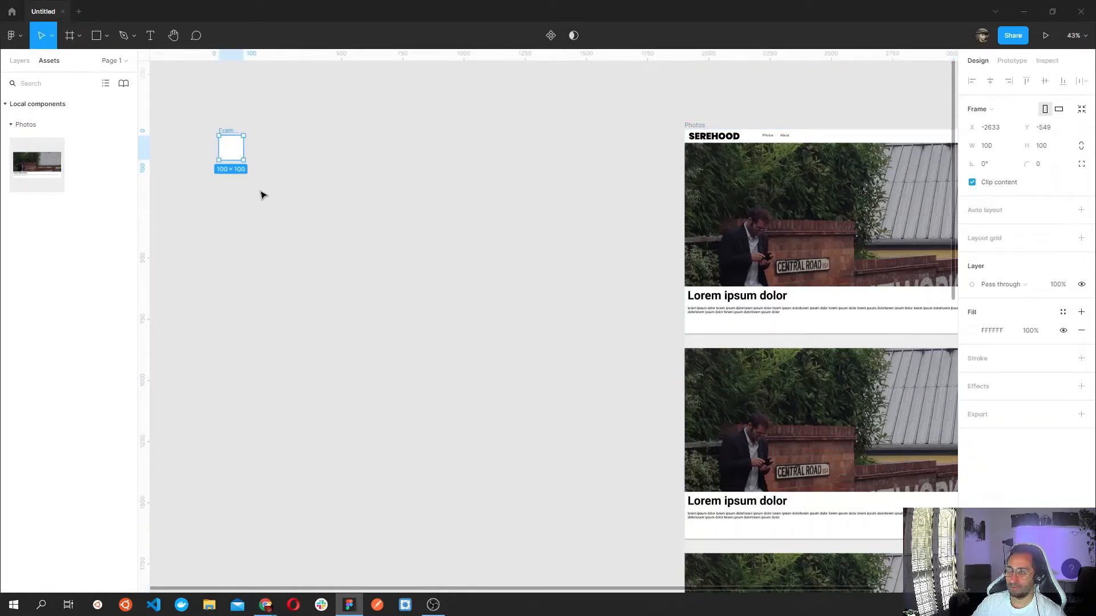
{"action": "key", "text": "ctrl+z"}
Add a Desktop preset frame of 1440 × 1024 and place it to the left of the Photos frame, aligned with its top edge.
{"action": "left_click", "coordinate": [68, 36]}
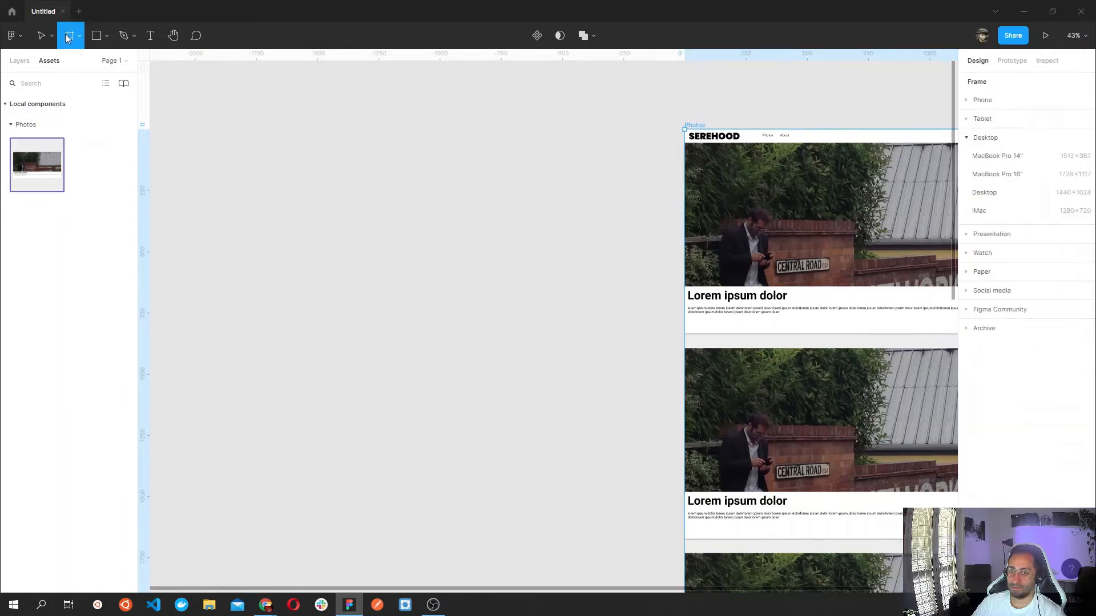
{"action": "left_click", "coordinate": [992, 194]}
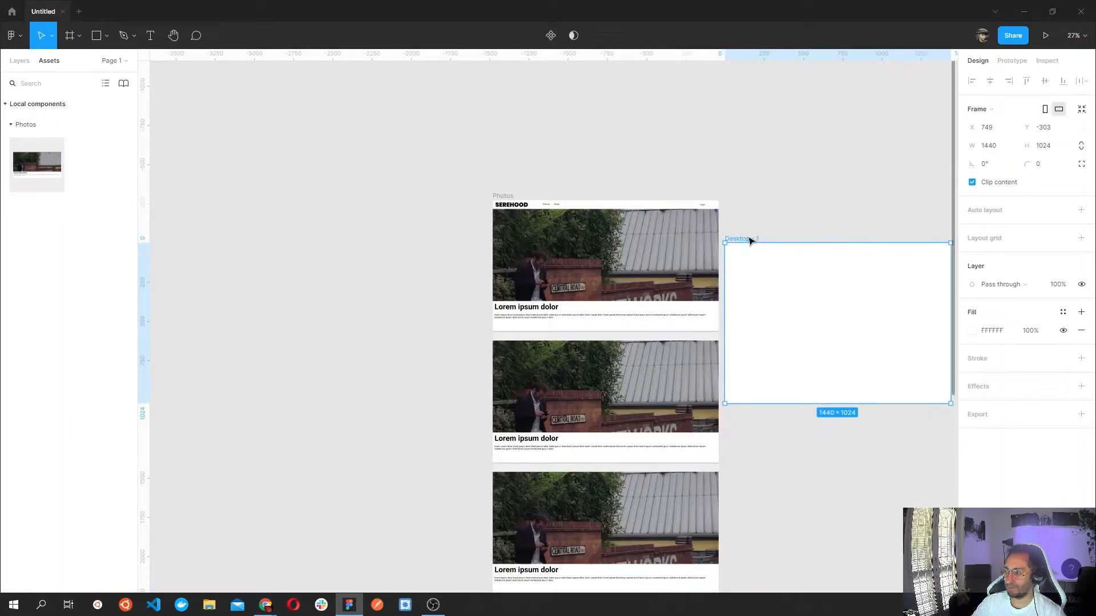
{"action": "left_click_drag", "start_coordinate": [751, 240], "coordinate": [199, 198]}
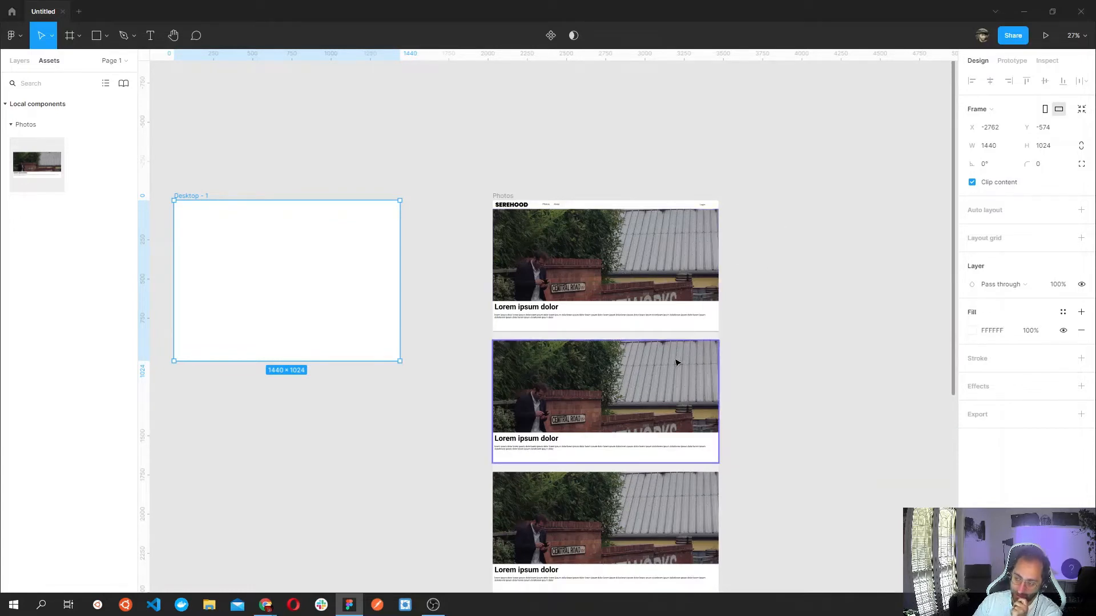
Rename the new empty desktop frame as Dashboard.
{"action": "scroll", "coordinate": [745, 381], "scroll_direction": "down", "scroll_amount": 1}
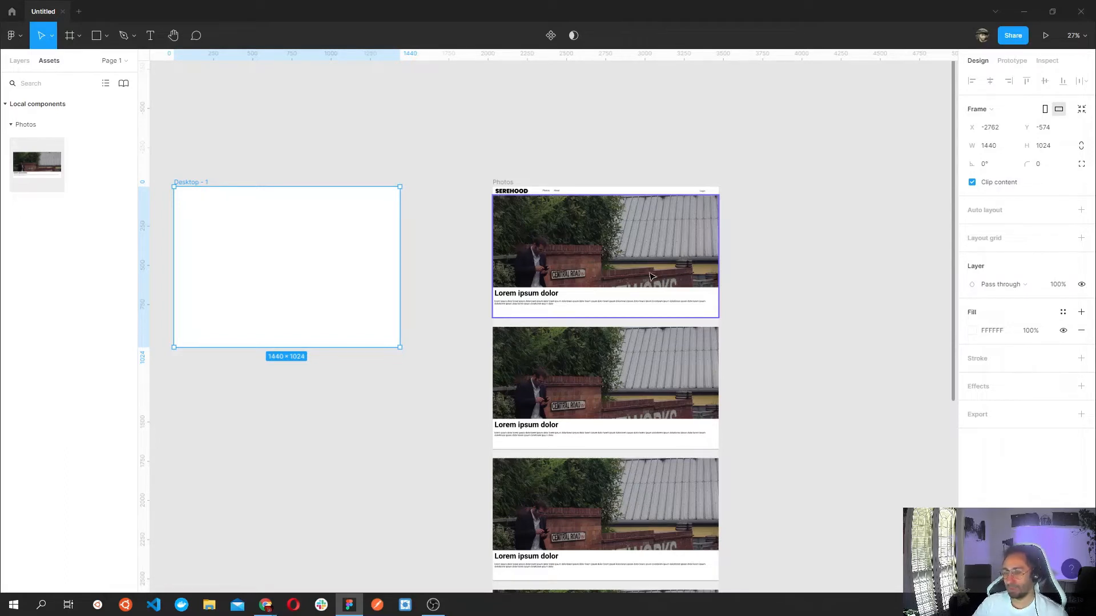
{"action": "left_click_drag", "start_coordinate": [483, 308], "coordinate": [578, 301]}
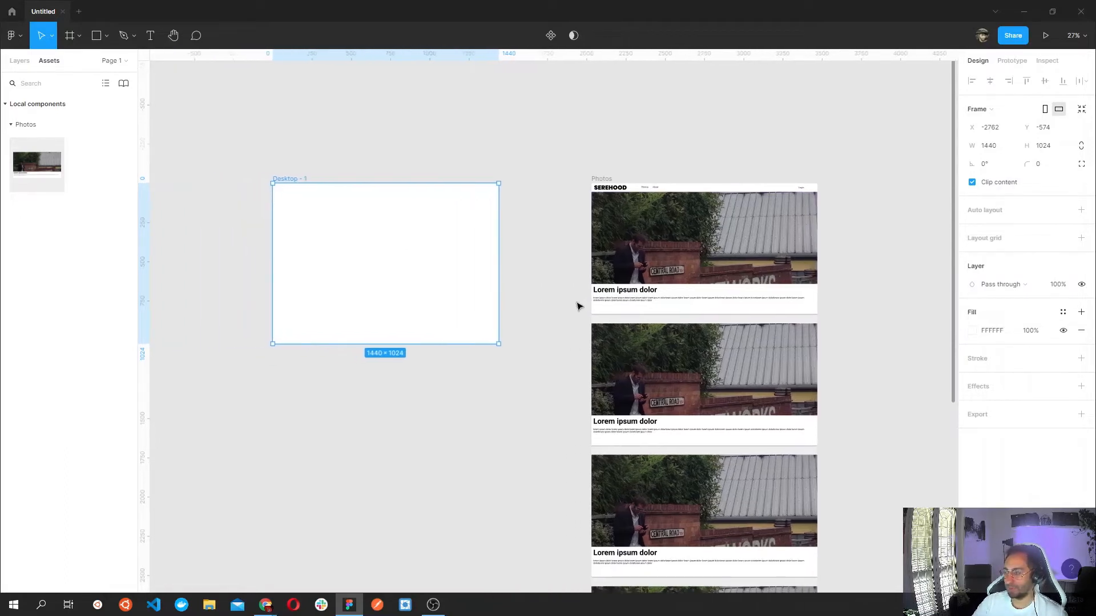
{"action": "scroll", "coordinate": [303, 202], "scroll_direction": "up", "scroll_amount": 1}
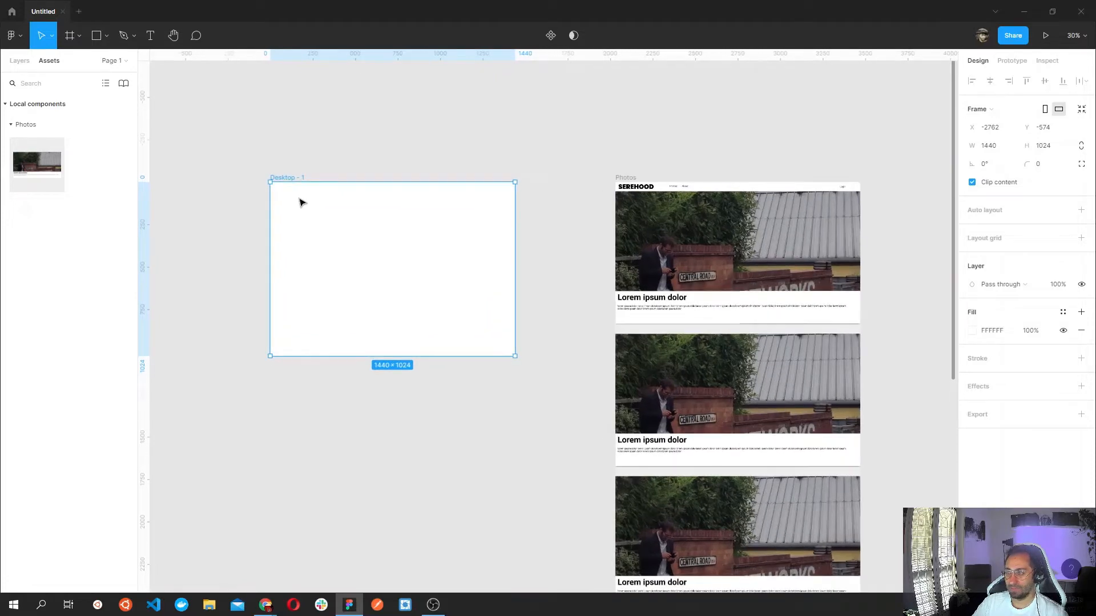
{"action": "scroll", "coordinate": [283, 183], "scroll_direction": "up", "scroll_amount": 1}
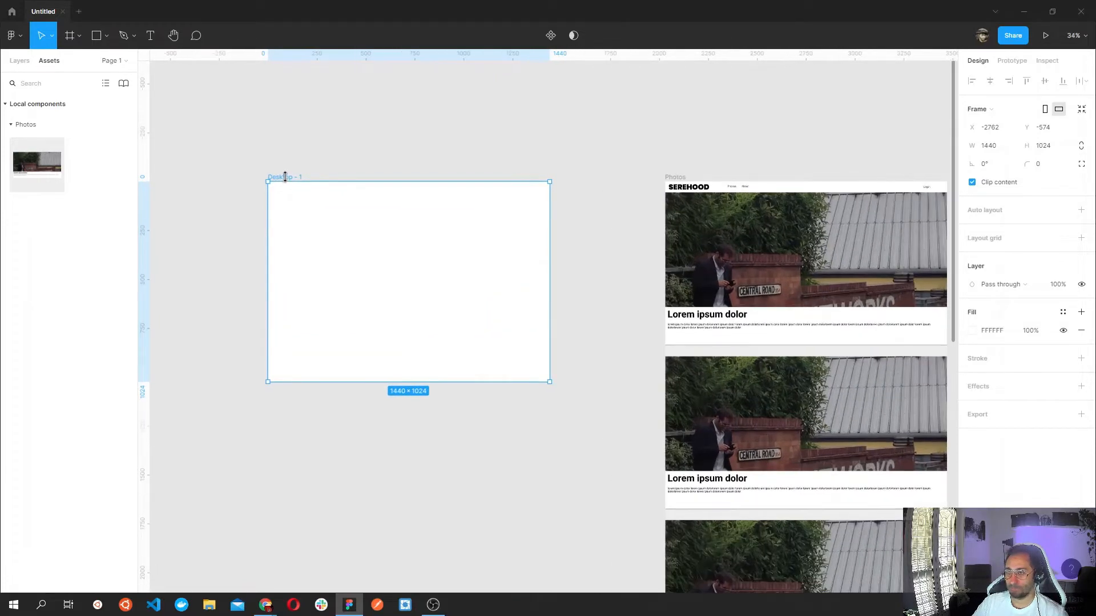
{"action": "double_click", "coordinate": [286, 177]}
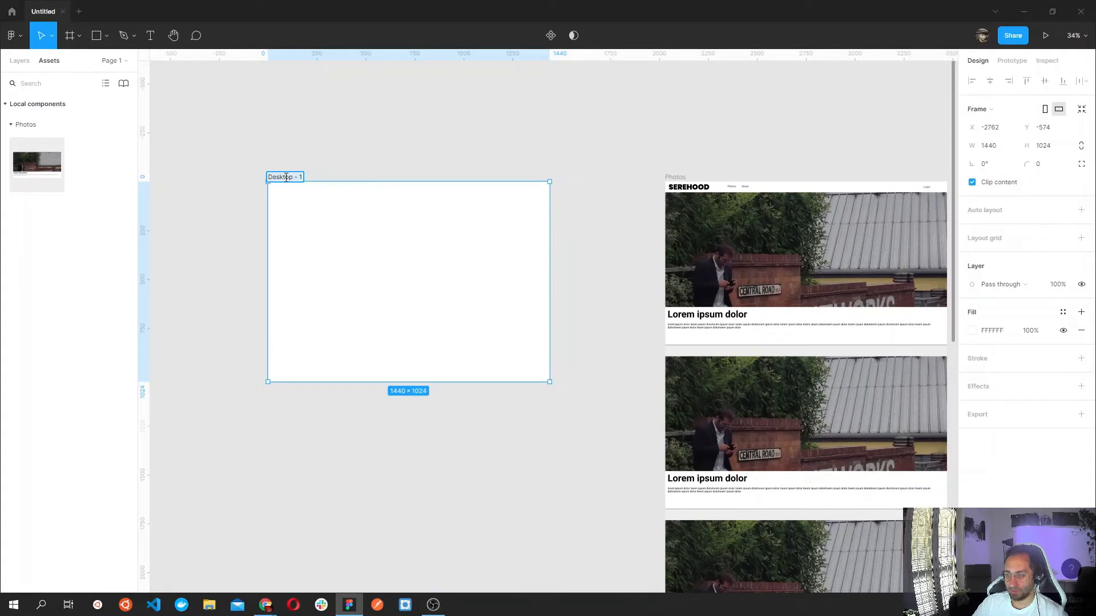
{"action": "key", "text": "ctrl+a"}
{"action": "type", "text": "Dash"}
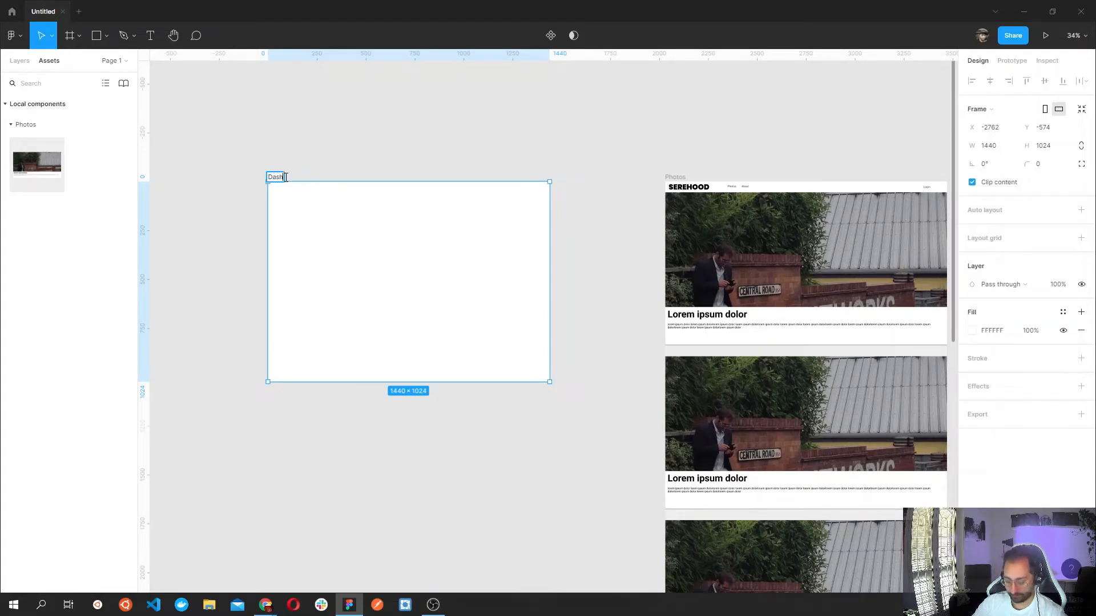
{"action": "type", "text": "board"}
{"action": "key", "text": "Return"}
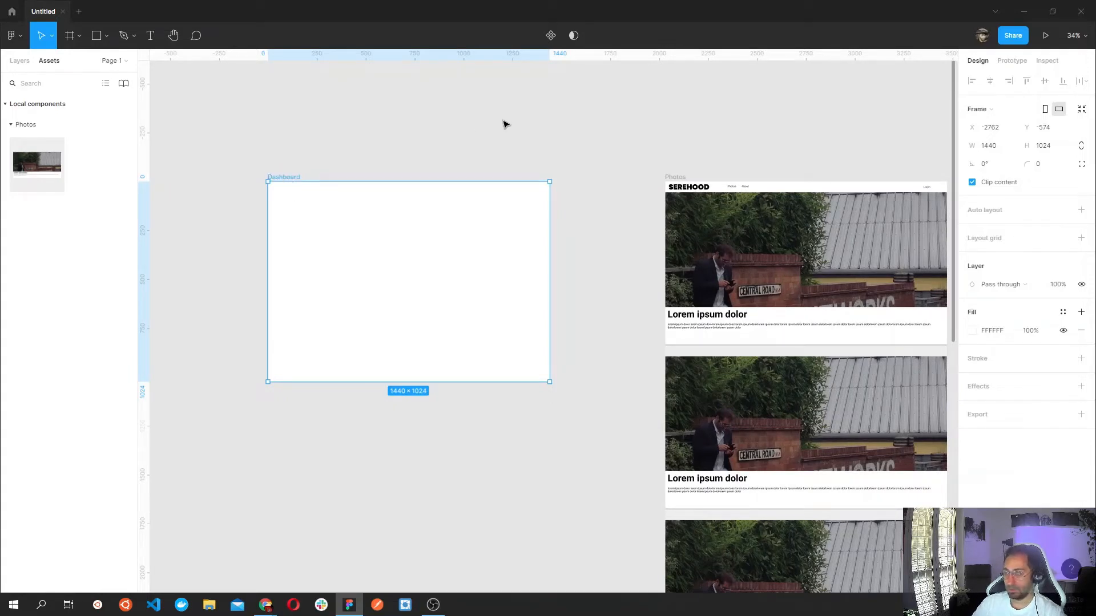
{"action": "left_click", "coordinate": [590, 107]}
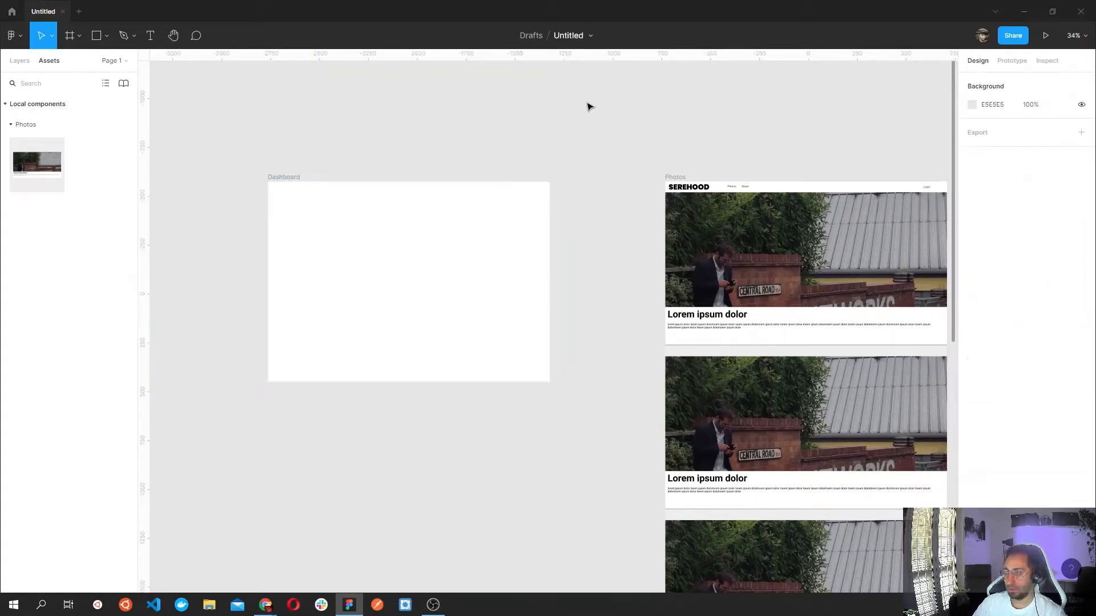
Turn the SEREHOOD header of the Photos page, including its background and the Photos, About and Login texts, into a component.
{"action": "left_click", "coordinate": [674, 181]}
{"action": "left_click_drag", "start_coordinate": [615, 235], "coordinate": [569, 228]}
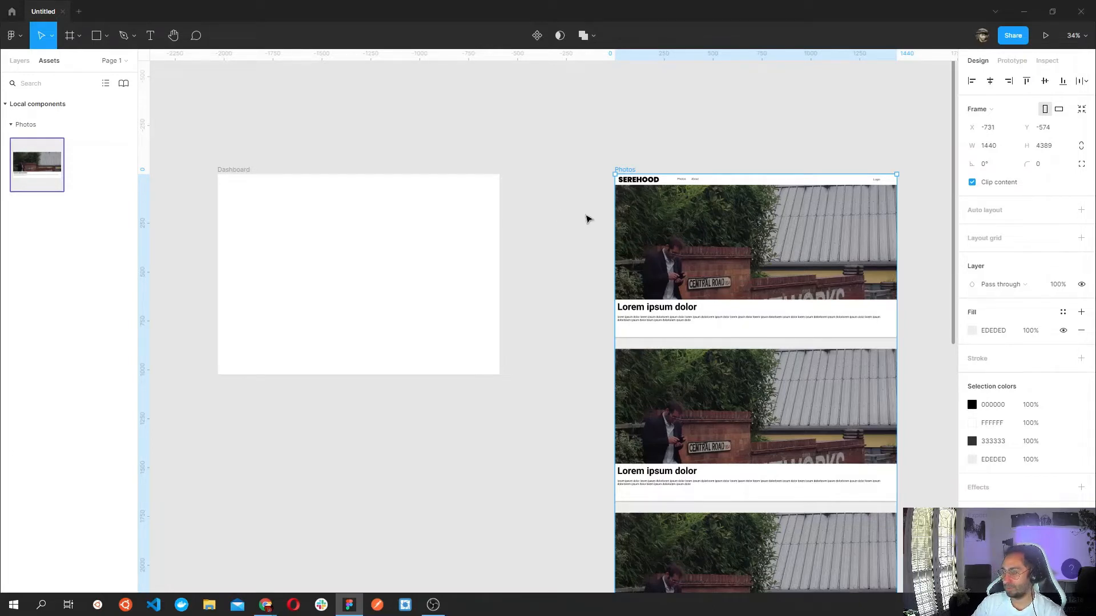
{"action": "scroll", "coordinate": [754, 201], "scroll_direction": "up", "scroll_amount": 5}
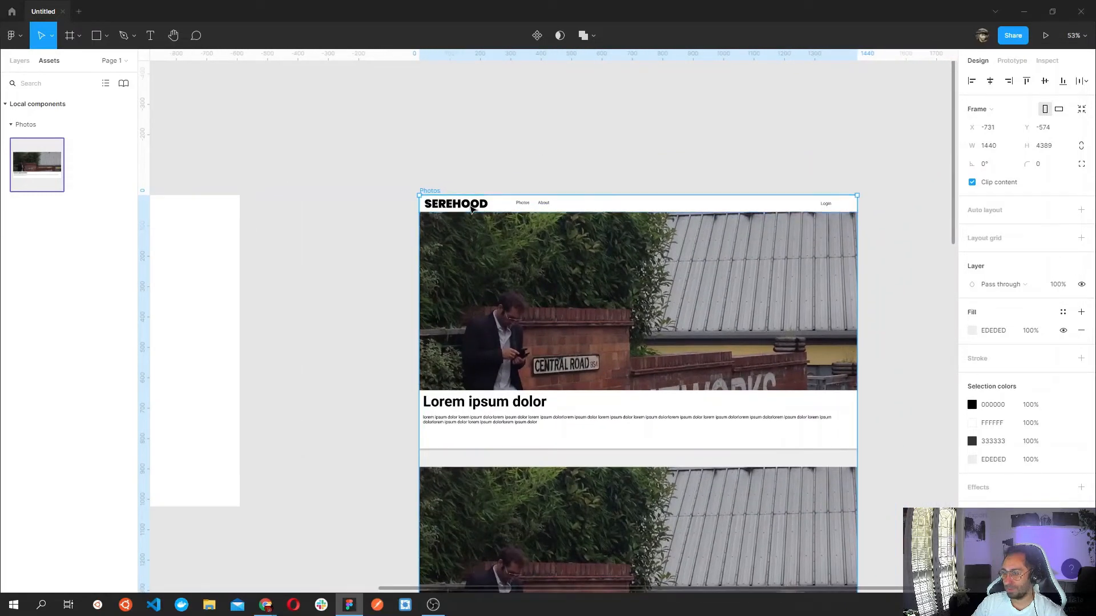
{"action": "left_click", "coordinate": [529, 210]}
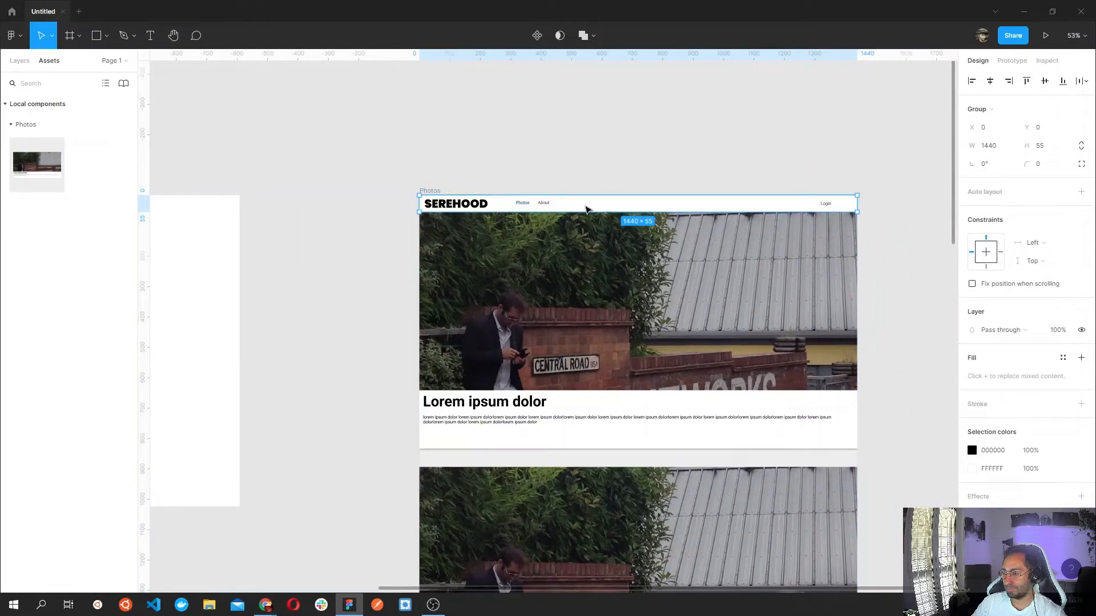
{"action": "left_click_drag", "start_coordinate": [362, 170], "coordinate": [863, 212]}
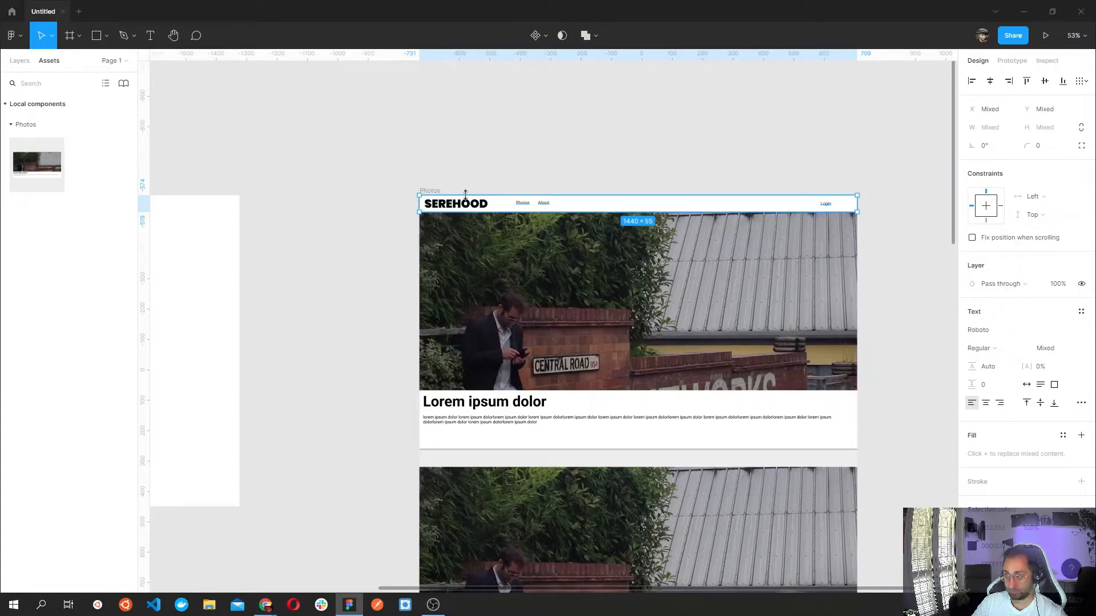
{"action": "right_click", "coordinate": [496, 206]}
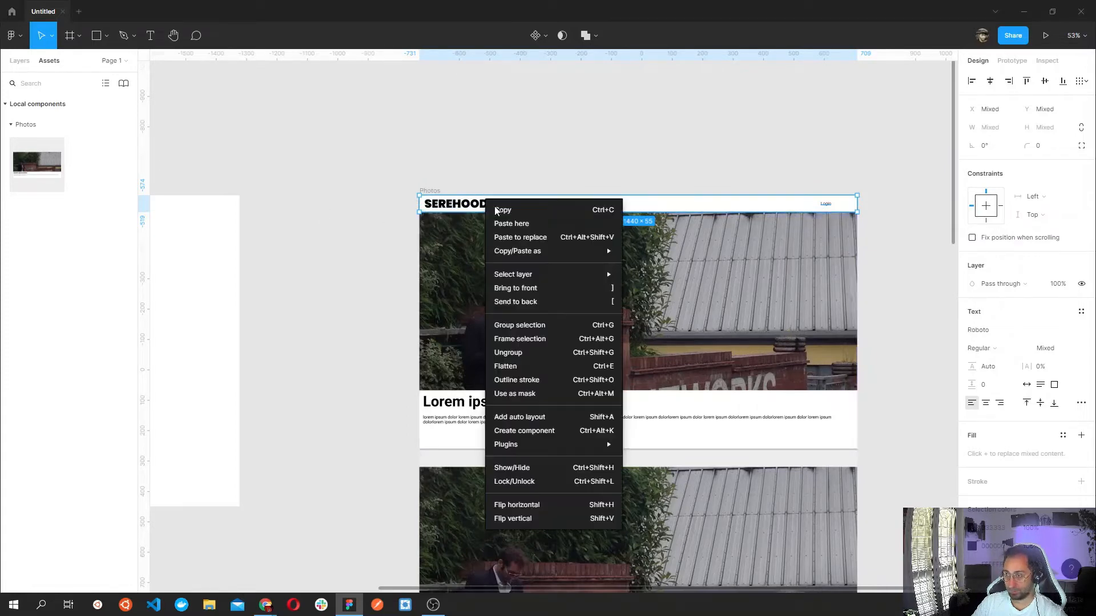
{"action": "left_click", "coordinate": [530, 430]}
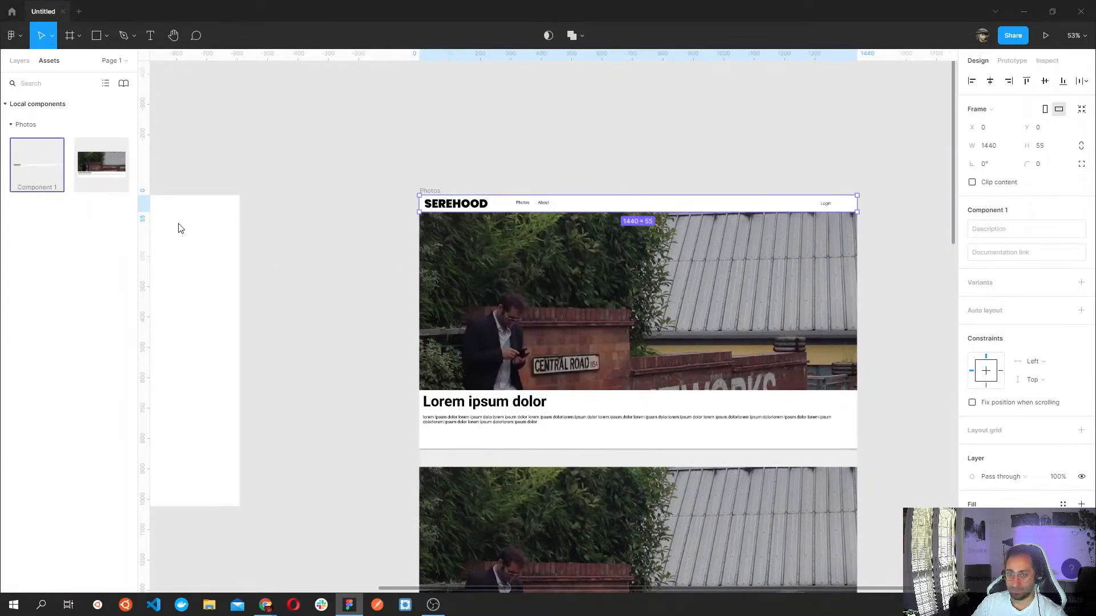
Place a header component instance along the top of the Dashboard frame and draw a rectangle about 276 × 437 below its SEREHOOD logo.
{"action": "left_click_drag", "start_coordinate": [310, 252], "coordinate": [755, 274]}
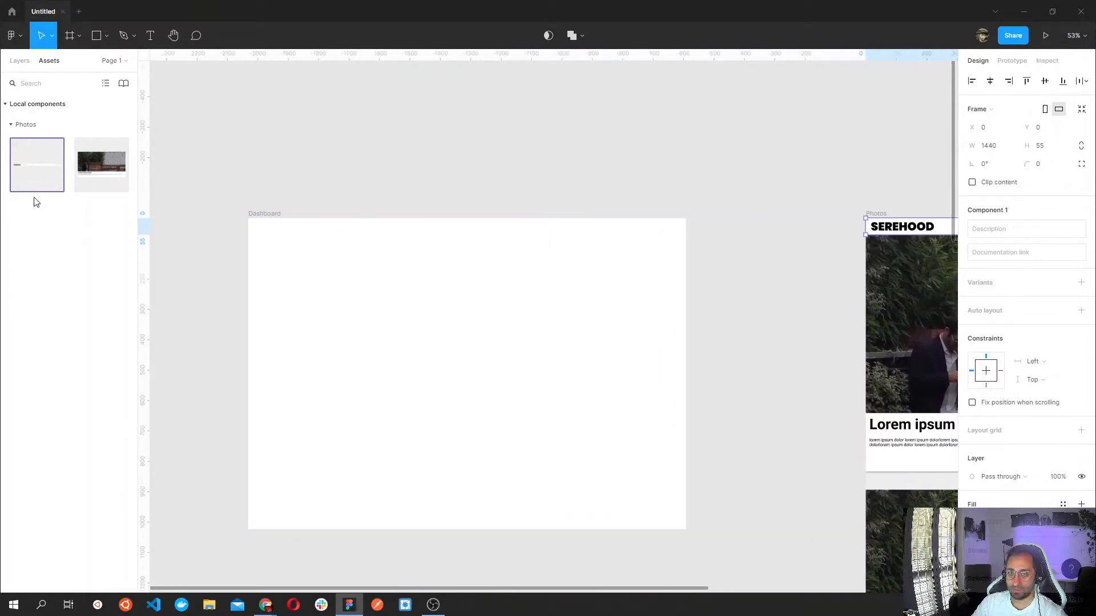
{"action": "left_click_drag", "start_coordinate": [29, 182], "coordinate": [333, 250]}
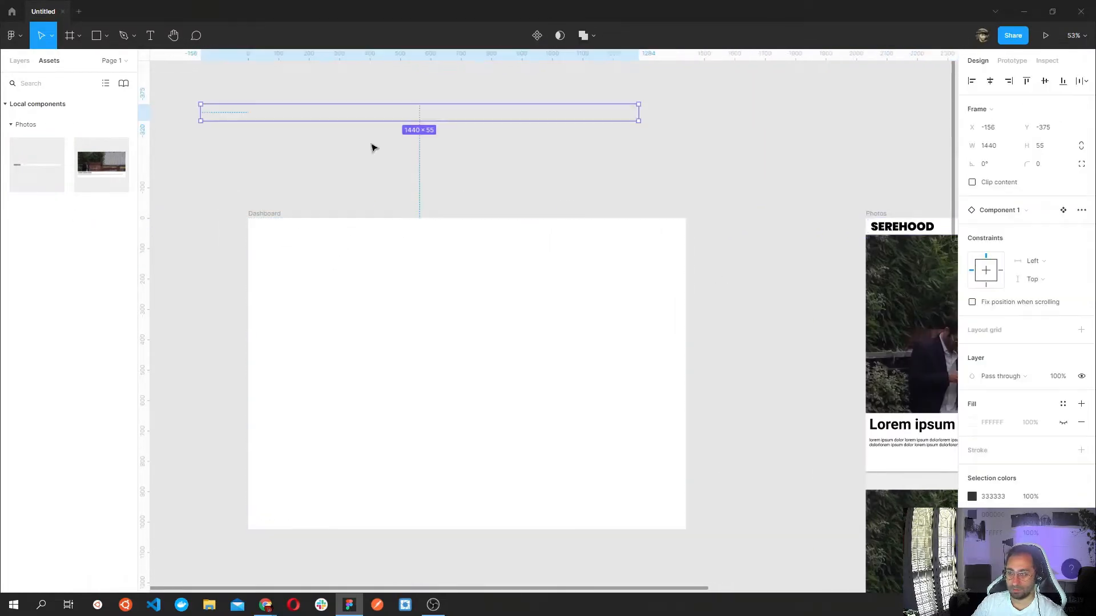
{"action": "left_click_drag", "start_coordinate": [325, 117], "coordinate": [374, 232]}
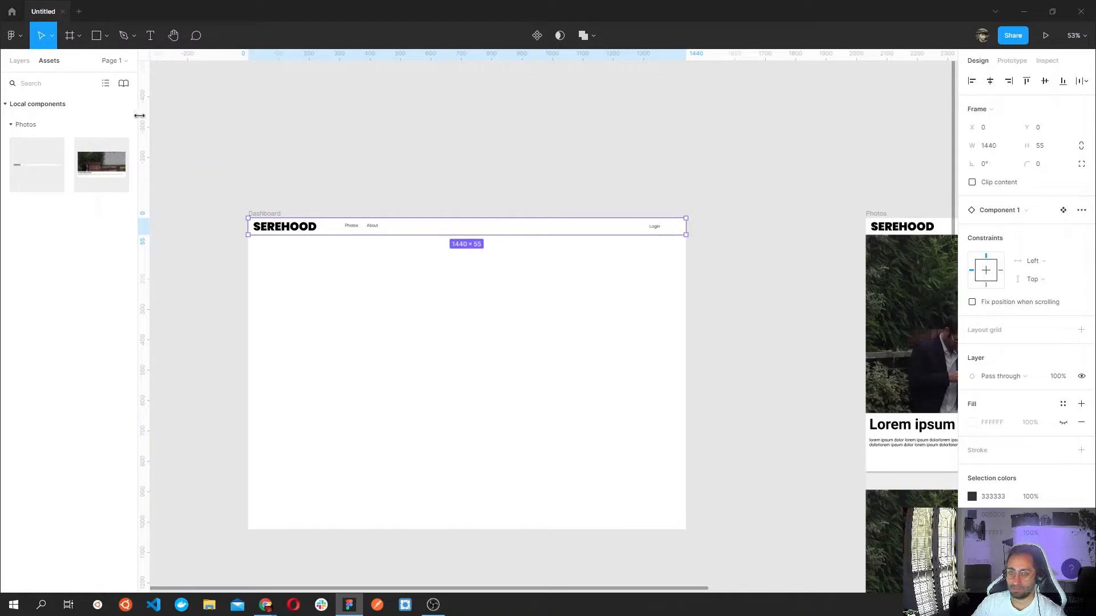
{"action": "left_click", "coordinate": [96, 35]}
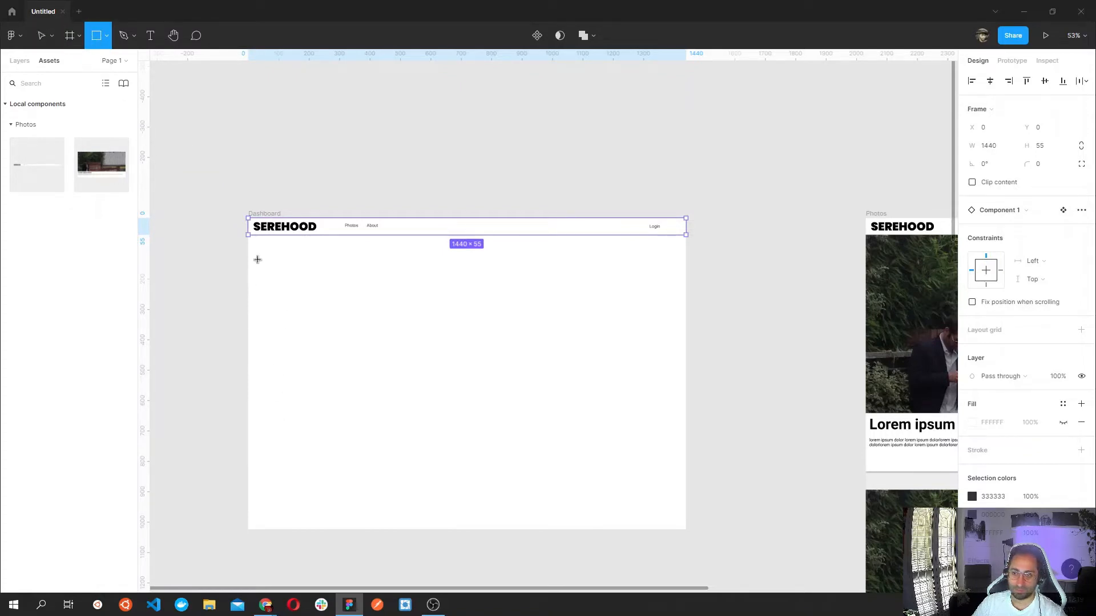
{"action": "mouse_move", "coordinate": [258, 255]}
{"action": "left_mouse_down"}
{"action": "mouse_move", "coordinate": [325, 382]}
{"action": "mouse_move", "coordinate": [342, 388]}
{"action": "left_mouse_up"}
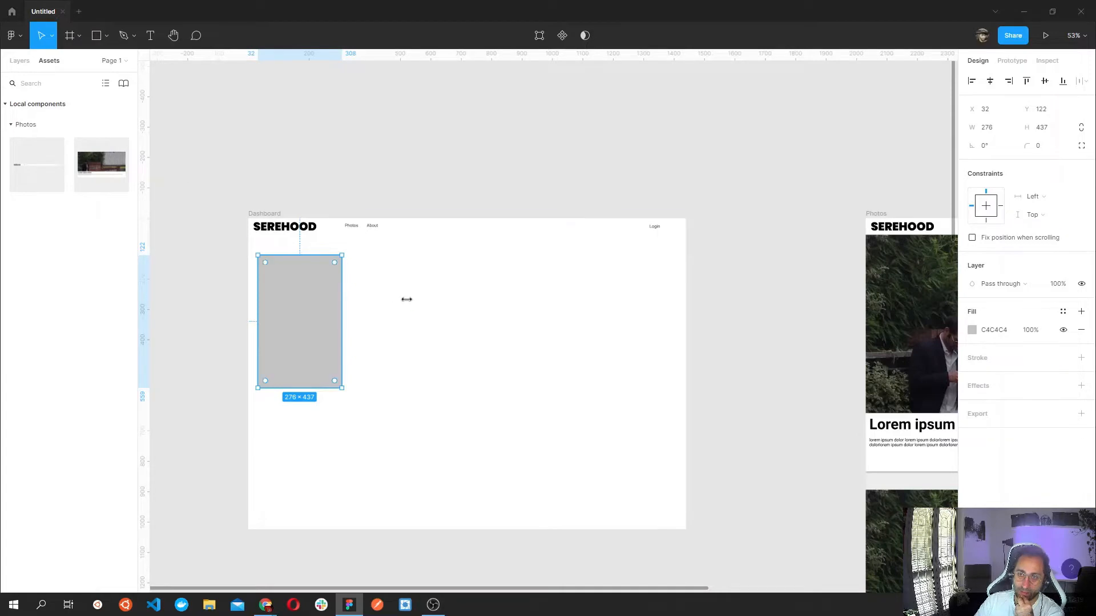
Browse the plugins in the Figma Community and search it for "tables".
{"action": "right_click", "coordinate": [406, 258]}
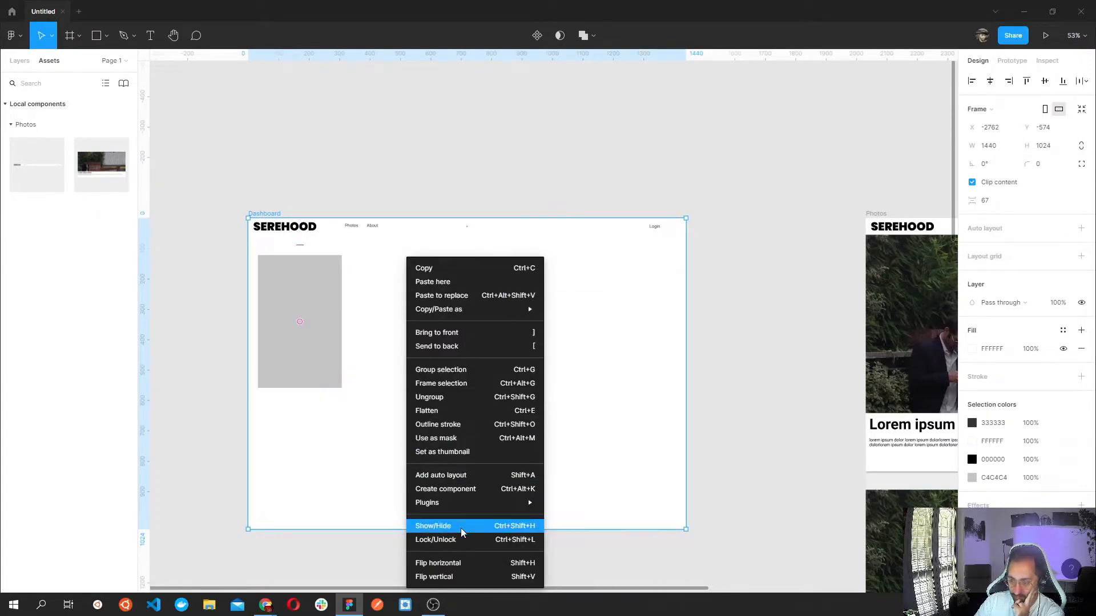
{"action": "mouse_move", "coordinate": [466, 502]}
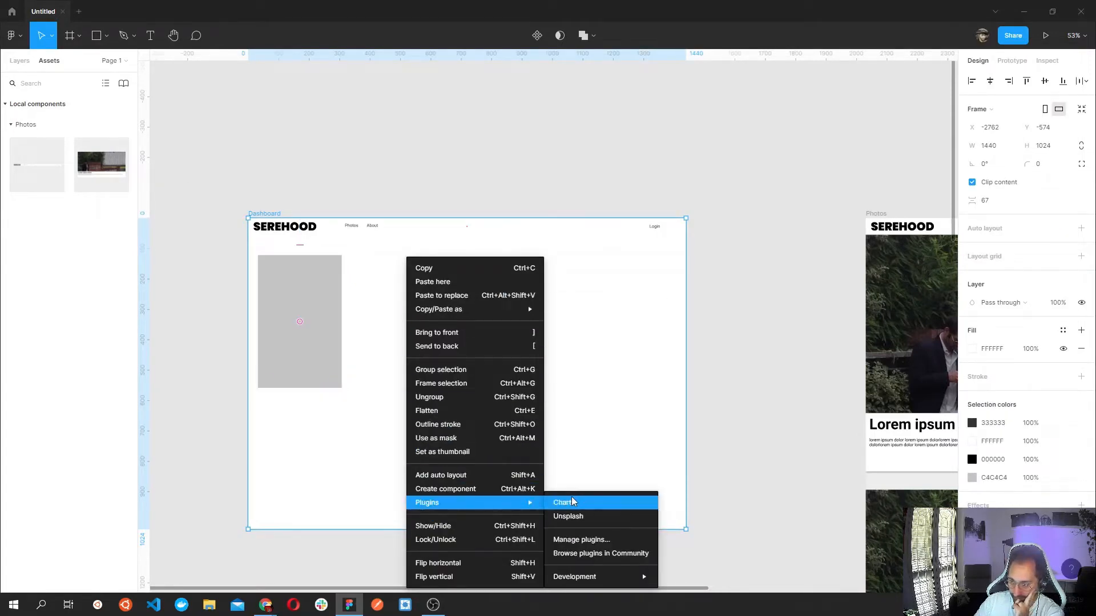
{"action": "mouse_move", "coordinate": [595, 582]}
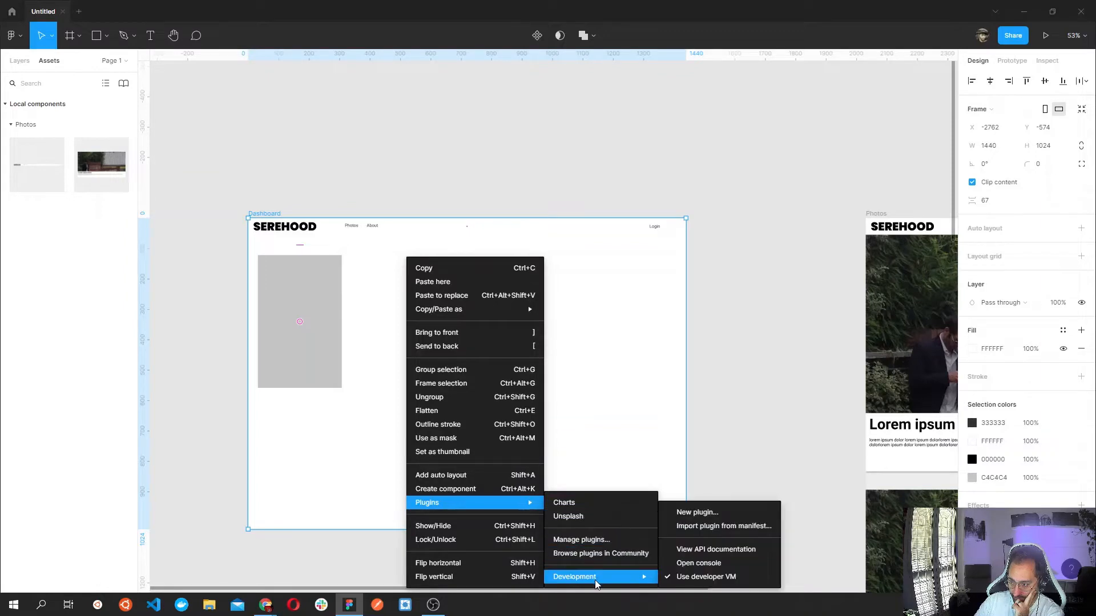
{"action": "left_click", "coordinate": [600, 554]}
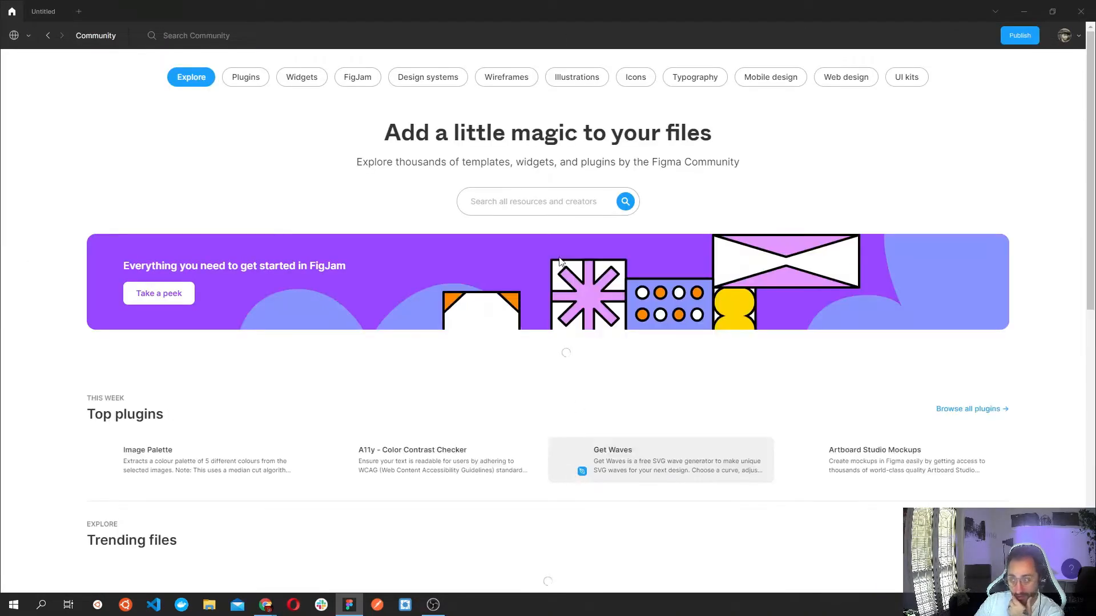
{"action": "left_click", "coordinate": [526, 204]}
{"action": "type", "text": "tables"}
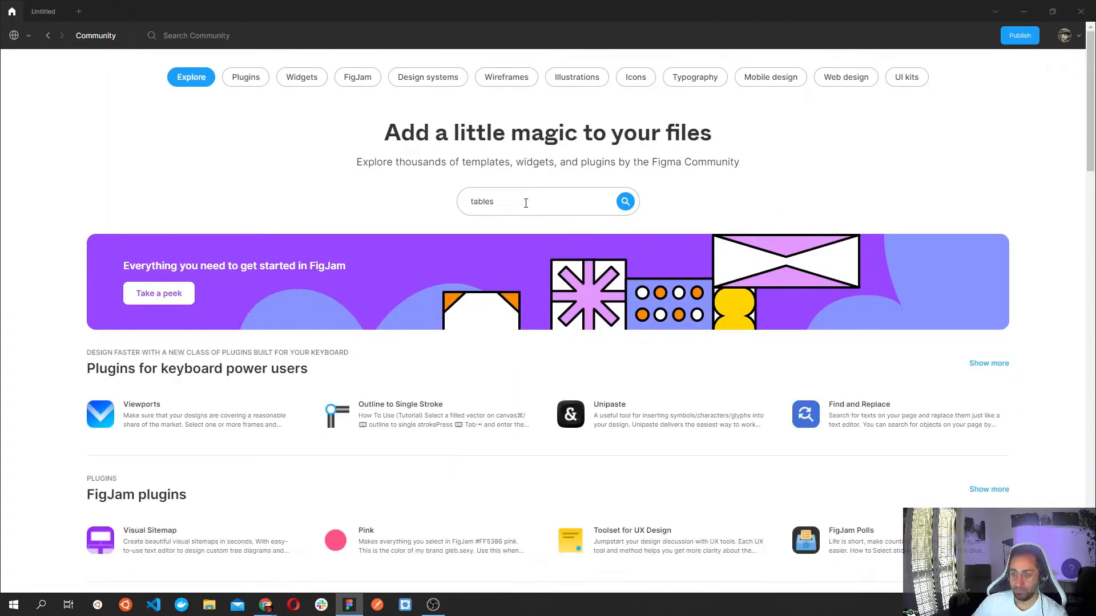
{"action": "key", "text": "Return"}
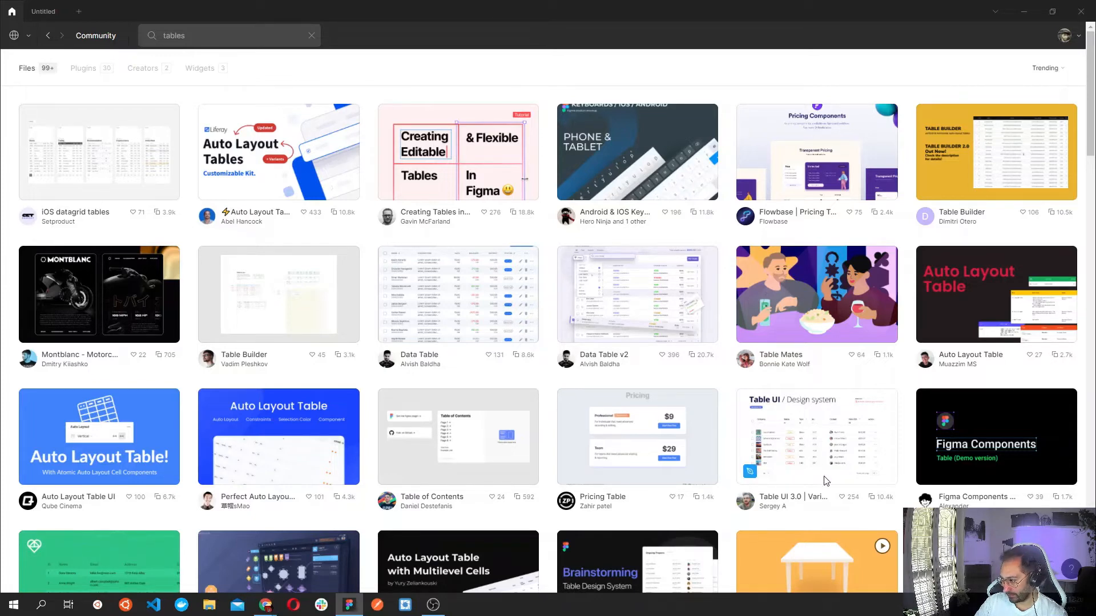
Open the Table UI 3.0 | Variants Update community file, preview its design and duplicate it to the drafts.
{"action": "left_click", "coordinate": [812, 455]}
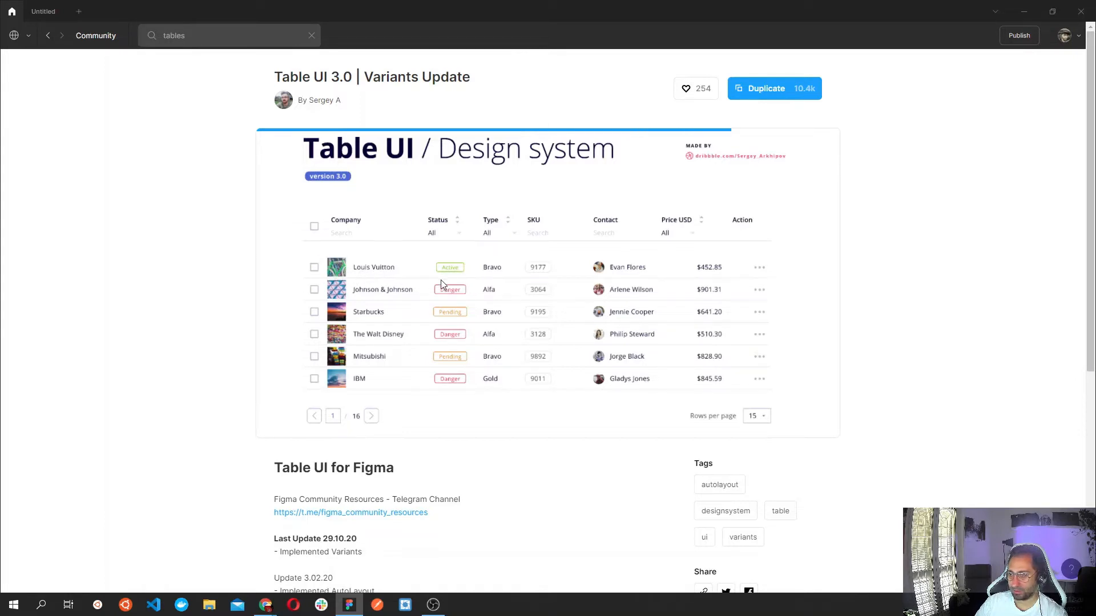
{"action": "left_click", "coordinate": [458, 224]}
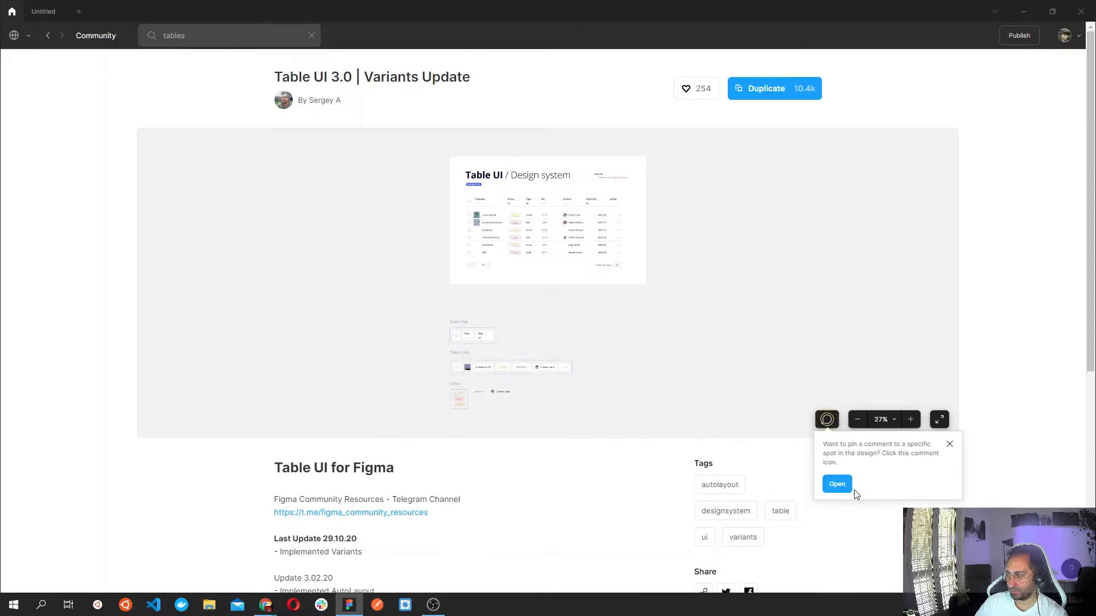
{"action": "left_click", "coordinate": [950, 444]}
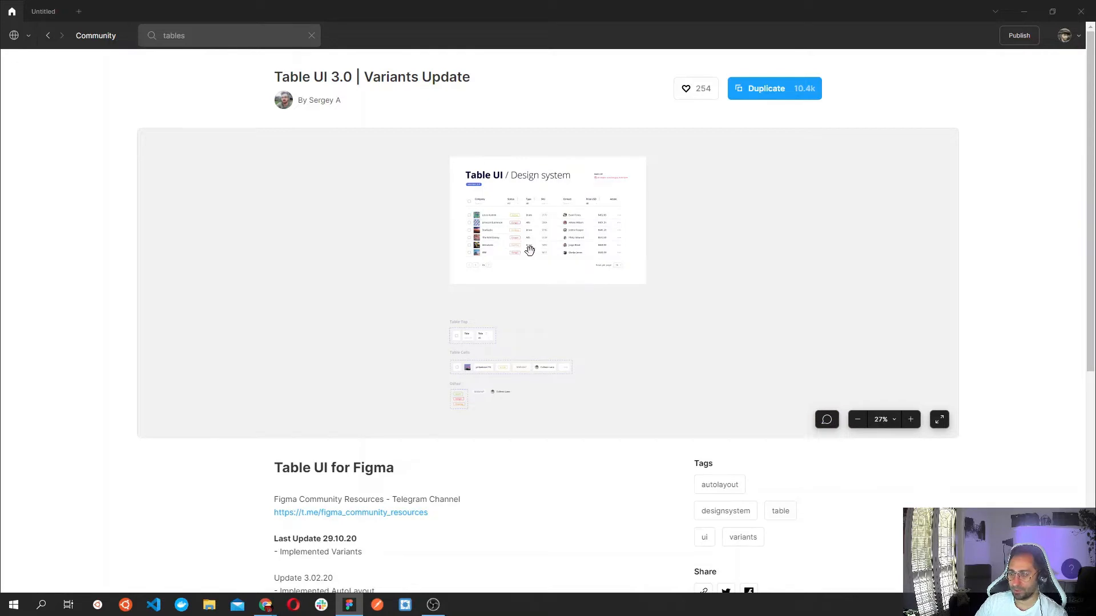
{"action": "left_click", "coordinate": [768, 83]}
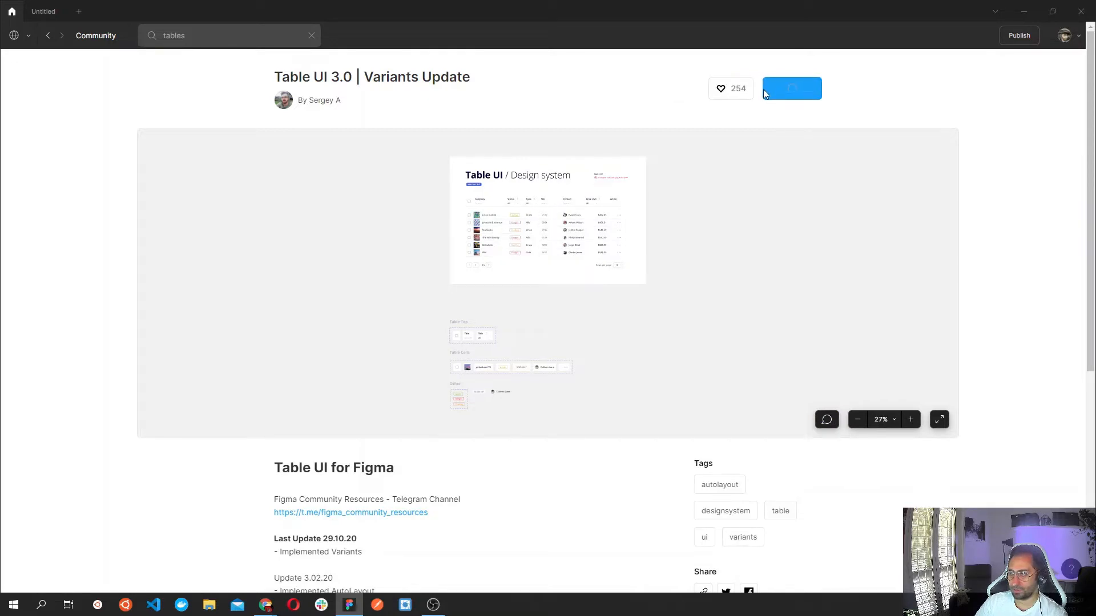
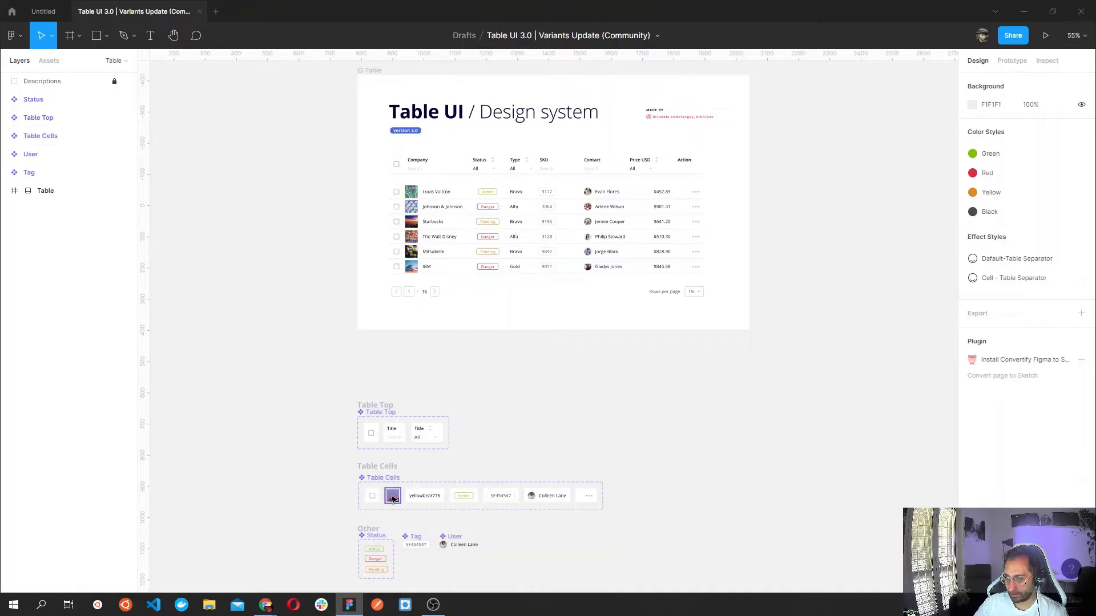
Examine the sample table and the Table Top, Table Cells and Other components in the duplicated Table UI file.
{"action": "scroll", "coordinate": [621, 481], "scroll_direction": "down", "scroll_amount": 1}
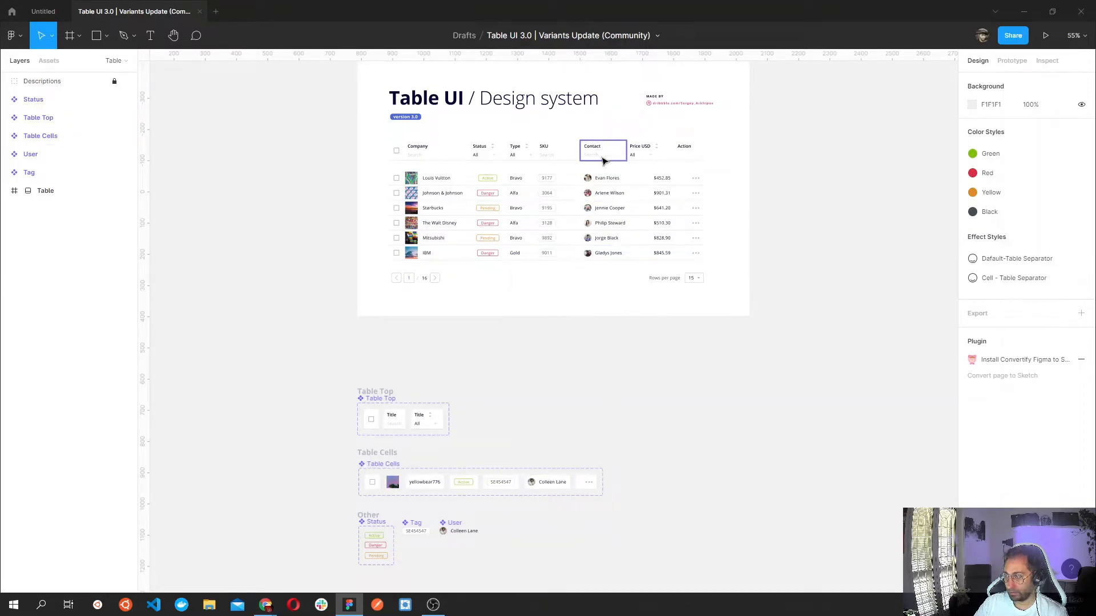
{"action": "scroll", "coordinate": [619, 174], "scroll_direction": "up", "scroll_amount": 3}
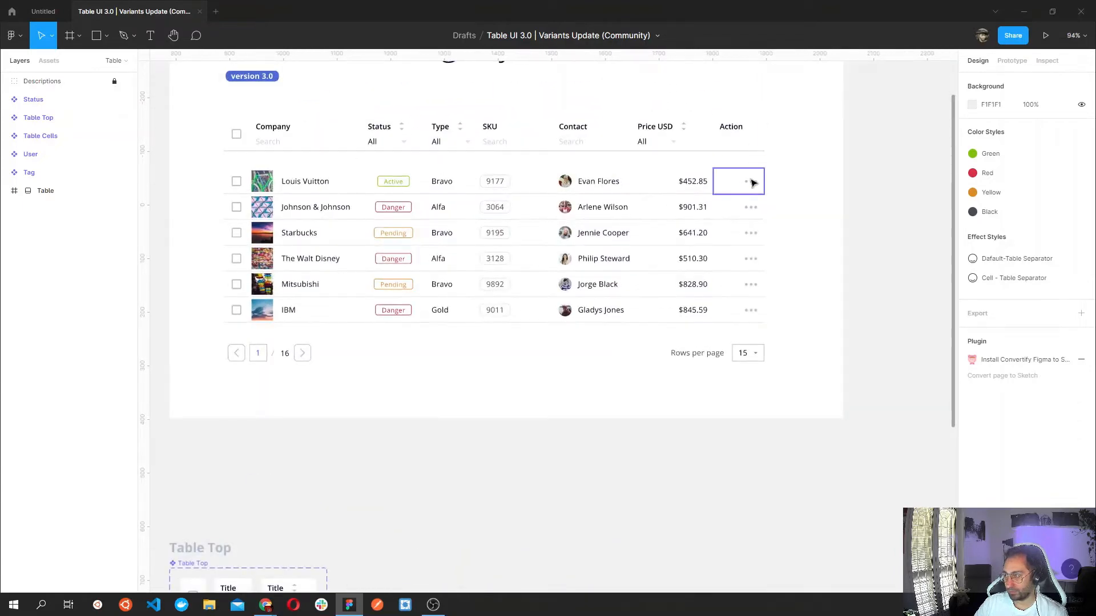
{"action": "scroll", "coordinate": [267, 427], "scroll_direction": "down", "scroll_amount": 2}
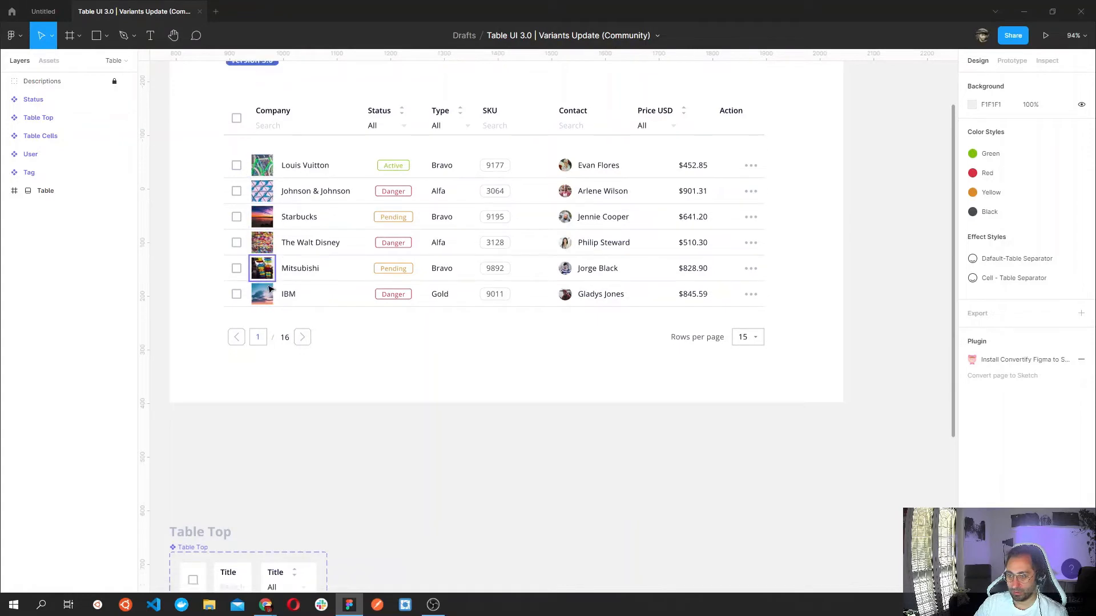
{"action": "scroll", "coordinate": [267, 427], "scroll_direction": "down", "scroll_amount": 6}
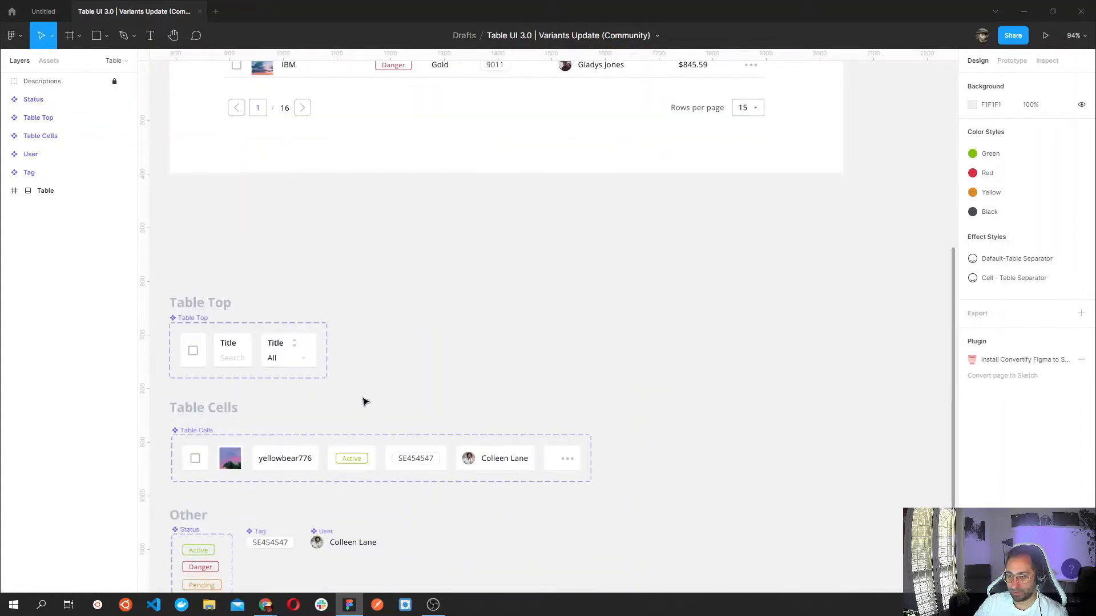
{"action": "scroll", "coordinate": [500, 474], "scroll_direction": "down", "scroll_amount": 9}
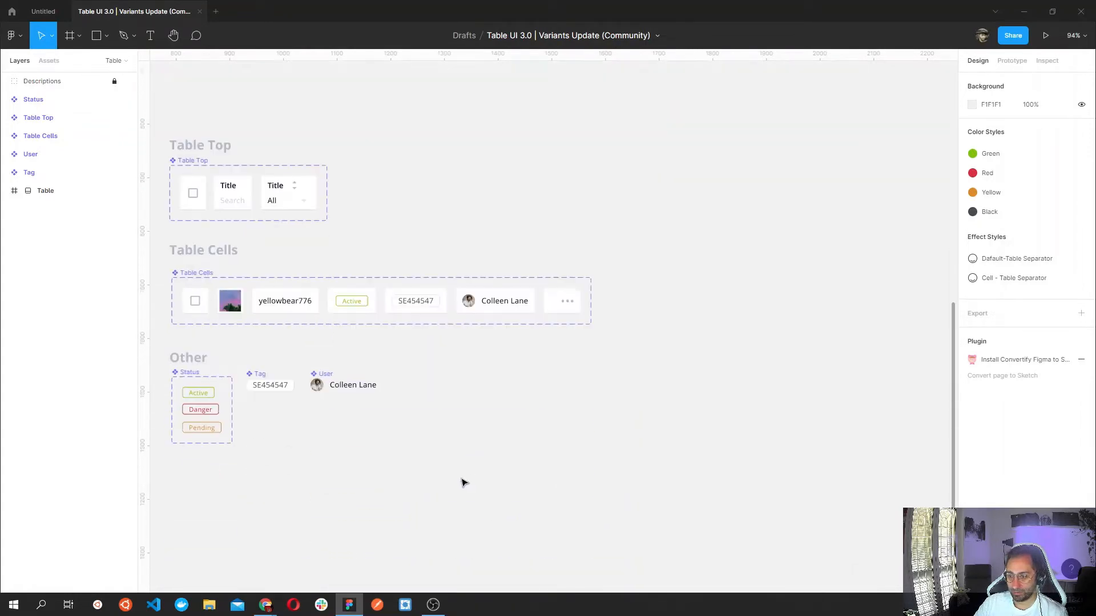
{"action": "scroll", "coordinate": [360, 445], "scroll_direction": "up", "scroll_amount": 11}
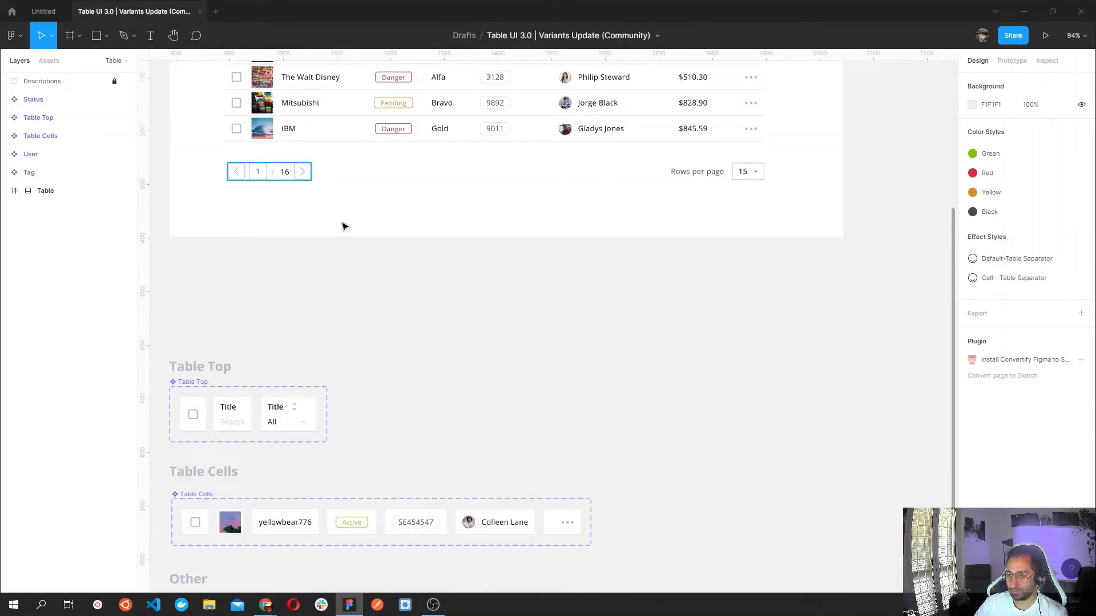
{"action": "scroll", "coordinate": [410, 322], "scroll_direction": "down", "scroll_amount": 1}
{"action": "left_click_drag", "start_coordinate": [420, 324], "coordinate": [513, 186]}
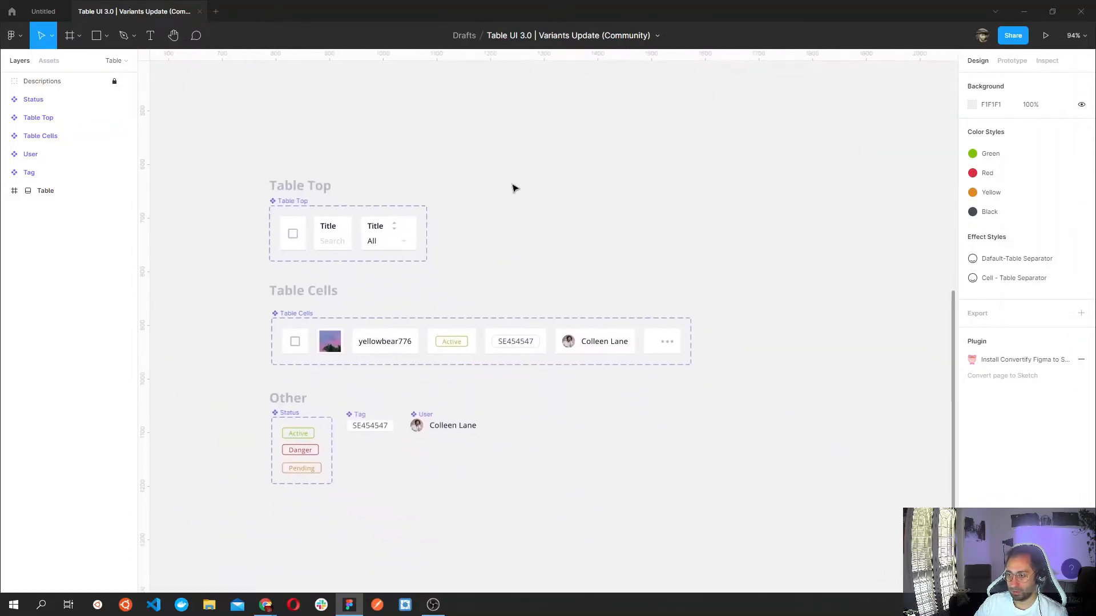
Copy the Table Cells component set into the Dashboard frame of the Untitled file, beside the grey rectangle at about X 390, Y 122.
{"action": "left_click", "coordinate": [302, 312]}
{"action": "left_click", "coordinate": [295, 314]}
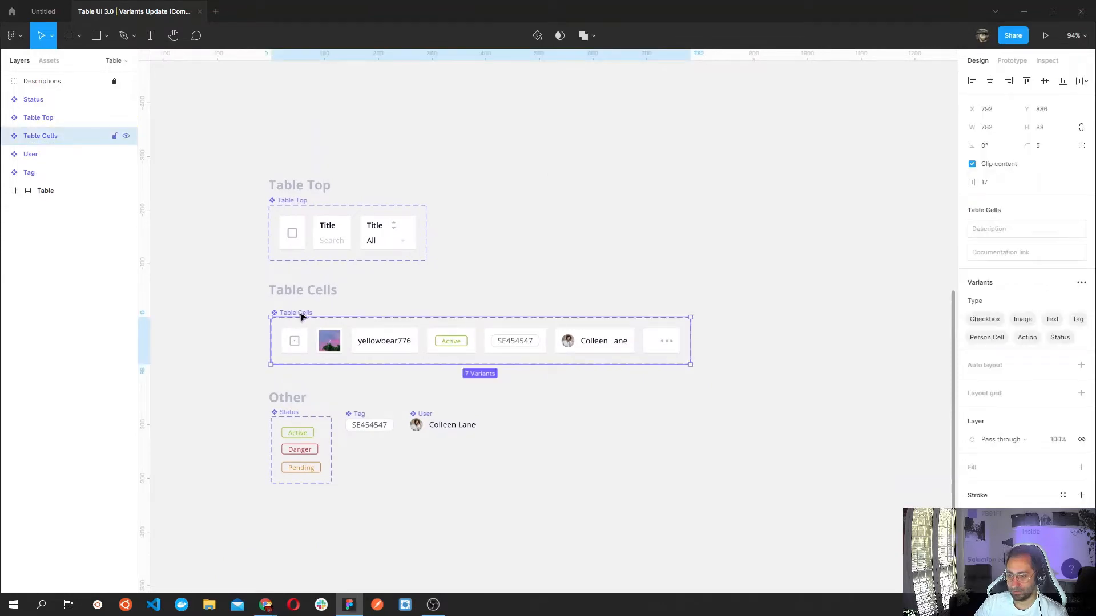
{"action": "left_click", "coordinate": [43, 11]}
{"action": "left_click", "coordinate": [403, 352]}
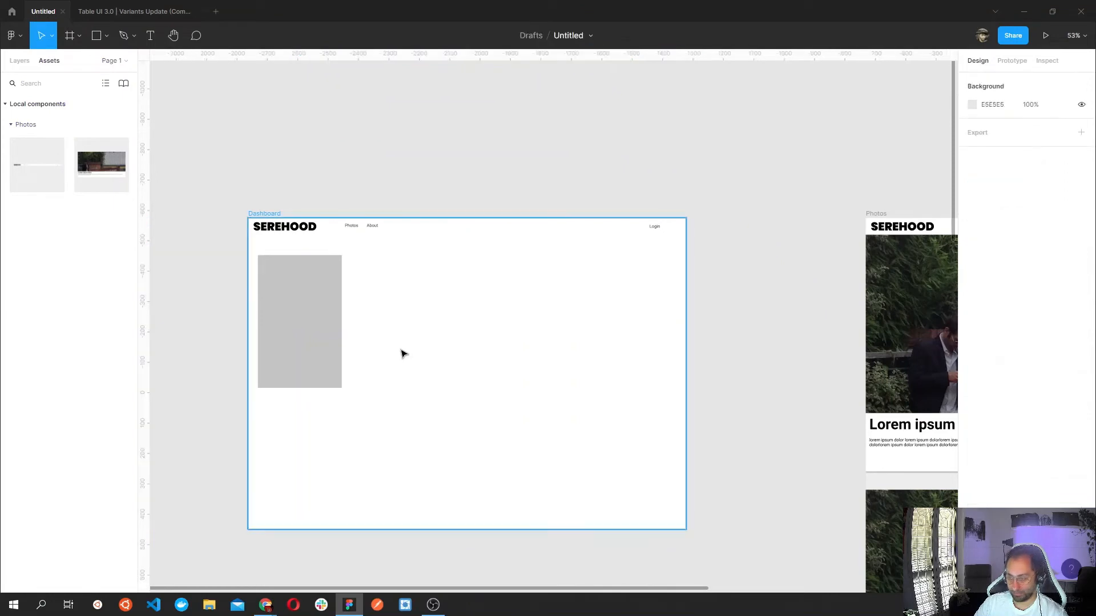
{"action": "key", "text": "ctrl+v"}
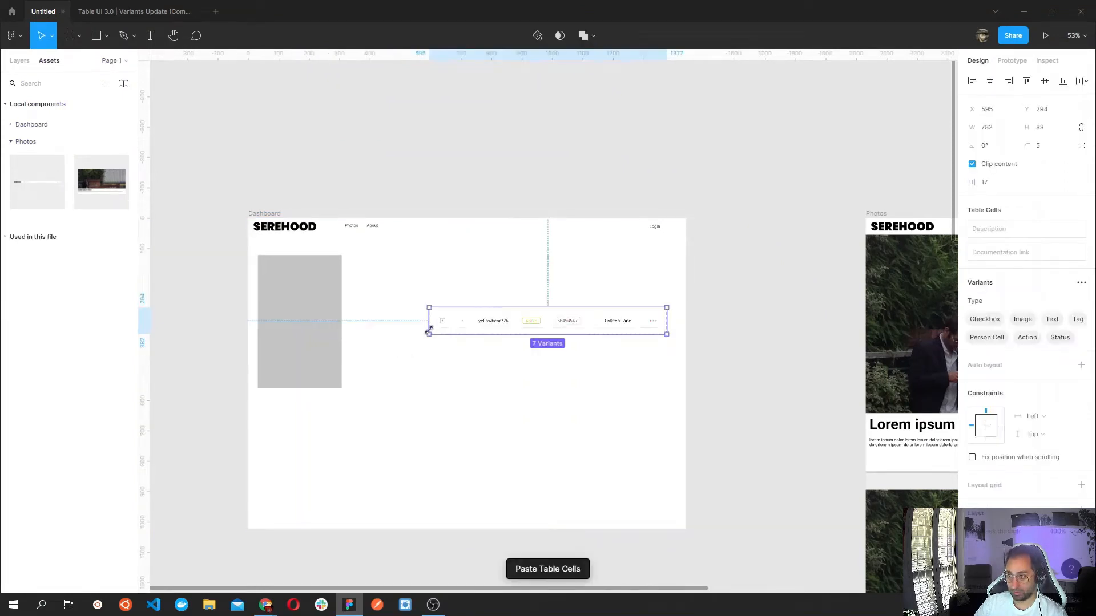
{"action": "left_click_drag", "start_coordinate": [493, 325], "coordinate": [436, 276]}
{"action": "scroll", "coordinate": [571, 274], "scroll_direction": "up", "scroll_amount": 3, "text": "ctrl"}
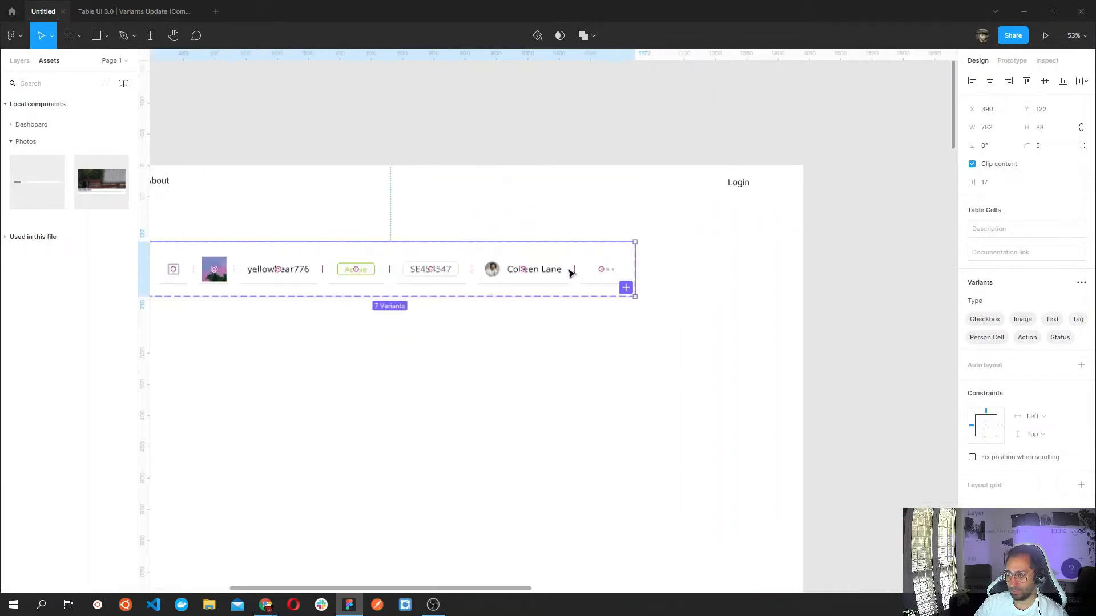
{"action": "scroll", "coordinate": [557, 323], "scroll_direction": "left", "scroll_amount": 3}
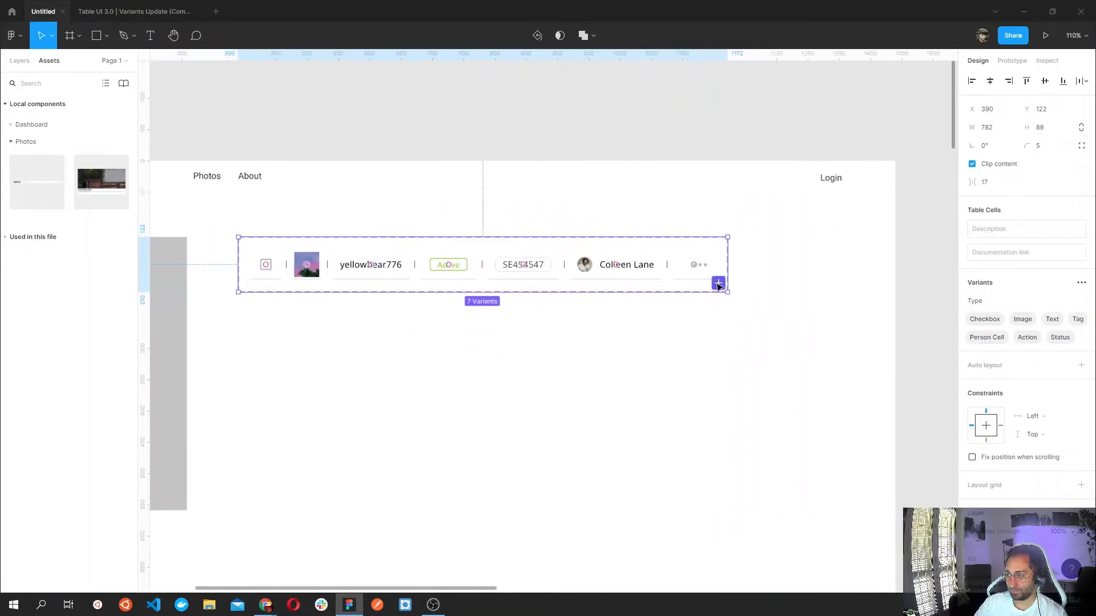
Try adding another variant to the Table Cells component set in the Dashboard frame.
{"action": "left_click", "coordinate": [719, 283]}
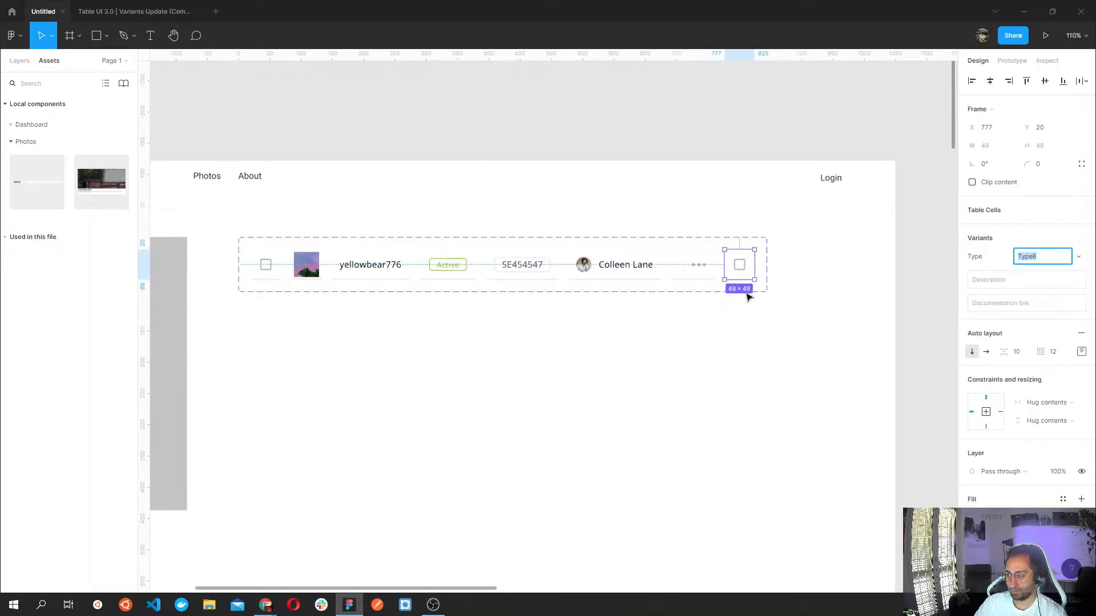
{"action": "left_click", "coordinate": [740, 323]}
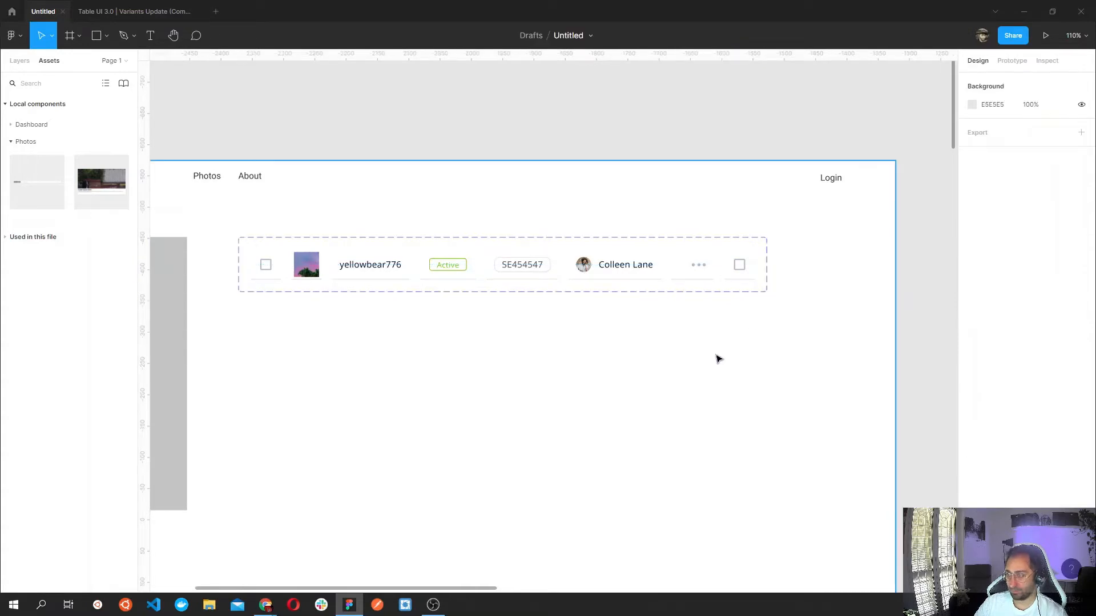
{"action": "key", "text": "ctrl+z"}
{"action": "key", "text": "ctrl+z"}
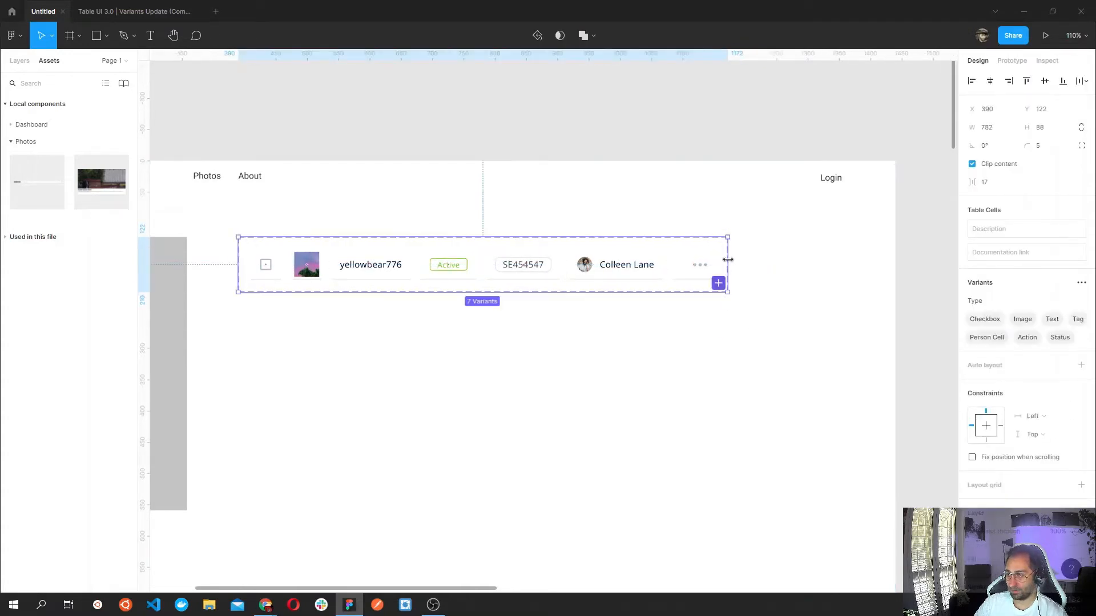
Widen the Table Cells component set in the Dashboard frame to about 949.
{"action": "left_click_drag", "start_coordinate": [728, 260], "coordinate": [832, 263]}
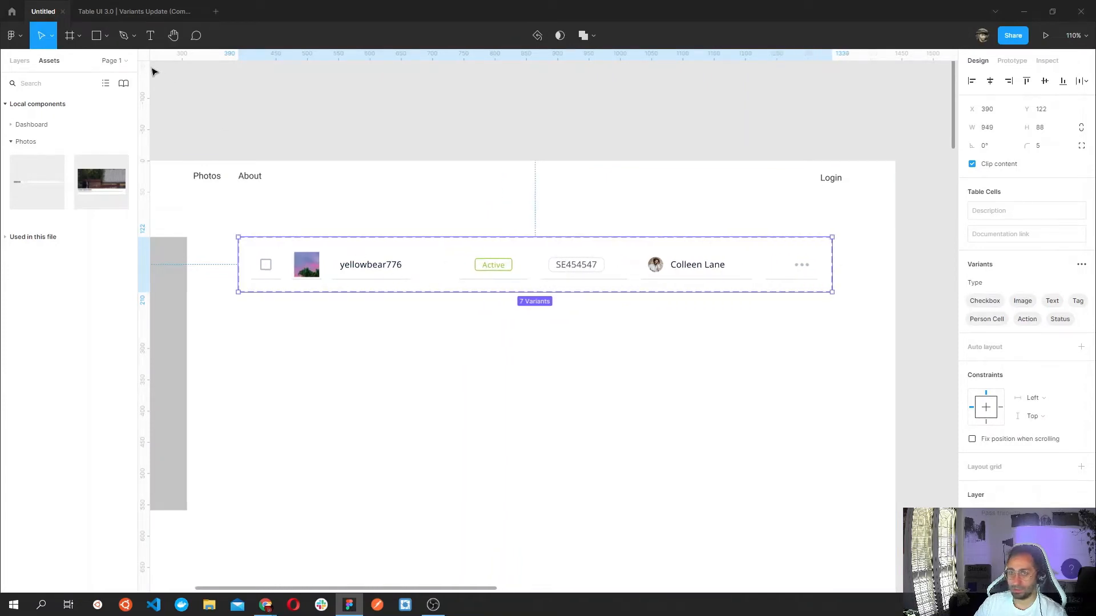
Copy all header cells of the sample table in the Table UI file, from the checkbox and Company through Action.
{"action": "left_click", "coordinate": [108, 11]}
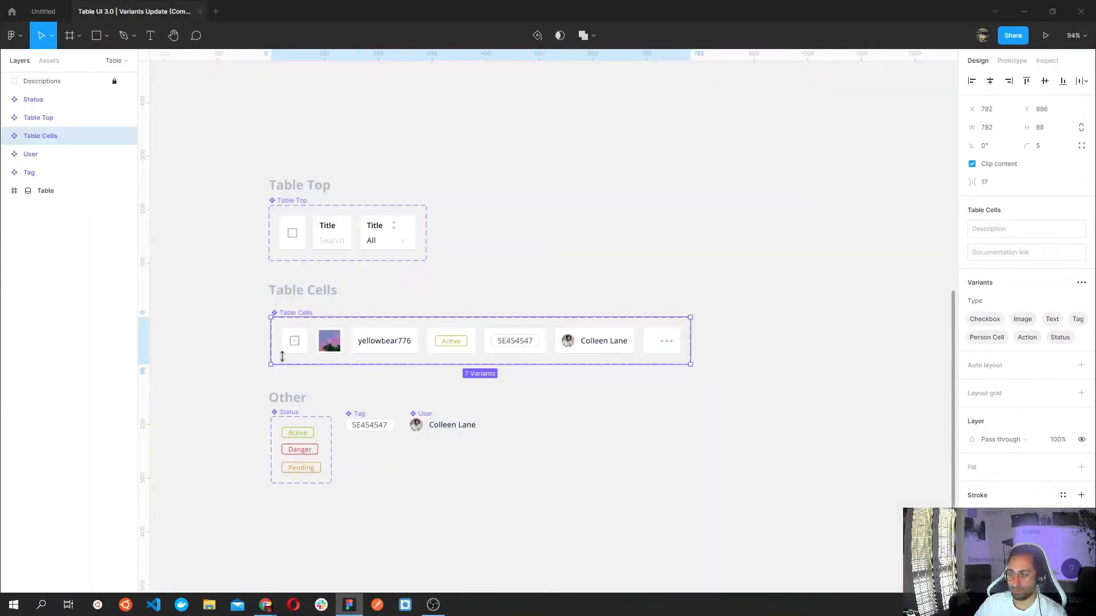
{"action": "scroll", "coordinate": [415, 314], "scroll_direction": "up", "scroll_amount": 7}
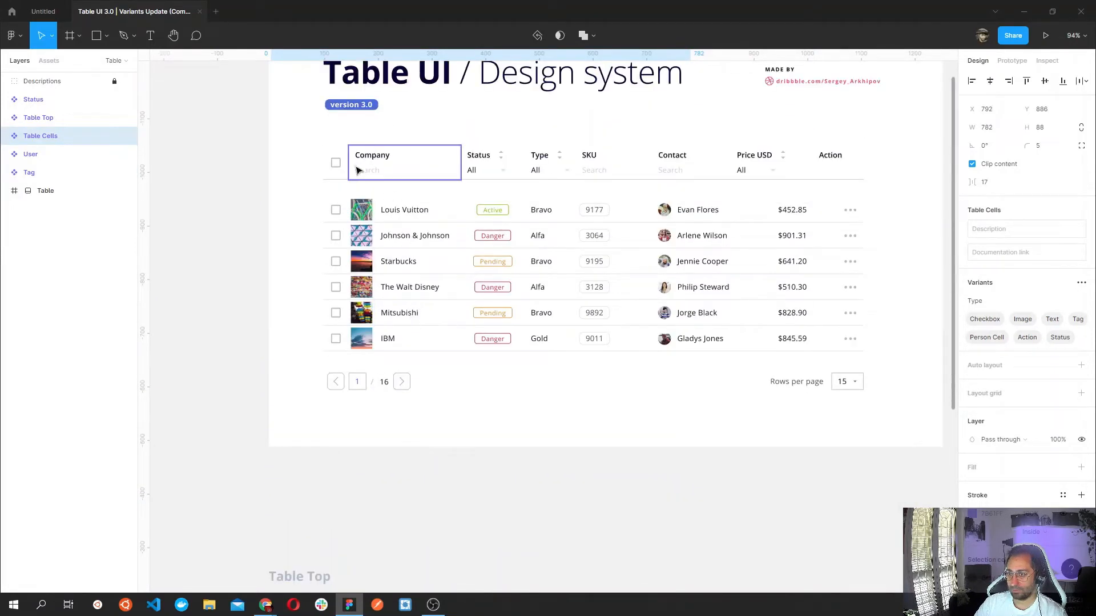
{"action": "left_click", "coordinate": [384, 181], "text": "ctrl"}
{"action": "left_click", "coordinate": [383, 178], "text": "shift"}
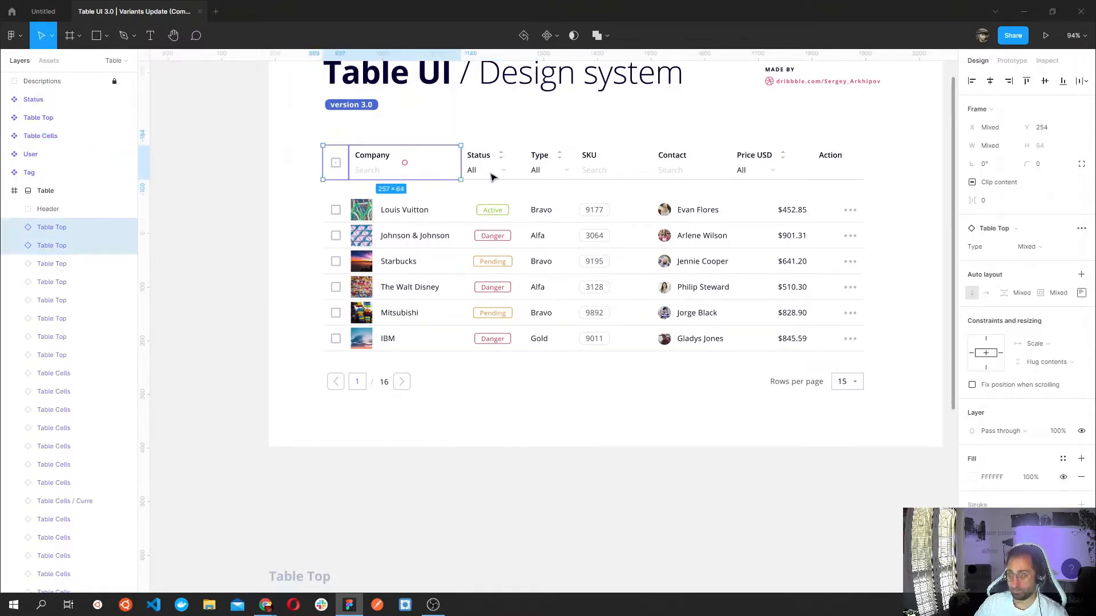
{"action": "left_click", "coordinate": [493, 176], "text": "shift"}
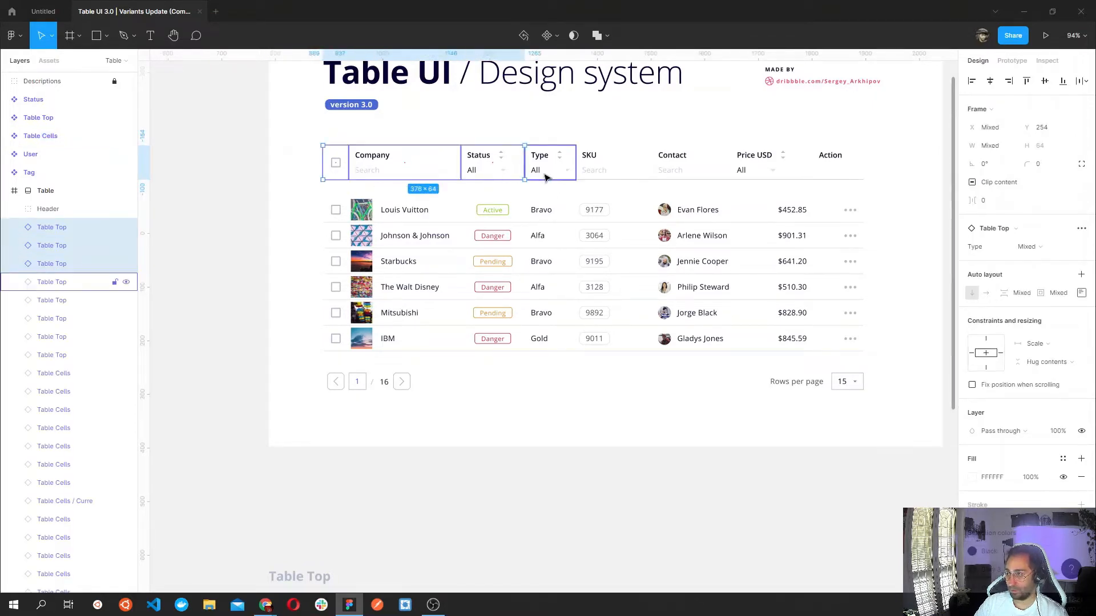
{"action": "left_click", "coordinate": [545, 177], "text": "shift"}
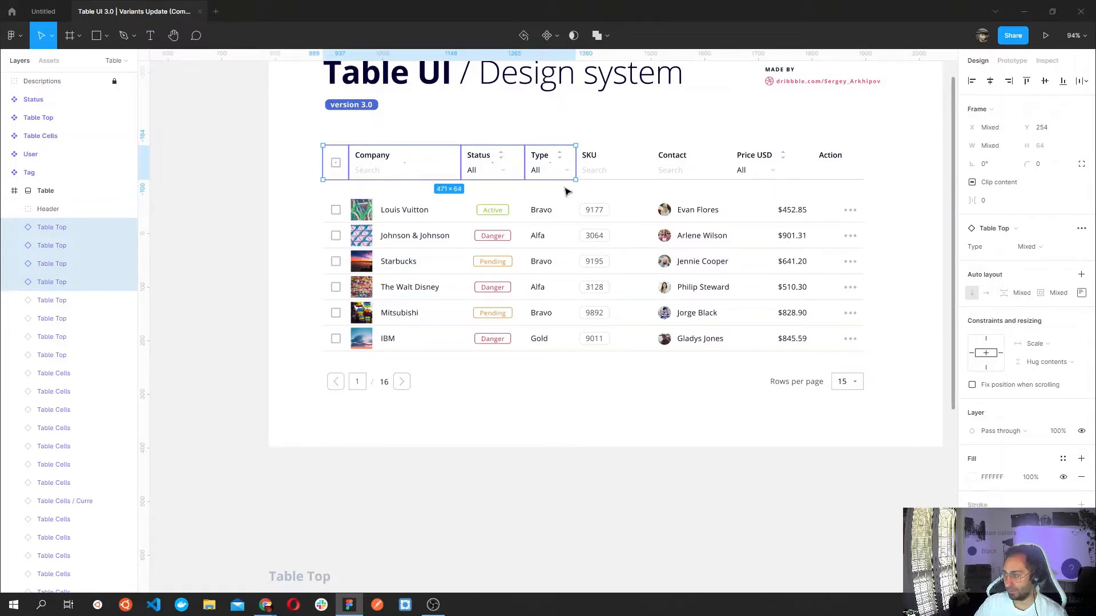
{"action": "scroll", "coordinate": [606, 316], "scroll_direction": "down", "scroll_amount": 5}
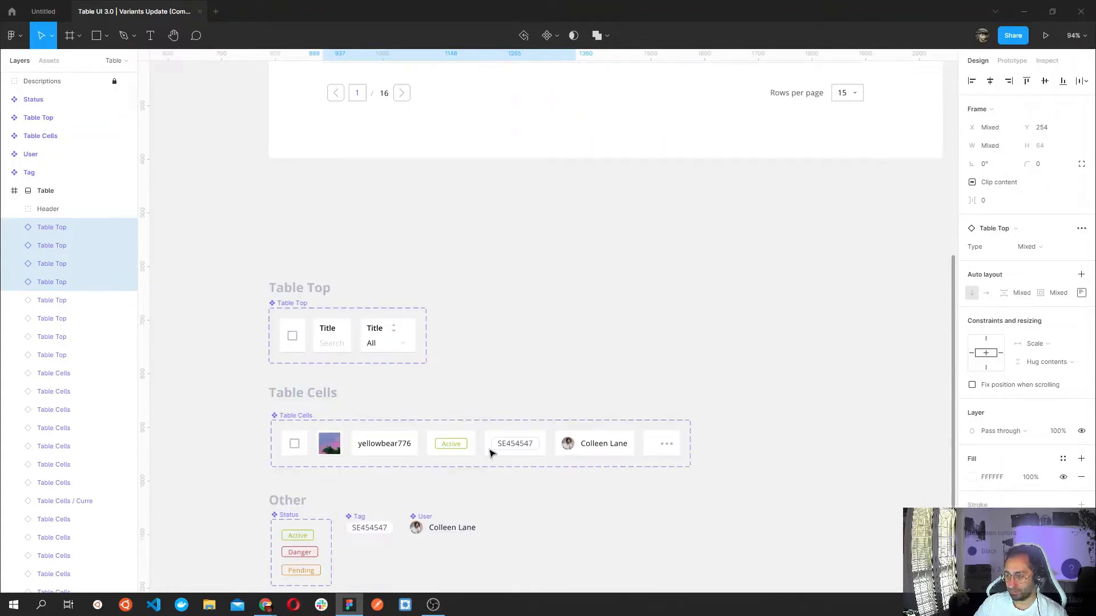
{"action": "scroll", "coordinate": [546, 403], "scroll_direction": "up", "scroll_amount": 5}
{"action": "scroll", "coordinate": [546, 397], "scroll_direction": "up", "scroll_amount": 2}
{"action": "left_click", "coordinate": [609, 289], "text": "shift"}
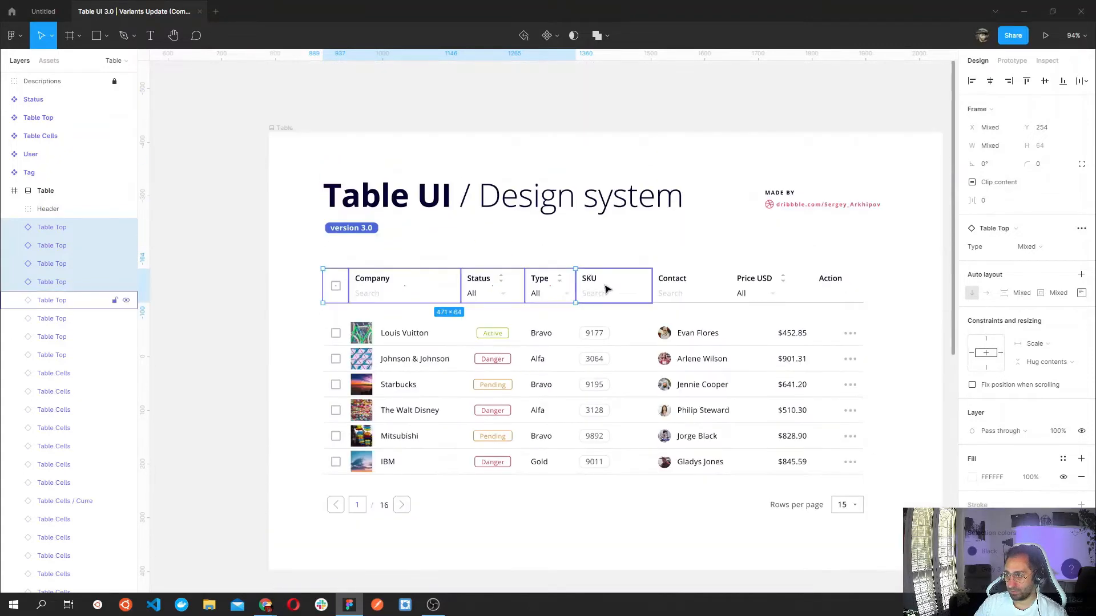
{"action": "left_click", "coordinate": [702, 299], "text": "shift"}
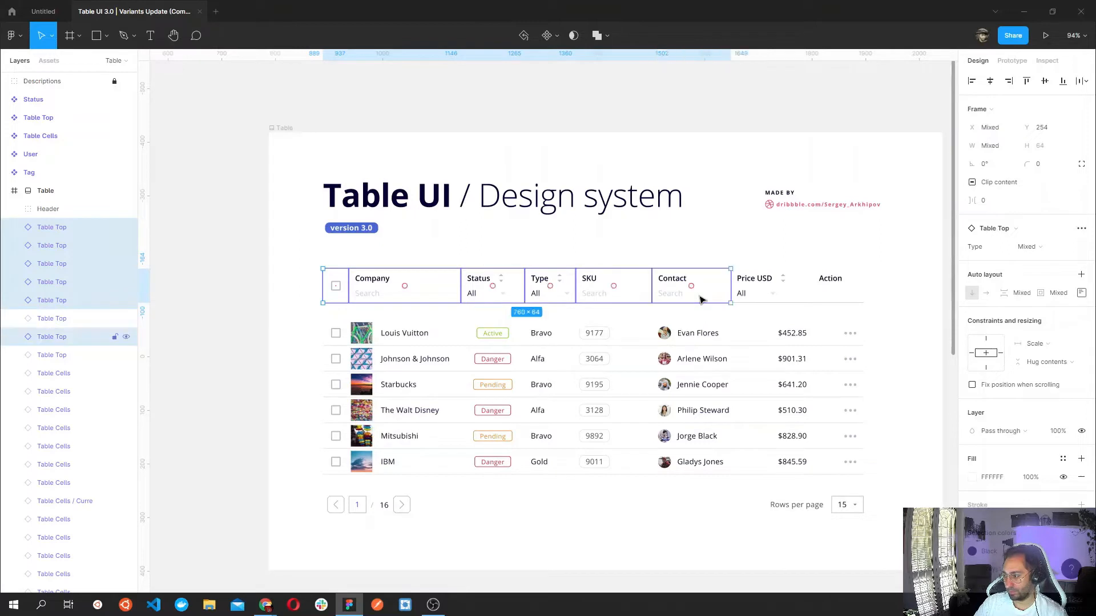
{"action": "left_click", "coordinate": [794, 295], "text": "shift"}
{"action": "left_click", "coordinate": [847, 293], "text": "shift"}
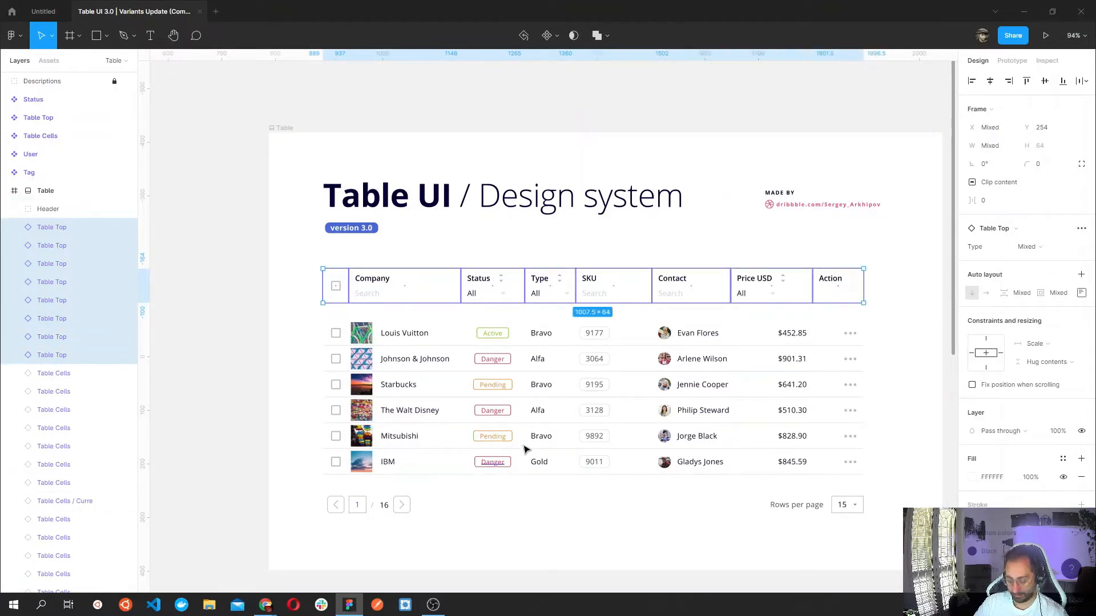
Paste the header cells directly above the Dashboard's Table Cells row and shift both rows together, level with the grey rectangle's upper edge.
{"action": "left_click", "coordinate": [36, 20]}
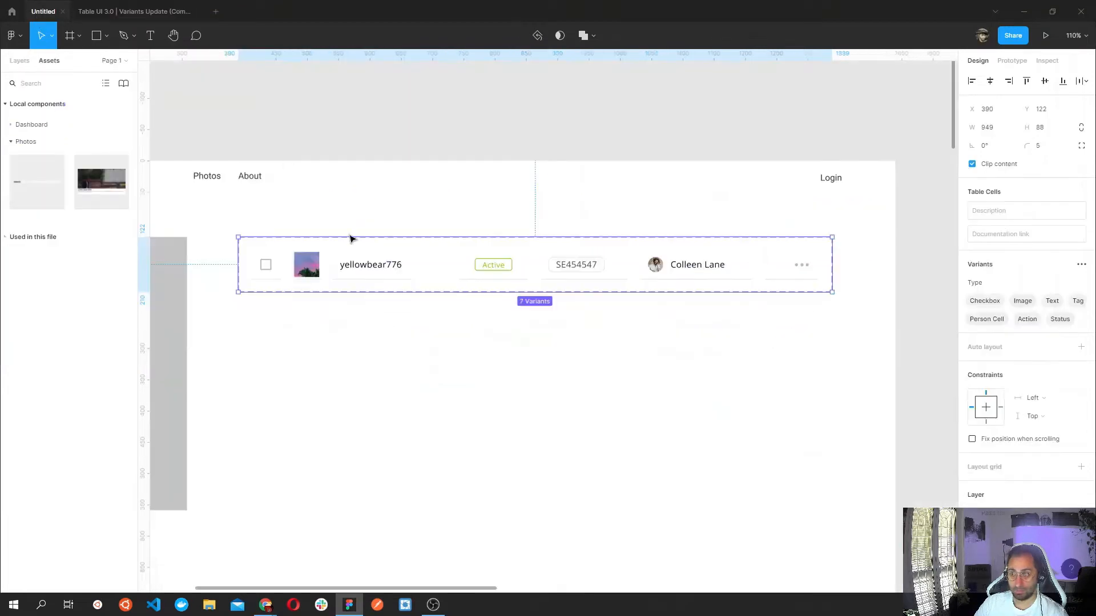
{"action": "left_click", "coordinate": [313, 365]}
{"action": "key", "text": "ctrl+v"}
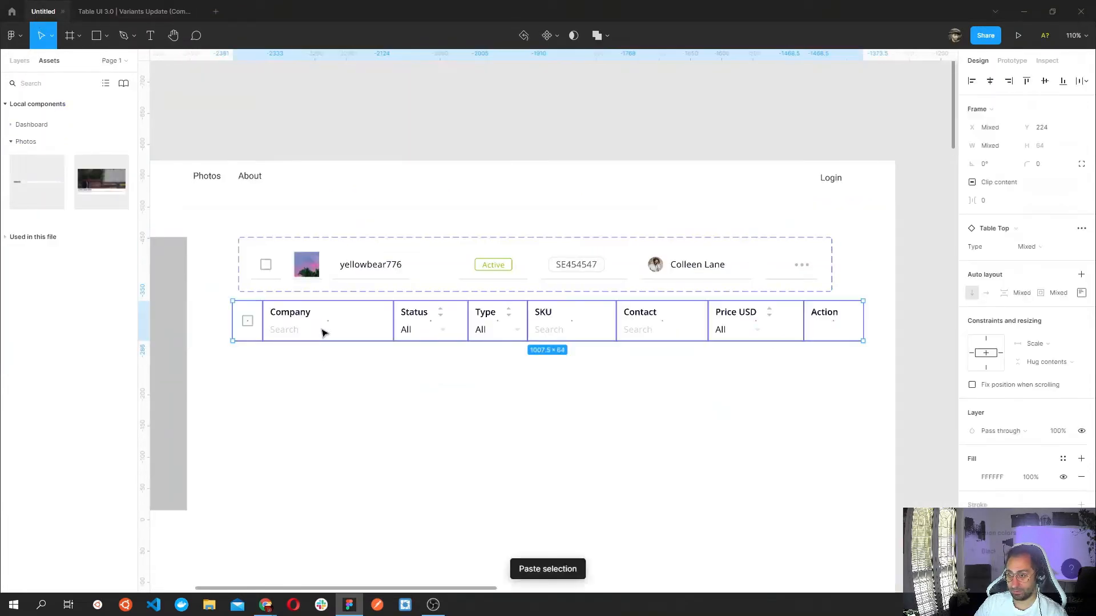
{"action": "left_click_drag", "start_coordinate": [324, 326], "coordinate": [330, 228]}
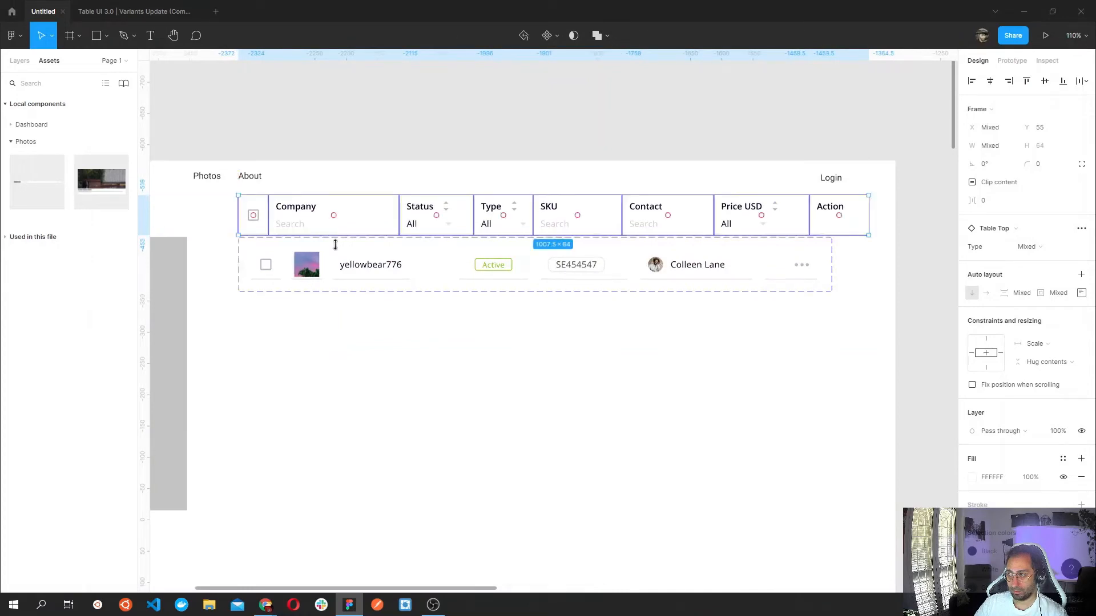
{"action": "left_click", "coordinate": [339, 275], "text": "shift"}
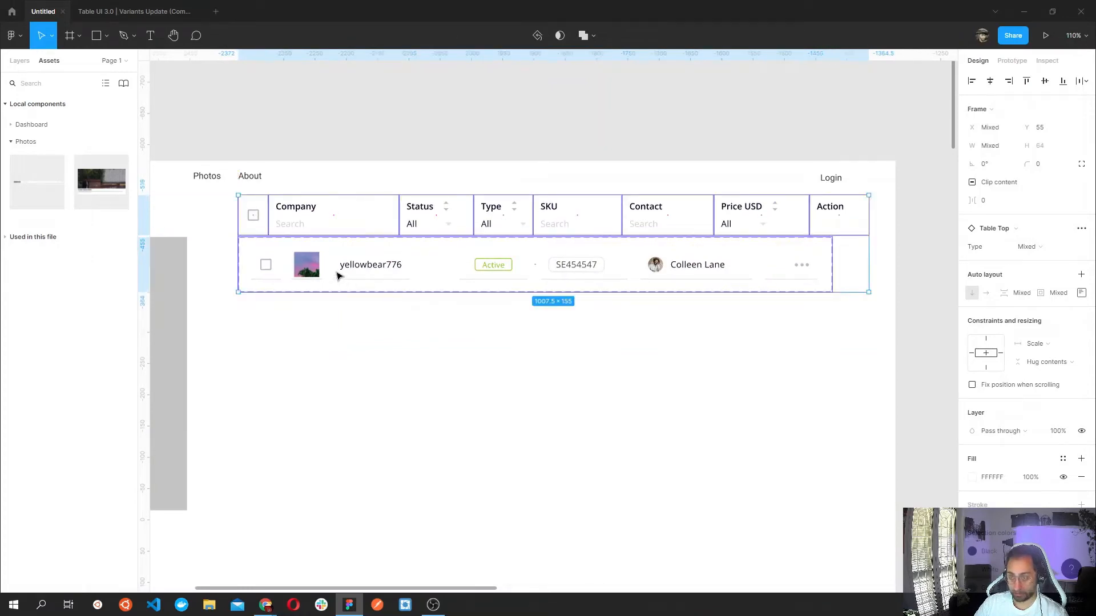
{"action": "mouse_move", "coordinate": [328, 264]}
{"action": "left_mouse_down"}
{"action": "mouse_move", "coordinate": [327, 298]}
{"action": "mouse_move", "coordinate": [307, 310]}
{"action": "left_mouse_up"}
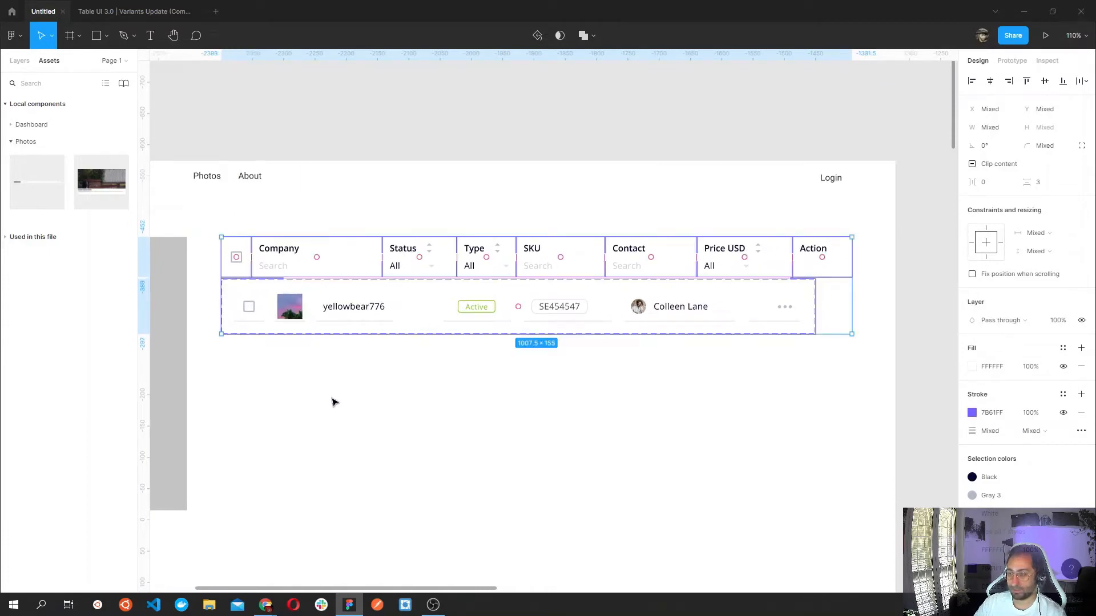
Widen the Table Cells component set in the Dashboard frame to about 1007, matching the header row's width.
{"action": "left_click", "coordinate": [706, 399]}
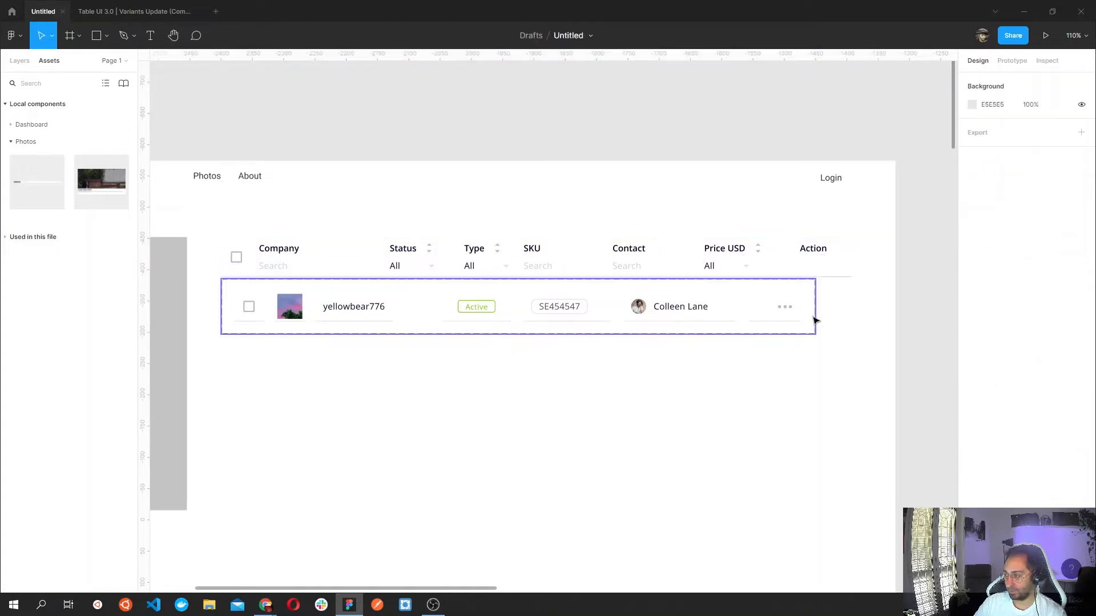
{"action": "left_click", "coordinate": [796, 335]}
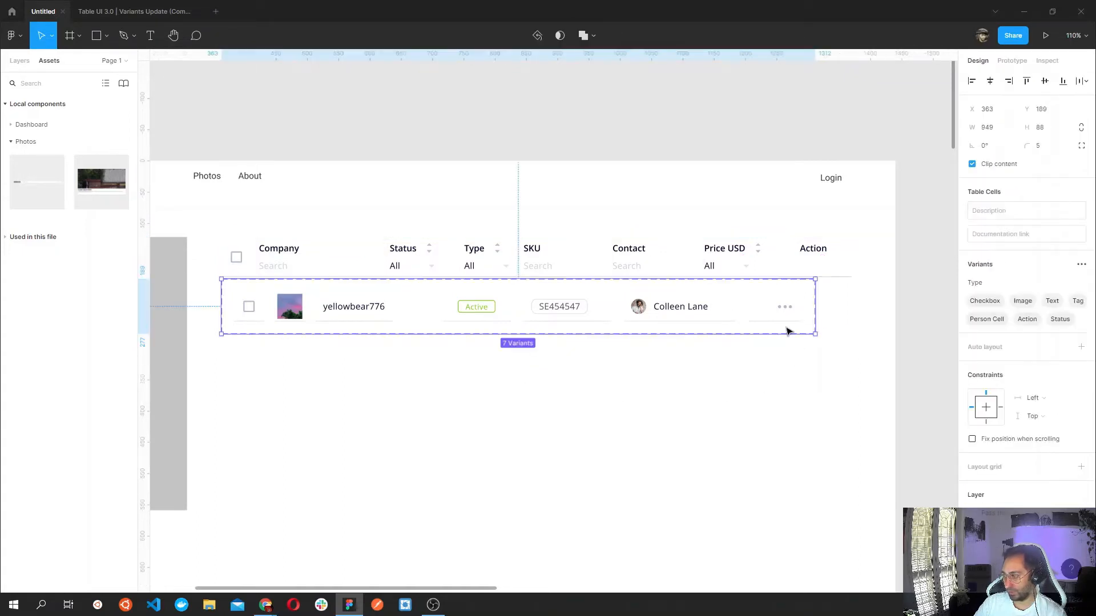
{"action": "left_click_drag", "start_coordinate": [820, 310], "coordinate": [852, 309]}
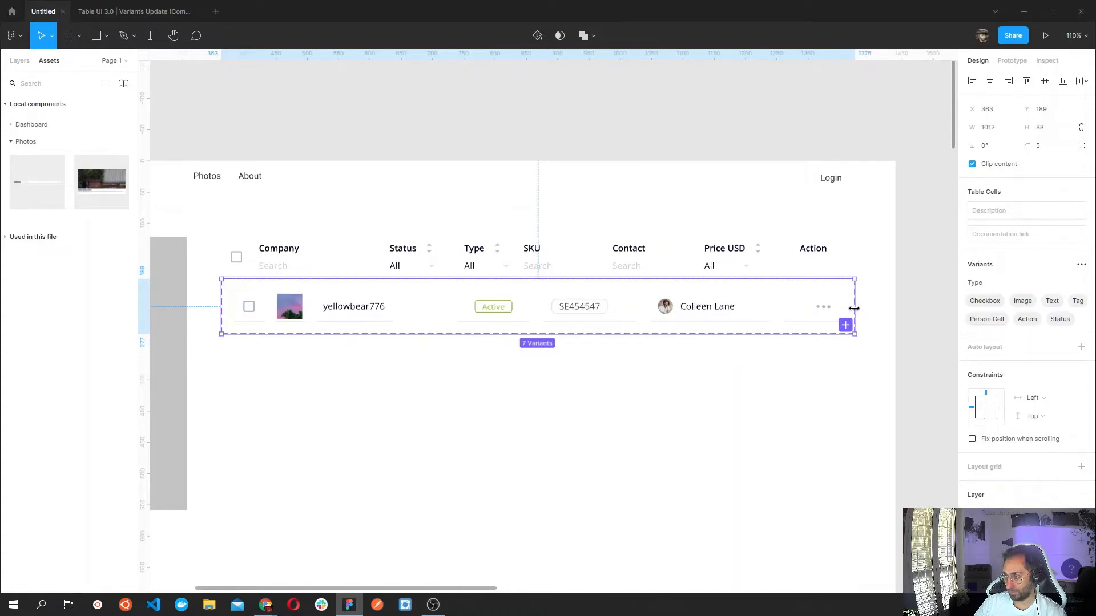
{"action": "left_click", "coordinate": [461, 431]}
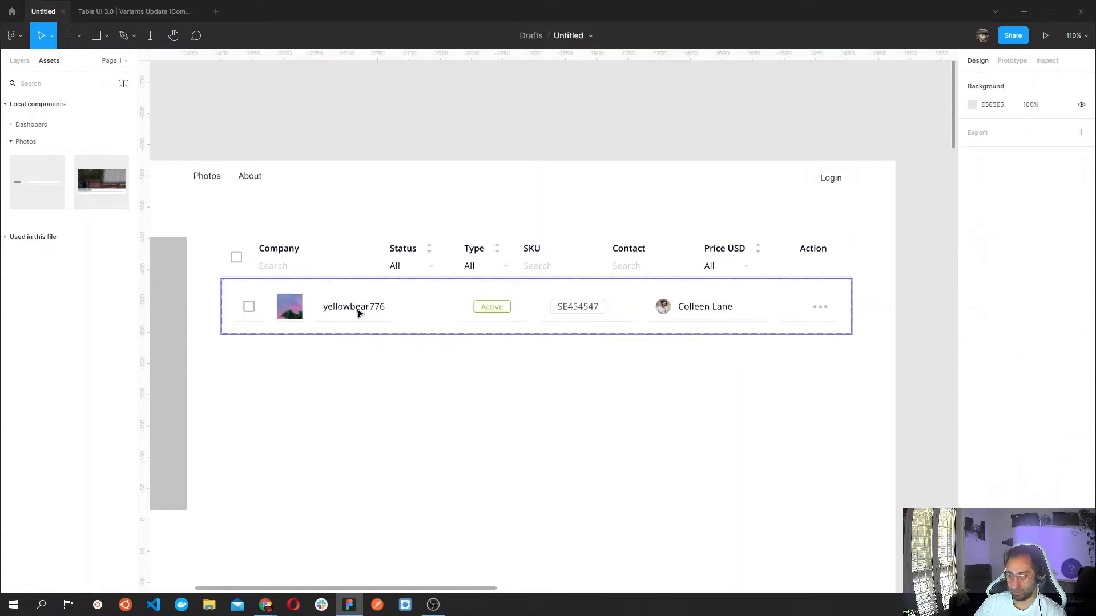
Change the Company header text of the Dashboard table to "Image".
{"action": "double_click", "coordinate": [274, 254]}
{"action": "double_click", "coordinate": [274, 249]}
{"action": "double_click", "coordinate": [275, 247]}
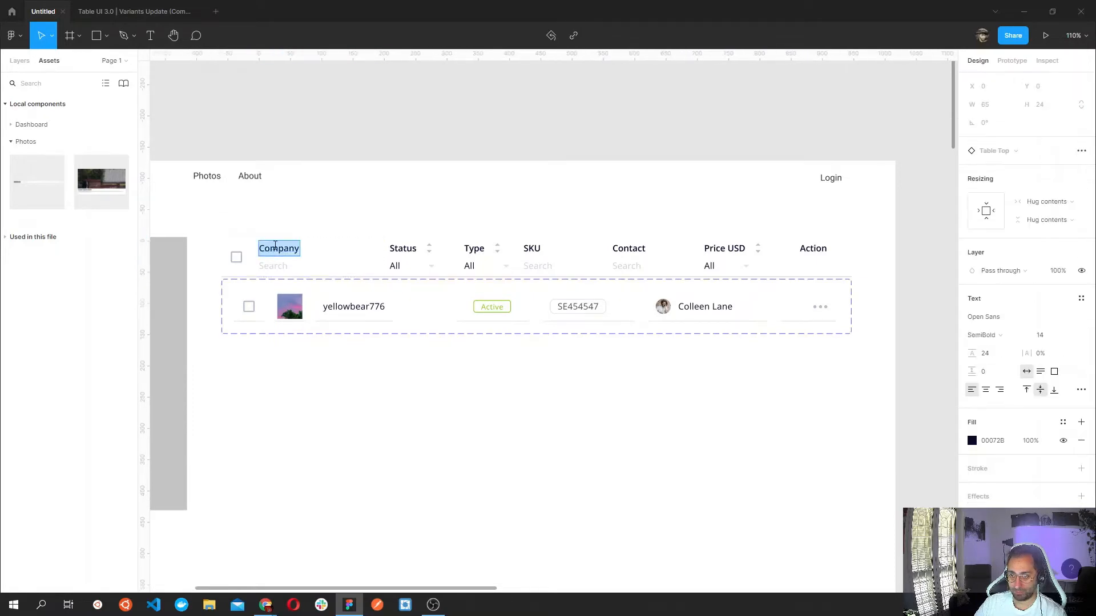
{"action": "type", "text": "Image"}
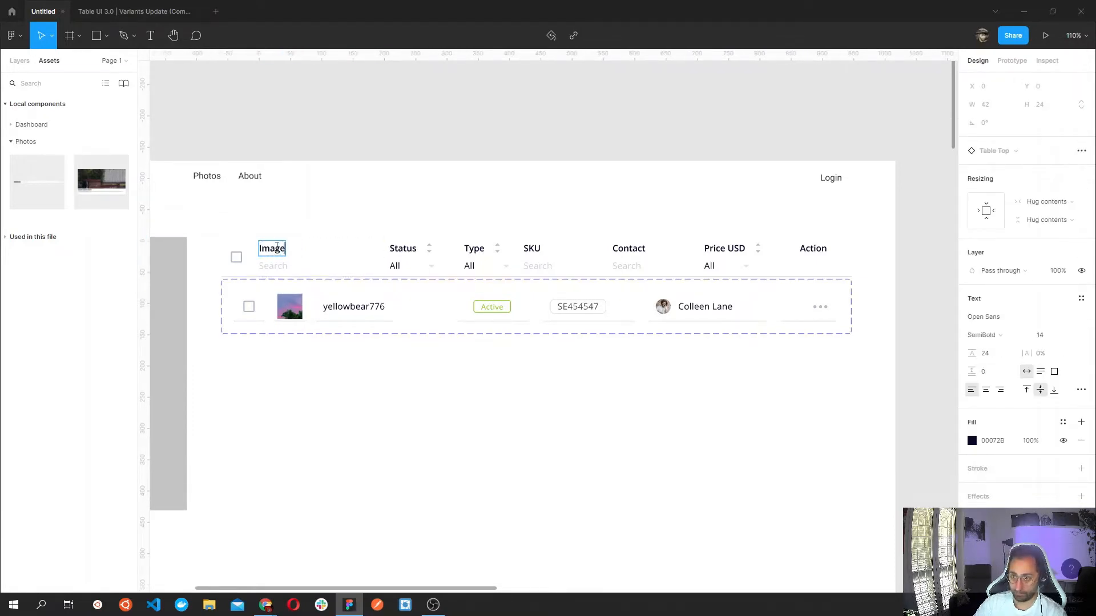
{"action": "left_click", "coordinate": [279, 267]}
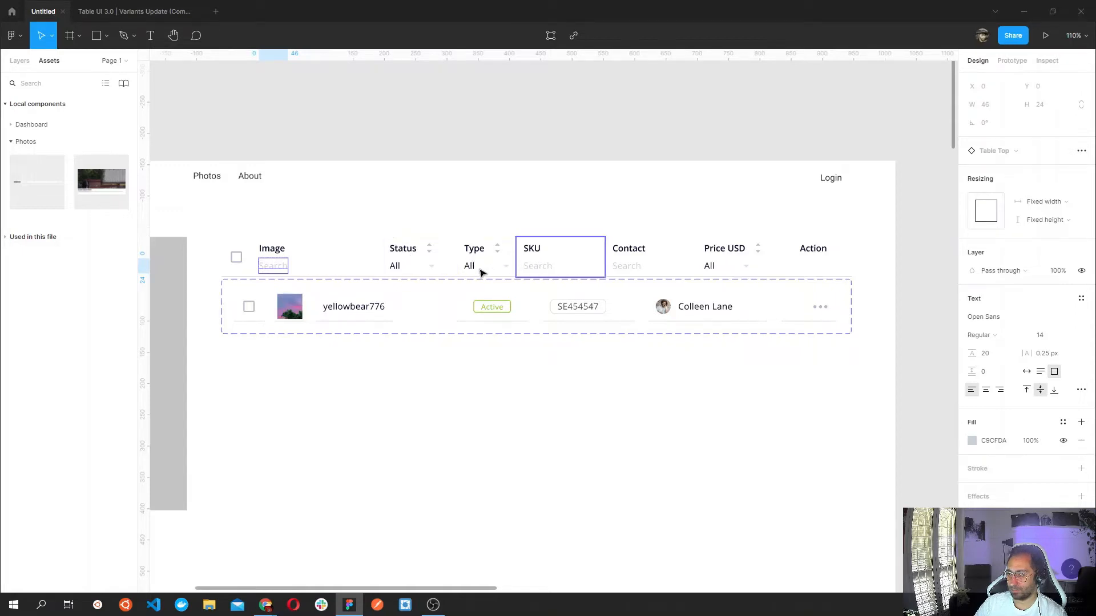
Replace the Dashboard's Table Cells component set with the Louis Vuitton row copied from the Table UI file, placed directly below the header row.
{"action": "left_click", "coordinate": [434, 318]}
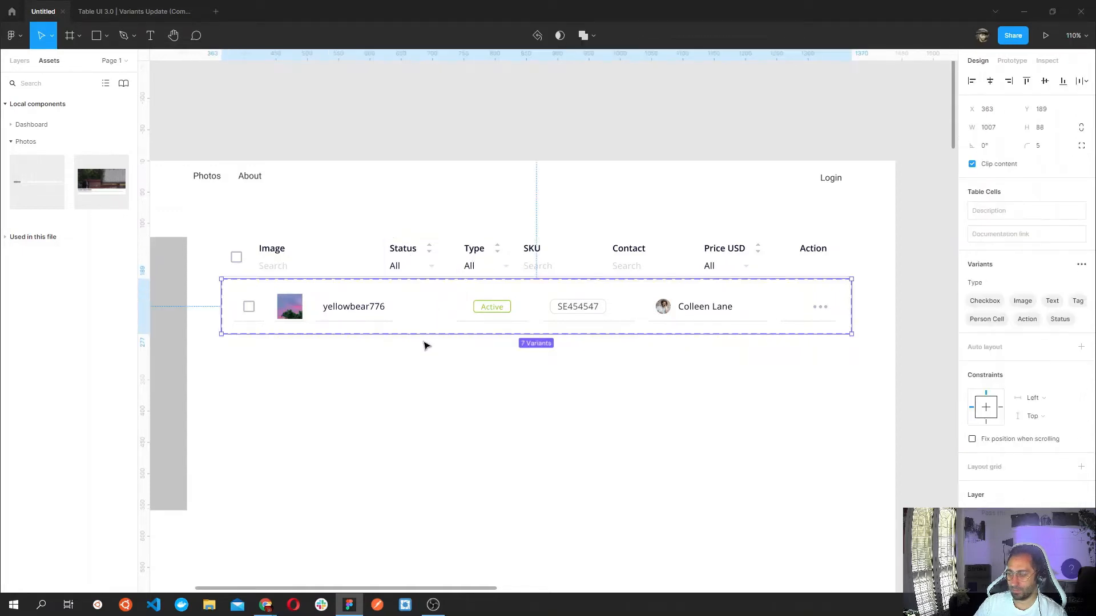
{"action": "left_click", "coordinate": [425, 347]}
{"action": "left_click", "coordinate": [114, 14]}
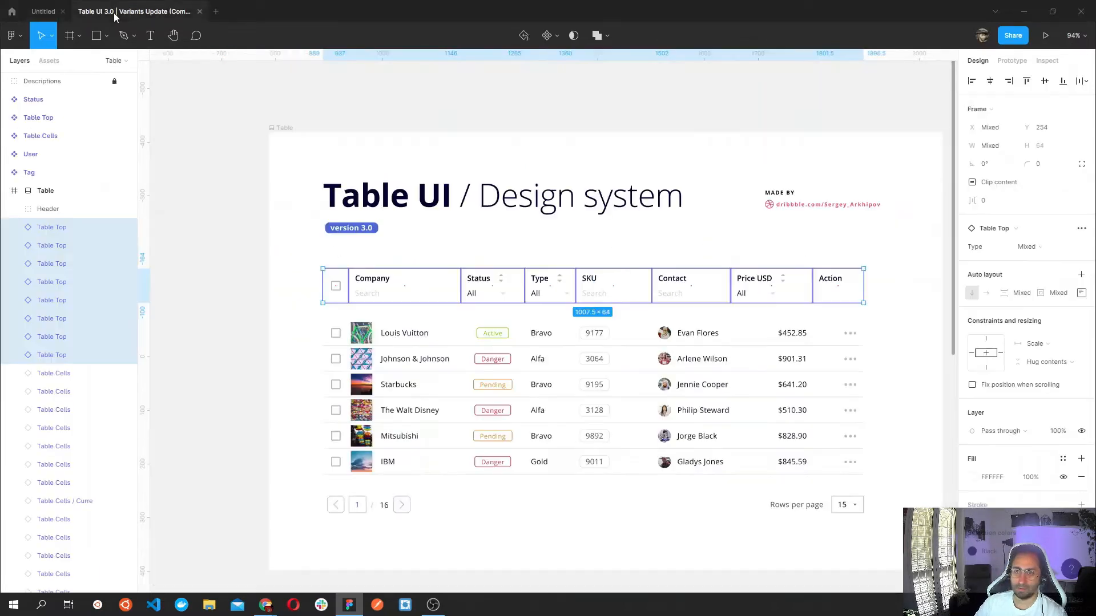
{"action": "left_click_drag", "start_coordinate": [466, 340], "coordinate": [876, 332]}
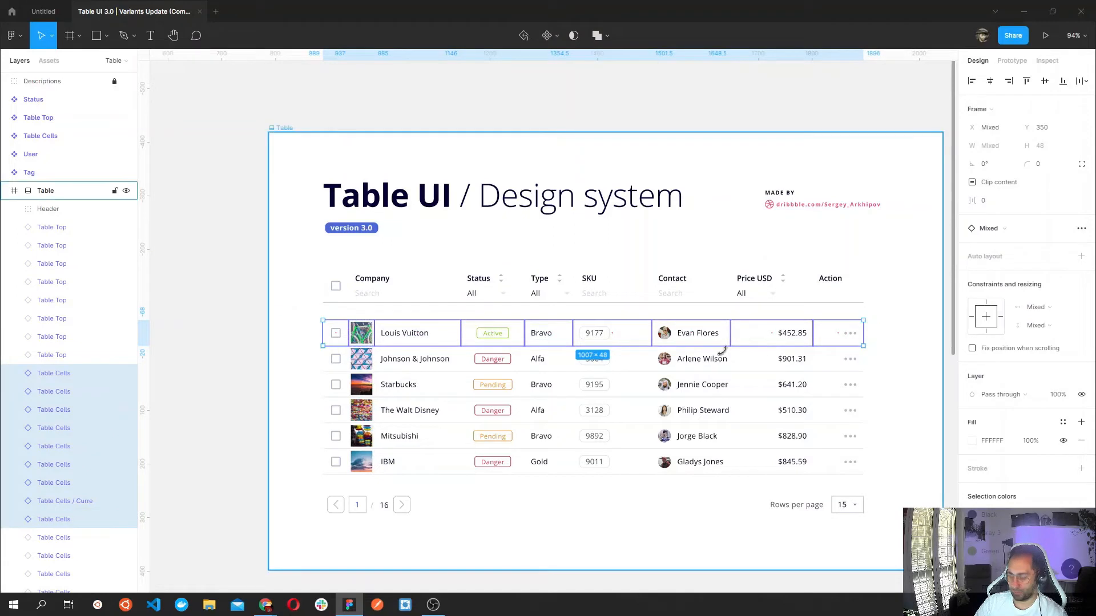
{"action": "left_click", "coordinate": [43, 12]}
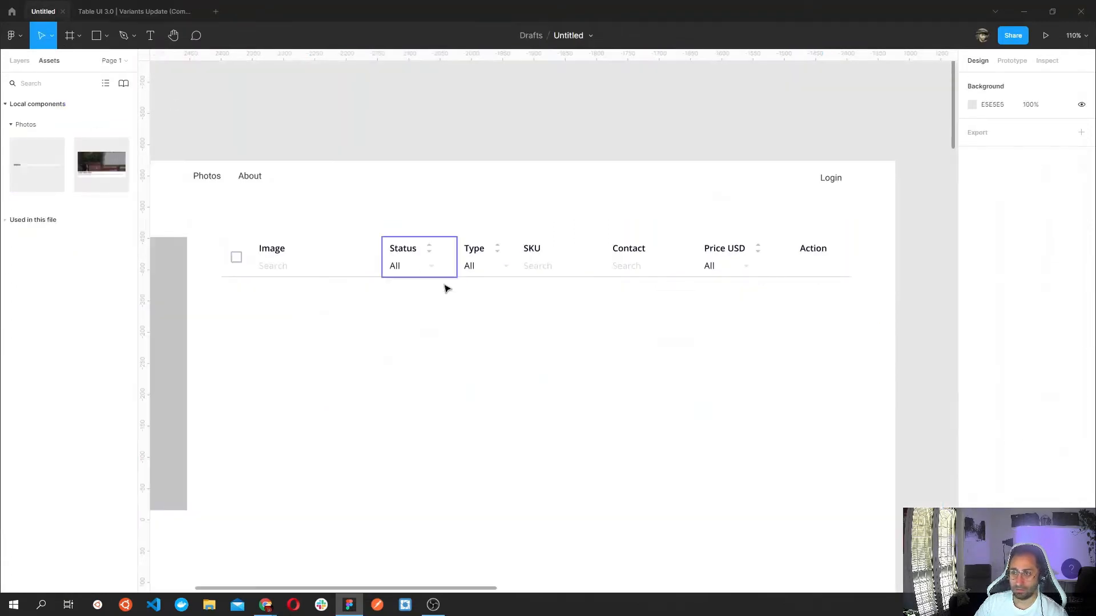
{"action": "key", "text": "ctrl+v"}
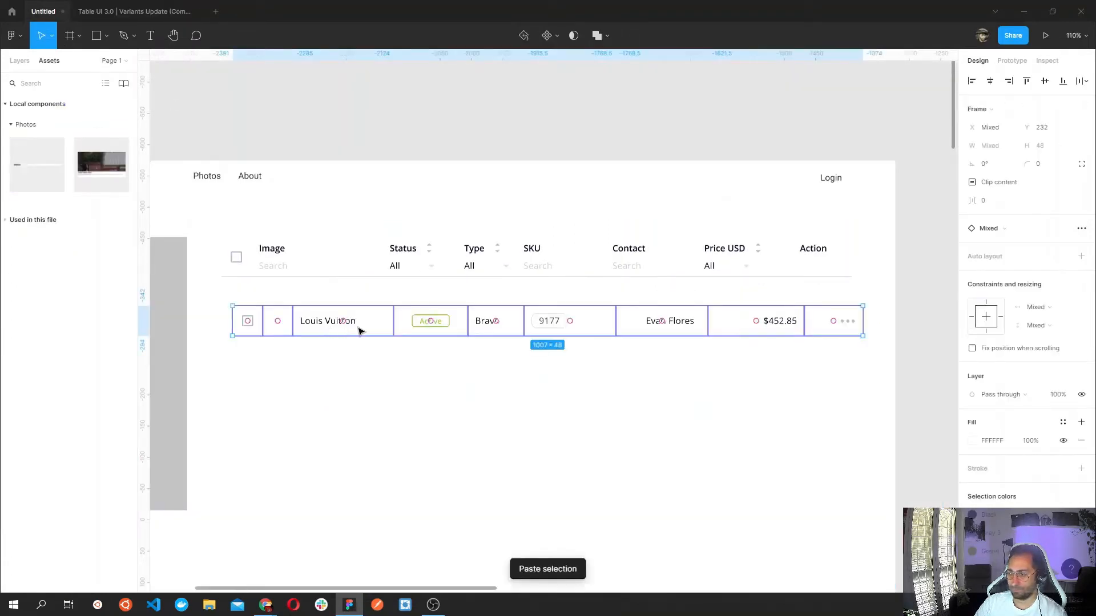
{"action": "left_click_drag", "start_coordinate": [374, 327], "coordinate": [359, 302]}
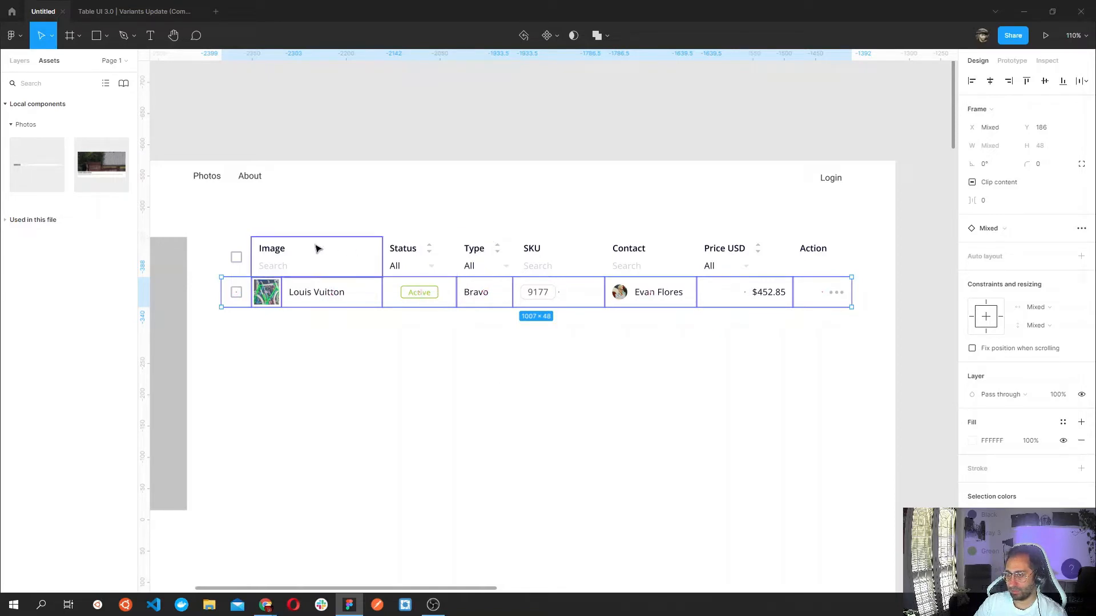
Change the Type header text of the Dashboard table to "Tags".
{"action": "double_click", "coordinate": [474, 252]}
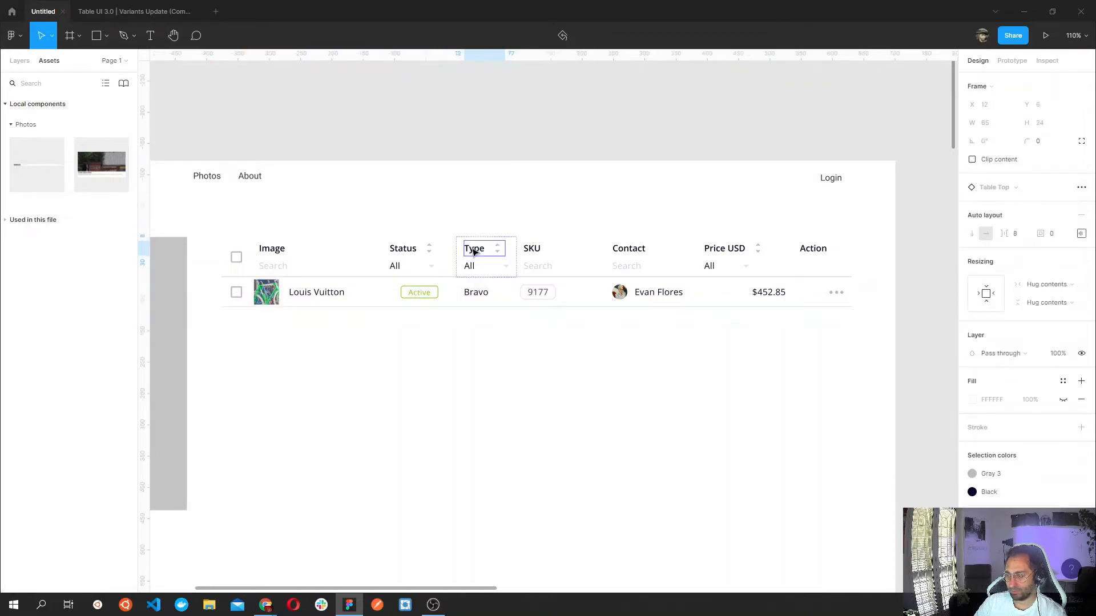
{"action": "double_click", "coordinate": [473, 251]}
{"action": "double_click", "coordinate": [473, 252]}
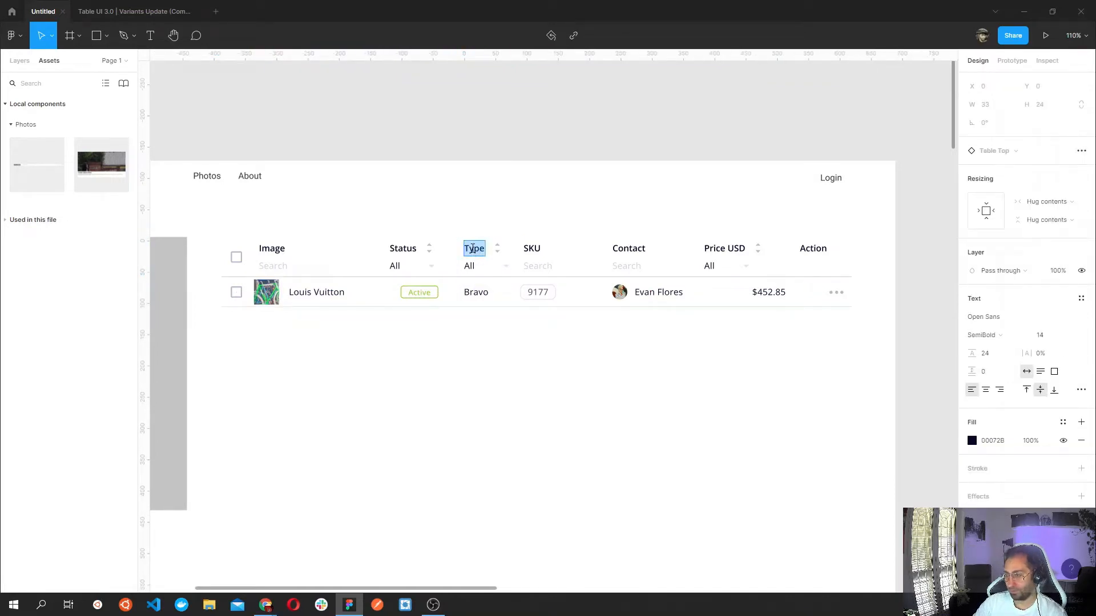
{"action": "type", "text": "Tags"}
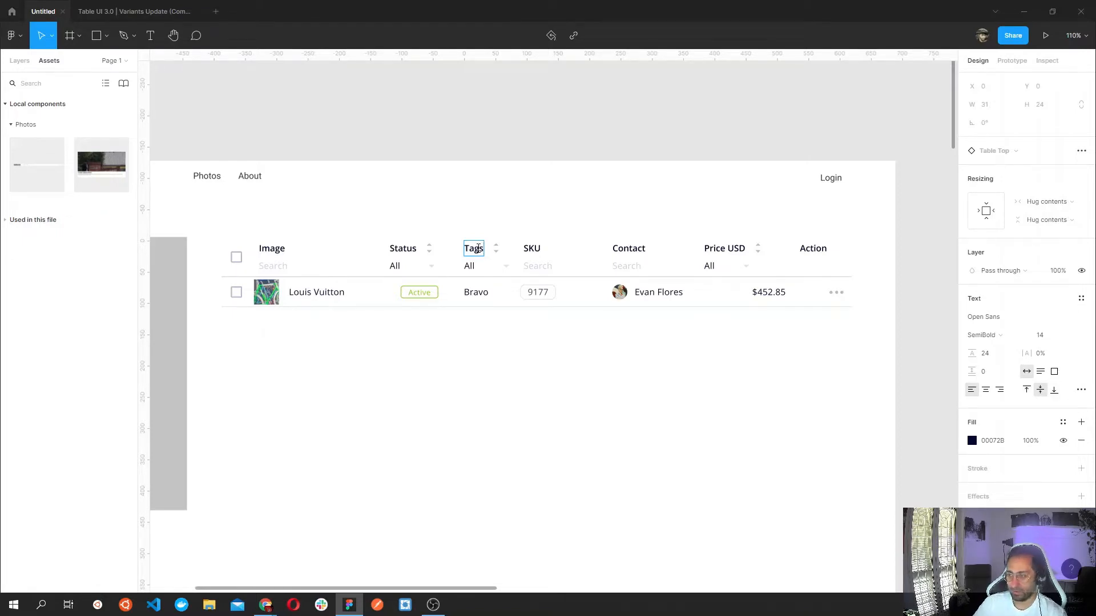
Delete the SKU column from the Dashboard table, both its header cell and its row cell.
{"action": "double_click", "coordinate": [530, 250]}
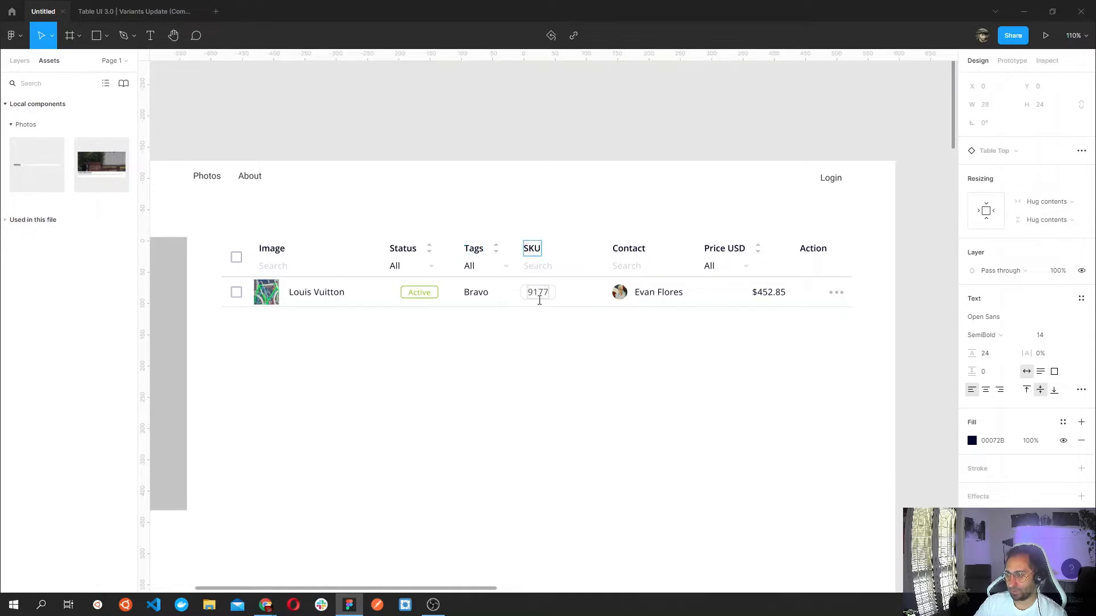
{"action": "key", "text": "Escape"}
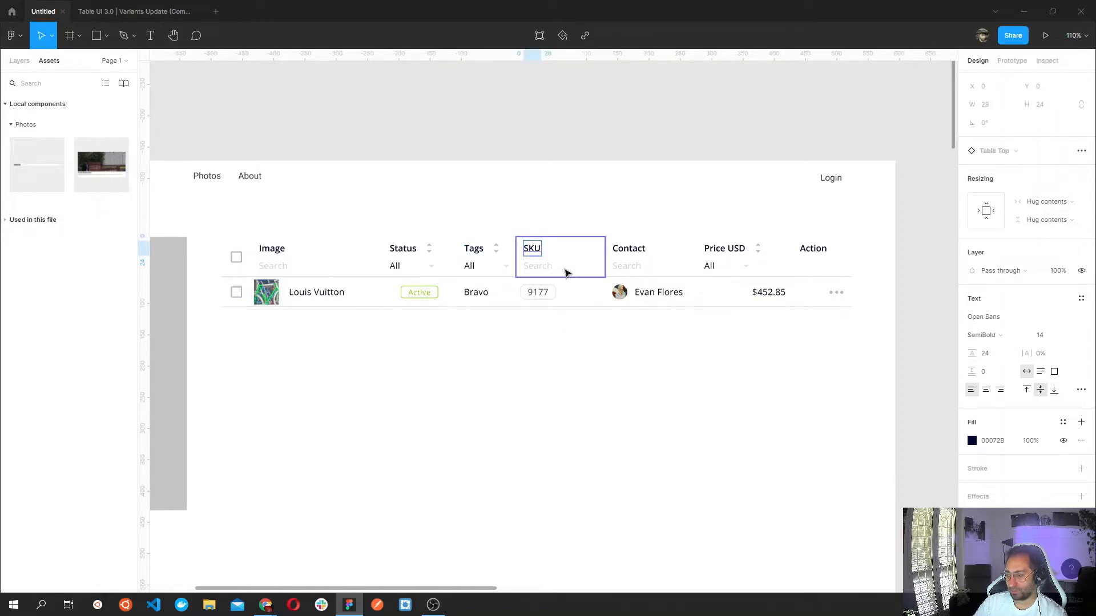
{"action": "key", "text": "Delete"}
{"action": "left_click", "coordinate": [551, 267]}
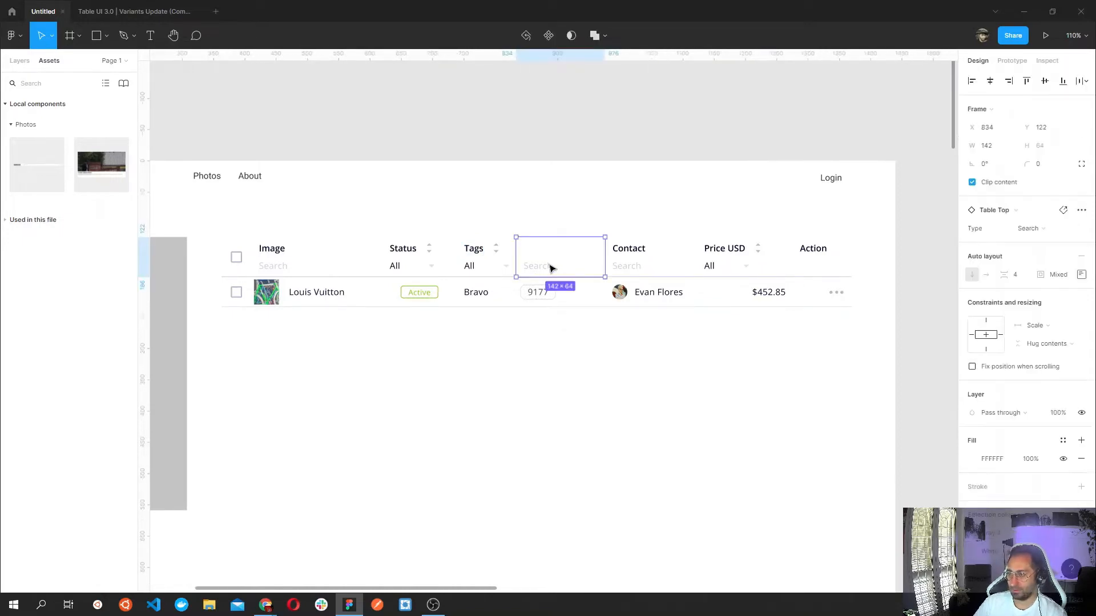
{"action": "key", "text": "Escape"}
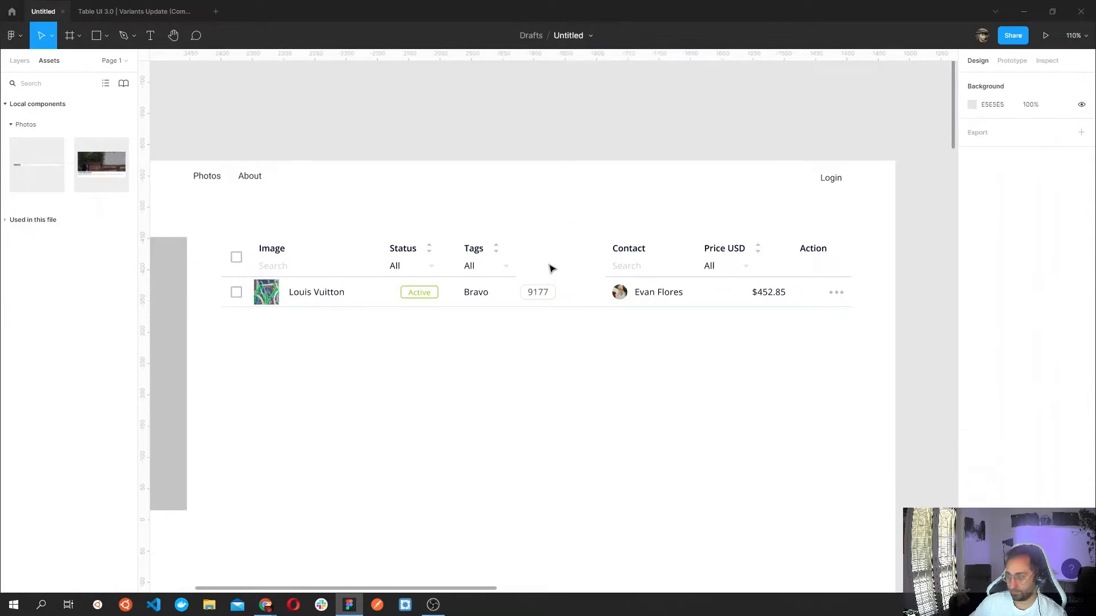
{"action": "left_click", "coordinate": [559, 307]}
{"action": "key", "text": "Delete"}
Delete the Contact and Price USD columns from the Dashboard table, including their header and row cells.
{"action": "left_click", "coordinate": [643, 272]}
{"action": "key", "text": "Delete"}
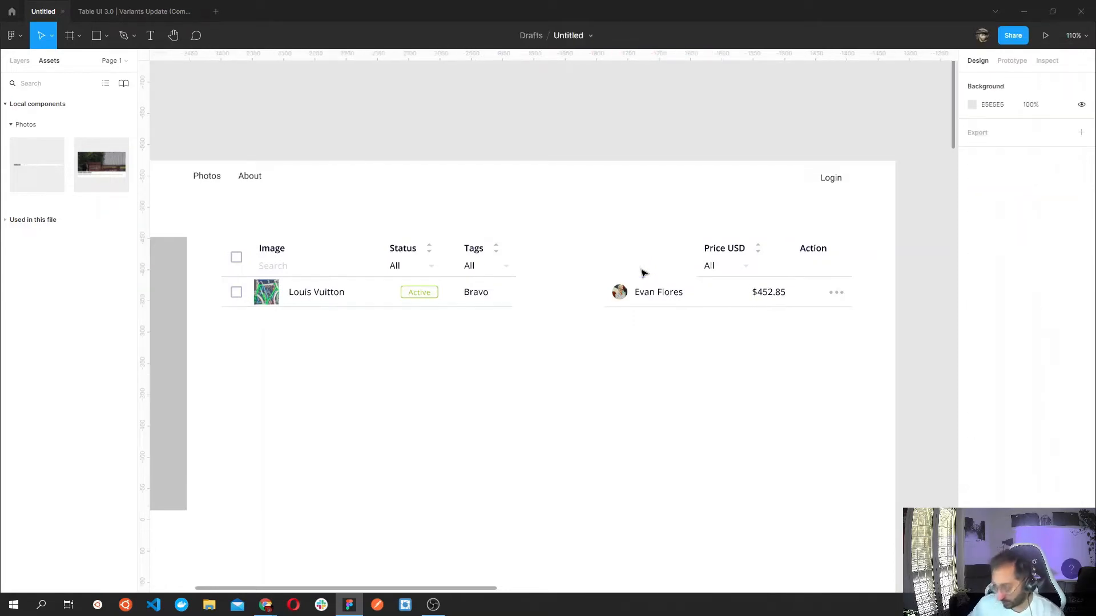
{"action": "left_click", "coordinate": [662, 299]}
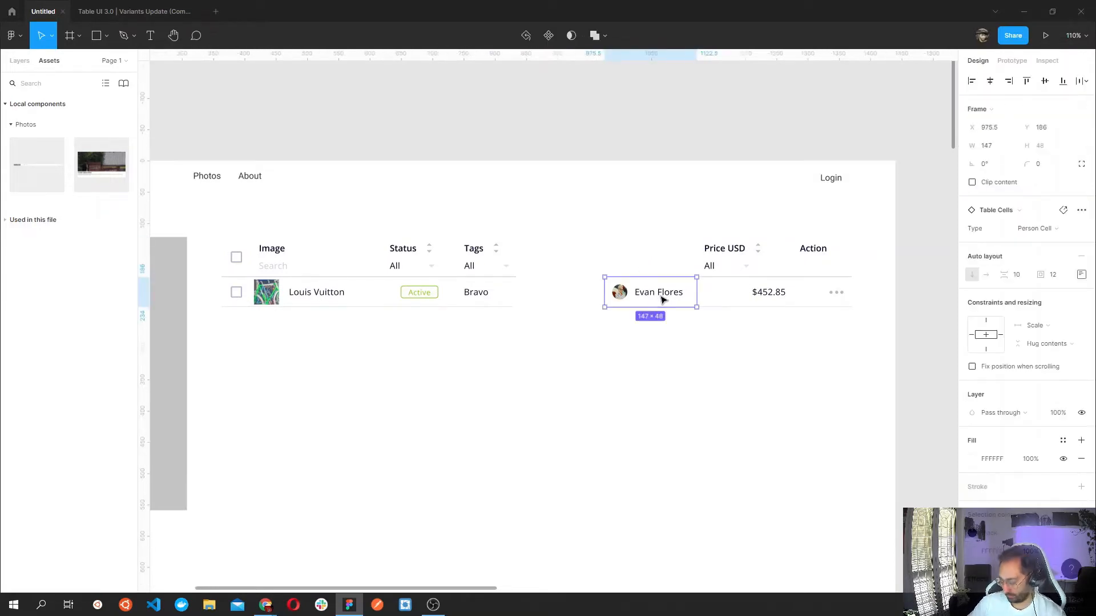
{"action": "key", "text": "Delete"}
{"action": "left_click", "coordinate": [718, 271]}
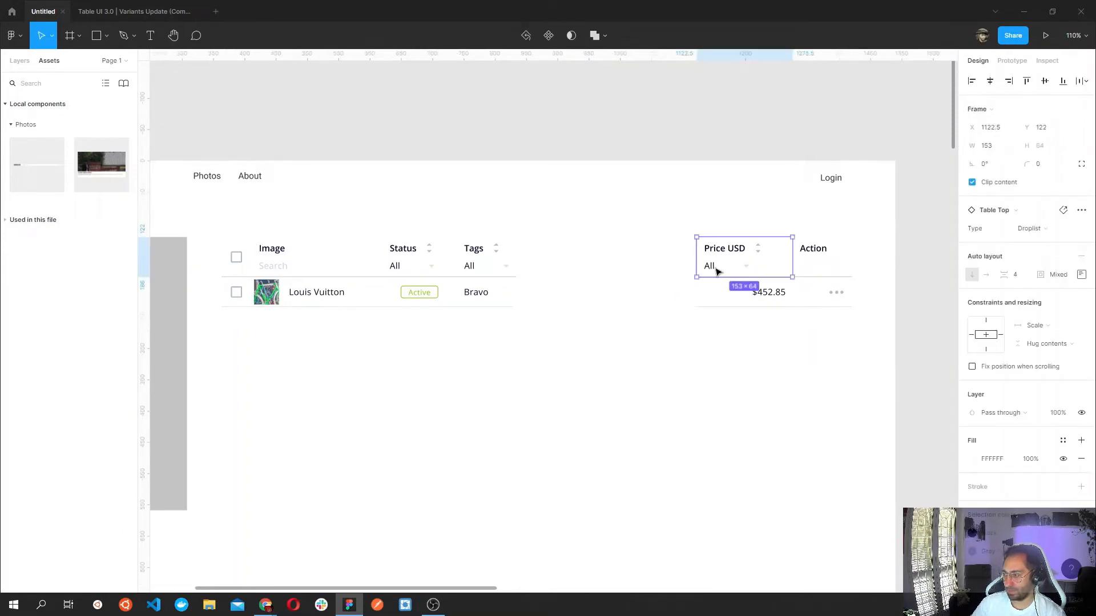
{"action": "key", "text": "Delete"}
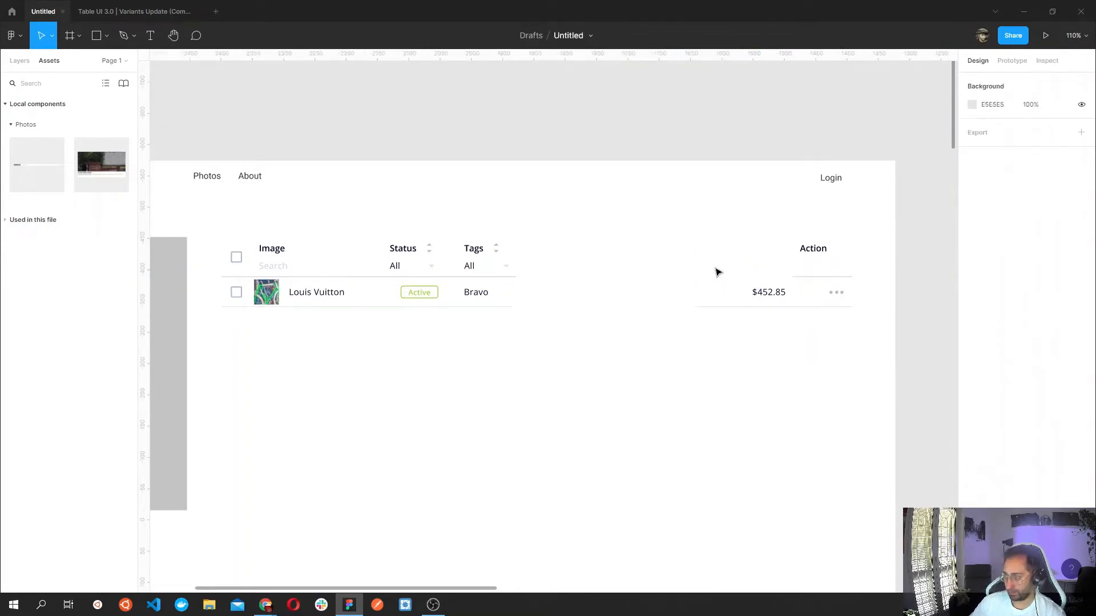
{"action": "left_click", "coordinate": [736, 303]}
{"action": "key", "text": "Delete"}
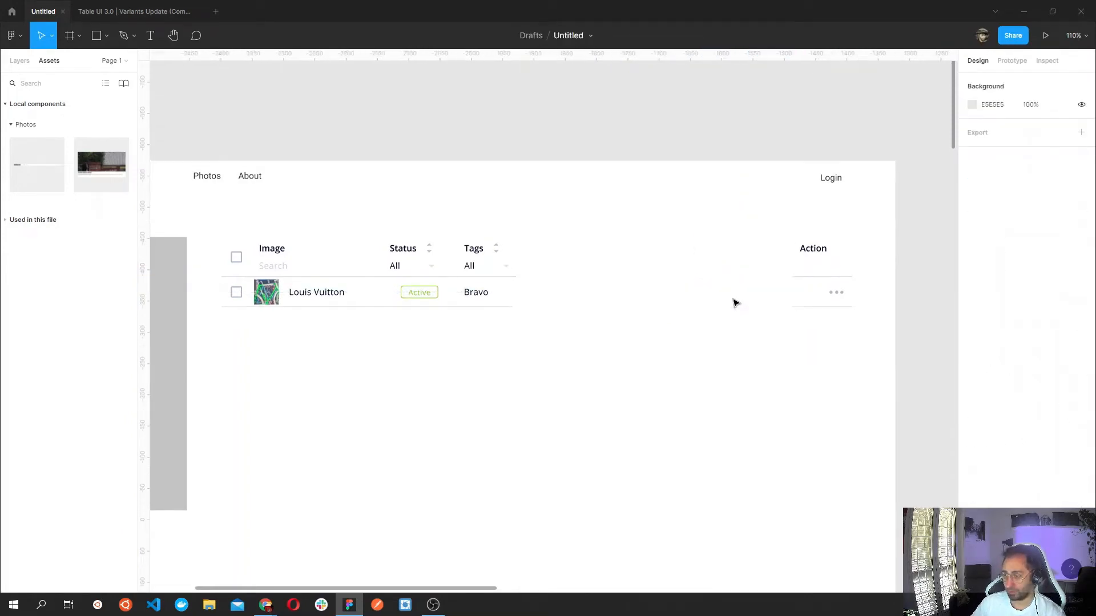
Move the Action header and its three-dot row cell together so they sit directly beside the Tags column.
{"action": "left_click", "coordinate": [512, 293]}
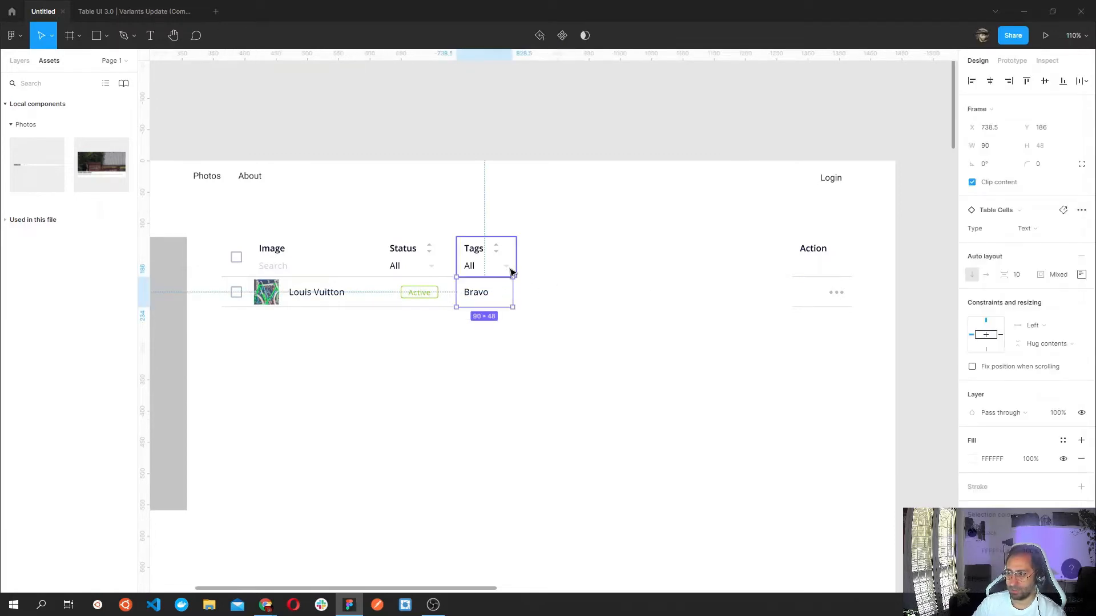
{"action": "left_click", "coordinate": [836, 291]}
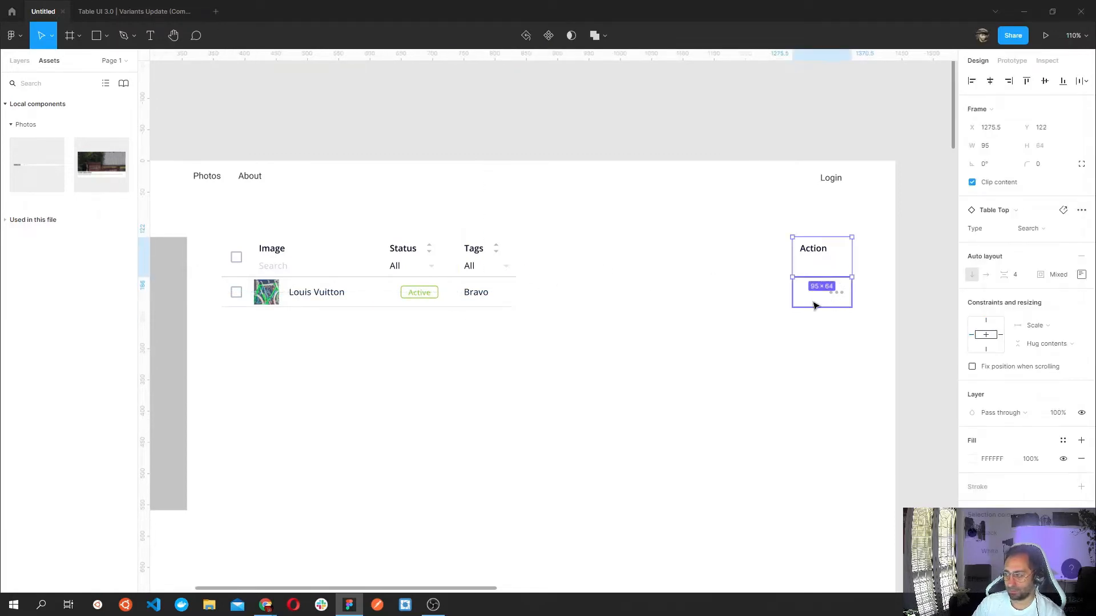
{"action": "left_click", "coordinate": [816, 264], "text": "shift"}
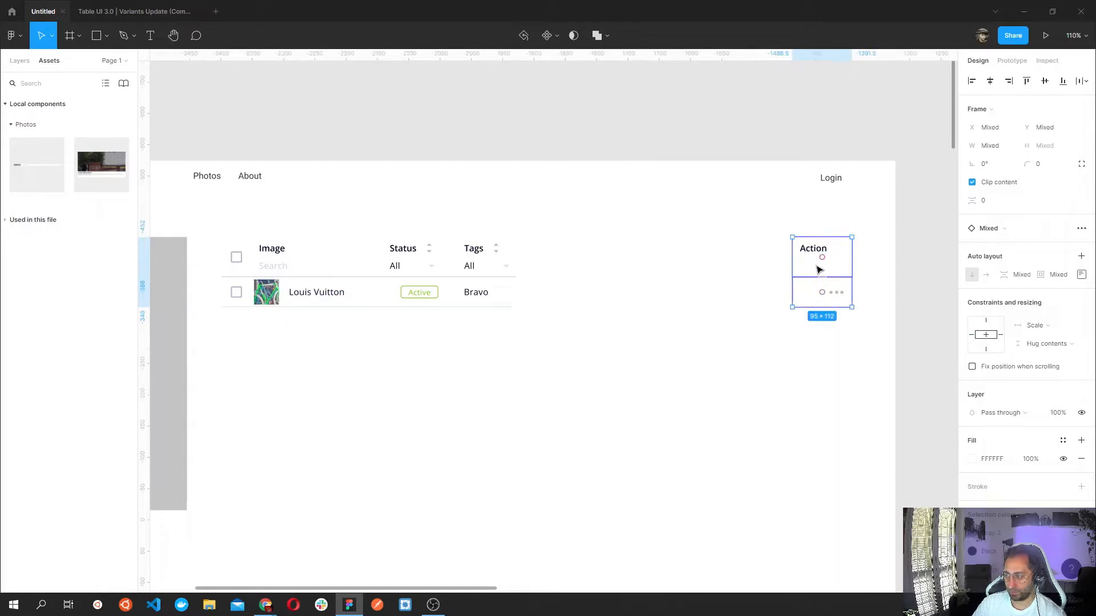
{"action": "left_click_drag", "start_coordinate": [816, 264], "coordinate": [544, 270]}
{"action": "left_click", "coordinate": [367, 478]}
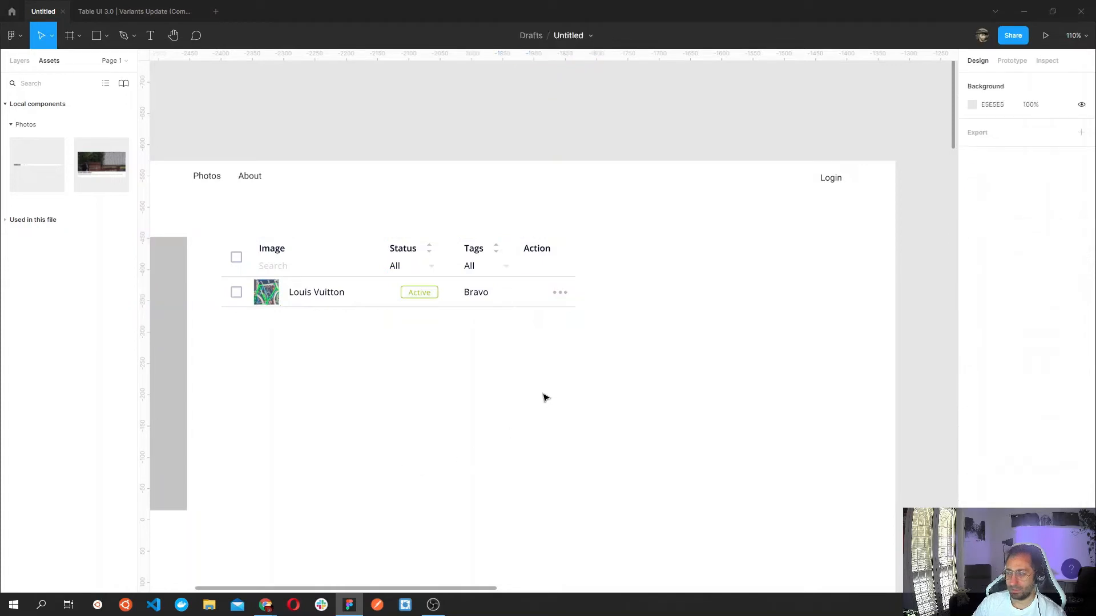
Delete the three-dot action cell from the Dashboard table's row, keeping the Action header.
{"action": "scroll", "coordinate": [579, 355], "scroll_direction": "down", "scroll_amount": 5}
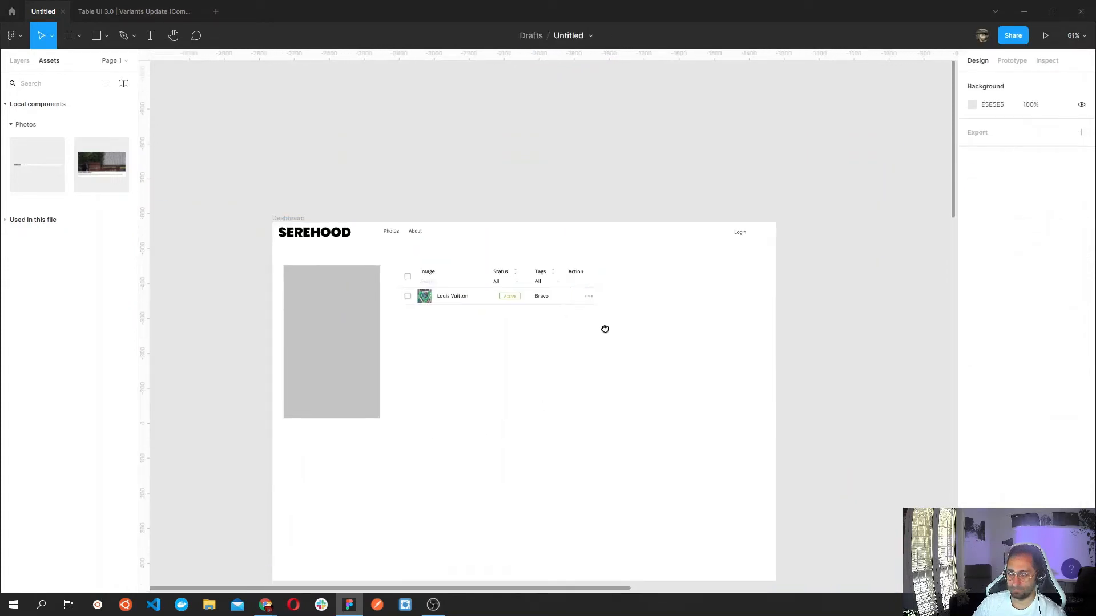
{"action": "scroll", "coordinate": [497, 331], "scroll_direction": "up", "scroll_amount": 3}
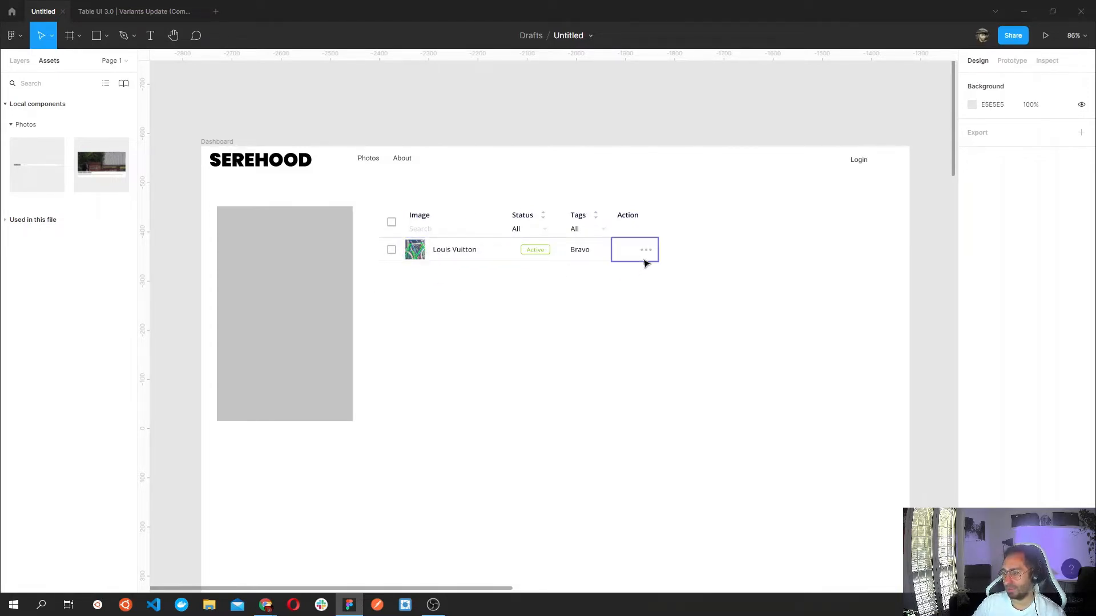
{"action": "scroll", "coordinate": [671, 257], "scroll_direction": "up", "scroll_amount": 3}
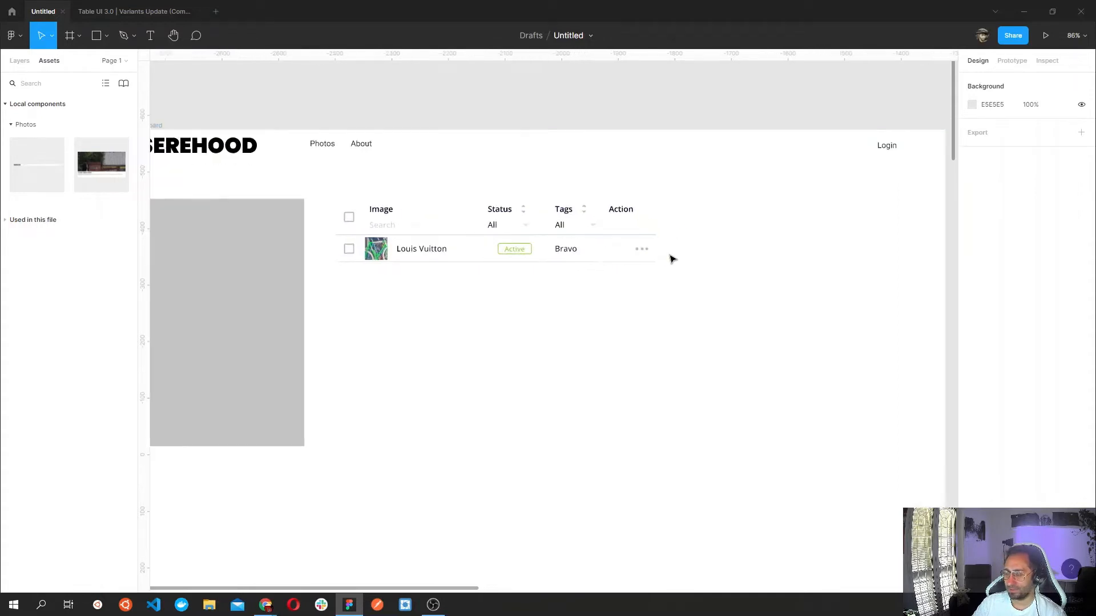
{"action": "left_click", "coordinate": [640, 252]}
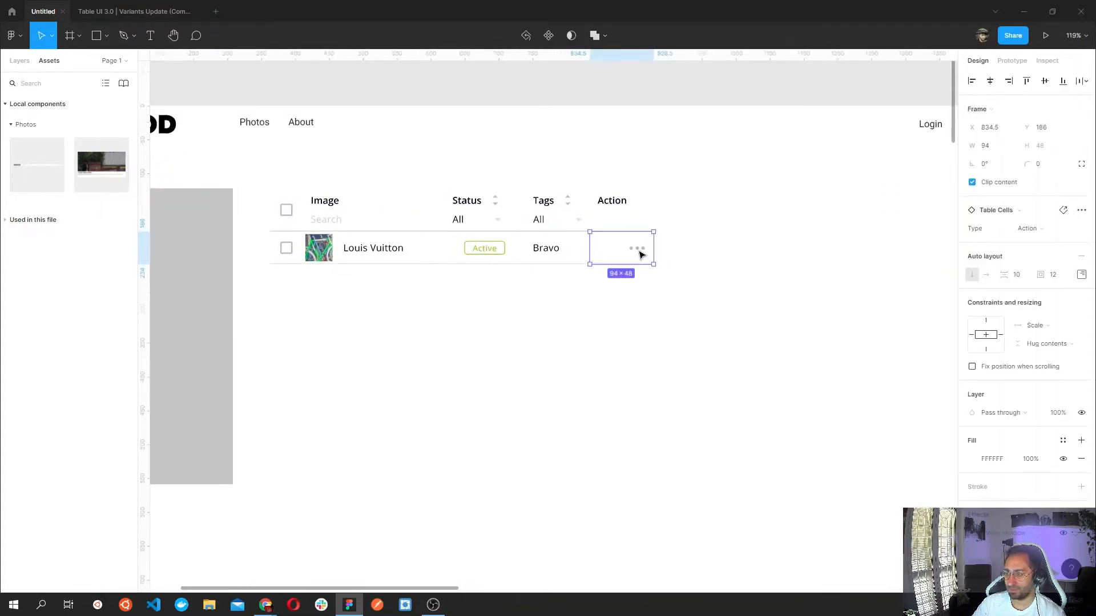
{"action": "left_click", "coordinate": [638, 254]}
{"action": "key", "text": "Escape"}
{"action": "key", "text": "Escape"}
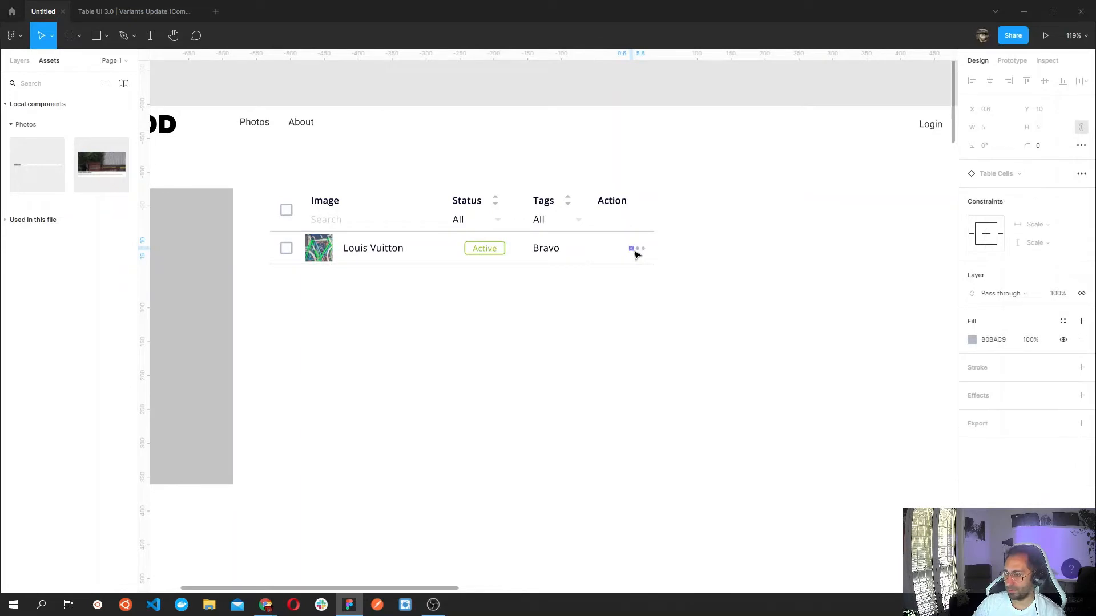
{"action": "left_click", "coordinate": [639, 254]}
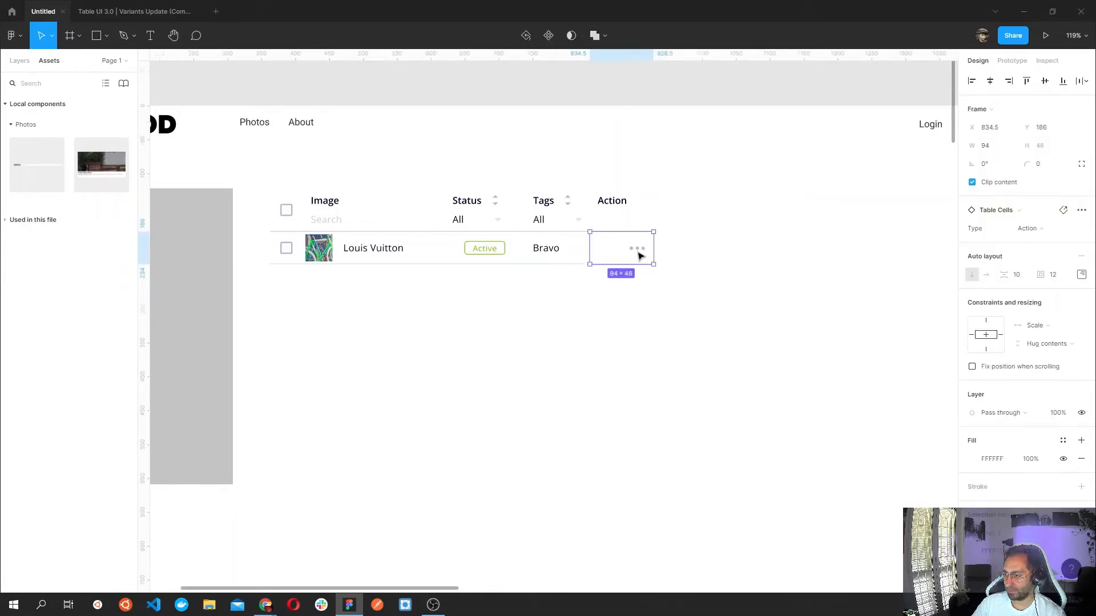
{"action": "key", "text": "Delete"}
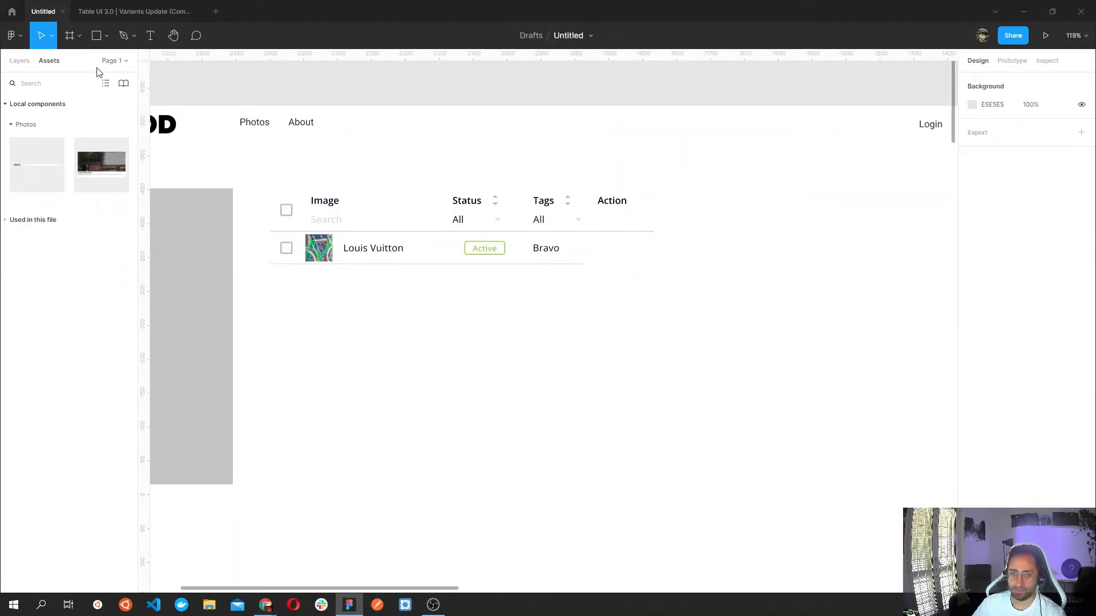
Add the text "view - edit - delete" beneath the Action header, level with the Louis Vuitton row.
{"action": "left_click", "coordinate": [151, 35]}
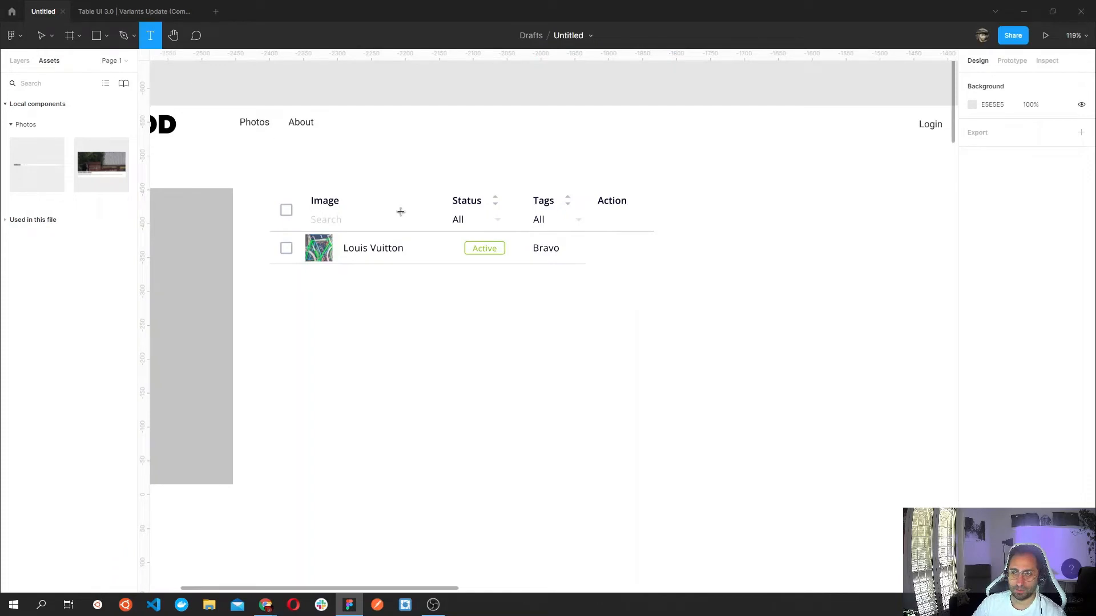
{"action": "left_click", "coordinate": [594, 247]}
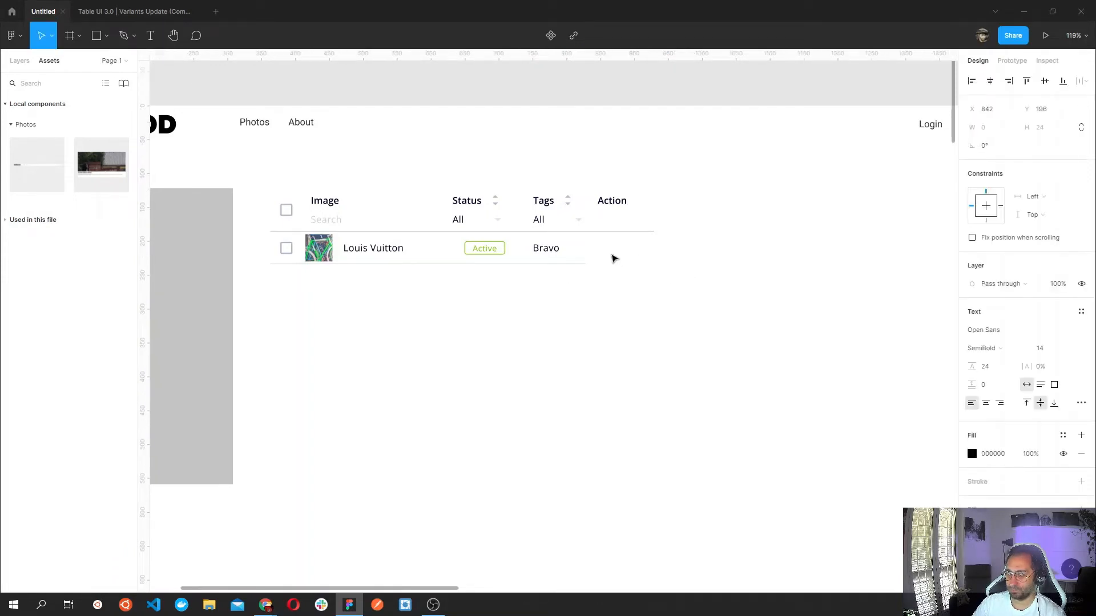
{"action": "type", "text": "vIEW"}
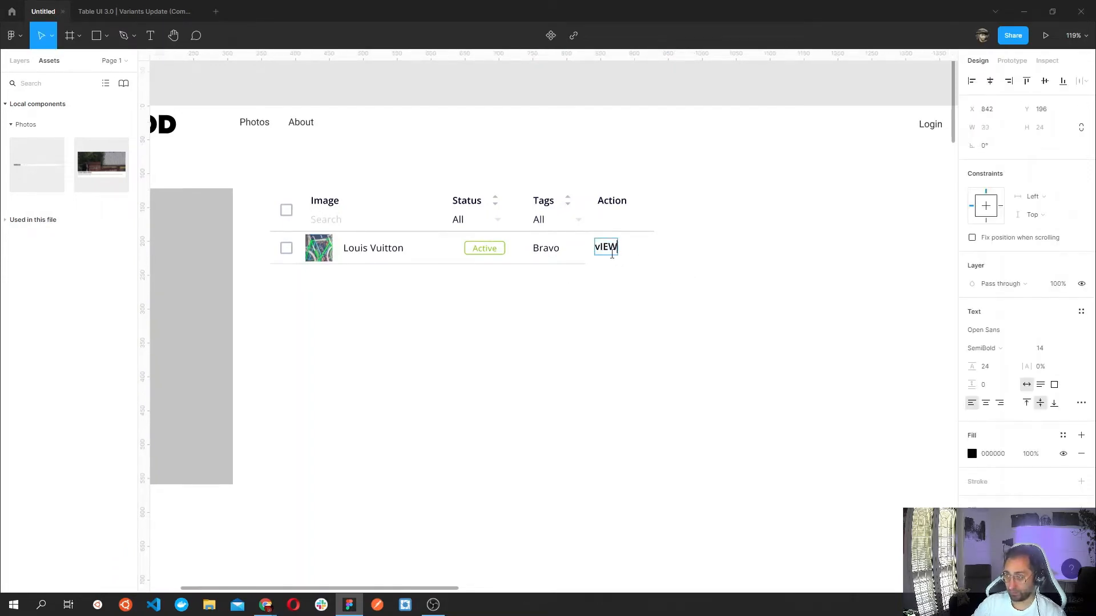
{"action": "key", "text": "BackSpace"}
{"action": "key", "text": "BackSpace"}
{"action": "key", "text": "BackSpace"}
{"action": "type", "text": "IEW"}
{"action": "key", "text": "BackSpace"}
{"action": "key", "text": "BackSpace"}
{"action": "key", "text": "BackSpace"}
{"action": "type", "text": "ew"}
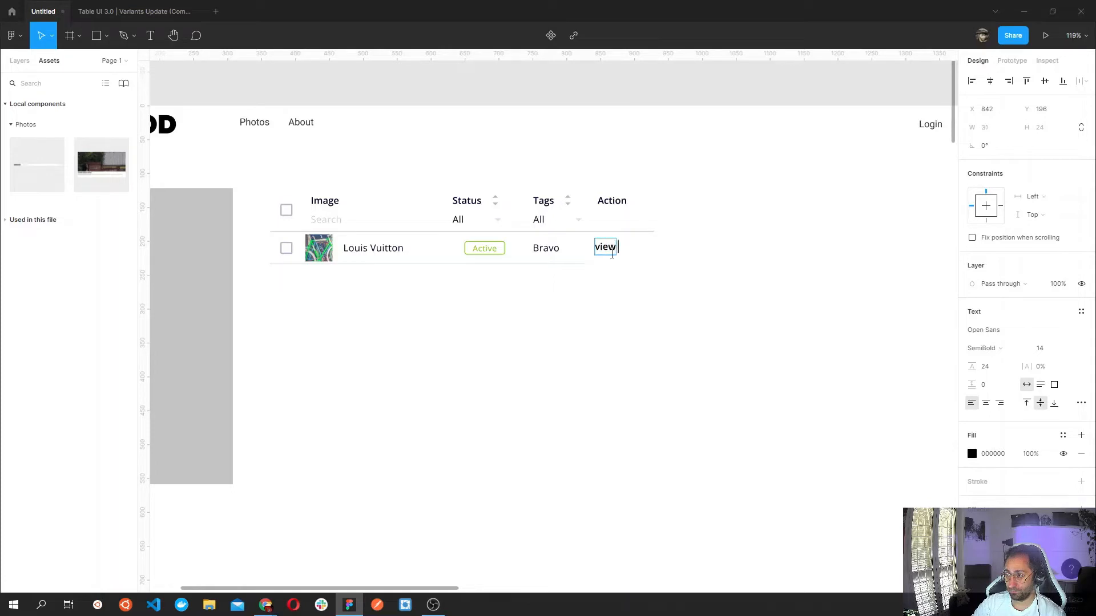
{"action": "type", "text": " - edit - delte"}
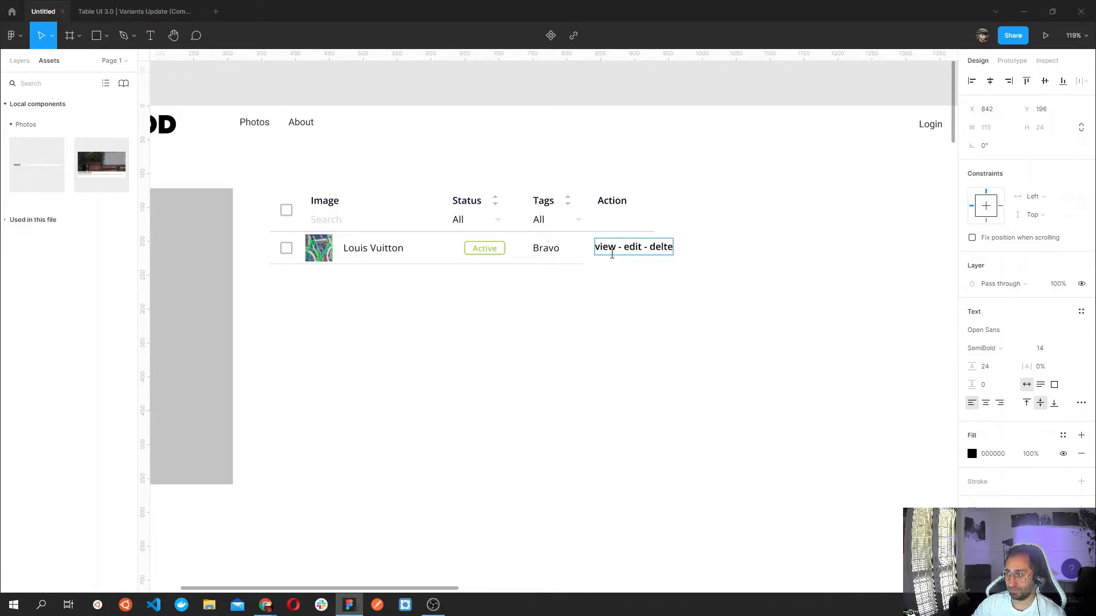
{"action": "key", "text": "BackSpace"}
{"action": "key", "text": "BackSpace"}
{"action": "type", "text": "ete"}
{"action": "key", "text": "Escape"}
{"action": "left_click", "coordinate": [588, 348]}
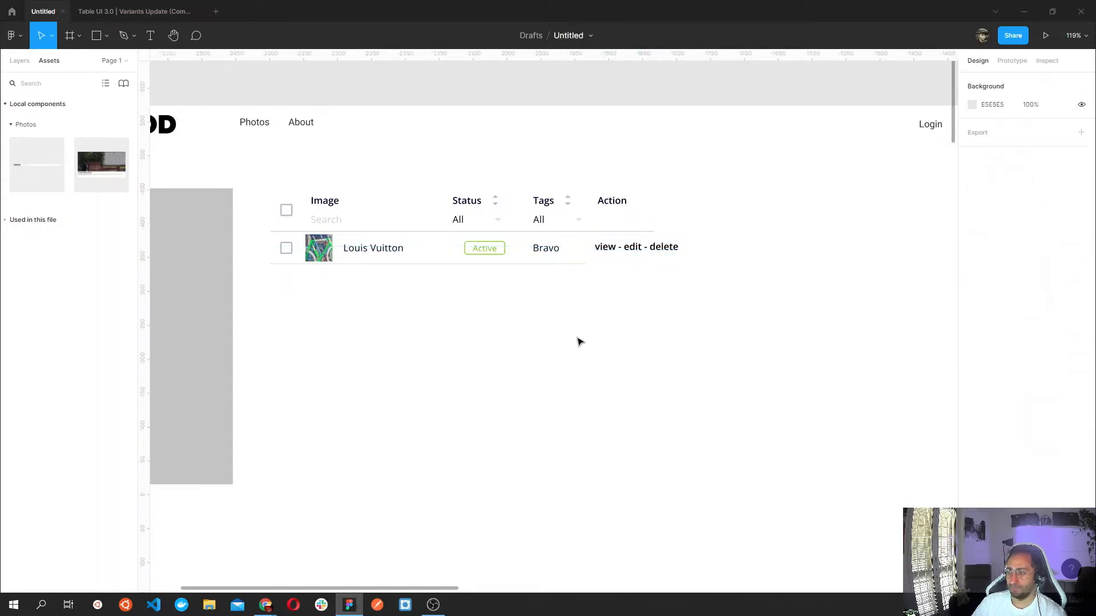
{"action": "left_click", "coordinate": [586, 259]}
{"action": "left_click", "coordinate": [628, 255]}
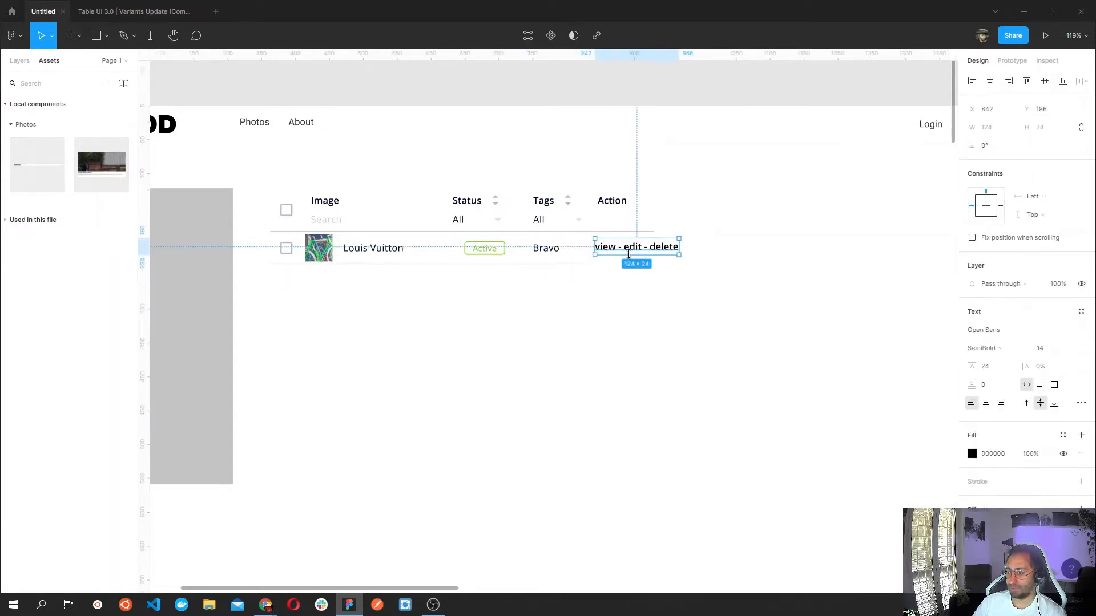
{"action": "left_click", "coordinate": [596, 306]}
Select all header and row cells of the Dashboard table and stretch them together to about 992 px wide.
{"action": "scroll", "coordinate": [676, 329], "scroll_direction": "down", "scroll_amount": 5}
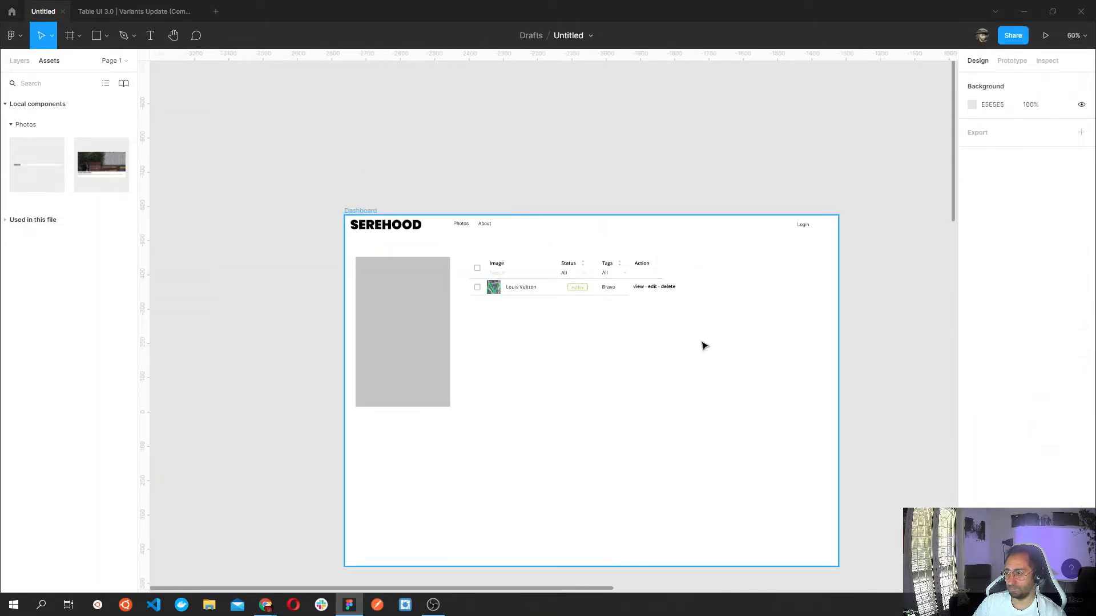
{"action": "scroll", "coordinate": [702, 346], "scroll_direction": "down", "scroll_amount": 2}
{"action": "scroll", "coordinate": [703, 345], "scroll_direction": "right", "scroll_amount": 3}
{"action": "left_click_drag", "start_coordinate": [621, 276], "coordinate": [409, 227]}
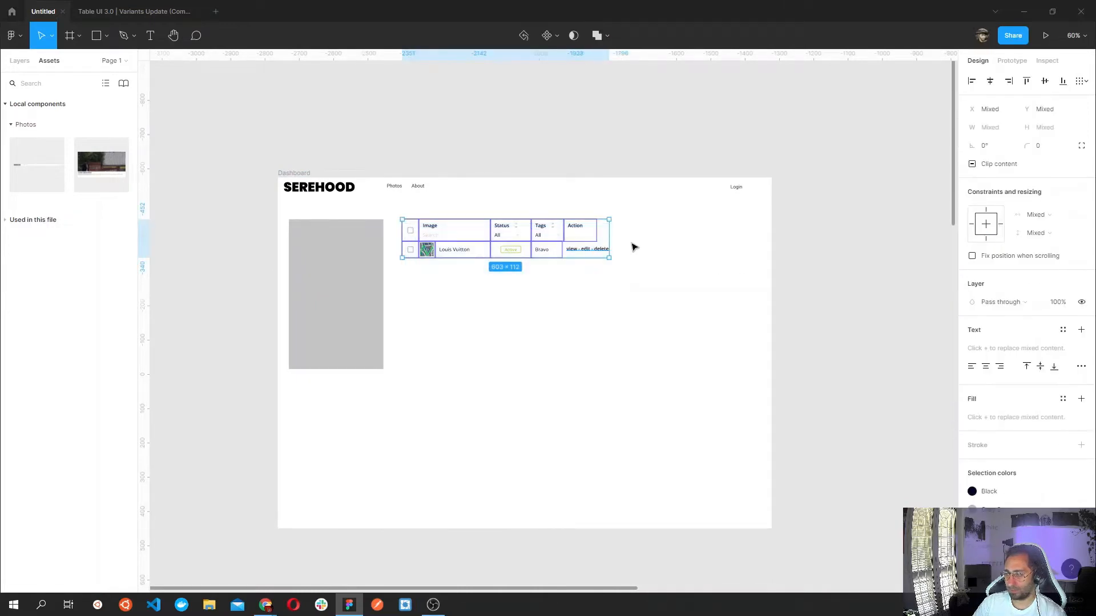
{"action": "left_click_drag", "start_coordinate": [715, 237], "coordinate": [741, 235]}
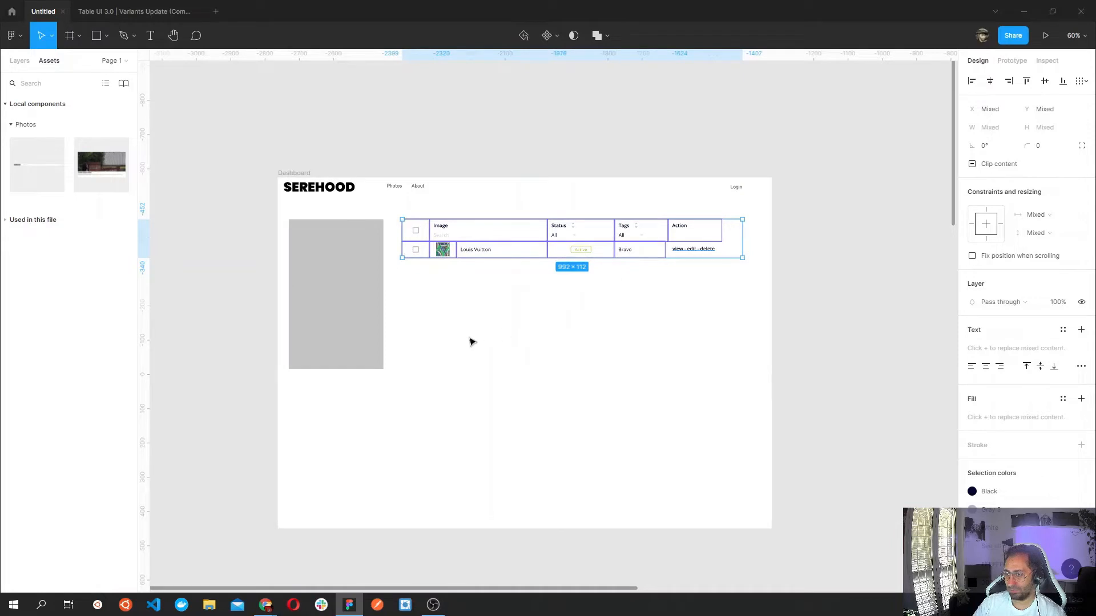
{"action": "left_click", "coordinate": [469, 340]}
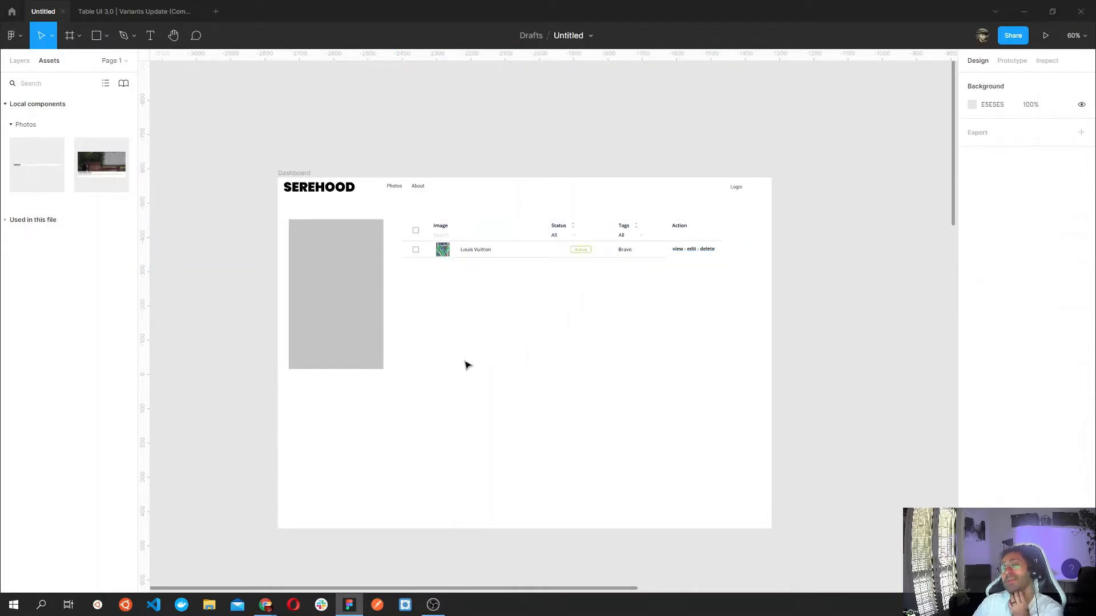
Delete the "view - edit - delete" text from the table row.
{"action": "scroll", "coordinate": [693, 242], "scroll_direction": "up", "scroll_amount": 5}
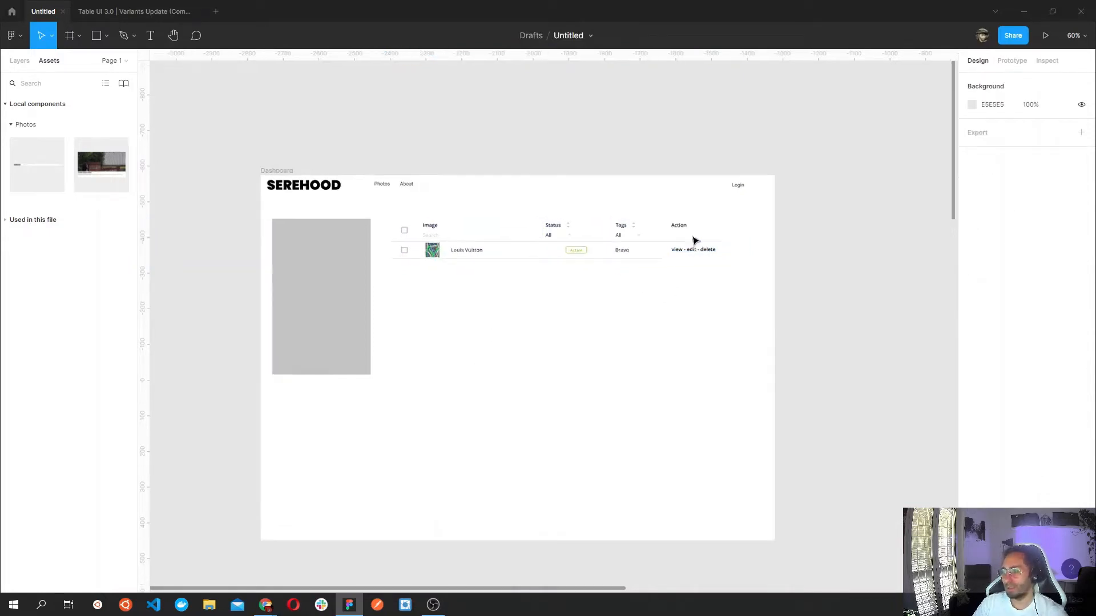
{"action": "scroll", "coordinate": [667, 250], "scroll_direction": "up", "scroll_amount": 5}
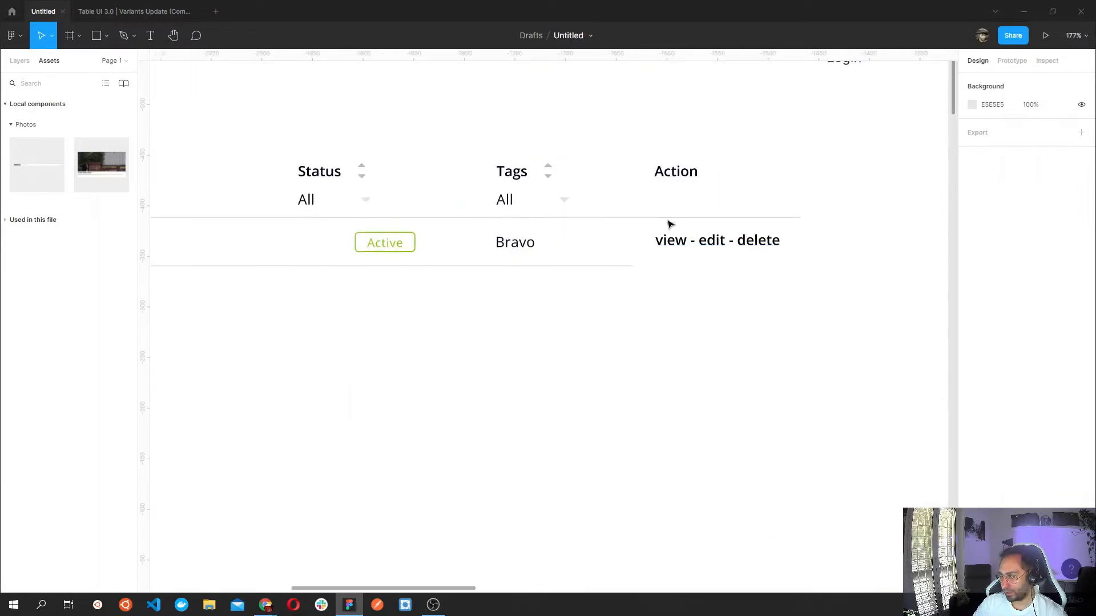
{"action": "left_click", "coordinate": [667, 222]}
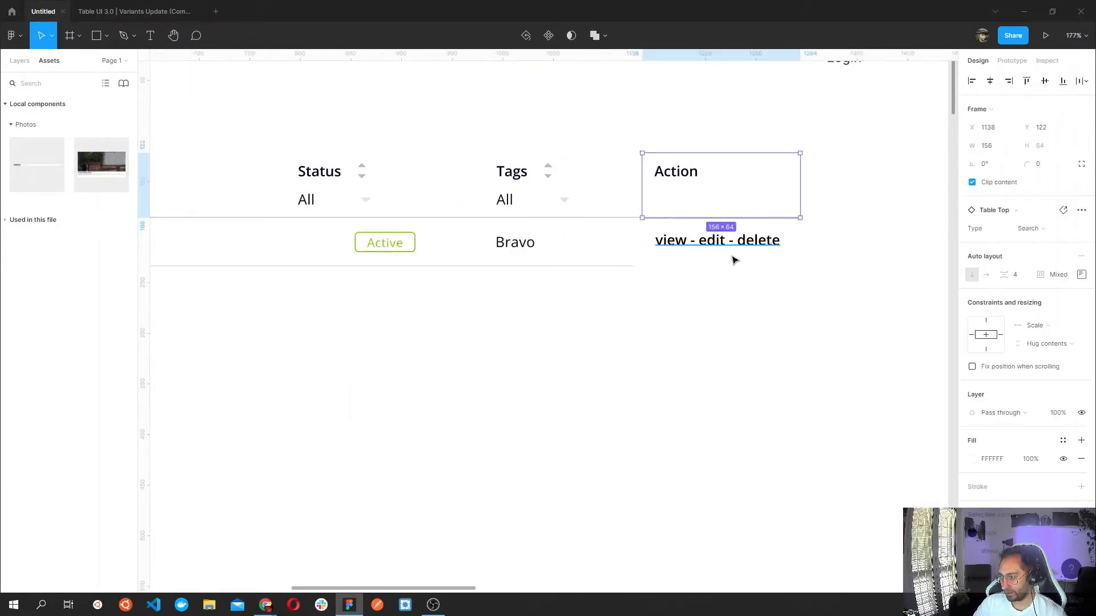
{"action": "left_click", "coordinate": [686, 249]}
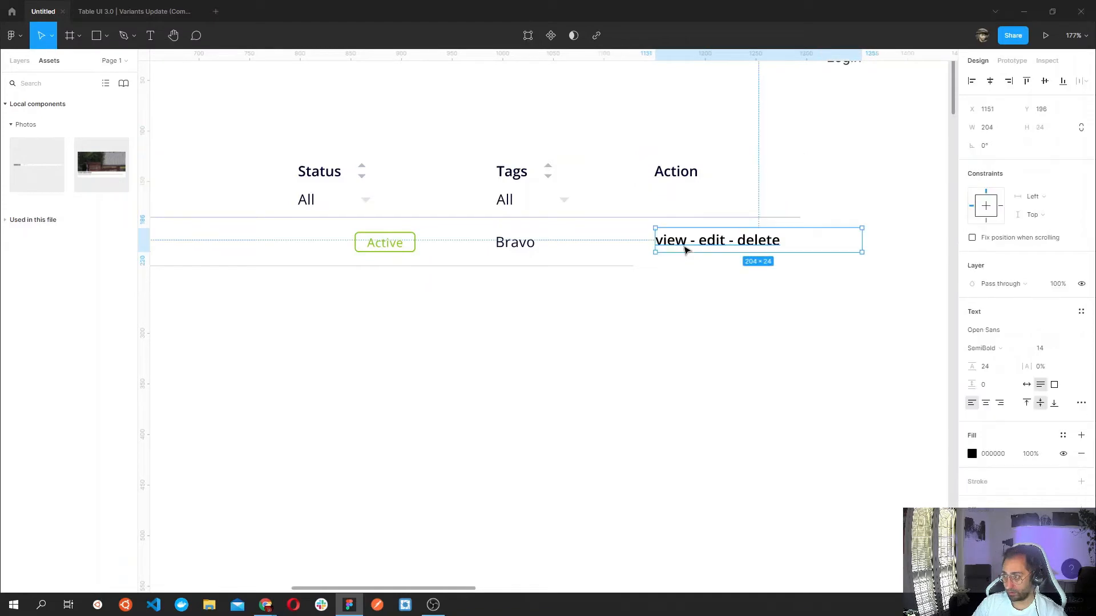
{"action": "key", "text": "Delete"}
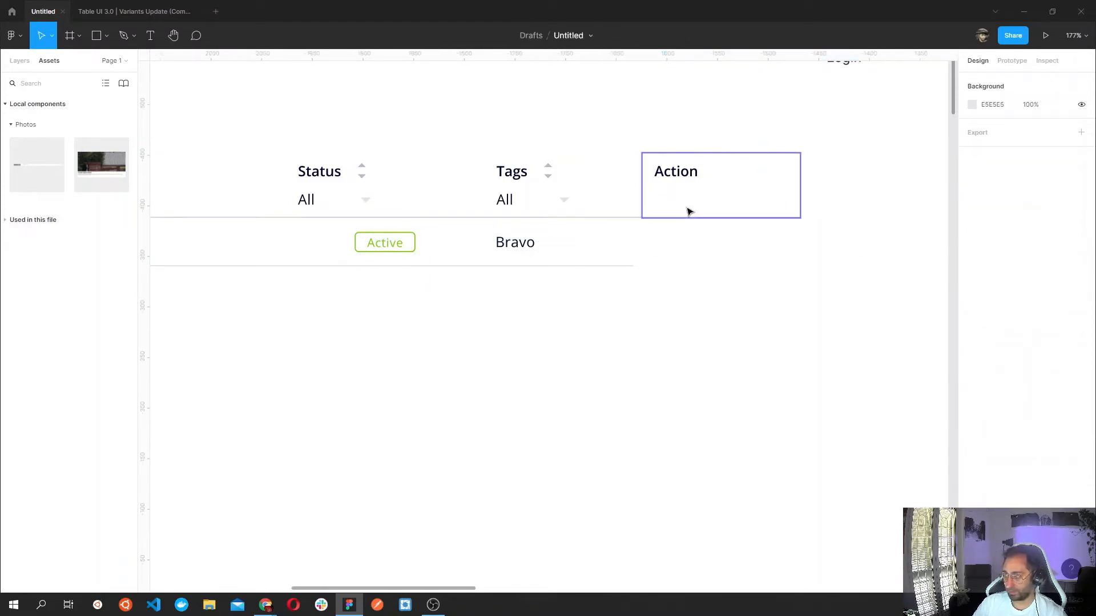
{"action": "left_click", "coordinate": [690, 212]}
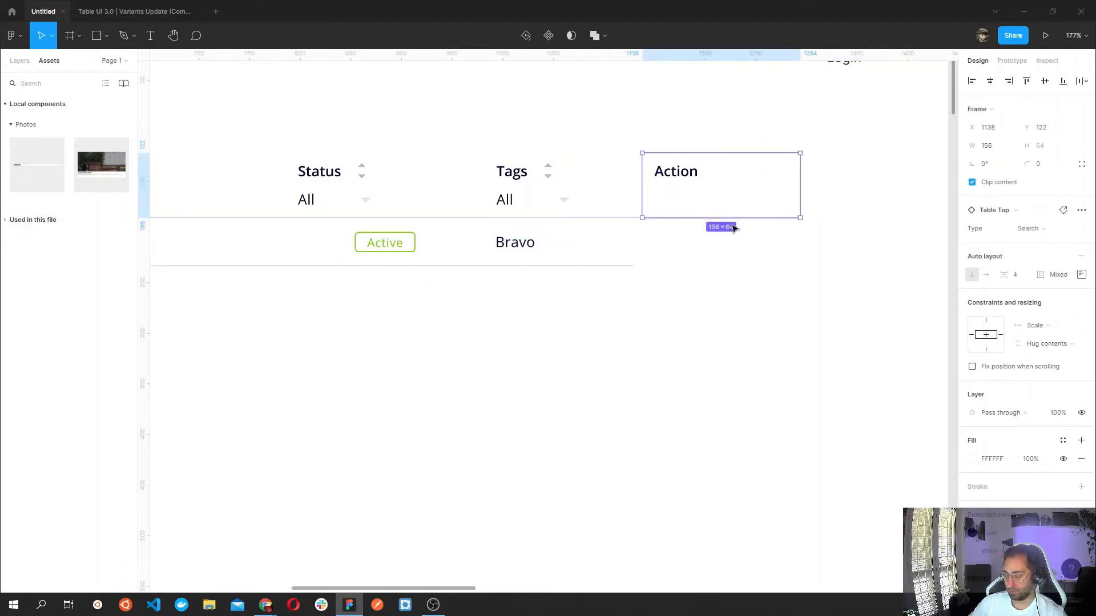
{"action": "key", "text": "Down"}
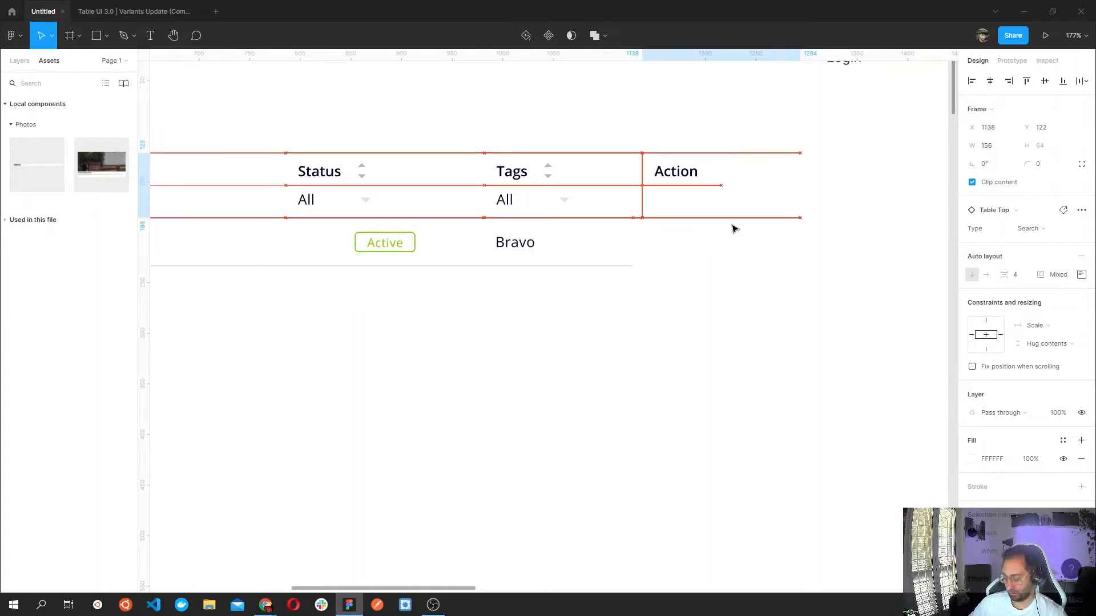
{"action": "key", "text": "Up"}
{"action": "left_click", "coordinate": [667, 287]}
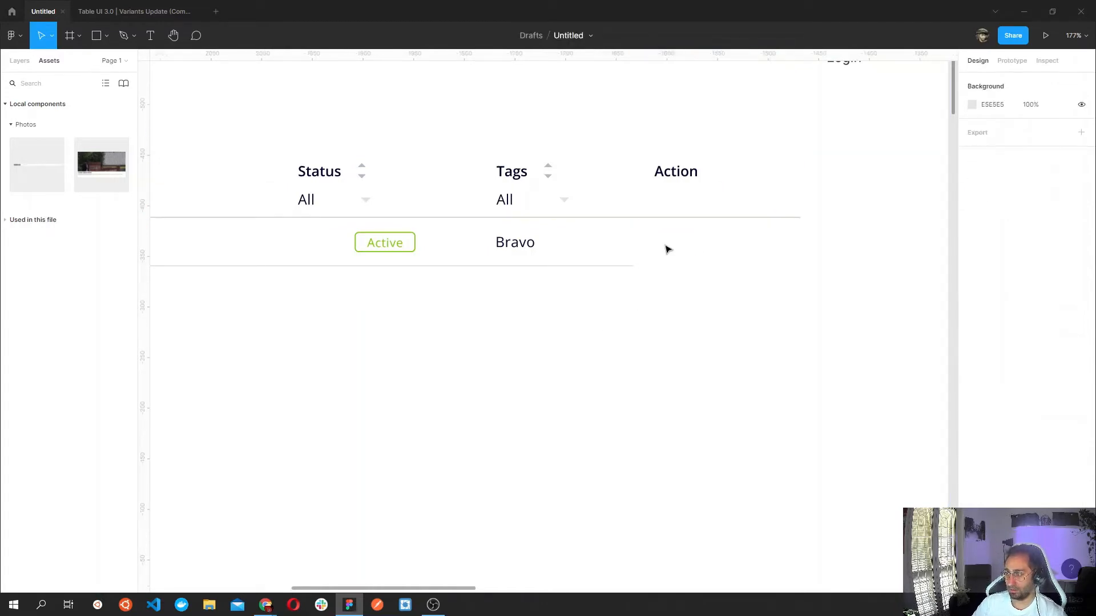
{"action": "key", "text": "ctrl+v"}
{"action": "left_click_drag", "start_coordinate": [682, 188], "coordinate": [684, 255]}
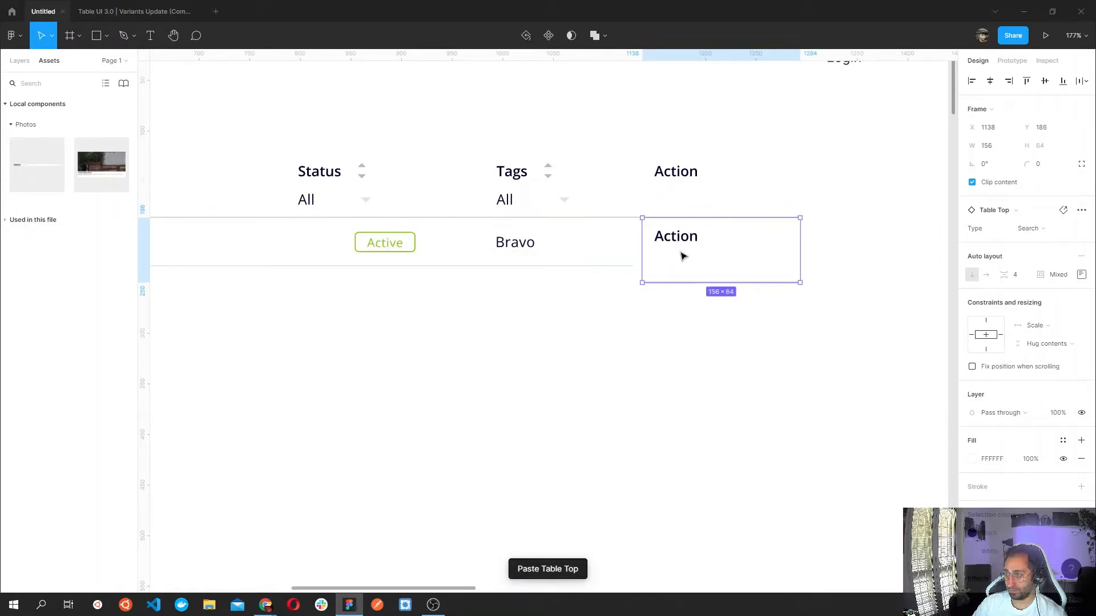
{"action": "key", "text": "Delete"}
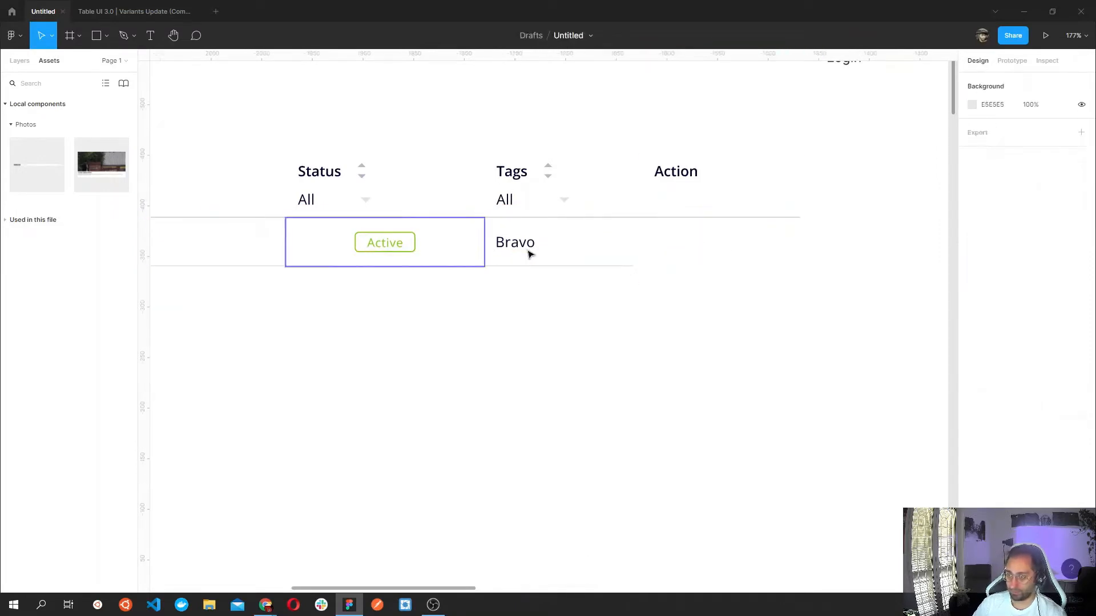
Duplicate the Bravo table cell and place the copy in the first row beneath the Action heading.
{"action": "left_click", "coordinate": [529, 253]}
{"action": "key", "text": "ctrl+v"}
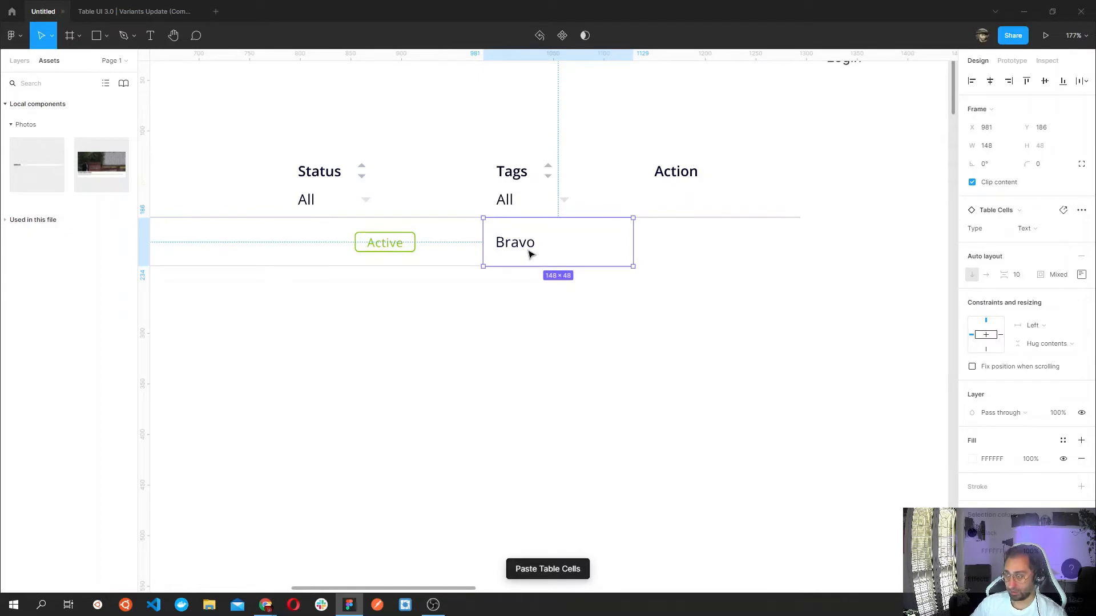
{"action": "left_click_drag", "start_coordinate": [545, 252], "coordinate": [688, 252]}
Replace the text of the cell under Action with "View - Edit - Delete".
{"action": "double_click", "coordinate": [687, 252]}
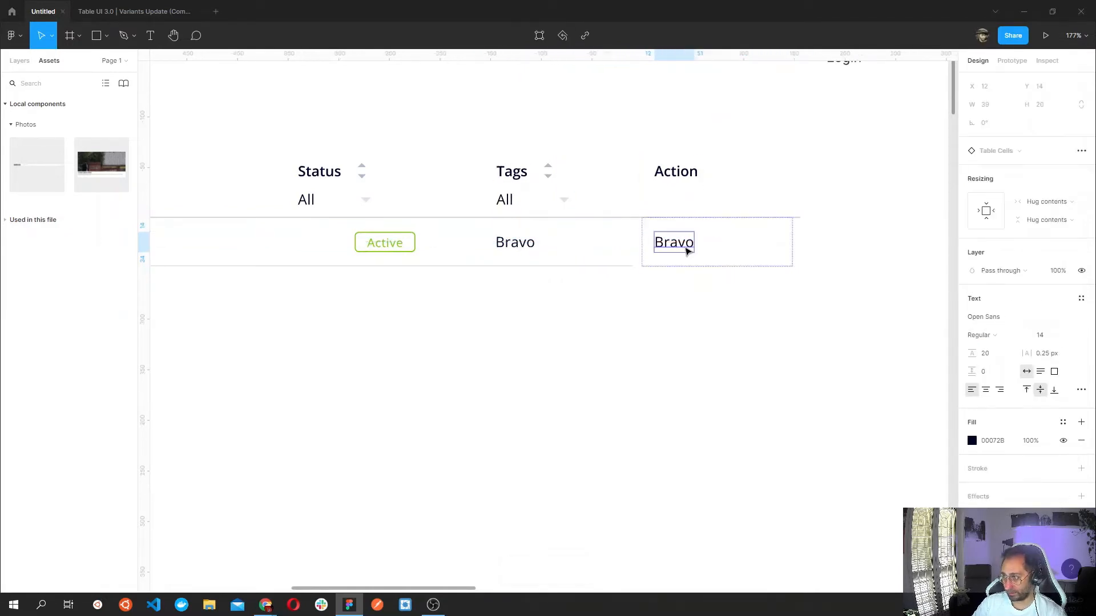
{"action": "double_click", "coordinate": [685, 248]}
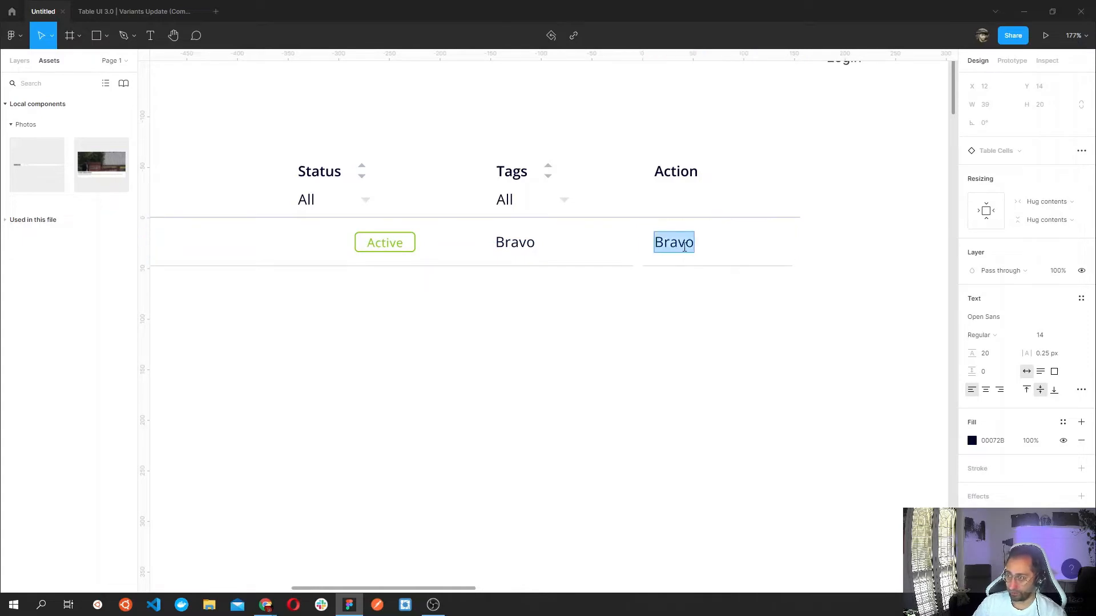
{"action": "type", "text": "View "}
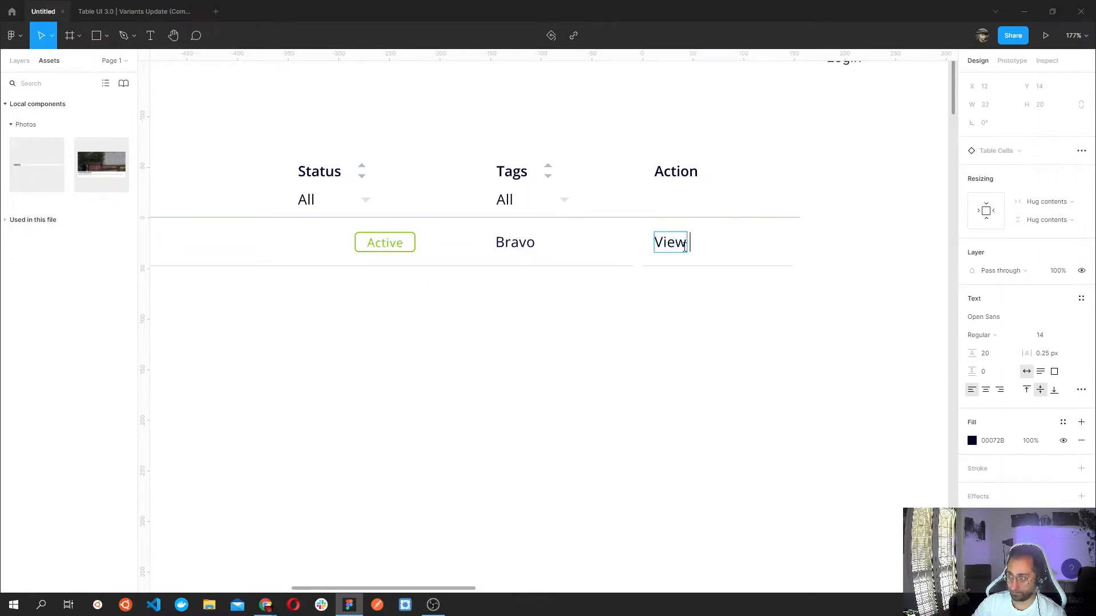
{"action": "type", "text": "- Edit - D"}
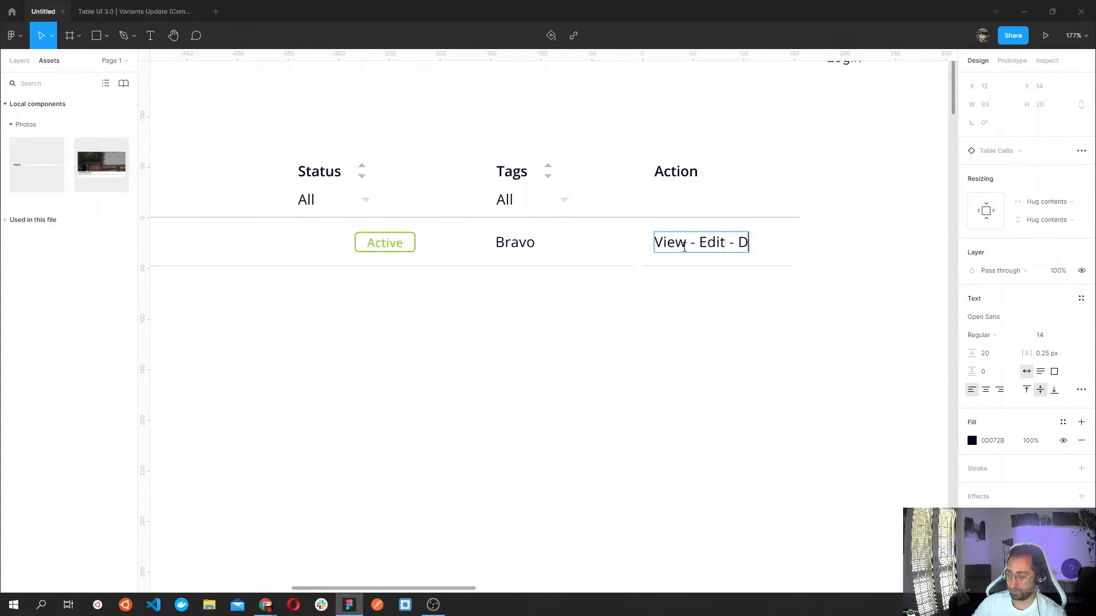
{"action": "type", "text": "elete"}
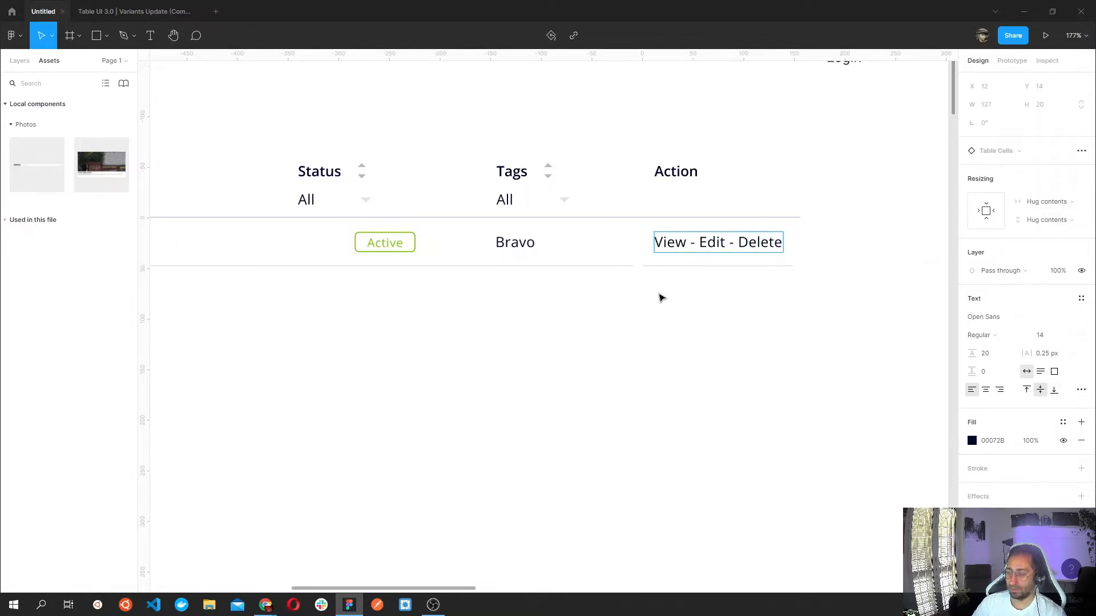
{"action": "key", "text": "Escape"}
{"action": "key", "text": "Escape"}
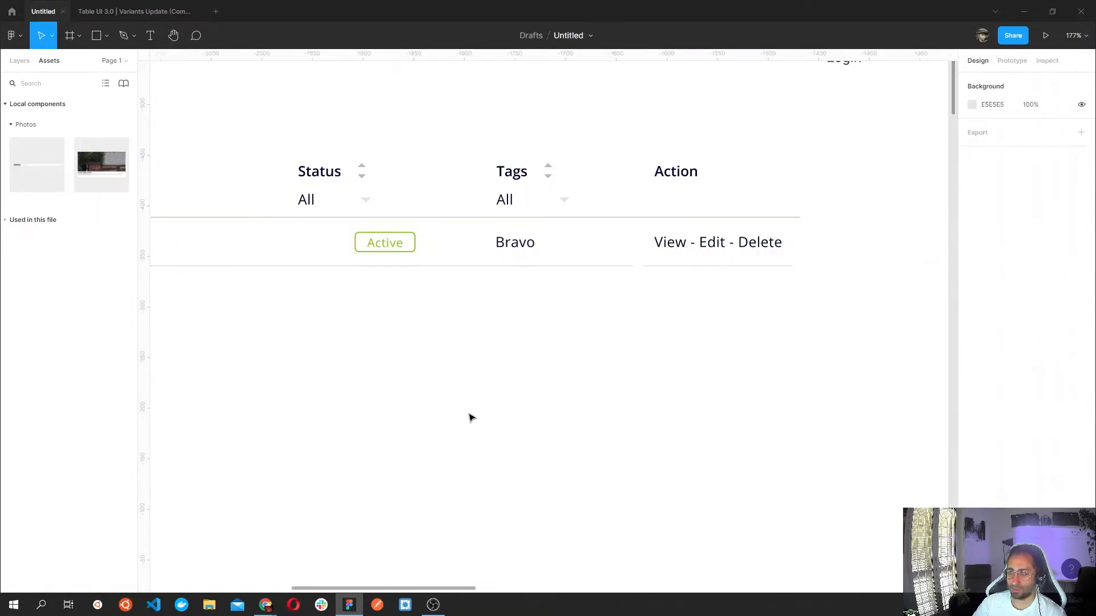
Shift the View - Edit - Delete cell left so that it adjoins the Bravo cell.
{"action": "scroll", "coordinate": [352, 372], "scroll_direction": "down", "scroll_amount": 1}
{"action": "left_click_drag", "start_coordinate": [352, 372], "coordinate": [493, 376]}
{"action": "left_click", "coordinate": [803, 227]}
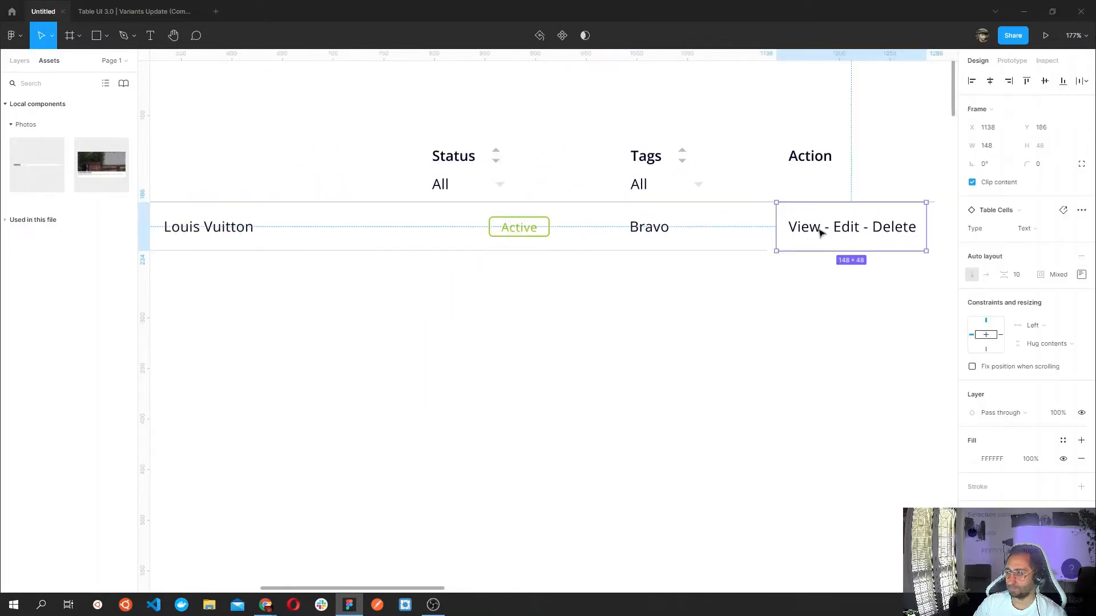
{"action": "left_click_drag", "start_coordinate": [820, 231], "coordinate": [812, 233]}
{"action": "left_click", "coordinate": [736, 333]}
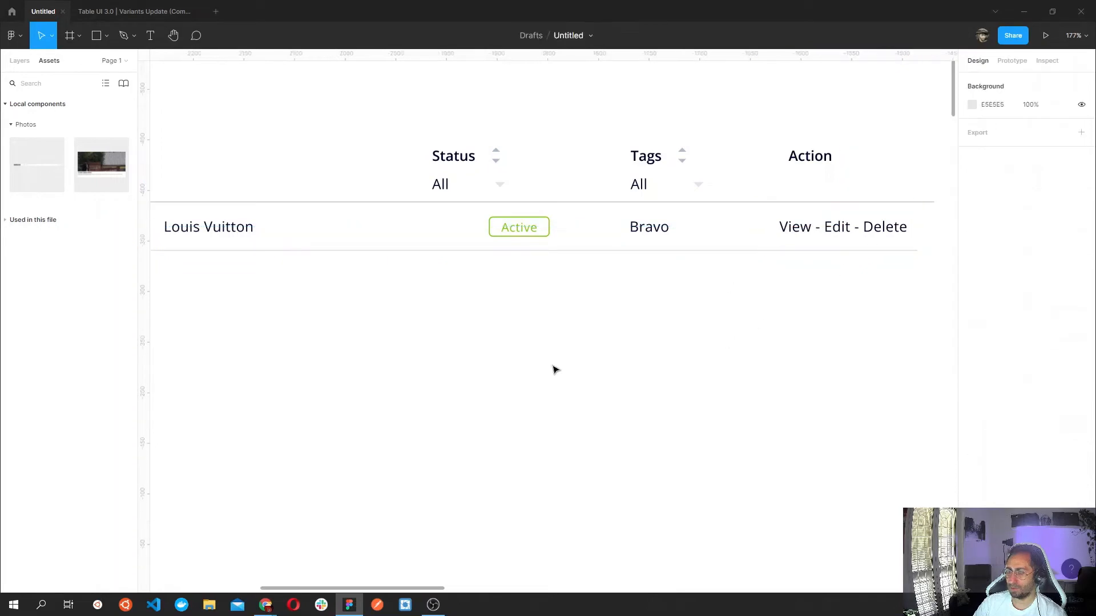
Turn all the cells of the first table row, from checkbox to actions, into one component.
{"action": "scroll", "coordinate": [553, 367], "scroll_direction": "down", "scroll_amount": 3}
{"action": "scroll", "coordinate": [531, 391], "scroll_direction": "down", "scroll_amount": 3}
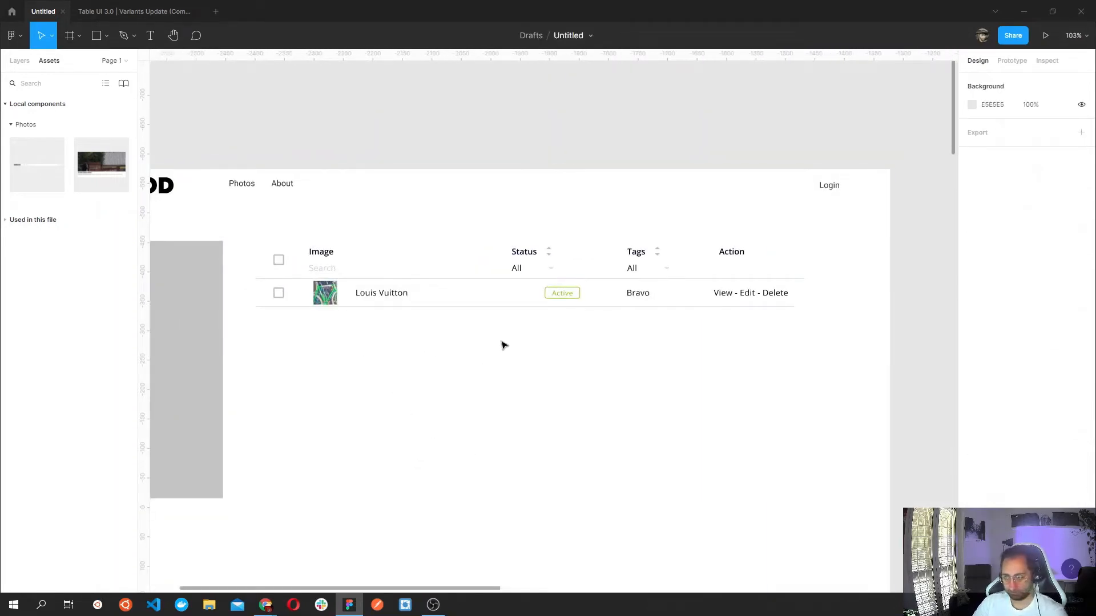
{"action": "left_click_drag", "start_coordinate": [805, 319], "coordinate": [264, 288]}
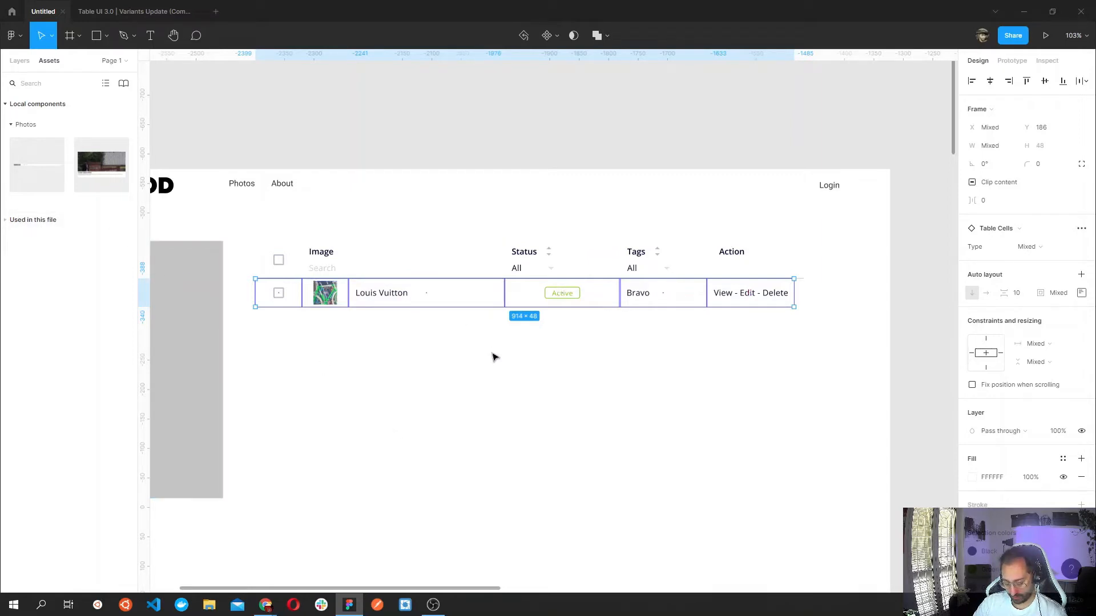
{"action": "key", "text": "alt"}
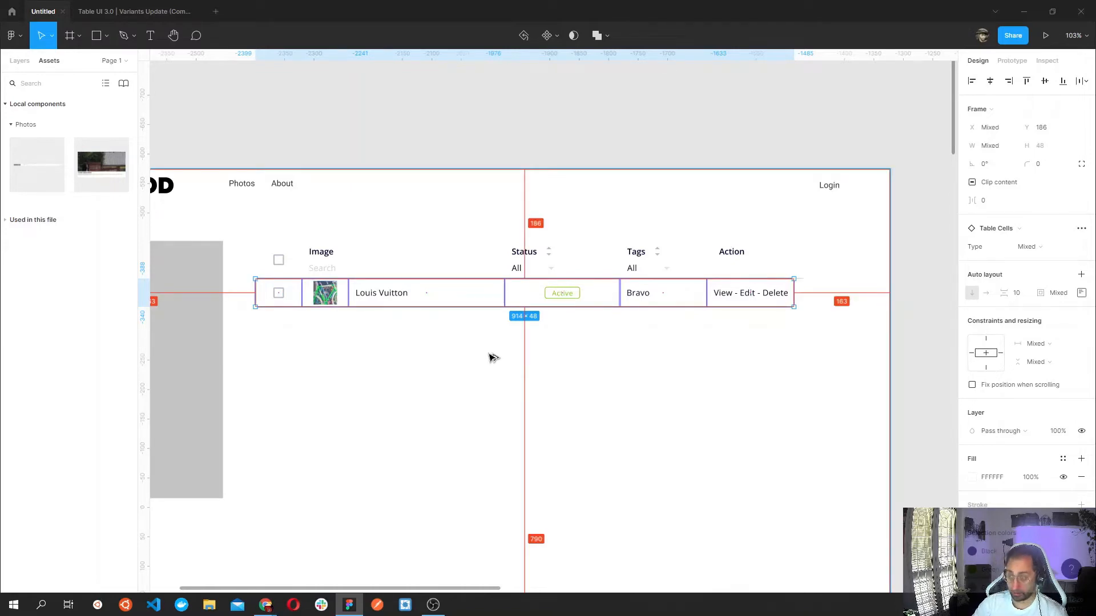
{"action": "key", "text": "ctrl+alt+k"}
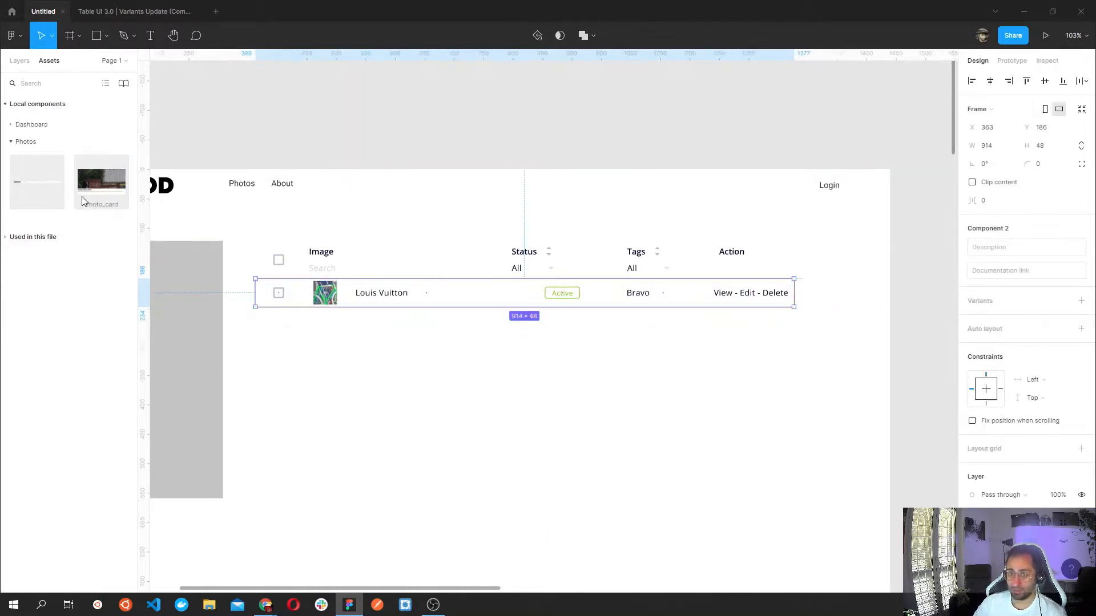
Place two instances of the Dashboard row component as second and third rows below the first table row.
{"action": "left_click", "coordinate": [28, 126]}
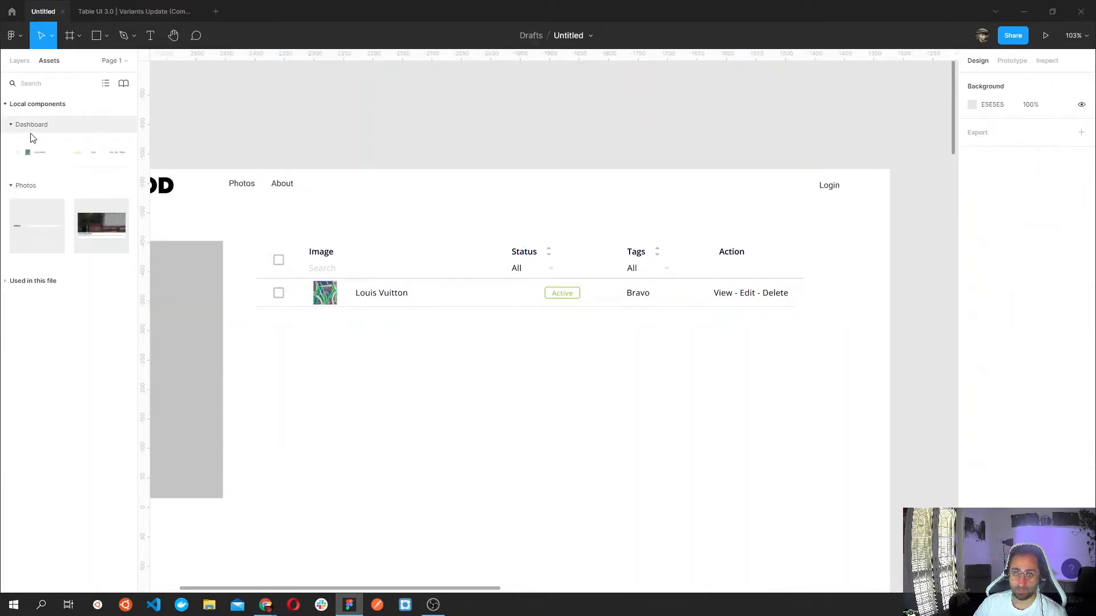
{"action": "left_click_drag", "start_coordinate": [34, 155], "coordinate": [329, 326]}
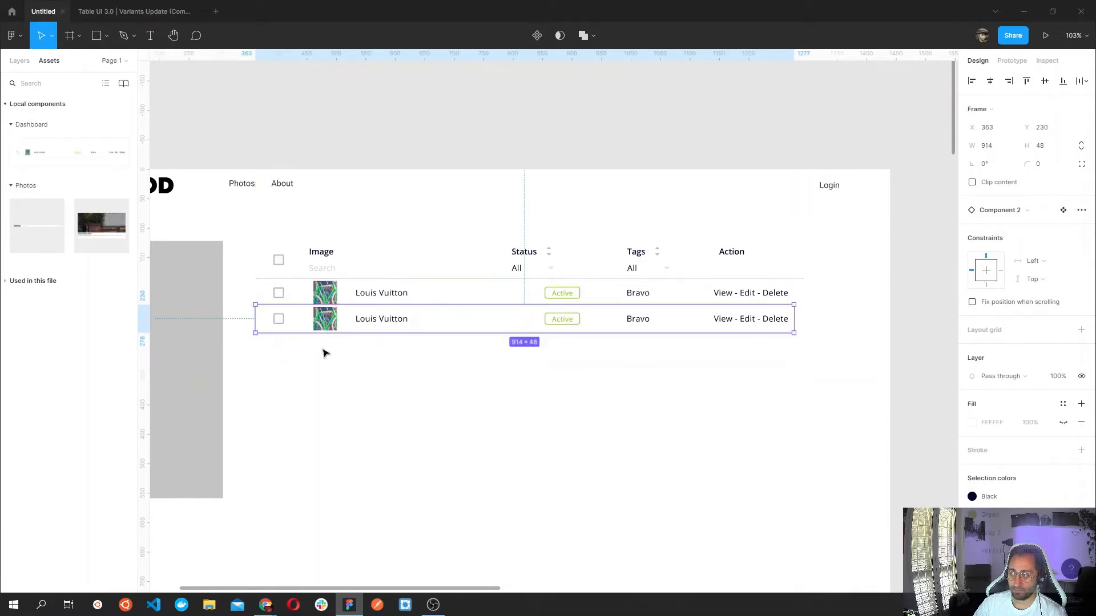
{"action": "left_click_drag", "start_coordinate": [46, 152], "coordinate": [413, 347]}
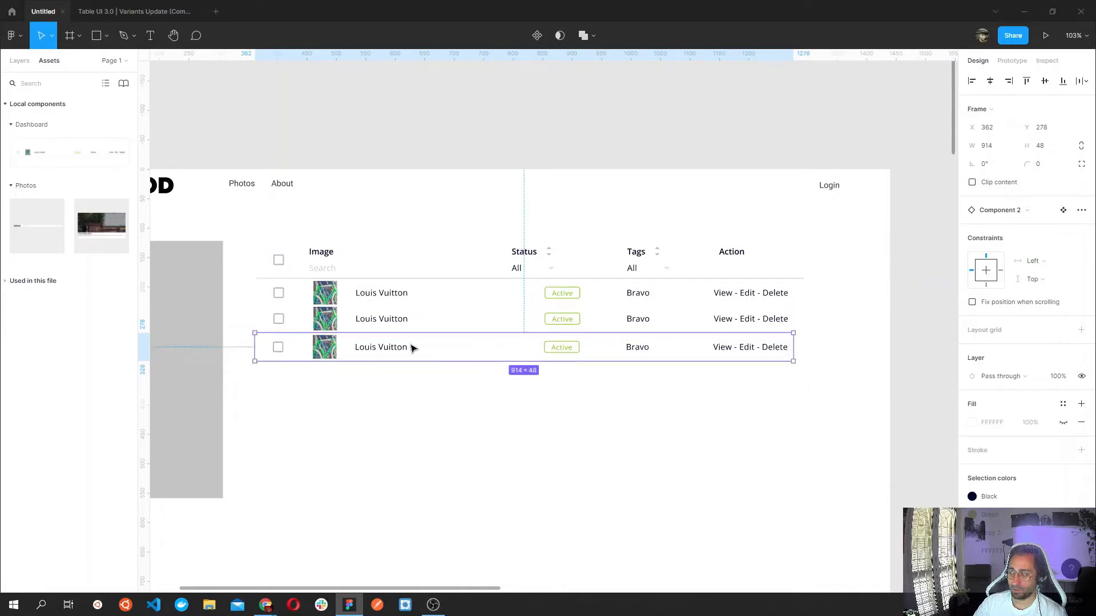
{"action": "left_click", "coordinate": [415, 407]}
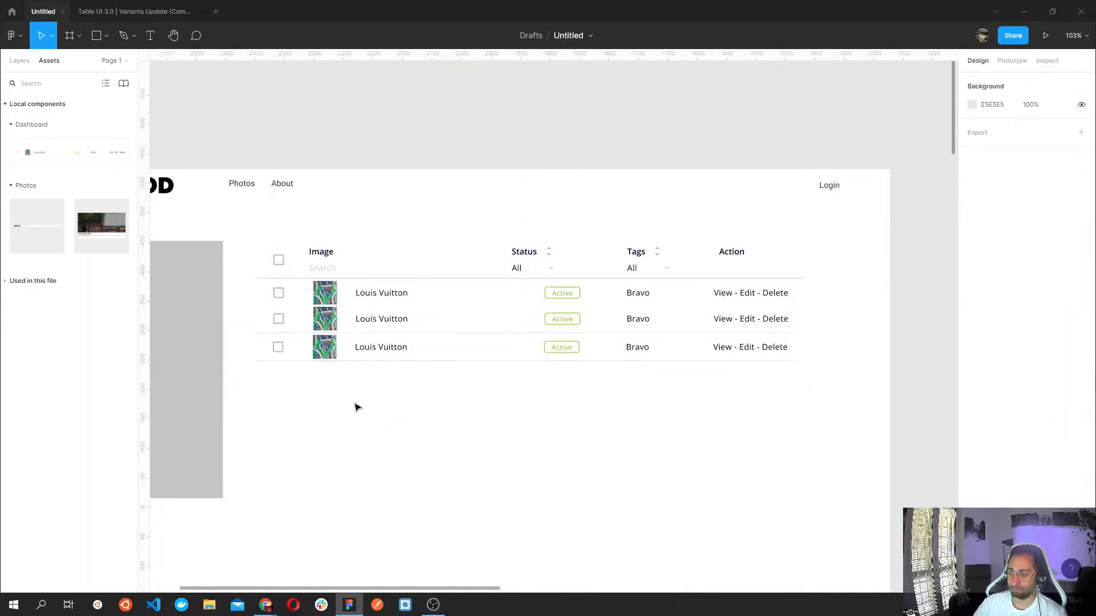
Move the second and third table rows down to even out their spacing, placing the third at Y 287.
{"action": "left_click", "coordinate": [398, 317]}
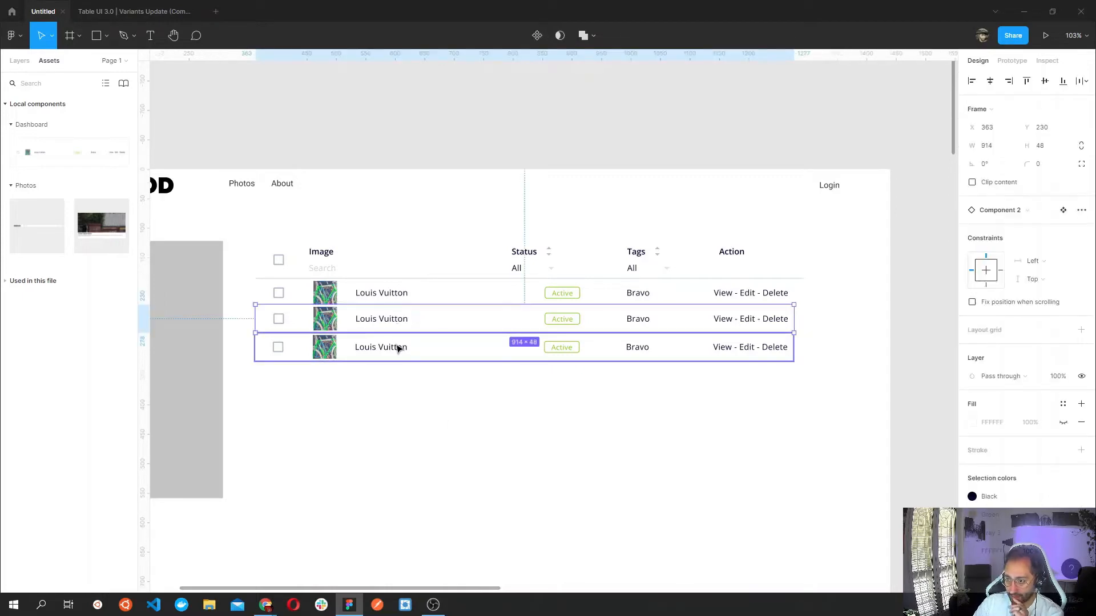
{"action": "left_click", "coordinate": [399, 414]}
{"action": "left_click_drag", "start_coordinate": [372, 323], "coordinate": [372, 357]}
{"action": "left_click", "coordinate": [388, 392]}
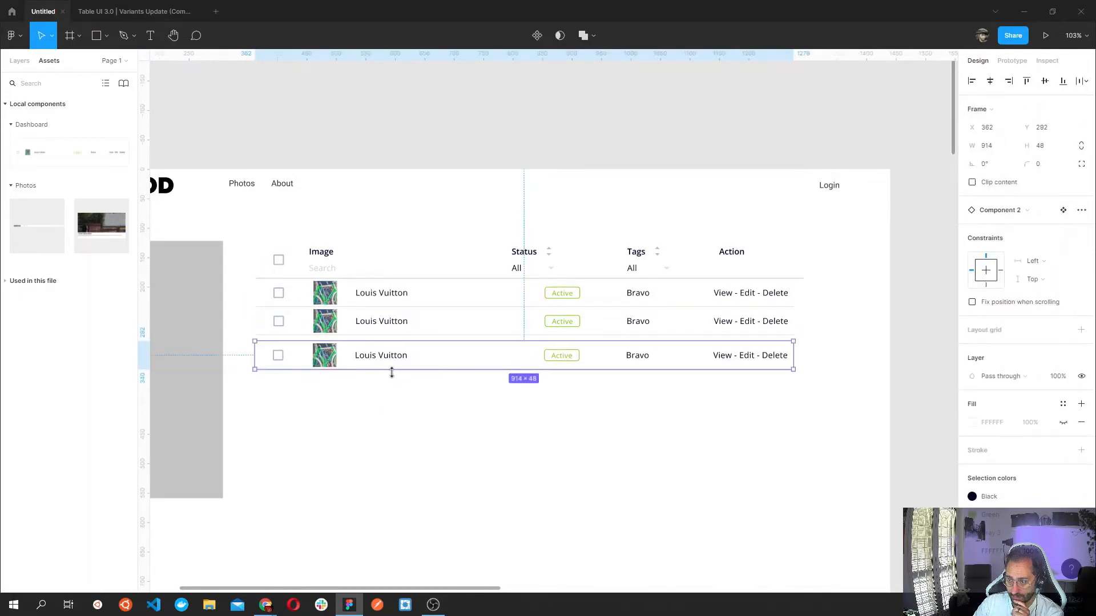
{"action": "key", "text": "Up"}
{"action": "key", "text": "Up"}
{"action": "key", "text": "Up"}
{"action": "key", "text": "Up"}
{"action": "key", "text": "Up"}
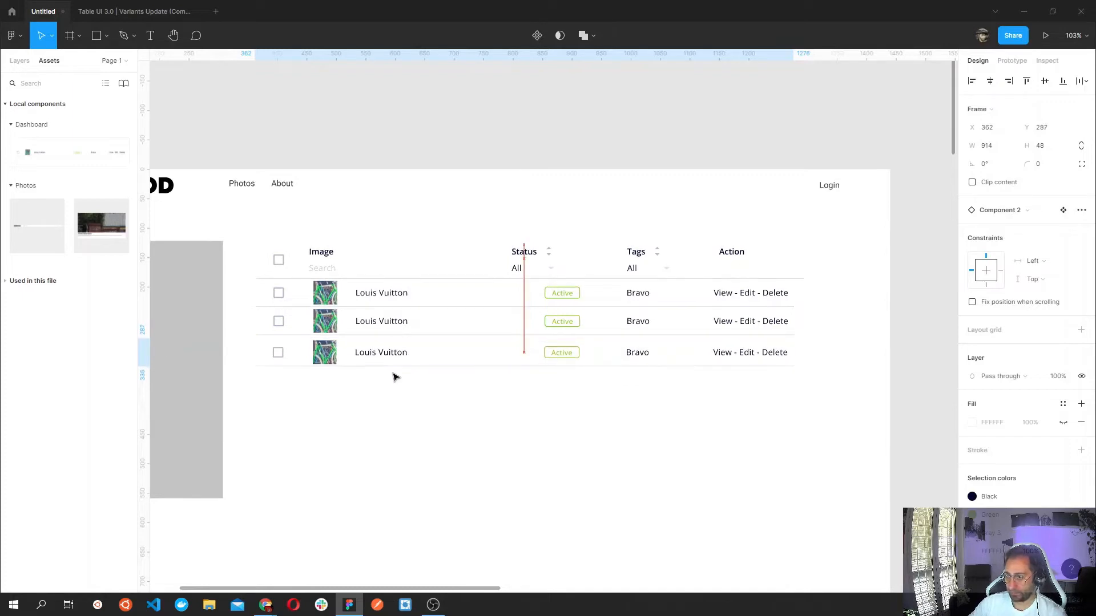
{"action": "left_click", "coordinate": [434, 419]}
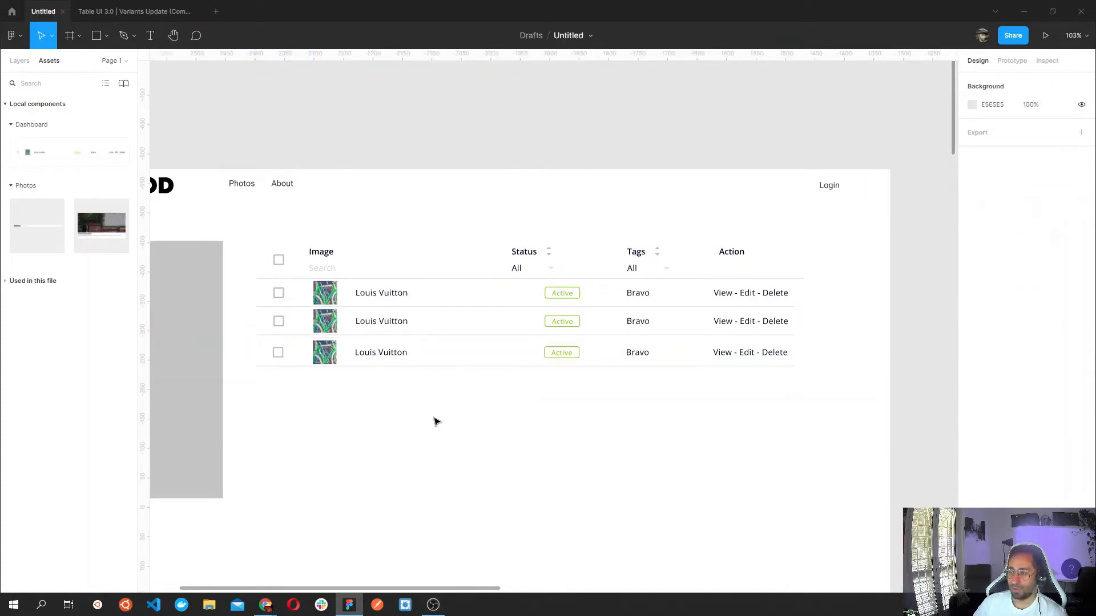
Duplicate the three table rows and place the copies directly below as rows four to six, aligned with the originals.
{"action": "scroll", "coordinate": [445, 448], "scroll_direction": "down", "scroll_amount": 3}
{"action": "left_click_drag", "start_coordinate": [679, 398], "coordinate": [358, 353]}
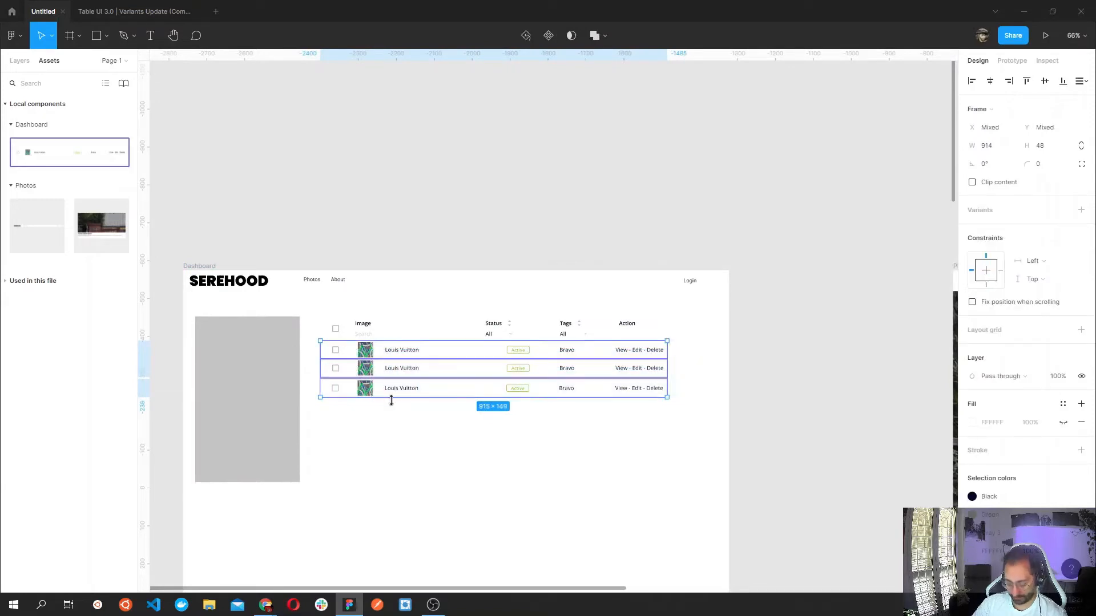
{"action": "key", "text": "ctrl+v"}
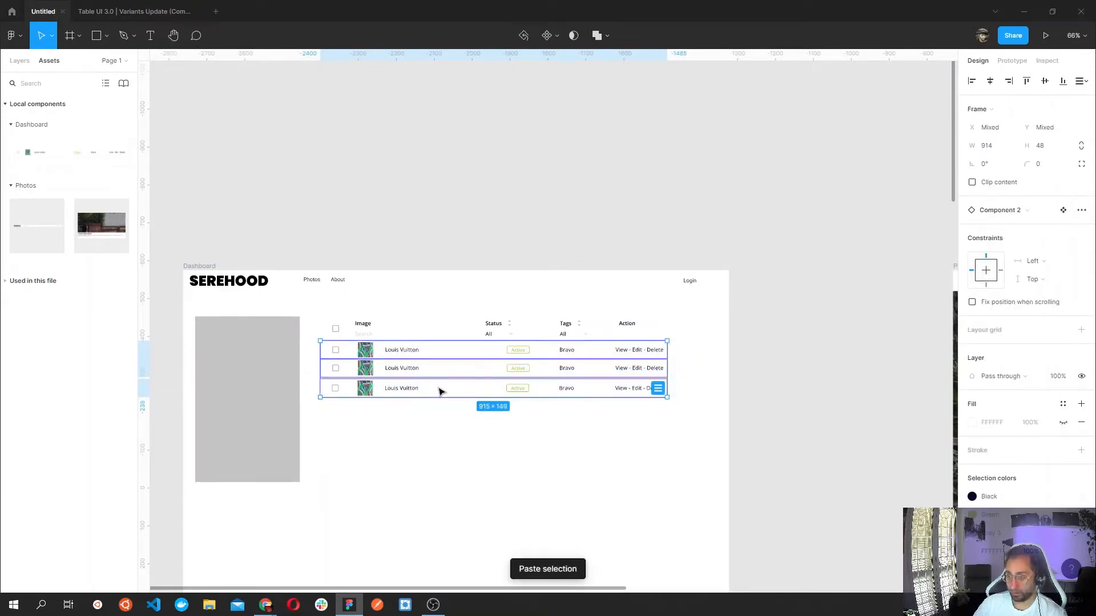
{"action": "left_click_drag", "start_coordinate": [439, 398], "coordinate": [443, 452]}
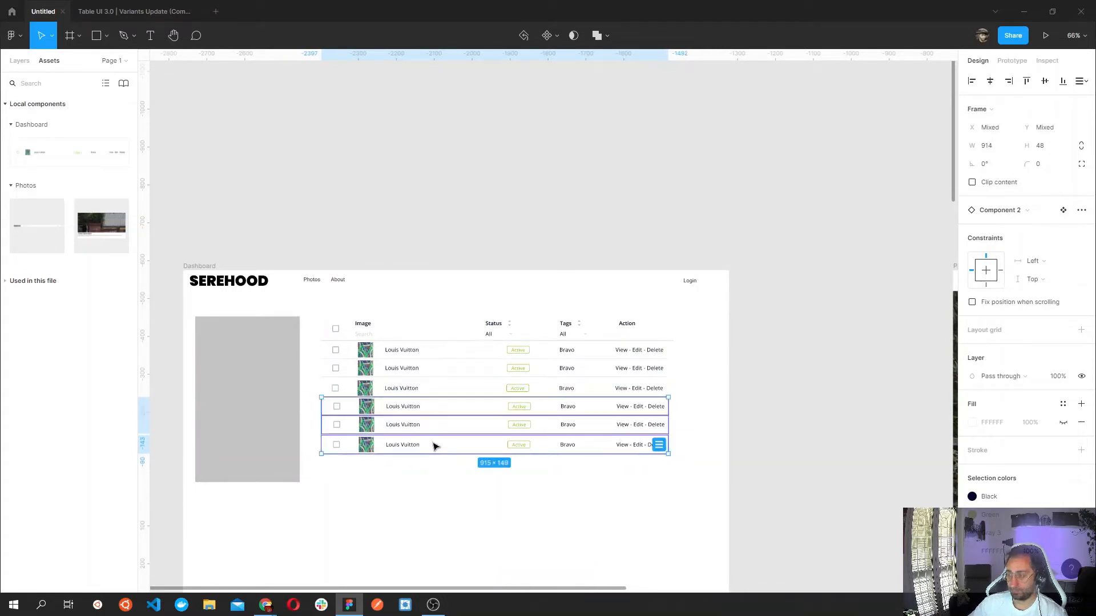
{"action": "key", "text": "Left"}
{"action": "left_click", "coordinate": [454, 507]}
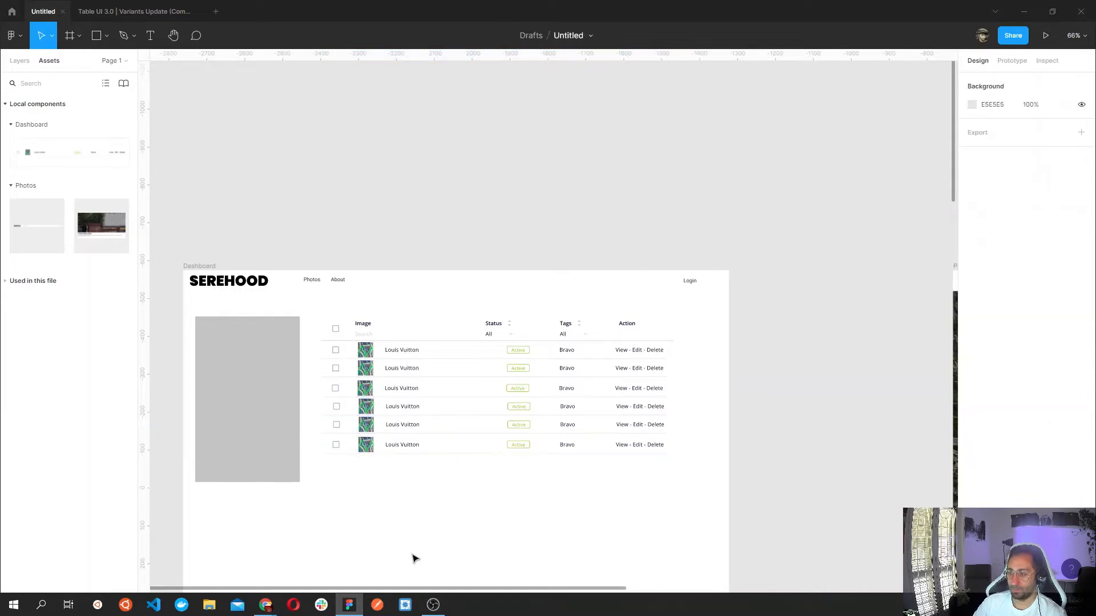
Add a drop shadow to the main header component in the Photos frame.
{"action": "left_click_drag", "start_coordinate": [421, 543], "coordinate": [487, 423]}
{"action": "left_click", "coordinate": [362, 274]}
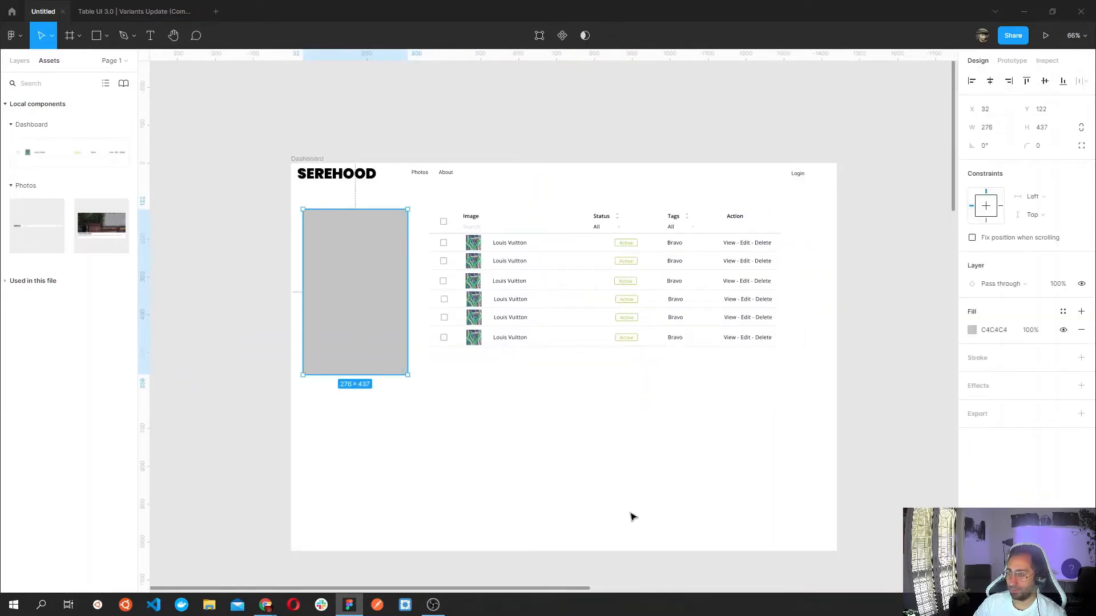
{"action": "scroll", "coordinate": [631, 516], "scroll_direction": "down", "scroll_amount": 3}
{"action": "left_click_drag", "start_coordinate": [633, 516], "coordinate": [411, 468]}
{"action": "left_click", "coordinate": [816, 268]}
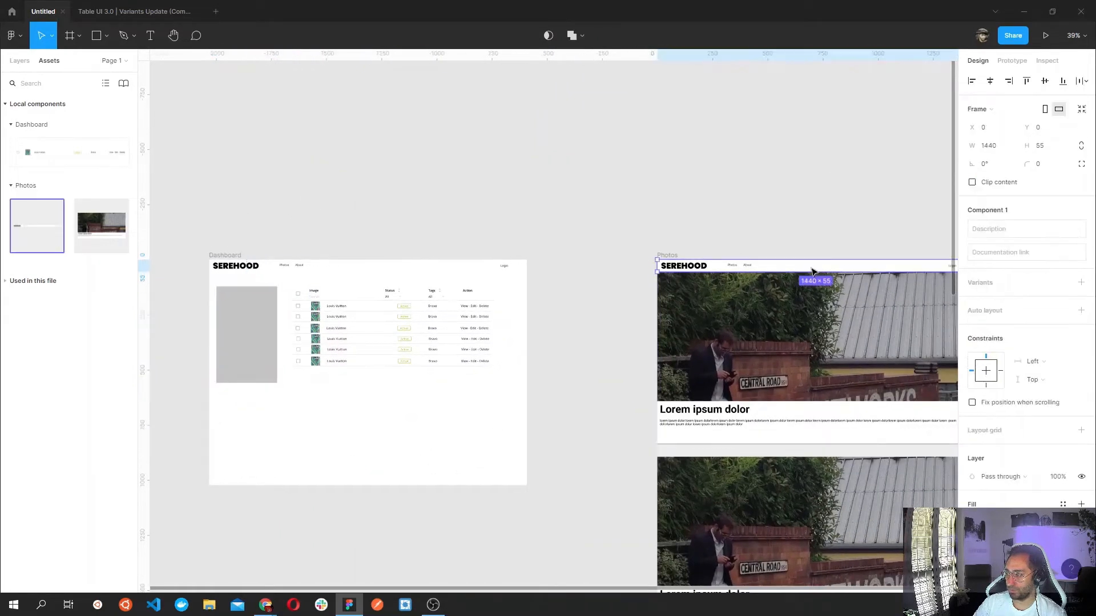
{"action": "scroll", "coordinate": [1021, 371], "scroll_direction": "down", "scroll_amount": 3}
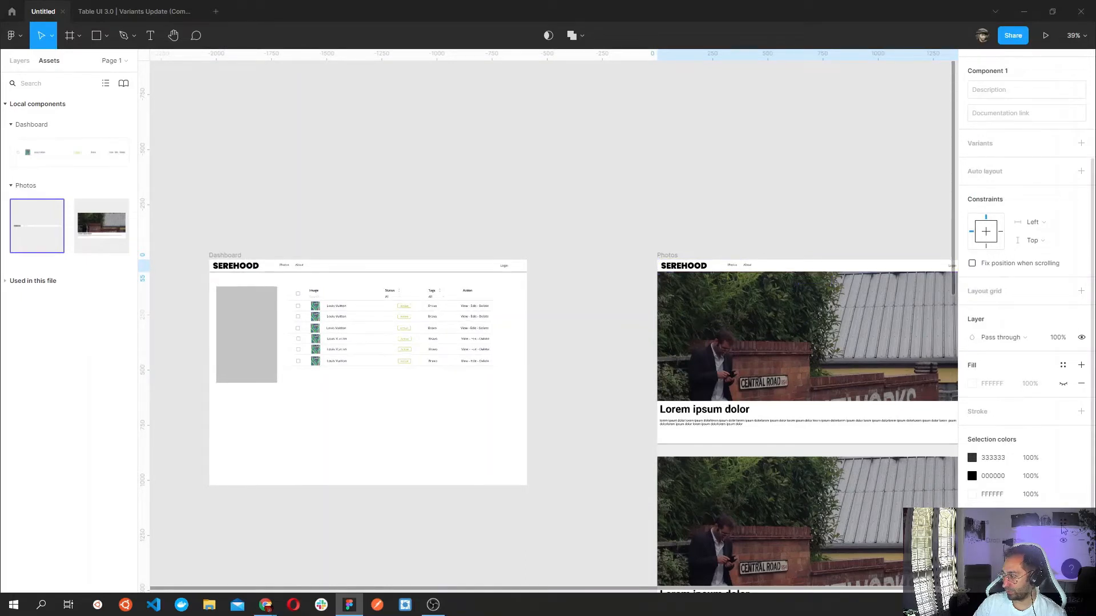
{"action": "left_click", "coordinate": [173, 379]}
Change the fill of the grey sidebar rectangle in the Dashboard frame to white (FFFFFF).
{"action": "left_click_drag", "start_coordinate": [248, 414], "coordinate": [270, 428]}
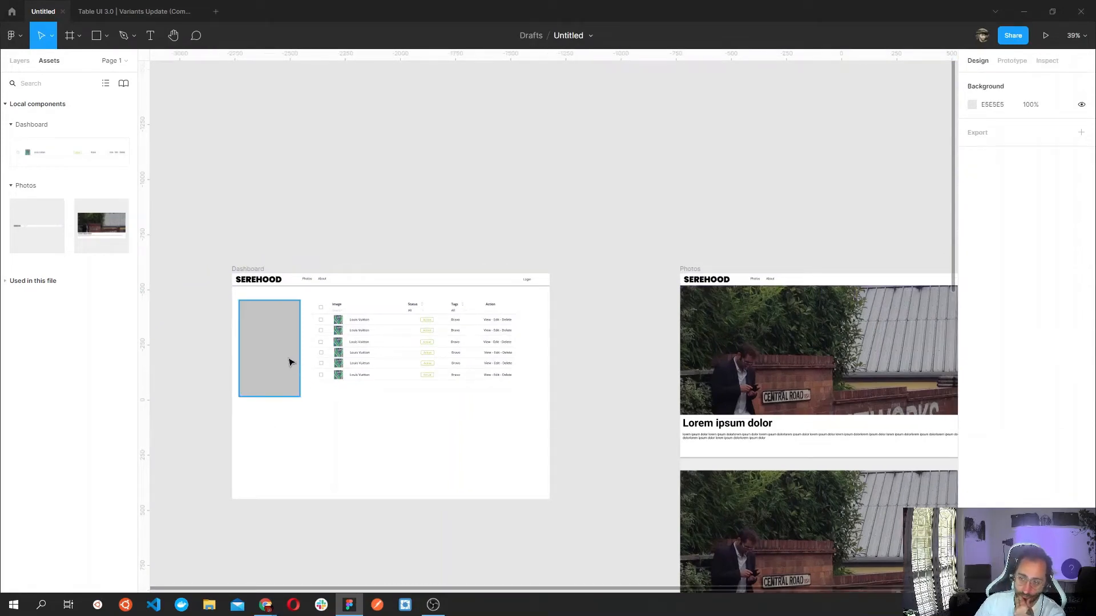
{"action": "left_click", "coordinate": [271, 353]}
{"action": "scroll", "coordinate": [271, 352], "scroll_direction": "up", "scroll_amount": 5}
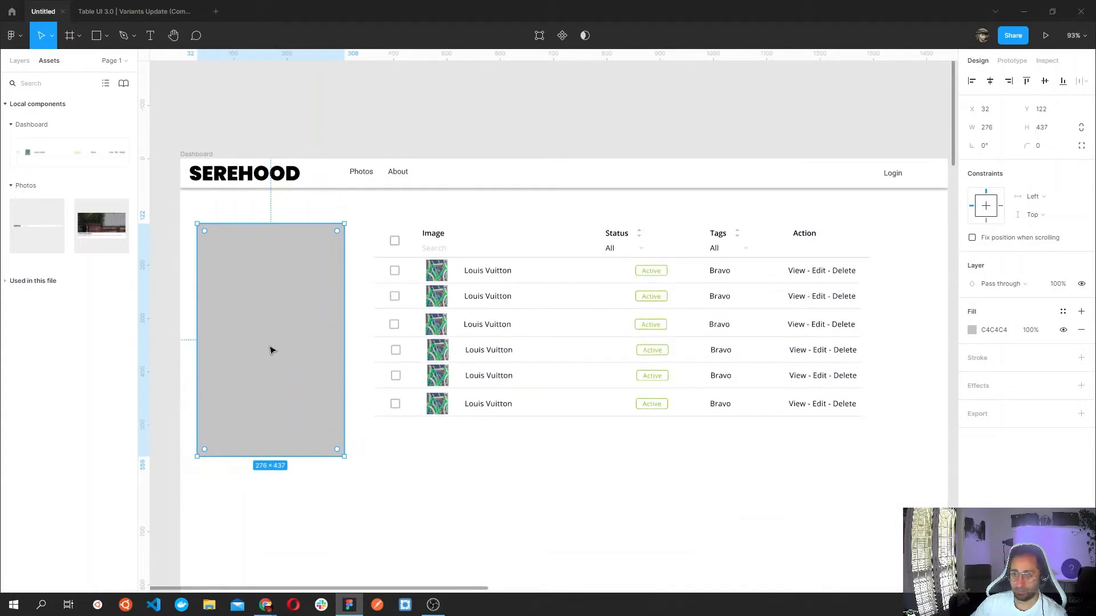
{"action": "key", "text": "Delete"}
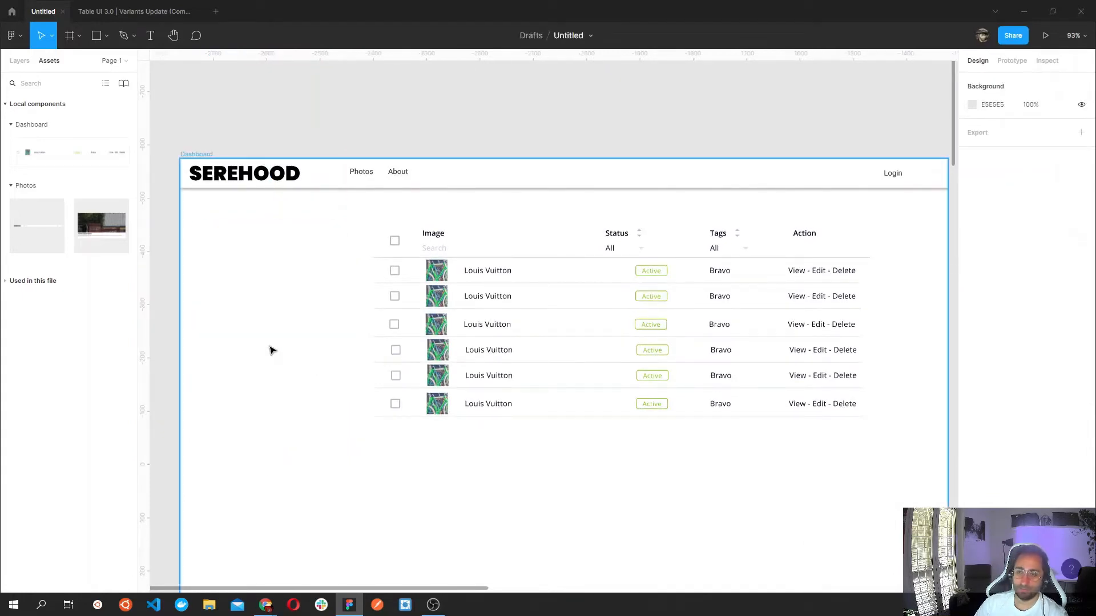
{"action": "key", "text": "ctrl+z"}
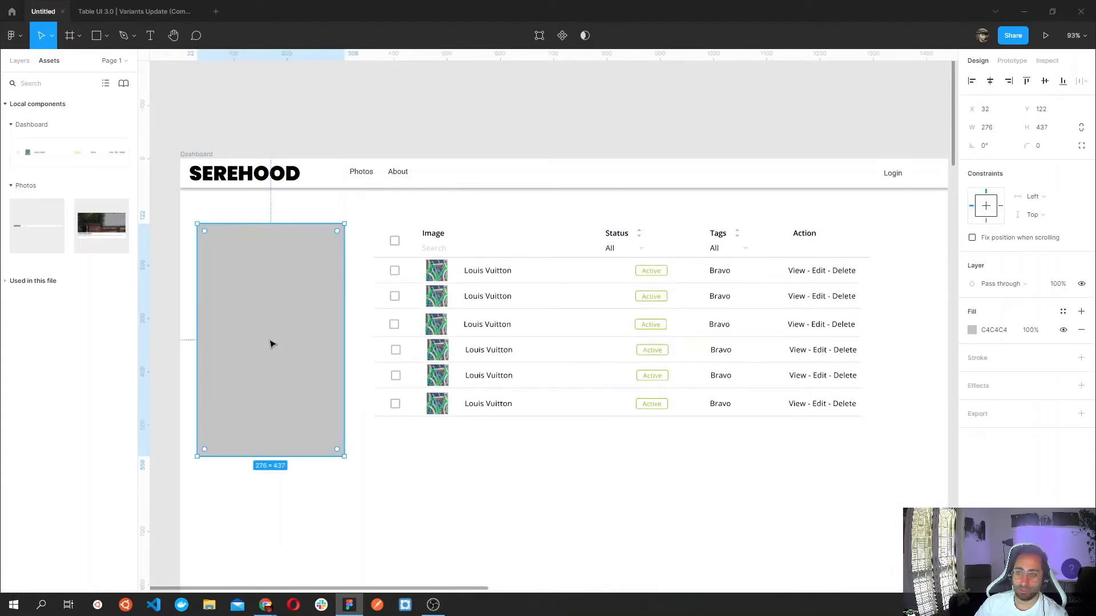
{"action": "left_click", "coordinate": [972, 331]}
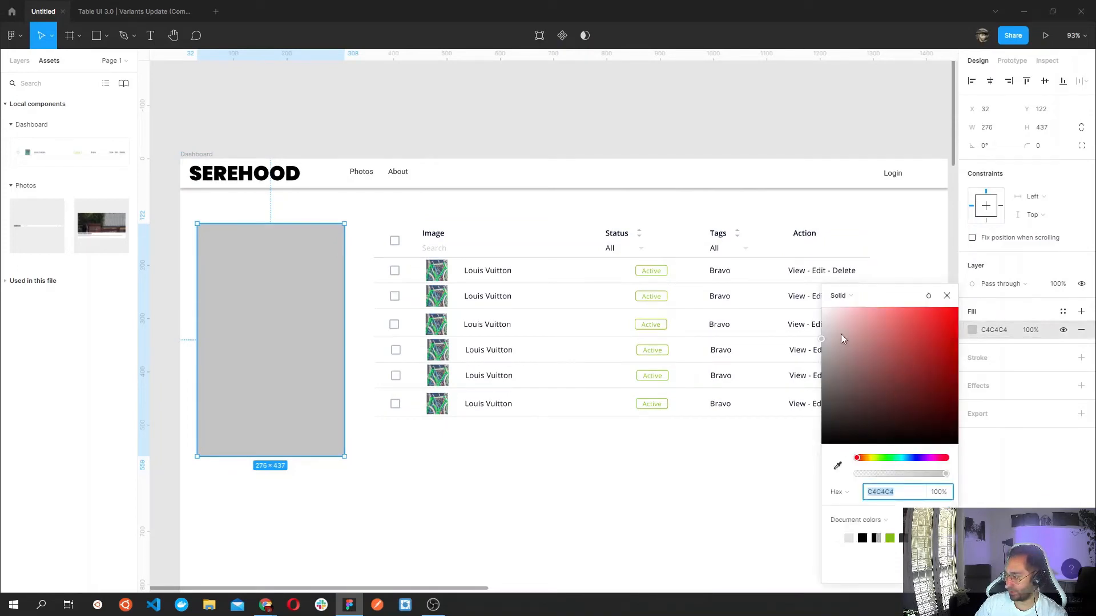
{"action": "left_click_drag", "start_coordinate": [841, 335], "coordinate": [800, 276]}
Add a drop shadow to the white sidebar rectangle and round its corners with a radius of 20.
{"action": "left_click", "coordinate": [1012, 392]}
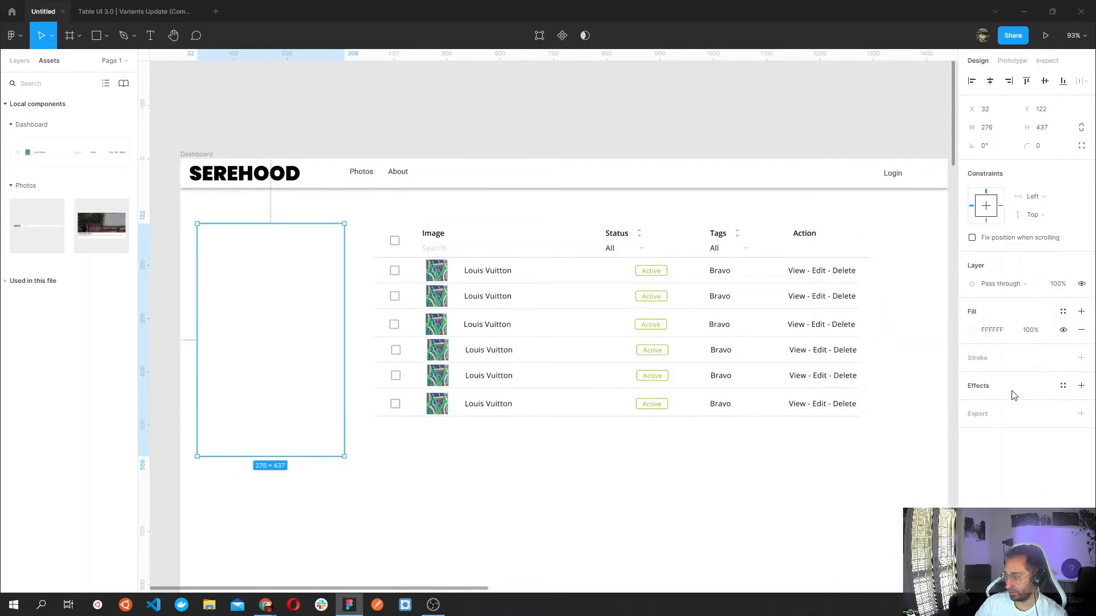
{"action": "left_click", "coordinate": [984, 393]}
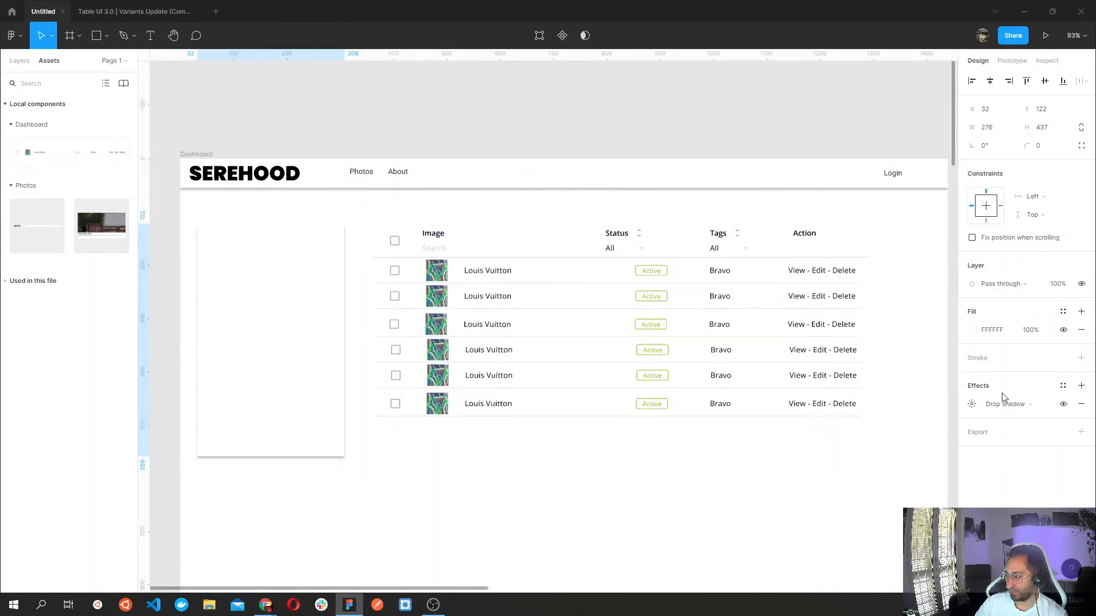
{"action": "left_click", "coordinate": [464, 486]}
{"action": "left_click", "coordinate": [306, 422]}
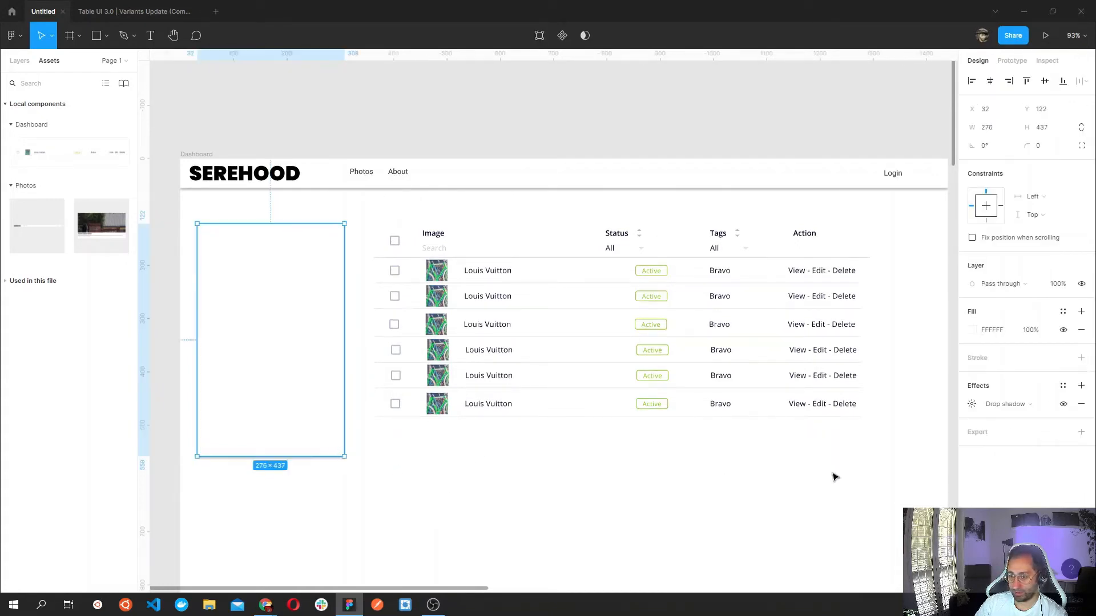
{"action": "left_click_drag", "start_coordinate": [1031, 143], "coordinate": [165, 161]}
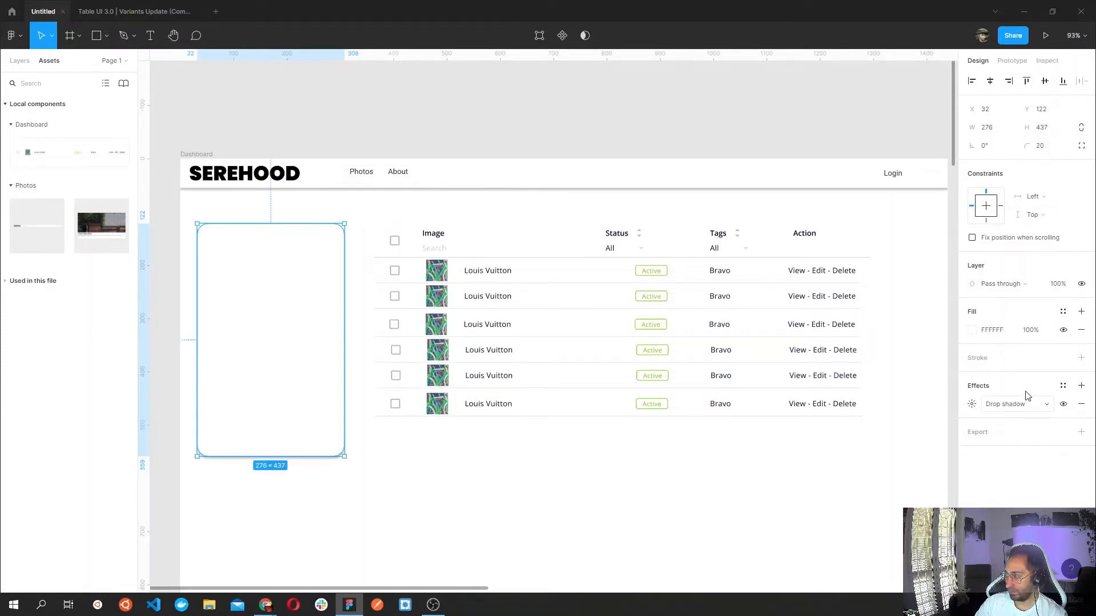
Set the sidebar rectangle's drop shadow to a blur of 9 and a spread of -1.
{"action": "left_click", "coordinate": [971, 404]}
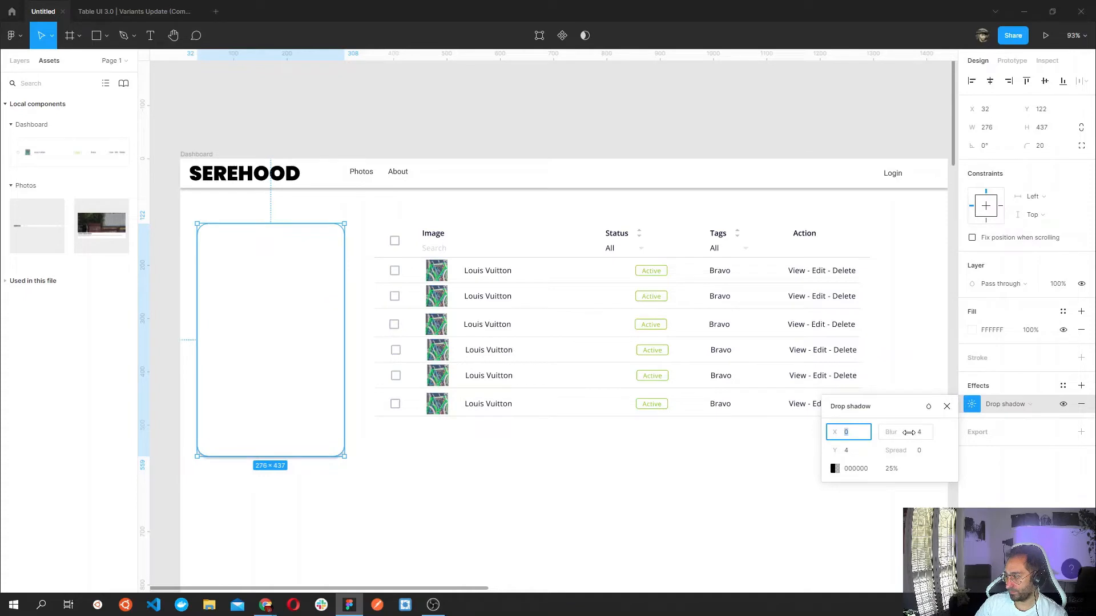
{"action": "left_click_drag", "start_coordinate": [909, 433], "coordinate": [966, 428]}
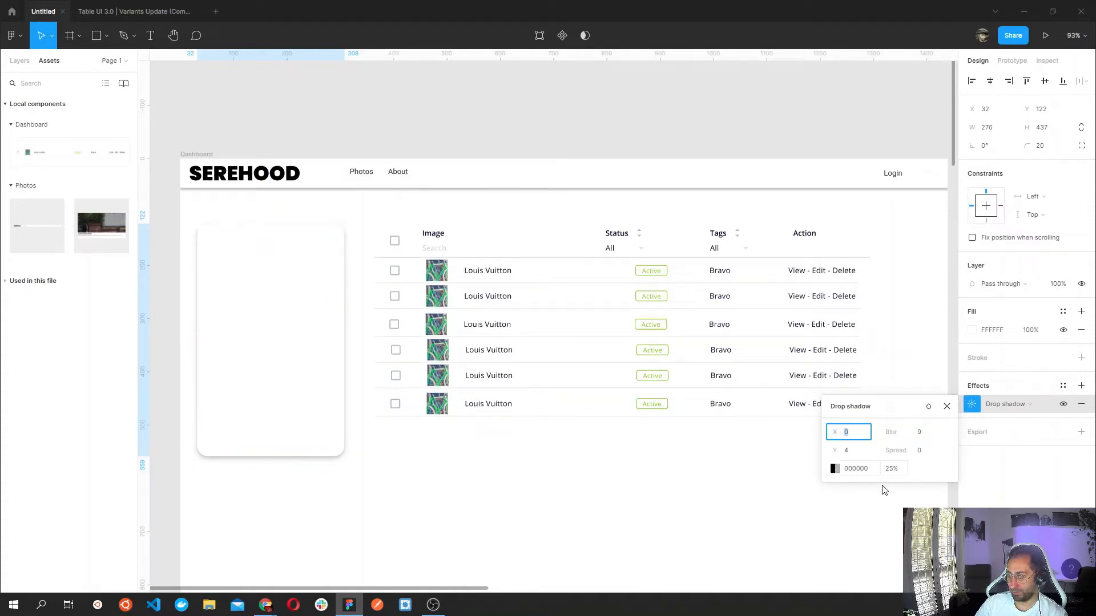
{"action": "mouse_move", "coordinate": [901, 450]}
{"action": "left_mouse_down"}
{"action": "mouse_move", "coordinate": [922, 448]}
{"action": "mouse_move", "coordinate": [899, 451]}
{"action": "left_mouse_up"}
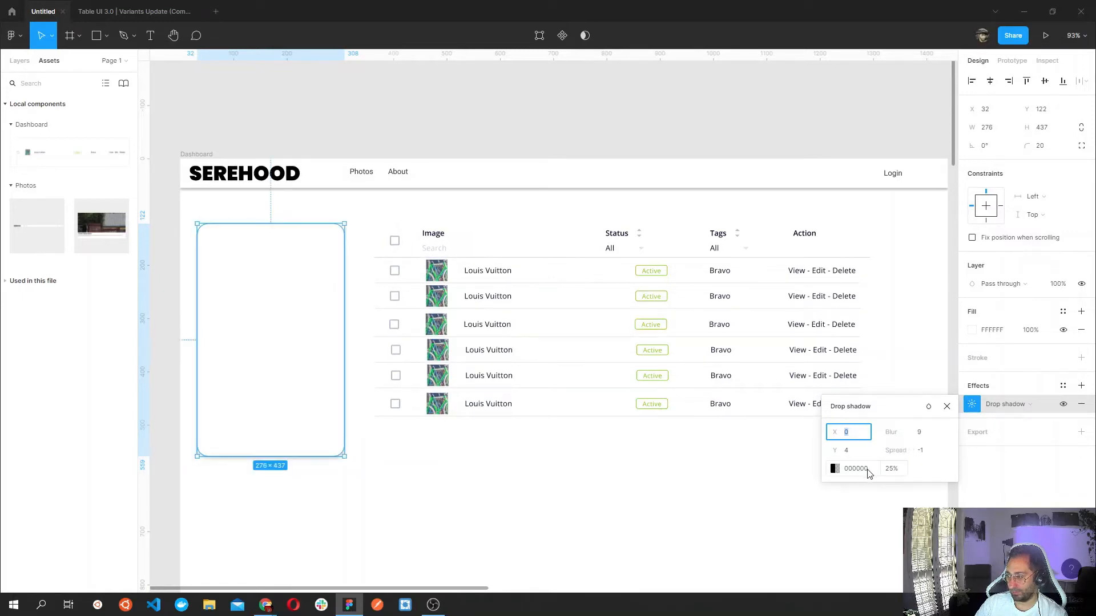
{"action": "left_click", "coordinate": [240, 263]}
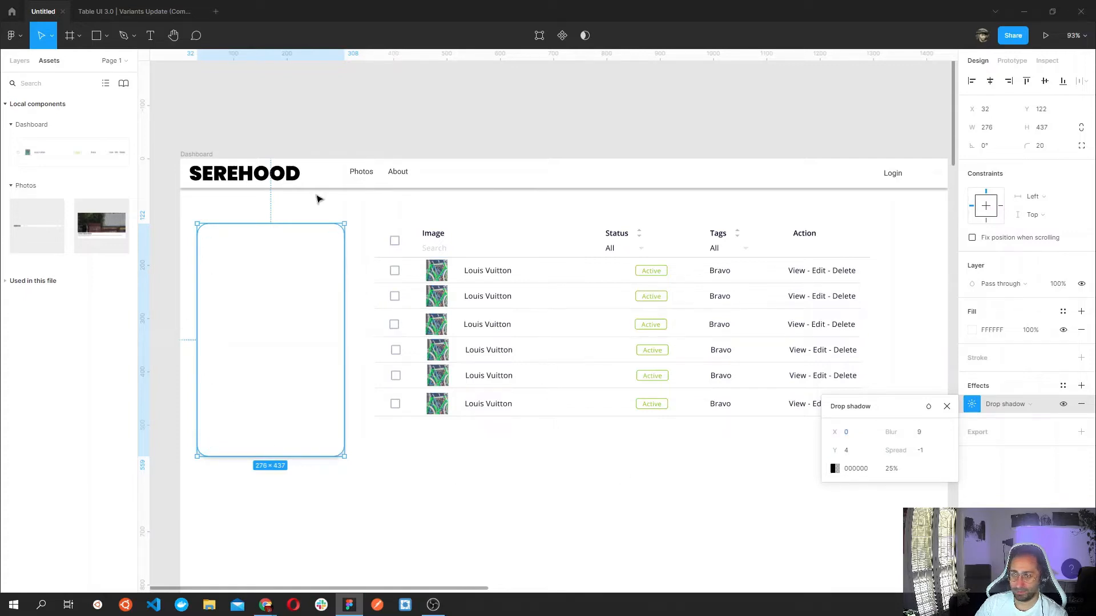
Add a text box about 196 × 356 inside the sidebar card listing Dashboard, Photos and Tags on separate lines.
{"action": "left_click", "coordinate": [150, 35]}
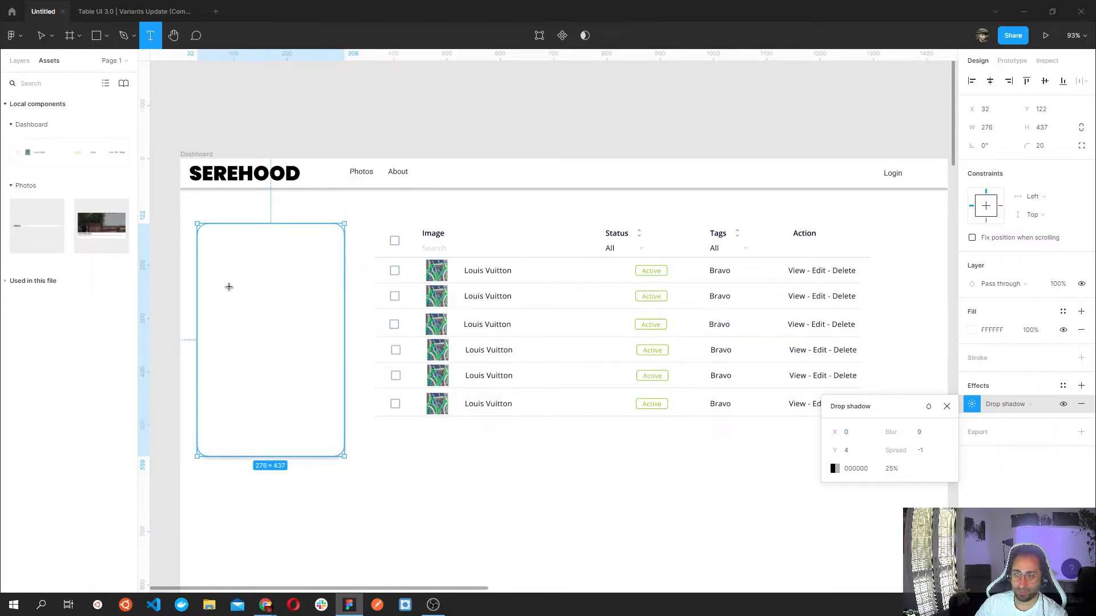
{"action": "left_click_drag", "start_coordinate": [213, 241], "coordinate": [318, 432]}
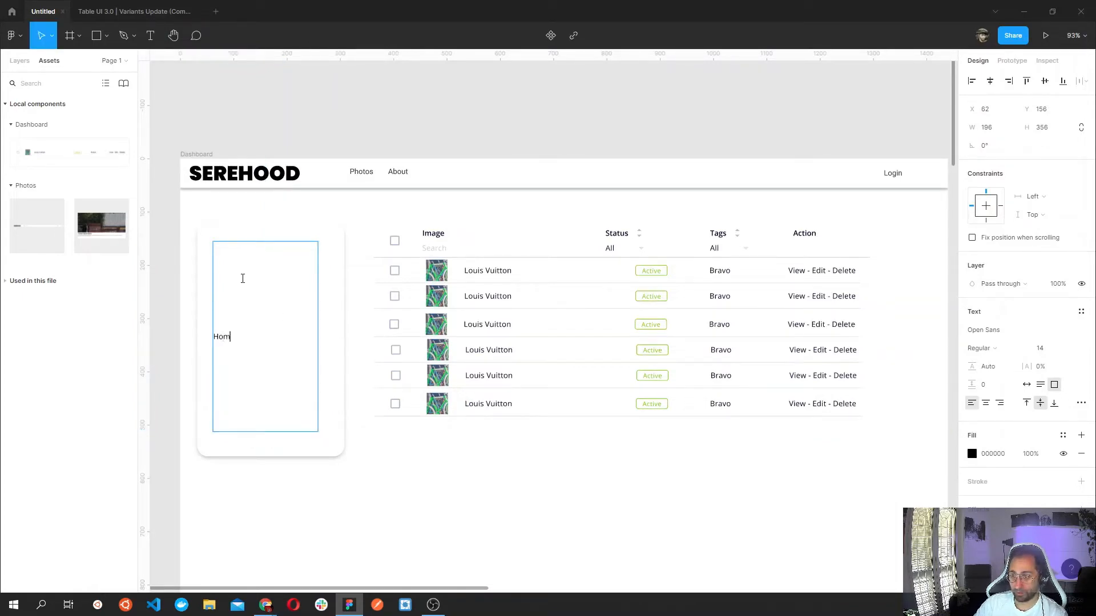
{"action": "type", "text": "Hopage"}
{"action": "key", "text": "BackSpace"}
{"action": "key", "text": "BackSpace"}
{"action": "key", "text": "BackSpace"}
{"action": "key", "text": "BackSpace"}
{"action": "key", "text": "BackSpace"}
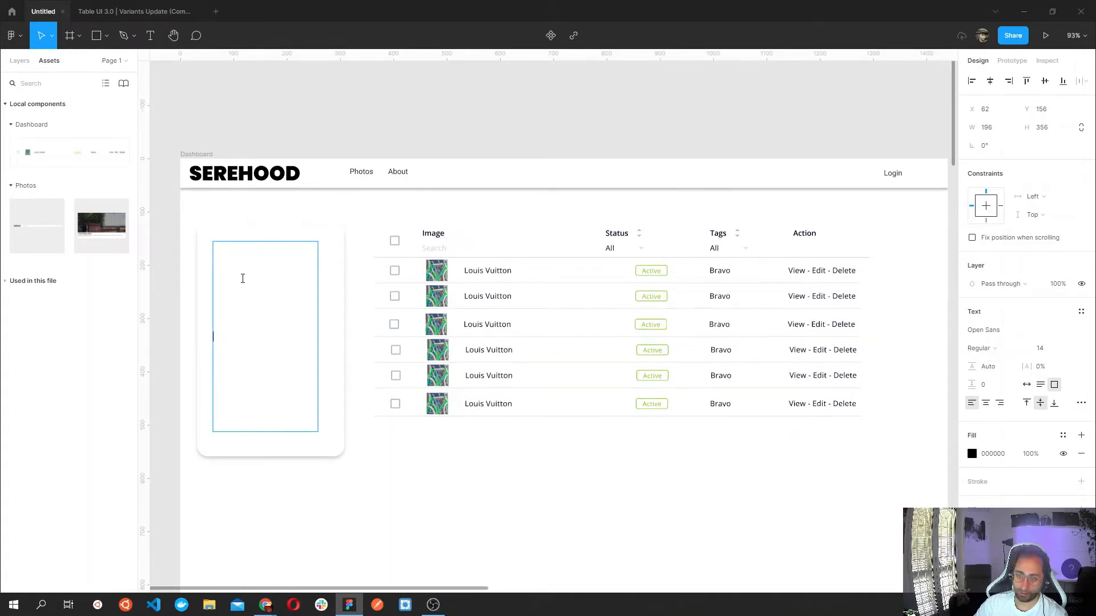
{"action": "type", "text": "Dashboard"}
{"action": "key", "text": "Return"}
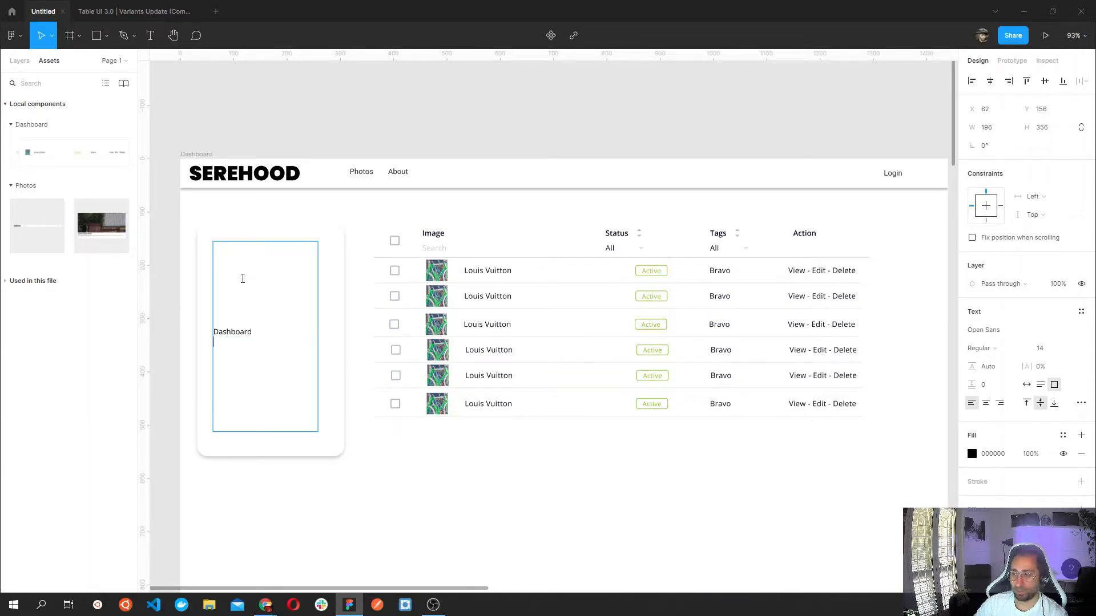
{"action": "type", "text": "Photos"}
{"action": "key", "text": "Return"}
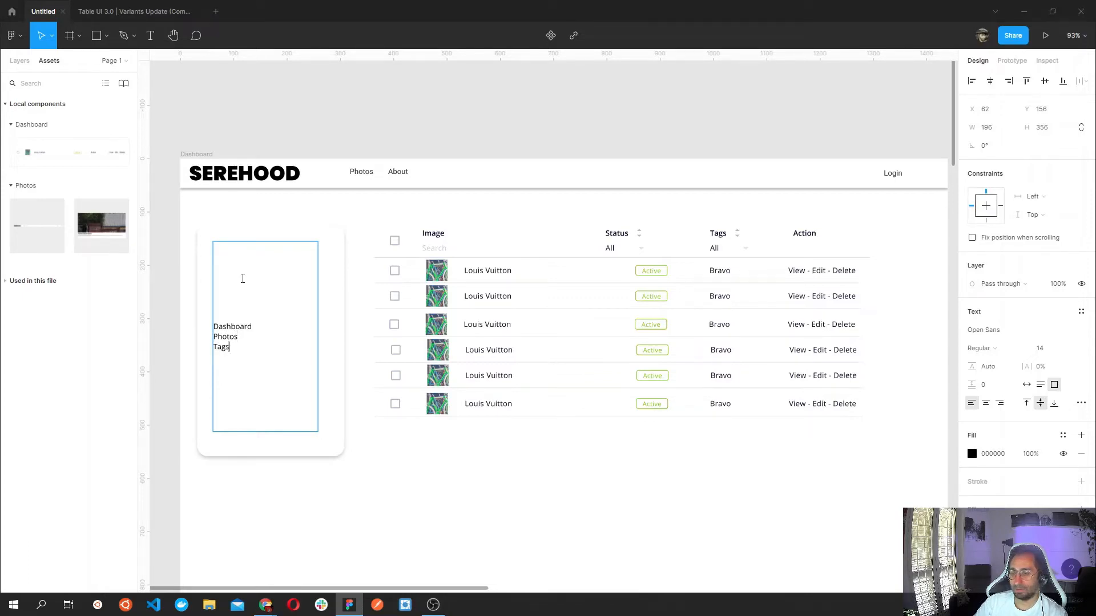
{"action": "key", "text": "Return"}
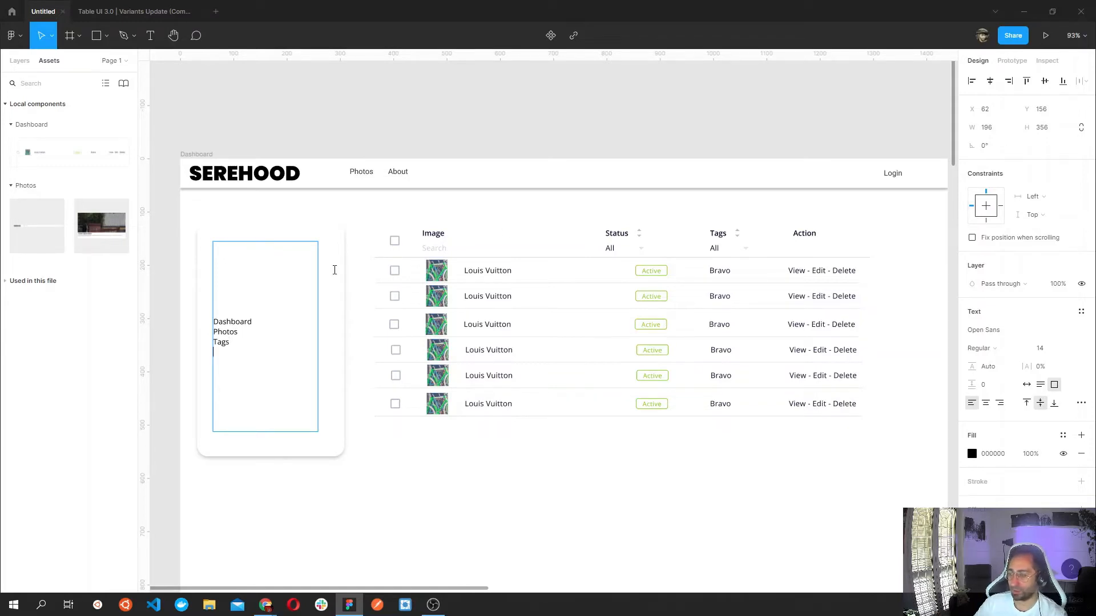
Align the sidebar menu text to the top of its text box.
{"action": "left_click", "coordinate": [1027, 404]}
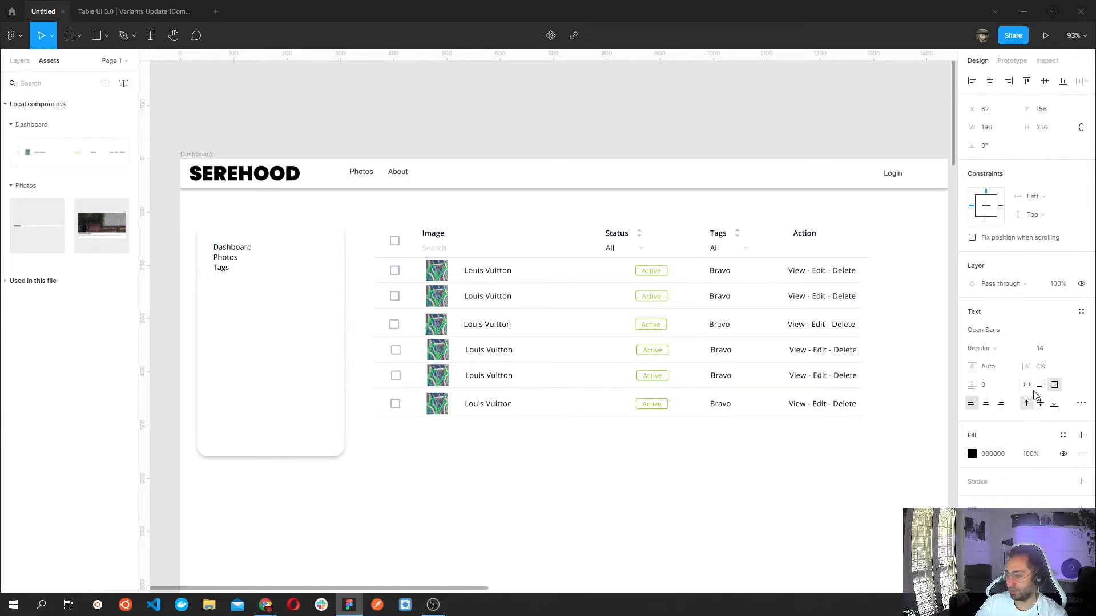
{"action": "key", "text": "Escape"}
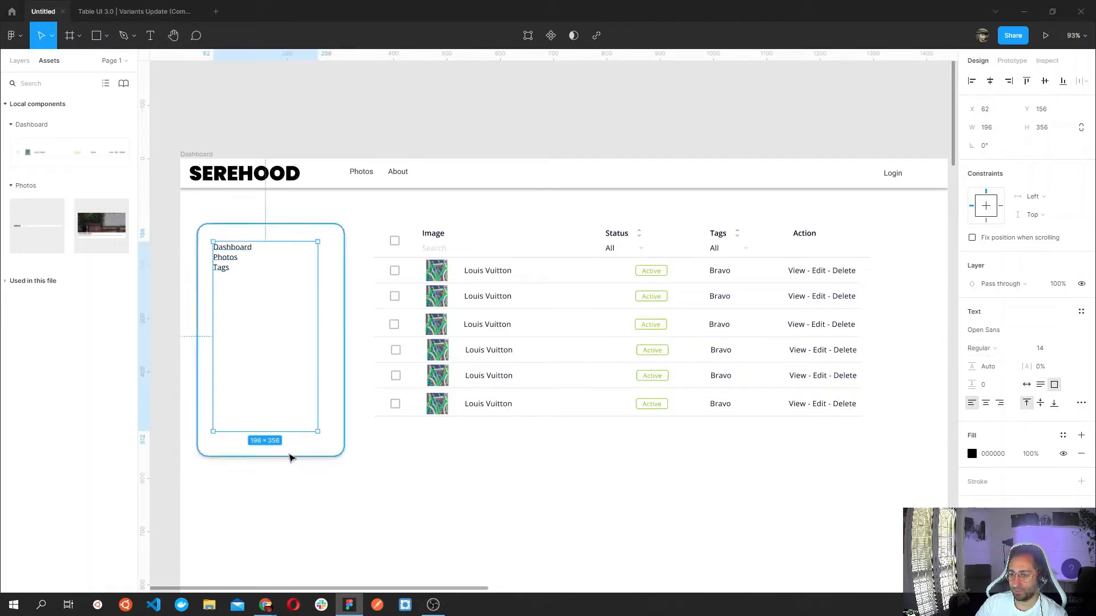
{"action": "left_click", "coordinate": [290, 465]}
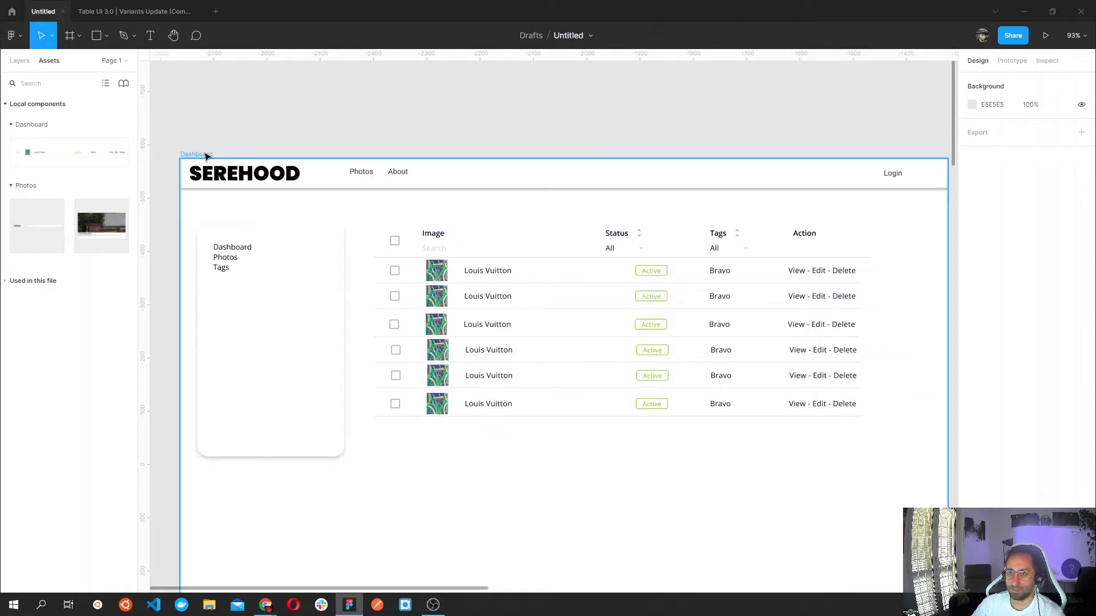
Move the Dashboard frame up and slightly left on the canvas, to about X -2788, Y -710.
{"action": "left_click_drag", "start_coordinate": [198, 152], "coordinate": [188, 84]}
{"action": "left_click", "coordinate": [469, 483]}
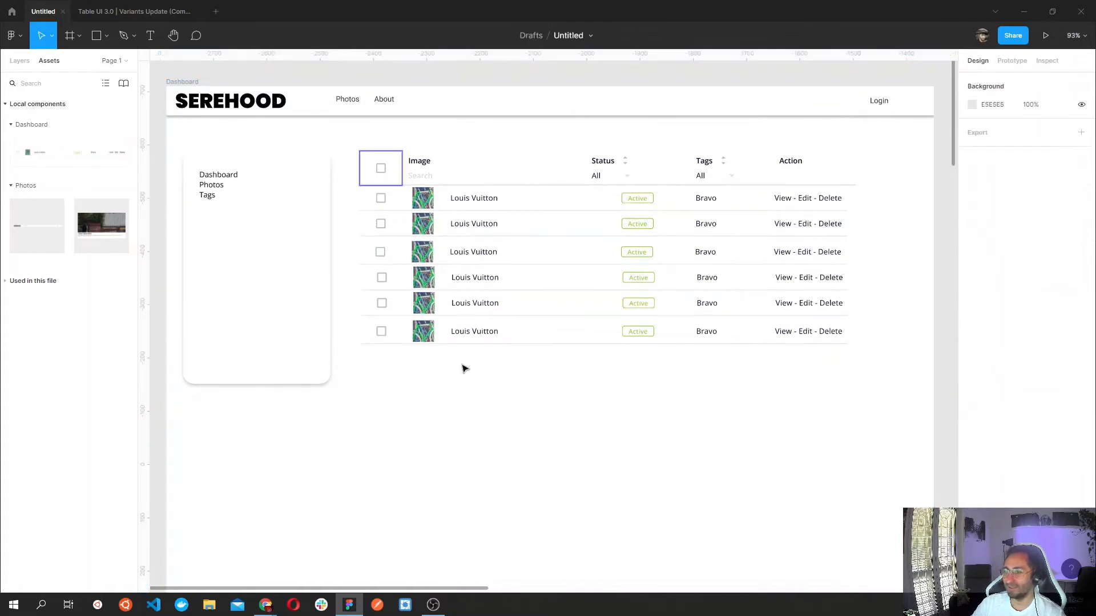
{"action": "scroll", "coordinate": [571, 469], "scroll_direction": "down", "scroll_amount": 4}
{"action": "left_click_drag", "start_coordinate": [595, 482], "coordinate": [518, 452]}
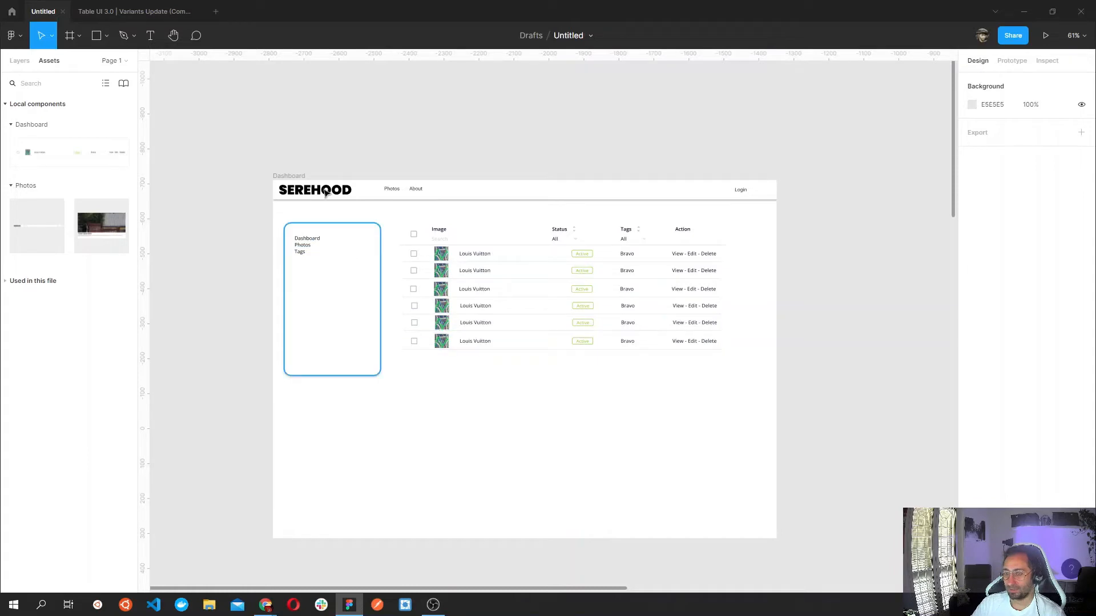
Duplicate the Dashboard frame and place the copy directly below the original at X -2788, Y 597.
{"action": "left_click", "coordinate": [298, 176]}
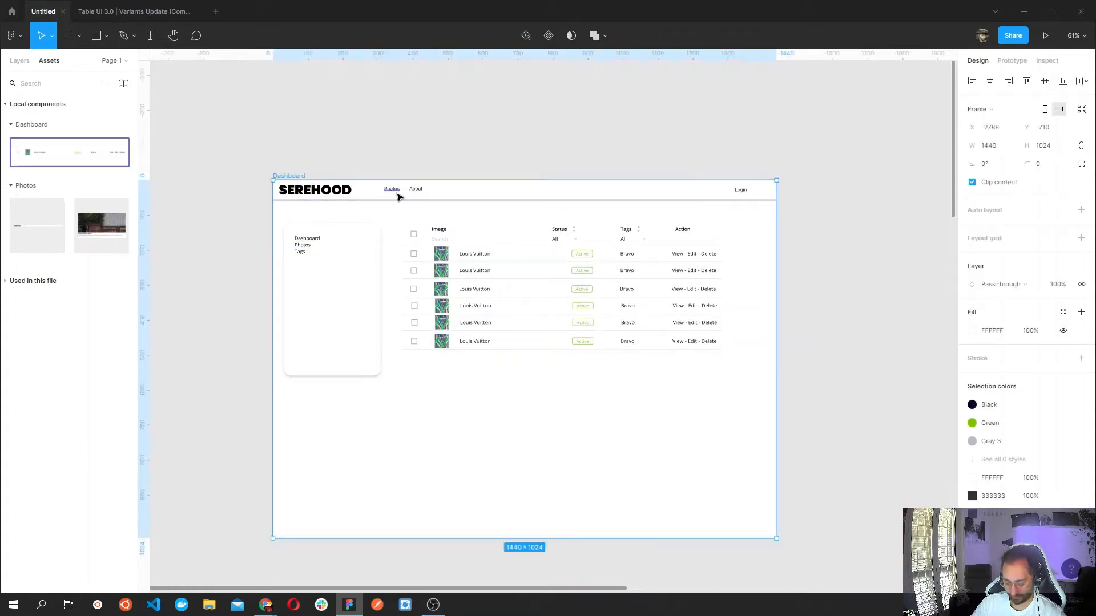
{"action": "key", "text": "ctrl+v"}
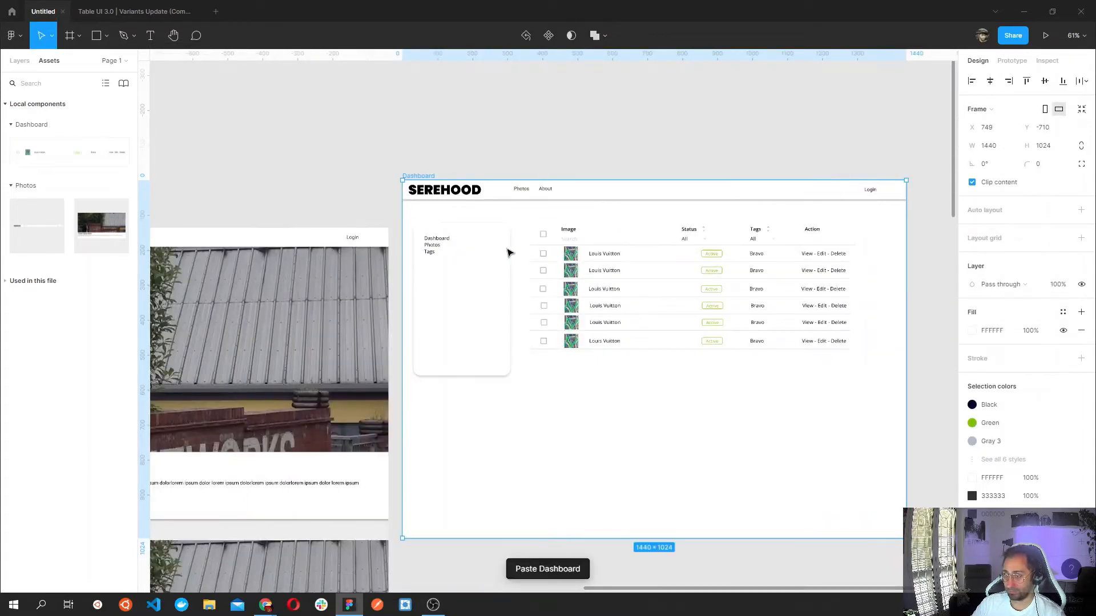
{"action": "scroll", "coordinate": [483, 257], "scroll_direction": "down", "scroll_amount": 1}
{"action": "scroll", "coordinate": [482, 256], "scroll_direction": "down", "scroll_amount": 8}
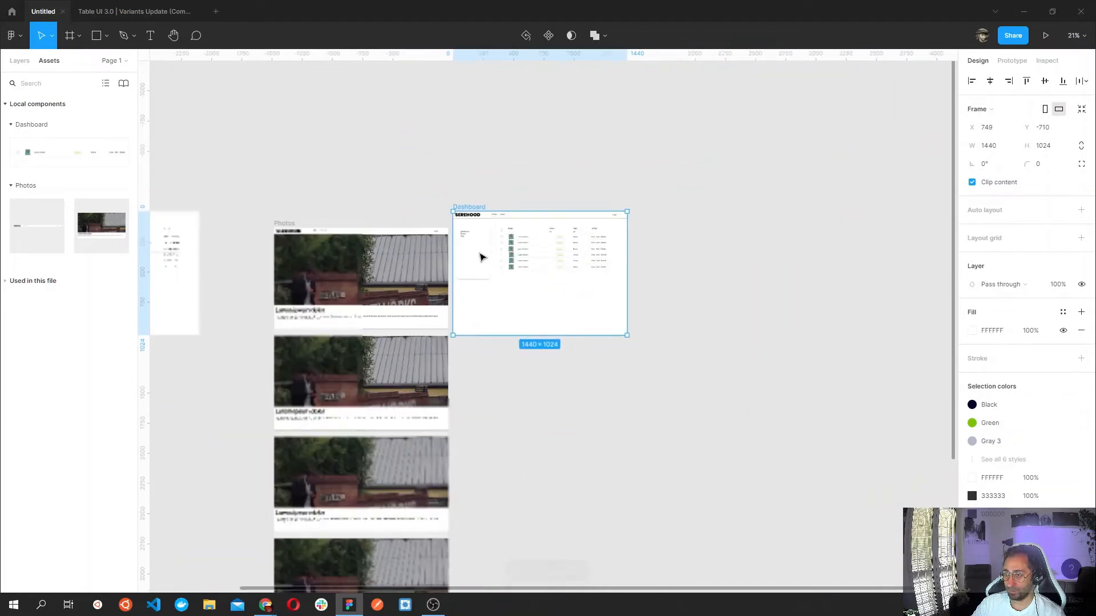
{"action": "scroll", "coordinate": [481, 256], "scroll_direction": "down", "scroll_amount": 1}
{"action": "left_click_drag", "start_coordinate": [502, 256], "coordinate": [614, 271]}
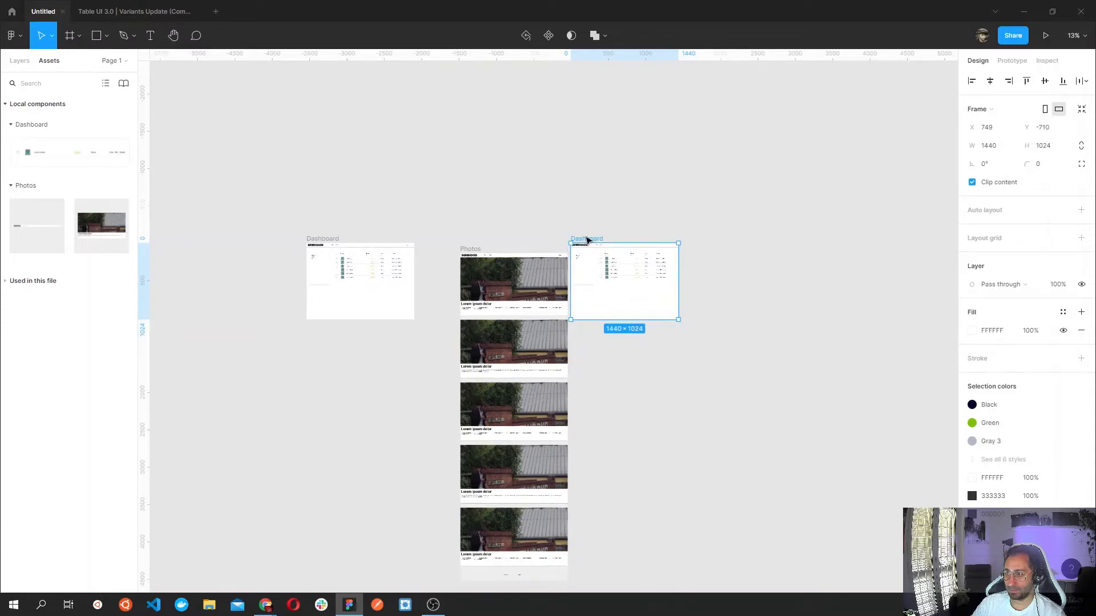
{"action": "left_click_drag", "start_coordinate": [586, 241], "coordinate": [321, 340]}
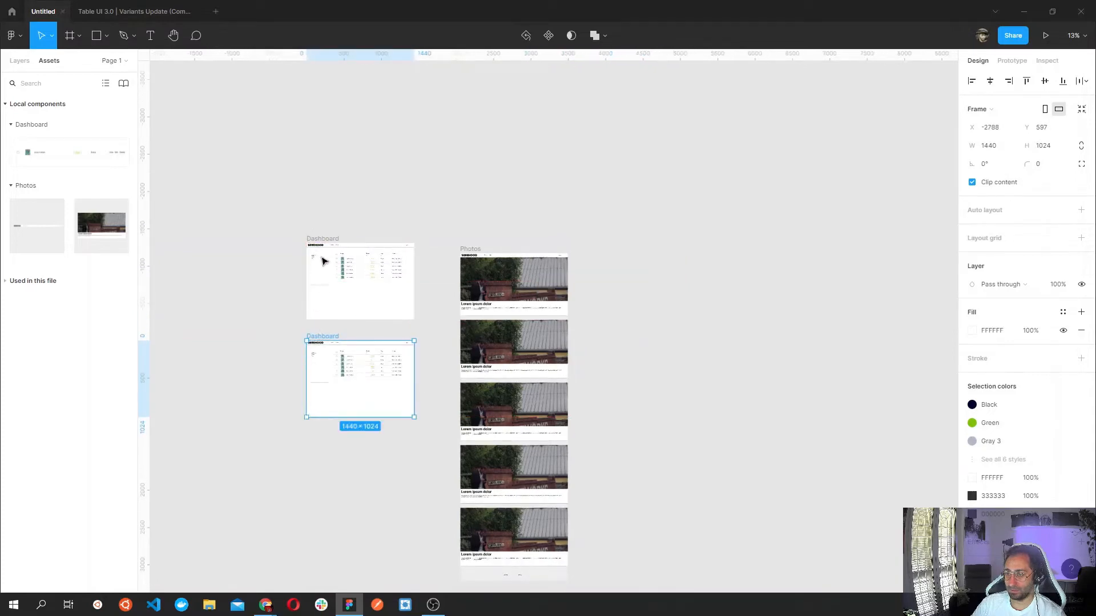
Rename the copied Dashboard frame as Photos.
{"action": "scroll", "coordinate": [323, 347], "scroll_direction": "up", "scroll_amount": 3}
{"action": "scroll", "coordinate": [300, 328], "scroll_direction": "up", "scroll_amount": 5}
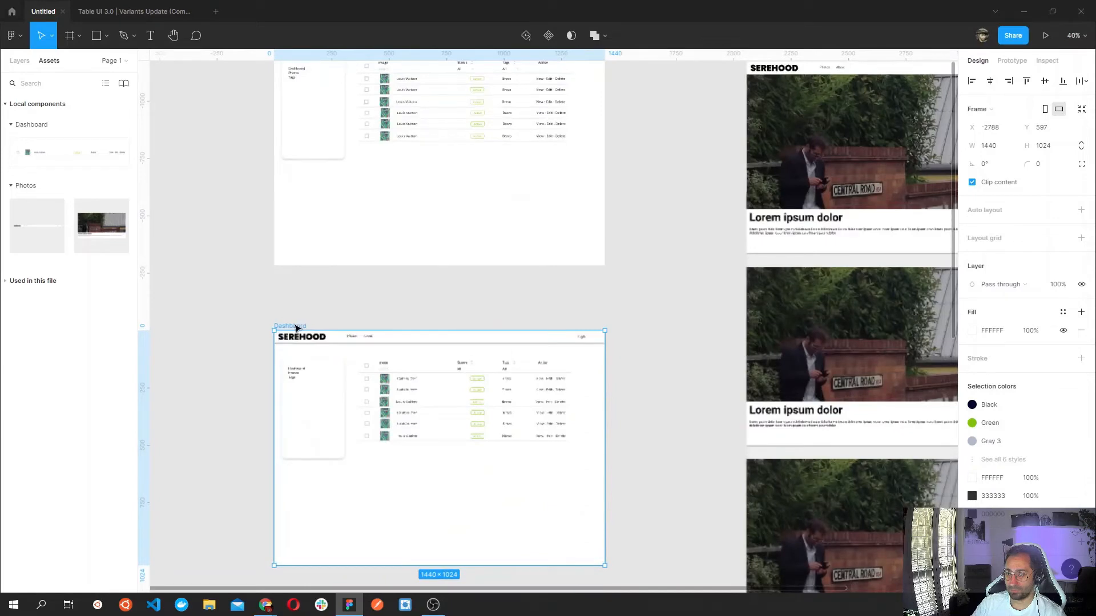
{"action": "double_click", "coordinate": [294, 325]}
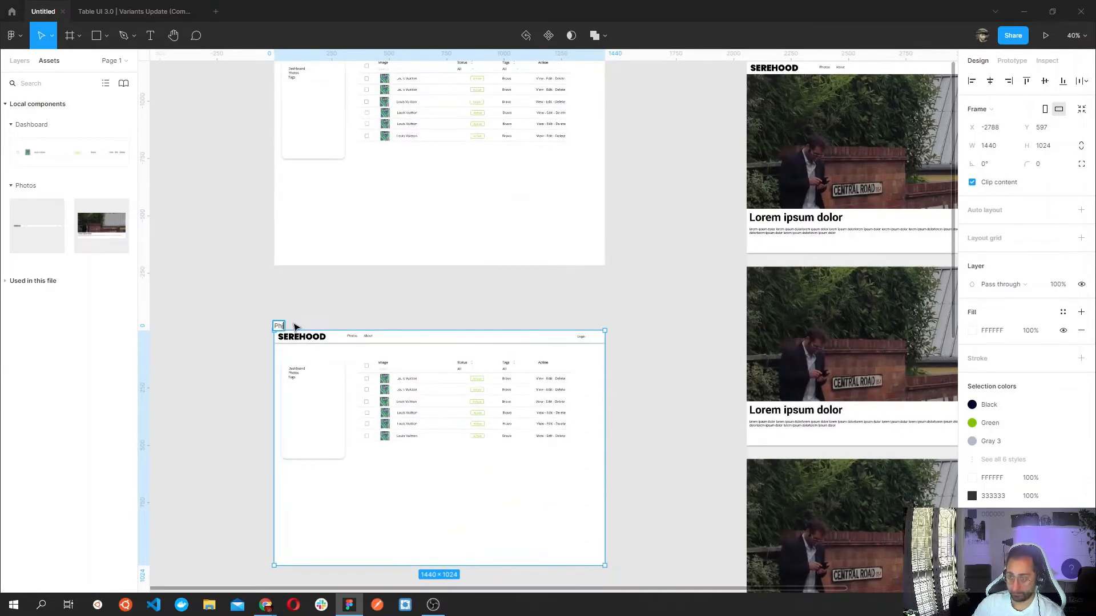
{"action": "type", "text": "Photos"}
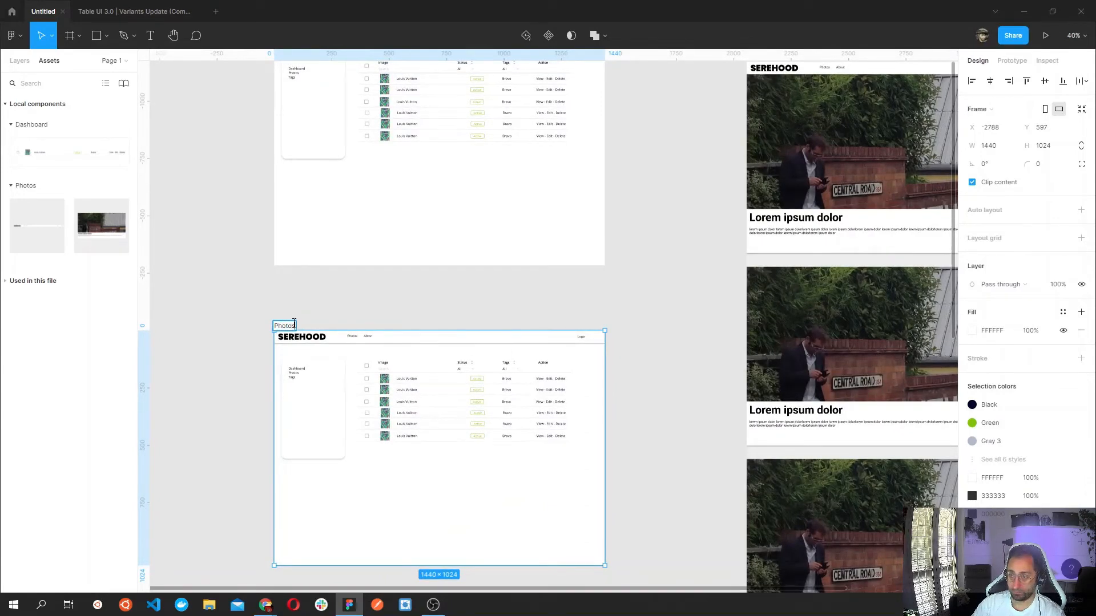
{"action": "key", "text": "Return"}
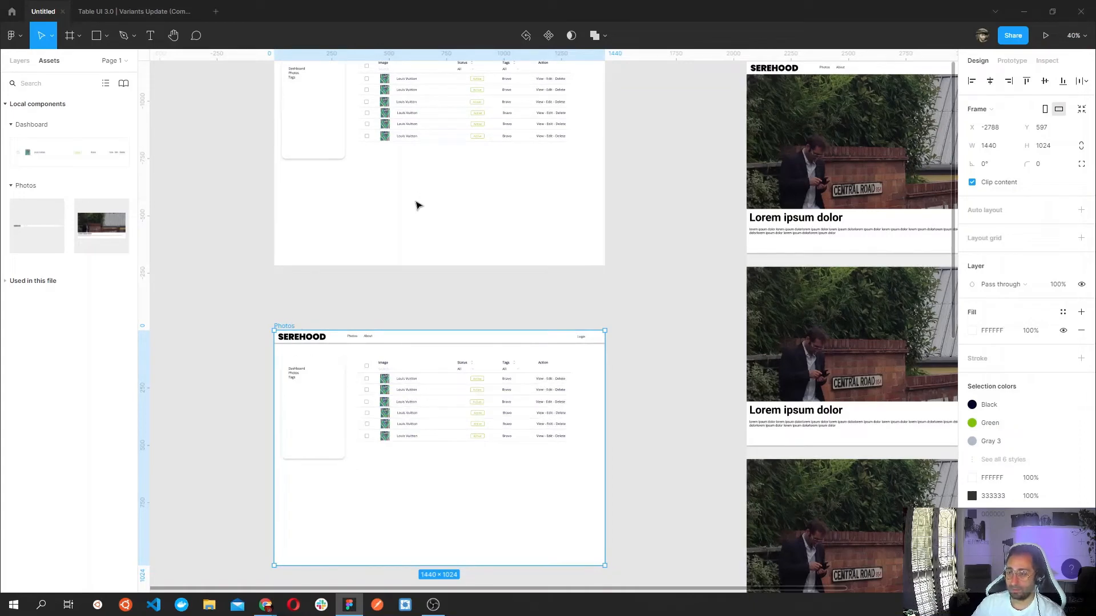
Set the Photos entry in the Photos frame's sidebar menu to ExtraBold.
{"action": "scroll", "coordinate": [291, 380], "scroll_direction": "up", "scroll_amount": 5}
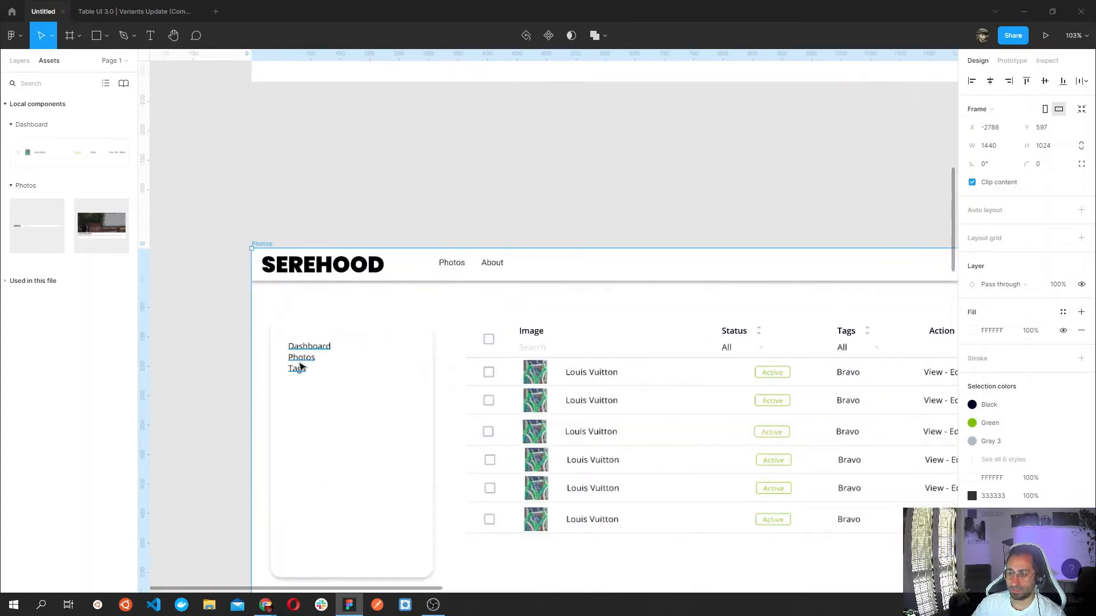
{"action": "double_click", "coordinate": [301, 365]}
{"action": "double_click", "coordinate": [300, 358]}
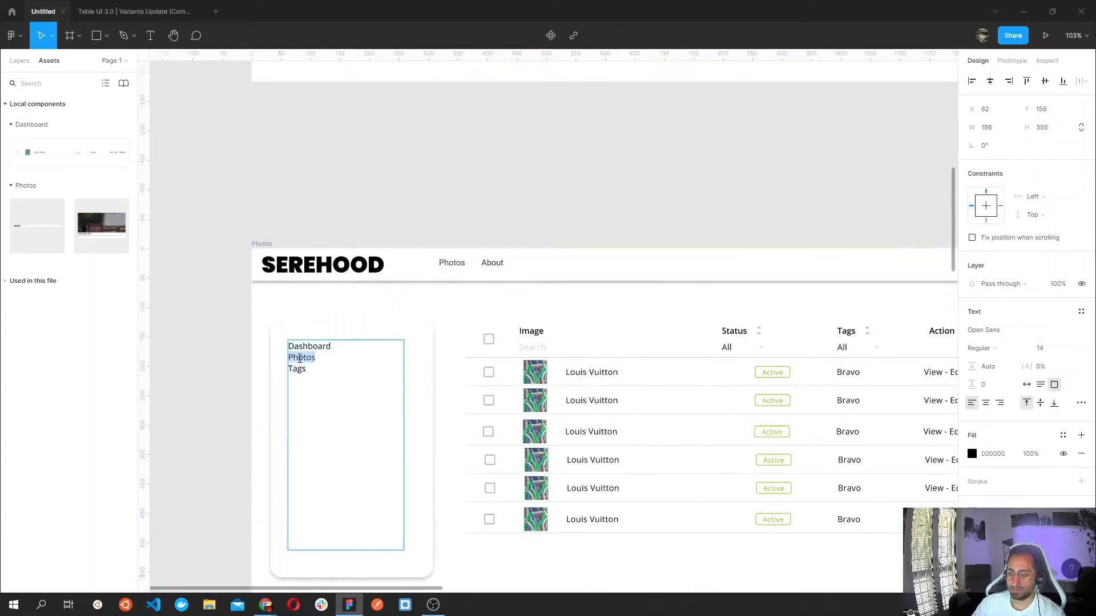
{"action": "left_click", "coordinate": [1012, 351]}
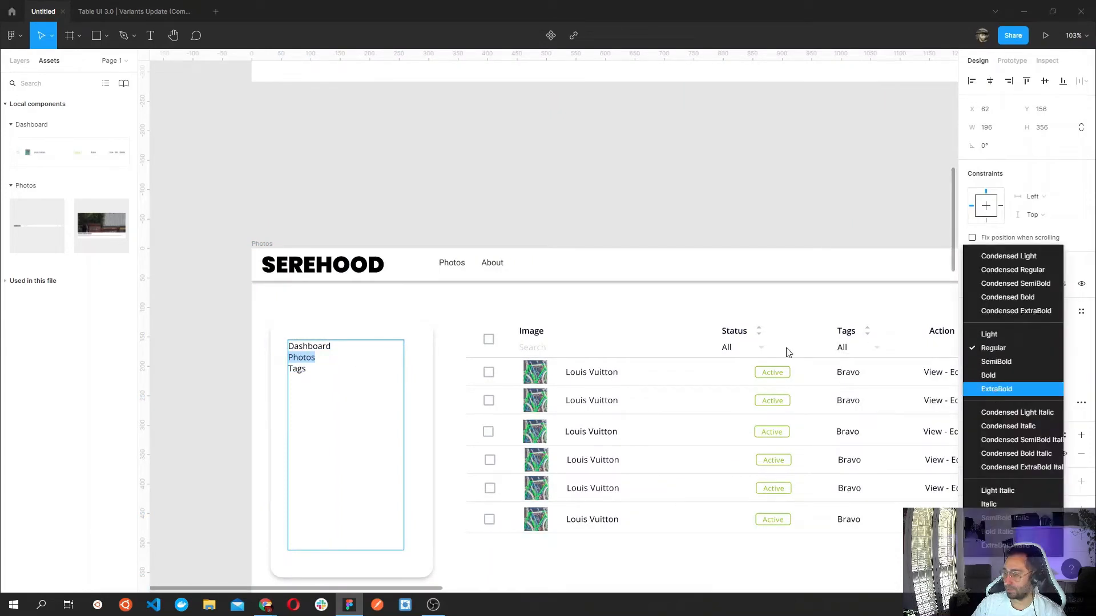
{"action": "left_click", "coordinate": [993, 385]}
{"action": "left_click", "coordinate": [386, 371]}
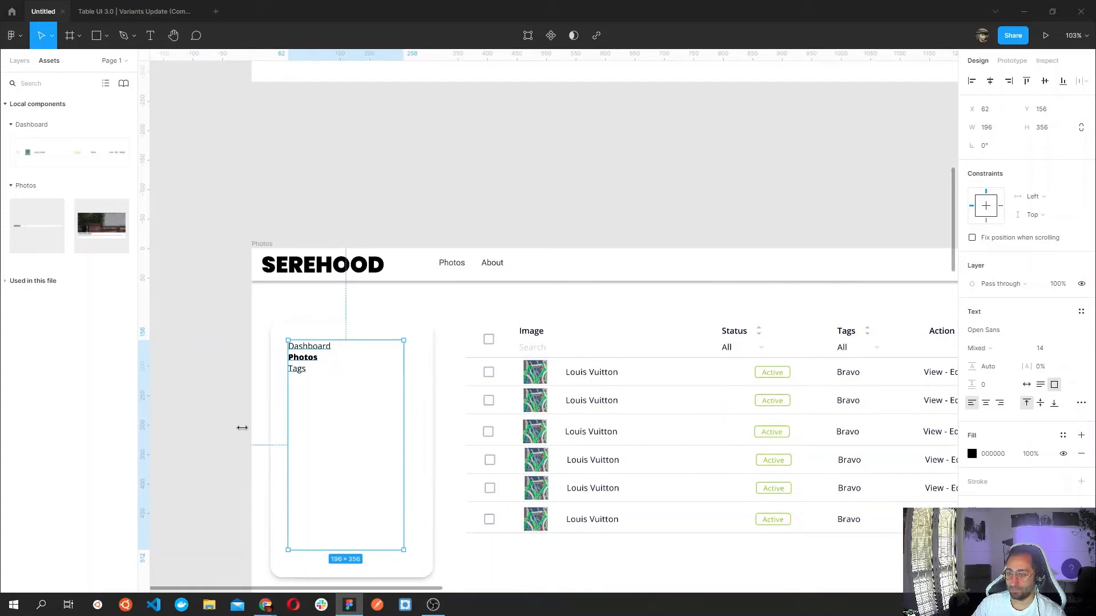
{"action": "left_click", "coordinate": [215, 420]}
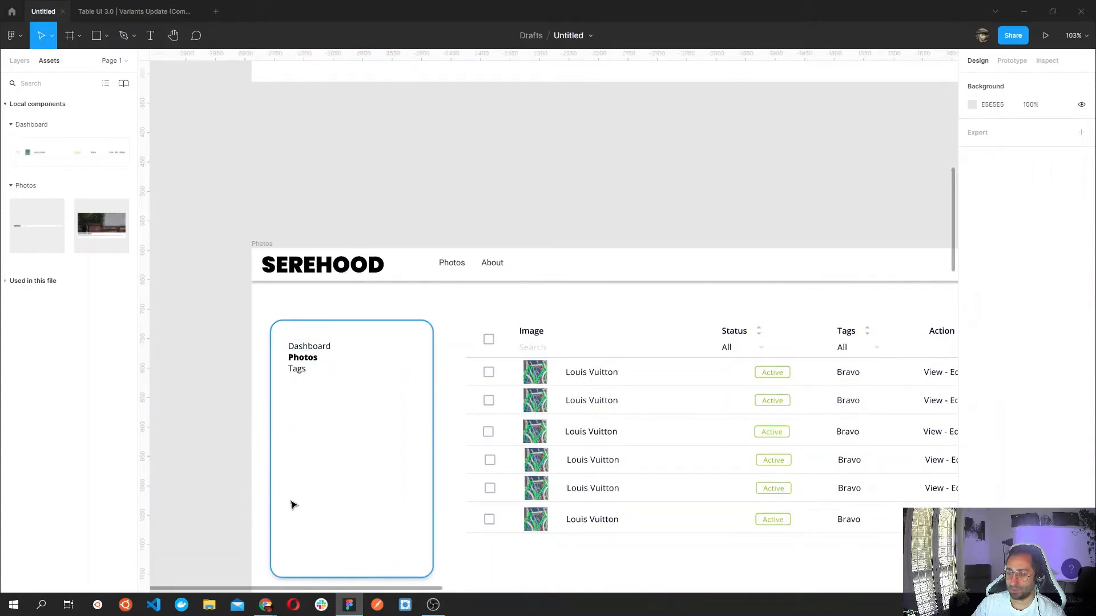
Delete the rounded background card behind the sidebar menu in both the Photos and Dashboard frames.
{"action": "left_click", "coordinate": [335, 500]}
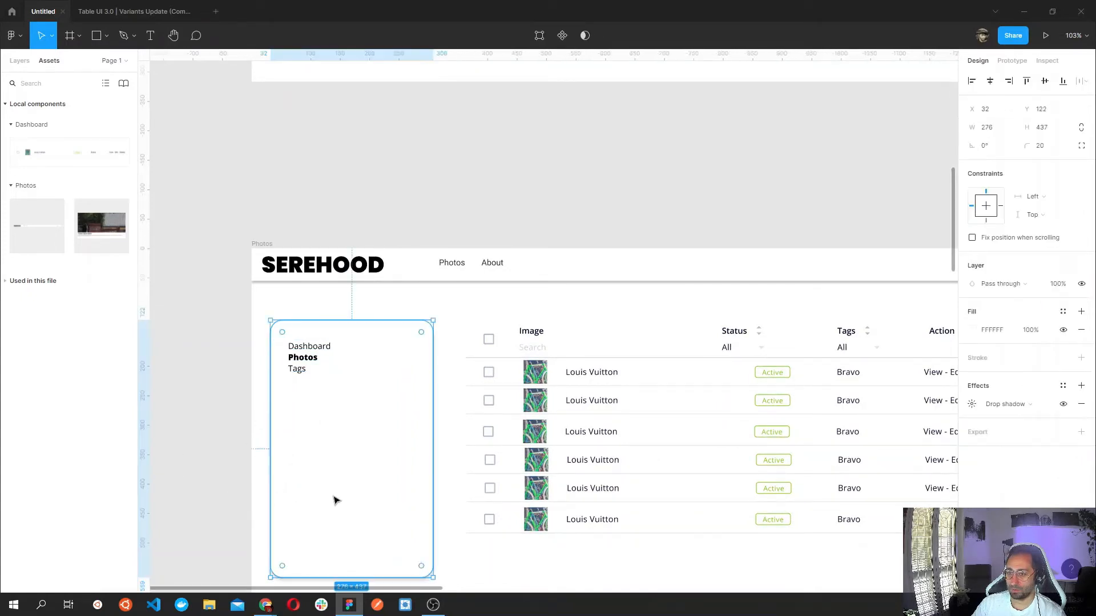
{"action": "key", "text": "Escape"}
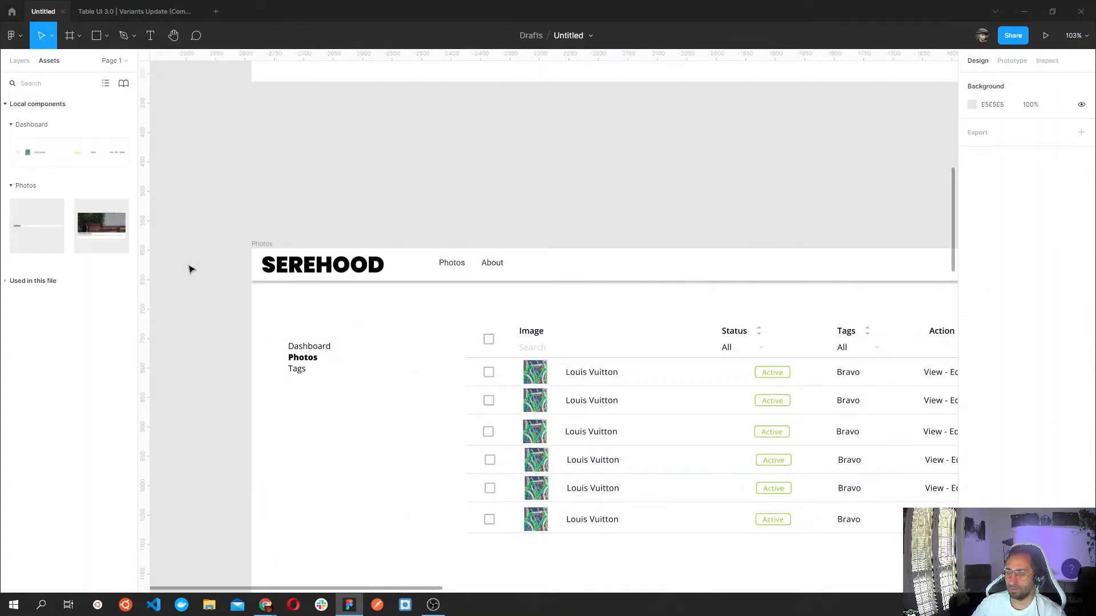
{"action": "scroll", "coordinate": [191, 270], "scroll_direction": "down", "scroll_amount": 5}
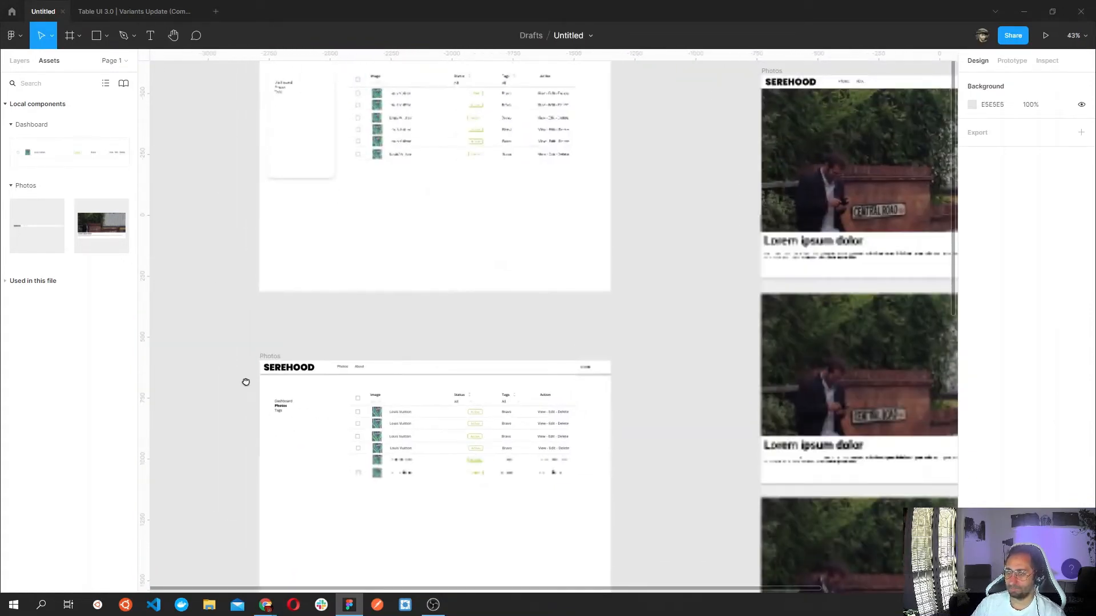
{"action": "scroll", "coordinate": [246, 382], "scroll_direction": "up", "scroll_amount": 5}
{"action": "left_click", "coordinate": [321, 307]}
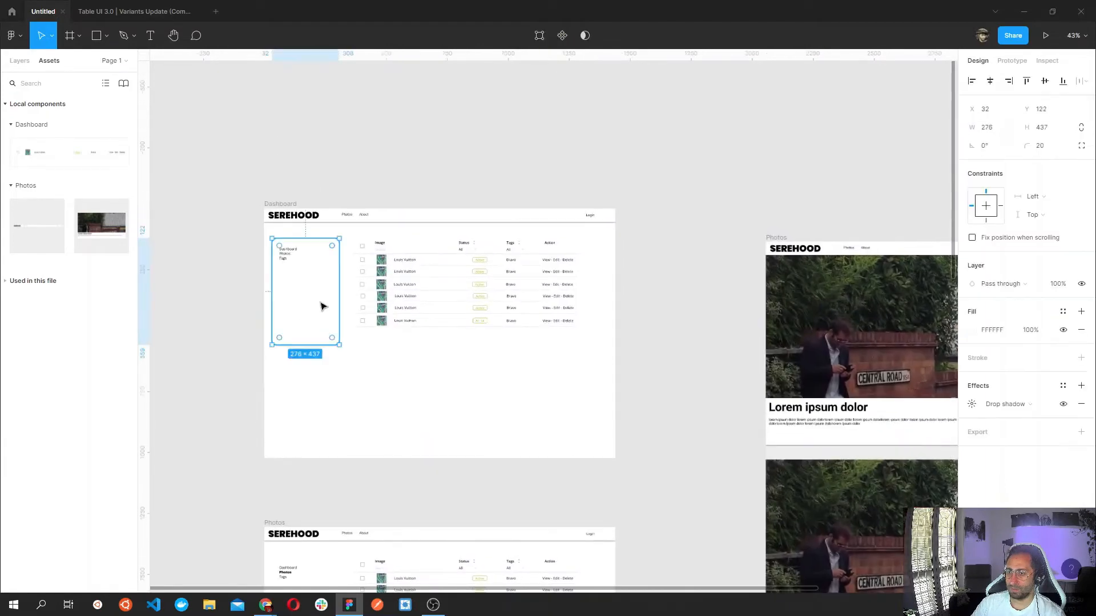
{"action": "key", "text": "Escape"}
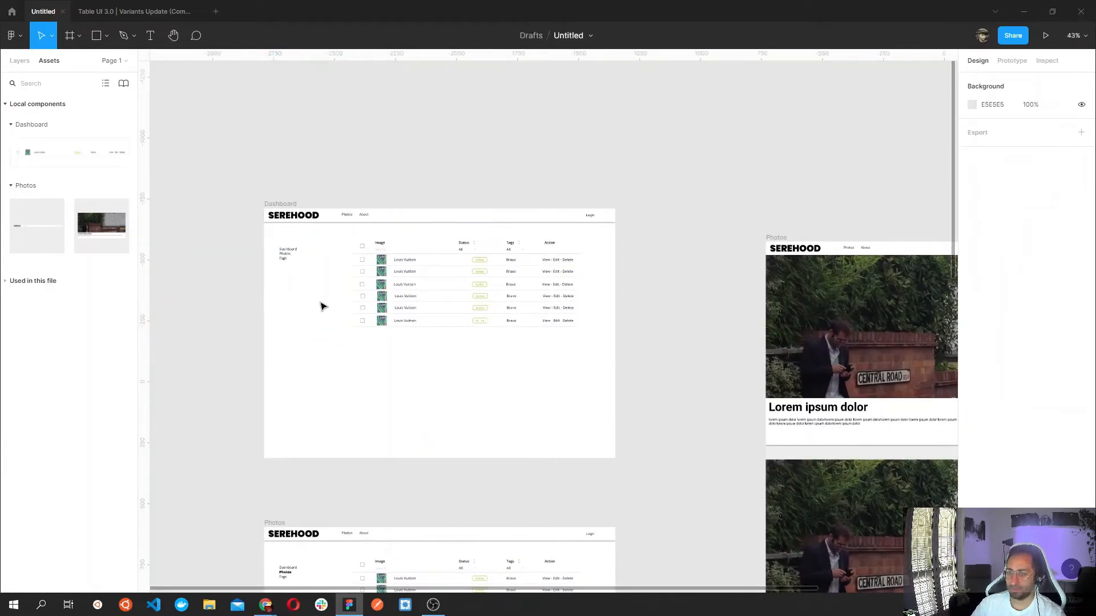
Set the Dashboard entry in the Dashboard frame's sidebar menu to ExtraBold.
{"action": "scroll", "coordinate": [323, 316], "scroll_direction": "up", "scroll_amount": 2}
{"action": "scroll", "coordinate": [317, 313], "scroll_direction": "up", "scroll_amount": 5}
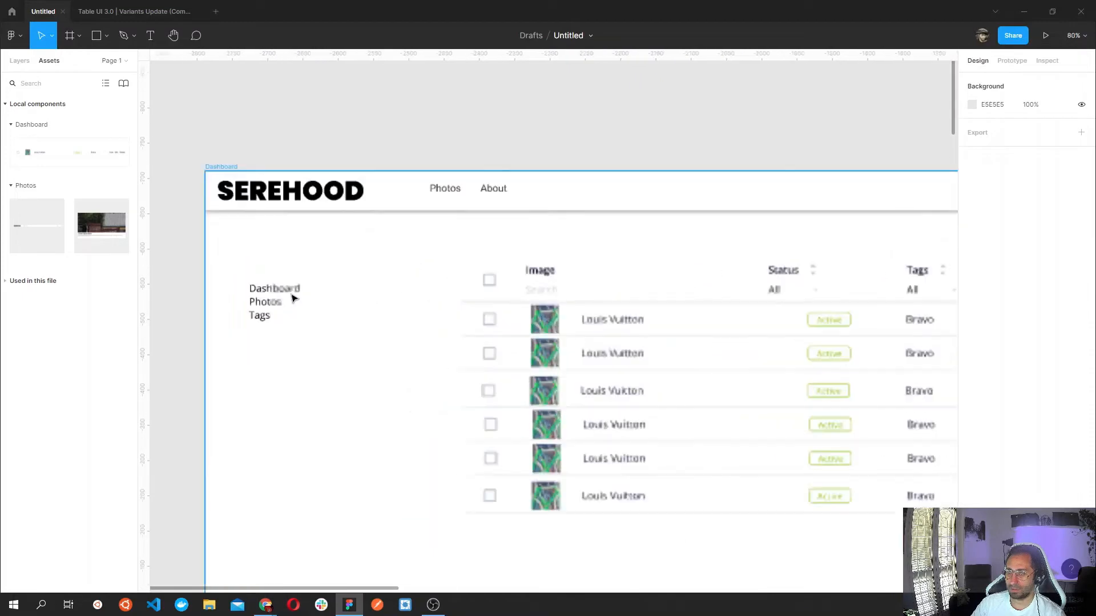
{"action": "double_click", "coordinate": [286, 288]}
{"action": "double_click", "coordinate": [286, 289]}
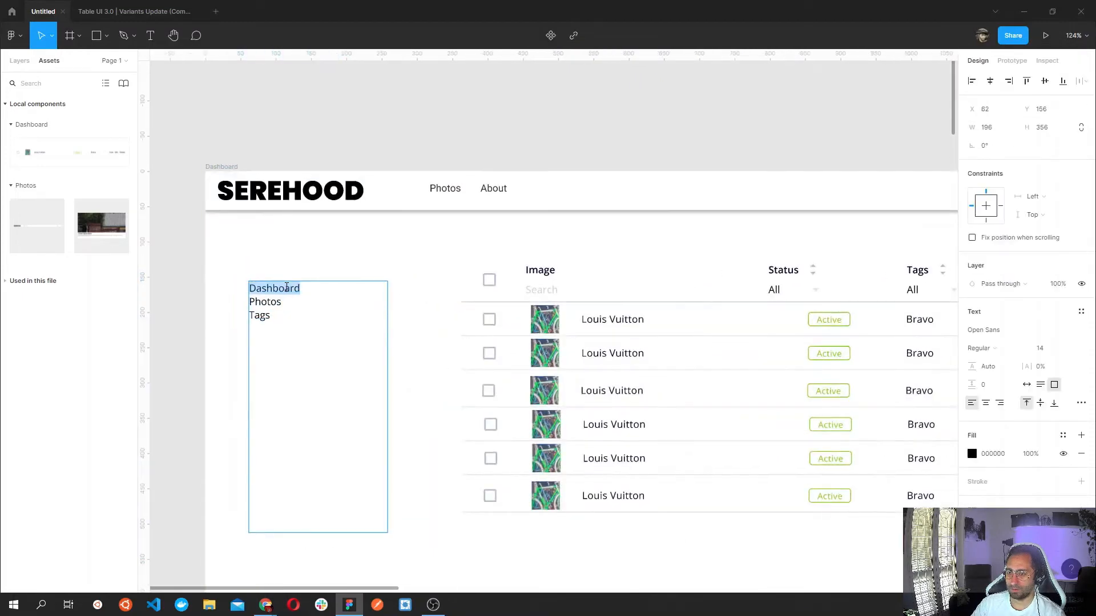
{"action": "left_click", "coordinate": [991, 354]}
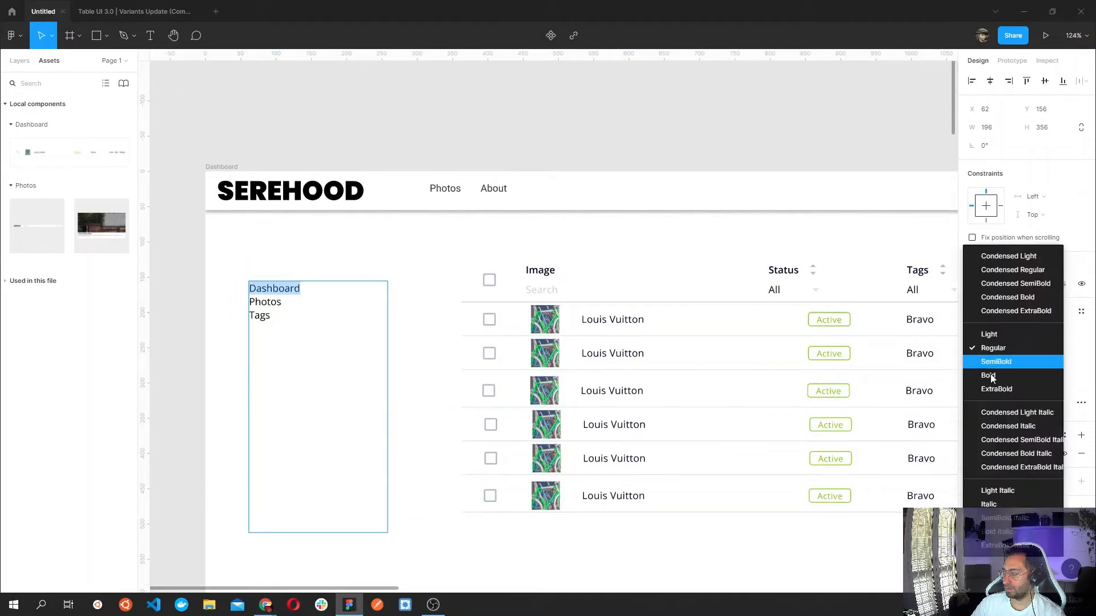
{"action": "left_click", "coordinate": [992, 388]}
{"action": "left_click", "coordinate": [329, 259]}
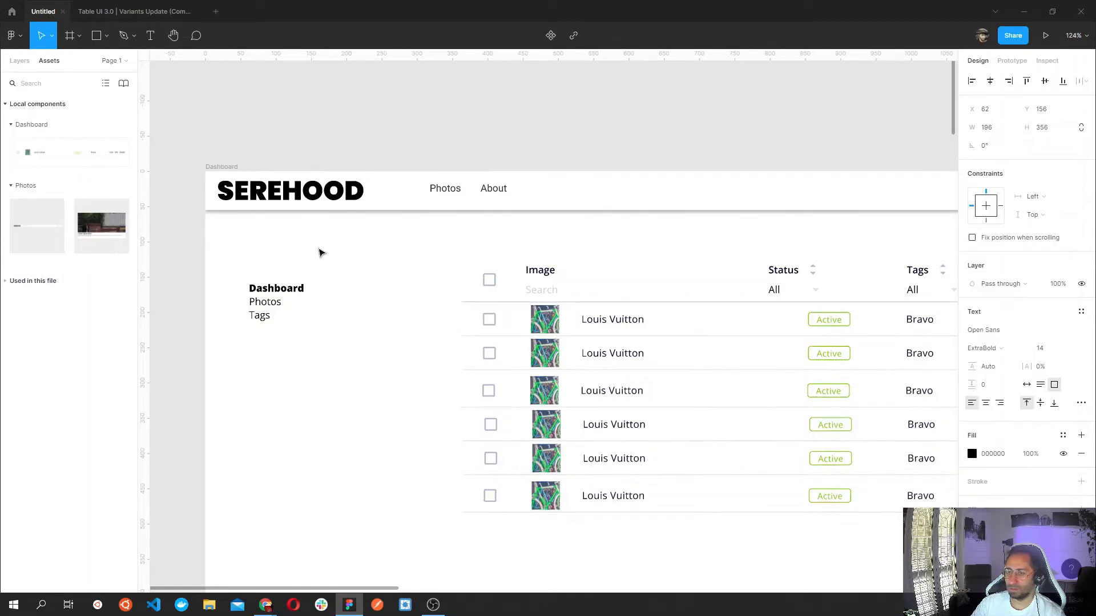
Replace the Dashboard frame's image table with a rectangle about 255 × 179 at about X 338, Y 146.
{"action": "scroll", "coordinate": [548, 294], "scroll_direction": "down", "scroll_amount": 3}
{"action": "left_click_drag", "start_coordinate": [615, 302], "coordinate": [445, 286]}
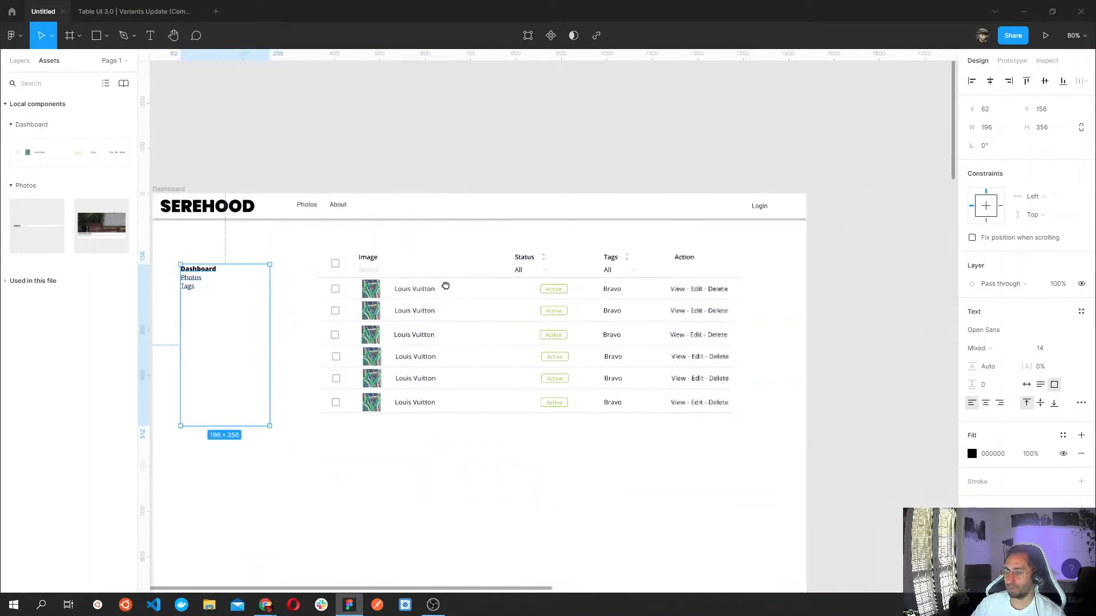
{"action": "left_click_drag", "start_coordinate": [773, 433], "coordinate": [329, 247]}
{"action": "key", "text": "Delete"}
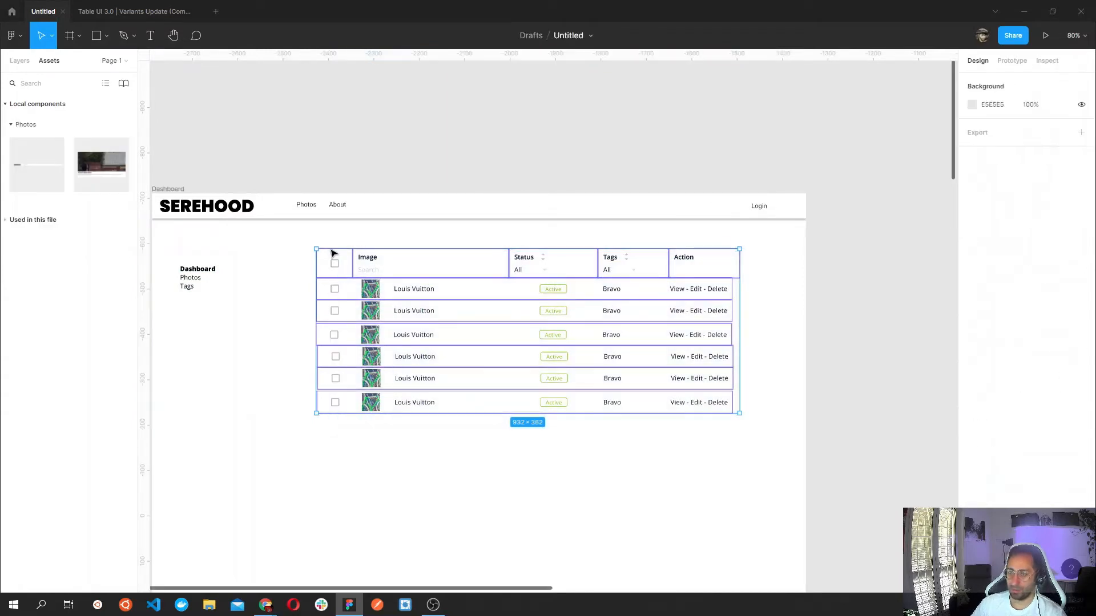
{"action": "key", "text": "r"}
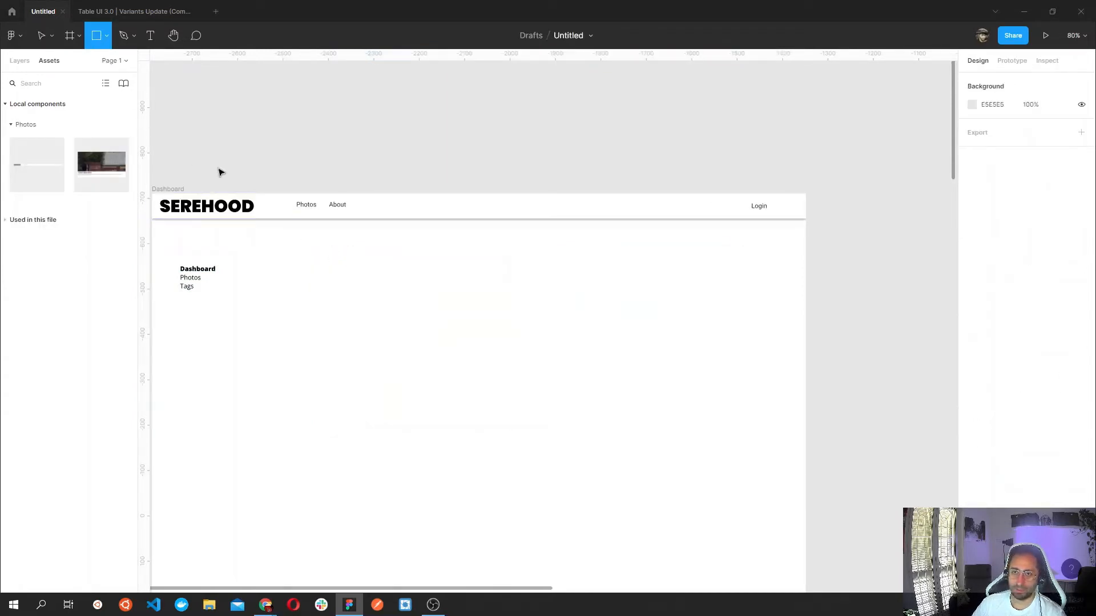
{"action": "left_click_drag", "start_coordinate": [306, 259], "coordinate": [421, 341]}
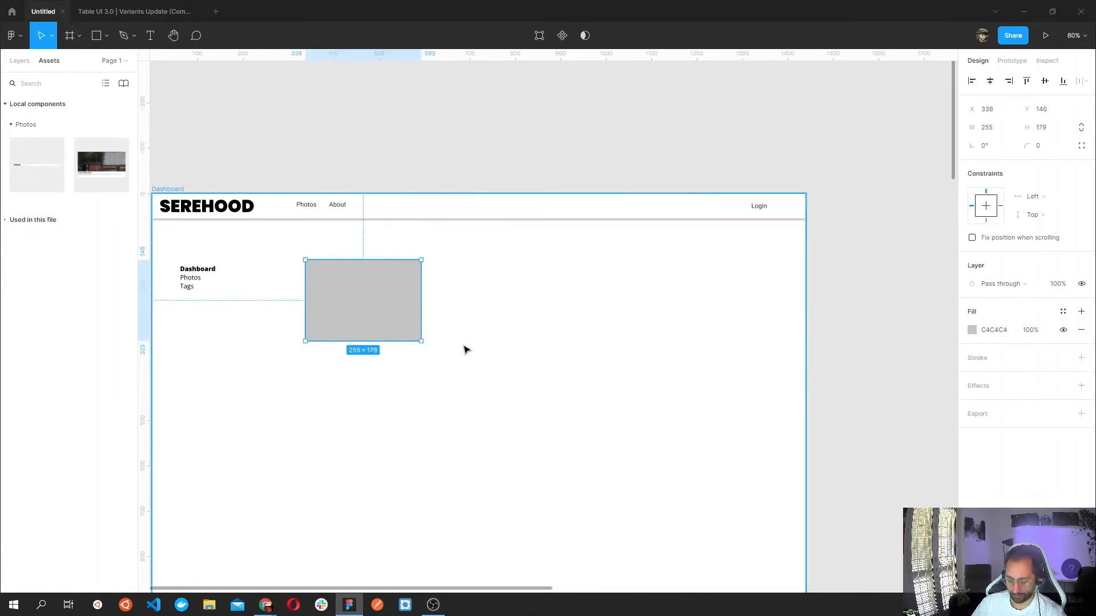
Place two copies of the grey rectangle beside it in a row, spaced 23 px apart.
{"action": "key", "text": "ctrl+c"}
{"action": "key", "text": "ctrl+v"}
{"action": "left_click_drag", "start_coordinate": [355, 306], "coordinate": [477, 304]}
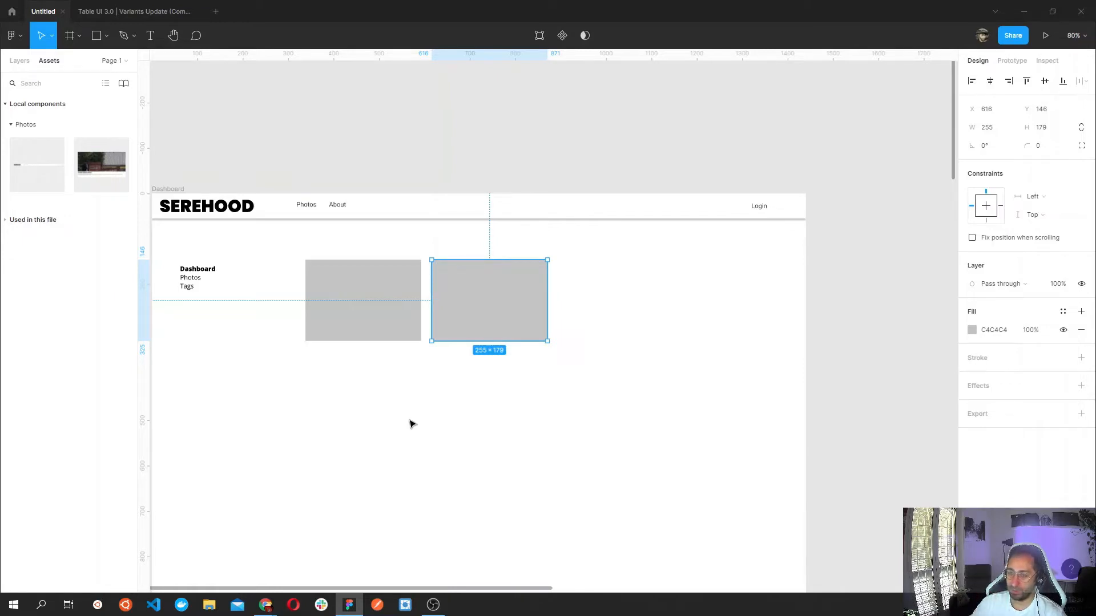
{"action": "key", "text": "ctrl+v"}
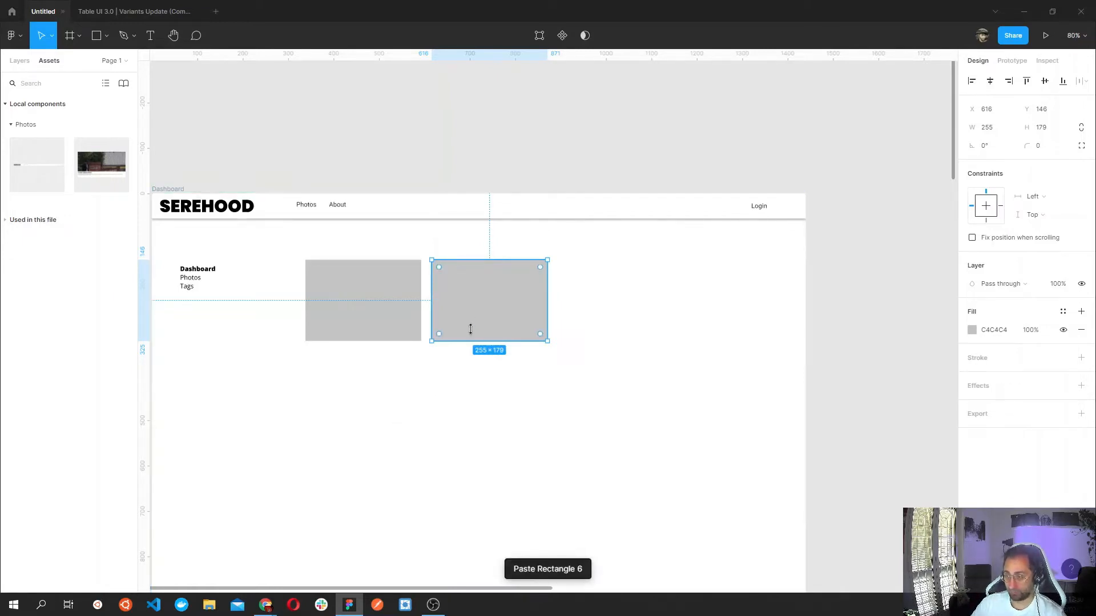
{"action": "left_click_drag", "start_coordinate": [470, 325], "coordinate": [606, 313]}
{"action": "left_click_drag", "start_coordinate": [648, 376], "coordinate": [351, 314]}
{"action": "scroll", "coordinate": [482, 382], "scroll_direction": "down", "scroll_amount": 3}
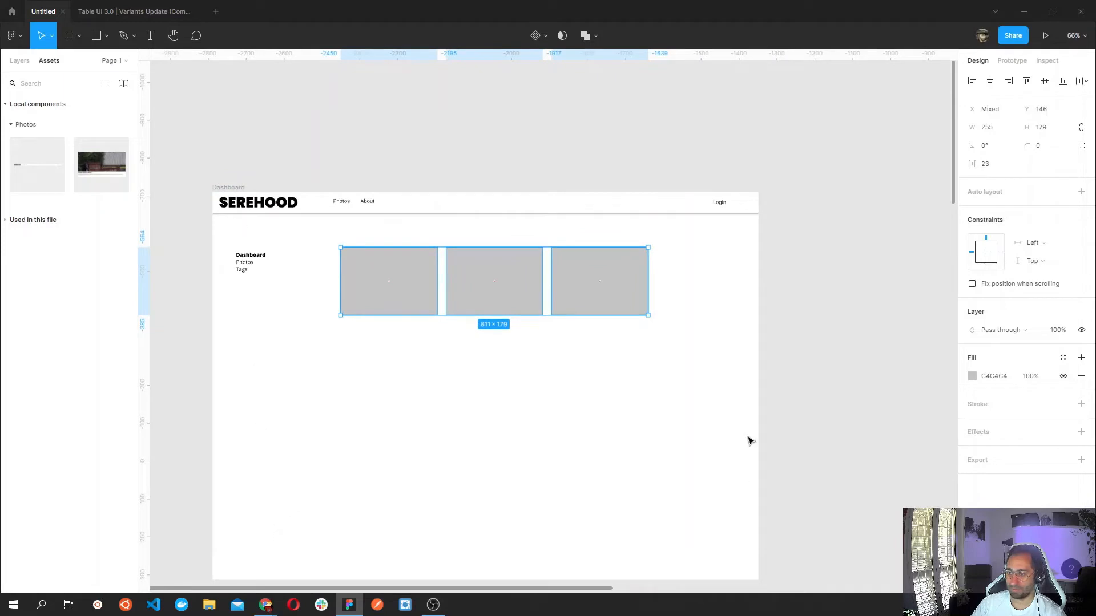
{"action": "left_click", "coordinate": [697, 335]}
{"action": "left_click_drag", "start_coordinate": [674, 350], "coordinate": [239, 247]}
{"action": "left_click", "coordinate": [656, 506]}
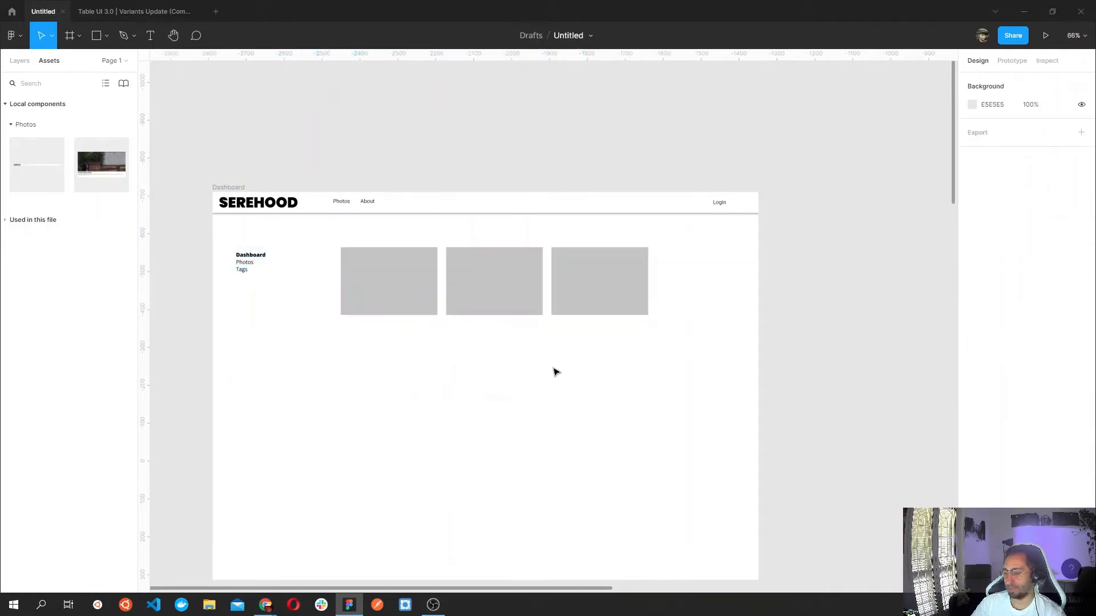
Round the corners of the first grey rectangle, next to the sidebar menu, to a radius of about 25.
{"action": "scroll", "coordinate": [386, 277], "scroll_direction": "up", "scroll_amount": 3}
{"action": "left_click", "coordinate": [392, 272]}
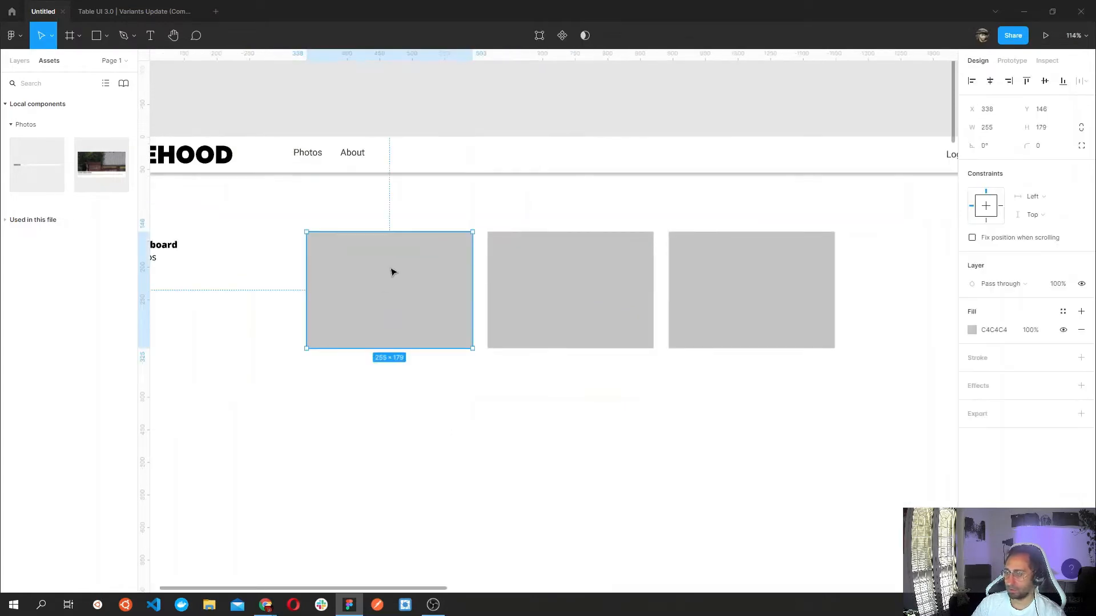
{"action": "key", "text": "Return"}
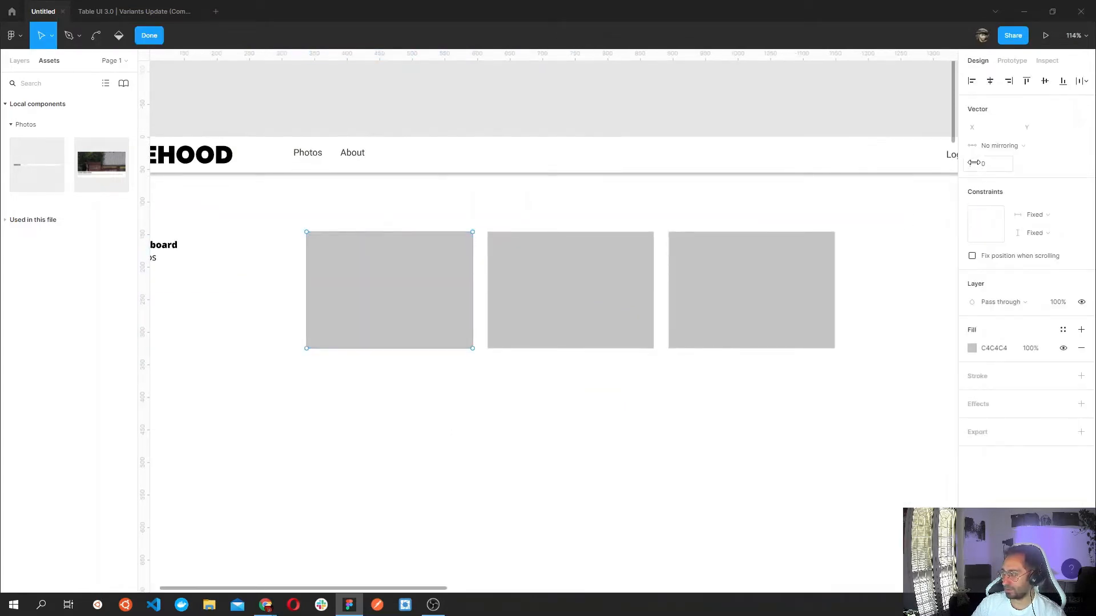
{"action": "left_click_drag", "start_coordinate": [973, 163], "coordinate": [1005, 165]}
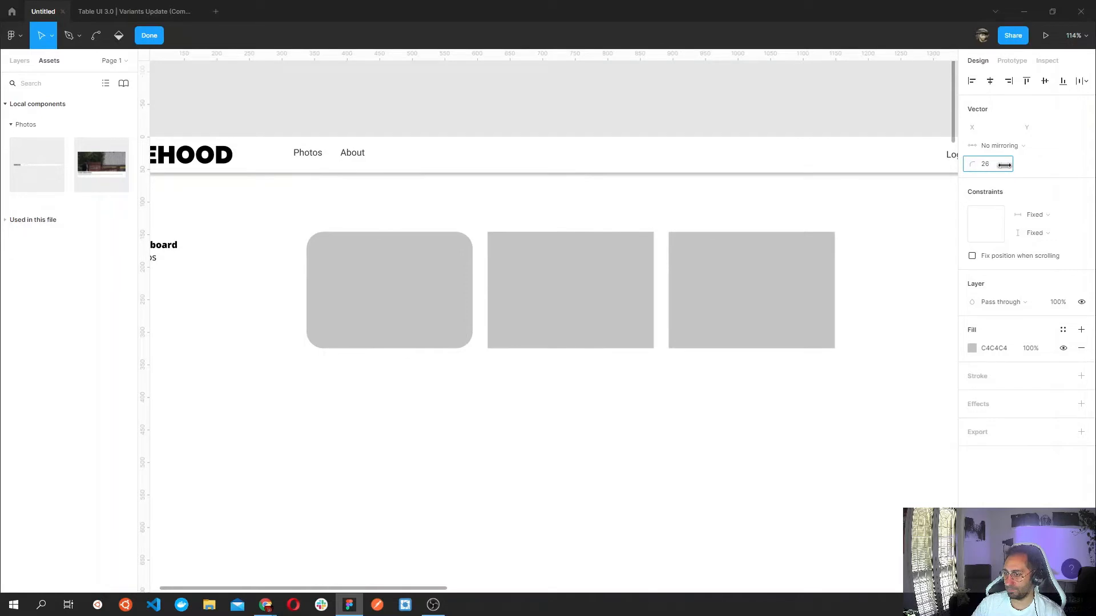
{"action": "key", "text": "Escape"}
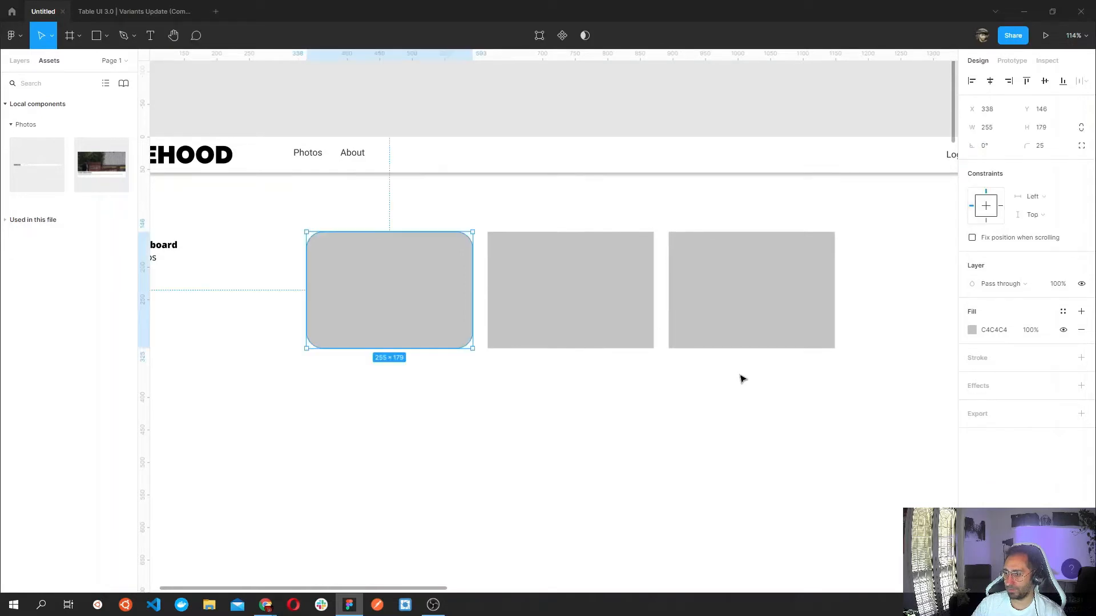
Delete the two square-cornered rectangle copies beside the rounded one.
{"action": "left_click_drag", "start_coordinate": [775, 377], "coordinate": [594, 273]}
{"action": "key", "text": "Delete"}
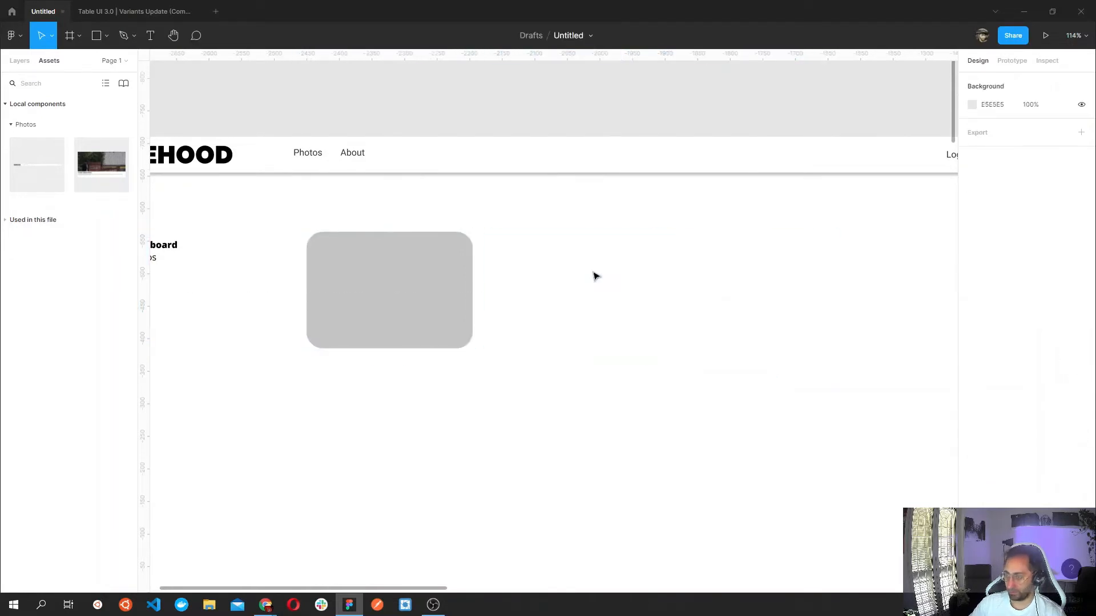
Fill the rounded rectangle with white (FFFFFF) and add a drop shadow effect to it.
{"action": "left_click", "coordinate": [416, 291]}
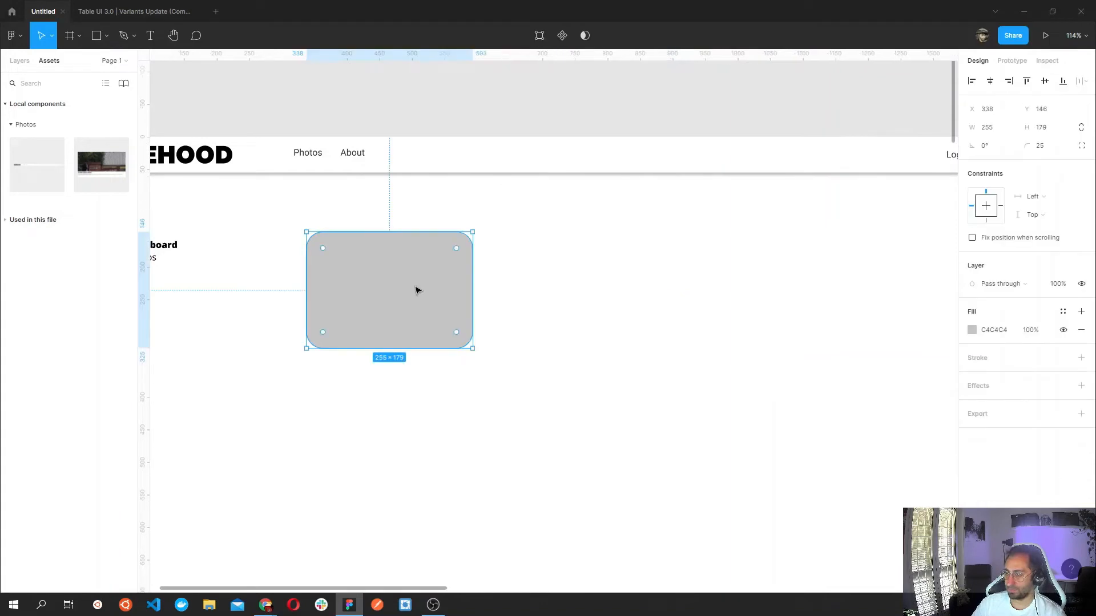
{"action": "left_click", "coordinate": [971, 332]}
{"action": "left_click_drag", "start_coordinate": [862, 346], "coordinate": [773, 289]}
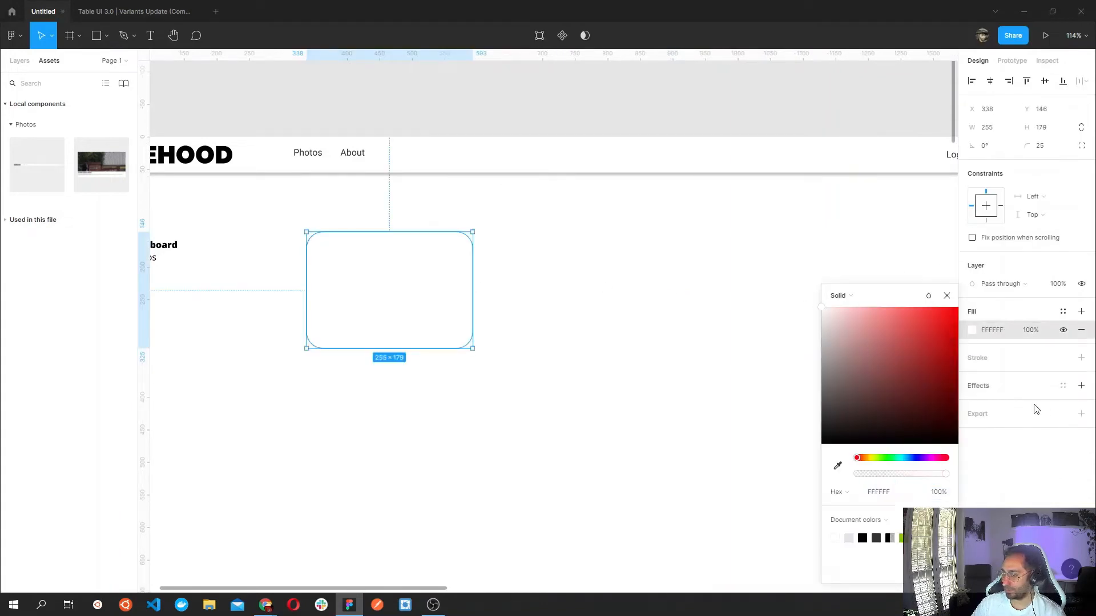
{"action": "left_click", "coordinate": [1022, 393]}
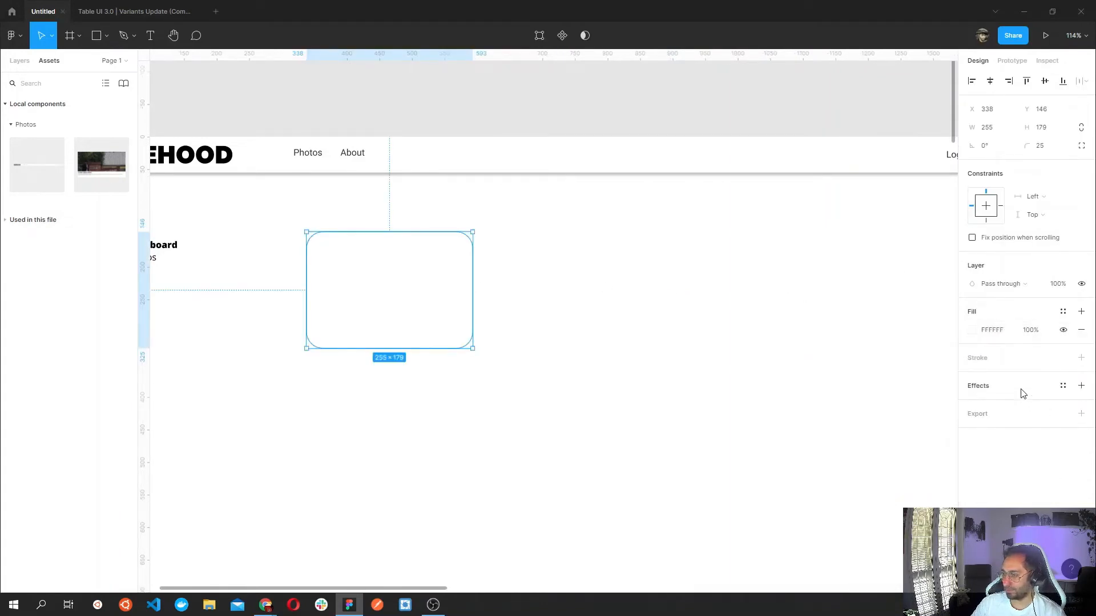
{"action": "left_click", "coordinate": [1081, 386]}
{"action": "left_click", "coordinate": [490, 416]}
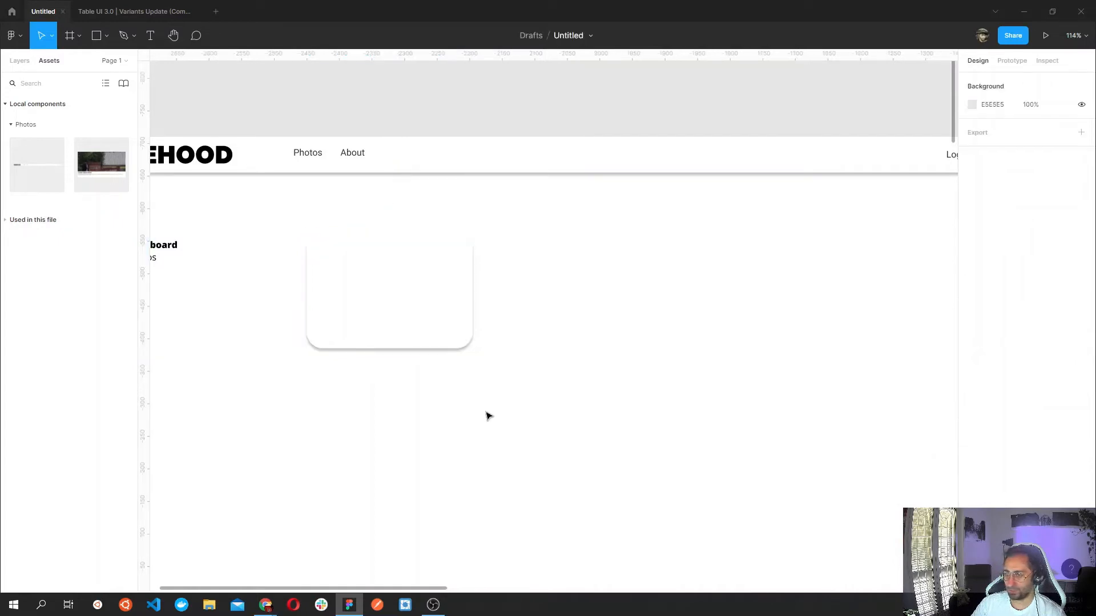
Set the white card's drop shadow to Y offset 0, blur 8 and spread 2.
{"action": "left_click", "coordinate": [422, 320]}
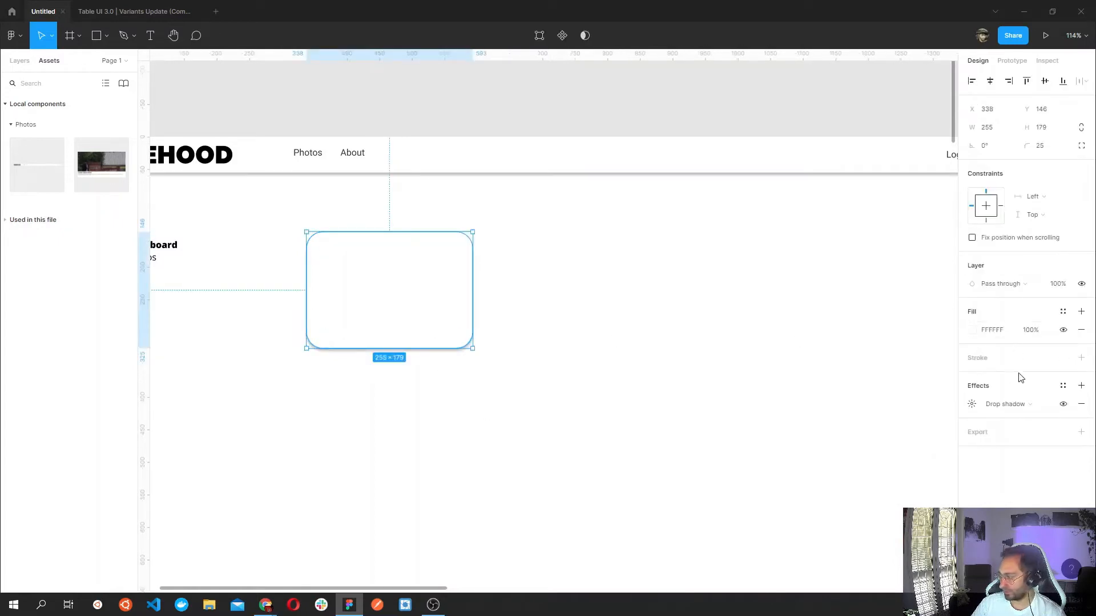
{"action": "left_click", "coordinate": [1000, 406]}
{"action": "left_click", "coordinate": [1006, 404]}
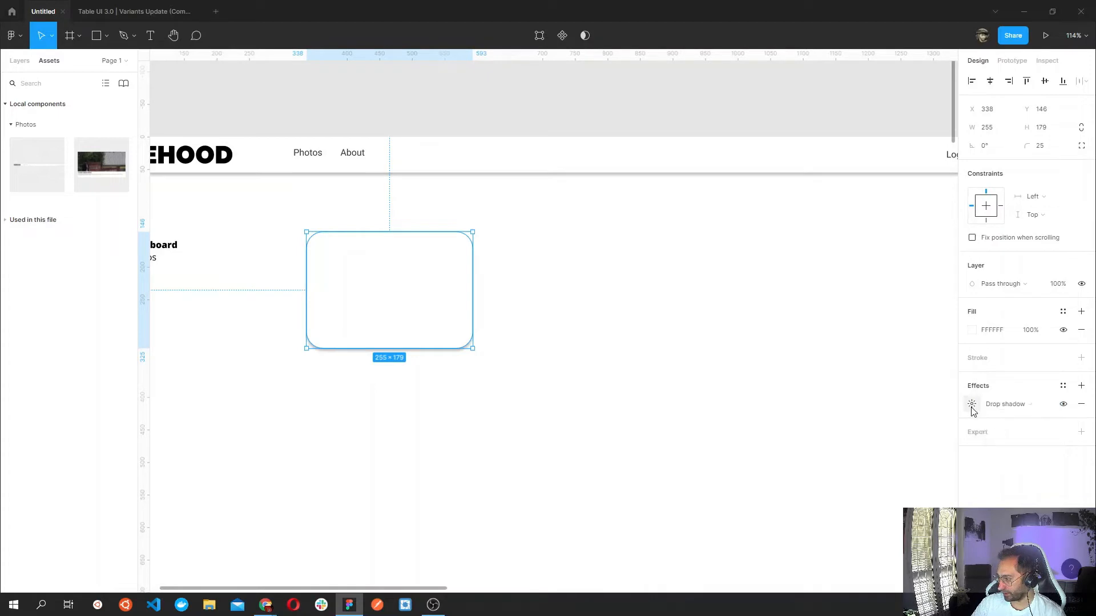
{"action": "left_click", "coordinate": [1011, 407]}
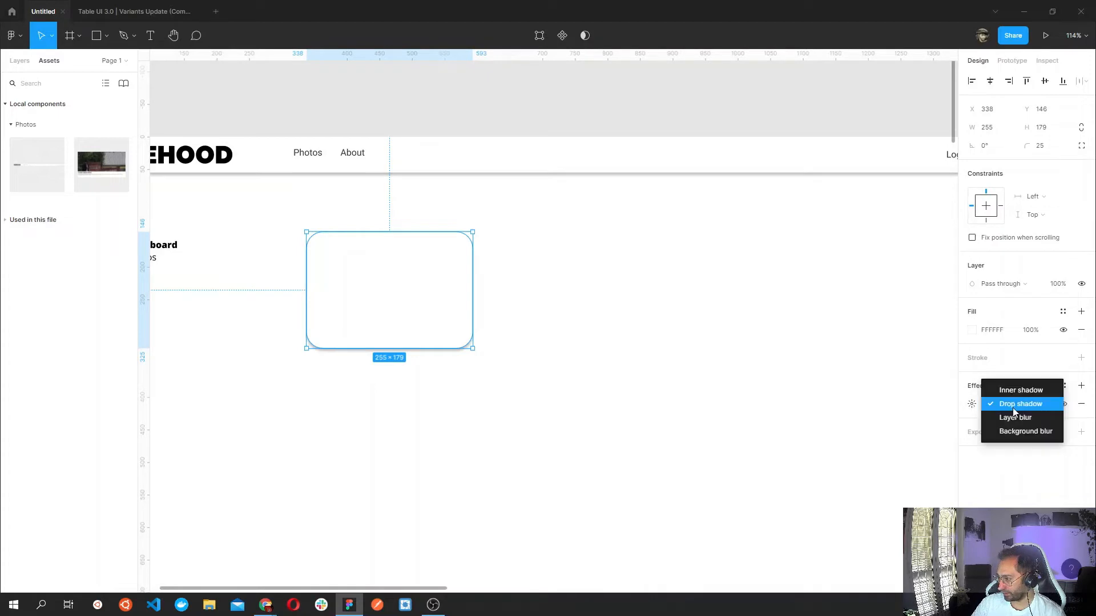
{"action": "left_click", "coordinate": [970, 406]}
{"action": "left_click", "coordinate": [971, 404]}
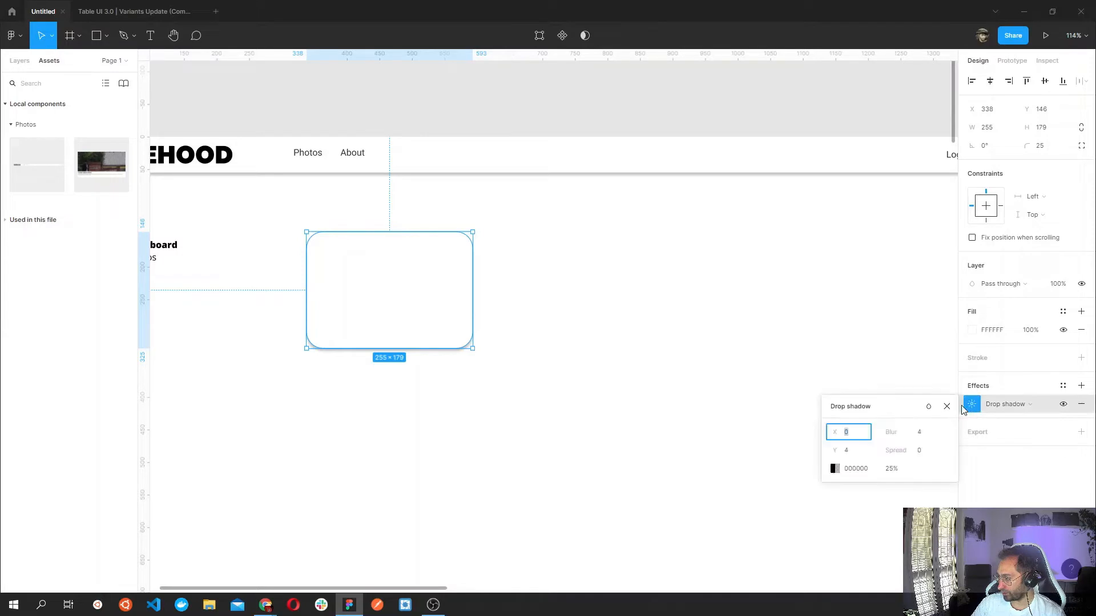
{"action": "left_click", "coordinate": [850, 451]}
{"action": "type", "text": "0"}
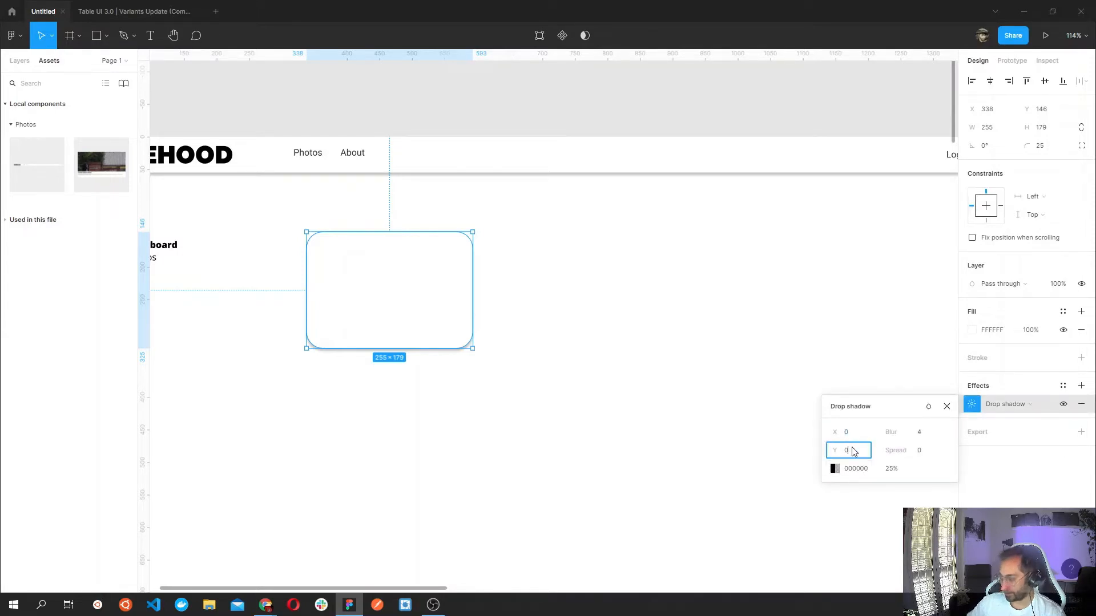
{"action": "left_click", "coordinate": [926, 445]}
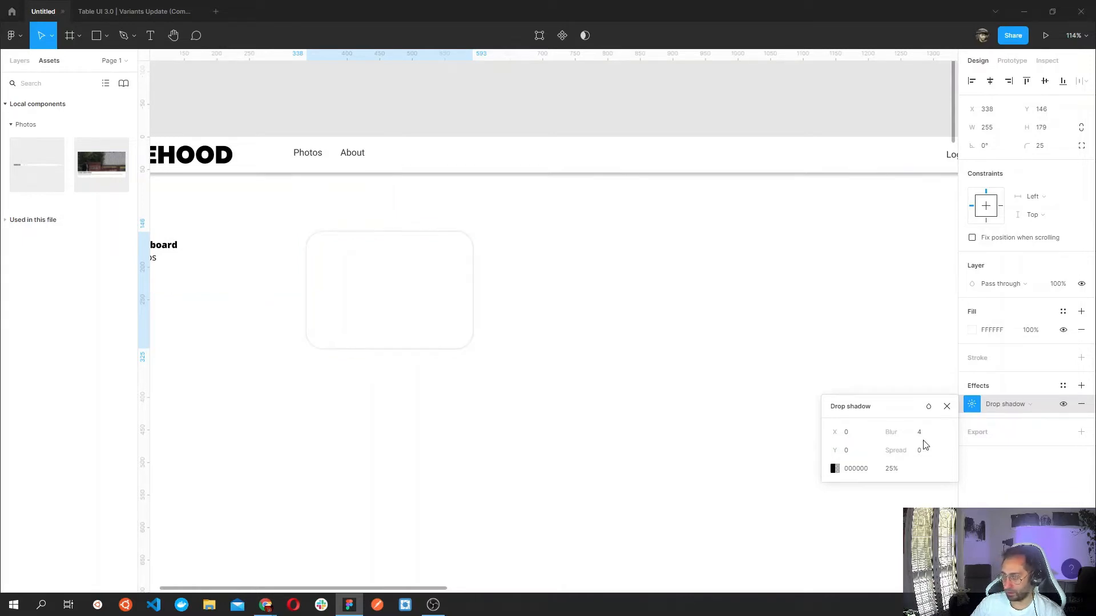
{"action": "left_click", "coordinate": [918, 434]}
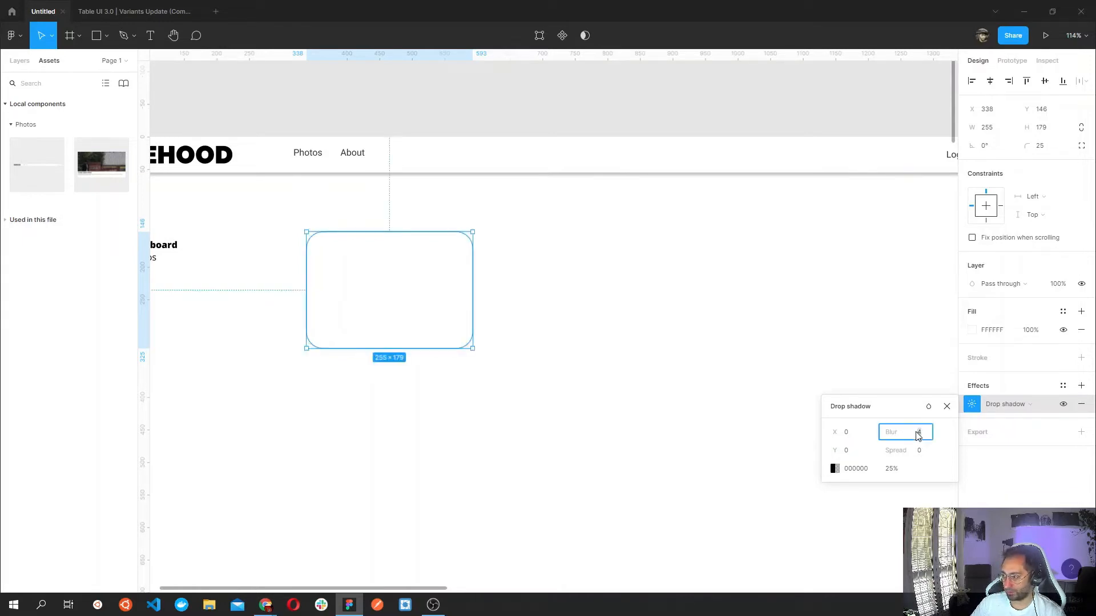
{"action": "mouse_move", "coordinate": [905, 432]}
{"action": "left_mouse_down"}
{"action": "mouse_move", "coordinate": [947, 435]}
{"action": "mouse_move", "coordinate": [902, 451]}
{"action": "left_mouse_up"}
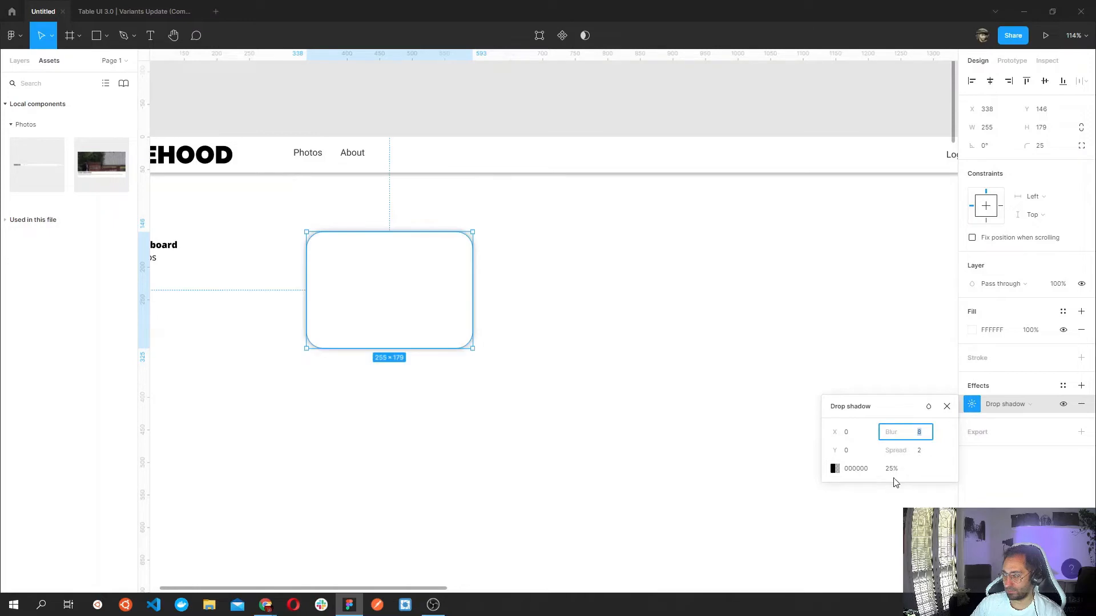
Lower the opacity of the card's black drop shadow colour to about 7%.
{"action": "left_click", "coordinate": [837, 468]}
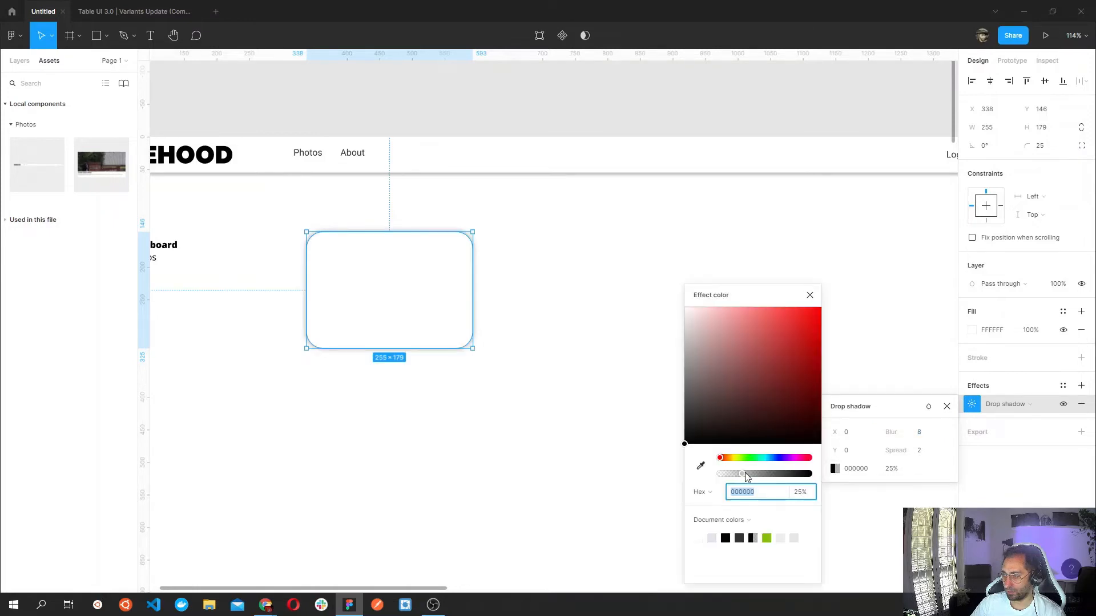
{"action": "left_click_drag", "start_coordinate": [745, 472], "coordinate": [728, 475]}
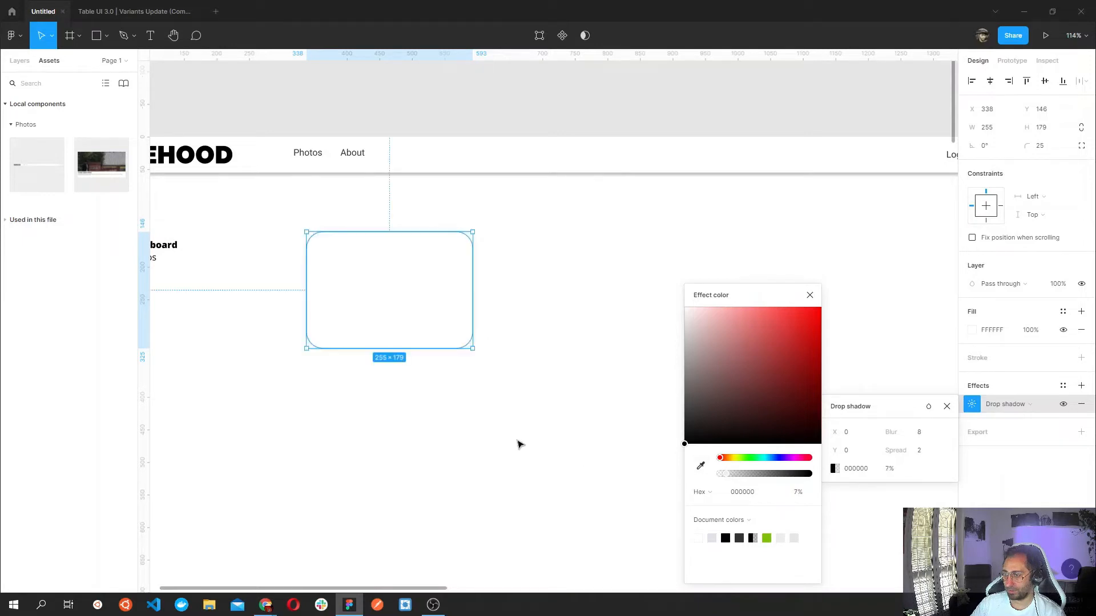
{"action": "left_click", "coordinate": [518, 442]}
{"action": "scroll", "coordinate": [628, 386], "scroll_direction": "left", "scroll_amount": 3}
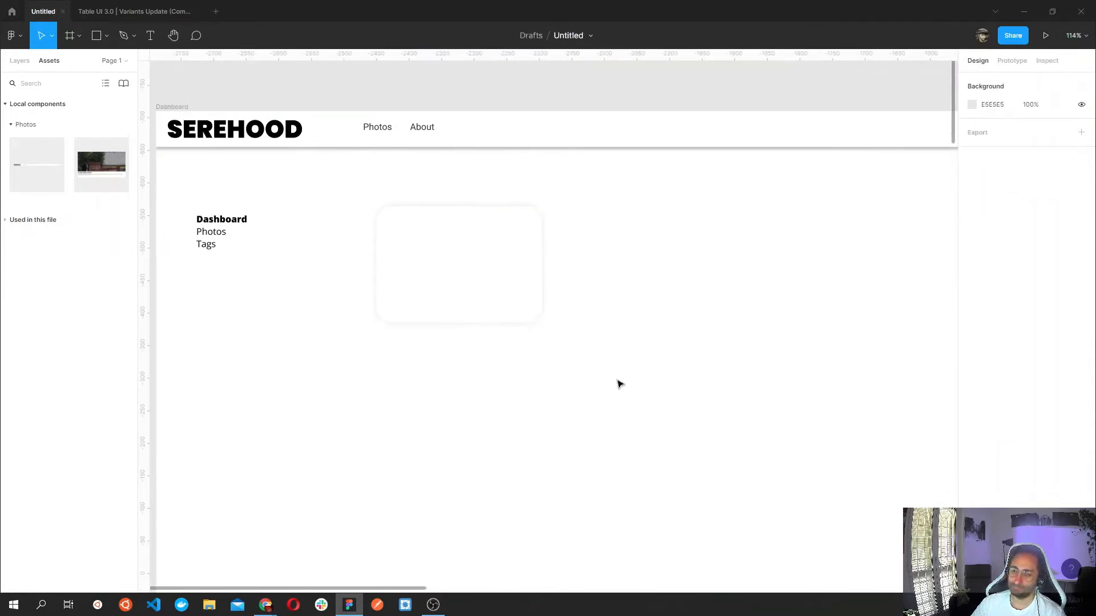
{"action": "scroll", "coordinate": [619, 384], "scroll_direction": "down", "scroll_amount": 2}
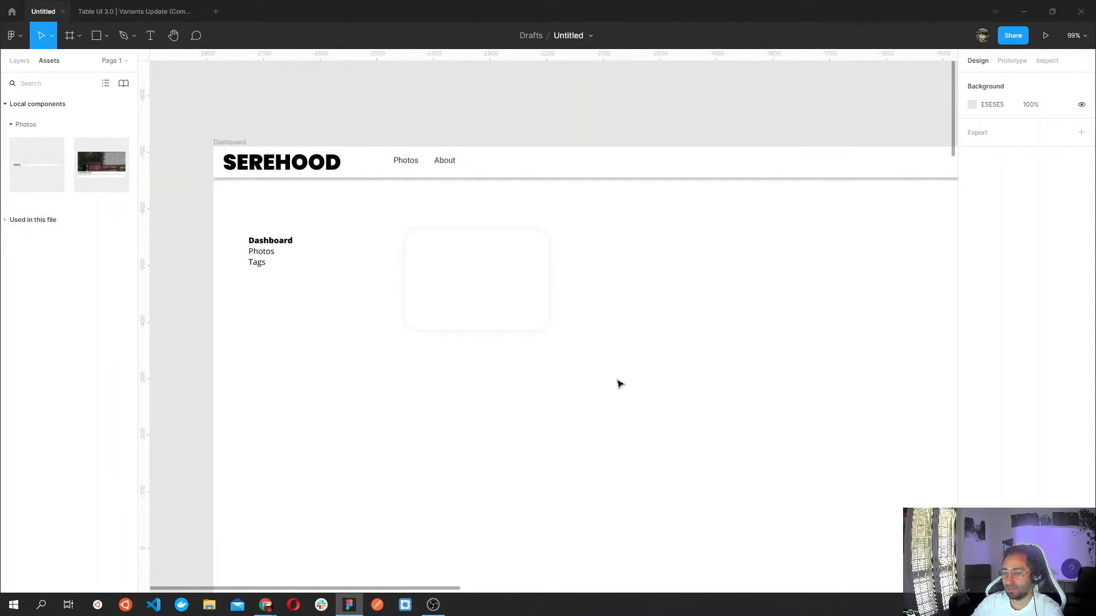
Add a text box about 173 × 37 inside the upper part of the card, reading "All Posts".
{"action": "scroll", "coordinate": [480, 281], "scroll_direction": "up", "scroll_amount": 5}
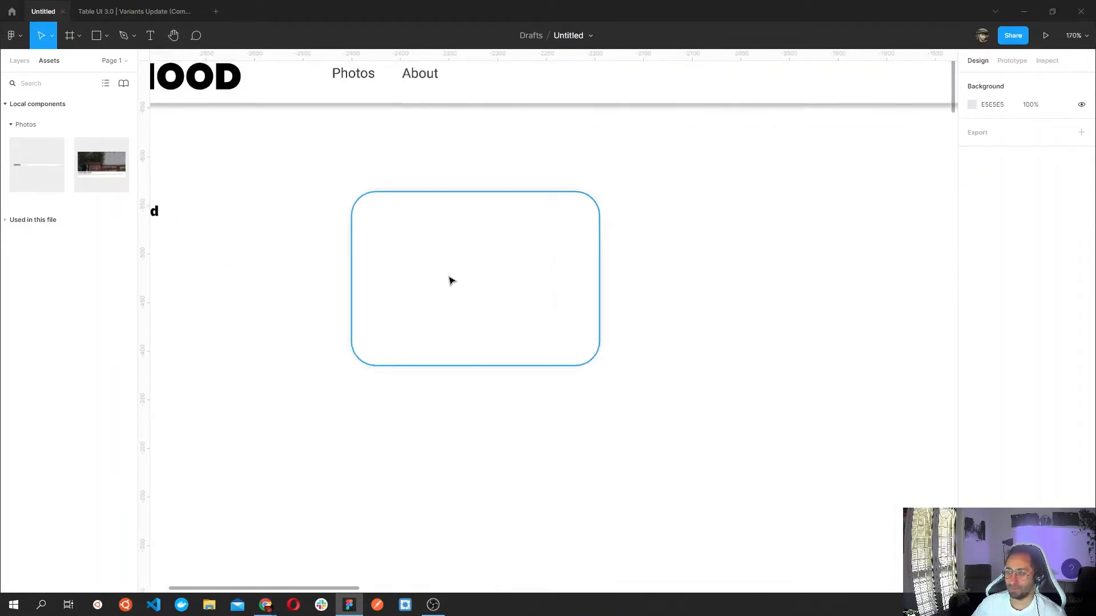
{"action": "left_click", "coordinate": [150, 36]}
{"action": "left_click_drag", "start_coordinate": [388, 219], "coordinate": [557, 255]}
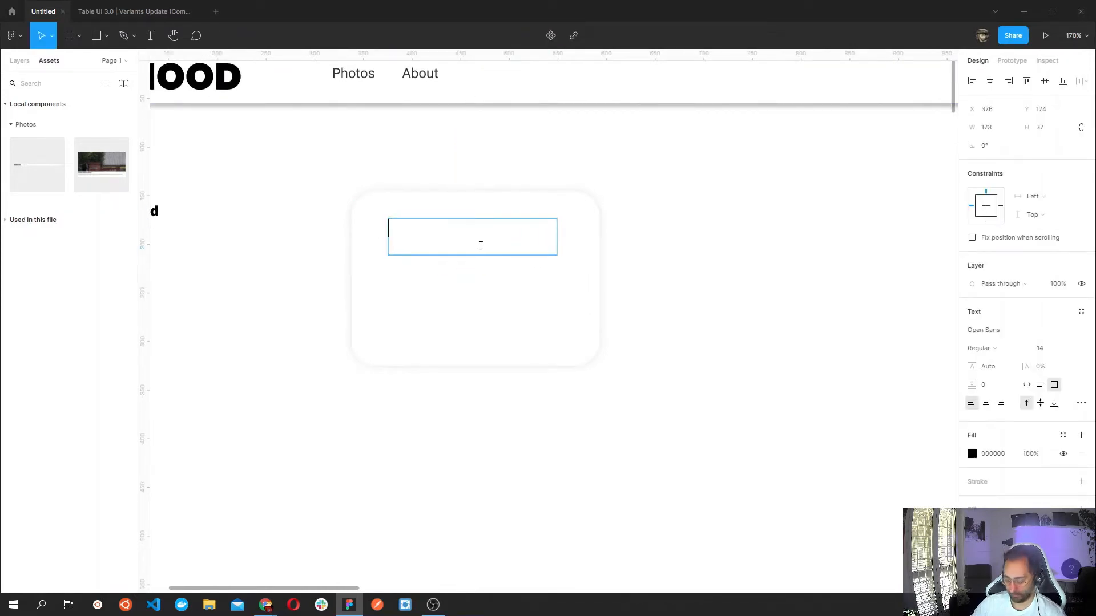
{"action": "type", "text": "All"}
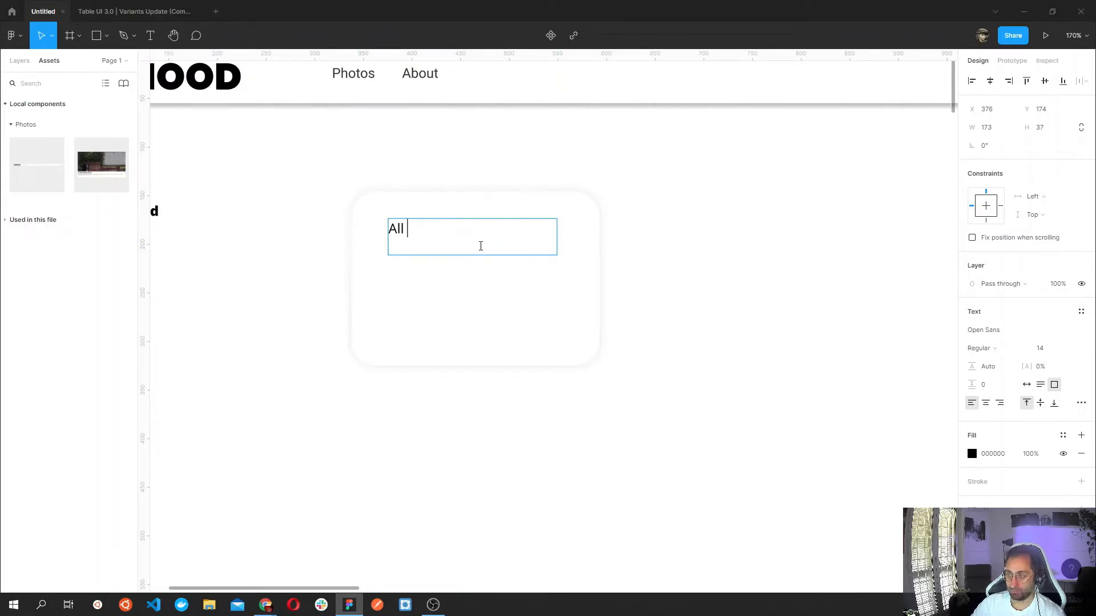
{"action": "type", "text": " Posts"}
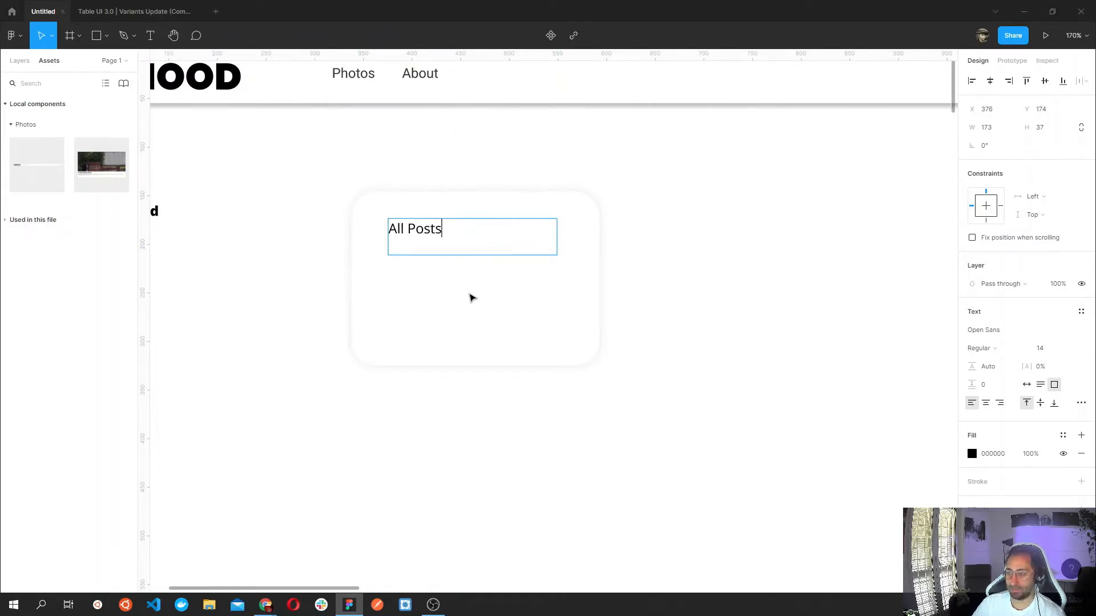
{"action": "key", "text": "Escape"}
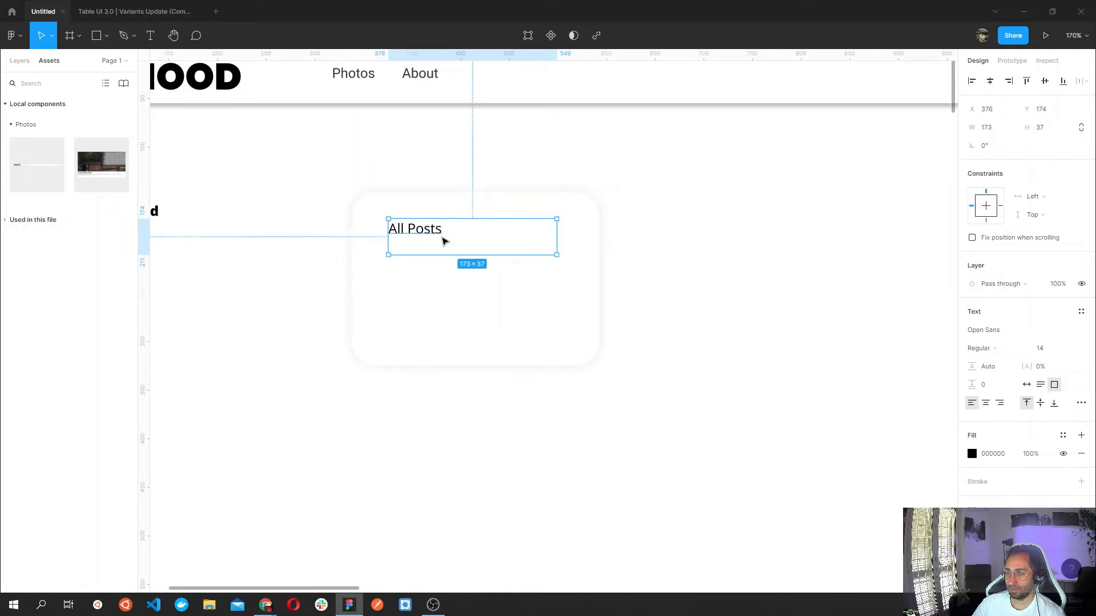
Set the "All Posts" text to size 36, align it vertically to the middle and move it to about X 363, Y 212 in the card.
{"action": "left_click_drag", "start_coordinate": [439, 234], "coordinate": [438, 282]}
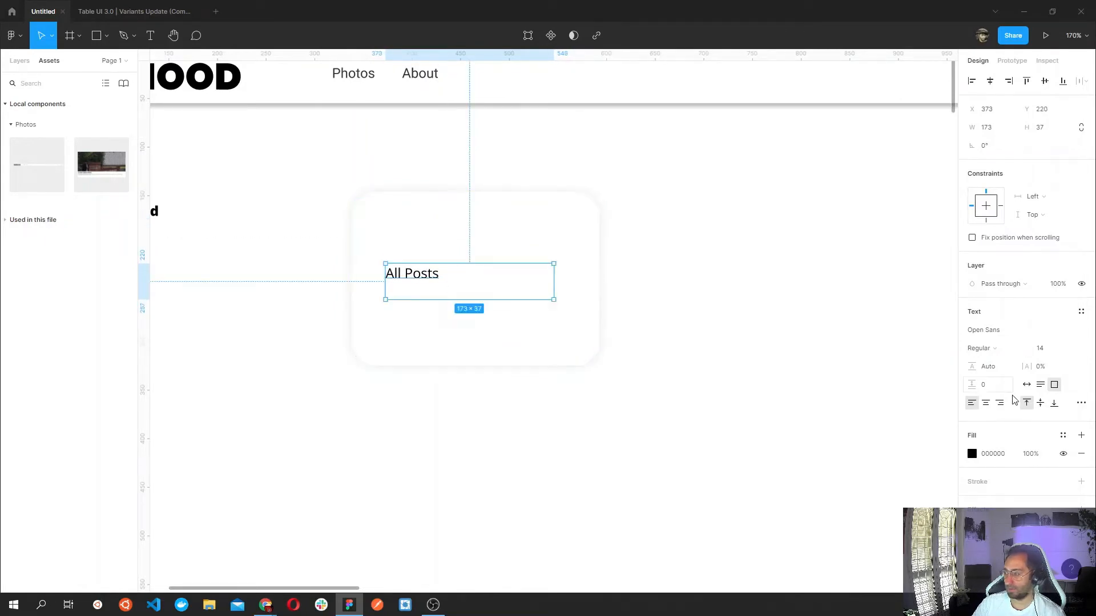
{"action": "left_click", "coordinate": [1065, 348]}
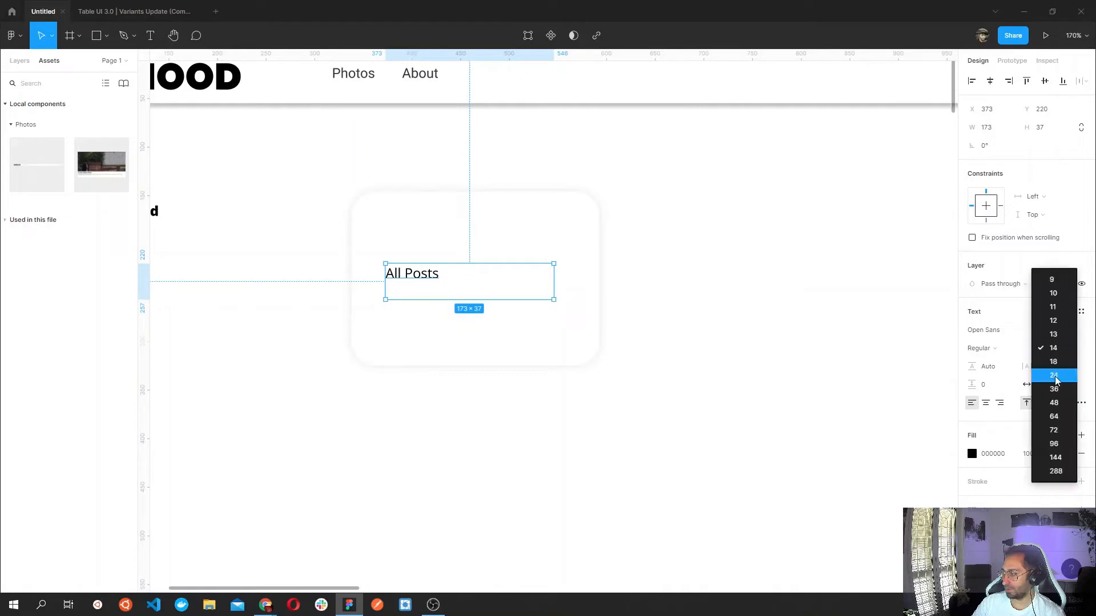
{"action": "left_click", "coordinate": [1054, 389]}
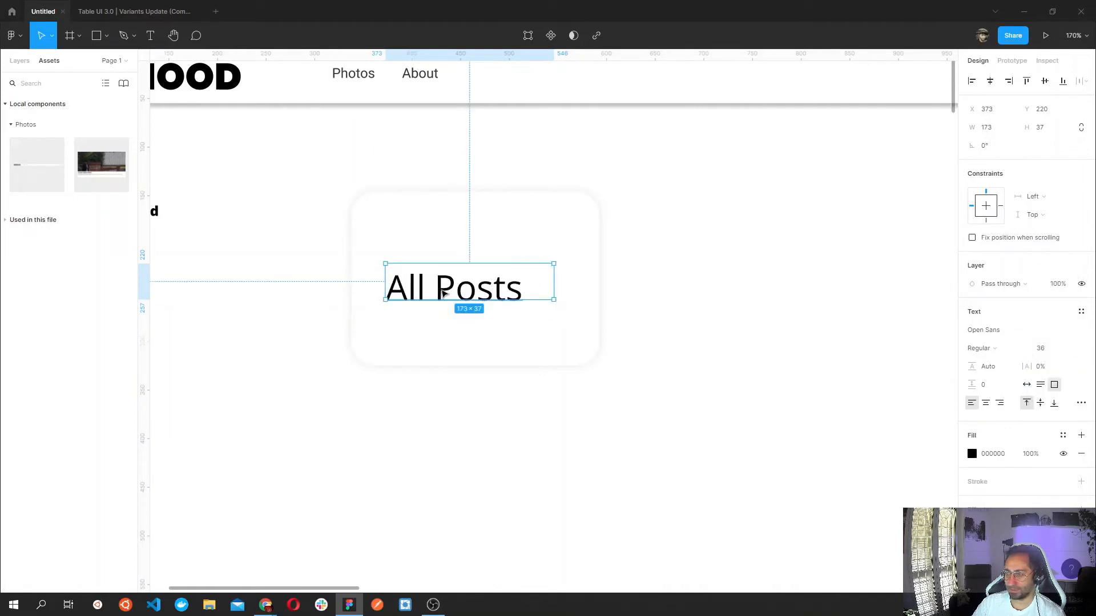
{"action": "left_click_drag", "start_coordinate": [444, 293], "coordinate": [443, 287]}
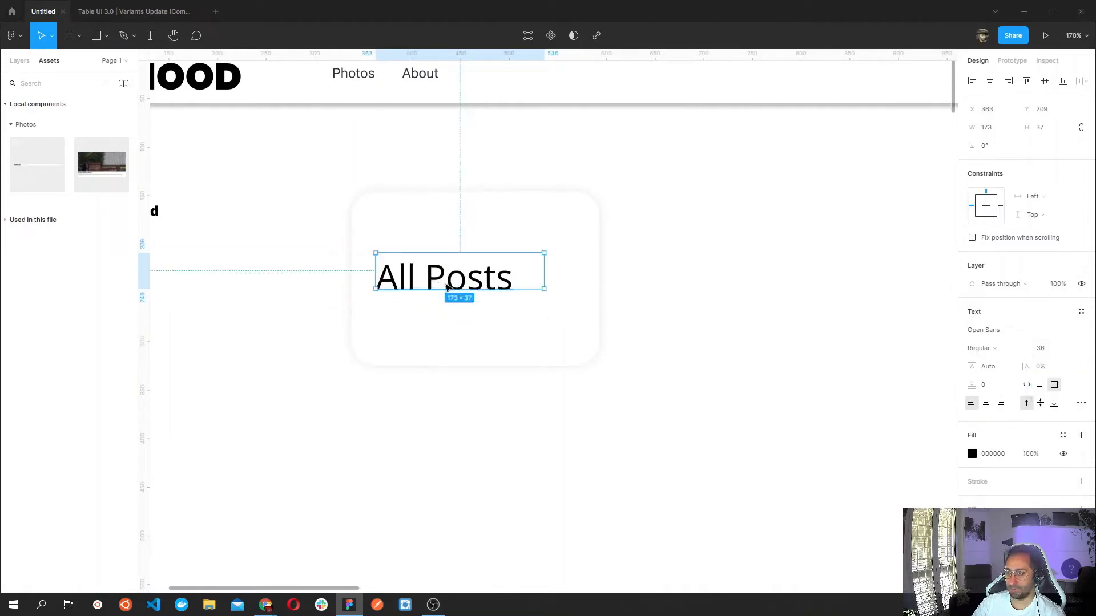
{"action": "key", "text": "Down"}
{"action": "key", "text": "Down"}
{"action": "key", "text": "Down"}
{"action": "left_click", "coordinate": [1040, 404]}
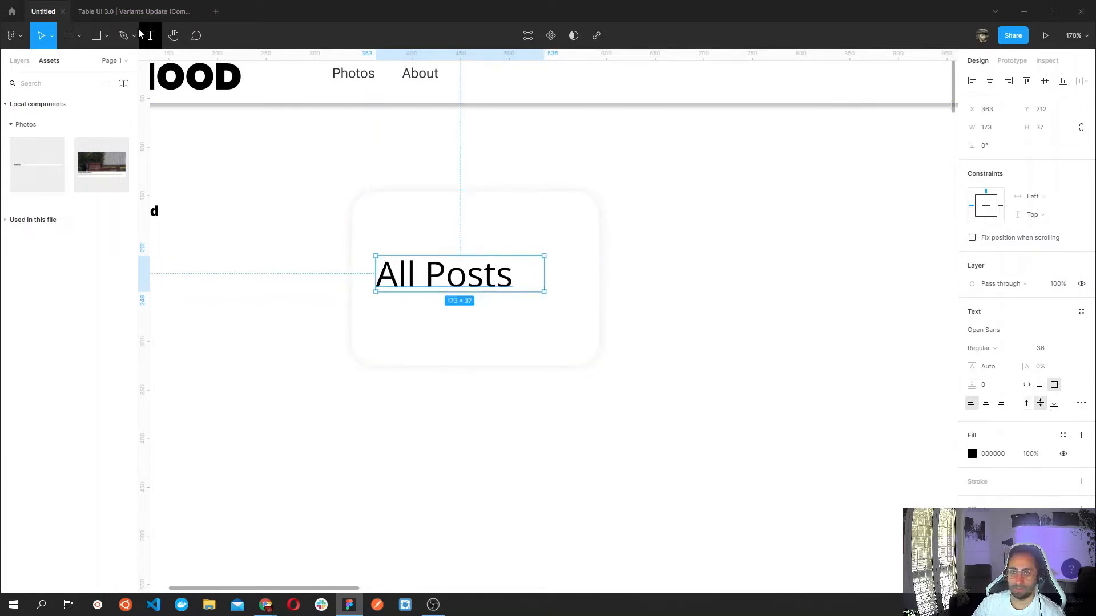
Draw a square of about 27 × 27 beside "All Posts", round its corners to about 21 and fill it with black (000000).
{"action": "left_click", "coordinate": [97, 36]}
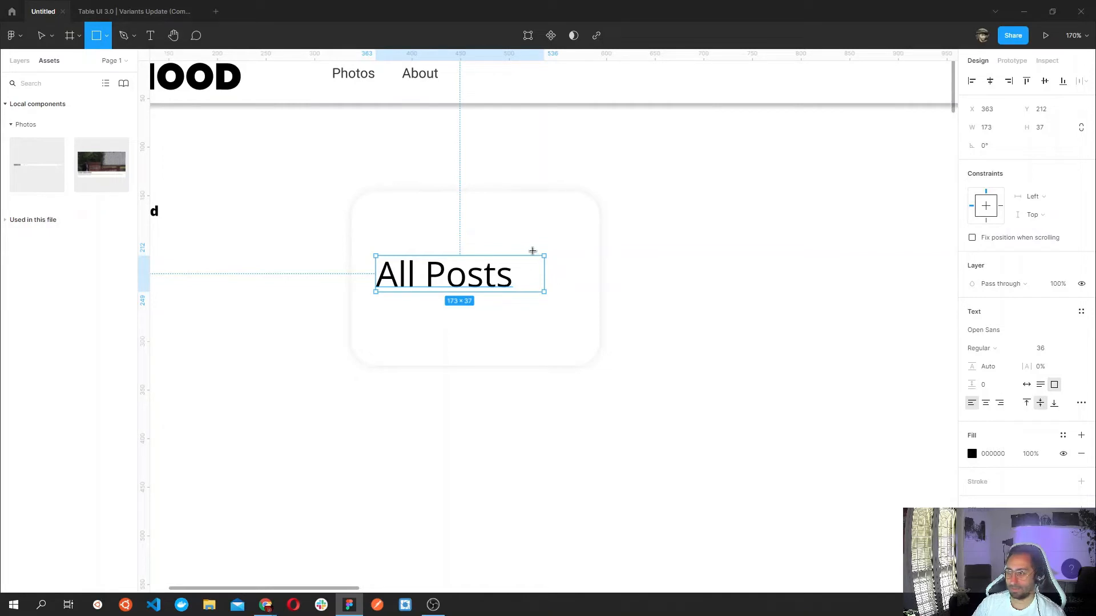
{"action": "left_click_drag", "start_coordinate": [533, 246], "coordinate": [559, 273]}
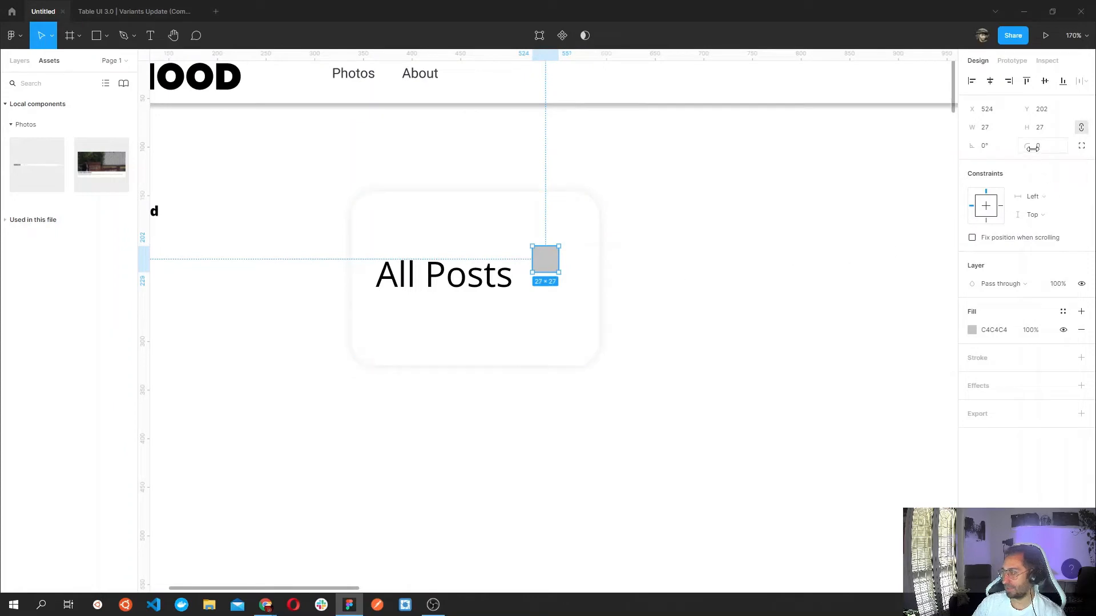
{"action": "left_click_drag", "start_coordinate": [1034, 148], "coordinate": [182, 166]}
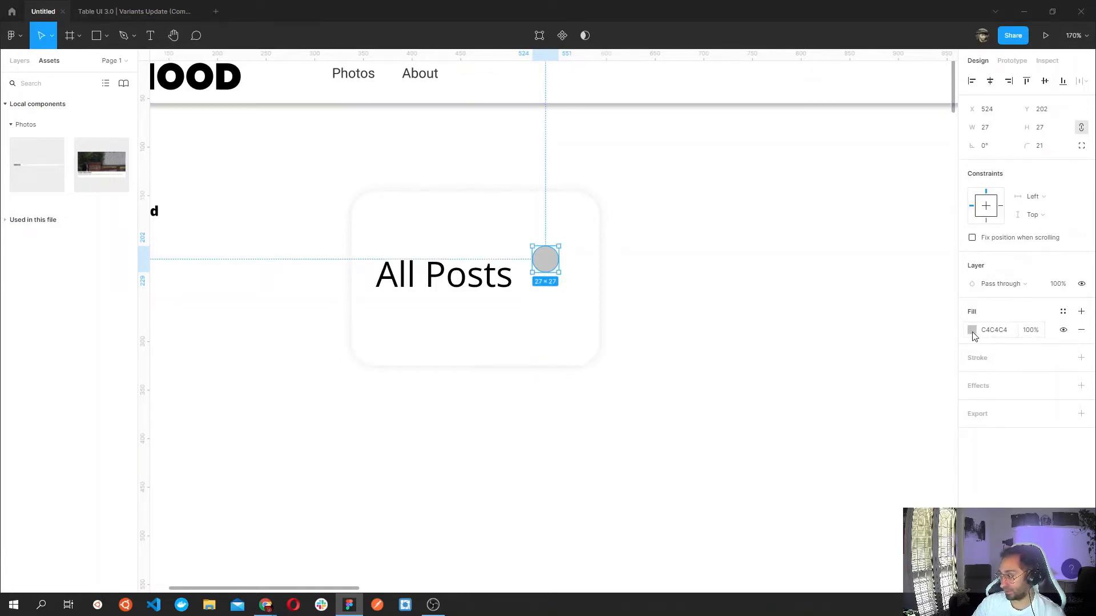
{"action": "left_click", "coordinate": [972, 331]}
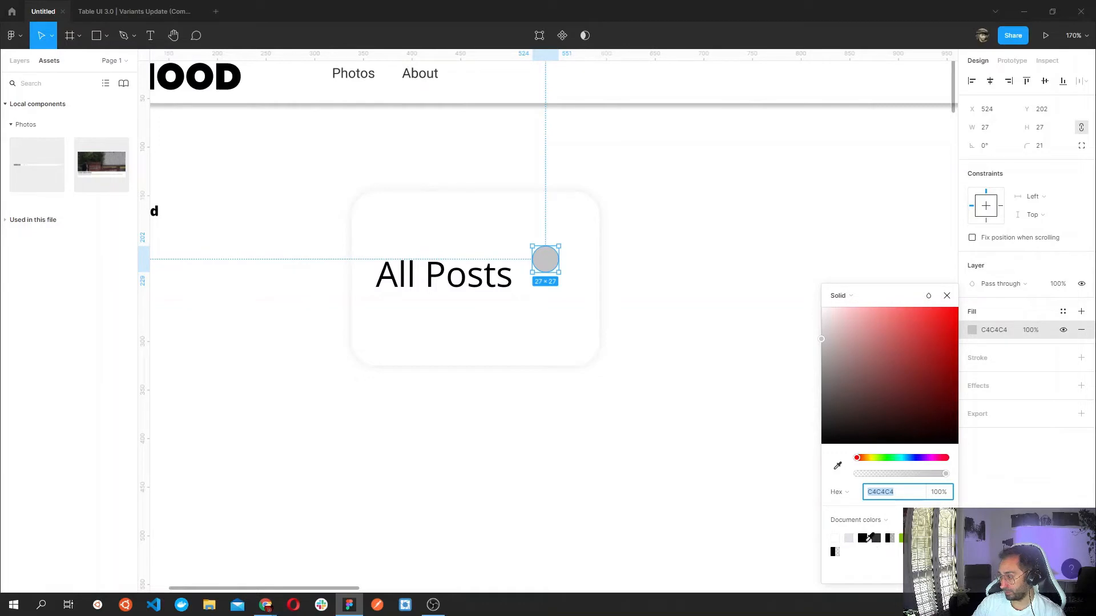
{"action": "left_click", "coordinate": [870, 538]}
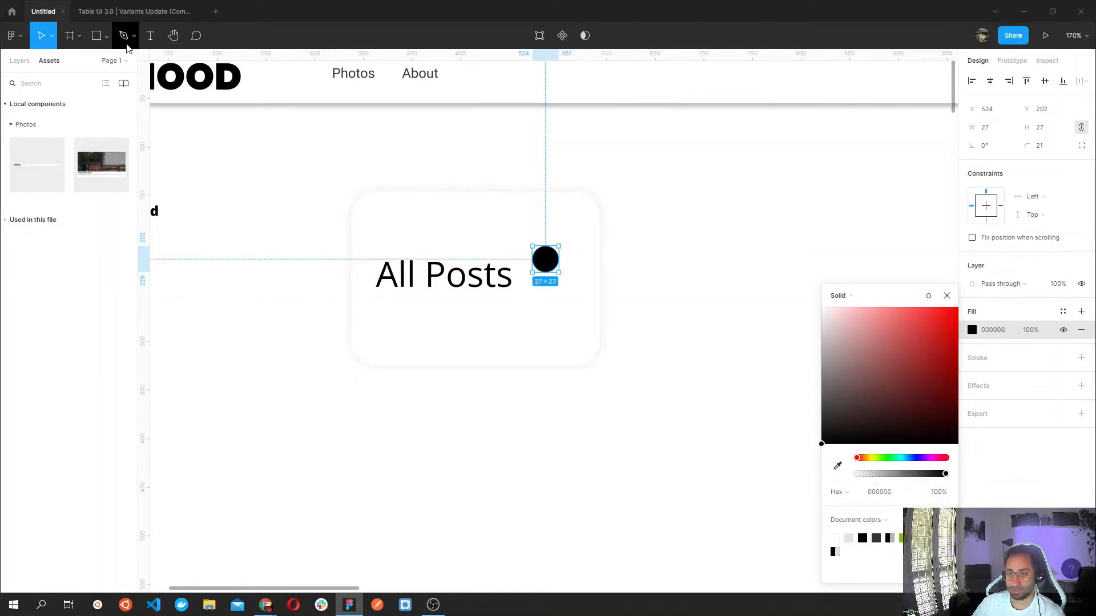
Add a white text "10" in a box about 13 × 14 over the black circle and set its font size to 14.
{"action": "left_click", "coordinate": [150, 36]}
{"action": "scroll", "coordinate": [523, 253], "scroll_direction": "up", "scroll_amount": 5}
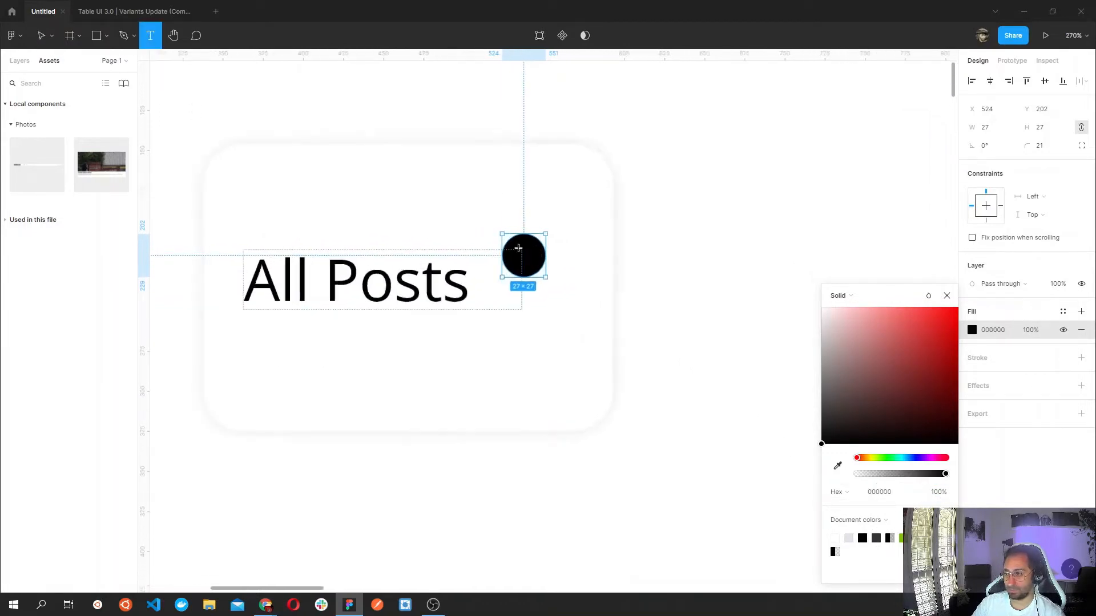
{"action": "left_click_drag", "start_coordinate": [513, 241], "coordinate": [540, 273]}
{"action": "key", "text": "Escape"}
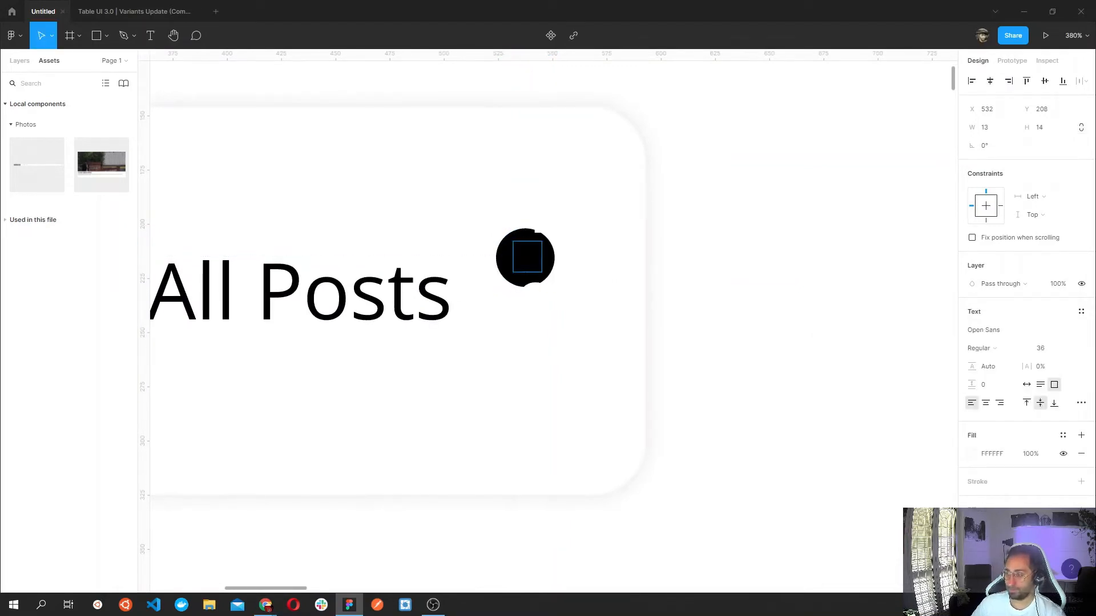
{"action": "double_click", "coordinate": [531, 266]}
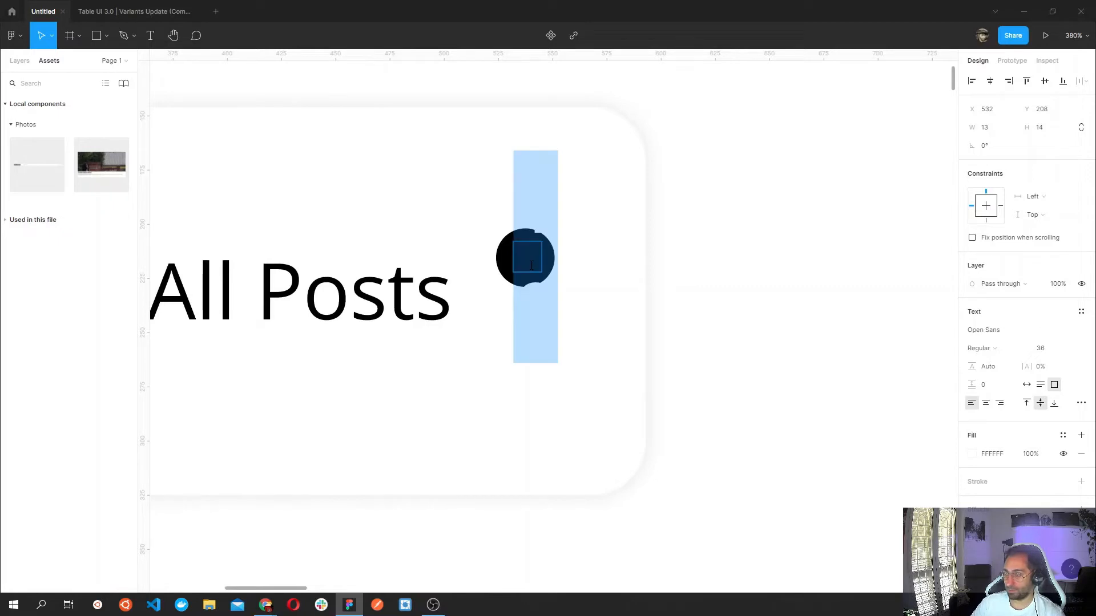
{"action": "left_click", "coordinate": [1066, 349]}
{"action": "left_click", "coordinate": [1055, 309]}
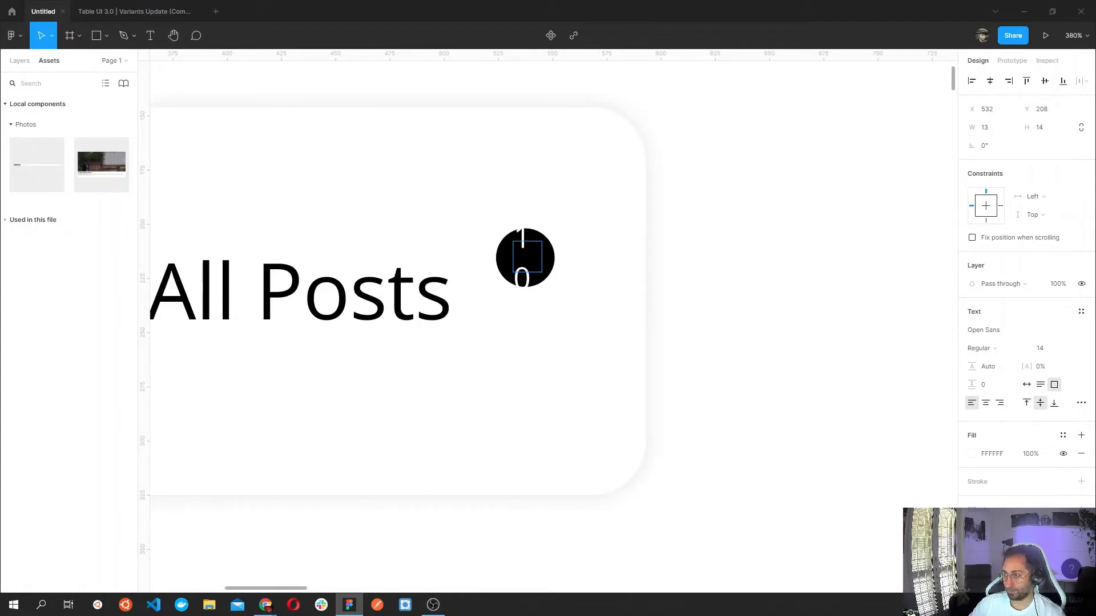
Replace the number inside the black circle with 9.
{"action": "key", "text": "BackSpace"}
{"action": "key", "text": "BackSpace"}
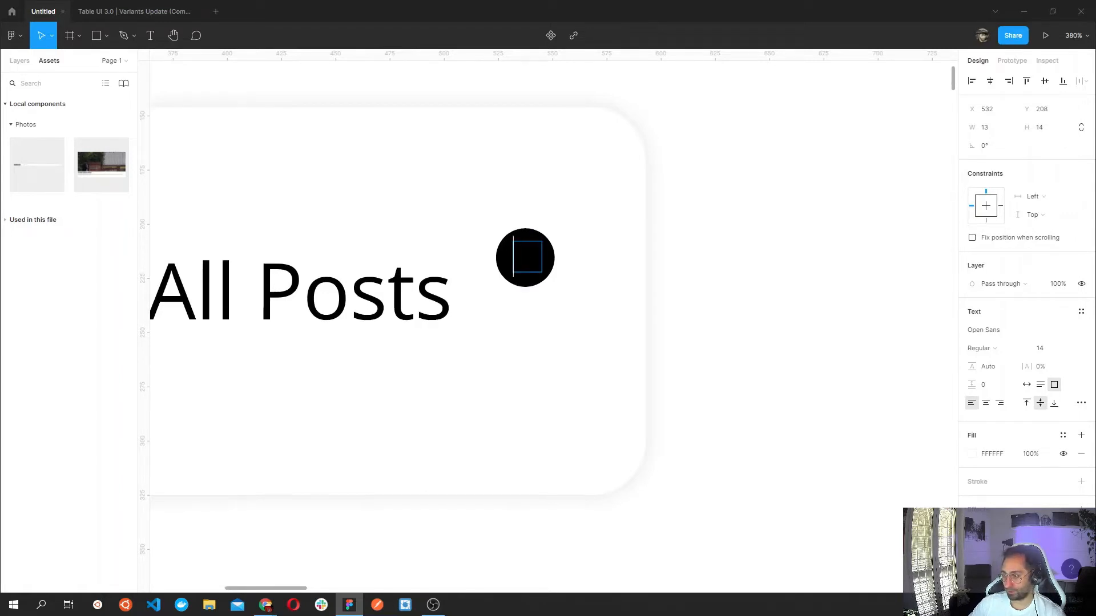
{"action": "type", "text": "9"}
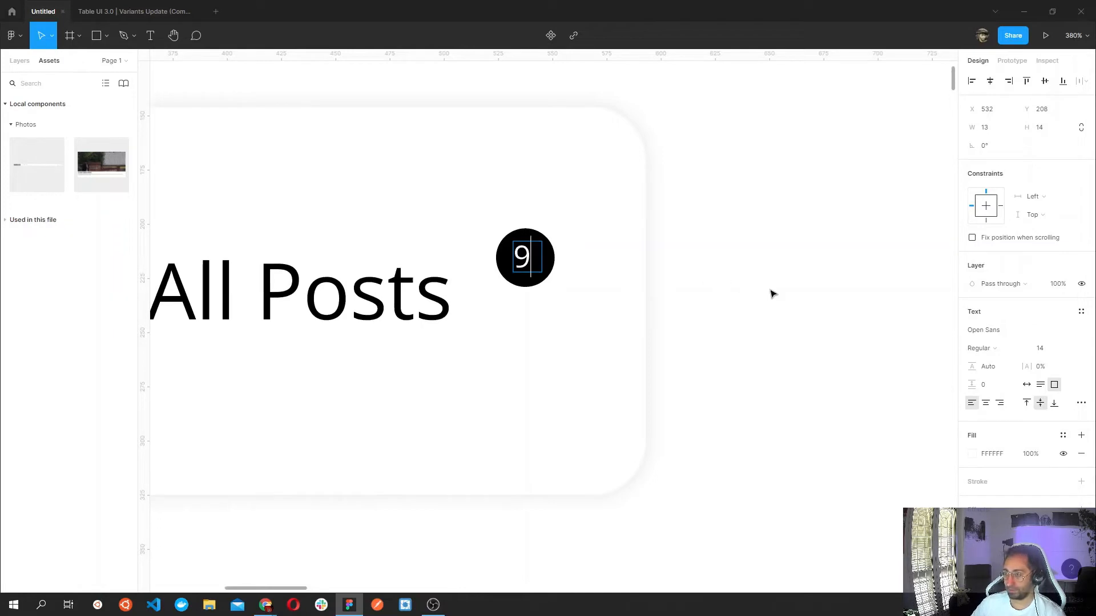
{"action": "key", "text": "Escape"}
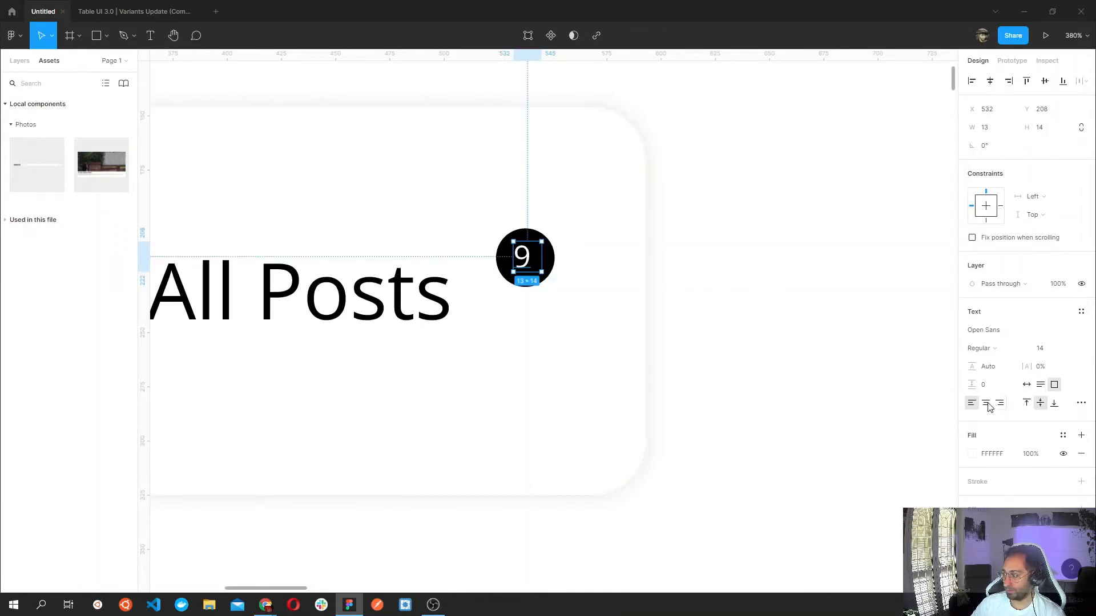
{"action": "left_click", "coordinate": [723, 335]}
{"action": "scroll", "coordinate": [540, 371], "scroll_direction": "down", "scroll_amount": 5}
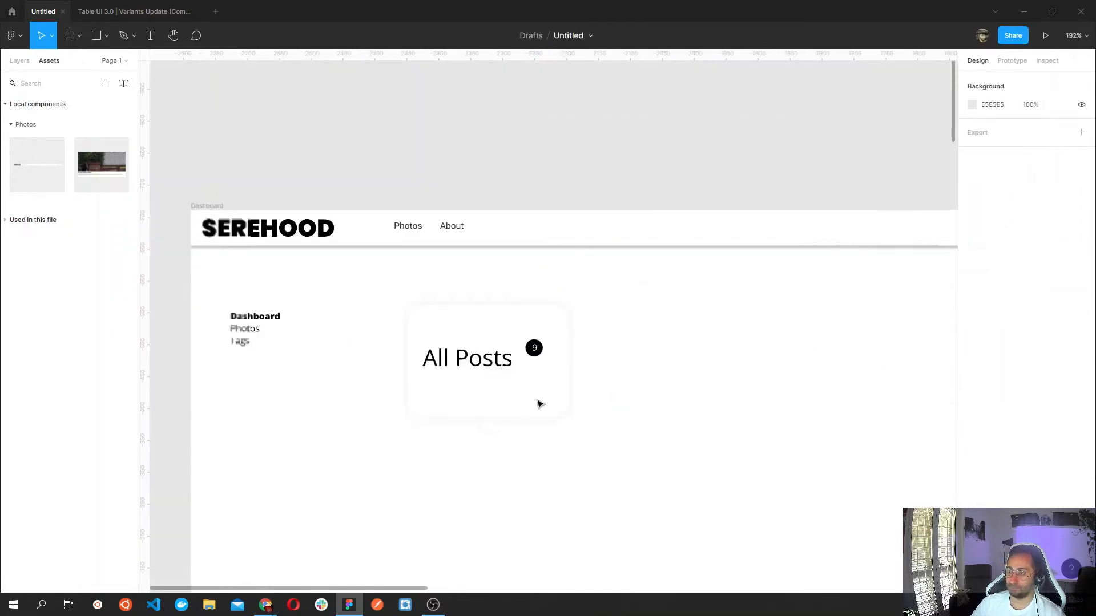
Change the Dashboard card's title from "All Posts" to "All Photos".
{"action": "scroll", "coordinate": [660, 425], "scroll_direction": "down", "scroll_amount": 2}
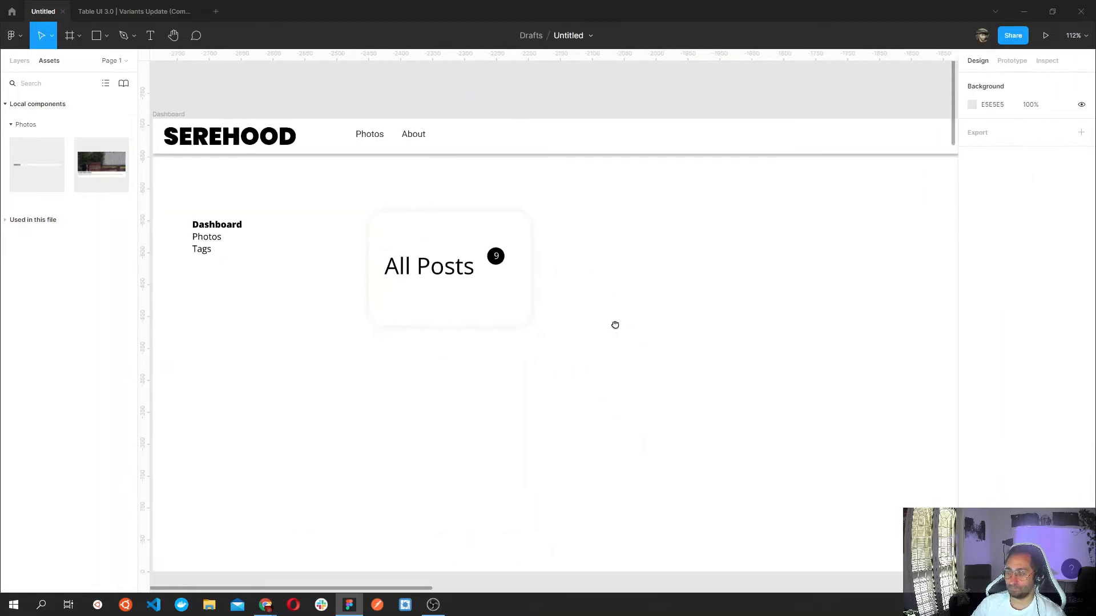
{"action": "double_click", "coordinate": [429, 276]}
{"action": "left_click", "coordinate": [425, 270]}
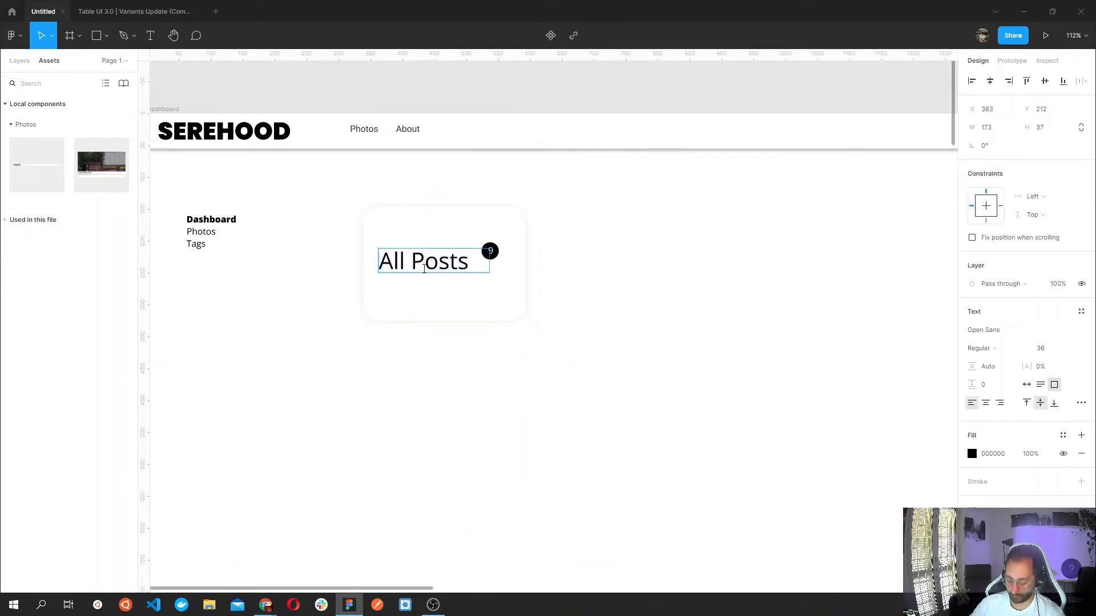
{"action": "type", "text": "ho"}
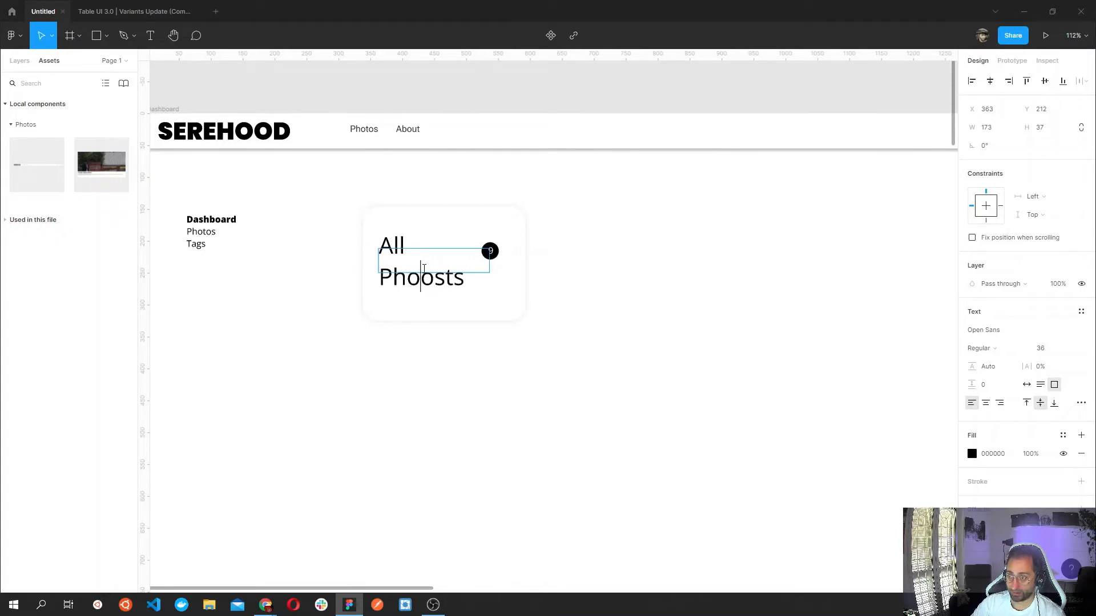
{"action": "key", "text": "Delete"}
{"action": "key", "text": "Delete"}
{"action": "key", "text": "Delete"}
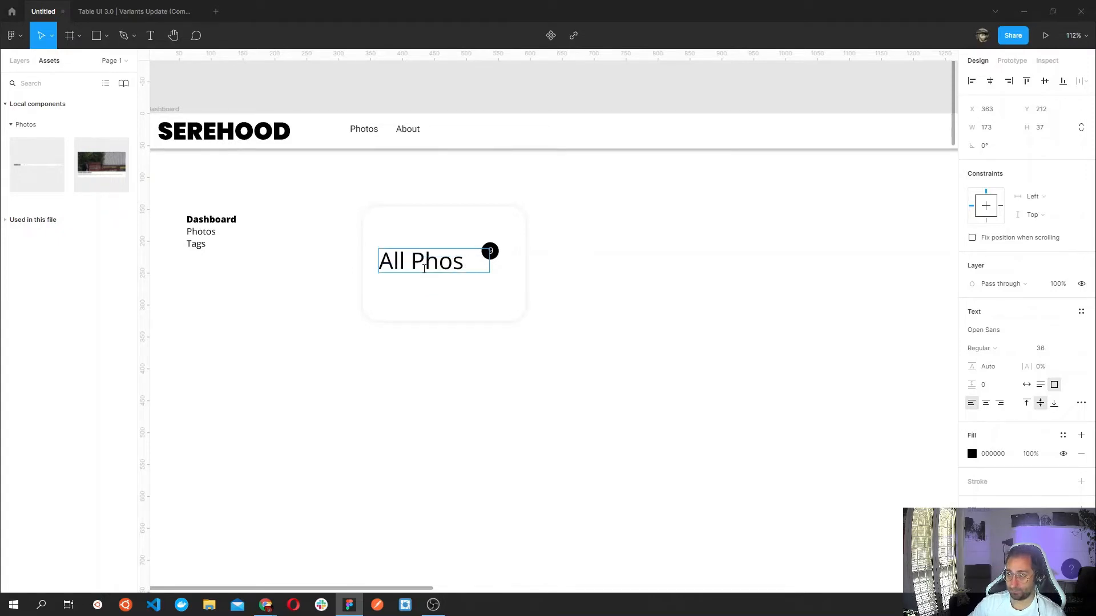
{"action": "type", "text": "to"}
{"action": "key", "text": "Escape"}
{"action": "left_click", "coordinate": [523, 261]}
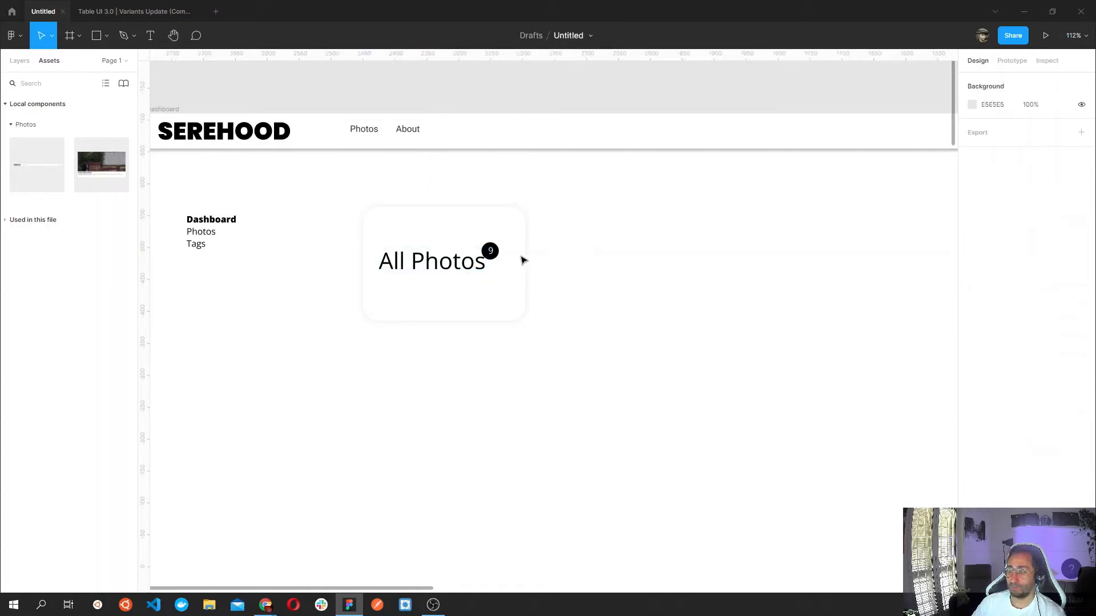
Move the black badge and its number 9 together clear of the "All Photos" title, with the badge at about X 532, Y 195.
{"action": "scroll", "coordinate": [505, 254], "scroll_direction": "up", "scroll_amount": 5}
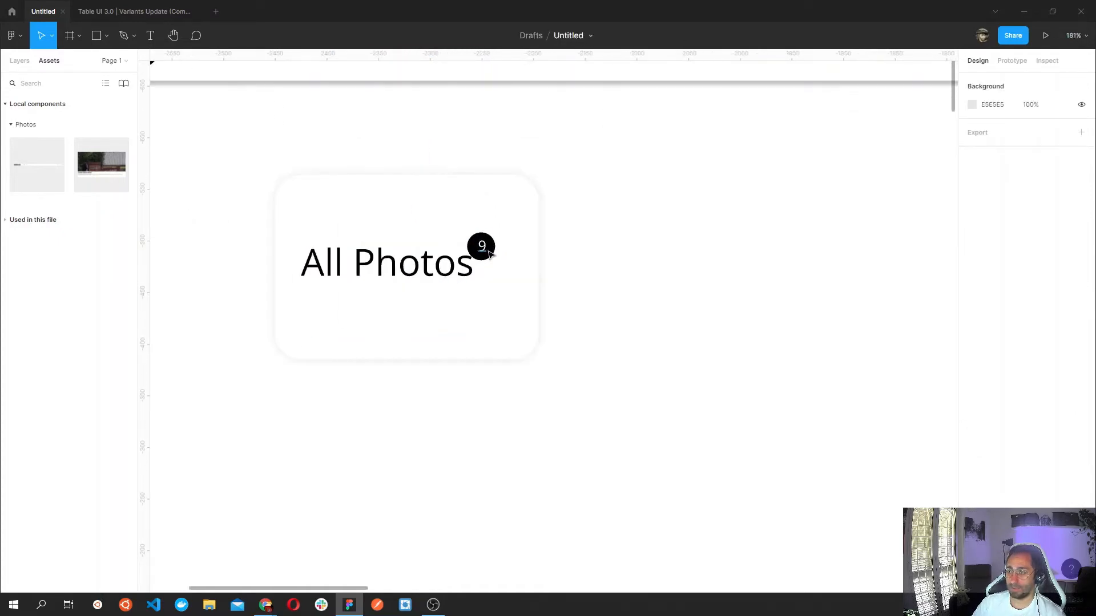
{"action": "left_click", "coordinate": [484, 249]}
{"action": "scroll", "coordinate": [543, 251], "scroll_direction": "left", "scroll_amount": 5}
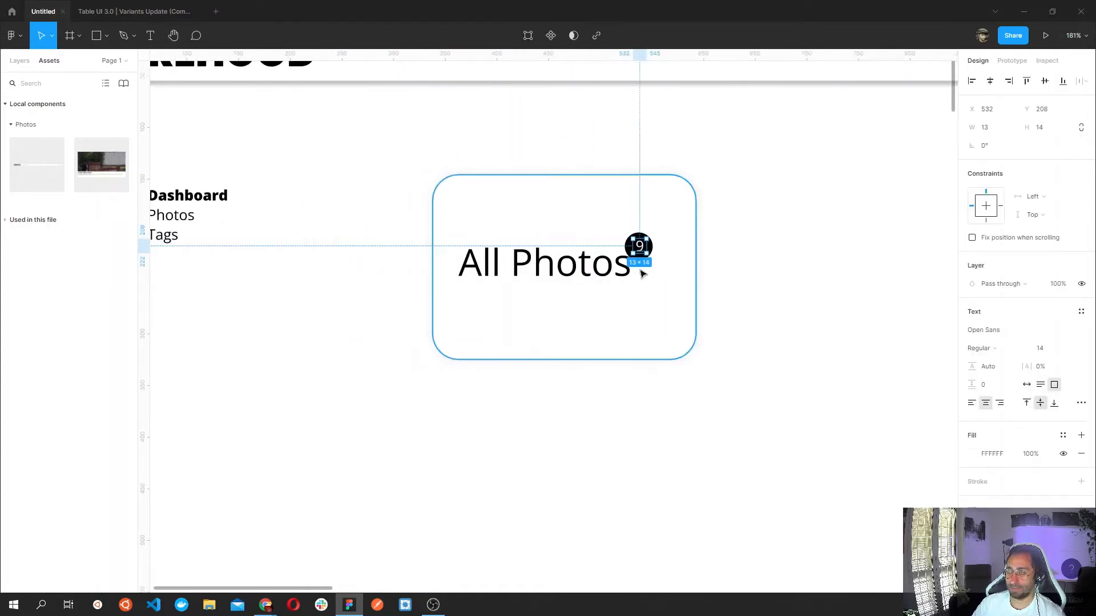
{"action": "scroll", "coordinate": [642, 274], "scroll_direction": "up", "scroll_amount": 8}
{"action": "left_click", "coordinate": [662, 231], "text": "shift"}
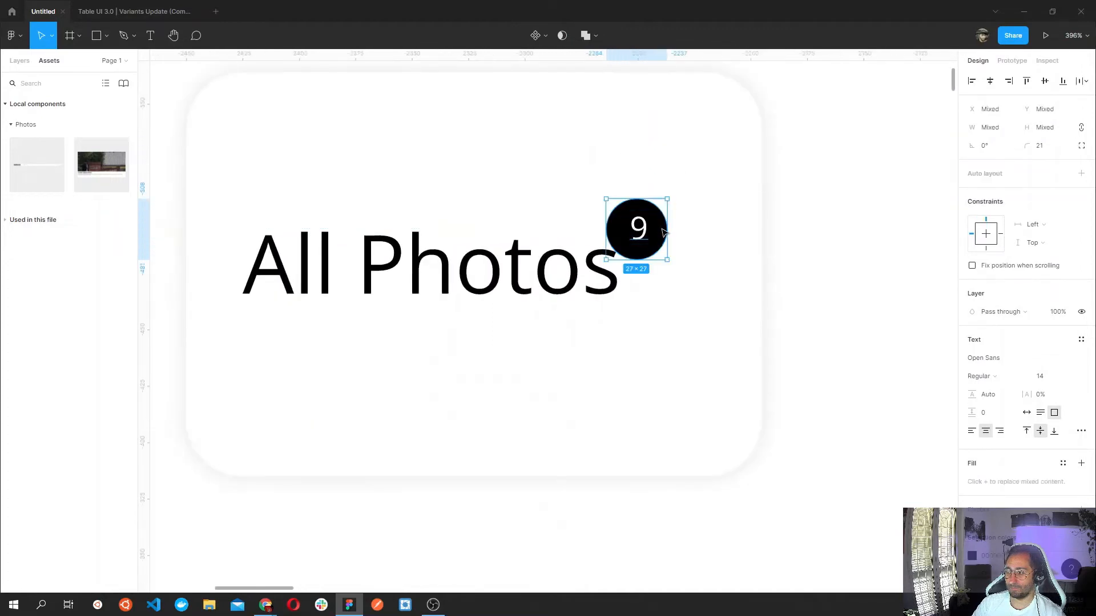
{"action": "left_click_drag", "start_coordinate": [672, 230], "coordinate": [691, 214]}
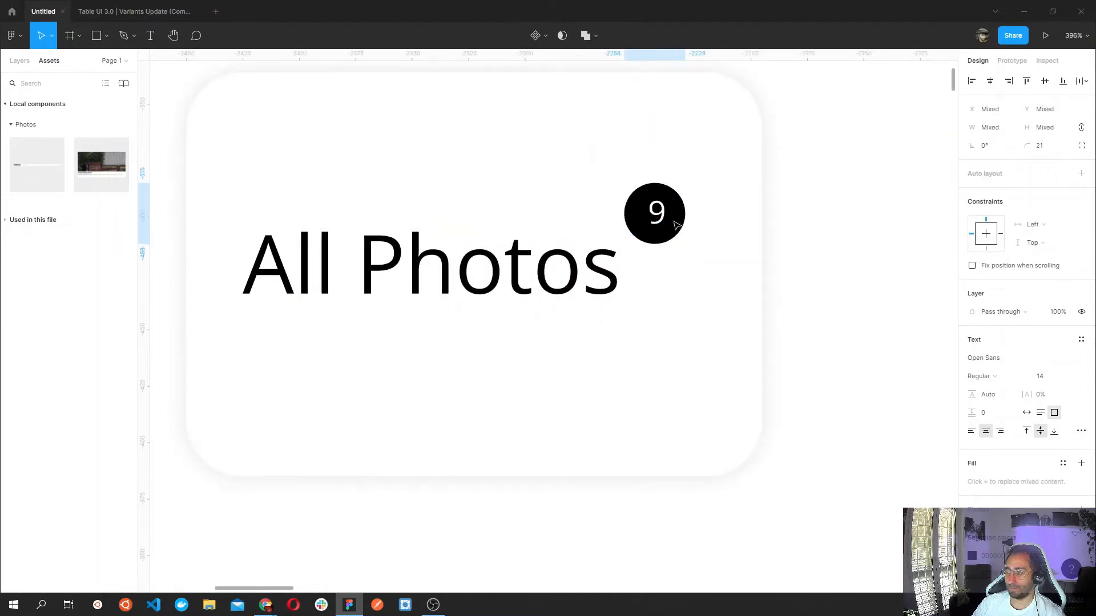
{"action": "left_click", "coordinate": [717, 213]}
Reduce the corner radius of the black badge behind the 9 to 8.
{"action": "left_click", "coordinate": [680, 204]}
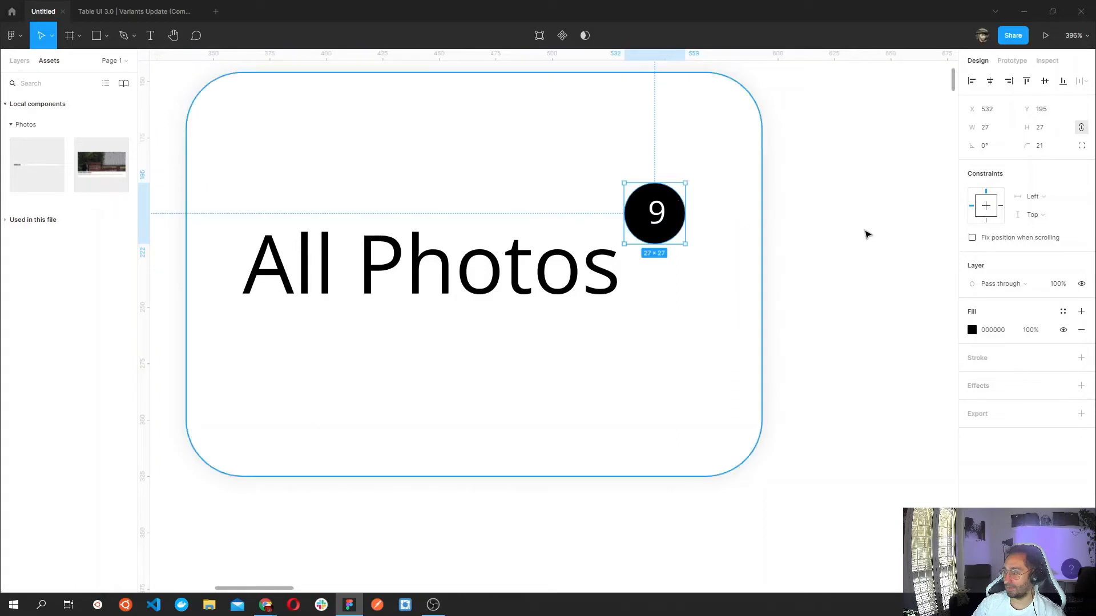
{"action": "left_click_drag", "start_coordinate": [1033, 141], "coordinate": [888, 153]}
{"action": "left_click", "coordinate": [901, 289]}
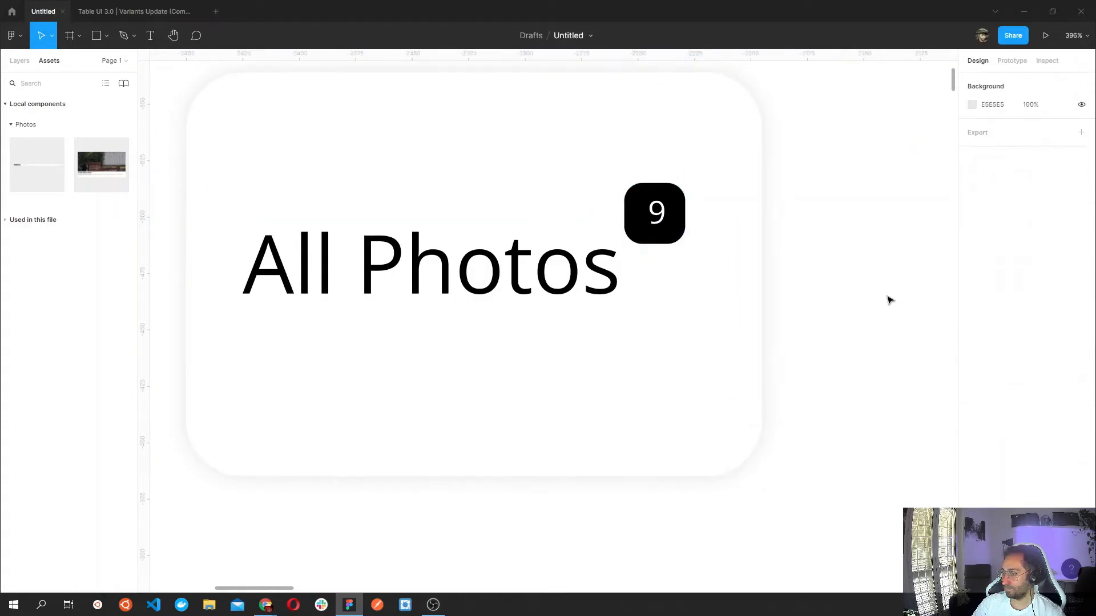
Duplicate the All Photos card with its title and badge, and place the copy beside the original at about X 618, Y 146.
{"action": "scroll", "coordinate": [887, 297], "scroll_direction": "down", "scroll_amount": 2}
{"action": "left_click_drag", "start_coordinate": [898, 355], "coordinate": [558, 363]}
{"action": "scroll", "coordinate": [688, 297], "scroll_direction": "down", "scroll_amount": 3}
{"action": "left_click_drag", "start_coordinate": [498, 326], "coordinate": [365, 247]}
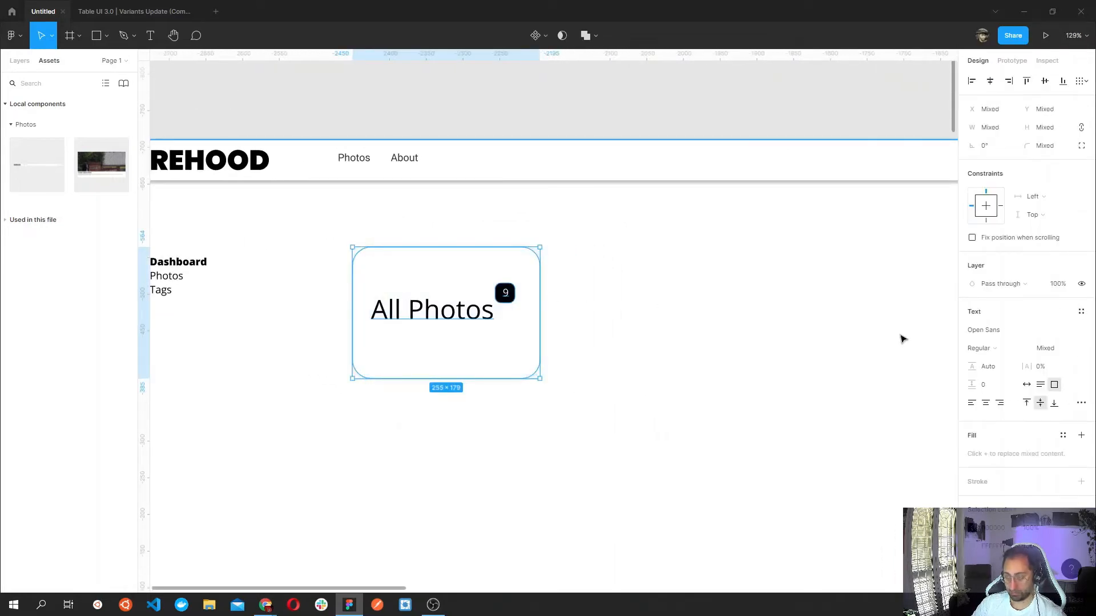
{"action": "key", "text": "ctrl+v"}
{"action": "left_click_drag", "start_coordinate": [509, 367], "coordinate": [710, 368]}
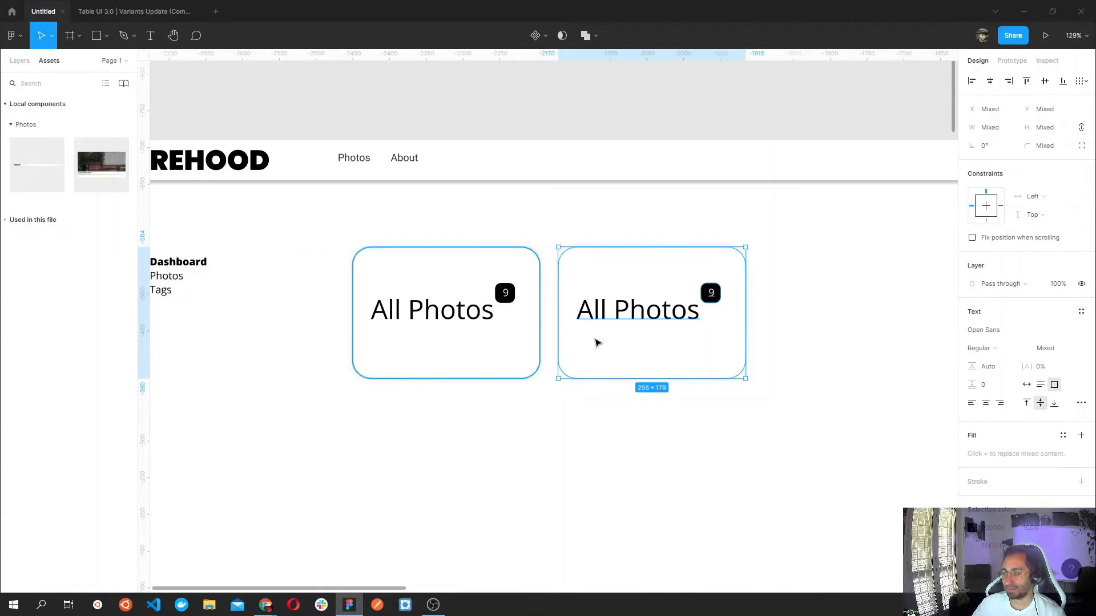
Replace the duplicated card's title with "Add a new Photo".
{"action": "double_click", "coordinate": [619, 323]}
{"action": "left_click", "coordinate": [620, 321]}
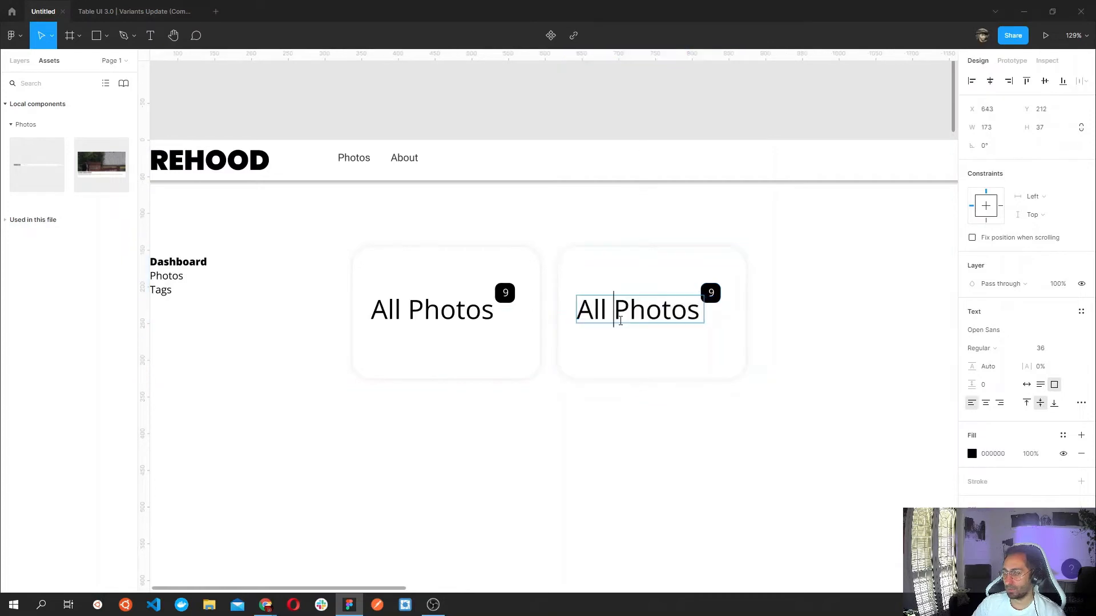
{"action": "triple_click", "coordinate": [588, 313]}
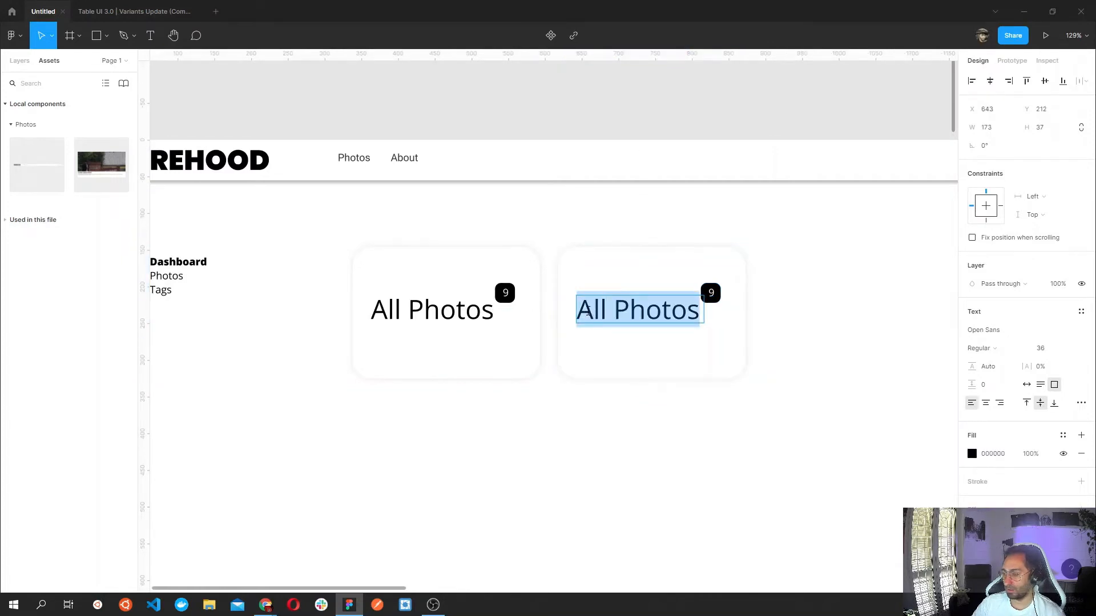
{"action": "type", "text": "Add a n"}
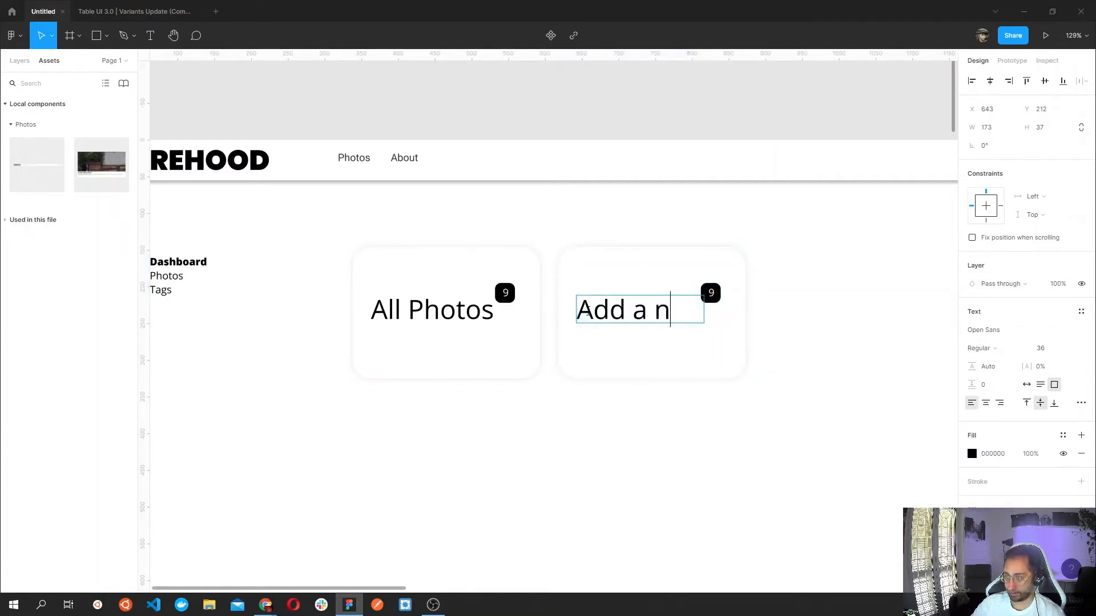
{"action": "type", "text": "ew Photo"}
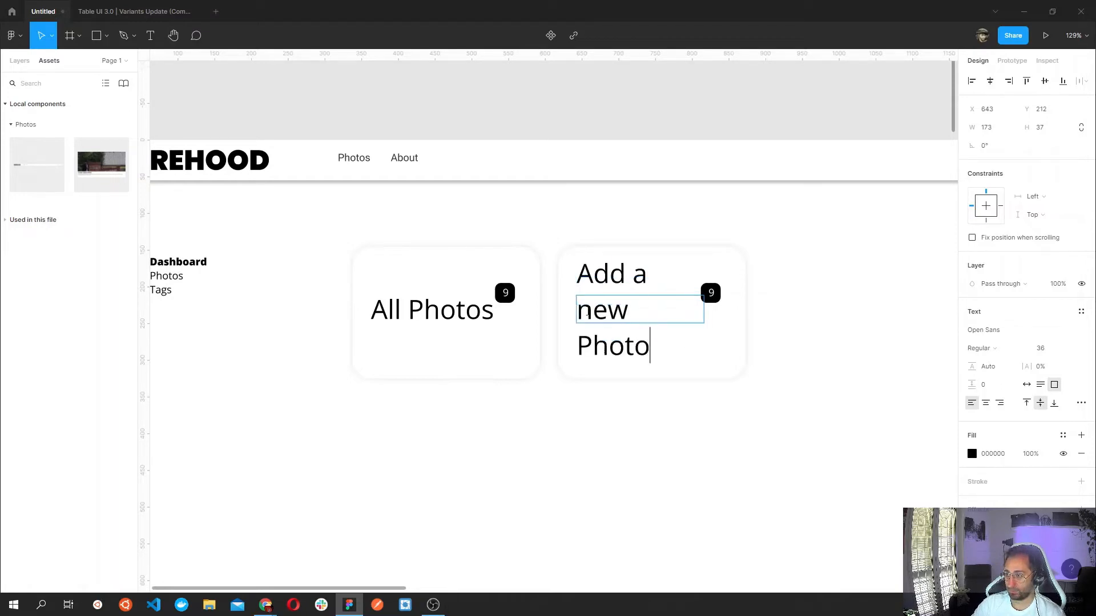
{"action": "left_click", "coordinate": [792, 320]}
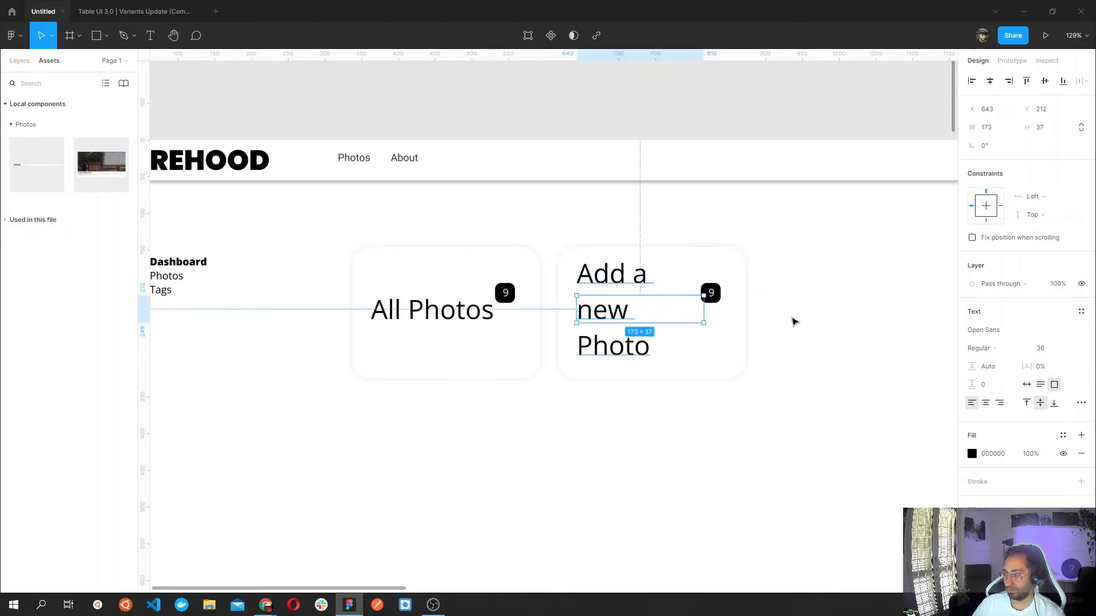
Delete the number 9 and its black badge from the "Add a new Photo" card.
{"action": "left_click", "coordinate": [712, 294]}
{"action": "left_click", "coordinate": [751, 322]}
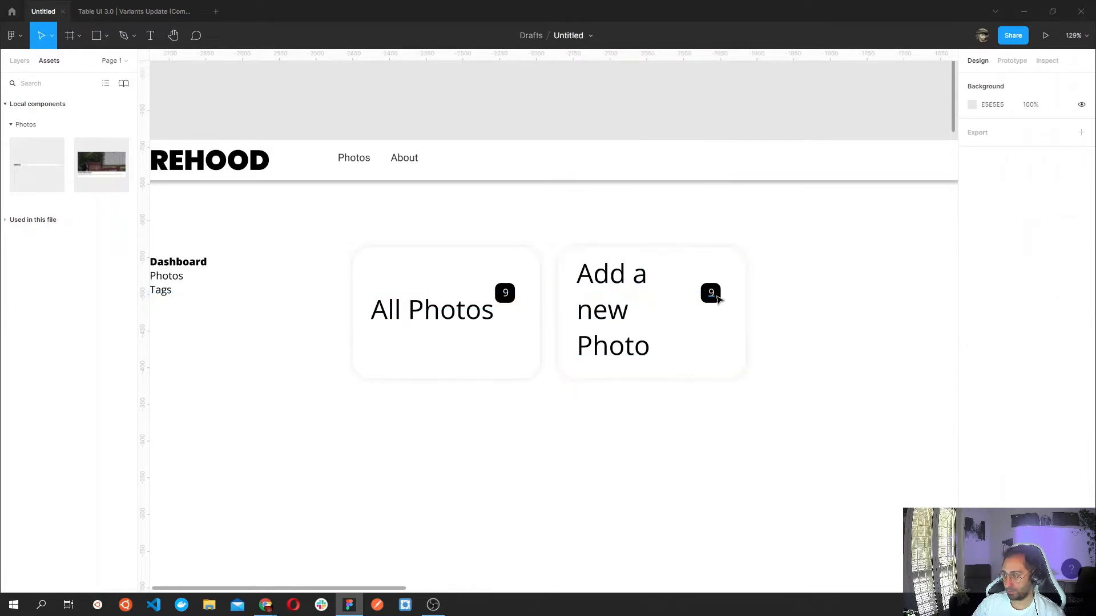
{"action": "left_click", "coordinate": [716, 296]}
{"action": "key", "text": "Delete"}
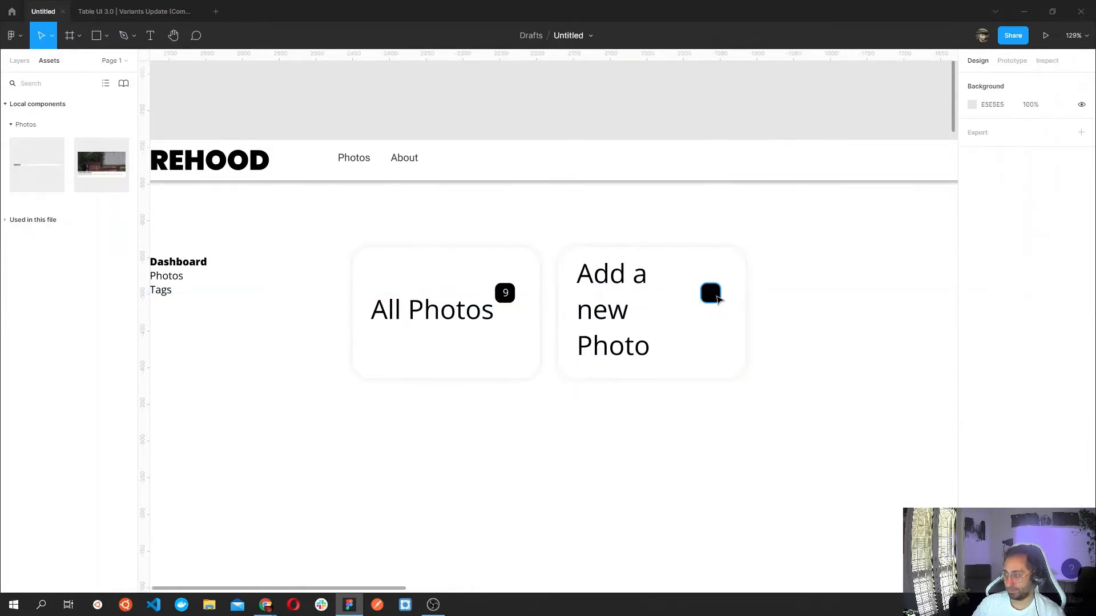
{"action": "left_click", "coordinate": [718, 298]}
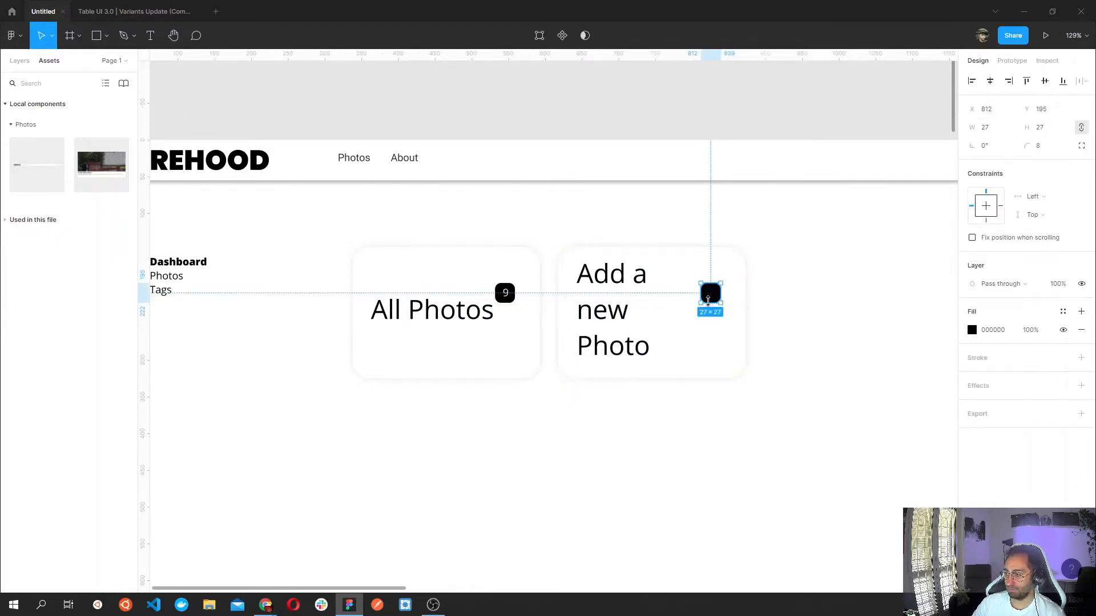
{"action": "key", "text": "Delete"}
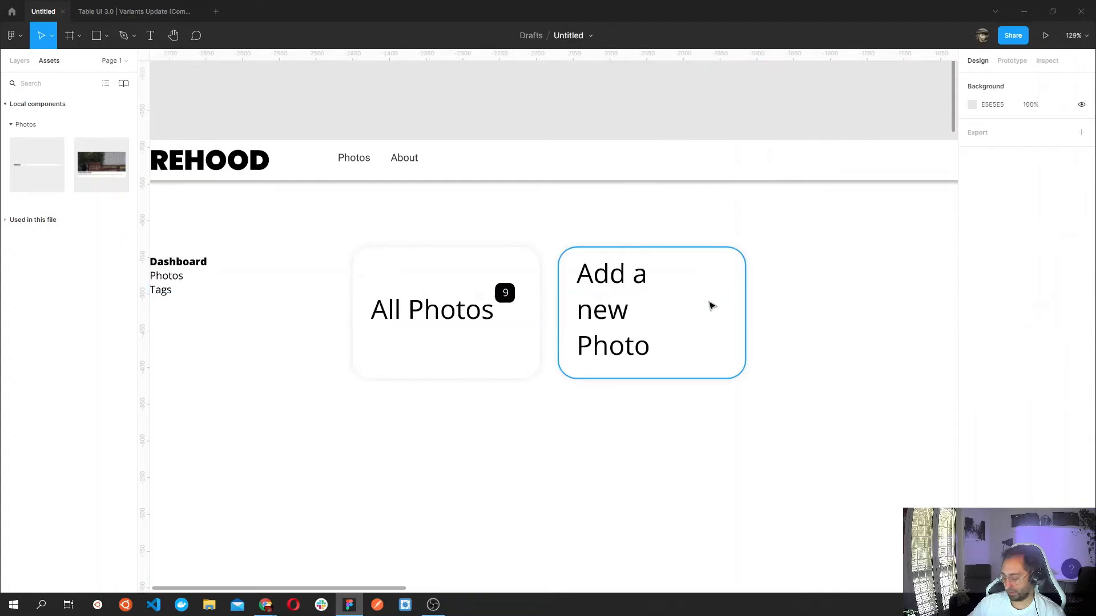
Enlarge the "Add a new Photo" text box to about 216 × 92 and position it at about X 645, Y 184 in the card.
{"action": "left_click", "coordinate": [604, 324]}
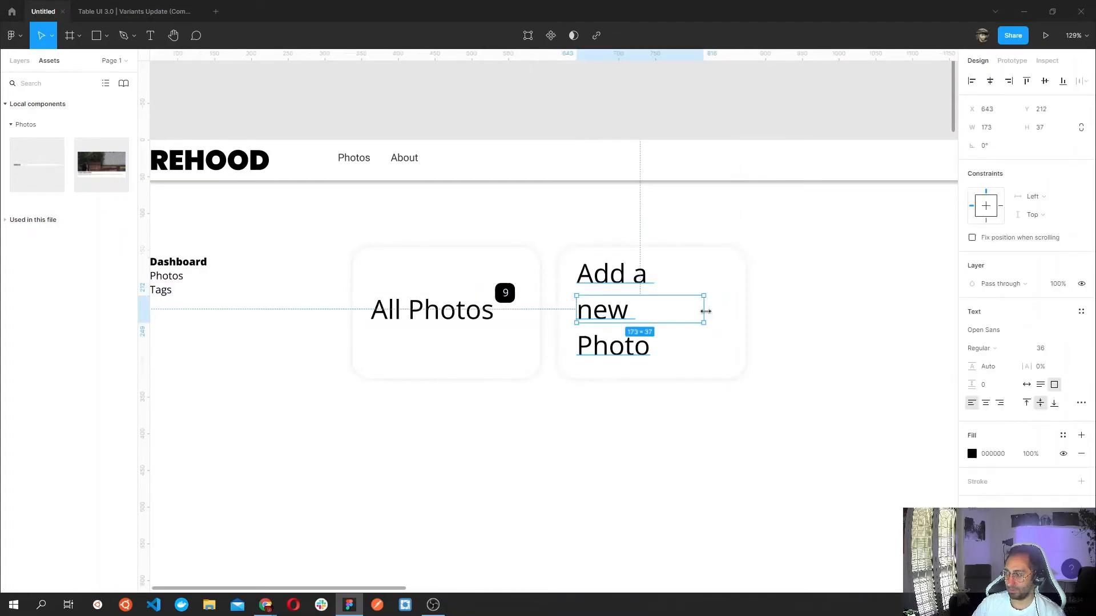
{"action": "left_click_drag", "start_coordinate": [704, 309], "coordinate": [735, 306]}
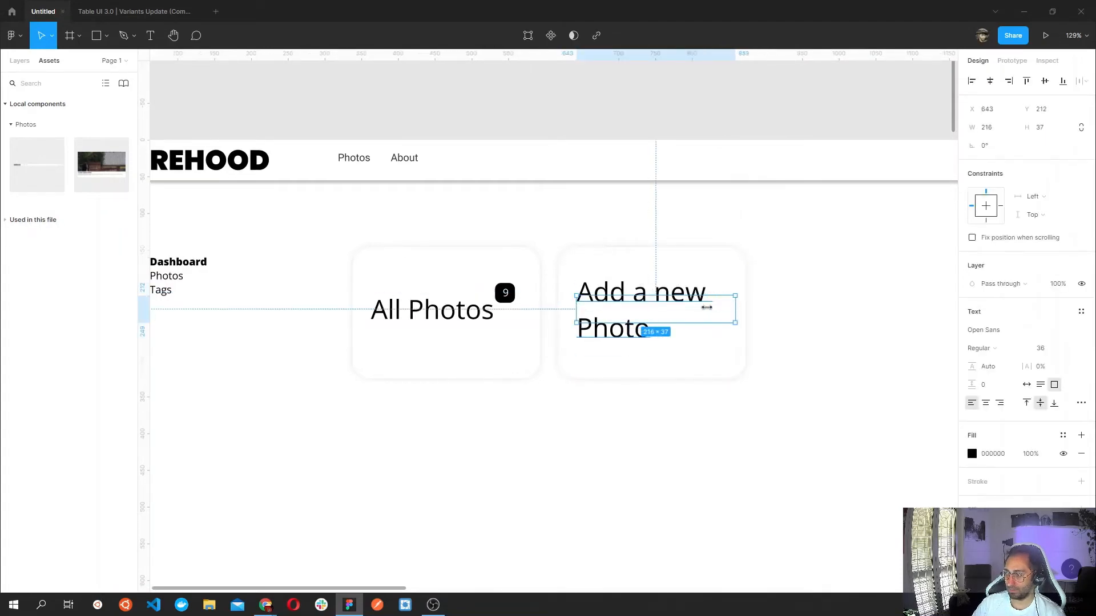
{"action": "left_click", "coordinate": [664, 293]}
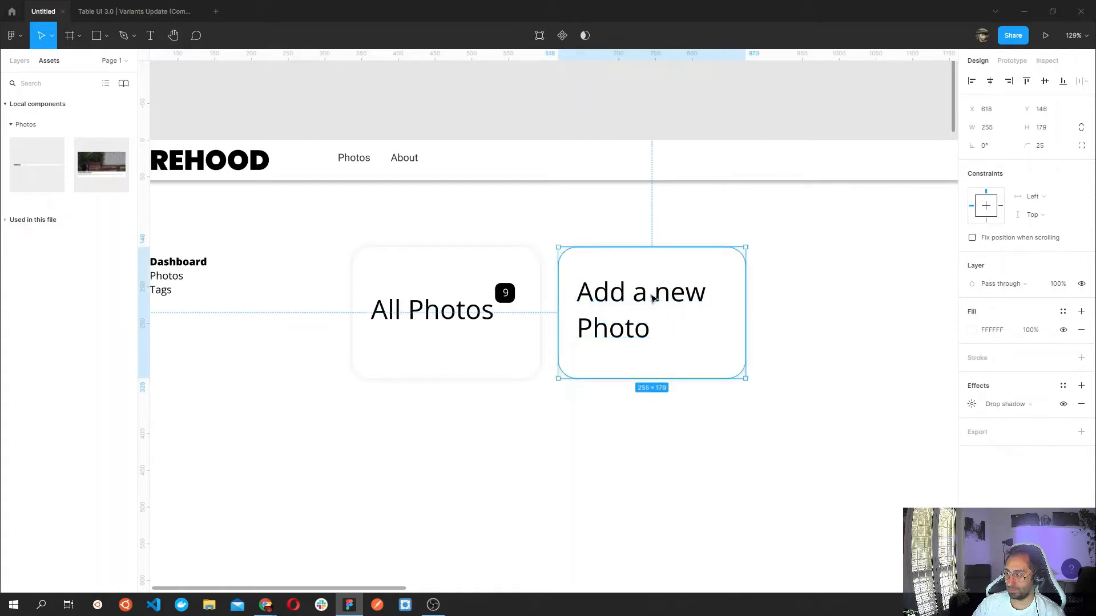
{"action": "left_click", "coordinate": [654, 301]}
{"action": "left_click_drag", "start_coordinate": [665, 322], "coordinate": [664, 355]}
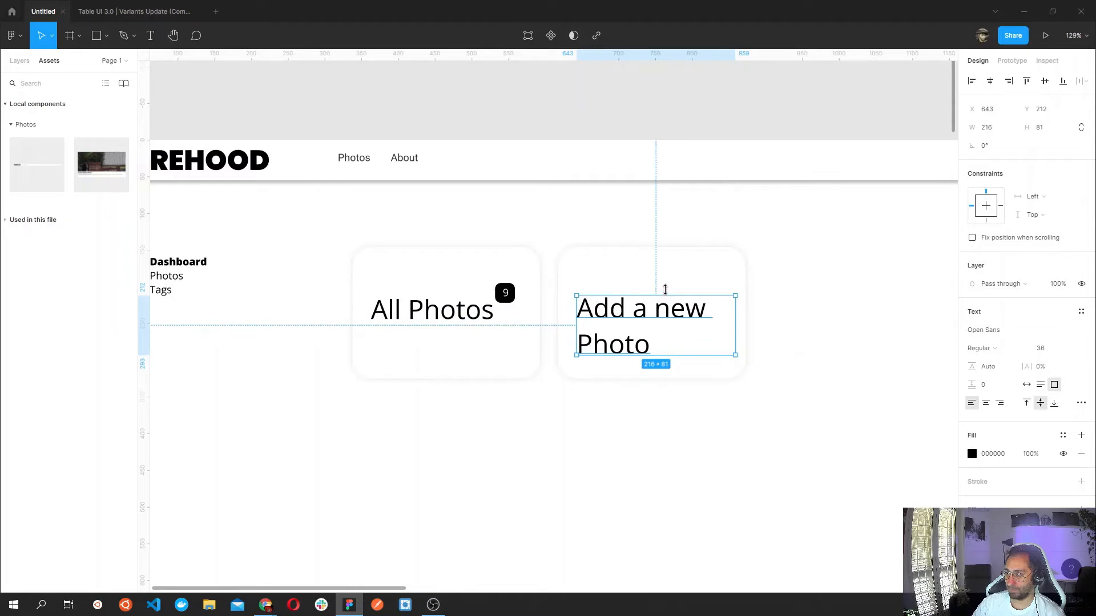
{"action": "left_click_drag", "start_coordinate": [665, 289], "coordinate": [651, 297]}
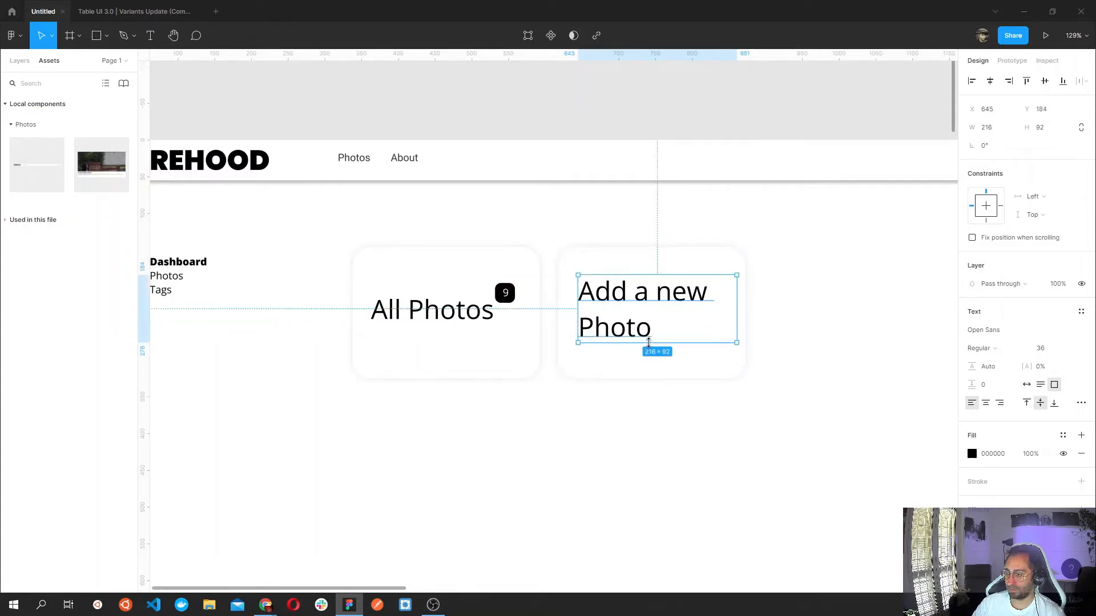
Set the font size of the "Add a new Photo" text to 28.
{"action": "double_click", "coordinate": [640, 312]}
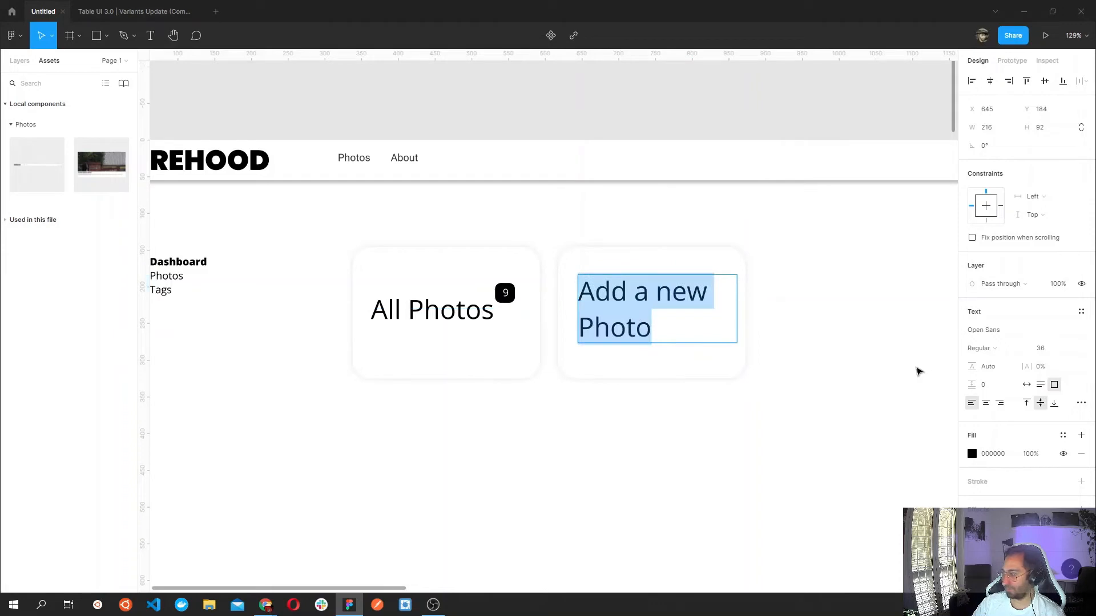
{"action": "left_click", "coordinate": [1068, 352]}
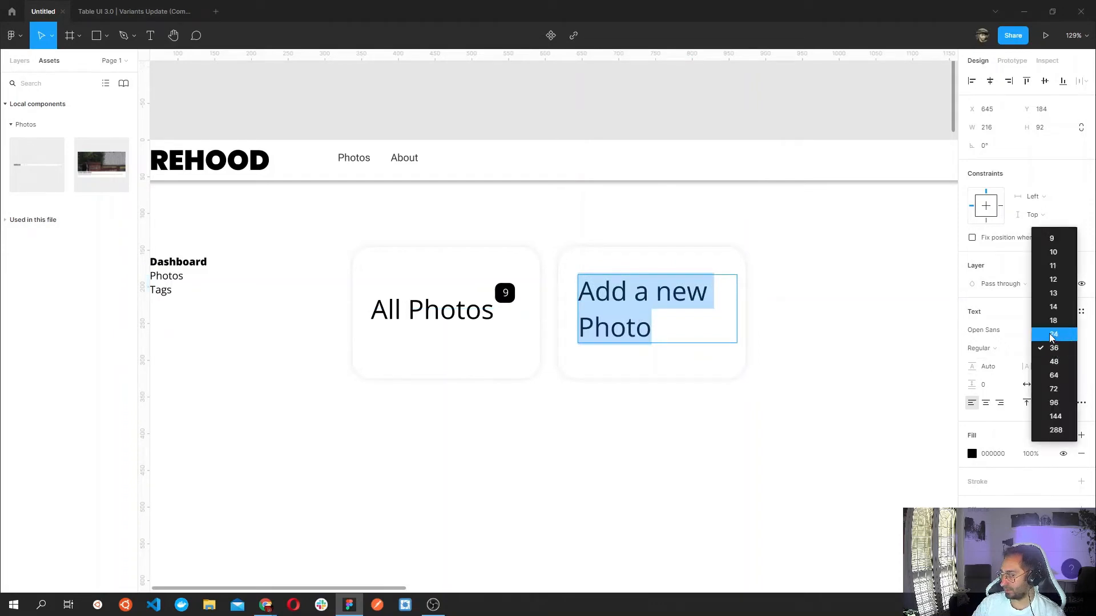
{"action": "left_click", "coordinate": [1041, 349]}
{"action": "key", "text": "Down"}
{"action": "key", "text": "Down"}
{"action": "key", "text": "Down"}
{"action": "key", "text": "Down"}
{"action": "key", "text": "Down"}
{"action": "key", "text": "Down"}
{"action": "key", "text": "Down"}
{"action": "key", "text": "Down"}
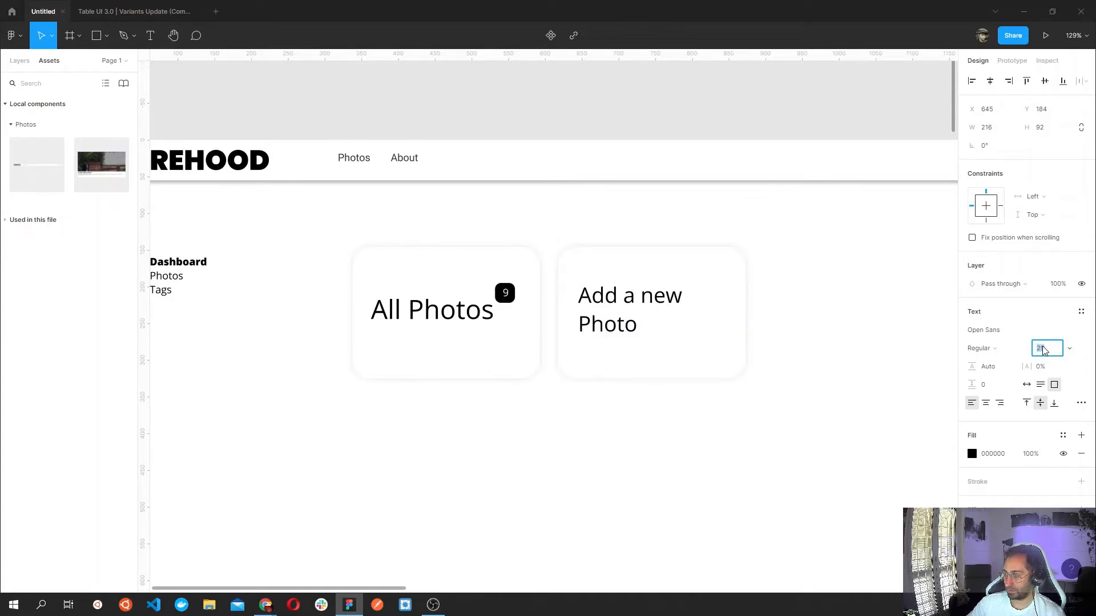
{"action": "key", "text": "Down"}
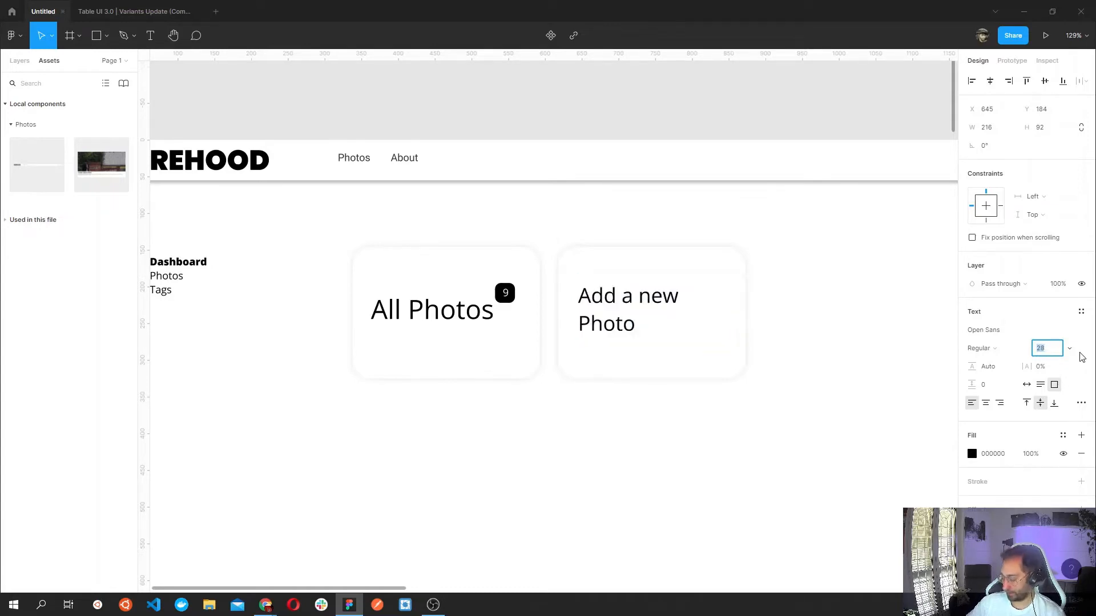
{"action": "left_click", "coordinate": [605, 318]}
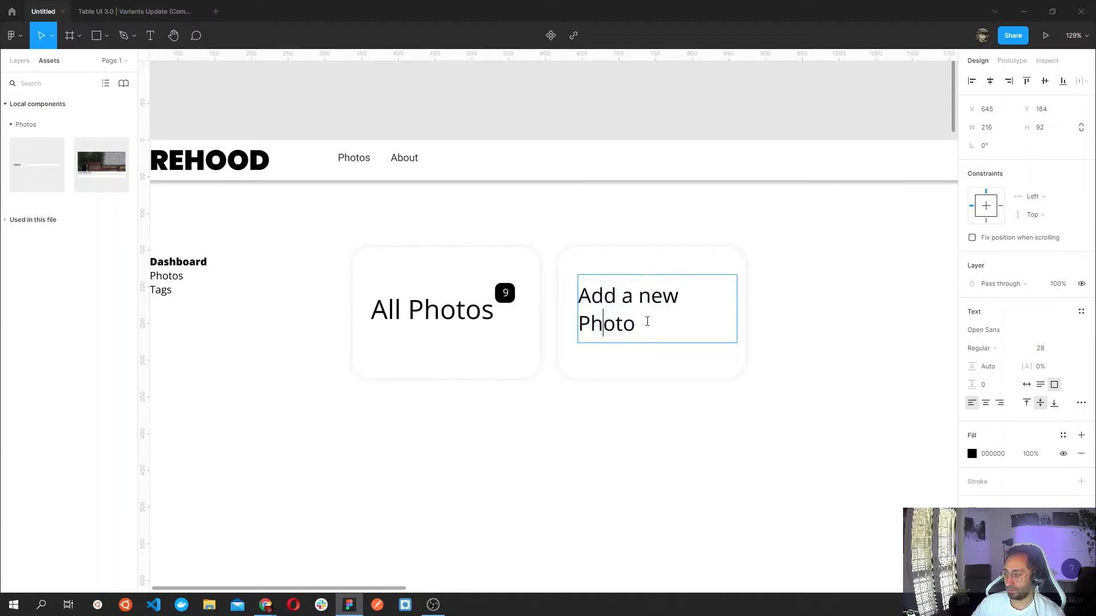
{"action": "key", "text": "Escape"}
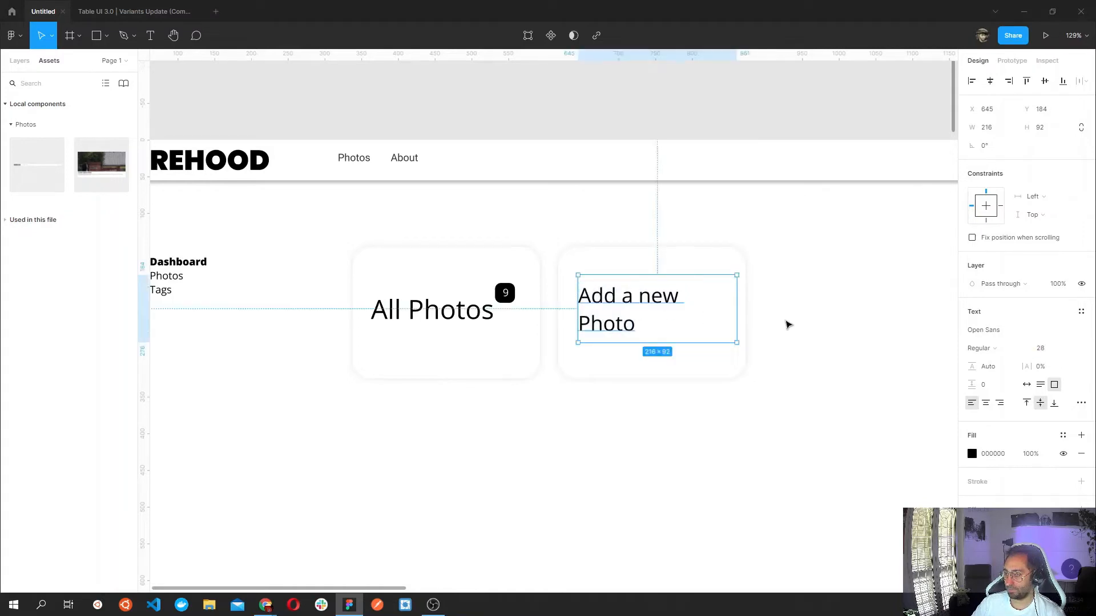
Shorten the second card's title to "Add a Photo" and center-align it in a text box narrowed to about 206 wide.
{"action": "left_click_drag", "start_coordinate": [734, 315], "coordinate": [726, 314]}
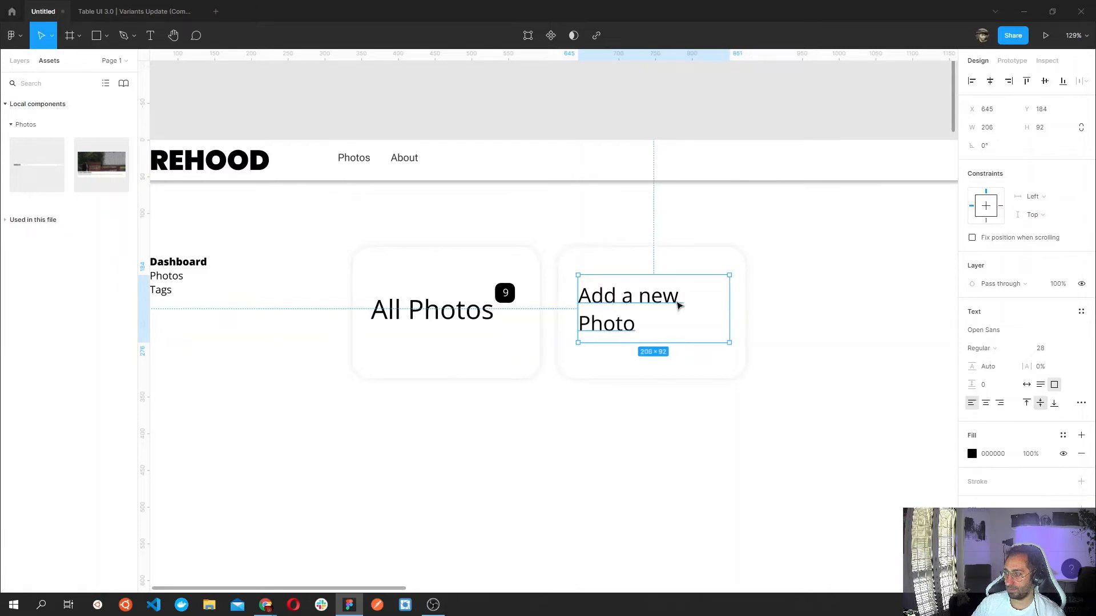
{"action": "double_click", "coordinate": [677, 302]}
{"action": "left_click", "coordinate": [678, 301]}
{"action": "key", "text": "BackSpace"}
{"action": "key", "text": "BackSpace"}
{"action": "key", "text": "BackSpace"}
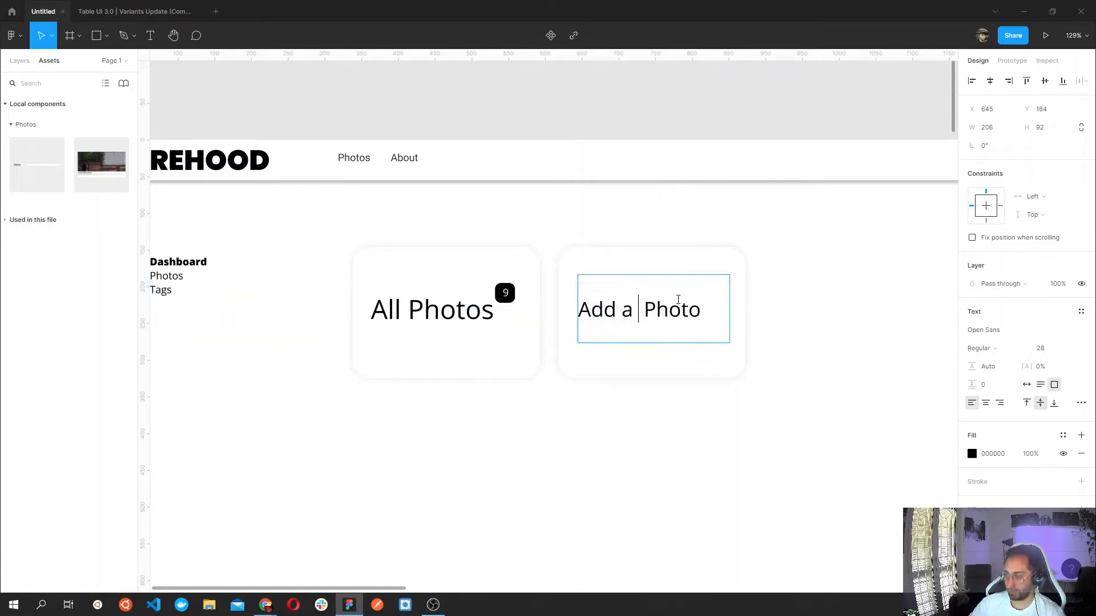
{"action": "key", "text": "Delete"}
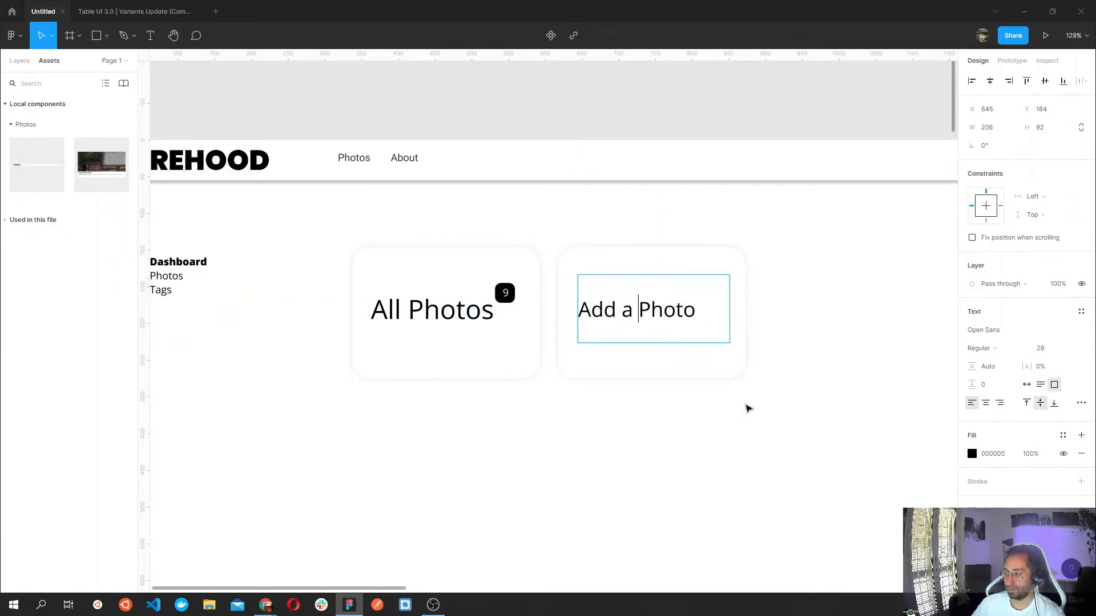
{"action": "key", "text": "Escape"}
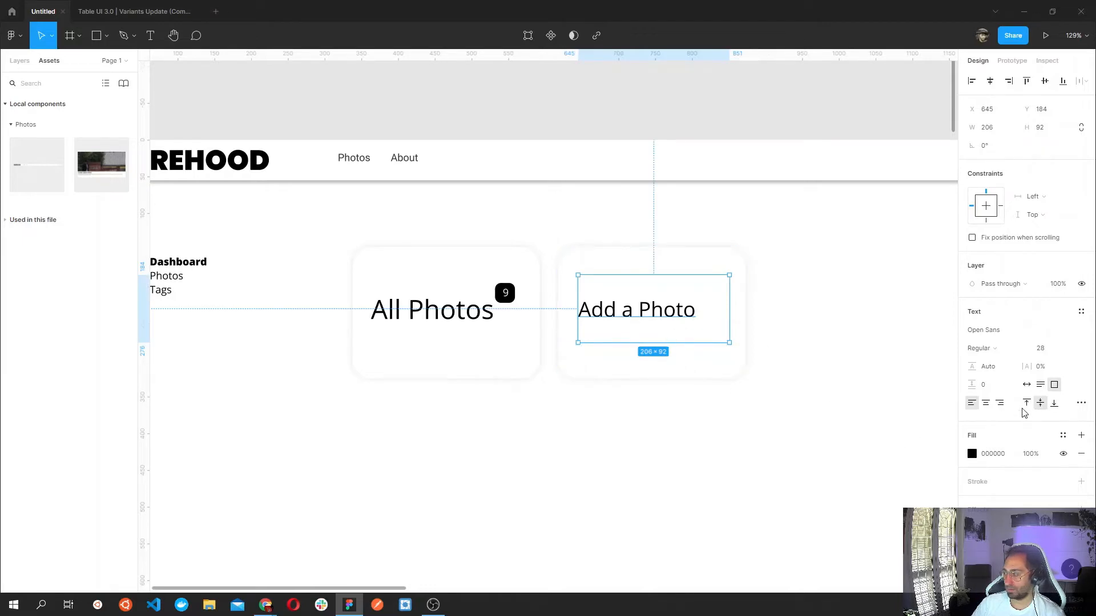
{"action": "left_click", "coordinate": [985, 403]}
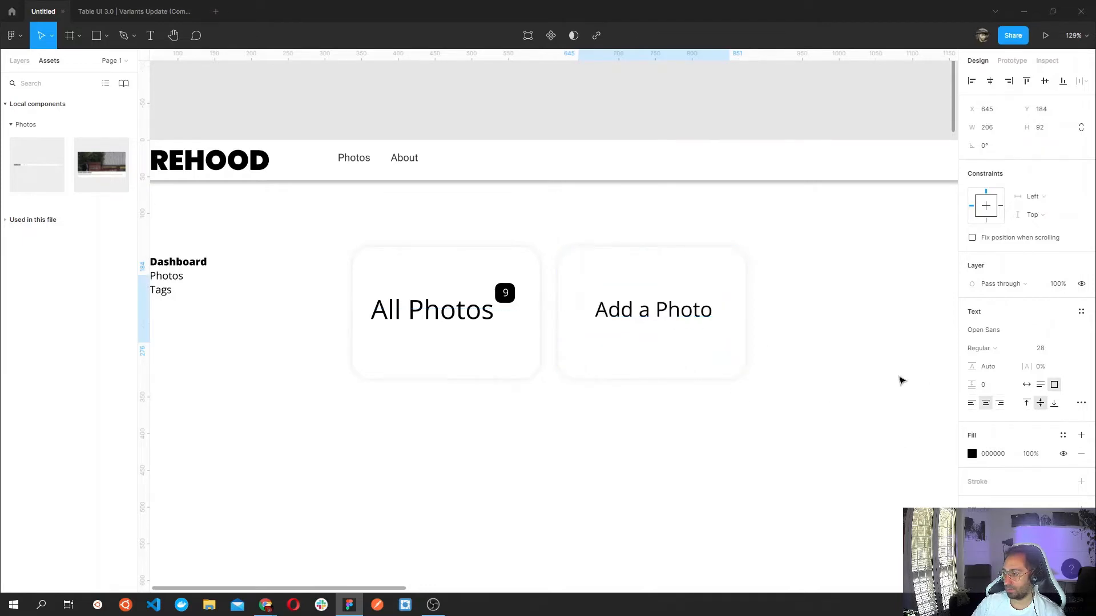
{"action": "left_click", "coordinate": [765, 386]}
Draw a rectangle about 206 × 41 below the "Add a Photo" title and set its corner radius to 8.
{"action": "left_click", "coordinate": [97, 35]}
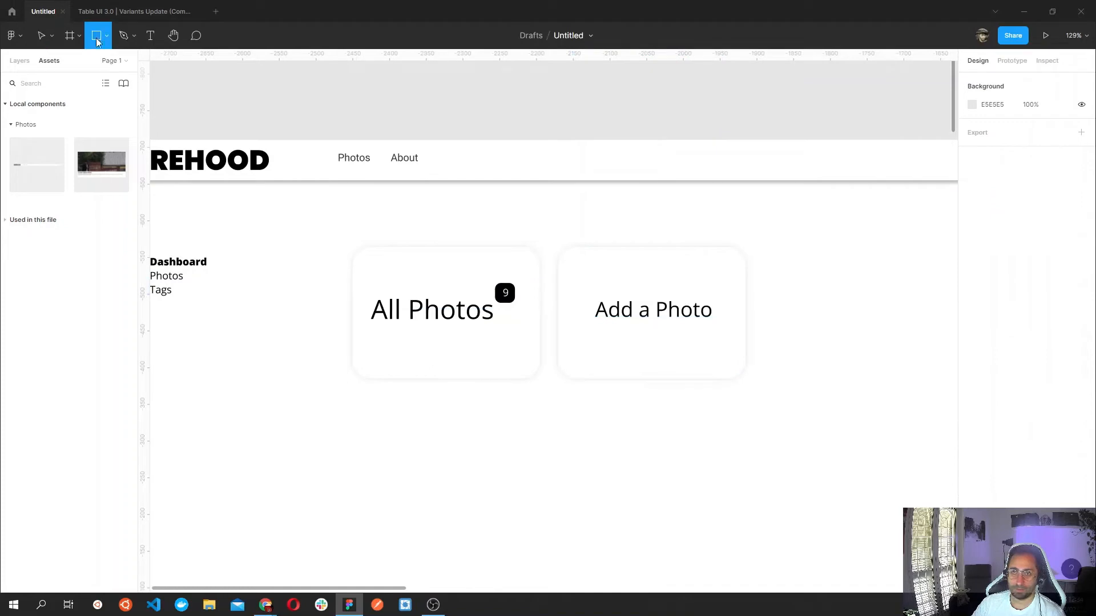
{"action": "left_click_drag", "start_coordinate": [578, 333], "coordinate": [729, 363]}
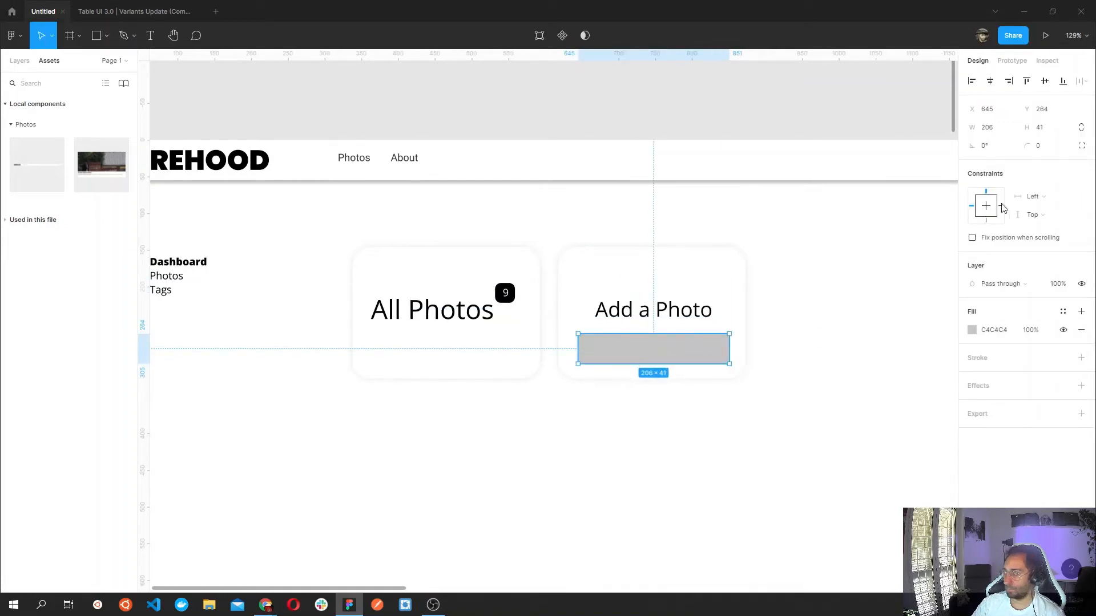
{"action": "left_click_drag", "start_coordinate": [1028, 145], "coordinate": [24, 161]}
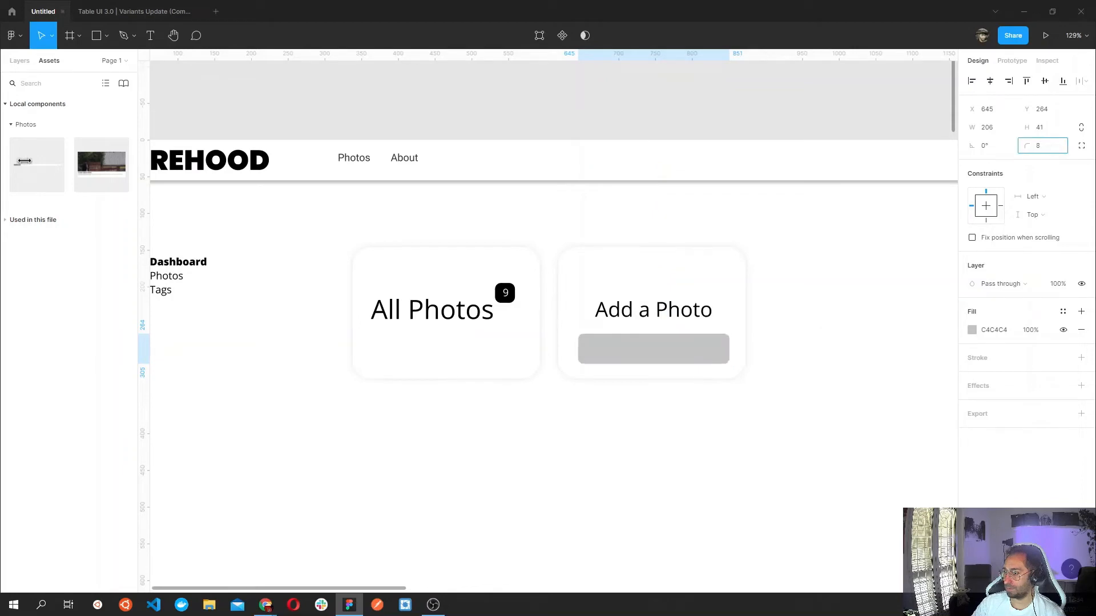
Raise the "Add a Photo" title in its card, with its text box at about Y 174 and 57 high.
{"action": "left_click", "coordinate": [662, 316]}
{"action": "left_click_drag", "start_coordinate": [666, 313], "coordinate": [660, 293]}
{"action": "left_click", "coordinate": [645, 355]}
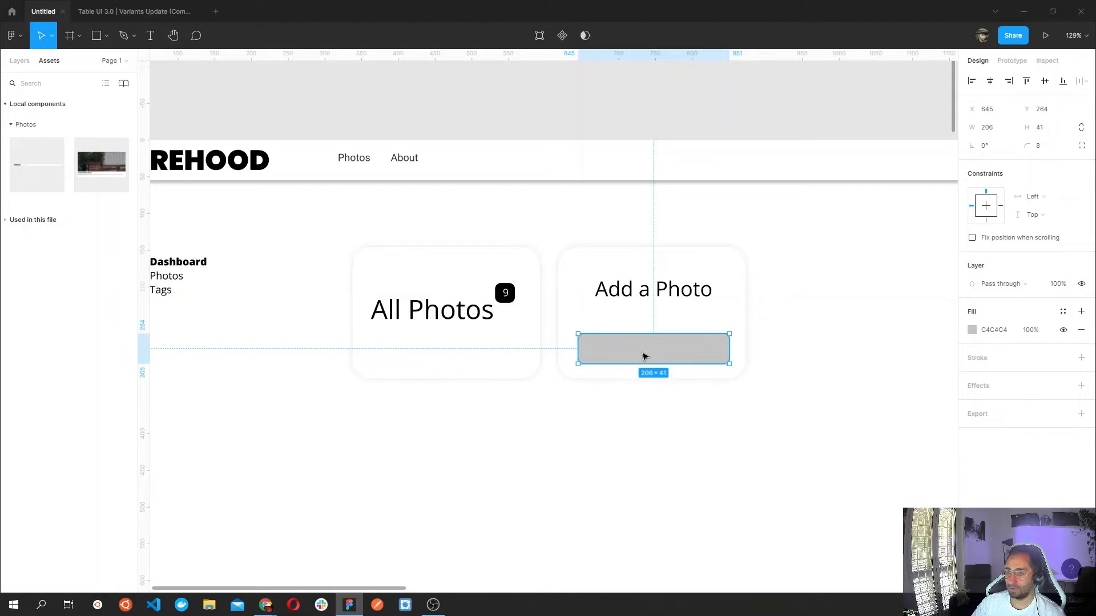
Add a text box about 161 × 15 on the gray rectangle with the label "ADD PHOTO" at font size 14.
{"action": "left_click", "coordinate": [150, 35]}
{"action": "left_click_drag", "start_coordinate": [595, 344], "coordinate": [712, 356]}
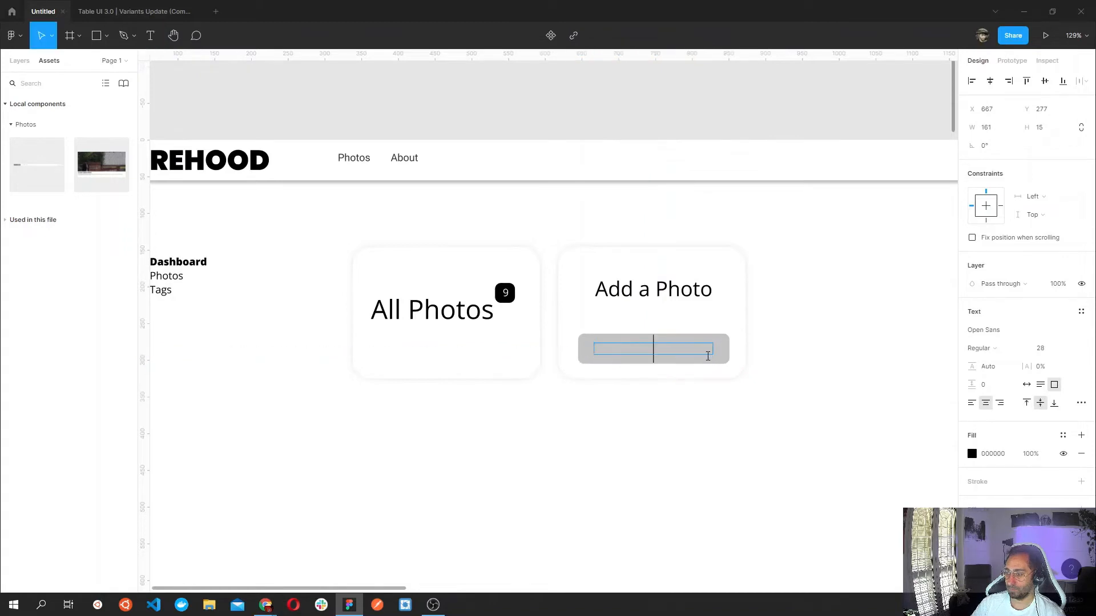
{"action": "left_click", "coordinate": [1062, 351]}
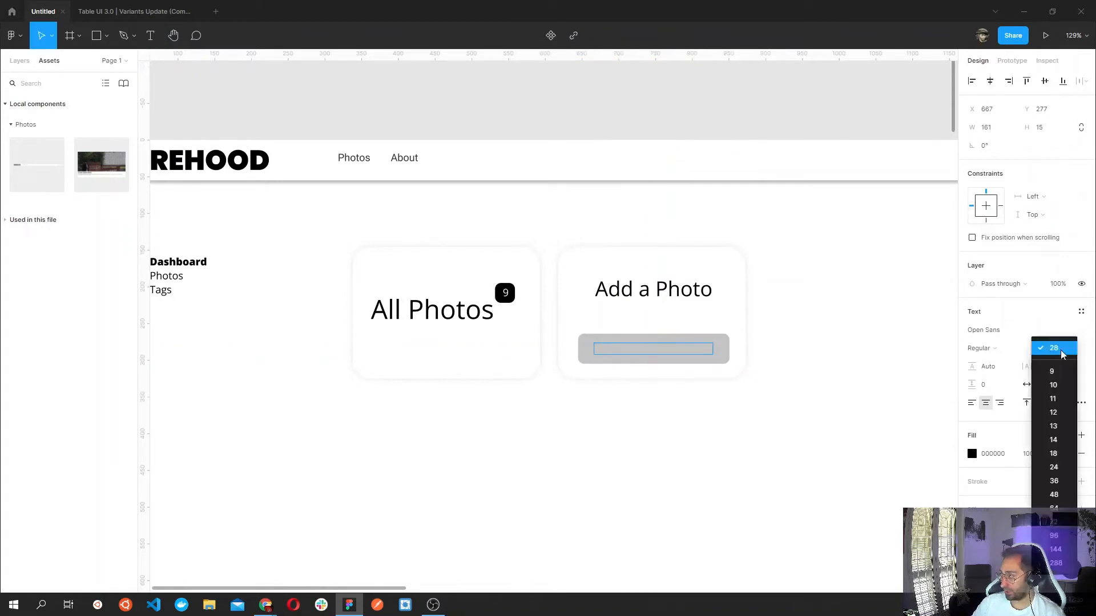
{"action": "left_click", "coordinate": [1053, 440]}
{"action": "type", "text": "A"}
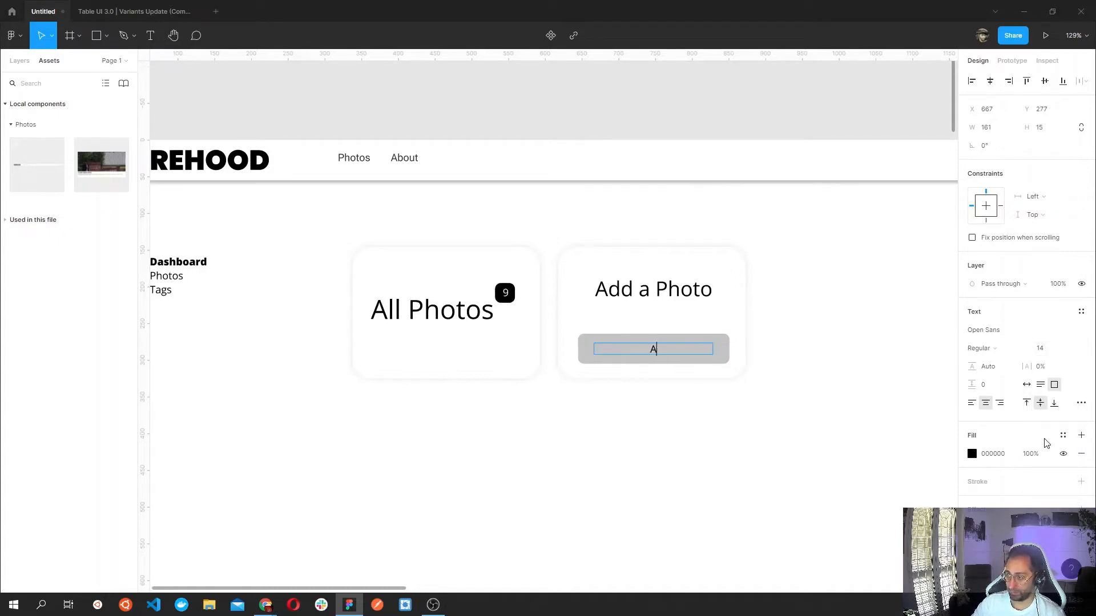
{"action": "type", "text": "dD PHO"}
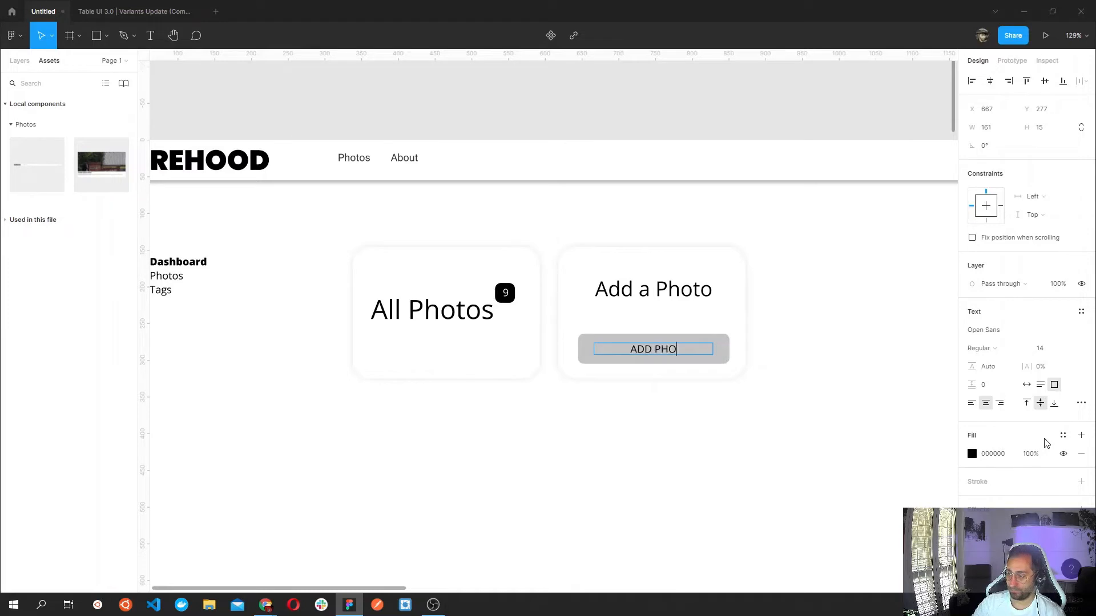
{"action": "type", "text": "TO"}
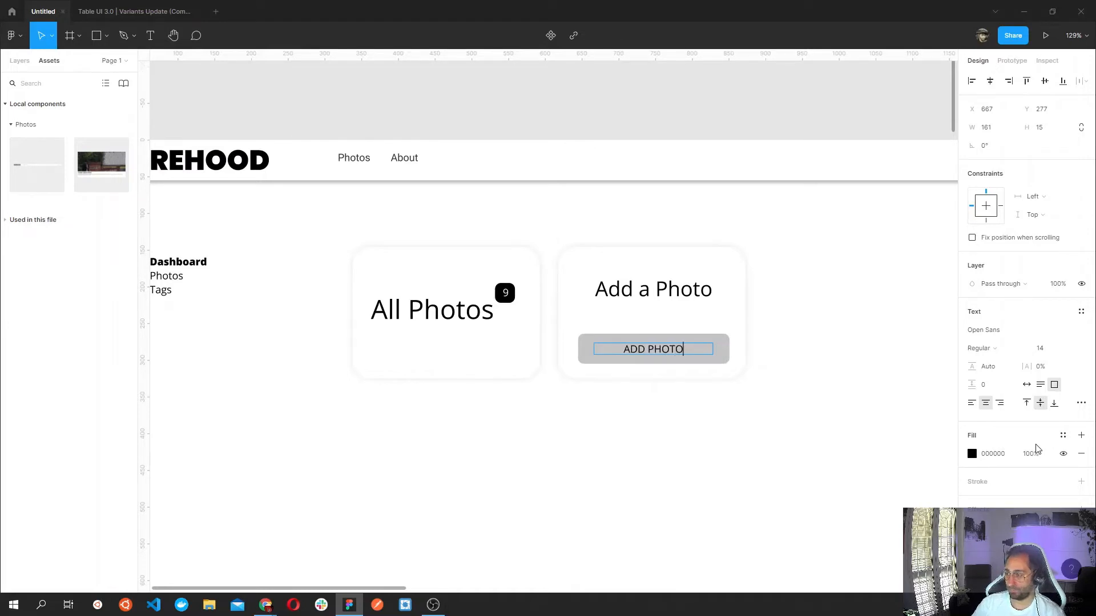
Extend the button label to read "ADD A NEW PHOTO".
{"action": "key", "text": "Left"}
{"action": "key", "text": "Left"}
{"action": "key", "text": "Left"}
{"action": "key", "text": "Left"}
{"action": "key", "text": "Left"}
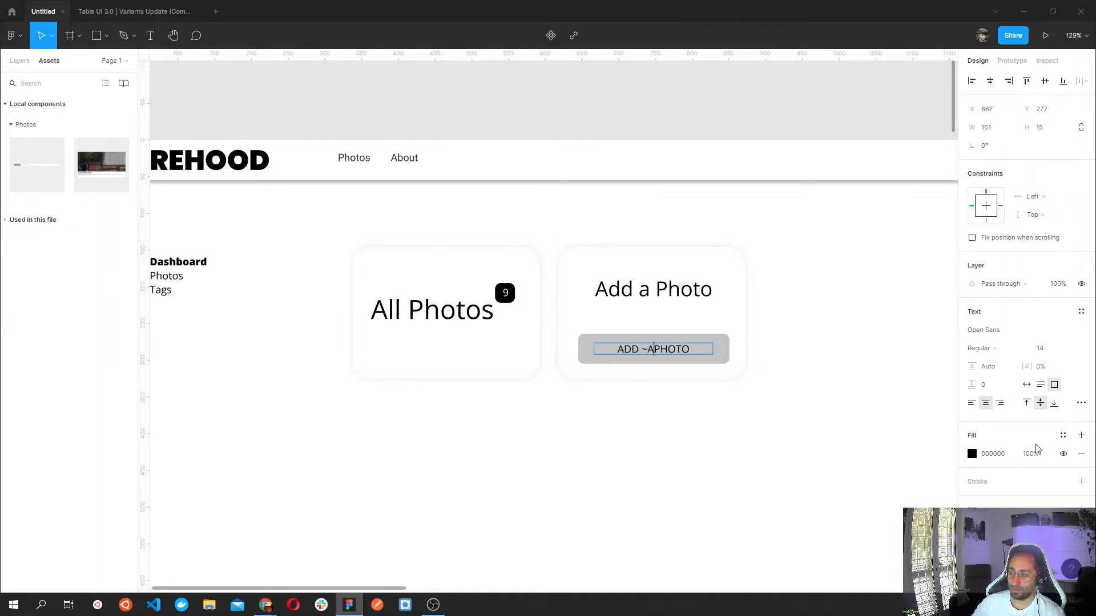
{"action": "type", "text": "A NEW"}
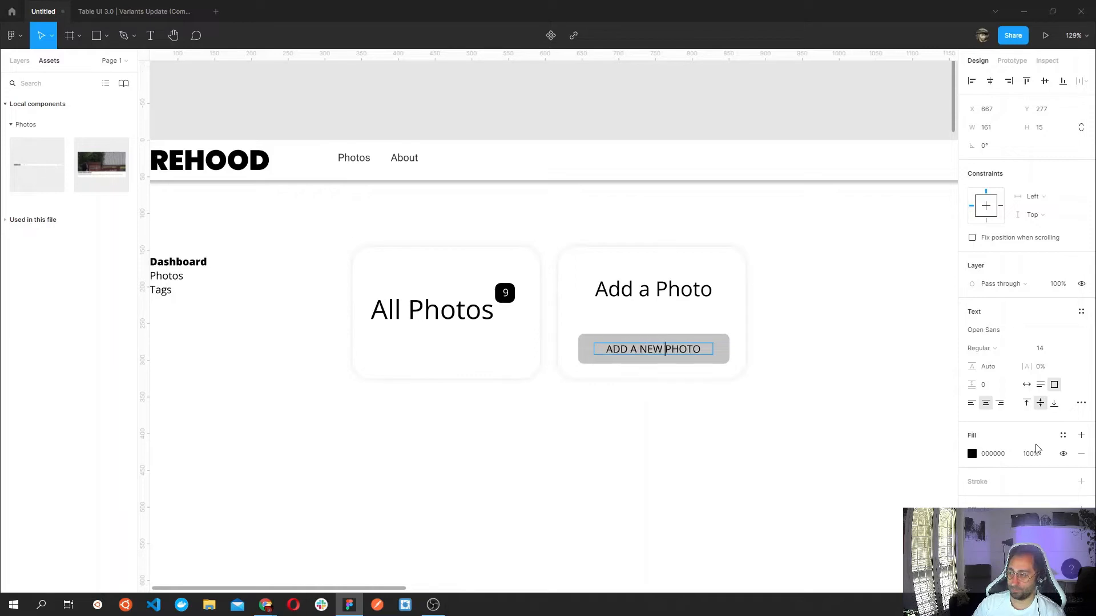
{"action": "triple_click", "coordinate": [667, 350]}
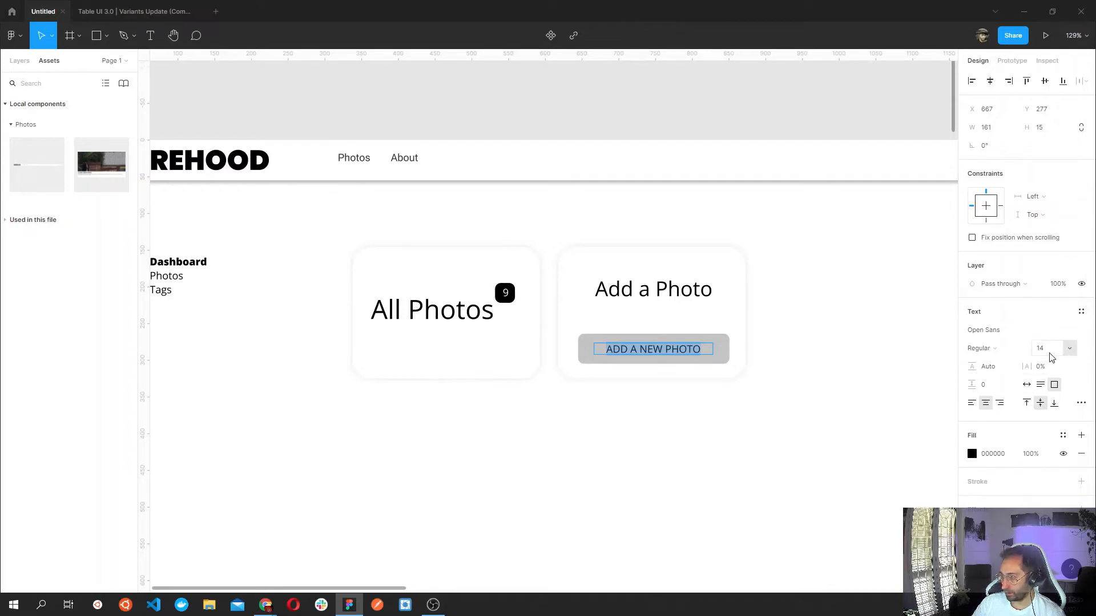
Fill the rectangle behind the "ADD A NEW PHOTO" label with black, 000000.
{"action": "left_click", "coordinate": [726, 357]}
{"action": "left_click", "coordinate": [725, 357]}
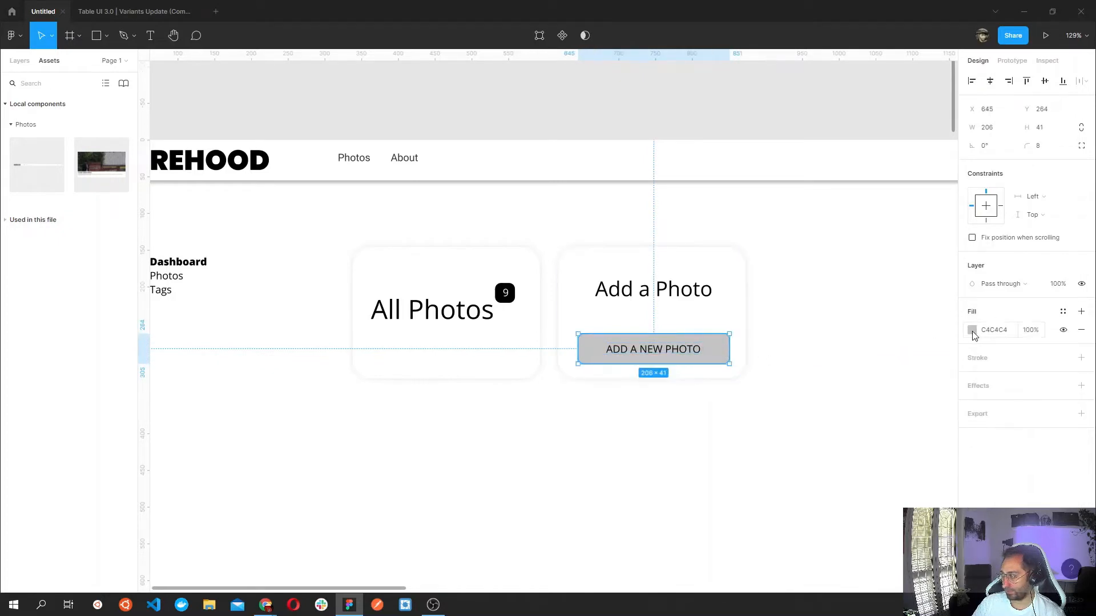
{"action": "left_click", "coordinate": [973, 331]}
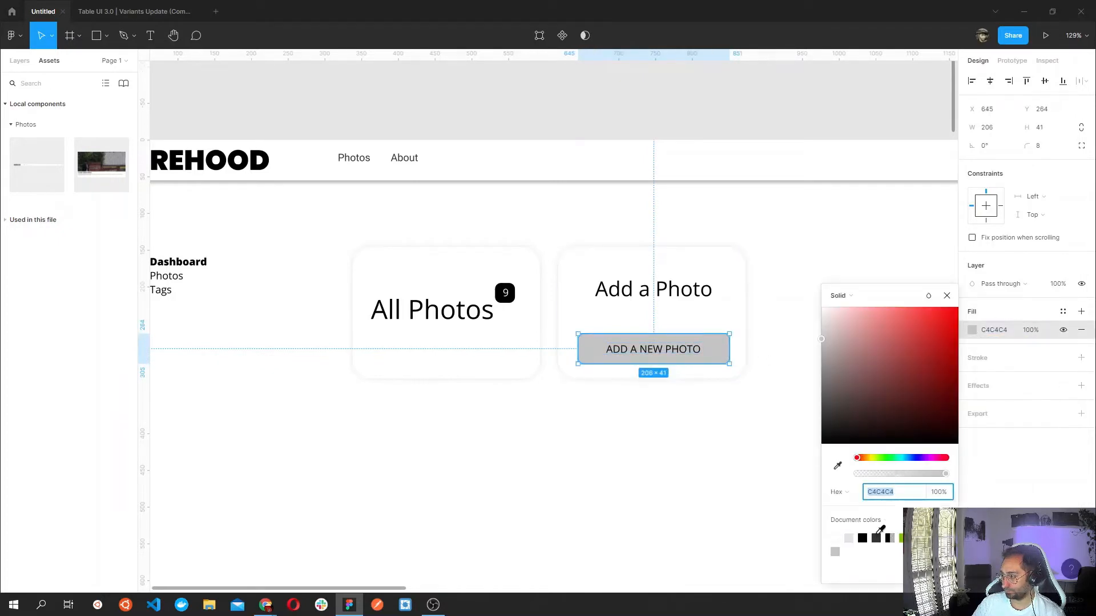
{"action": "left_click", "coordinate": [866, 532]}
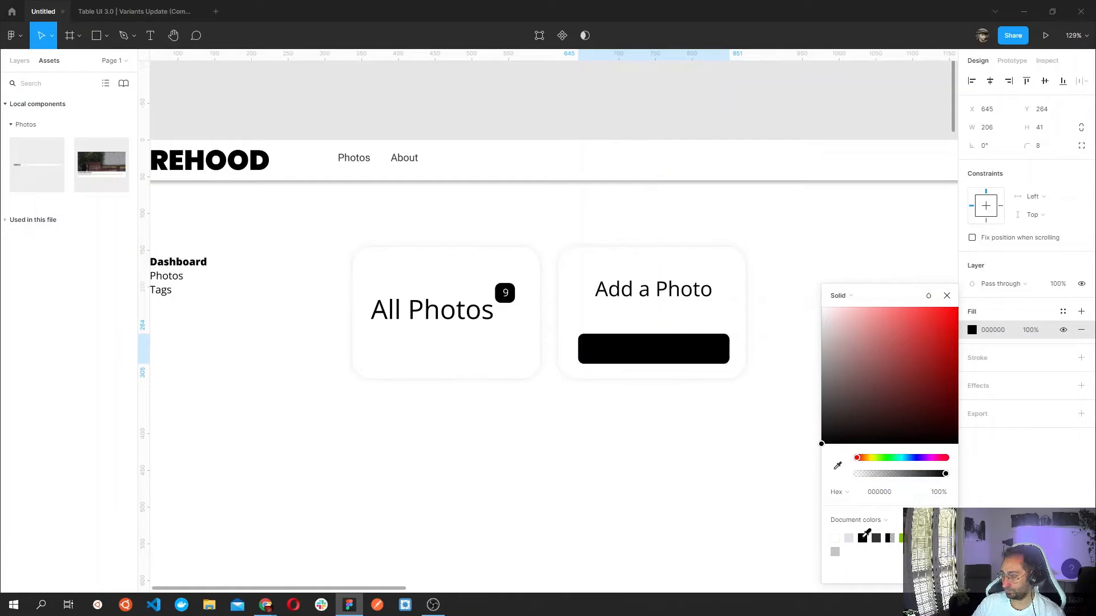
Set the "ADD A NEW PHOTO" label's fill to white, FFFFFF.
{"action": "left_click", "coordinate": [685, 353]}
{"action": "left_click", "coordinate": [972, 455]}
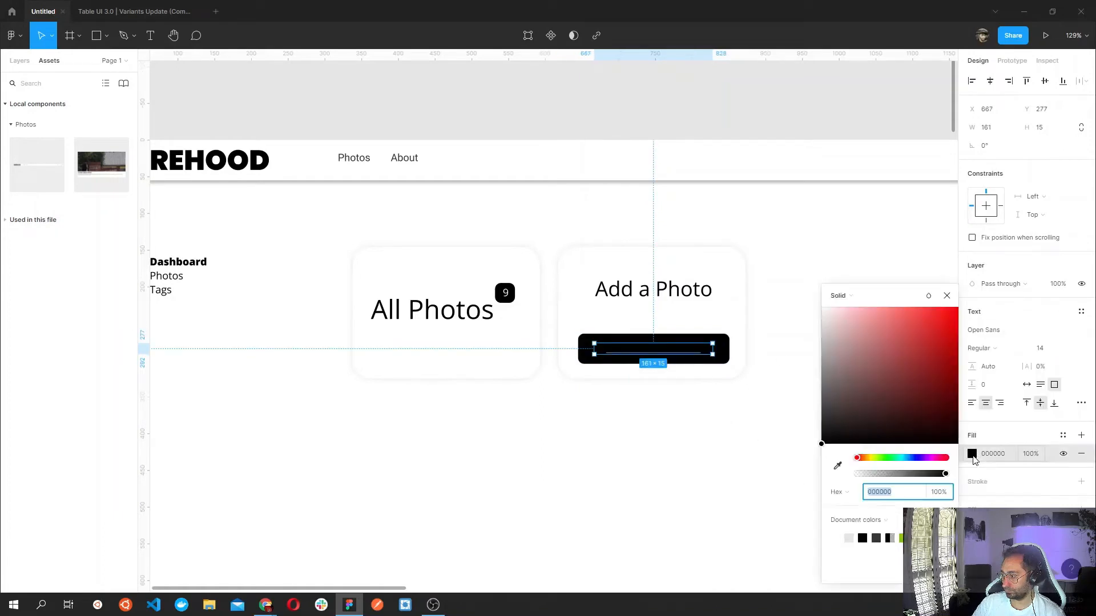
{"action": "type", "text": "fff"}
{"action": "key", "text": "Return"}
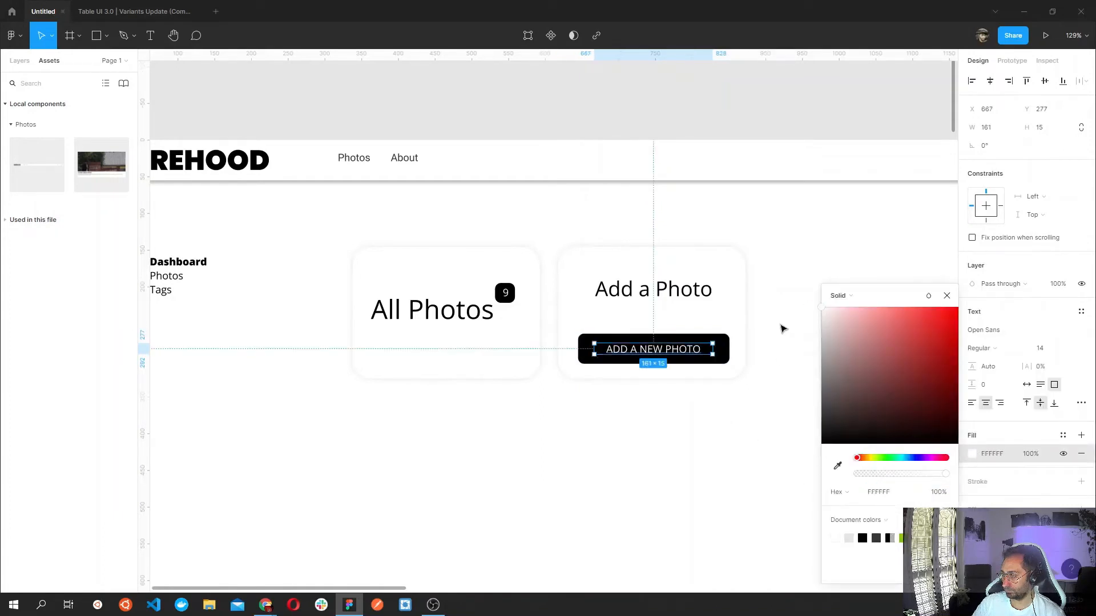
{"action": "left_click", "coordinate": [760, 430]}
Duplicate the whole "Add a Photo" card and place the copy to its right as a third card in the row.
{"action": "left_click_drag", "start_coordinate": [786, 393], "coordinate": [558, 244]}
{"action": "key", "text": "ctrl+c"}
{"action": "key", "text": "ctrl+v"}
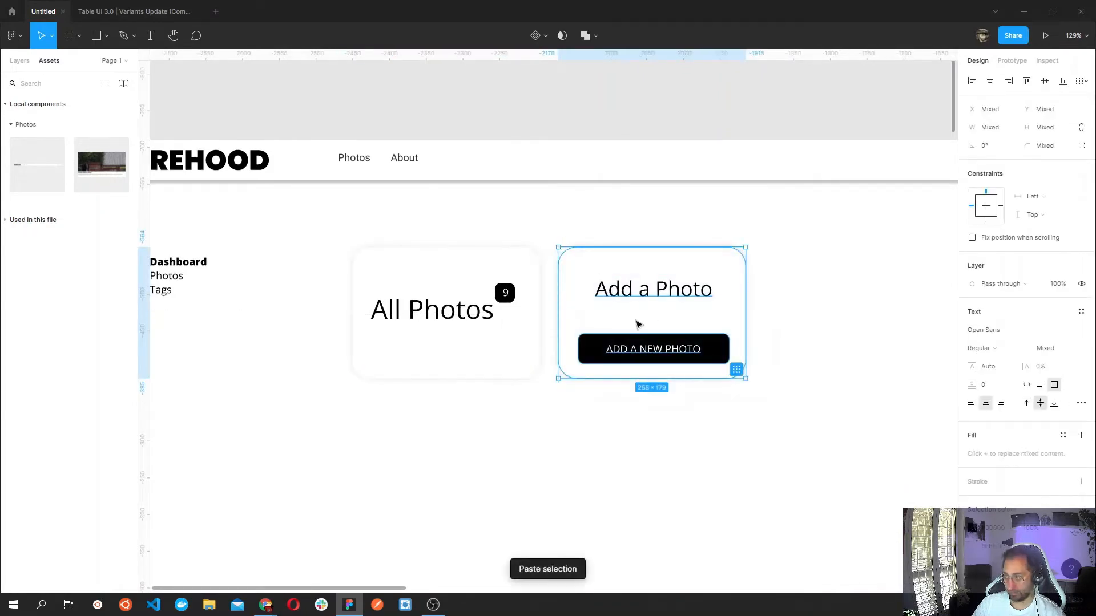
{"action": "left_click_drag", "start_coordinate": [657, 283], "coordinate": [842, 320]}
Change the third card's button label to "ADD A NEW TAG".
{"action": "double_click", "coordinate": [859, 351]}
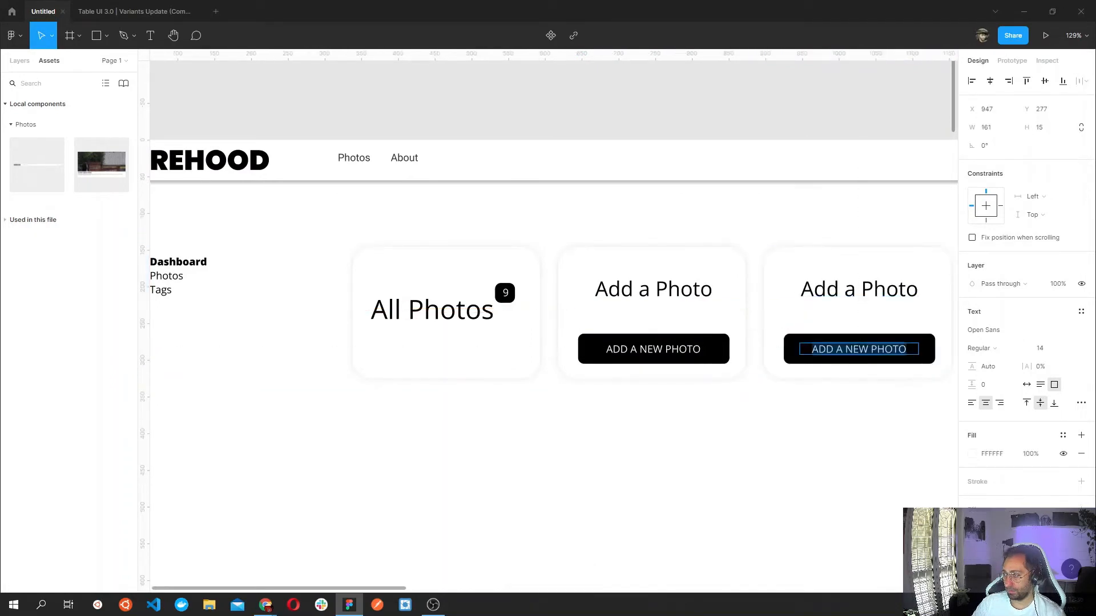
{"action": "left_click", "coordinate": [887, 349]}
{"action": "double_click", "coordinate": [888, 349]}
{"action": "type", "text": "T"}
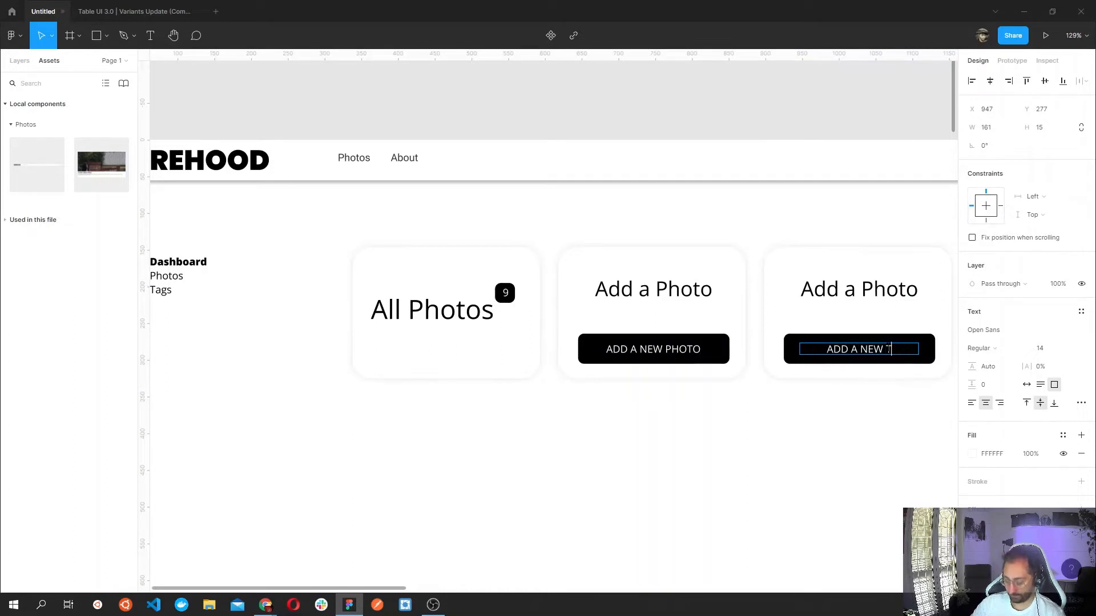
{"action": "type", "text": "AG"}
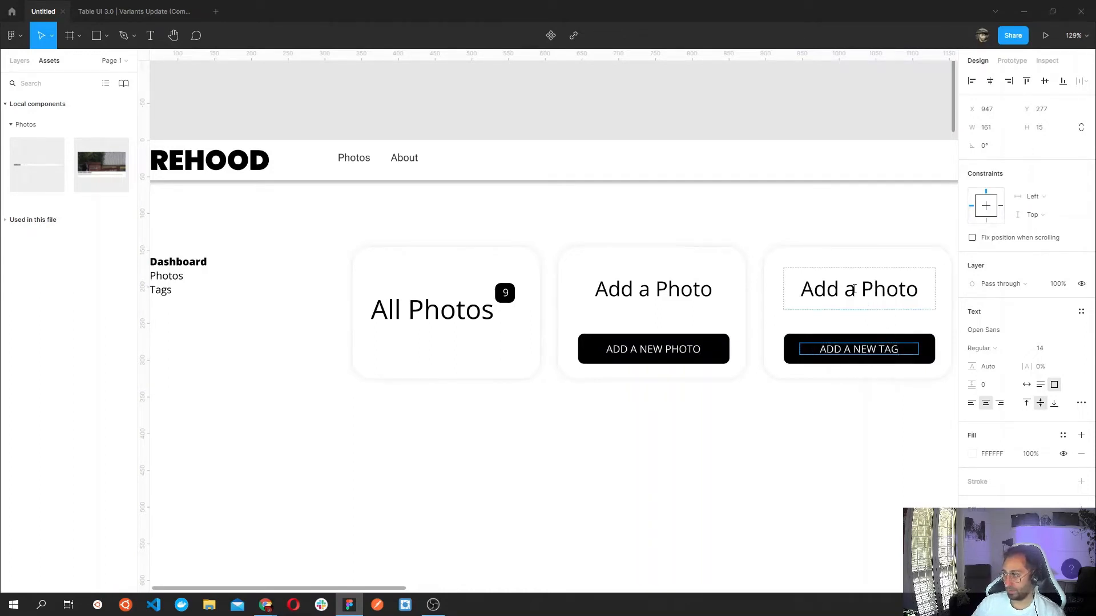
Change the third card's title to "Add a Tag".
{"action": "left_click_drag", "start_coordinate": [867, 288], "coordinate": [924, 292]}
{"action": "type", "text": "TAG"}
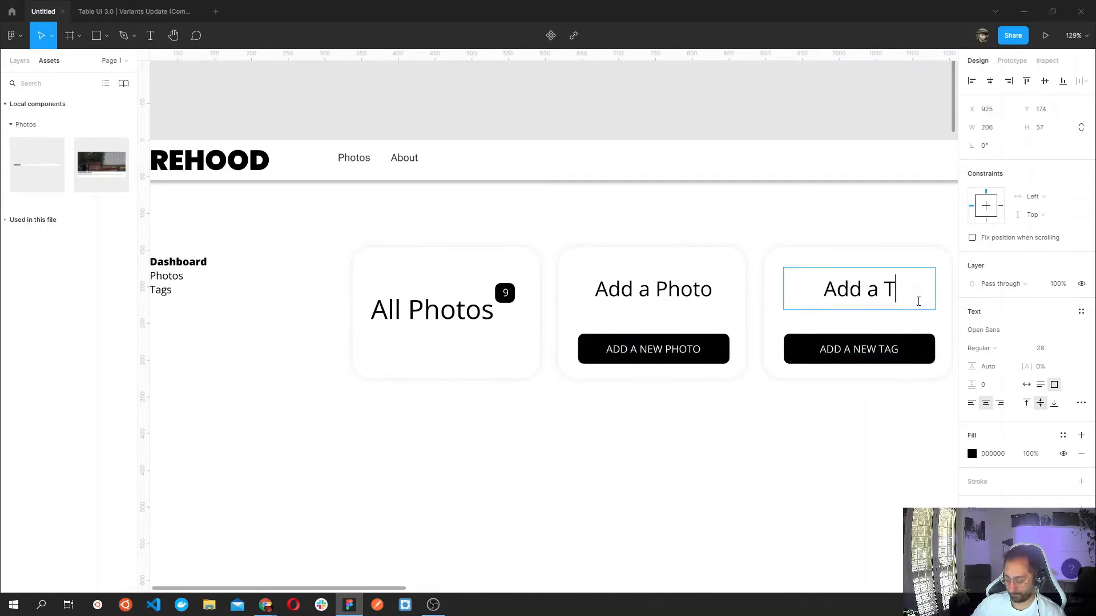
{"action": "key", "text": "BackSpace"}
{"action": "key", "text": "BackSpace"}
{"action": "type", "text": "a"}
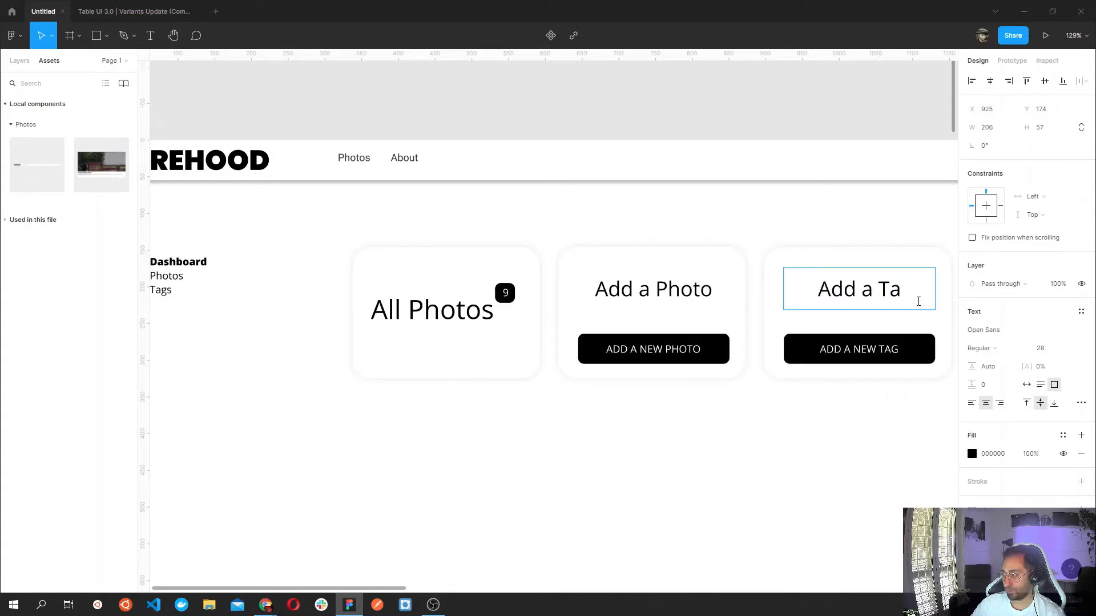
{"action": "type", "text": "g"}
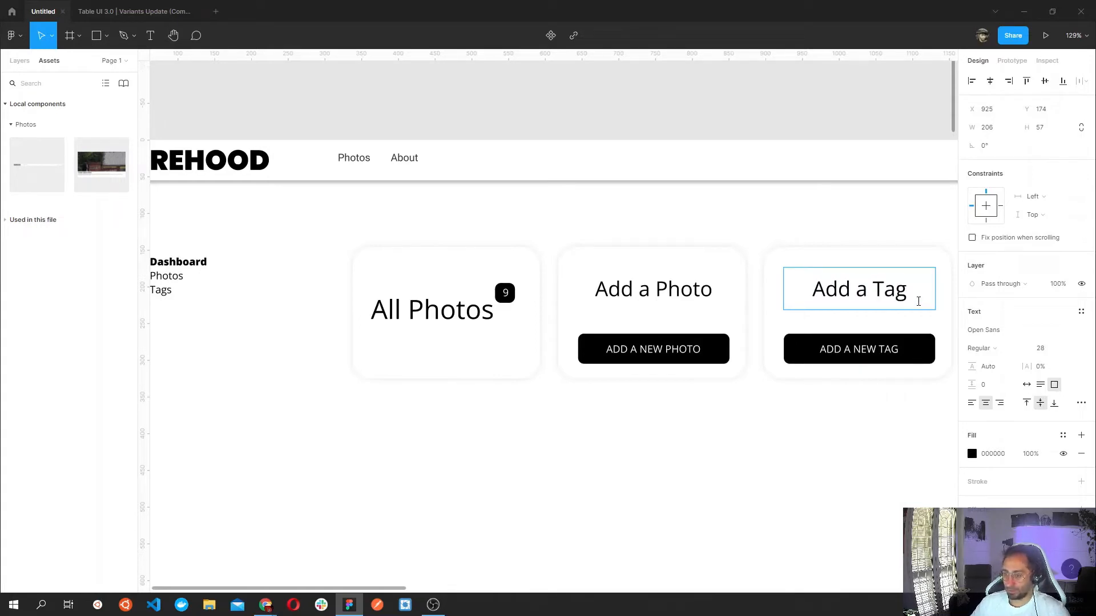
{"action": "key", "text": "Escape"}
{"action": "left_click", "coordinate": [622, 424]}
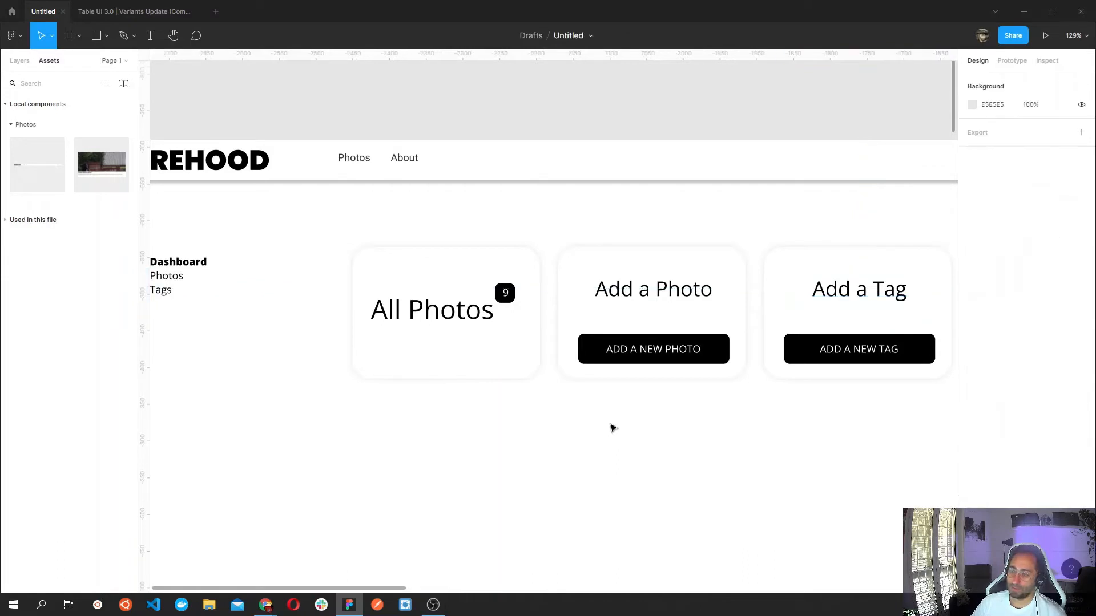
Move the Dashboard frame to the left of the Photos table frame, aligned with its top edge at about X -4404, Y 597.
{"action": "scroll", "coordinate": [423, 440], "scroll_direction": "down", "scroll_amount": 2}
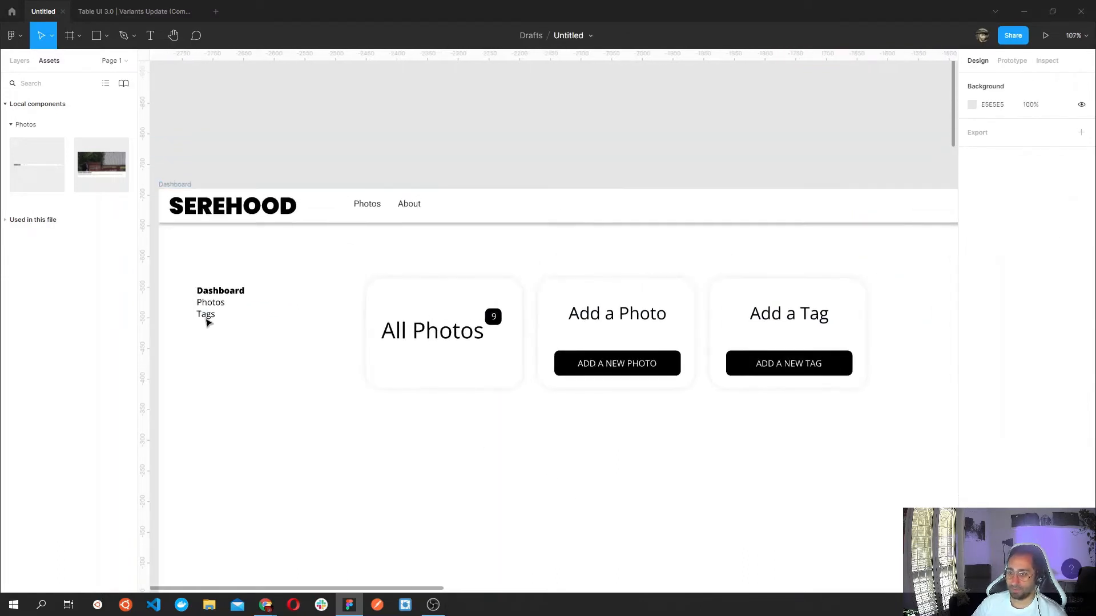
{"action": "scroll", "coordinate": [405, 400], "scroll_direction": "down", "scroll_amount": 5}
{"action": "left_click_drag", "start_coordinate": [545, 461], "coordinate": [508, 307]}
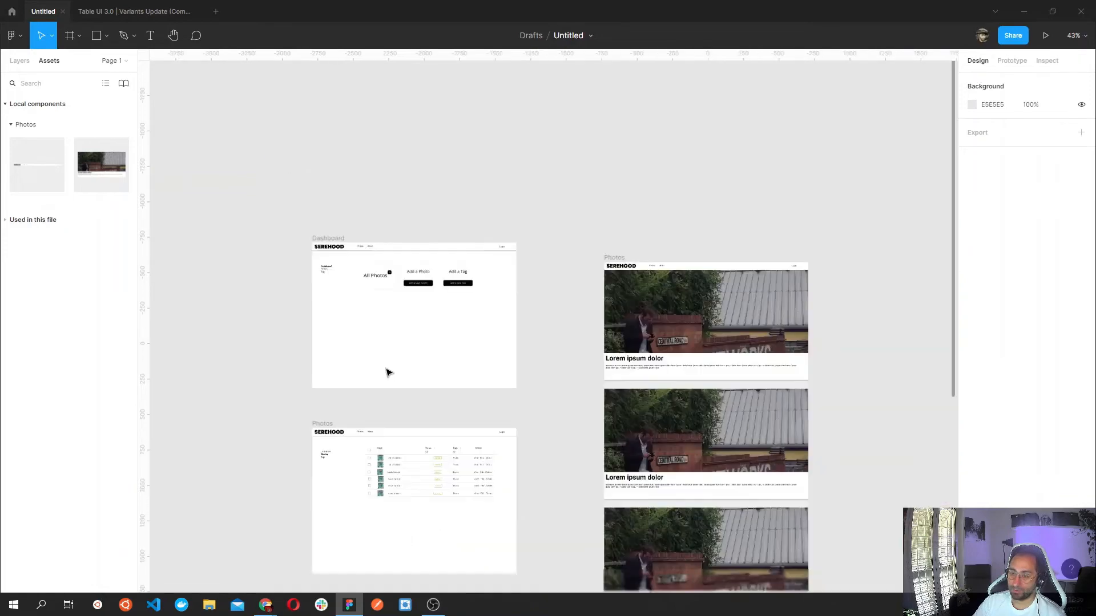
{"action": "scroll", "coordinate": [385, 377], "scroll_direction": "down", "scroll_amount": 3}
{"action": "left_click_drag", "start_coordinate": [408, 386], "coordinate": [451, 280]}
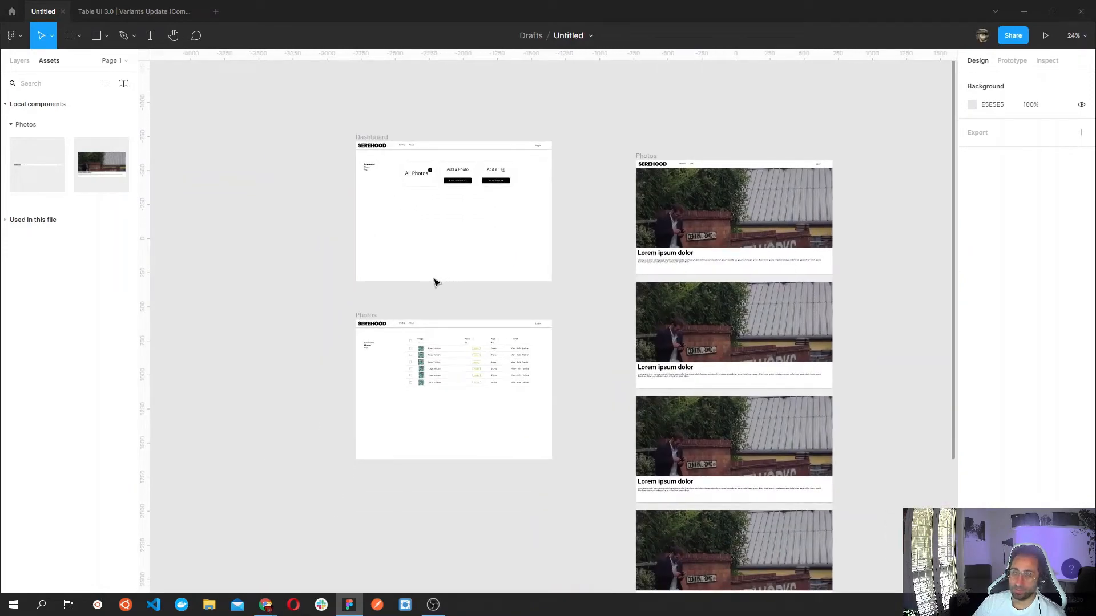
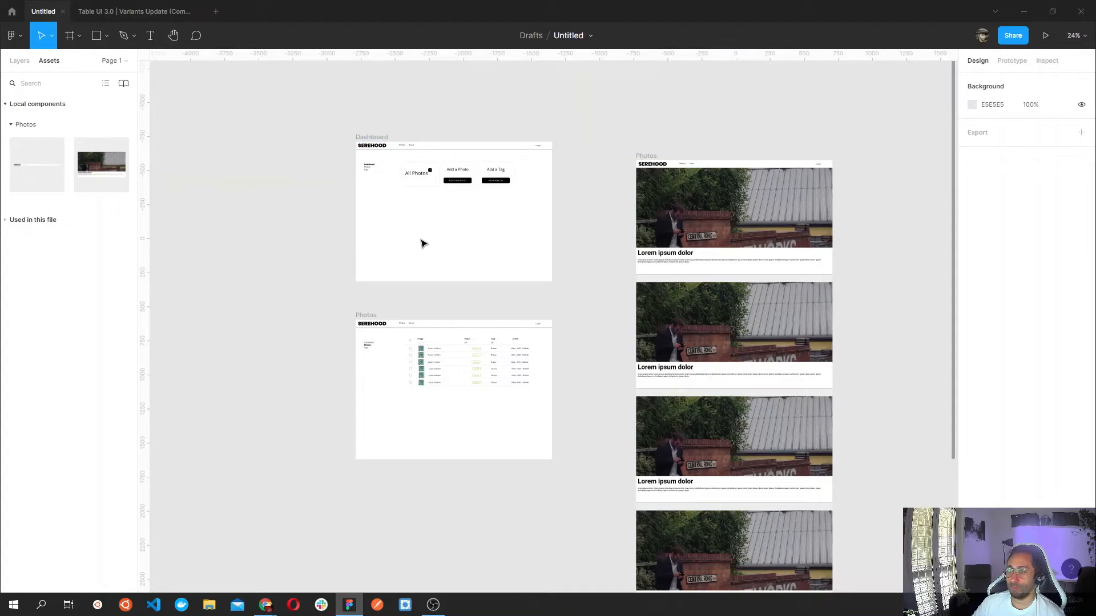
{"action": "left_click", "coordinate": [372, 138]}
{"action": "left_click_drag", "start_coordinate": [364, 147], "coordinate": [156, 325]}
{"action": "left_click_drag", "start_coordinate": [348, 206], "coordinate": [419, 134]}
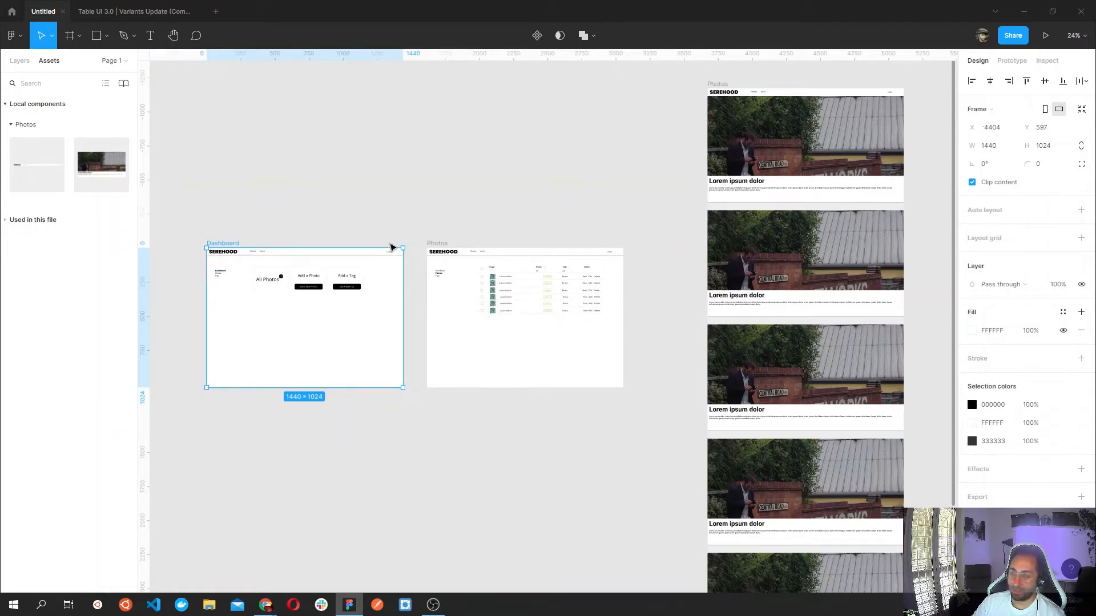
{"action": "scroll", "coordinate": [447, 288], "scroll_direction": "down", "scroll_amount": 3}
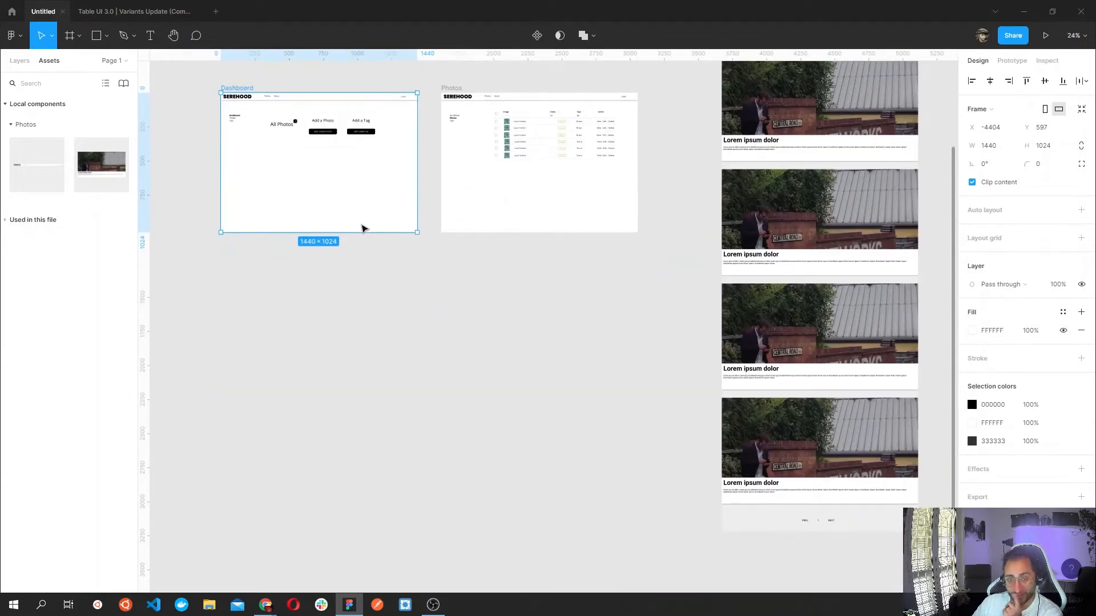
{"action": "left_click_drag", "start_coordinate": [433, 311], "coordinate": [364, 452]}
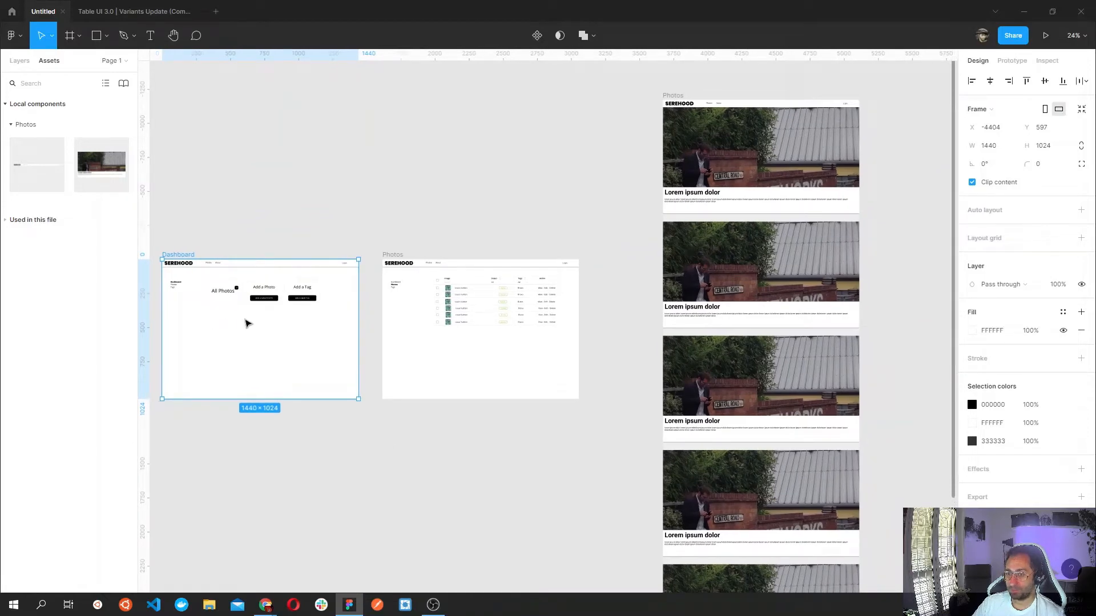
{"action": "scroll", "coordinate": [278, 329], "scroll_direction": "up", "scroll_amount": 2}
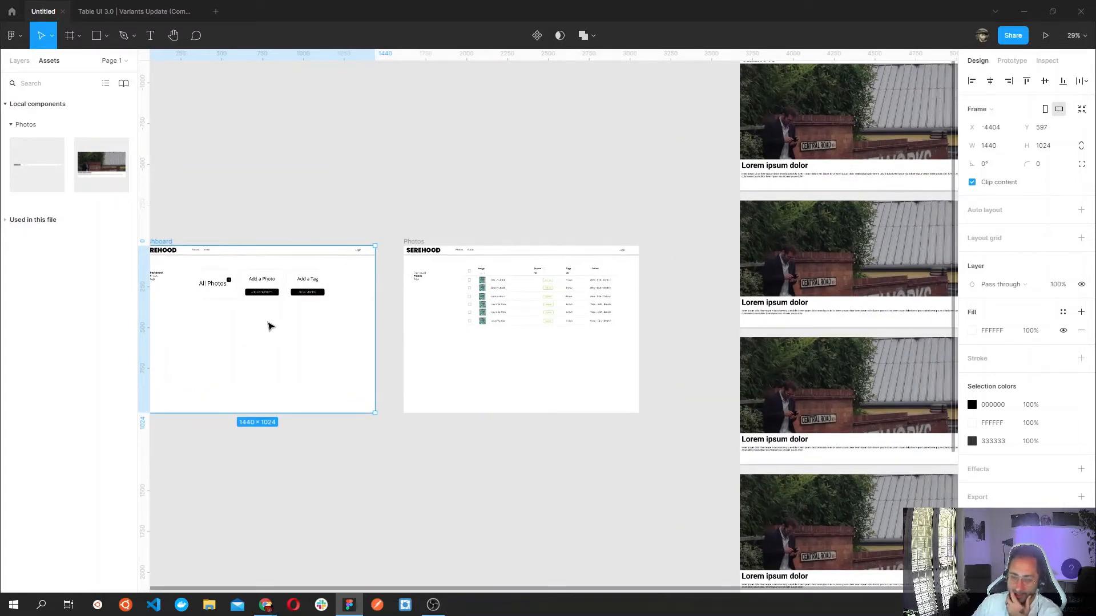
{"action": "left_click_drag", "start_coordinate": [415, 397], "coordinate": [428, 382]}
{"action": "scroll", "coordinate": [428, 383], "scroll_direction": "down", "scroll_amount": 2}
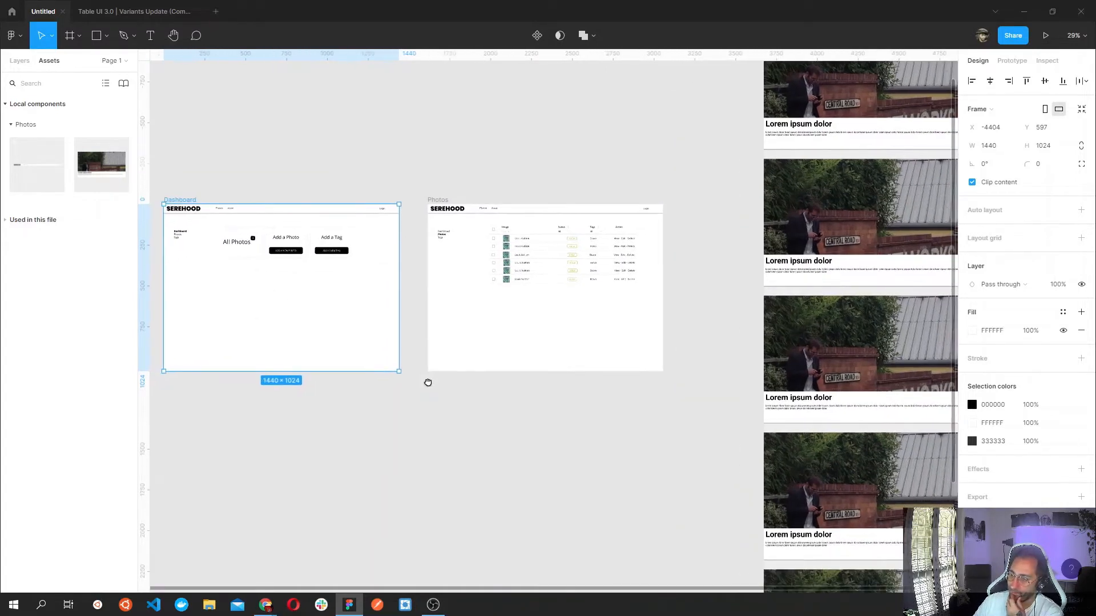
{"action": "left_click_drag", "start_coordinate": [638, 398], "coordinate": [361, 488]}
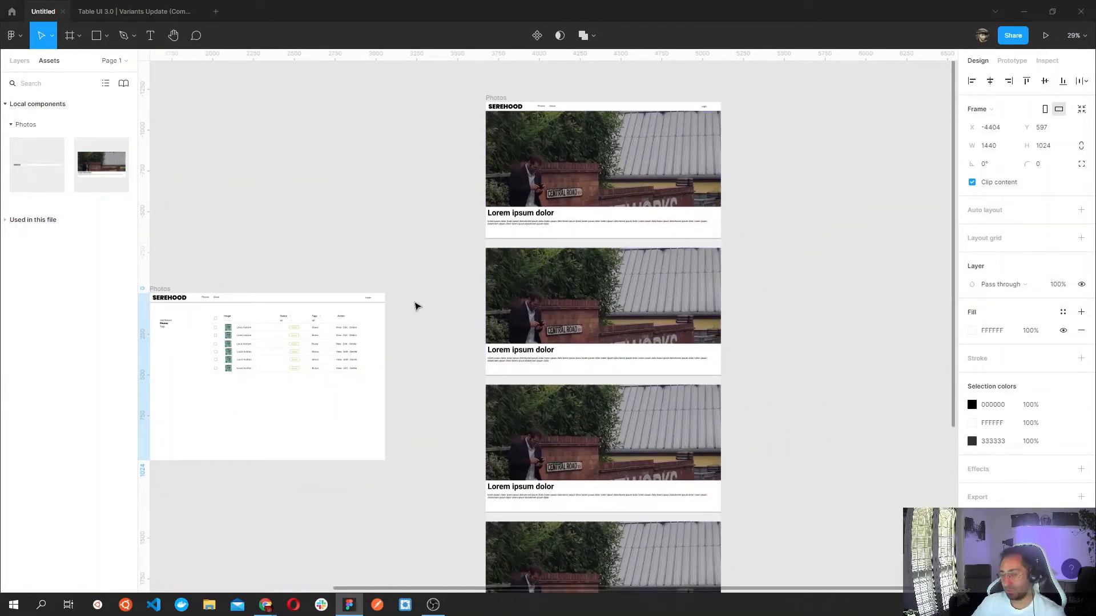
{"action": "left_click_drag", "start_coordinate": [417, 231], "coordinate": [440, 237]}
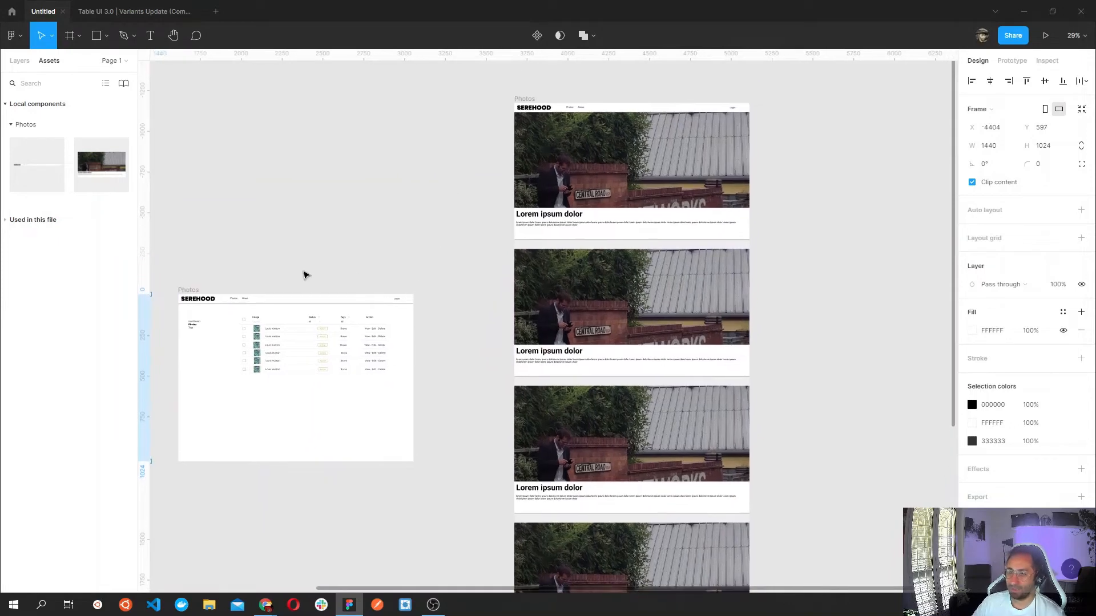
Move the Dashboard frame directly above the Photos table frame, aligned with its left edge at about X -2788, Y -595.
{"action": "left_click_drag", "start_coordinate": [306, 274], "coordinate": [527, 201]}
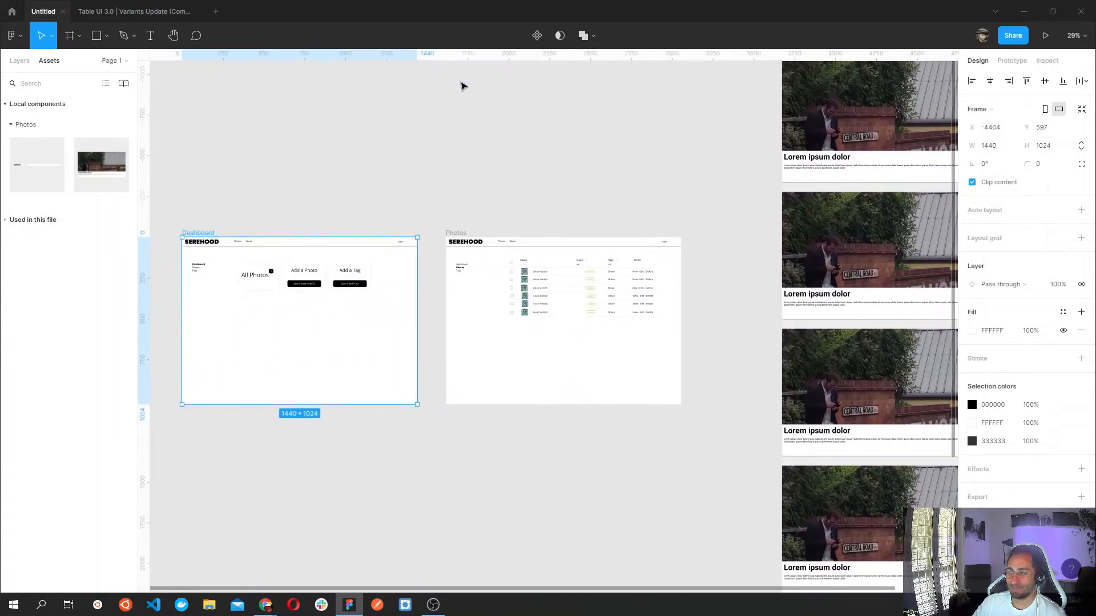
{"action": "left_click_drag", "start_coordinate": [462, 86], "coordinate": [475, 221]}
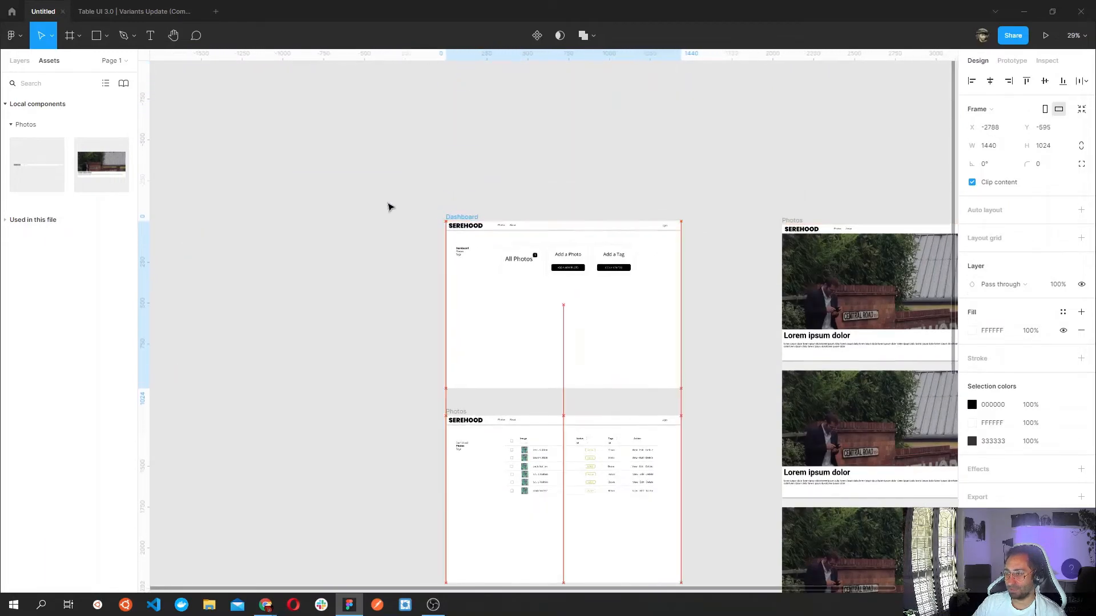
{"action": "left_click", "coordinate": [387, 207]}
{"action": "left_click_drag", "start_coordinate": [352, 247], "coordinate": [278, 183]}
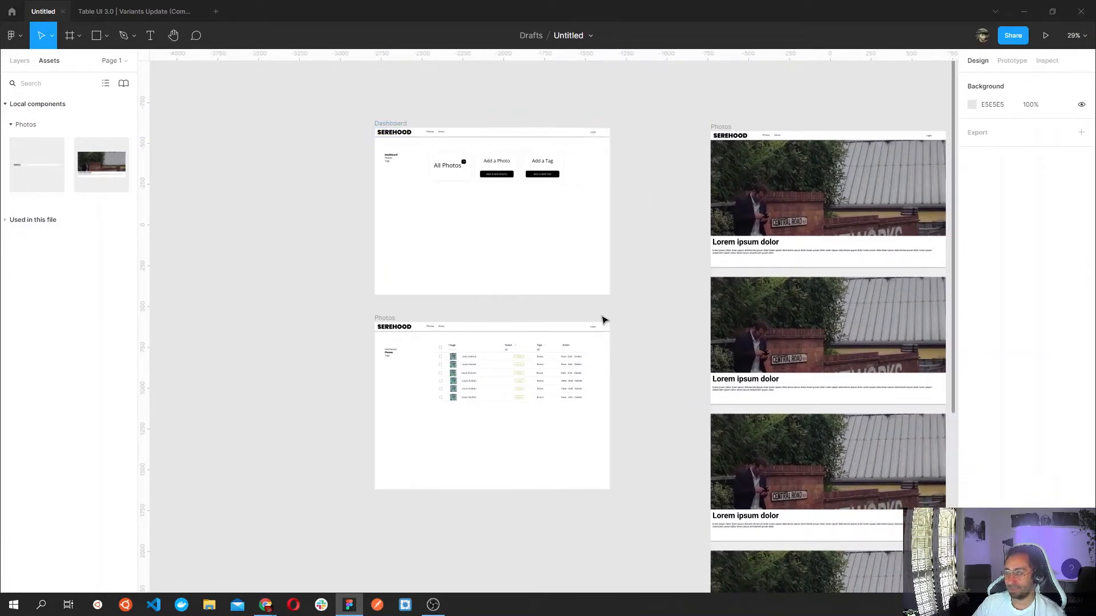
Duplicate the Dashboard frame and place the copy below the Photos table frame at about X -2788, Y 1754.
{"action": "left_click_drag", "start_coordinate": [625, 299], "coordinate": [335, 104]}
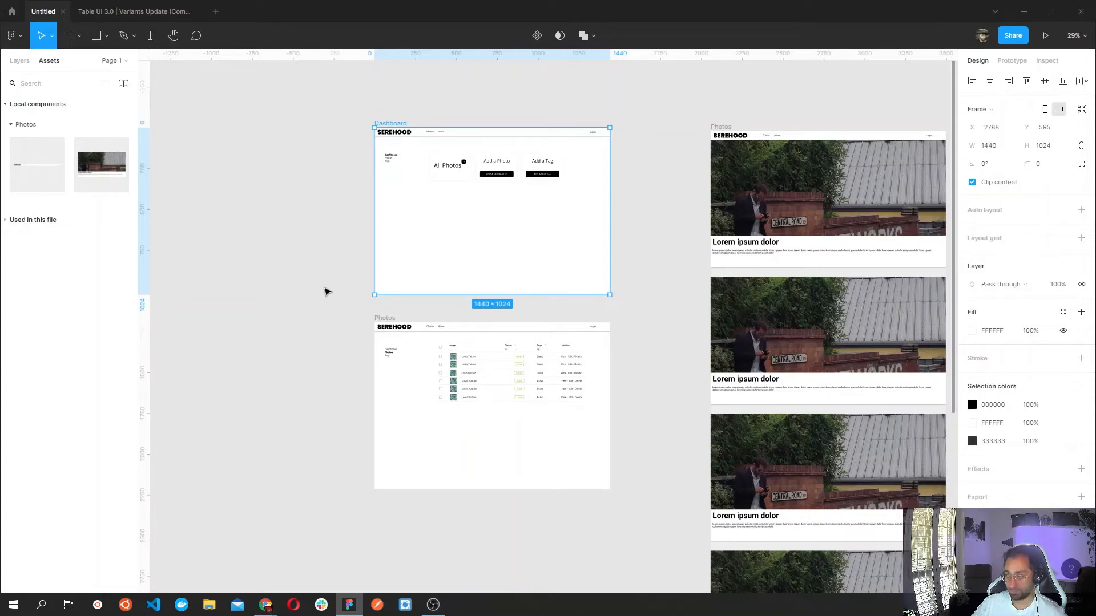
{"action": "key", "text": "ctrl+v"}
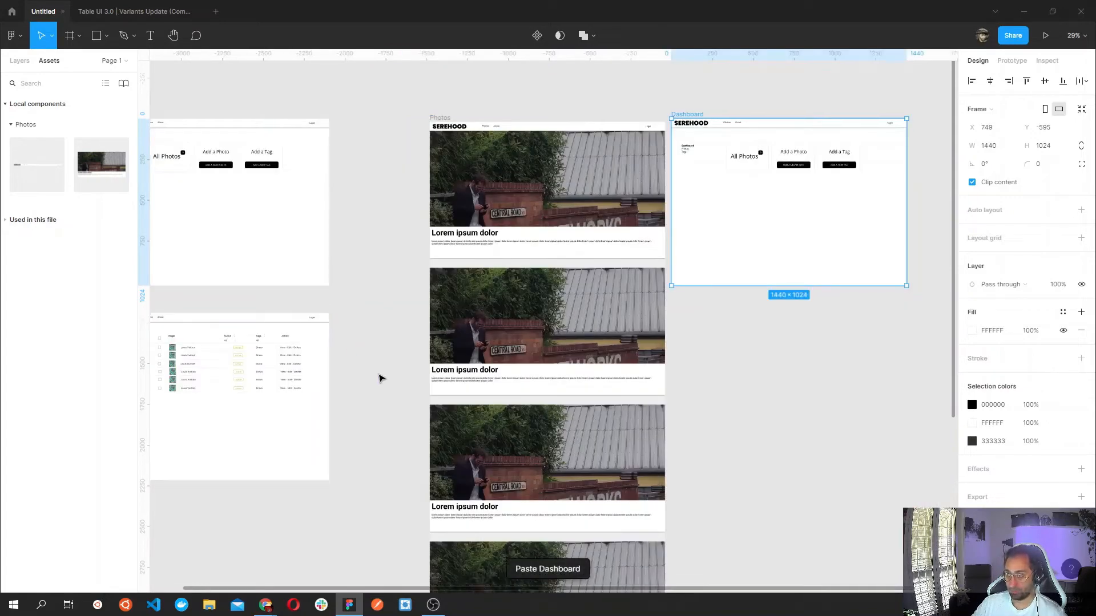
{"action": "left_click_drag", "start_coordinate": [700, 116], "coordinate": [109, 515]}
{"action": "left_click_drag", "start_coordinate": [302, 515], "coordinate": [357, 496]}
{"action": "scroll", "coordinate": [360, 375], "scroll_direction": "down", "scroll_amount": 1}
{"action": "scroll", "coordinate": [360, 374], "scroll_direction": "down", "scroll_amount": 6}
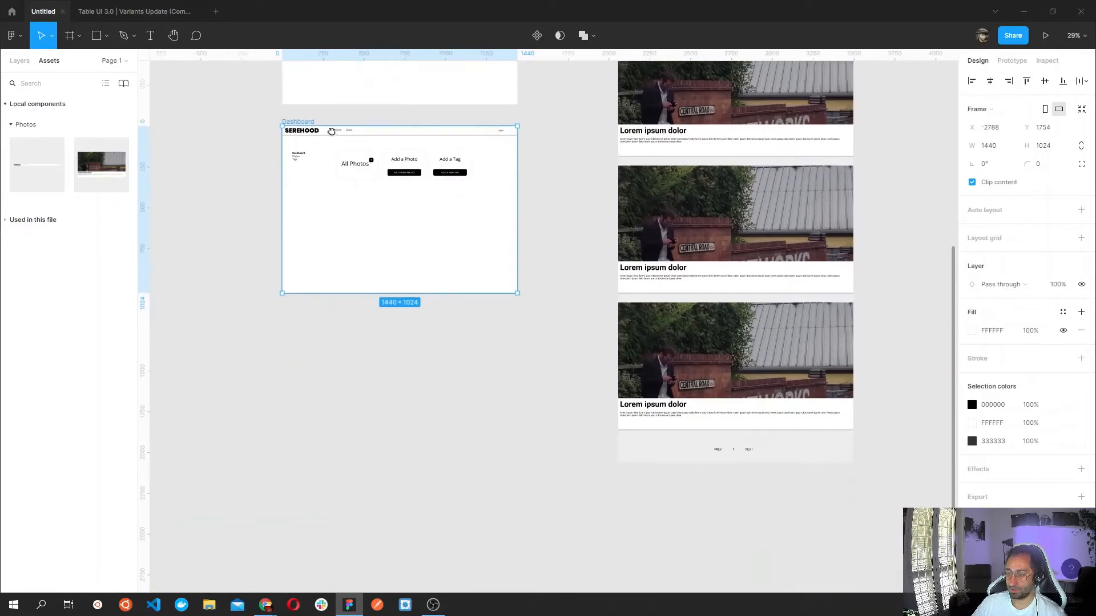
Rename the copied frame to "CRAETE PHOTO" and delete its All Photos, Add a Photo and Add a Tag cards.
{"action": "scroll", "coordinate": [326, 122], "scroll_direction": "up", "scroll_amount": 5}
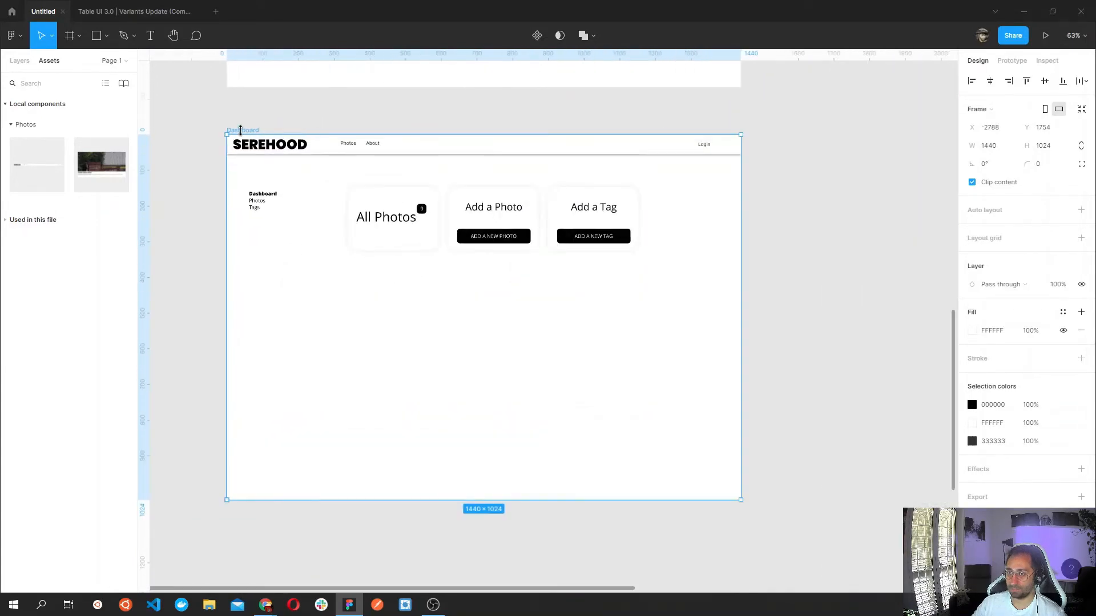
{"action": "double_click", "coordinate": [240, 132]}
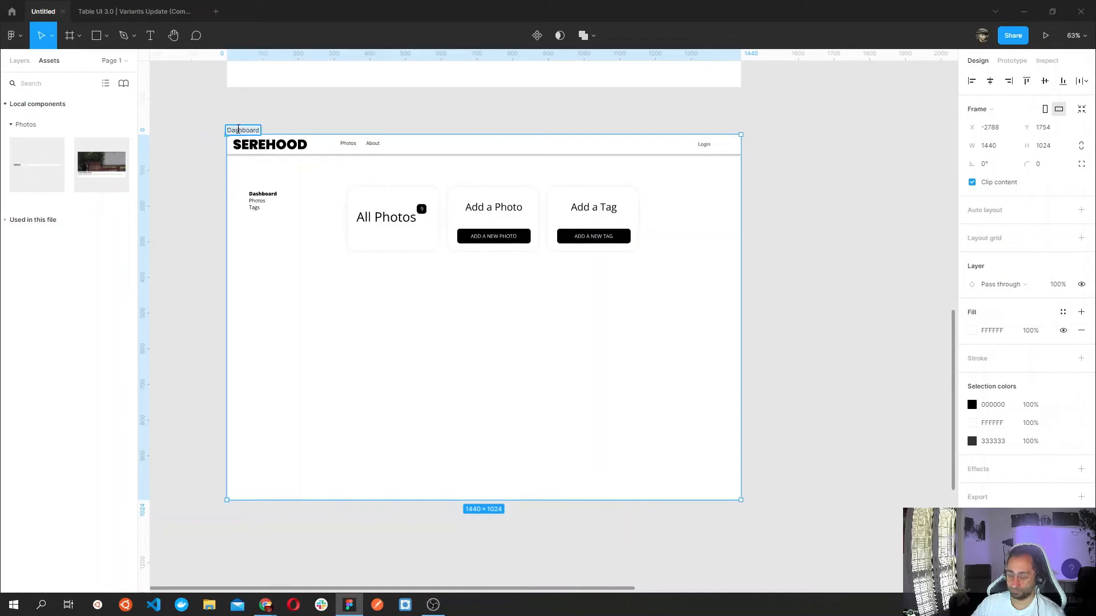
{"action": "type", "text": "CRAETE PHOTO"}
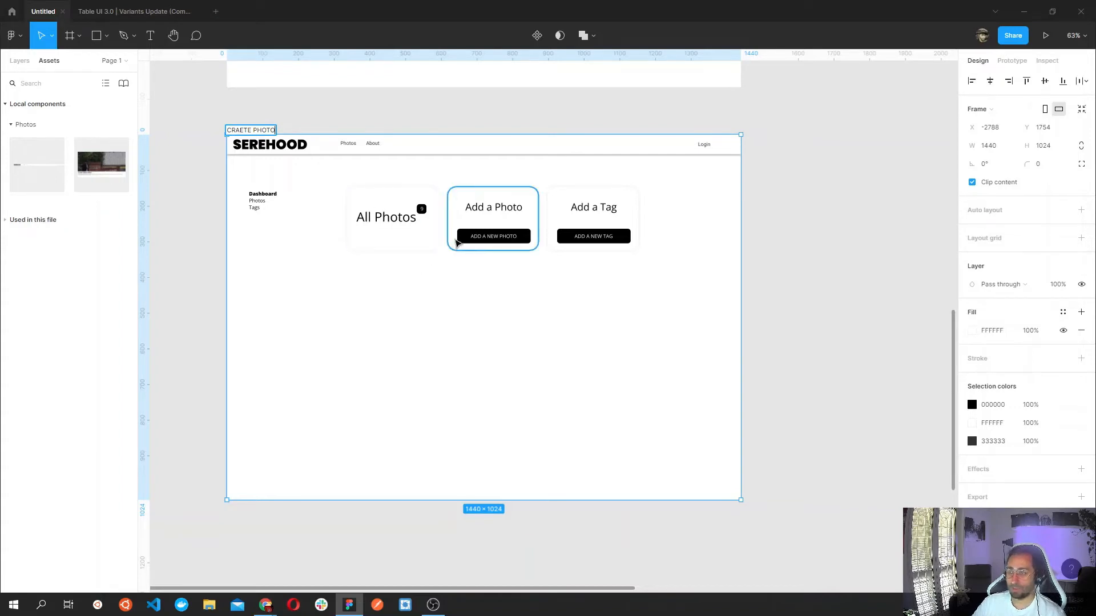
{"action": "left_click", "coordinate": [647, 311]}
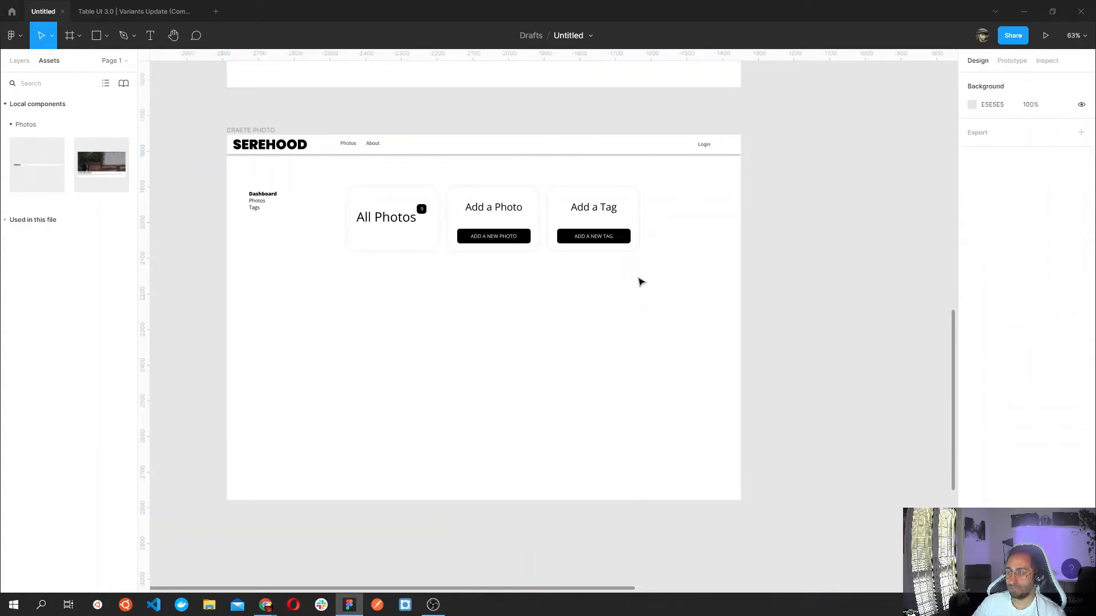
{"action": "left_click_drag", "start_coordinate": [640, 281], "coordinate": [392, 209]}
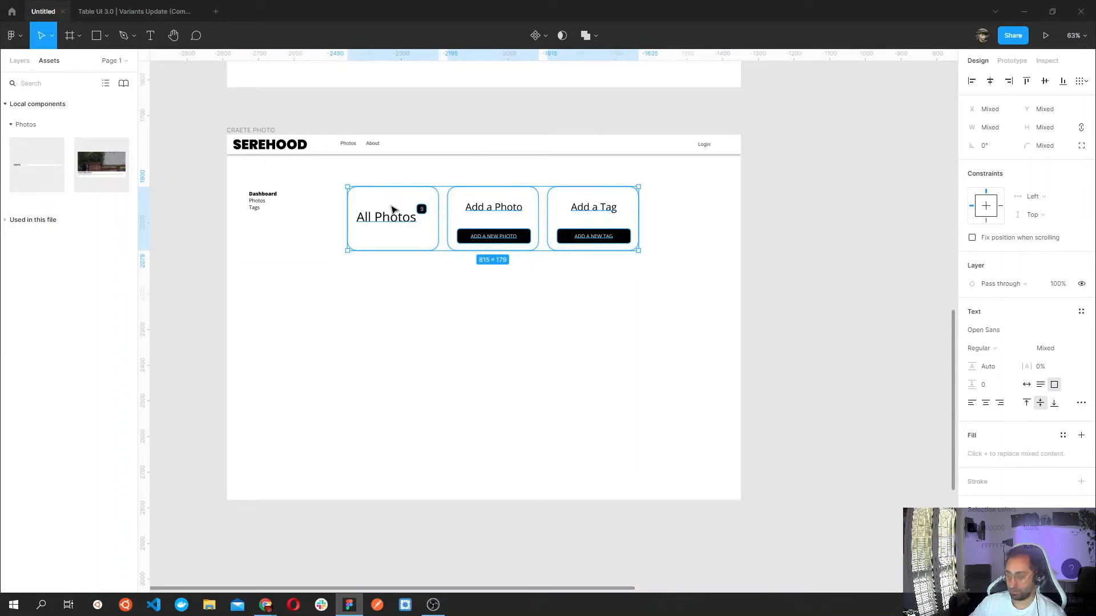
{"action": "key", "text": "Delete"}
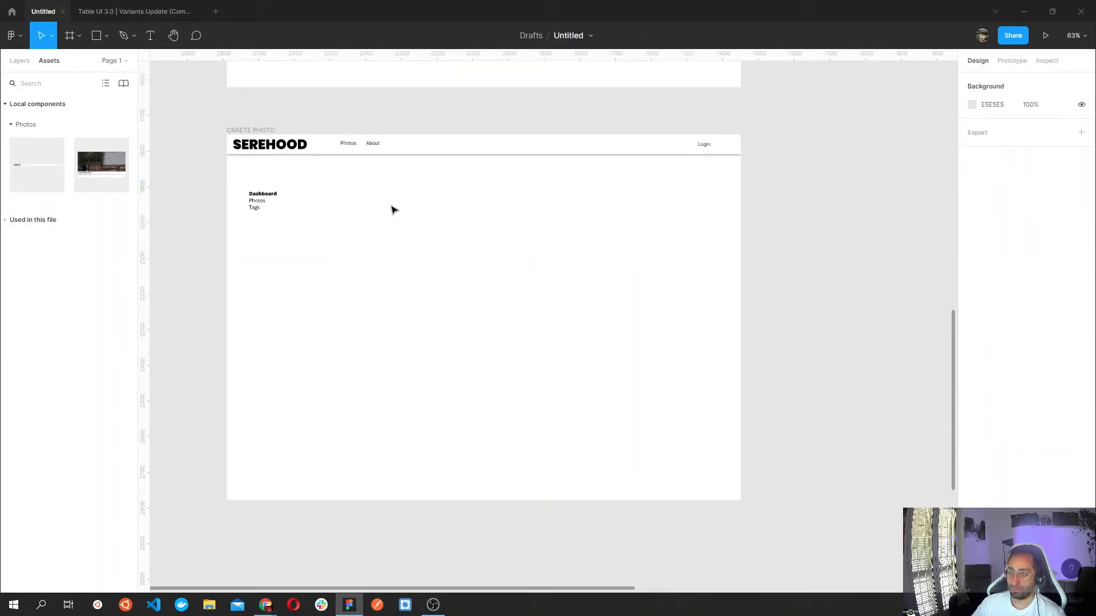
Draw a rectangle of about 713 × 64 beside the sidebar links at about X 377, Y 234 and fill it with white FFFFFF.
{"action": "left_click", "coordinate": [100, 36]}
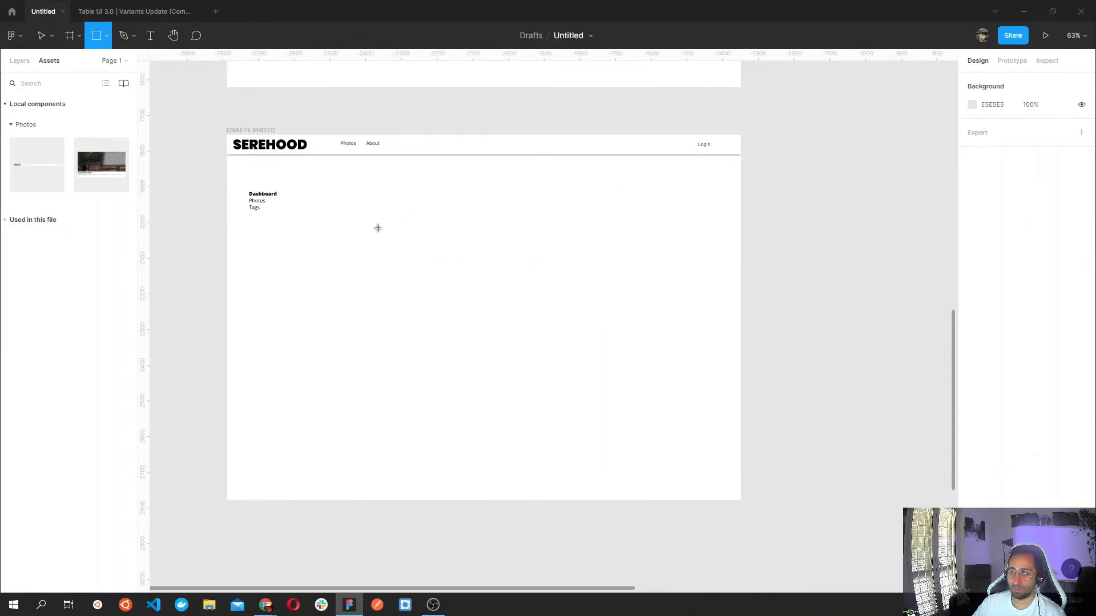
{"action": "mouse_move", "coordinate": [361, 218]}
{"action": "left_mouse_down"}
{"action": "mouse_move", "coordinate": [556, 258]}
{"action": "mouse_move", "coordinate": [615, 241]}
{"action": "left_mouse_up"}
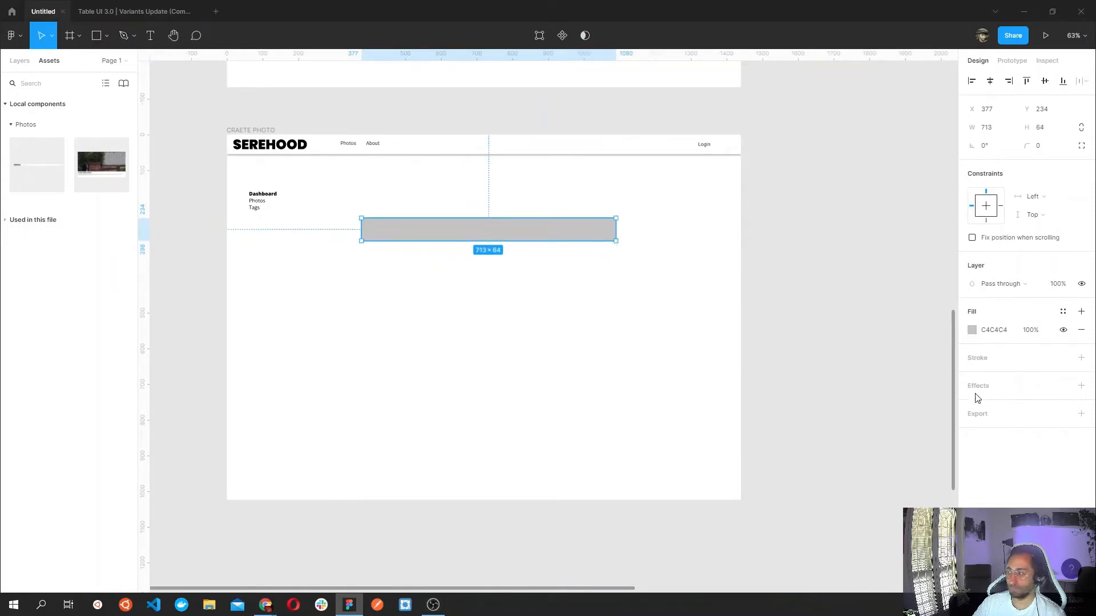
{"action": "left_click", "coordinate": [972, 331]}
{"action": "left_click_drag", "start_coordinate": [839, 341], "coordinate": [792, 306]}
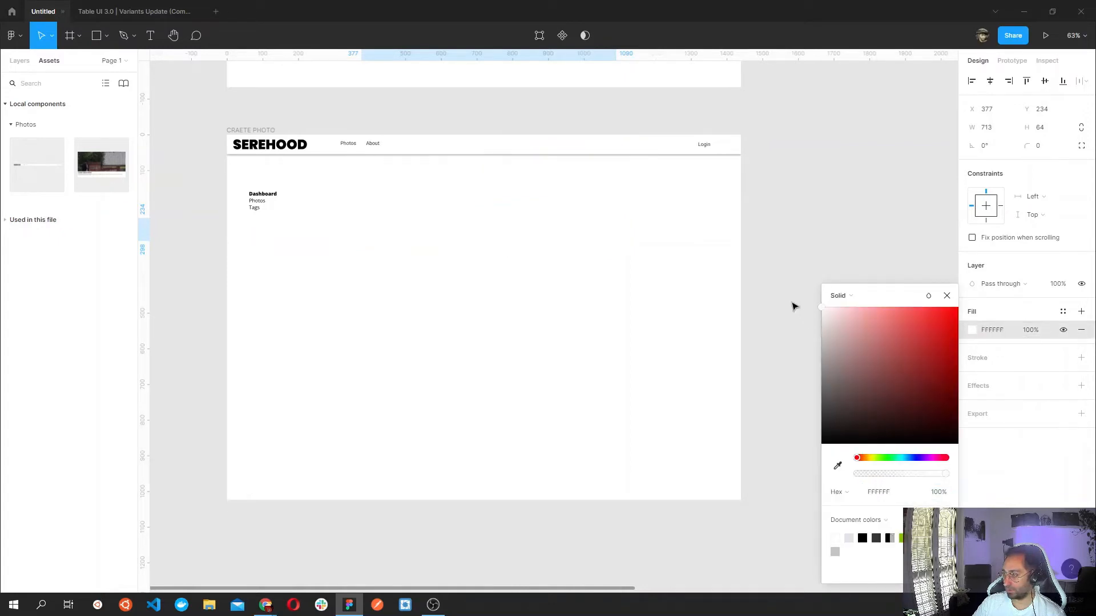
Add a black 1 px inside stroke to the rectangle and set its corner radius to 7.
{"action": "left_click", "coordinate": [997, 364]}
{"action": "left_click", "coordinate": [1081, 358]}
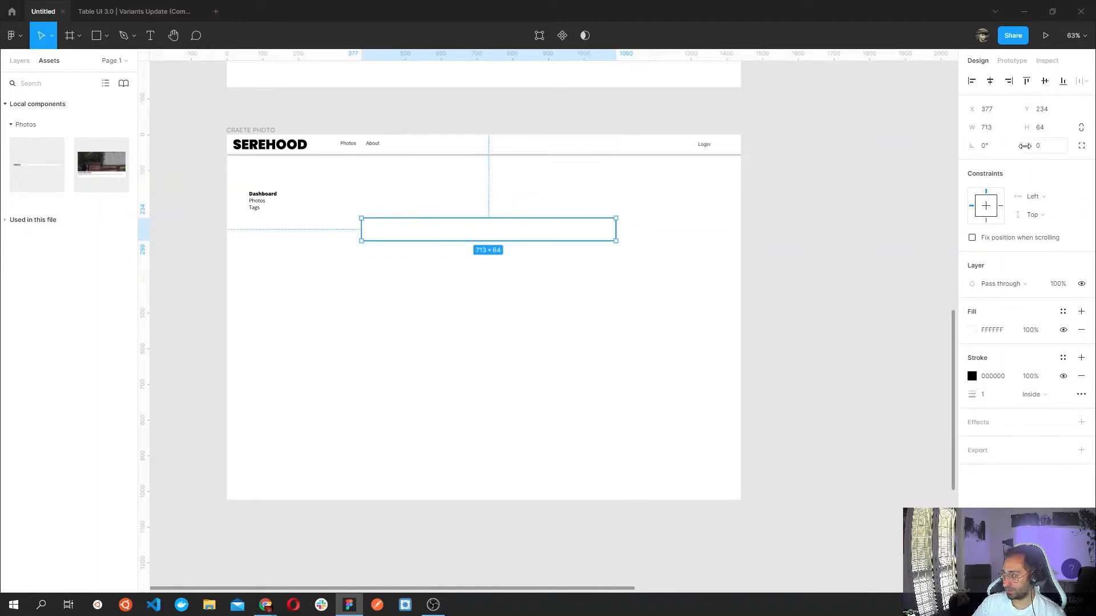
{"action": "mouse_move", "coordinate": [1027, 146]}
{"action": "left_mouse_down"}
{"action": "mouse_move", "coordinate": [1066, 146]}
{"action": "mouse_move", "coordinate": [16, 155]}
{"action": "left_mouse_up"}
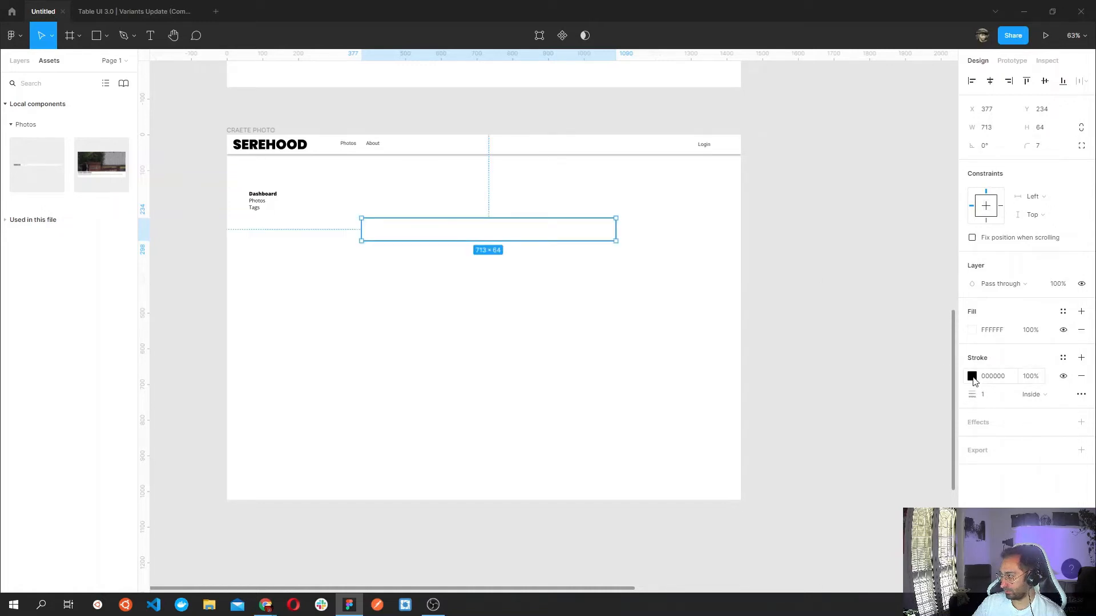
Set the rectangle's stroke colour to the light grey document colour DFE2E9.
{"action": "left_click", "coordinate": [972, 377]}
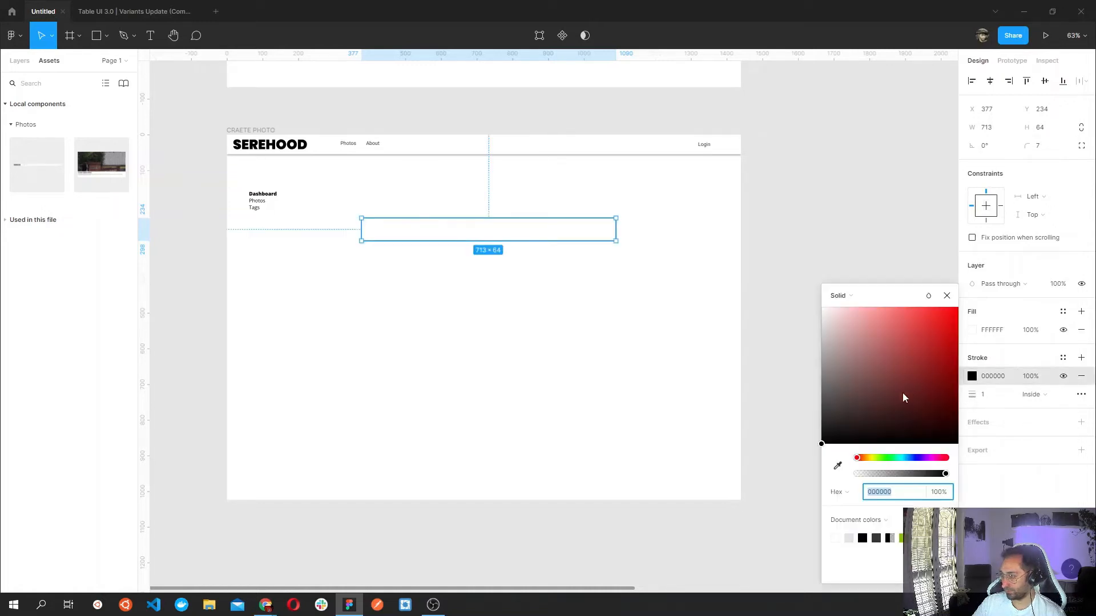
{"action": "left_click", "coordinate": [851, 537]}
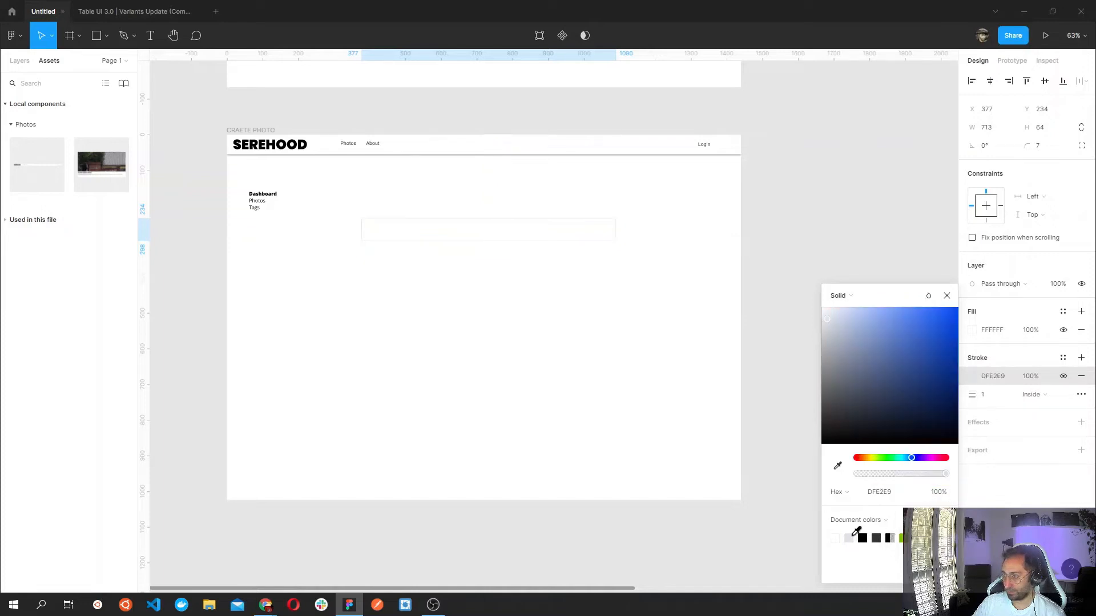
{"action": "scroll", "coordinate": [490, 260], "scroll_direction": "up", "scroll_amount": 5}
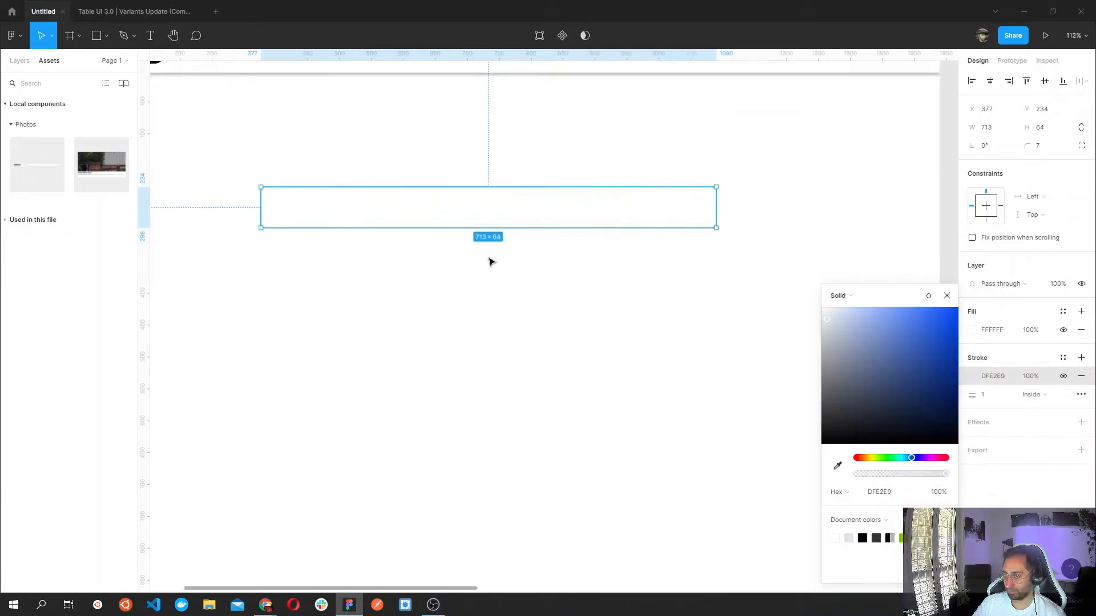
{"action": "scroll", "coordinate": [490, 262], "scroll_direction": "down", "scroll_amount": 3}
{"action": "left_click", "coordinate": [567, 298]}
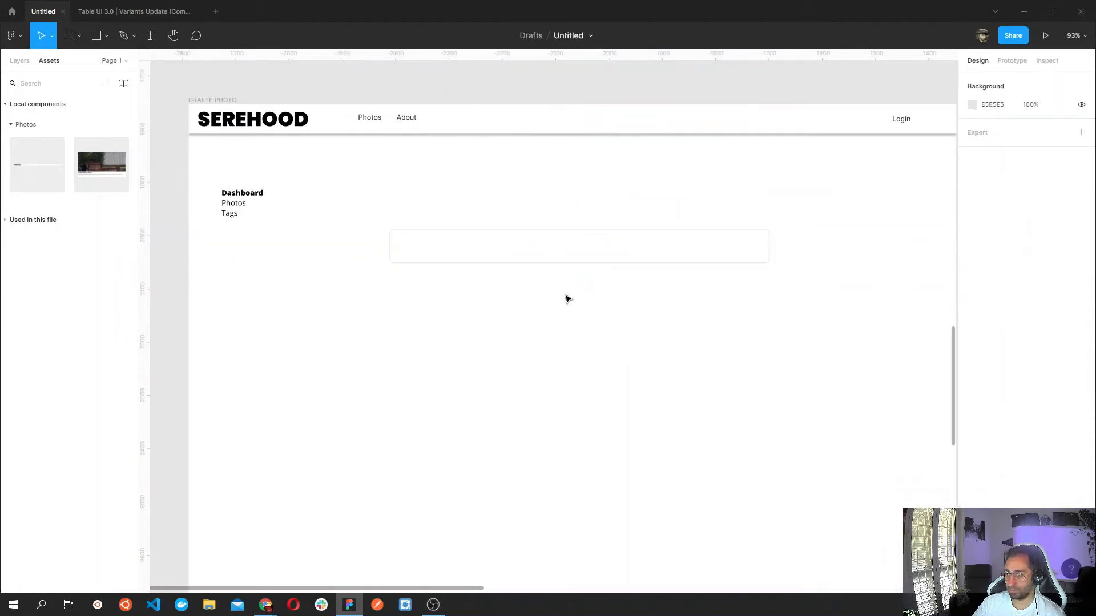
Set the rectangle's stroke colour to the grey-blue C3CBDD.
{"action": "left_click", "coordinate": [732, 262]}
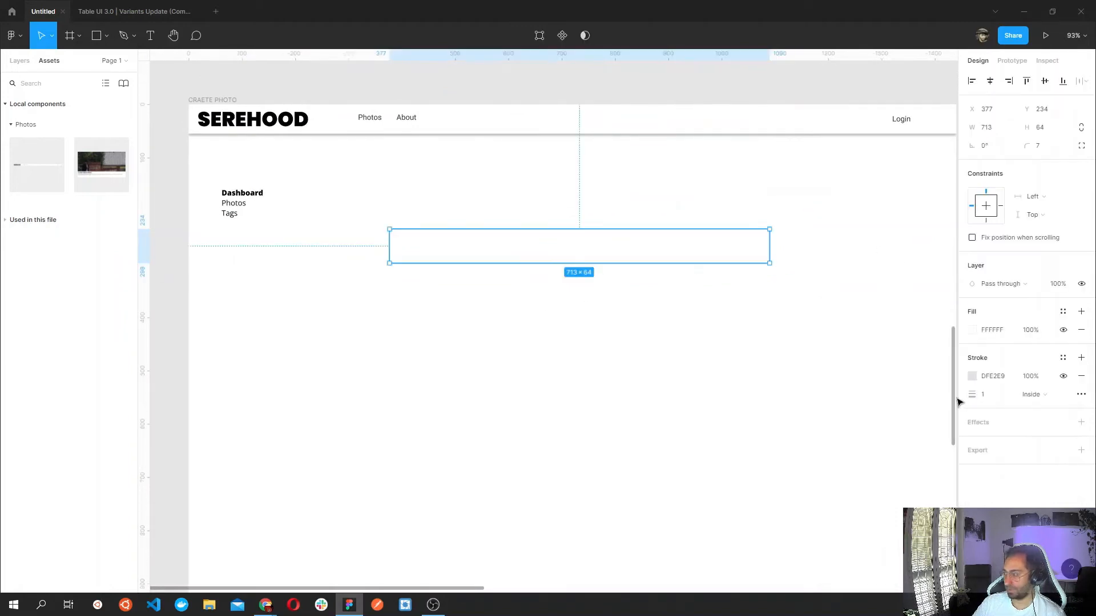
{"action": "left_click", "coordinate": [971, 377]}
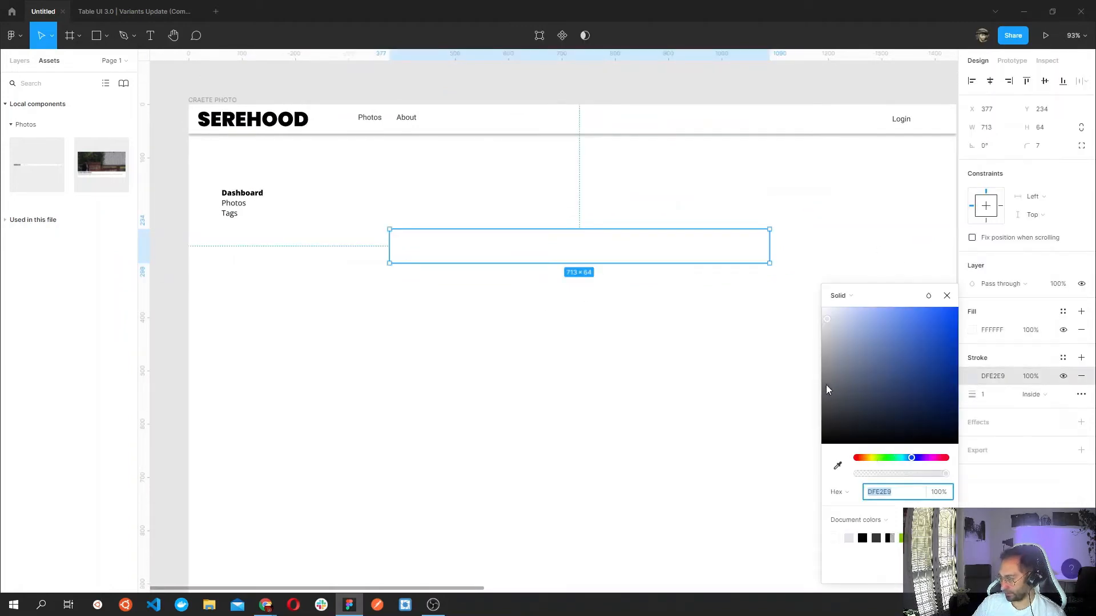
{"action": "left_click_drag", "start_coordinate": [832, 318], "coordinate": [837, 329]}
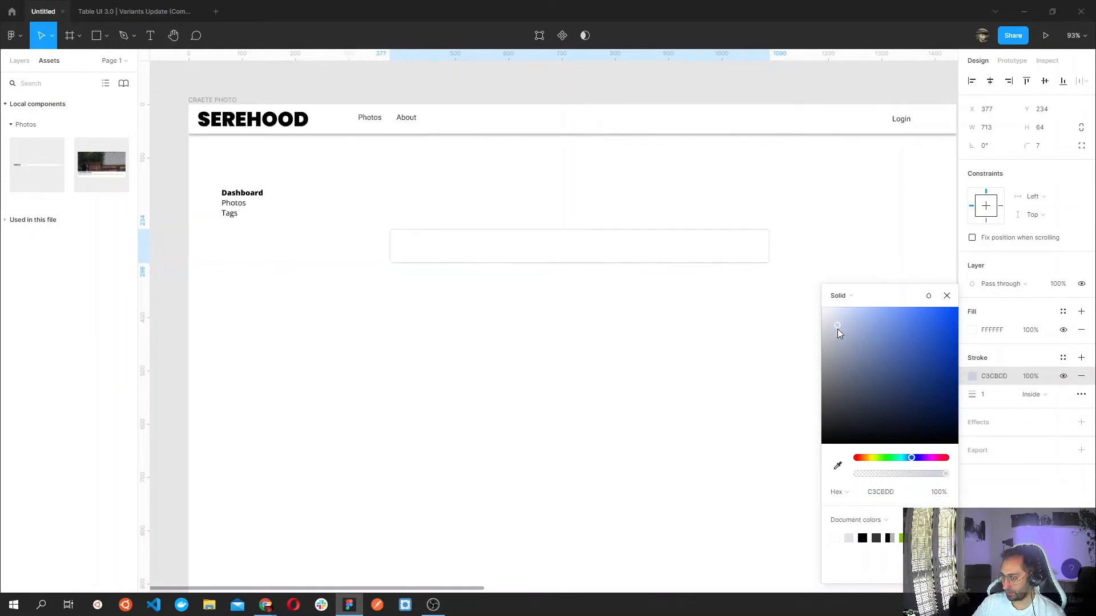
{"action": "left_click", "coordinate": [573, 329]}
Duplicate the rounded input rectangle twice and stack the copies evenly below it at Y 321 and Y 408.
{"action": "left_click", "coordinate": [507, 261]}
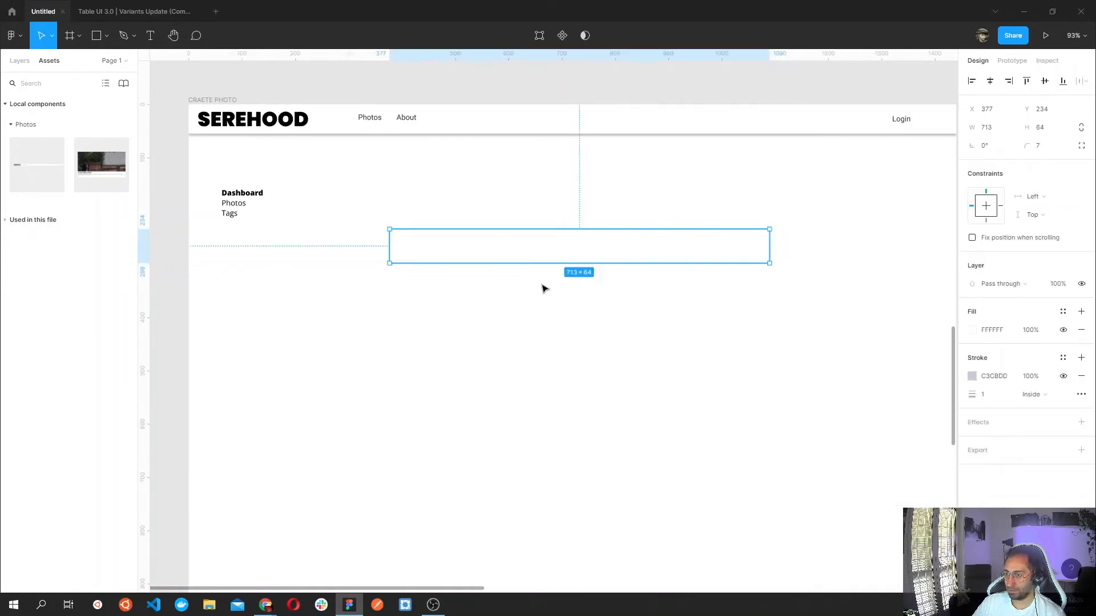
{"action": "key", "text": "ctrl+v"}
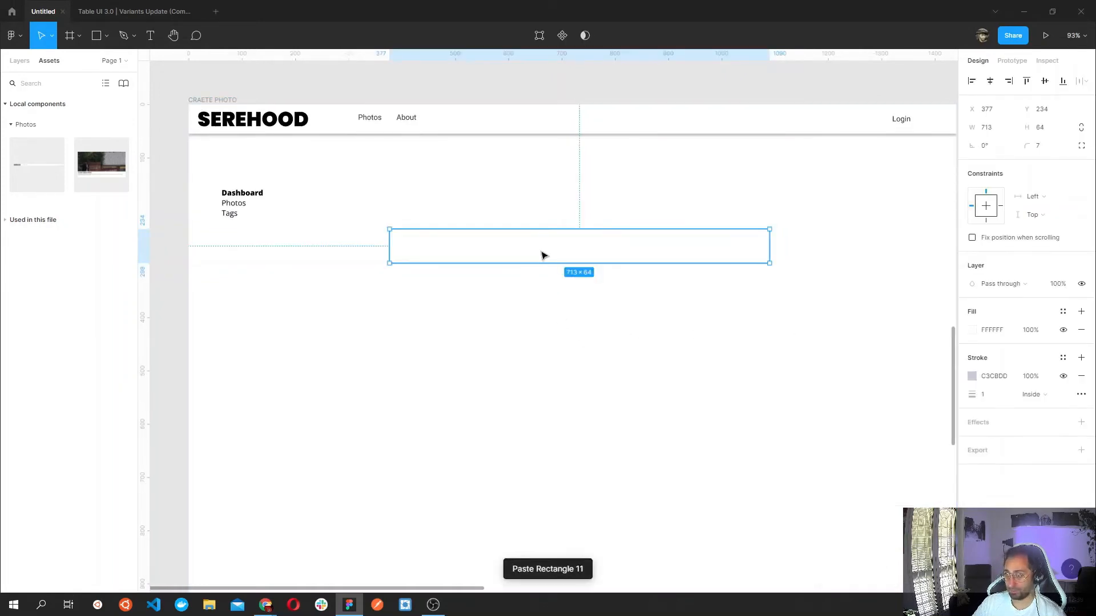
{"action": "left_click_drag", "start_coordinate": [542, 255], "coordinate": [540, 291]}
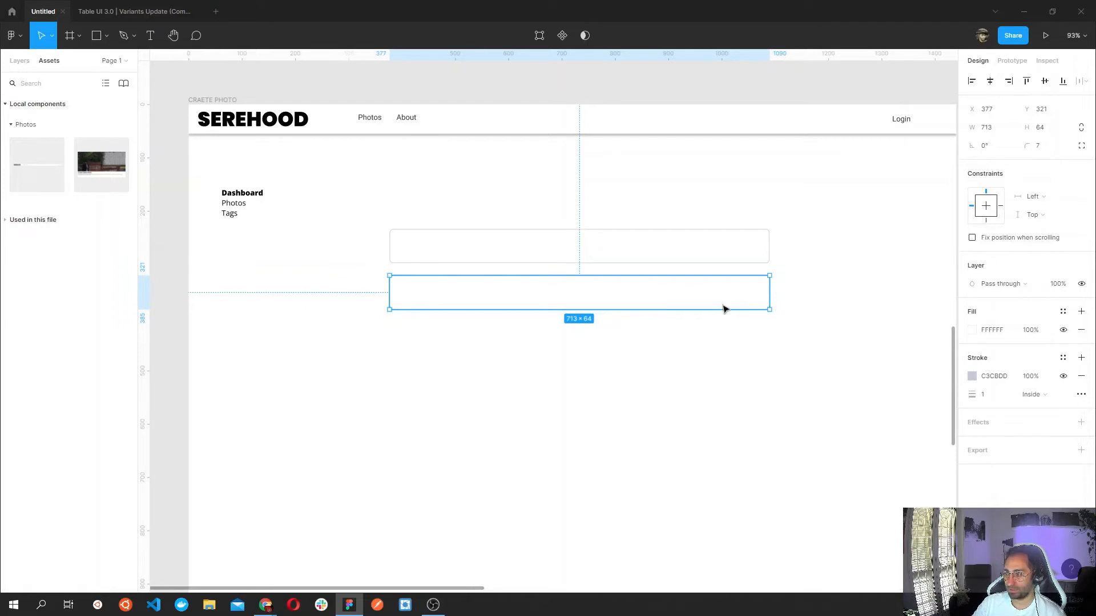
{"action": "key", "text": "ctrl+v"}
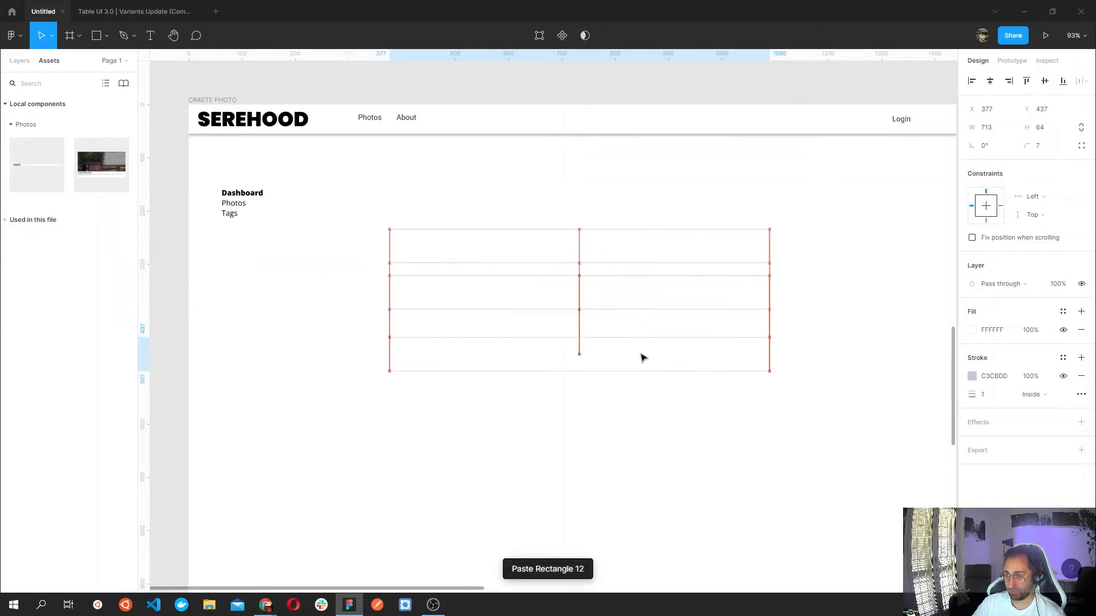
{"action": "left_click_drag", "start_coordinate": [643, 349], "coordinate": [639, 352]}
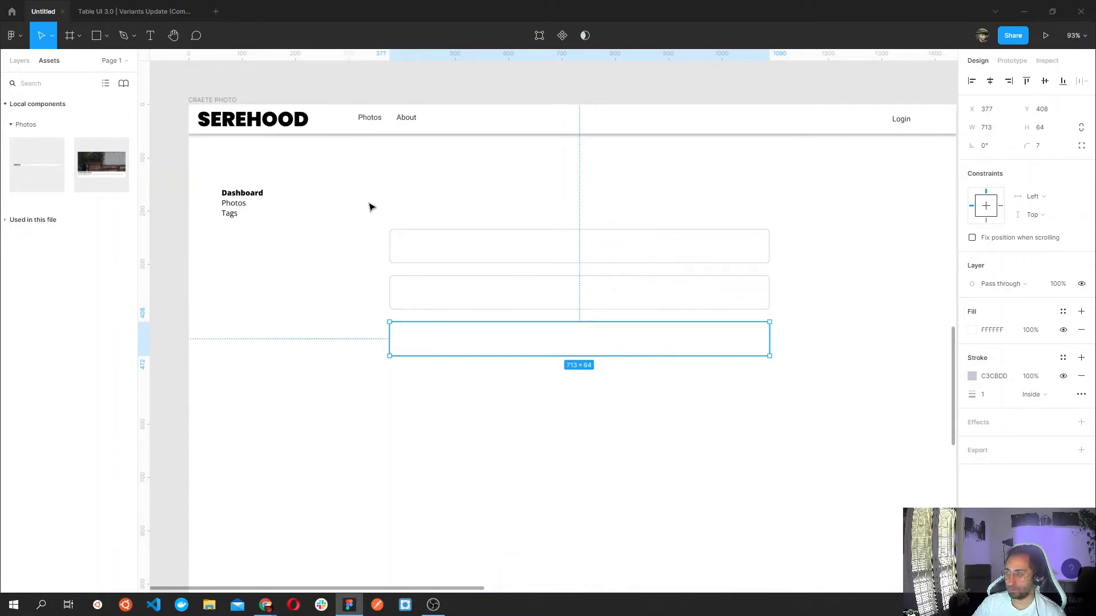
Copy the ADD A NEW PHOTO button with its label from the Add a Photo card on the Dashboard page.
{"action": "scroll", "coordinate": [344, 384], "scroll_direction": "down", "scroll_amount": 3}
{"action": "scroll", "coordinate": [409, 415], "scroll_direction": "down", "scroll_amount": 3}
{"action": "left_click_drag", "start_coordinate": [478, 431], "coordinate": [436, 549]}
{"action": "left_click_drag", "start_coordinate": [423, 246], "coordinate": [440, 488]}
{"action": "scroll", "coordinate": [426, 214], "scroll_direction": "up", "scroll_amount": 2}
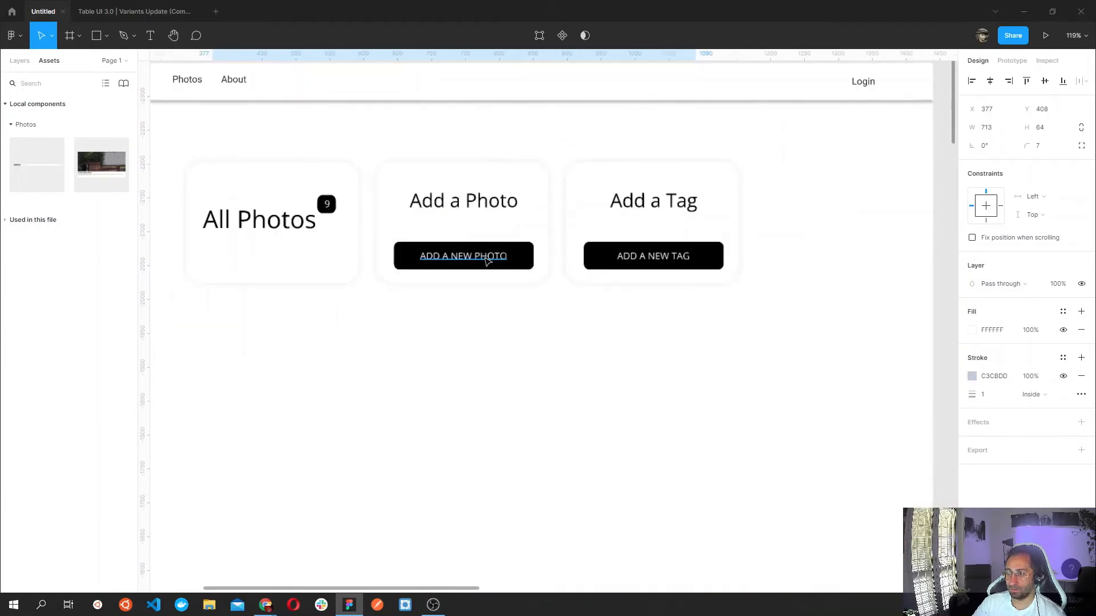
{"action": "left_click", "coordinate": [456, 254]}
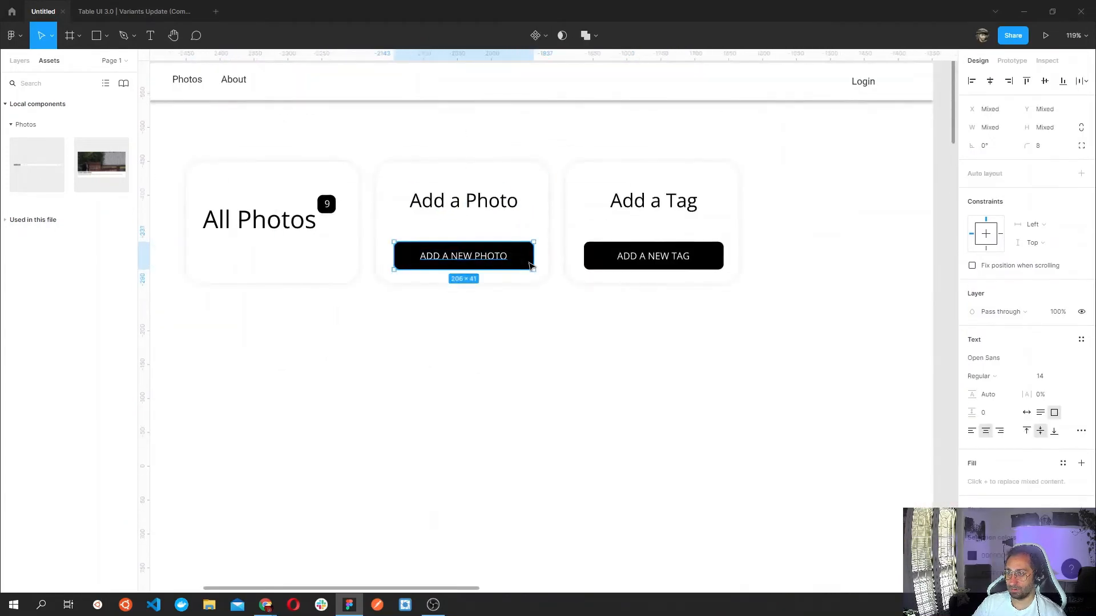
Paste the copied button into the create-photo page and place it below the third field, flush with the fields' left edge.
{"action": "scroll", "coordinate": [508, 436], "scroll_direction": "down", "scroll_amount": 10}
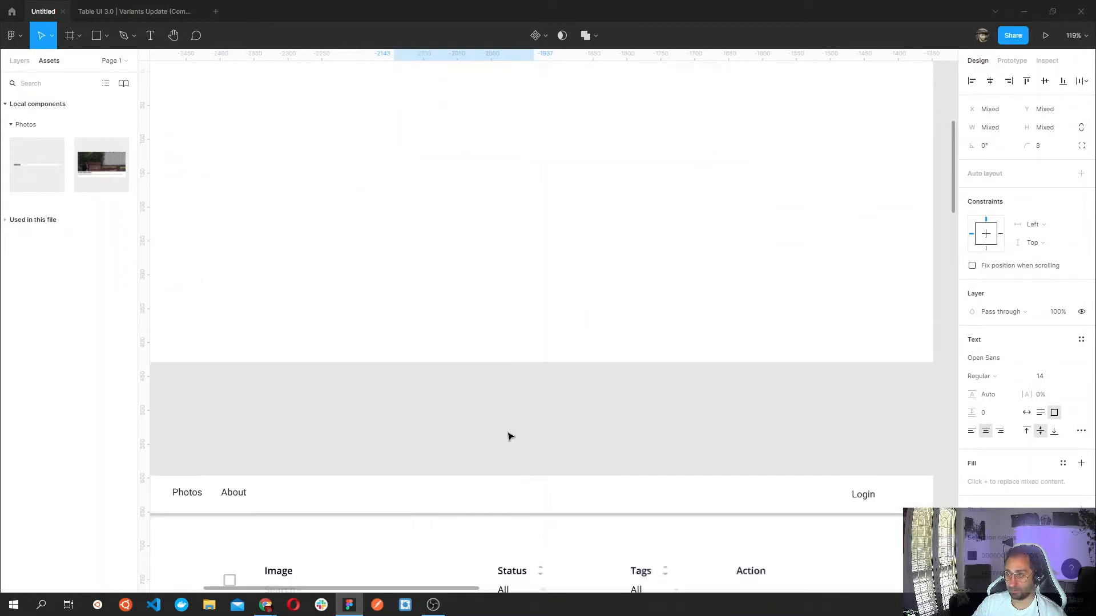
{"action": "scroll", "coordinate": [508, 434], "scroll_direction": "down", "scroll_amount": 10}
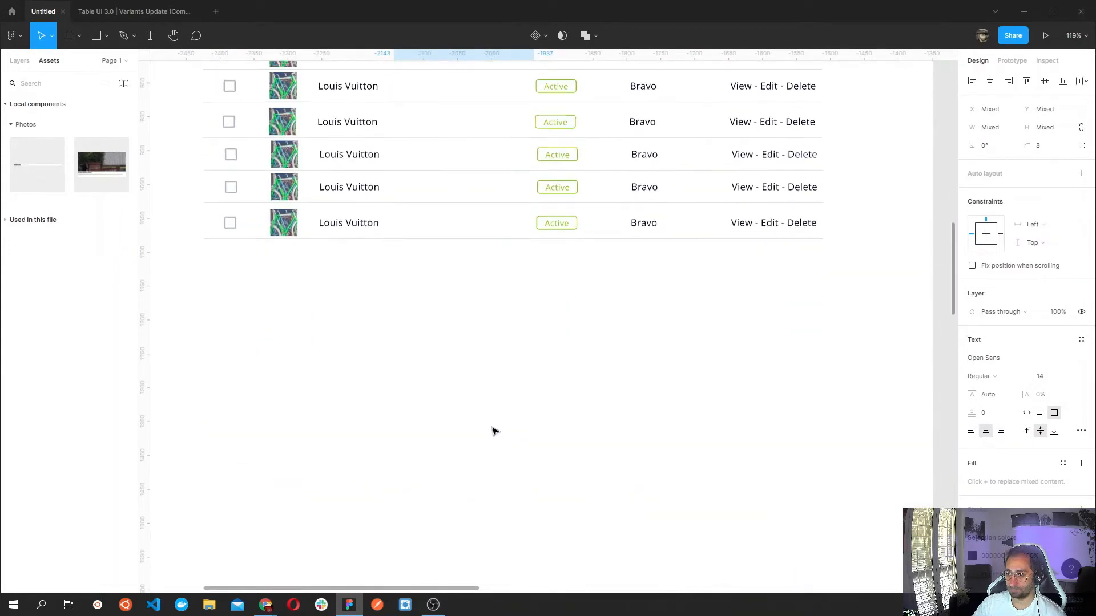
{"action": "scroll", "coordinate": [491, 431], "scroll_direction": "down", "scroll_amount": 3}
{"action": "scroll", "coordinate": [492, 431], "scroll_direction": "down", "scroll_amount": 5}
{"action": "scroll", "coordinate": [482, 171], "scroll_direction": "down", "scroll_amount": 5}
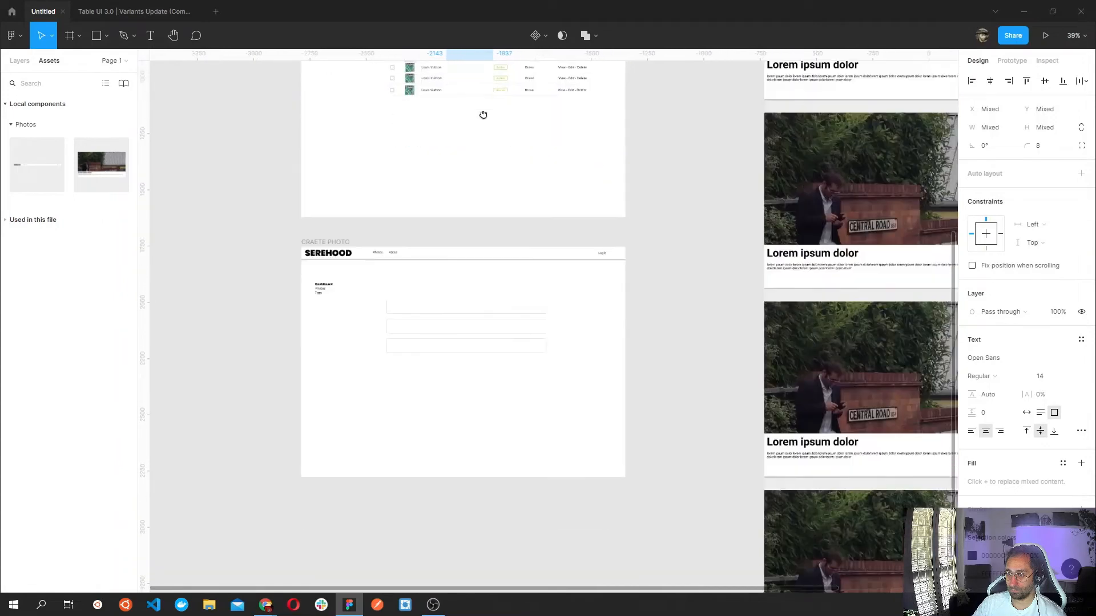
{"action": "scroll", "coordinate": [448, 286], "scroll_direction": "up", "scroll_amount": 3}
{"action": "left_click", "coordinate": [377, 422]}
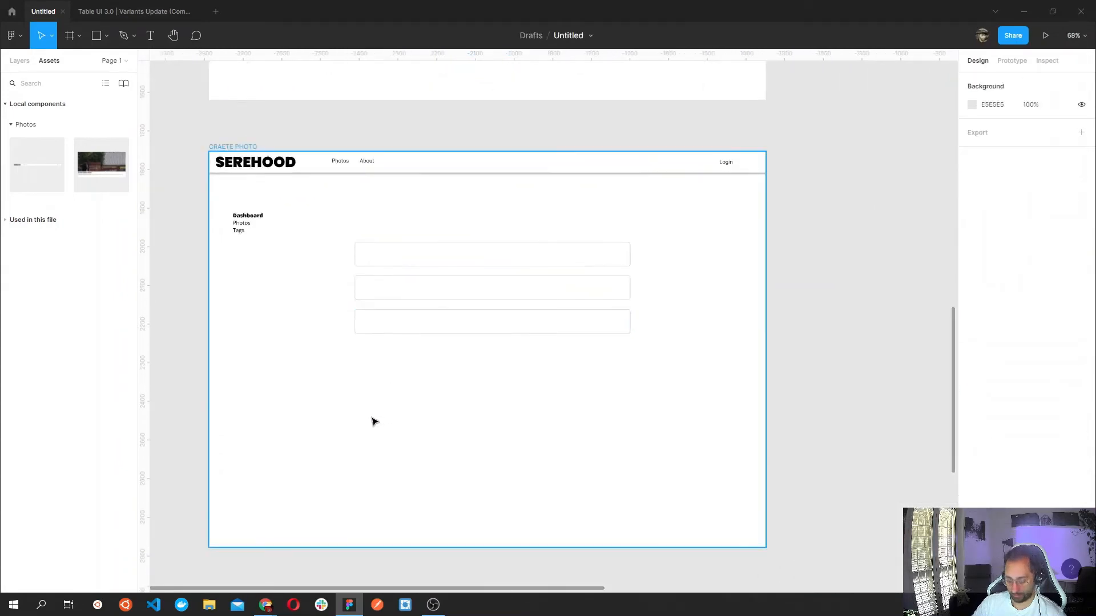
{"action": "key", "text": "ctrl+v"}
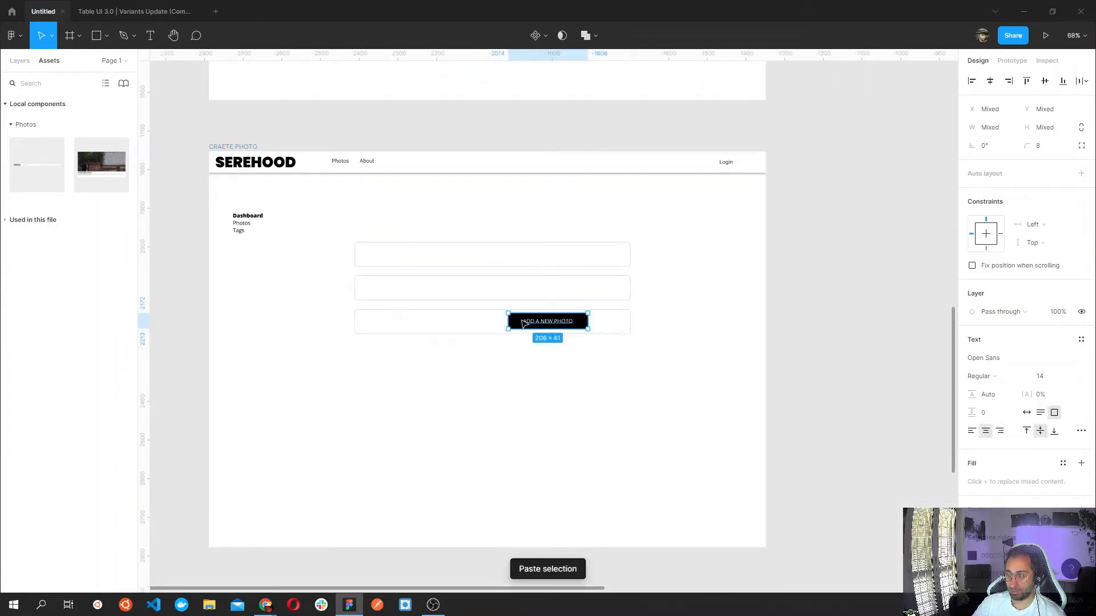
{"action": "left_click_drag", "start_coordinate": [517, 330], "coordinate": [366, 369]}
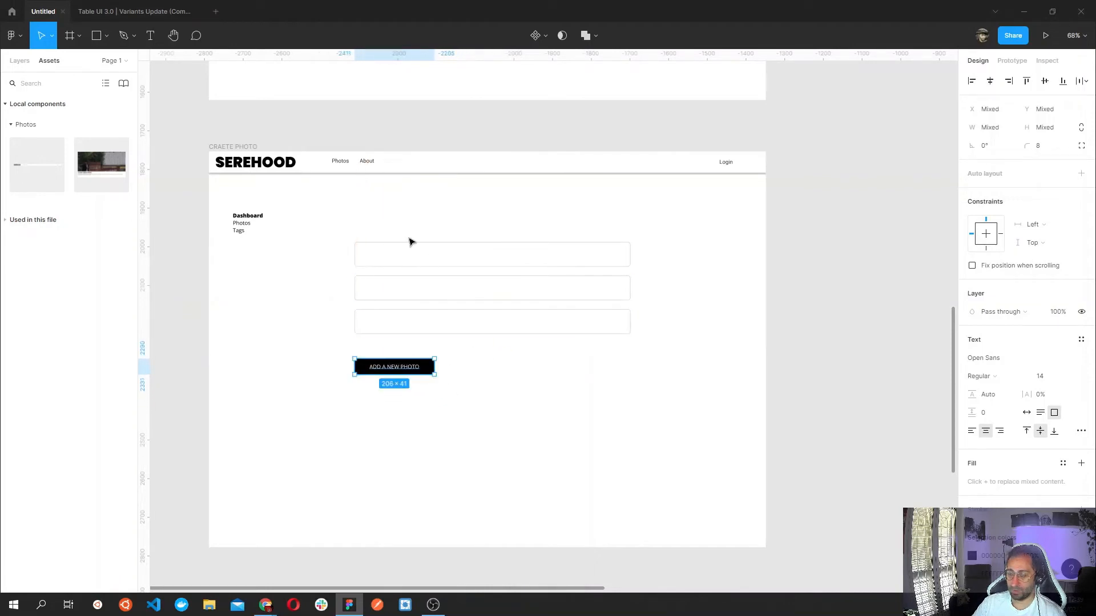
Add a left-aligned text box about 621 × 29 reading "Lorem ipsum dolor" inside the first field.
{"action": "scroll", "coordinate": [408, 242], "scroll_direction": "up", "scroll_amount": 5}
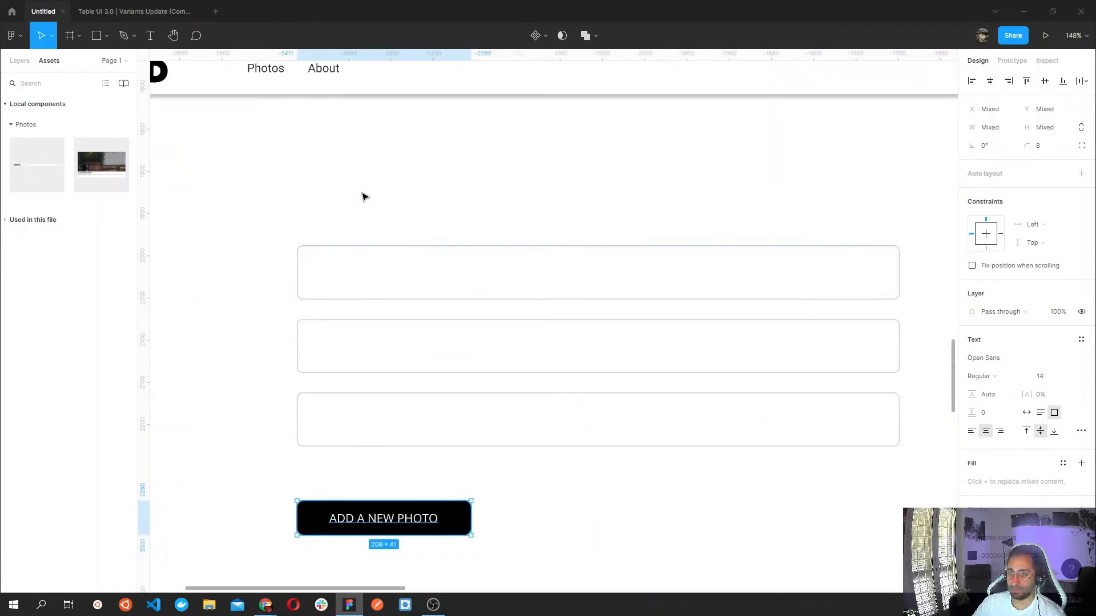
{"action": "left_click", "coordinate": [150, 36]}
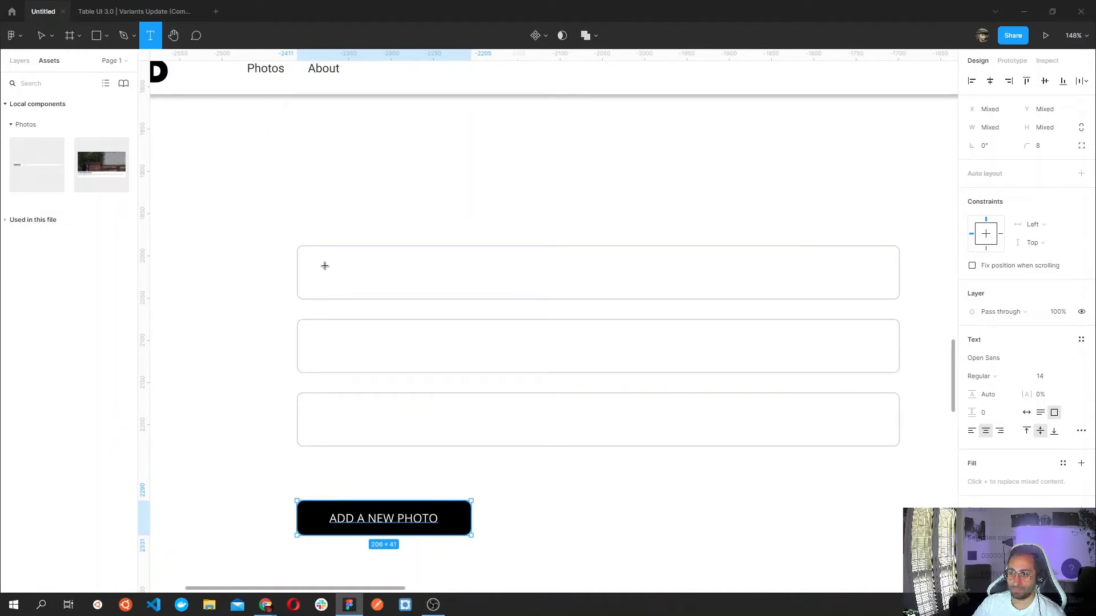
{"action": "left_click_drag", "start_coordinate": [325, 261], "coordinate": [850, 286]}
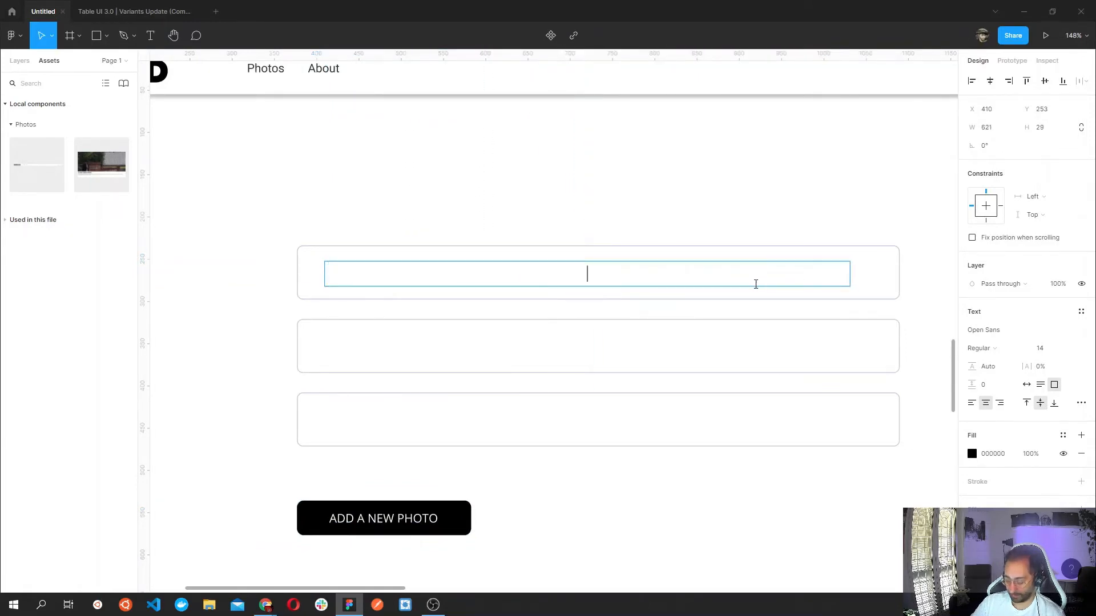
{"action": "type", "text": "TY"}
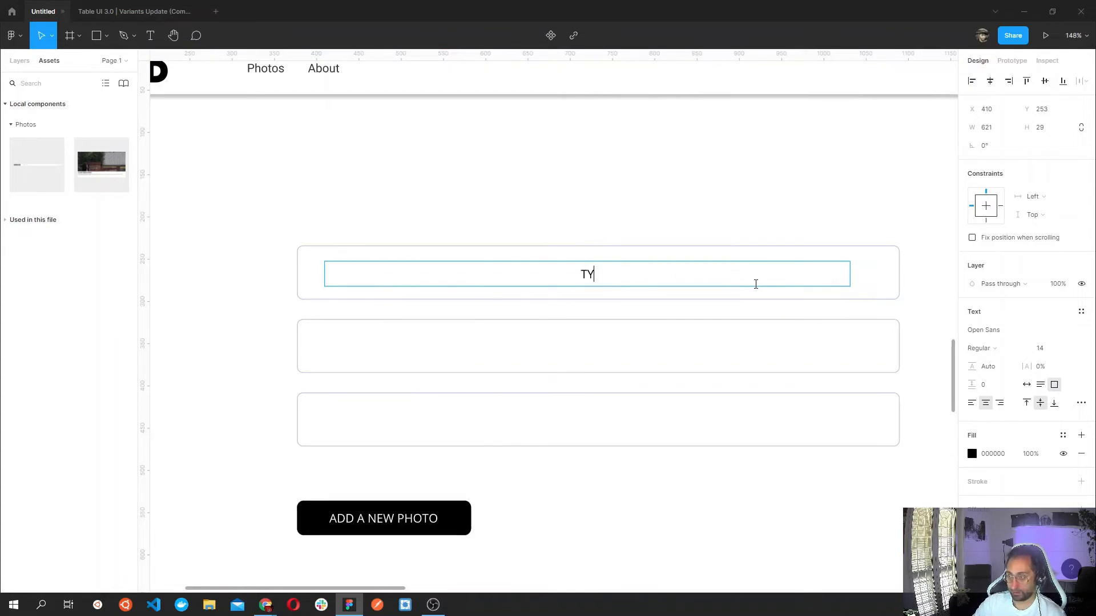
{"action": "type", "text": "Lorem ipsum dolor"}
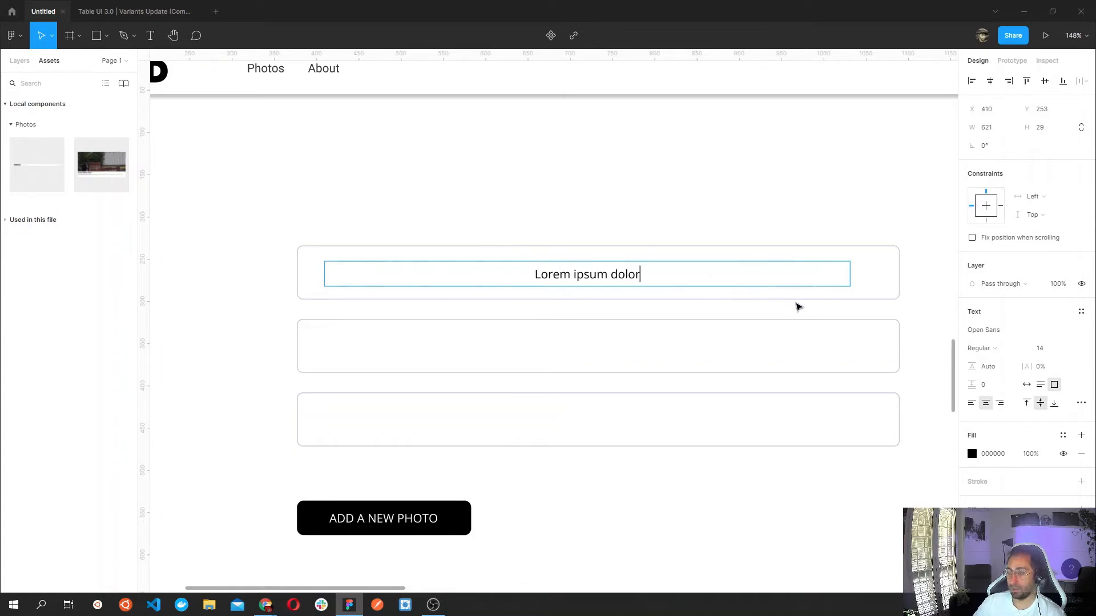
{"action": "left_click", "coordinate": [1027, 403]}
{"action": "left_click", "coordinate": [1039, 405]}
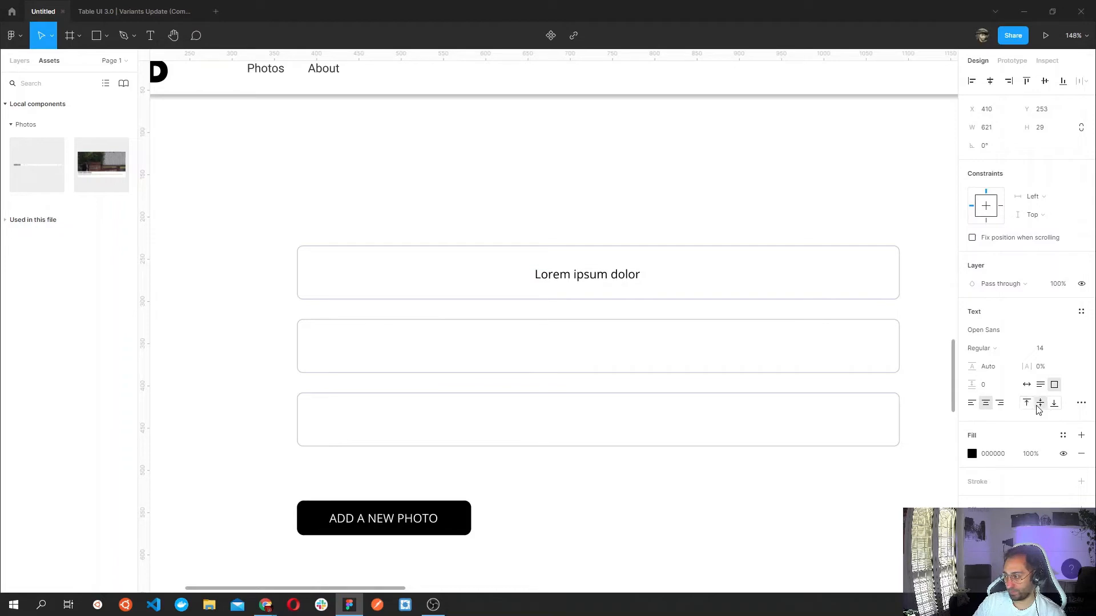
{"action": "left_click", "coordinate": [971, 405]}
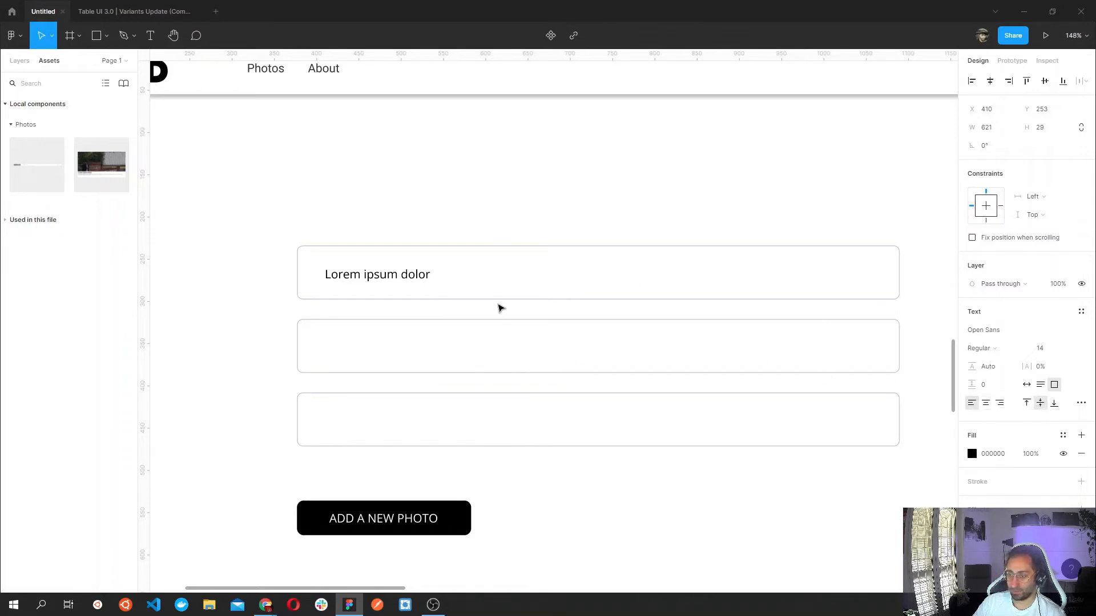
Set the first field's placeholder text colour to the dark grey document colour 333333.
{"action": "double_click", "coordinate": [390, 278]}
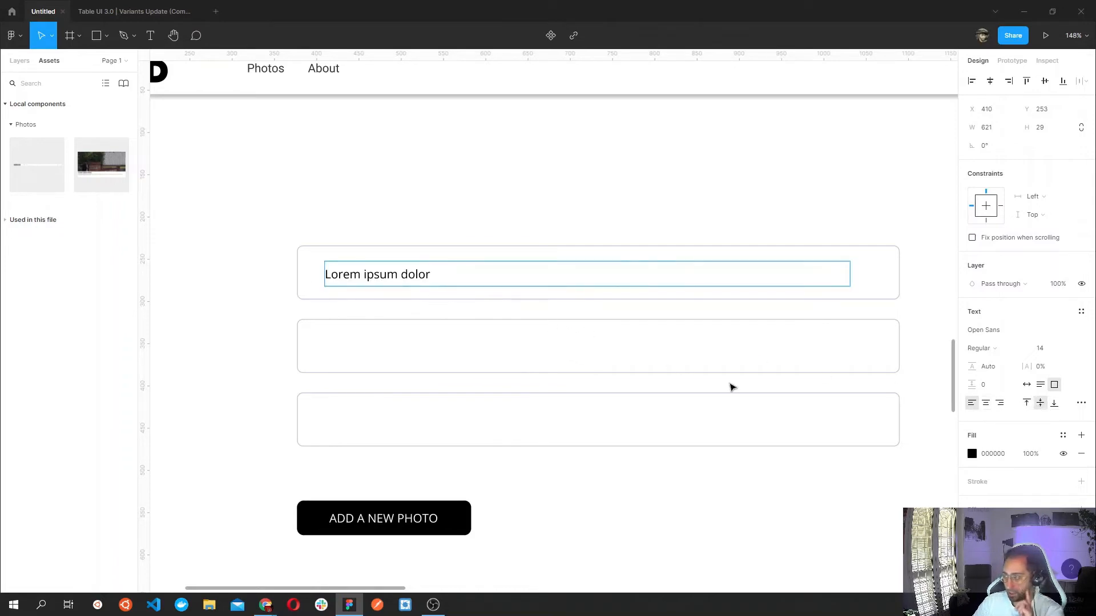
{"action": "left_click", "coordinate": [972, 454]}
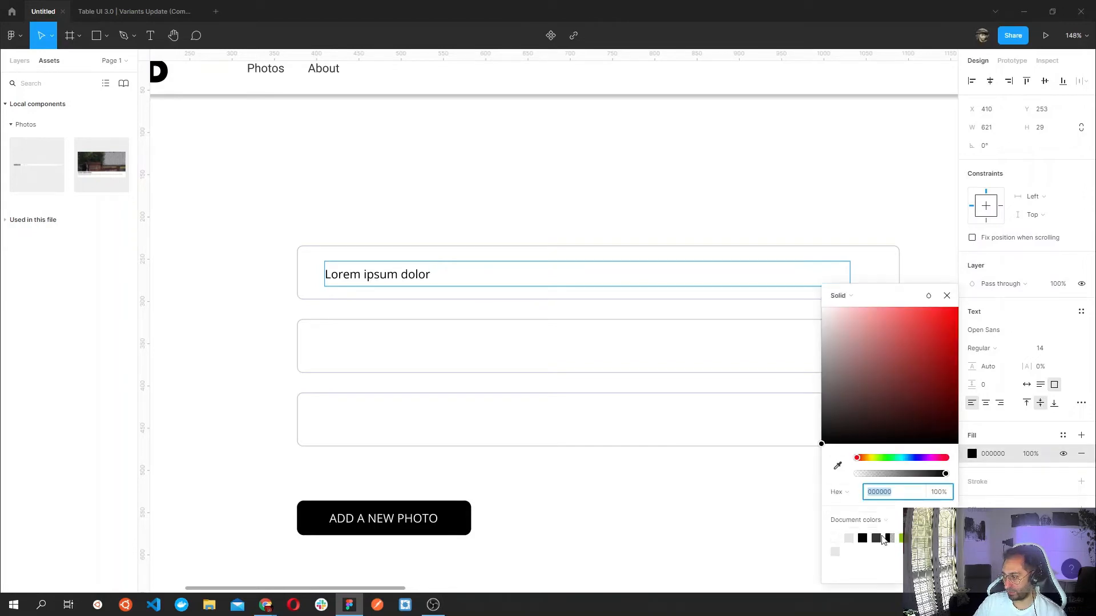
{"action": "left_click", "coordinate": [883, 539]}
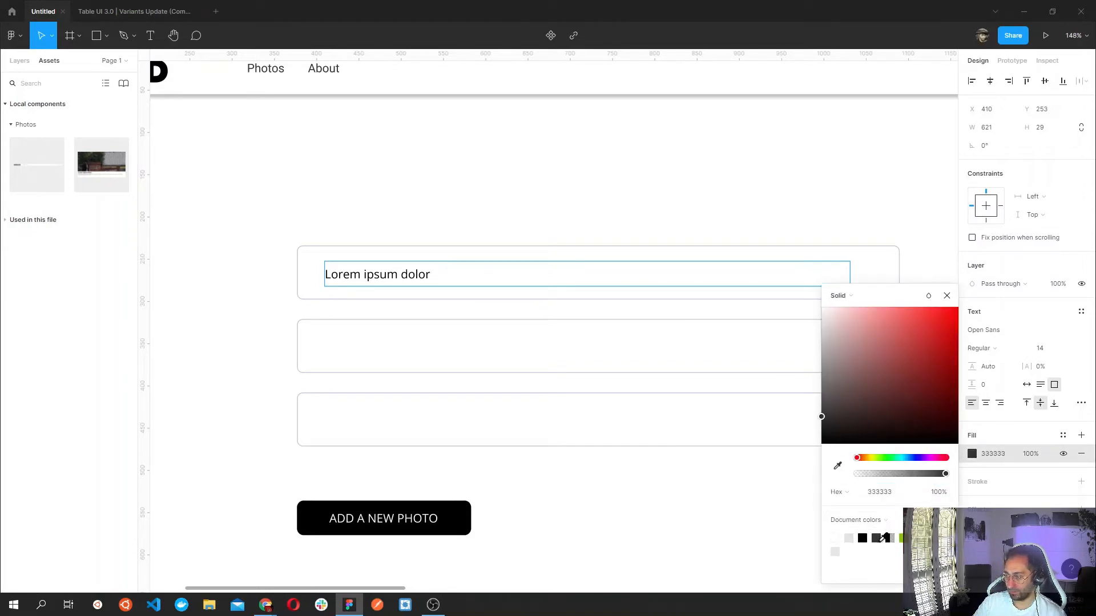
{"action": "double_click", "coordinate": [417, 283]}
{"action": "key", "text": "ctrl+a"}
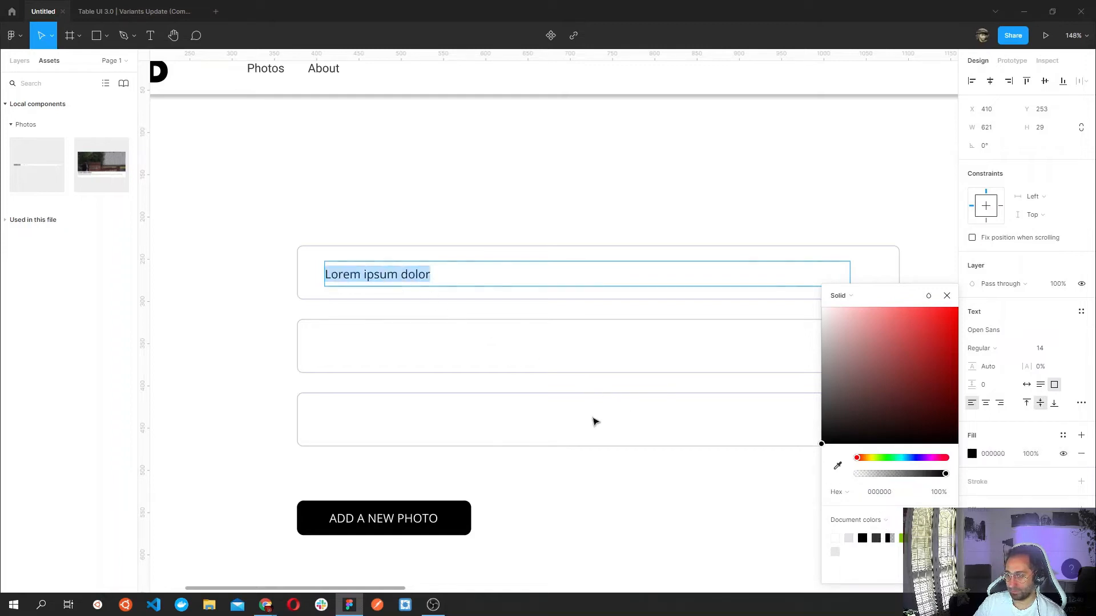
{"action": "left_click", "coordinate": [882, 537]}
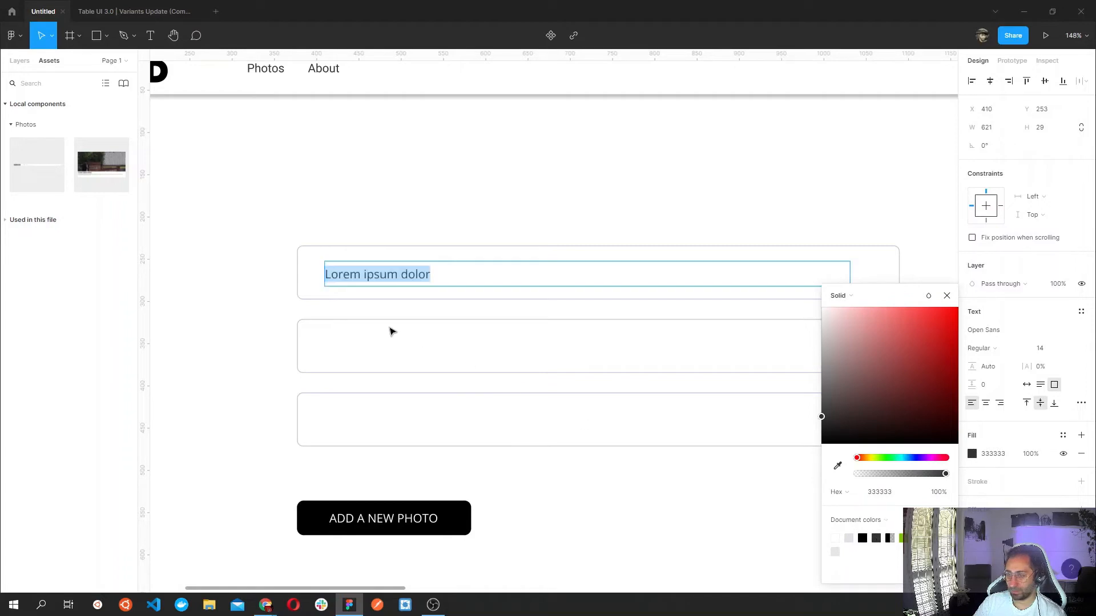
{"action": "key", "text": "Escape"}
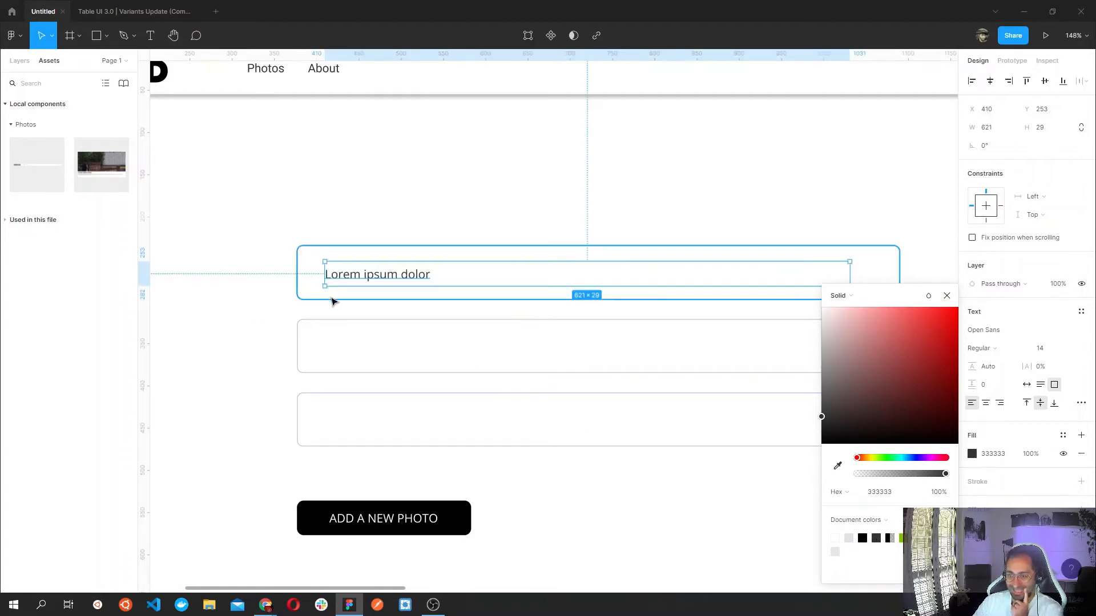
{"action": "left_click", "coordinate": [272, 261]}
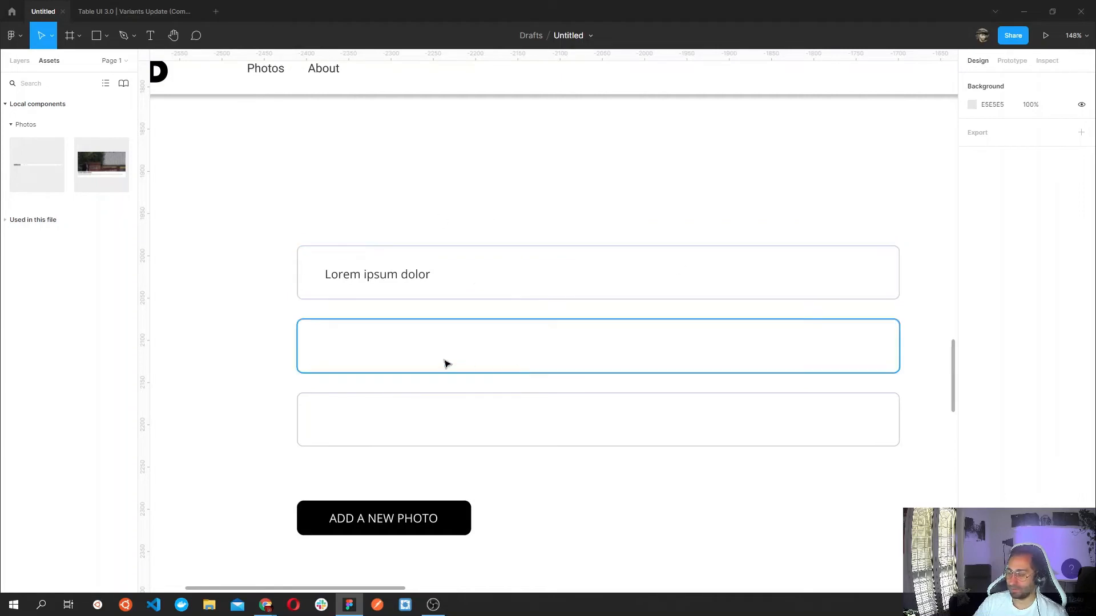
Draw a rectangle about 223 × 62 over the left end of the third field.
{"action": "left_click", "coordinate": [336, 288], "text": "ctrl"}
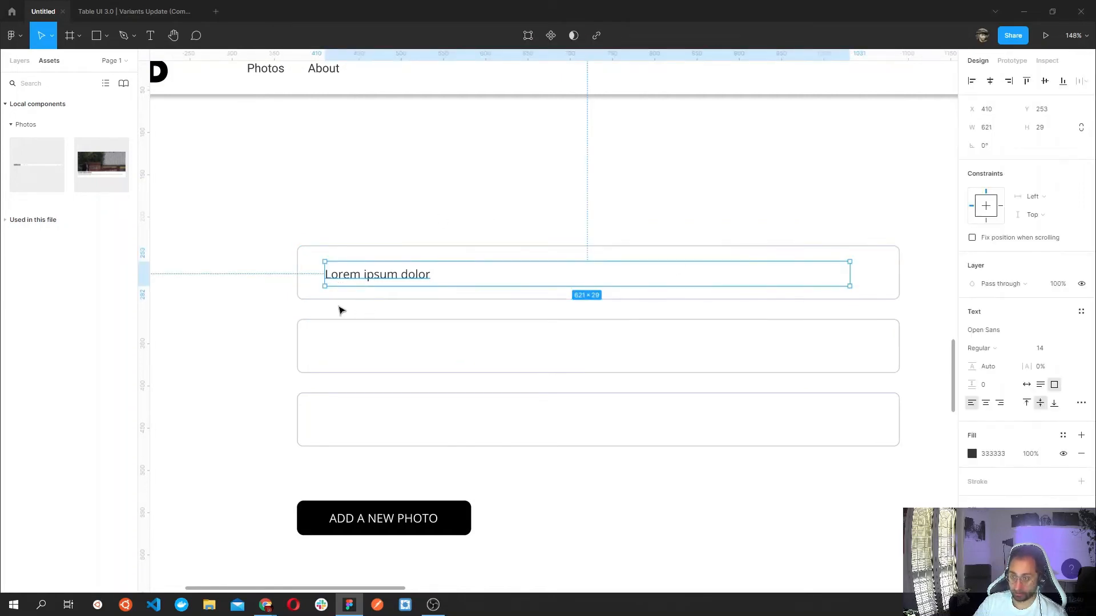
{"action": "left_click", "coordinate": [339, 312]}
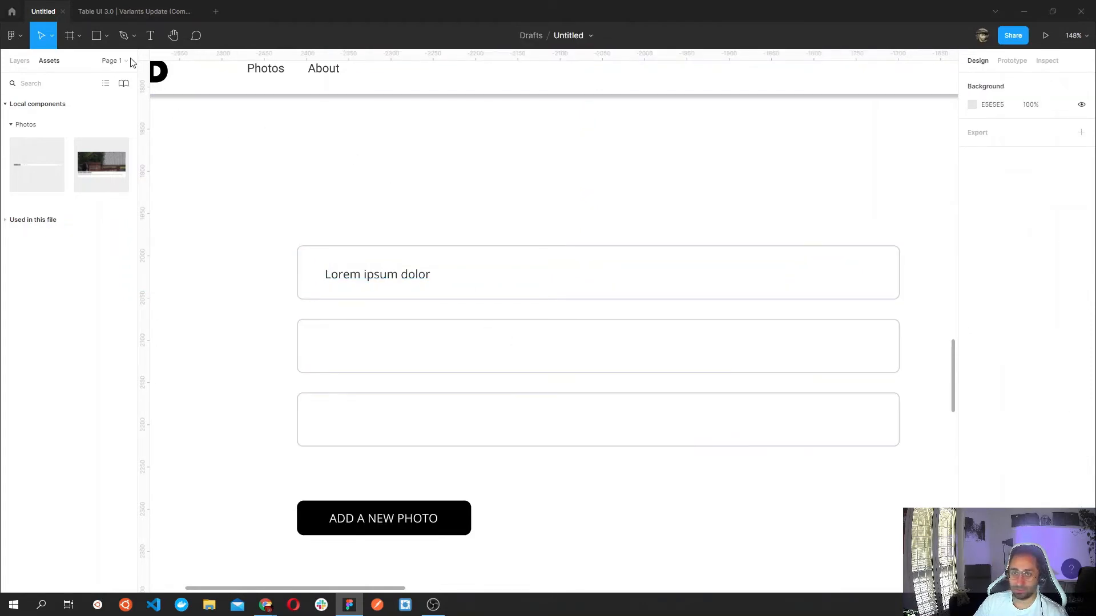
{"action": "left_click", "coordinate": [96, 36]}
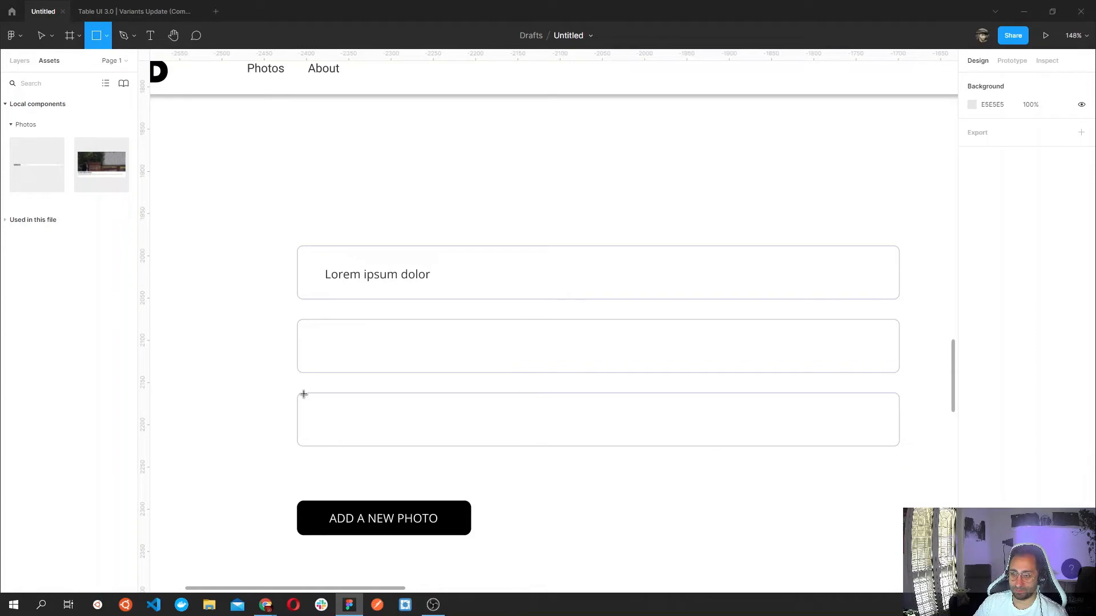
{"action": "left_click_drag", "start_coordinate": [299, 394], "coordinate": [490, 452]}
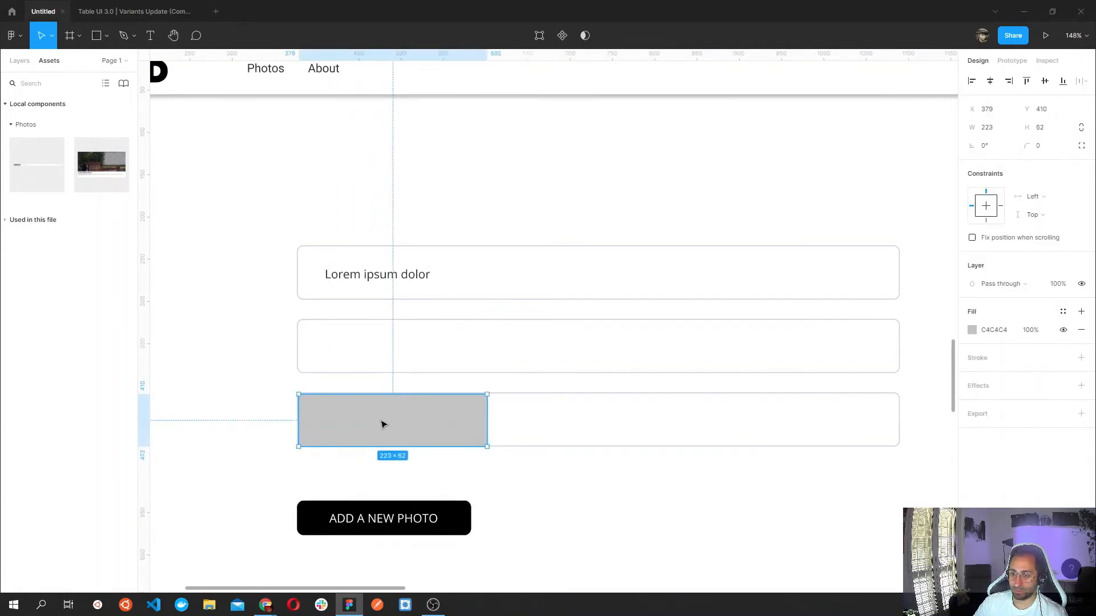
Add a text box about 160 × 21 reading "UPLOAD" on the grey rectangle in the third field.
{"action": "left_click", "coordinate": [150, 36]}
{"action": "left_click_drag", "start_coordinate": [316, 412], "coordinate": [452, 430]}
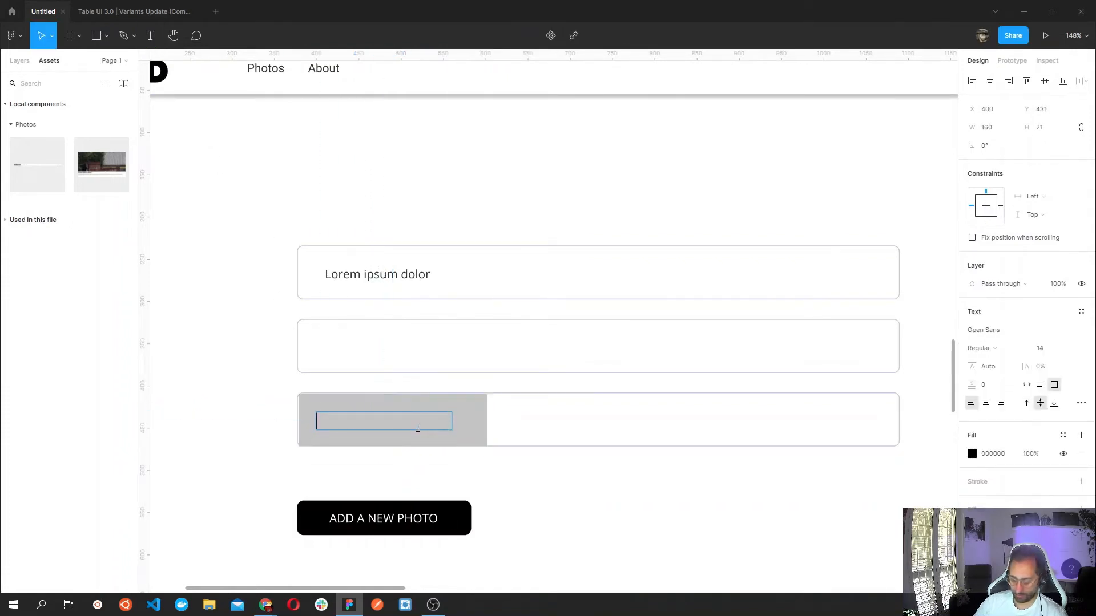
{"action": "type", "text": "uPLOA"}
{"action": "key", "text": "BackSpace"}
{"action": "key", "text": "BackSpace"}
{"action": "key", "text": "BackSpace"}
{"action": "key", "text": "BackSpace"}
{"action": "key", "text": "BackSpace"}
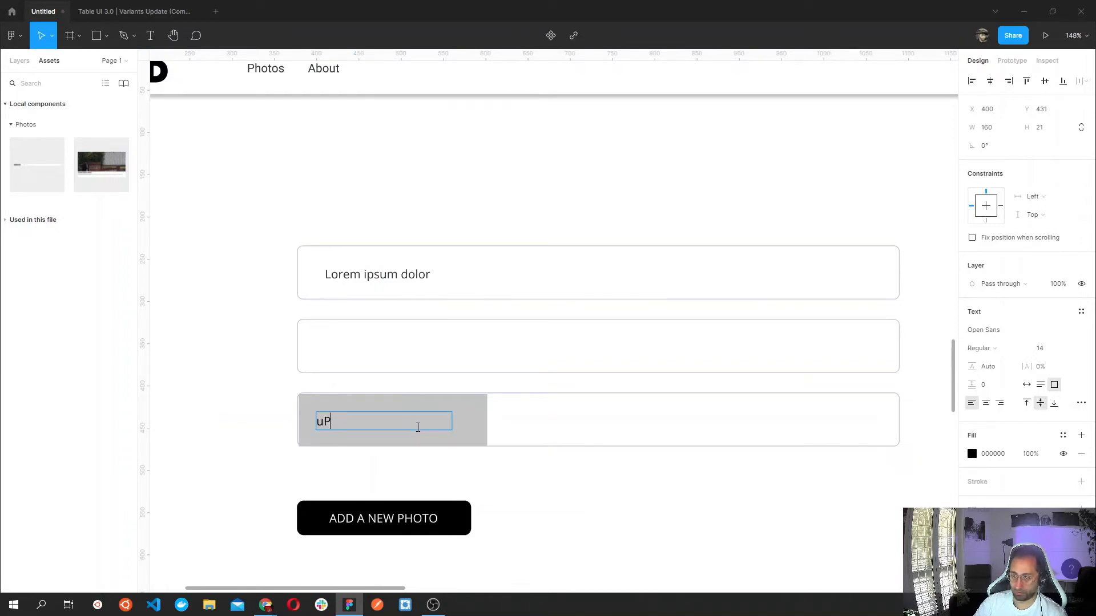
{"action": "type", "text": "UPLOAD"}
{"action": "key", "text": "Escape"}
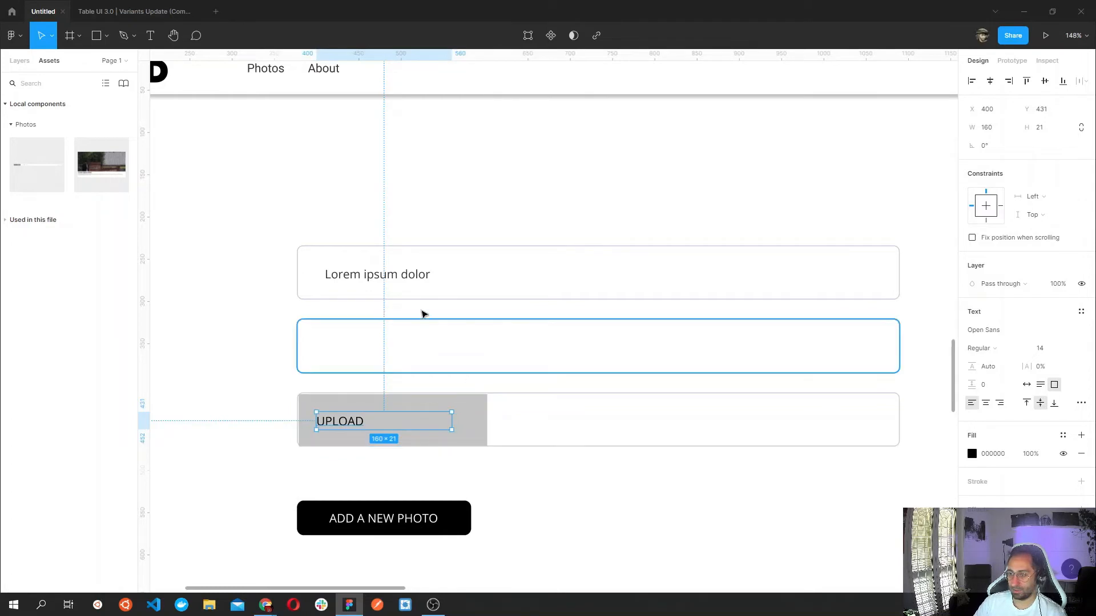
Duplicate the first field's placeholder text into the third field beside UPLOAD at X 624, Y 425, and narrow it to about 427 wide.
{"action": "left_click", "coordinate": [410, 284]}
{"action": "key", "text": "ctrl+v"}
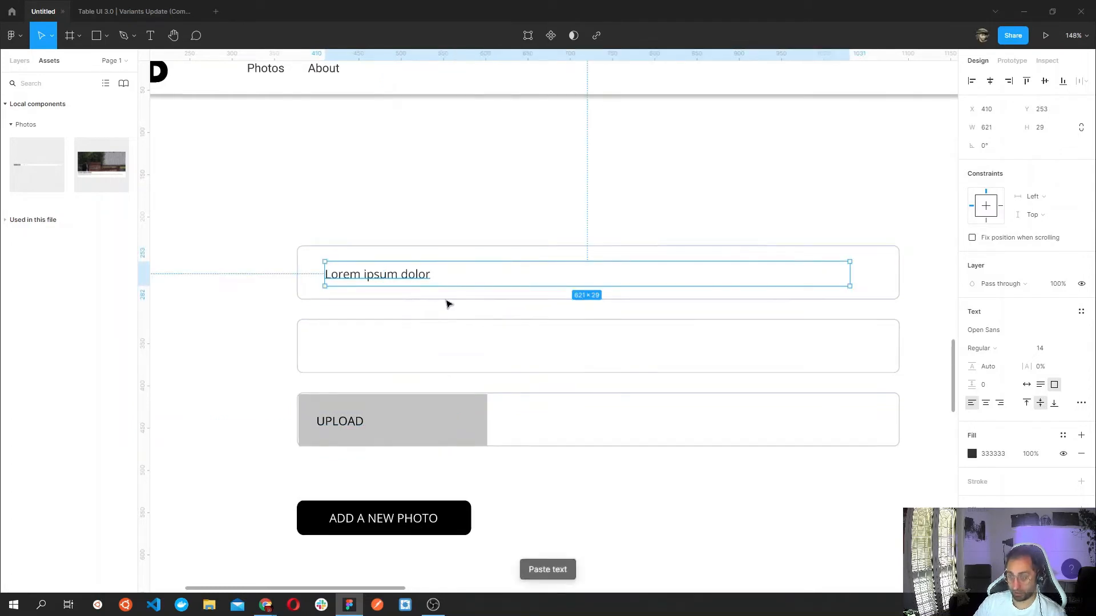
{"action": "left_click_drag", "start_coordinate": [419, 283], "coordinate": [602, 428]}
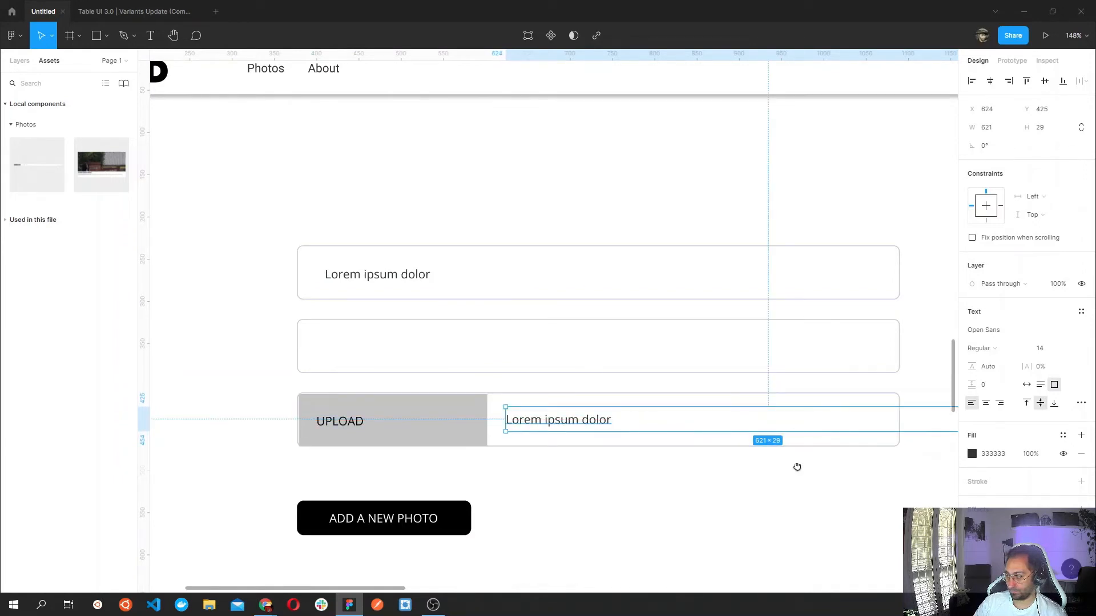
{"action": "left_click_drag", "start_coordinate": [798, 467], "coordinate": [704, 443]}
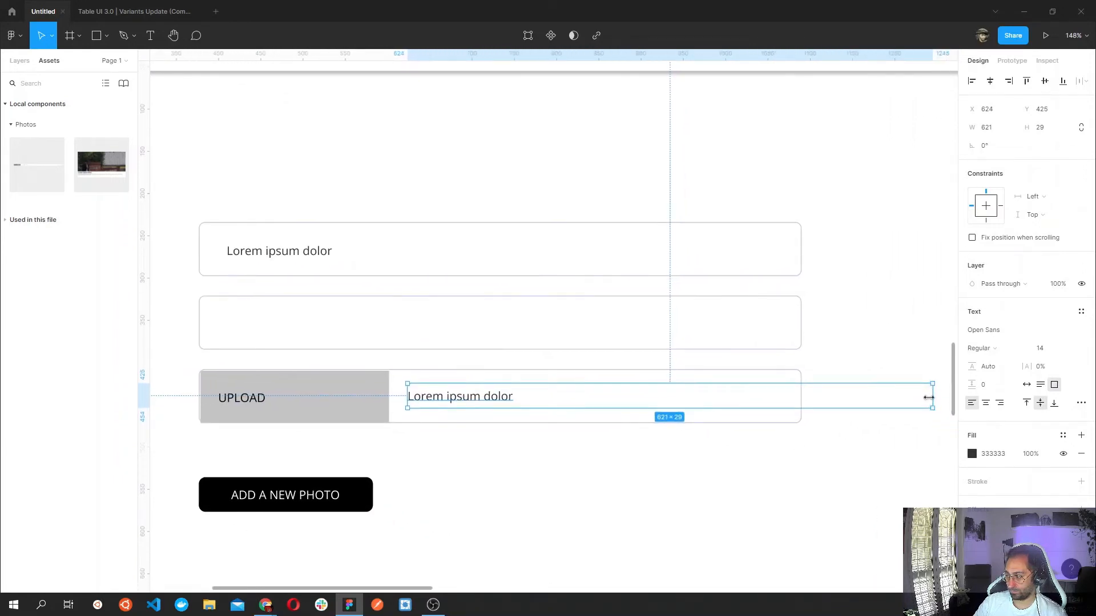
{"action": "left_click_drag", "start_coordinate": [928, 398], "coordinate": [768, 397]}
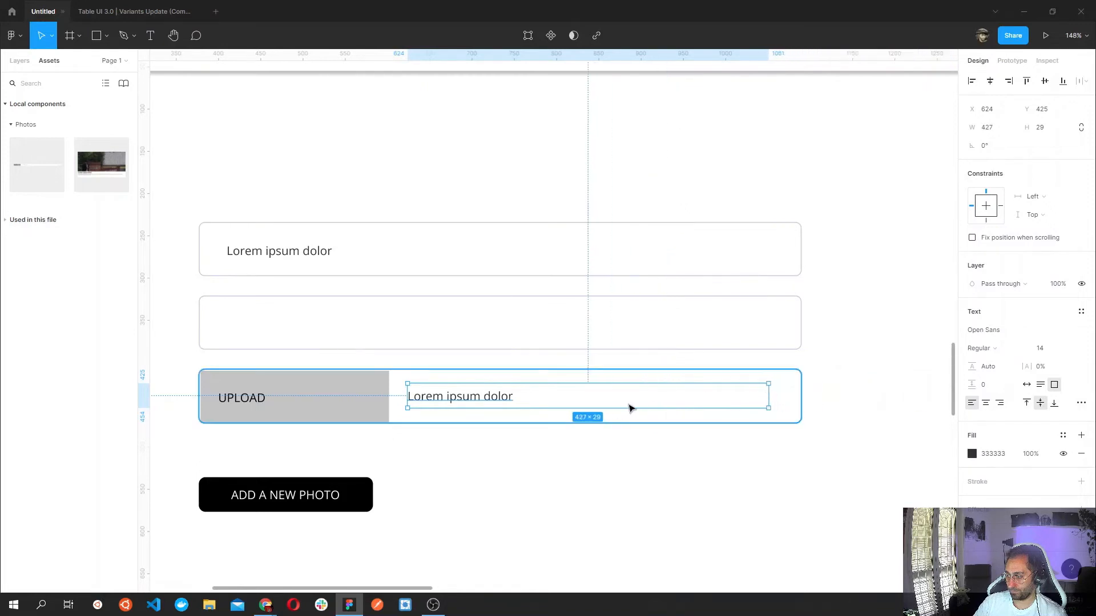
Replace the placeholder text beside UPLOAD in the third field with the sample file name "fabio.jpg".
{"action": "double_click", "coordinate": [495, 402]}
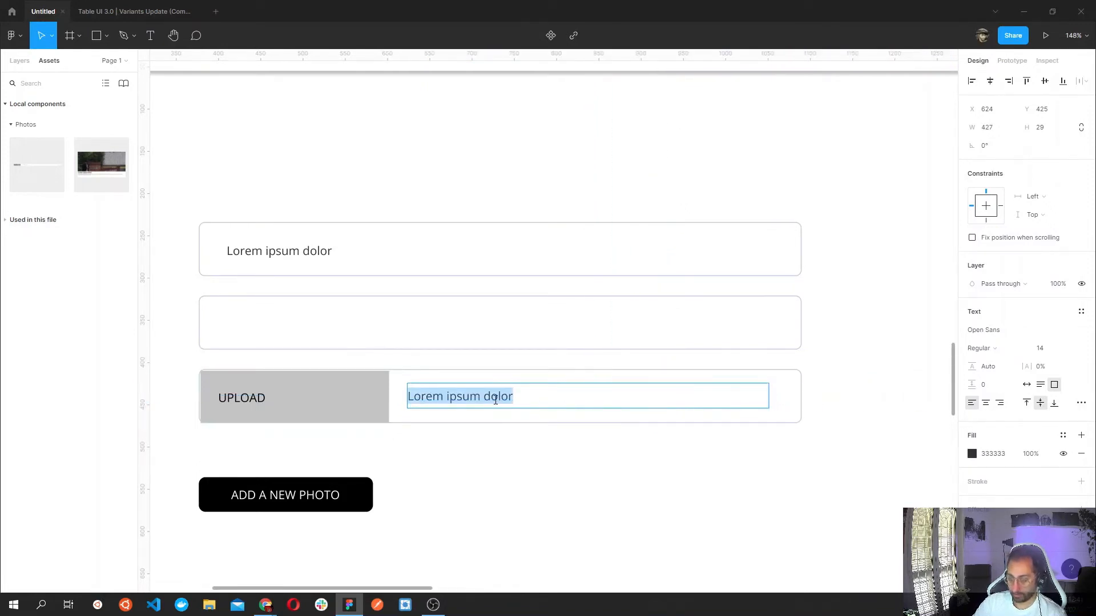
{"action": "type", "text": "FAB"}
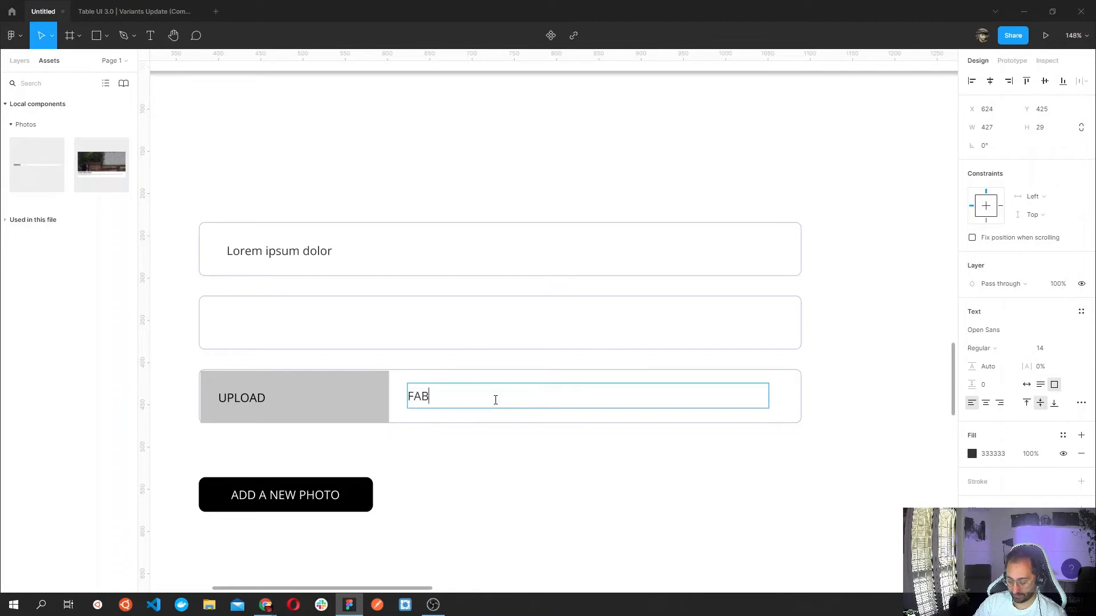
{"action": "key", "text": "BackSpace"}
{"action": "key", "text": "BackSpace"}
{"action": "key", "text": "BackSpace"}
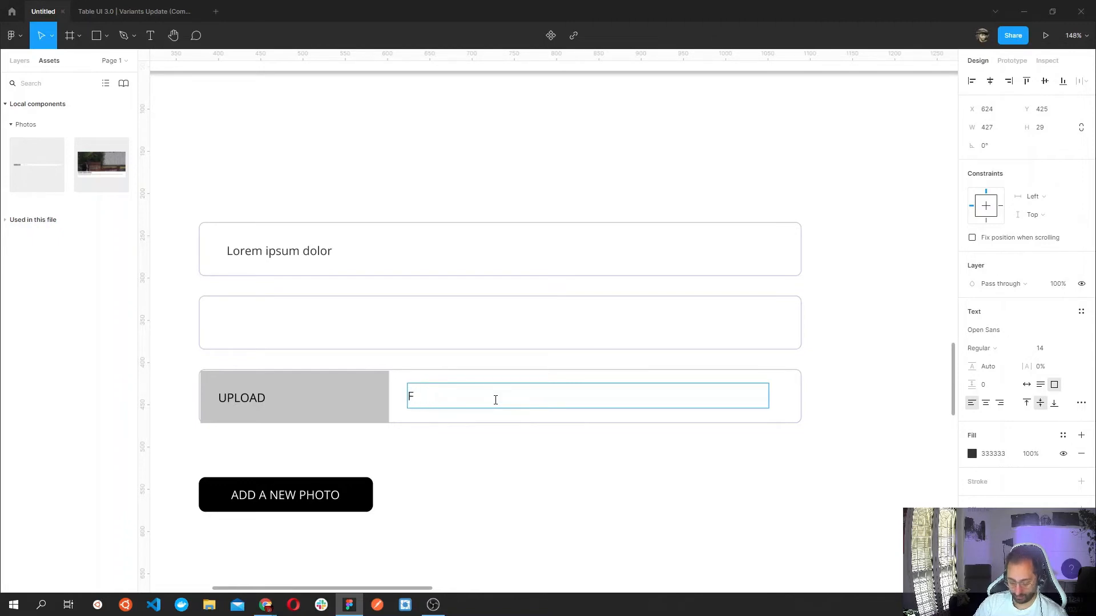
{"action": "key", "text": "BackSpace"}
{"action": "type", "text": "fabio."}
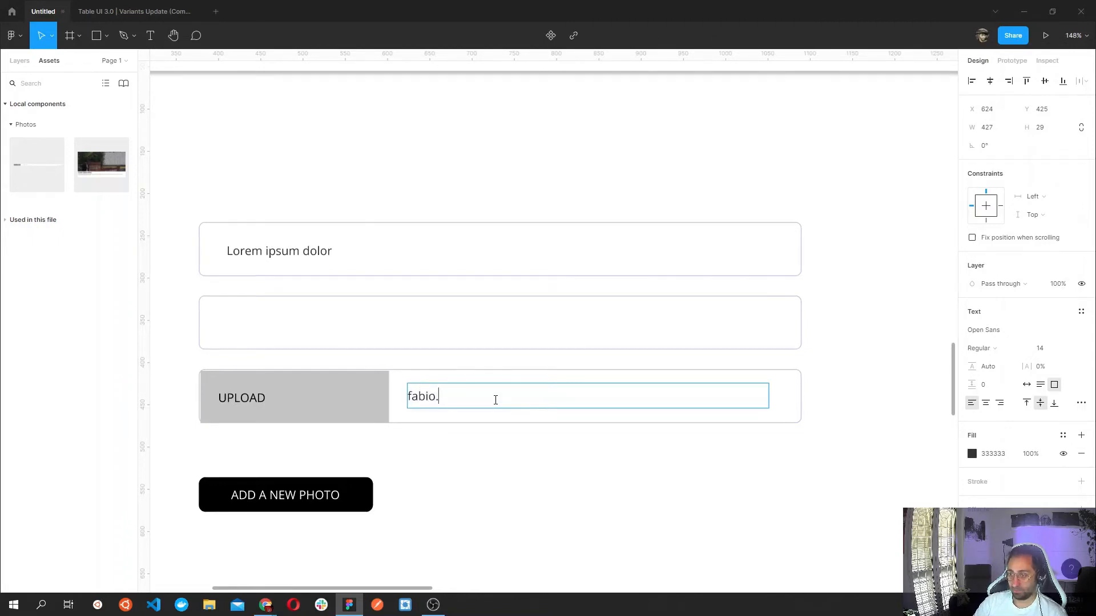
{"action": "type", "text": "jpg"}
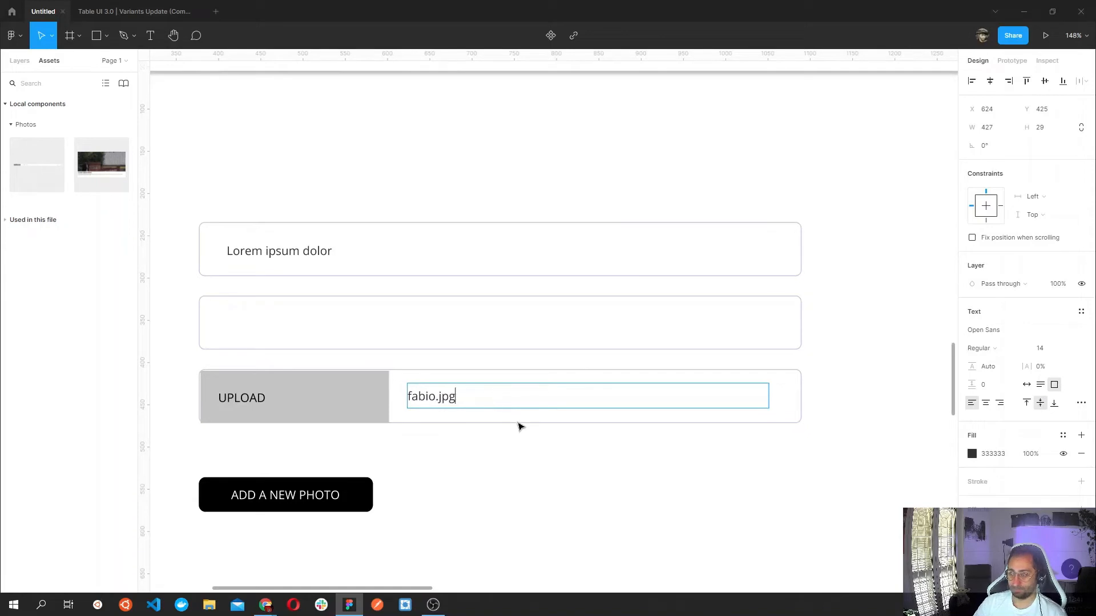
{"action": "key", "text": "Escape"}
Round only the top-left and bottom-left corners of the grey UPLOAD rectangle with a radius of 7.
{"action": "left_click", "coordinate": [374, 403]}
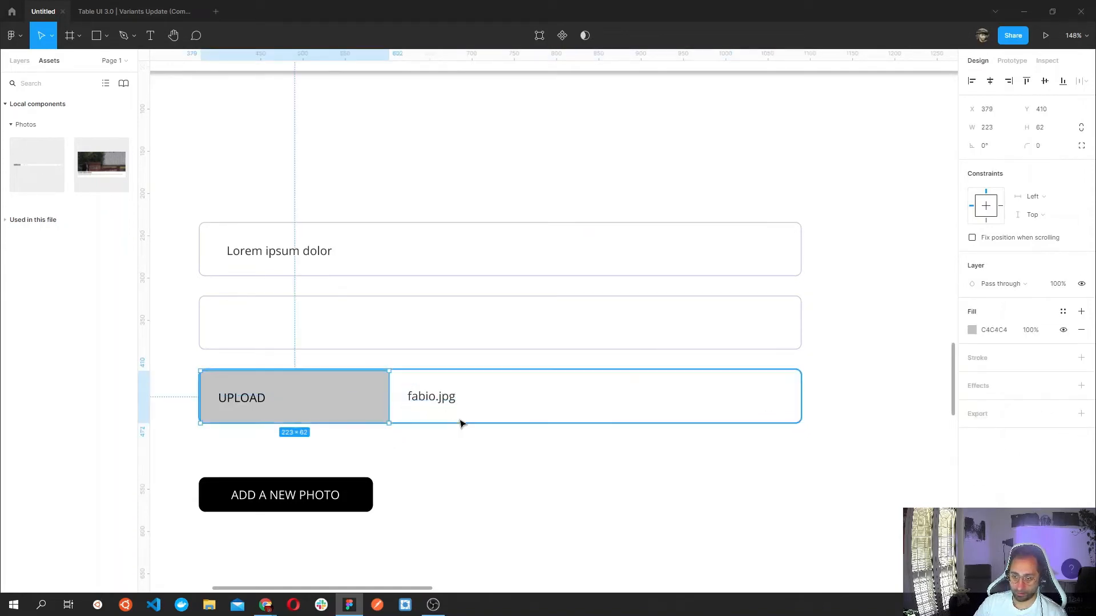
{"action": "left_click", "coordinate": [622, 403]}
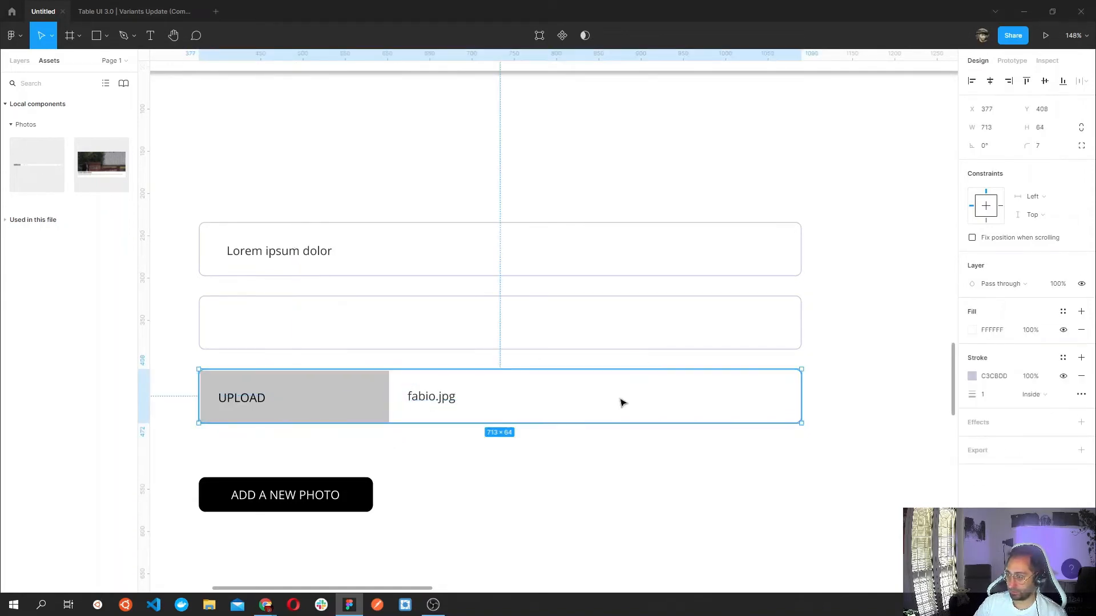
{"action": "left_click", "coordinate": [374, 406]}
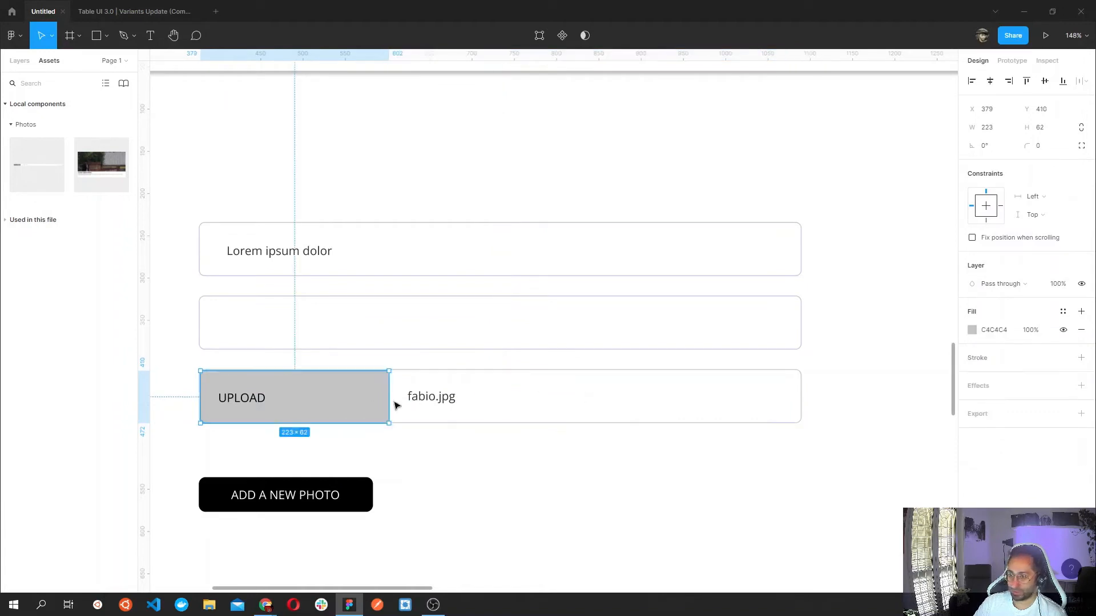
{"action": "left_click", "coordinate": [1040, 147]}
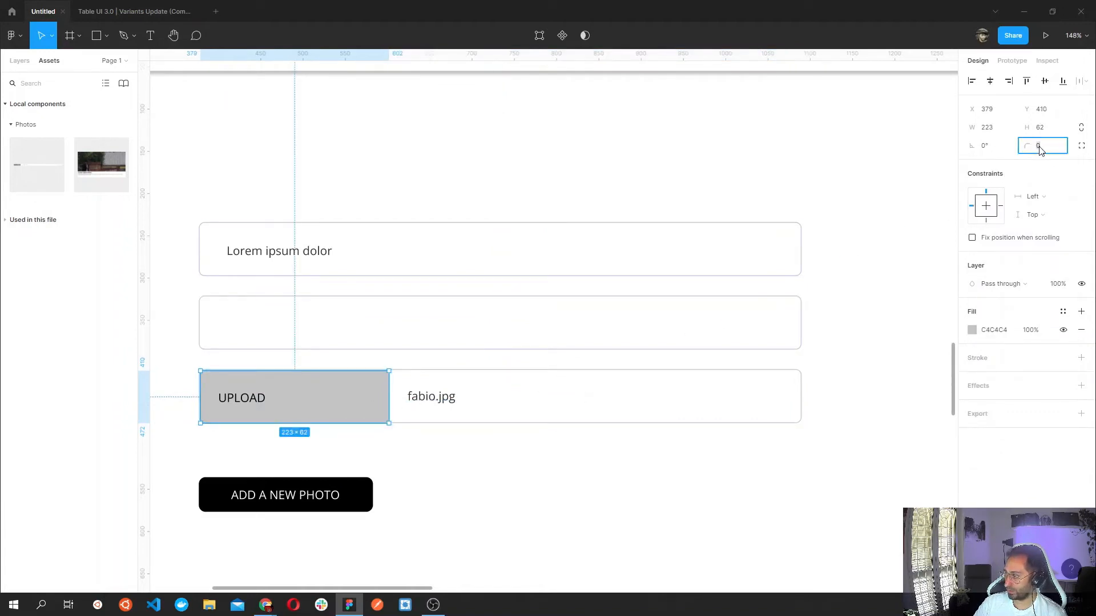
{"action": "left_click", "coordinate": [1082, 147]}
{"action": "left_click", "coordinate": [980, 165]}
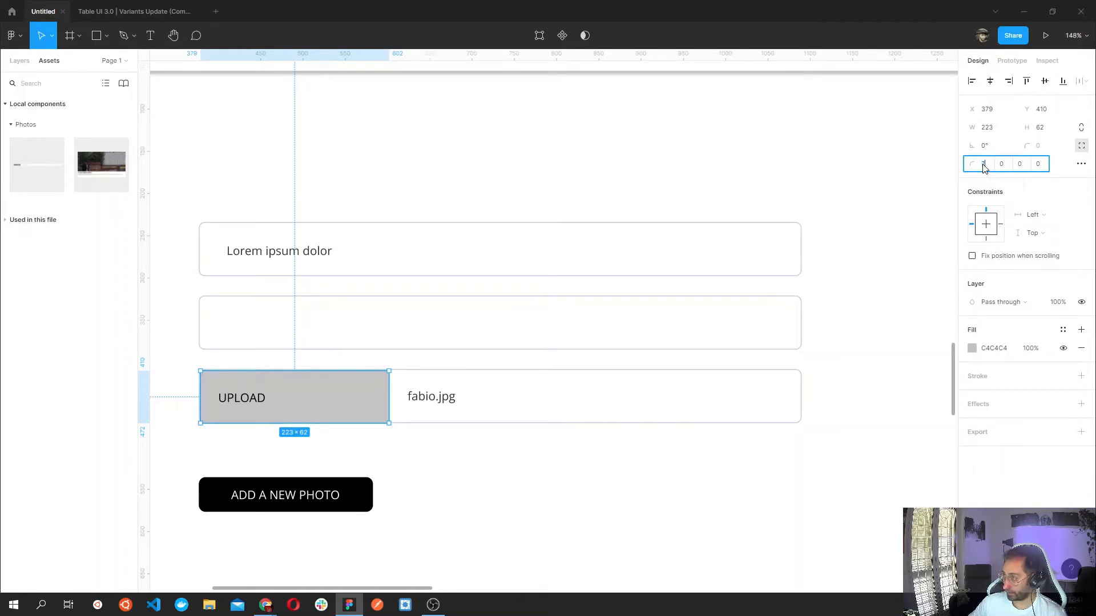
{"action": "type", "text": "7"}
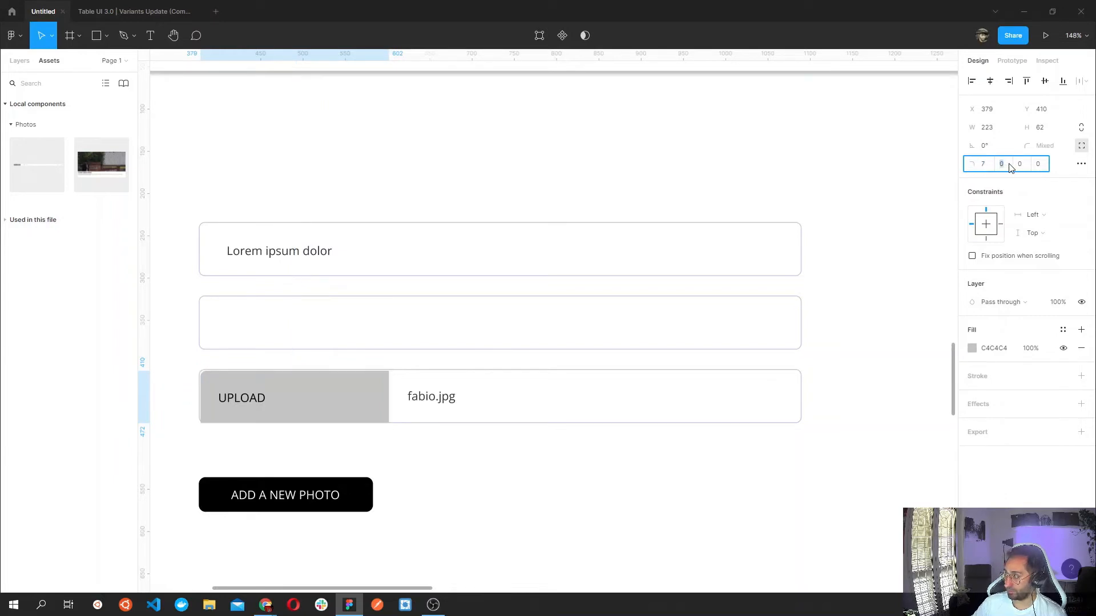
{"action": "left_click", "coordinate": [1019, 165]}
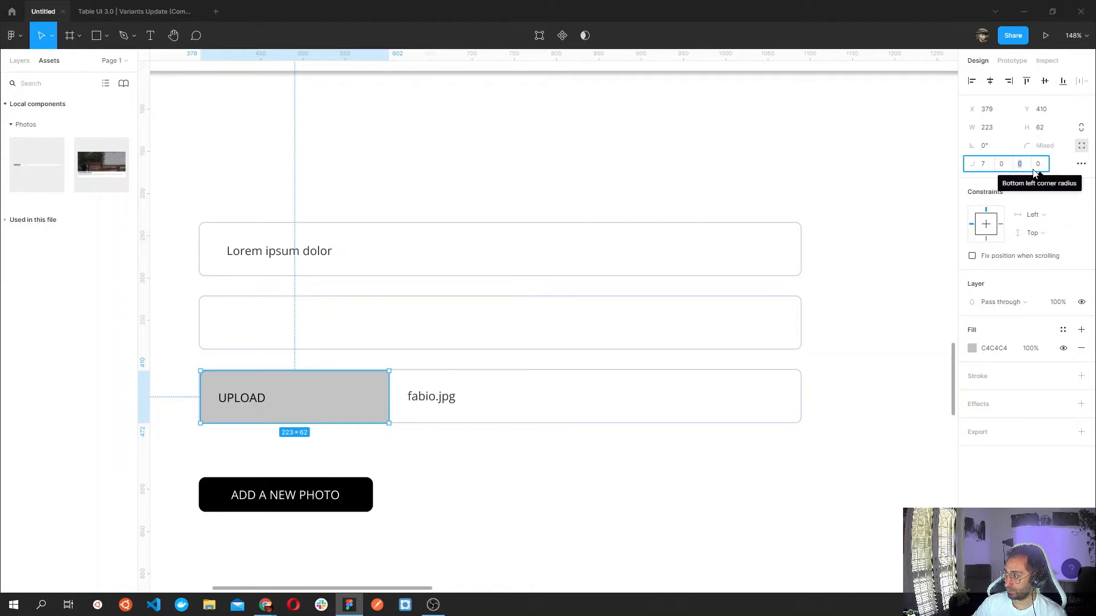
{"action": "left_click", "coordinate": [1034, 171]}
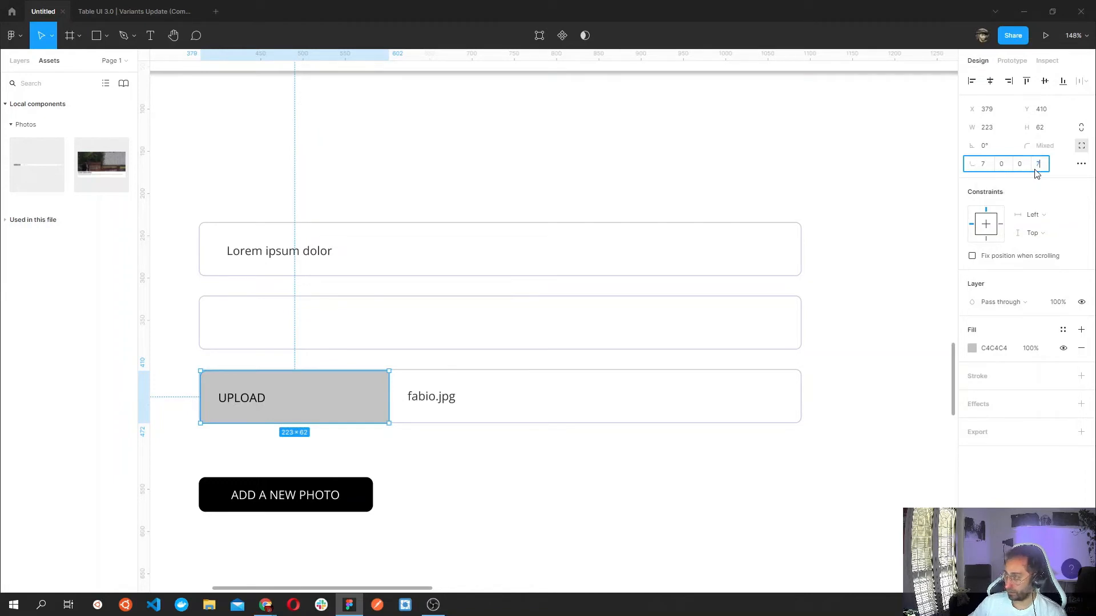
{"action": "type", "text": "7"}
{"action": "key", "text": "Return"}
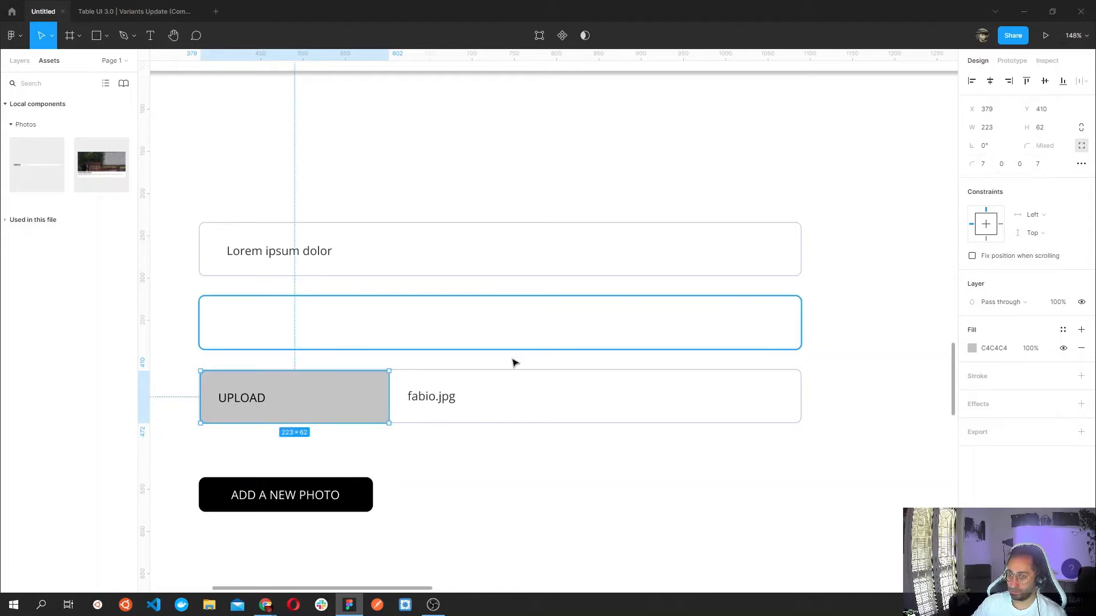
Extend the grey UPLOAD rectangle's top-left corner to meet the outline of the third field.
{"action": "scroll", "coordinate": [201, 417], "scroll_direction": "up", "scroll_amount": 5}
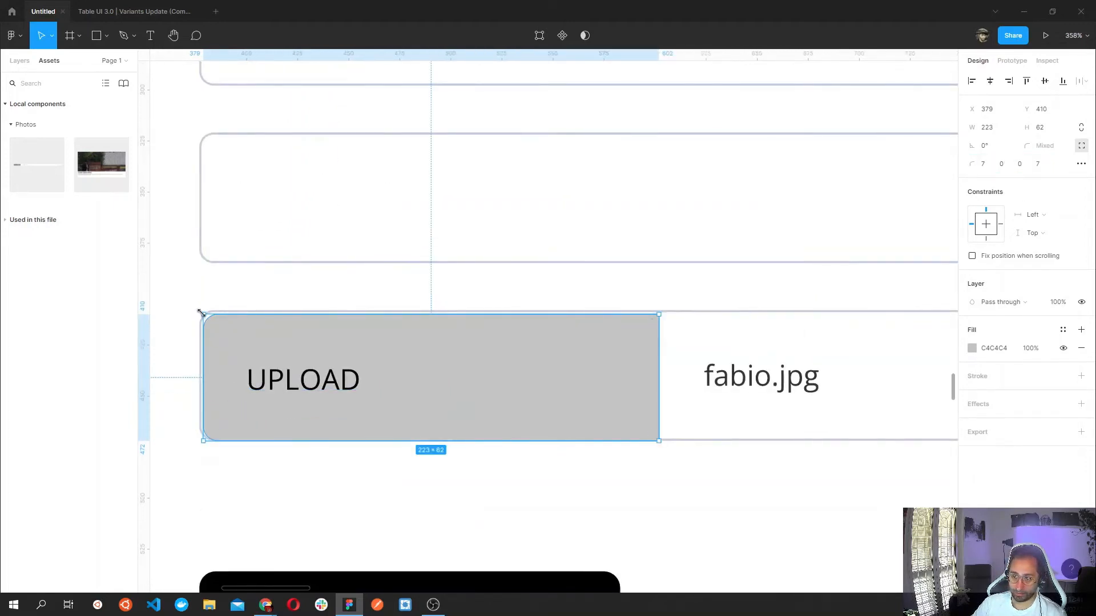
{"action": "left_click_drag", "start_coordinate": [198, 309], "coordinate": [197, 312]}
{"action": "left_click", "coordinate": [479, 484]}
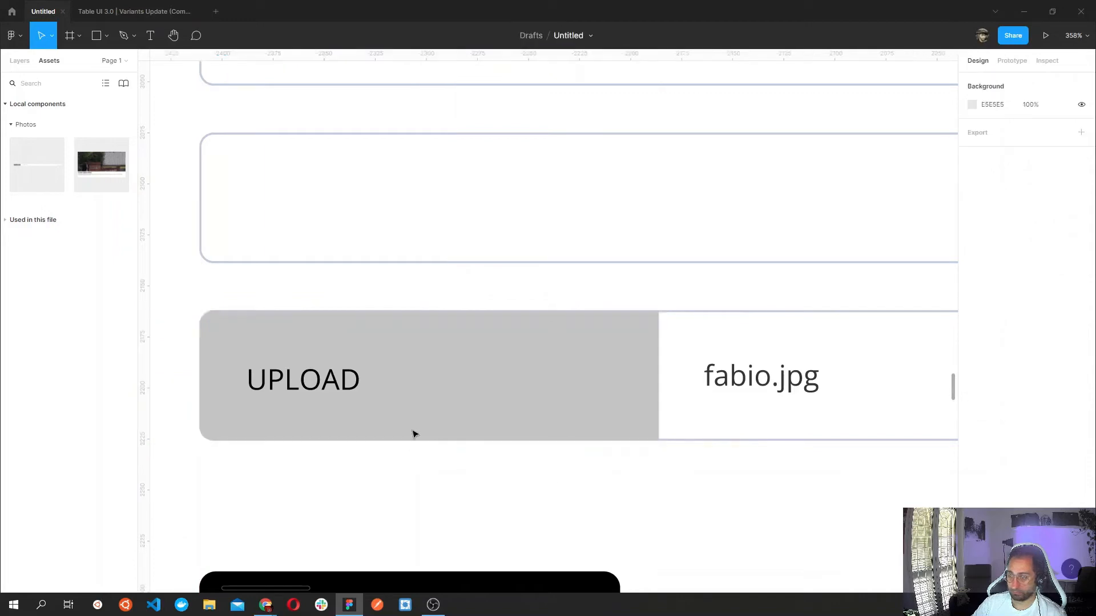
Centre the UPLOAD label horizontally within its text box.
{"action": "left_click", "coordinate": [360, 384]}
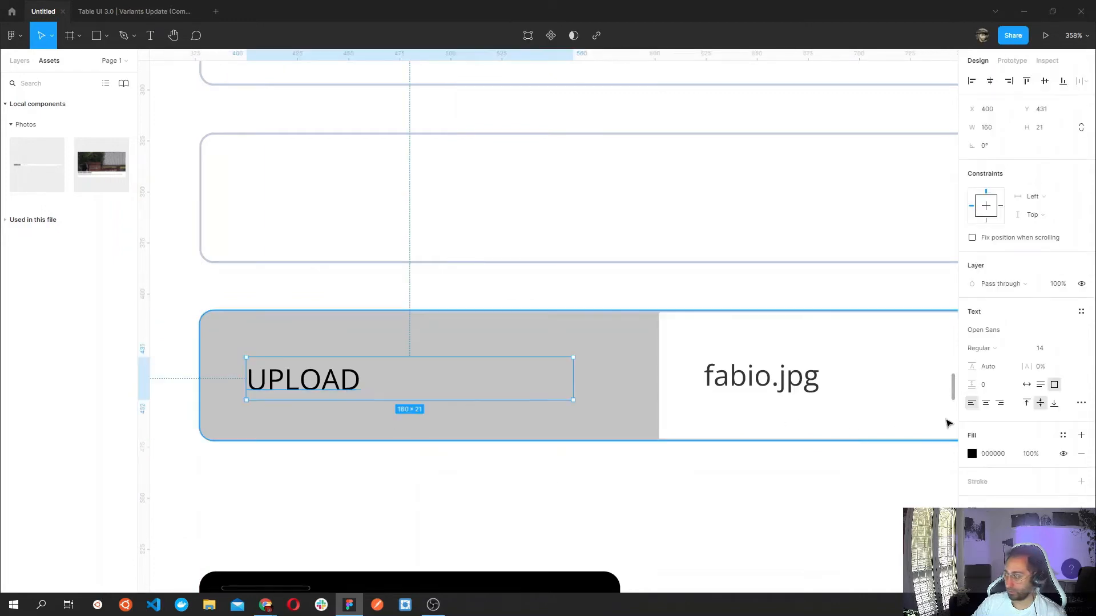
{"action": "left_click", "coordinate": [987, 404]}
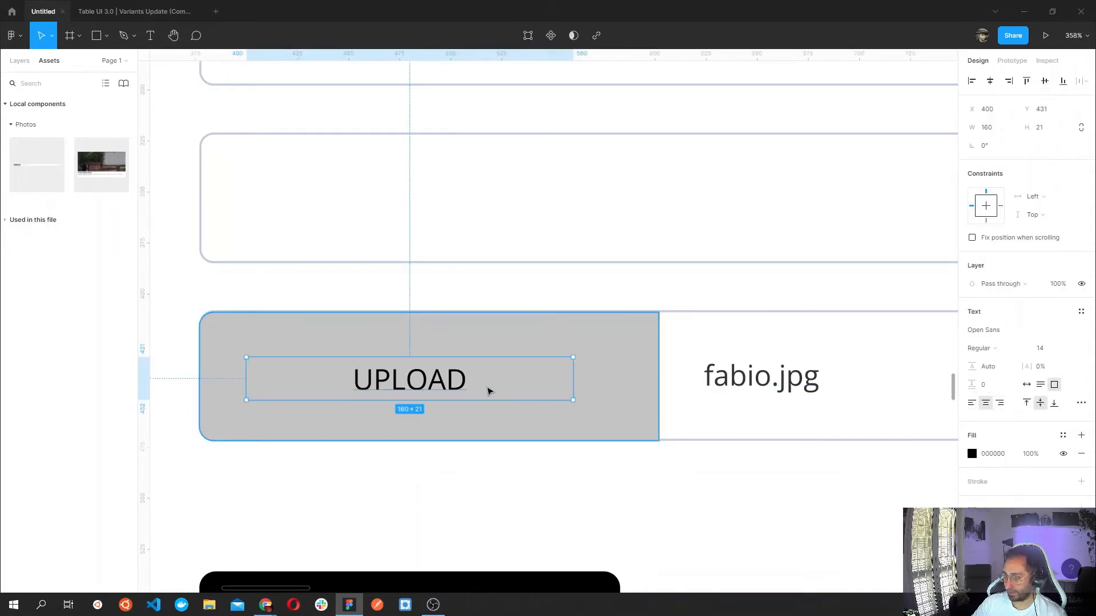
{"action": "double_click", "coordinate": [419, 382]}
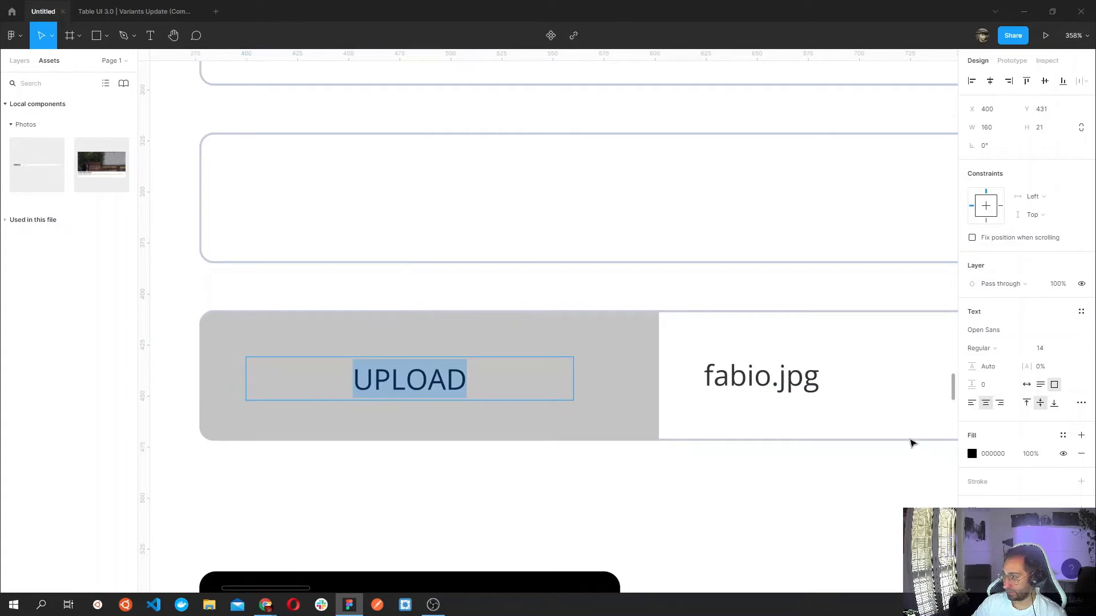
{"action": "key", "text": "Escape"}
{"action": "scroll", "coordinate": [742, 490], "scroll_direction": "down", "scroll_amount": 5}
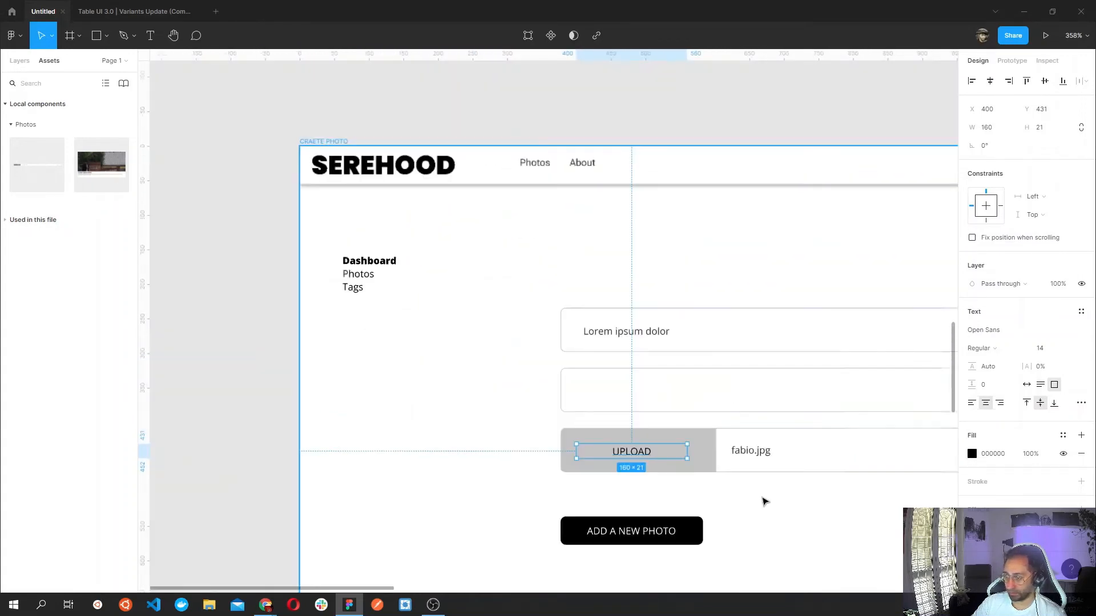
{"action": "scroll", "coordinate": [685, 468], "scroll_direction": "right", "scroll_amount": 3}
{"action": "scroll", "coordinate": [685, 468], "scroll_direction": "down", "scroll_amount": 2}
{"action": "scroll", "coordinate": [677, 452], "scroll_direction": "down", "scroll_amount": 2}
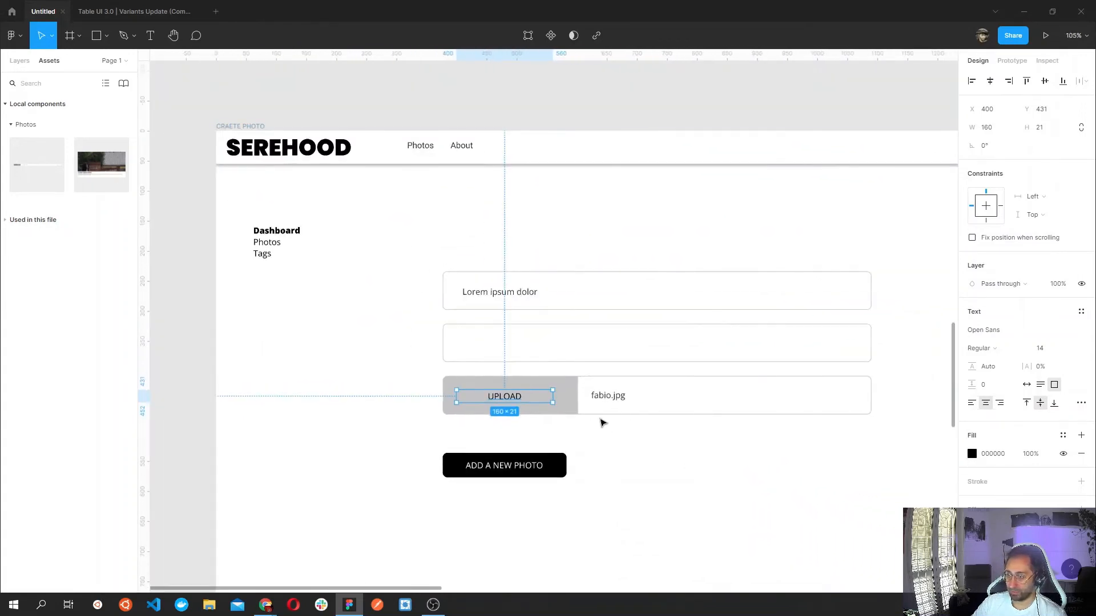
{"action": "left_click", "coordinate": [652, 443]}
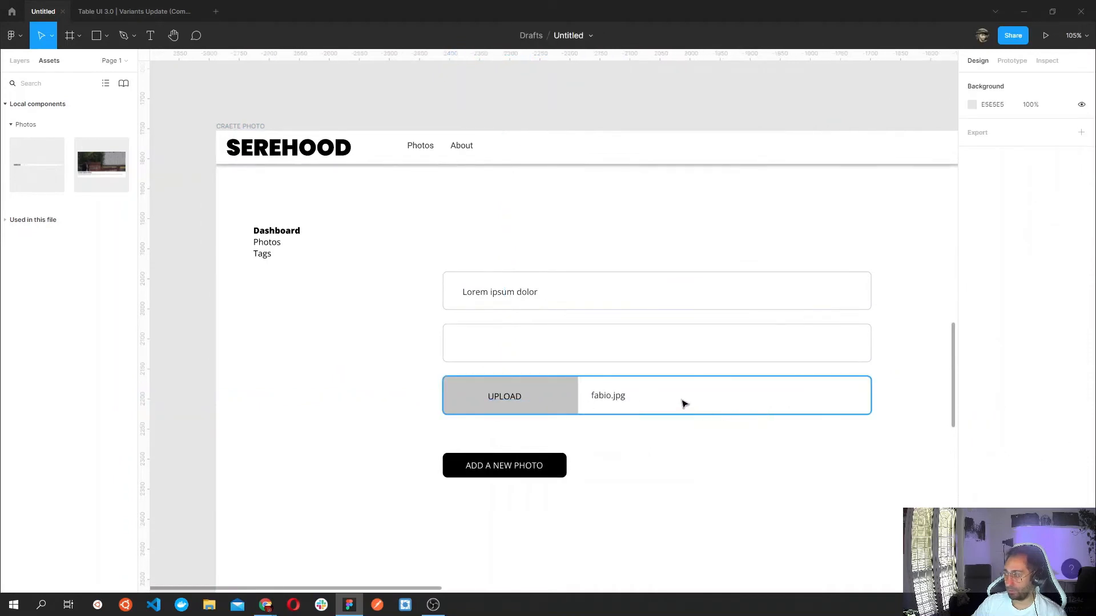
Move the whole upload field and the ADD A NEW PHOTO button down together, leaving space below the second field.
{"action": "scroll", "coordinate": [592, 482], "scroll_direction": "right", "scroll_amount": 2}
{"action": "scroll", "coordinate": [592, 482], "scroll_direction": "up", "scroll_amount": 1}
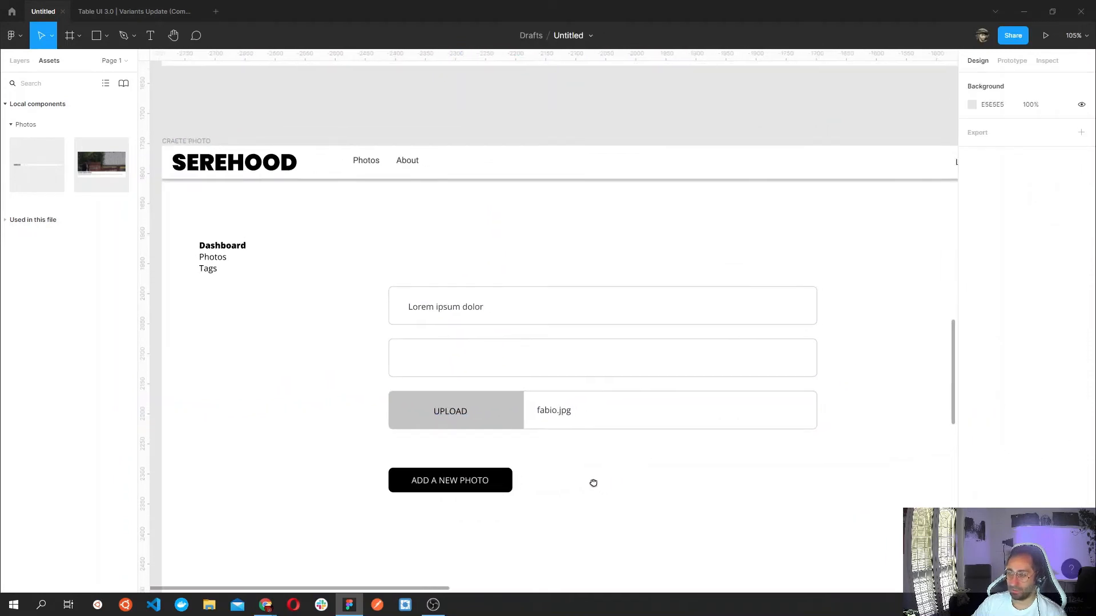
{"action": "left_click", "coordinate": [461, 314]}
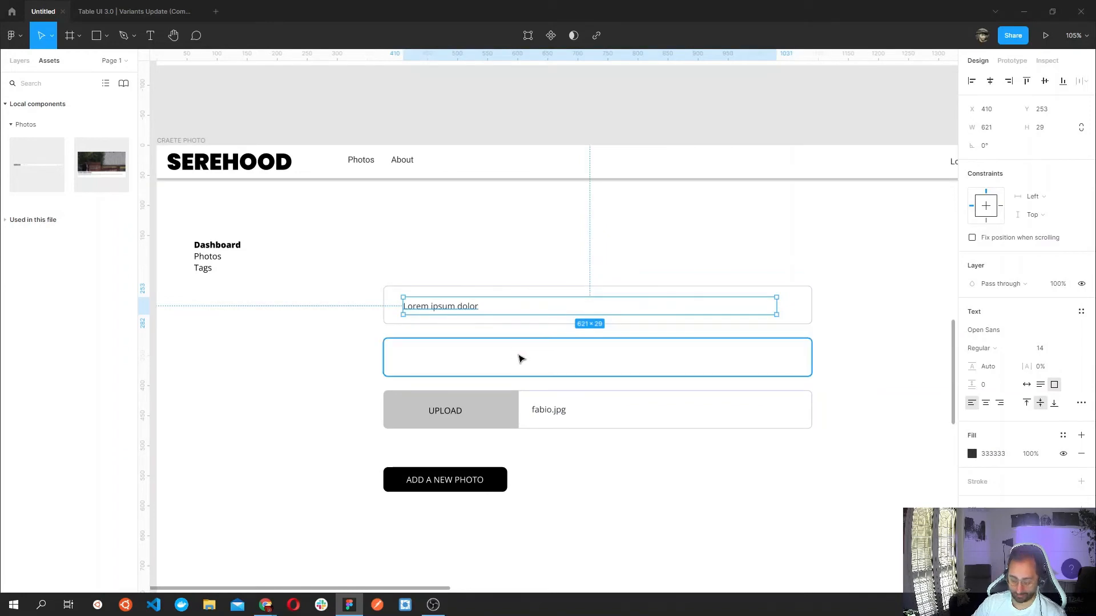
{"action": "left_click", "coordinate": [752, 343]}
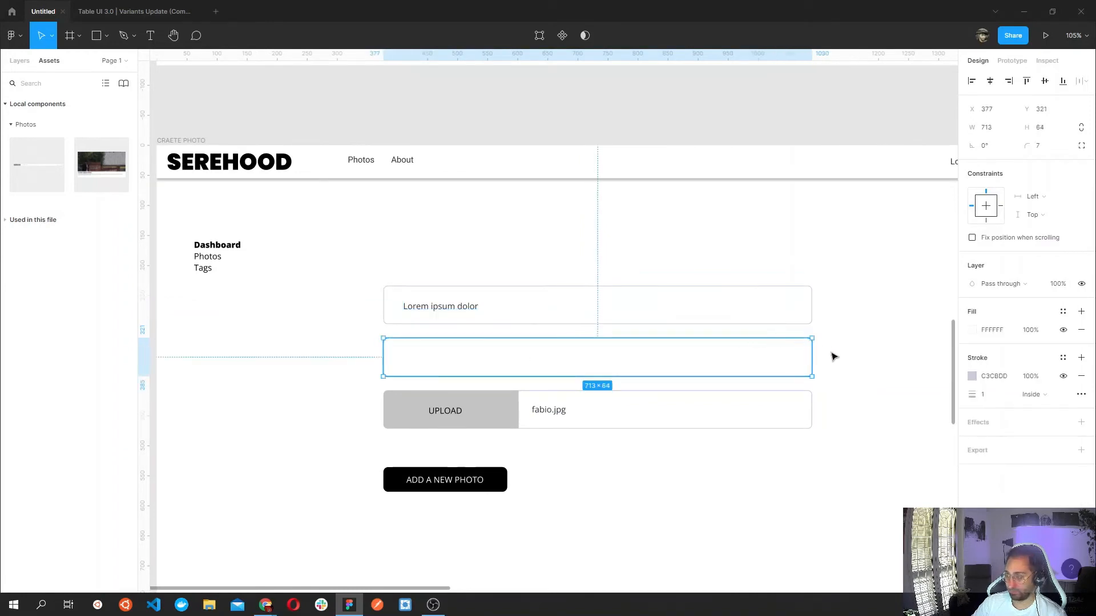
{"action": "scroll", "coordinate": [831, 357], "scroll_direction": "down", "scroll_amount": 3}
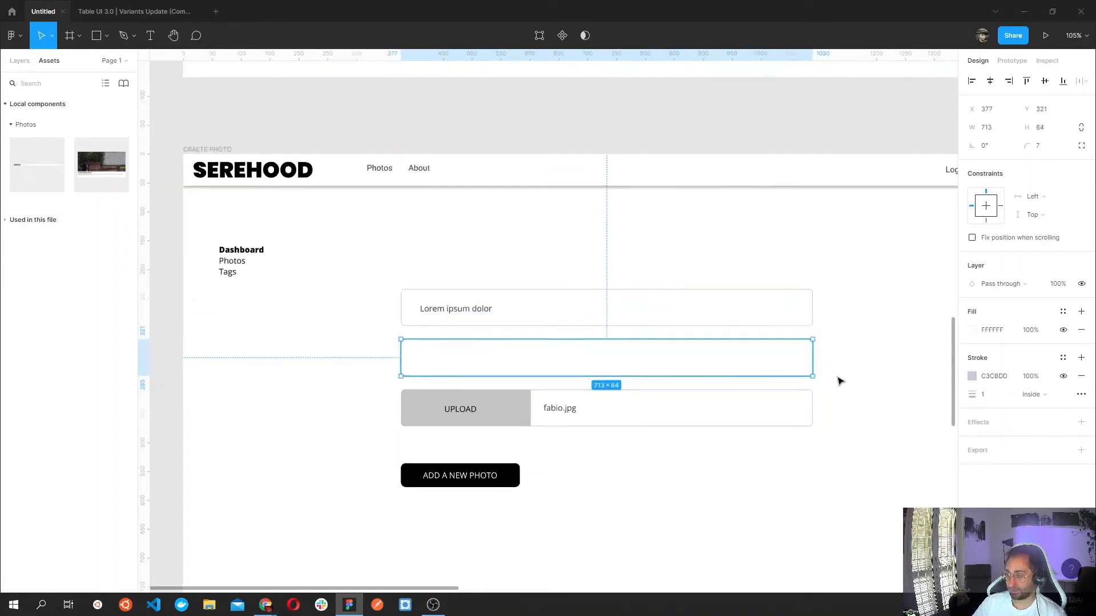
{"action": "left_click_drag", "start_coordinate": [829, 418], "coordinate": [753, 320]}
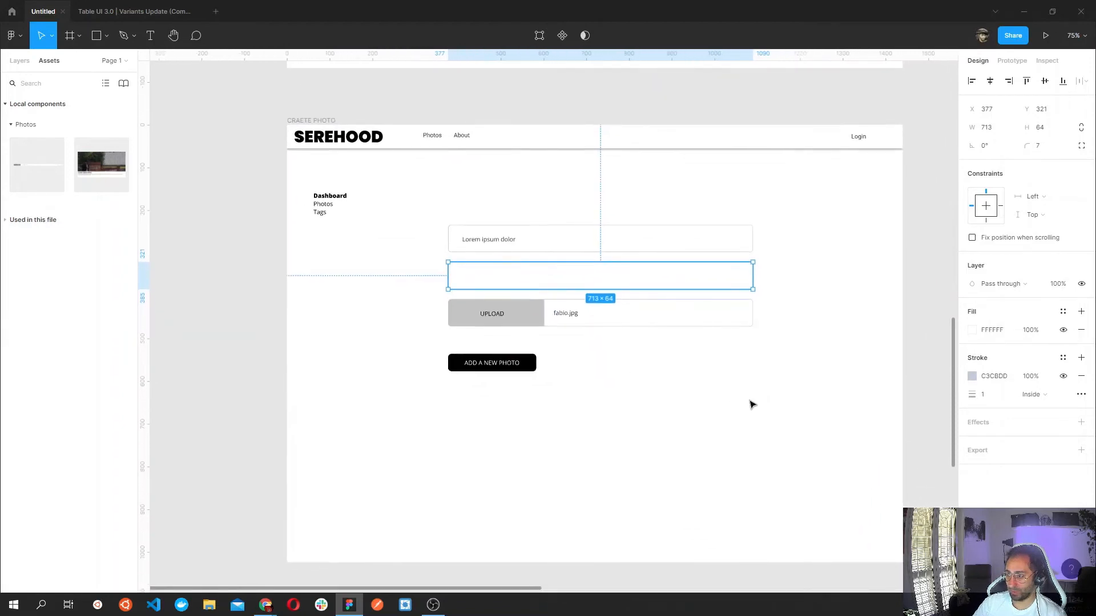
{"action": "left_click", "coordinate": [750, 404]}
{"action": "left_click_drag", "start_coordinate": [771, 394], "coordinate": [457, 309]}
{"action": "left_click_drag", "start_coordinate": [526, 320], "coordinate": [526, 394]}
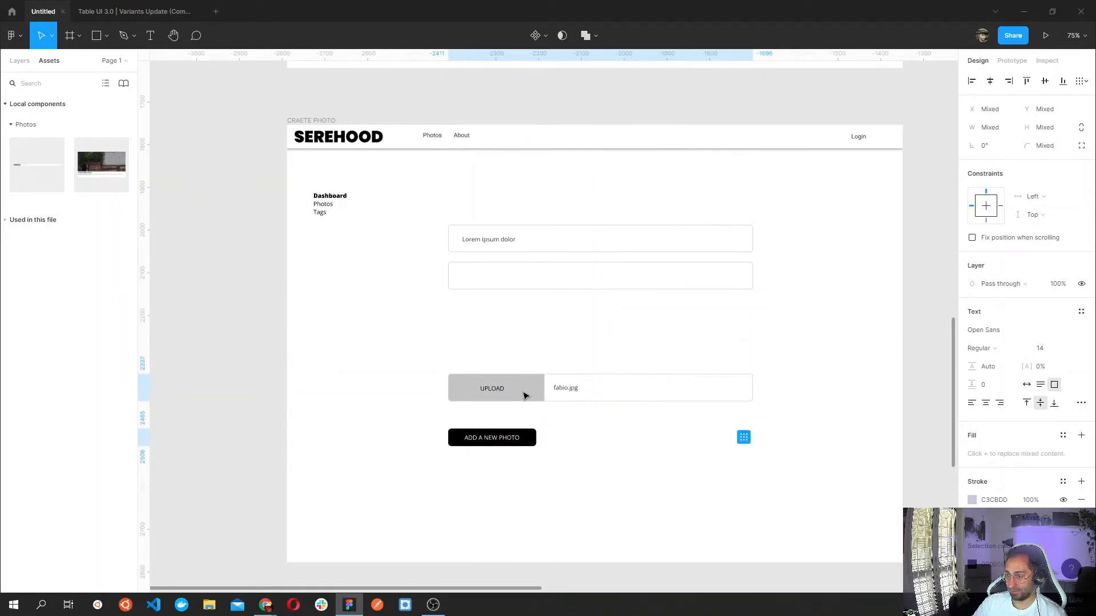
Move the empty second field down to Y 334 and enlarge it to about 713 × 210 as a text area.
{"action": "left_click", "coordinate": [567, 288]}
{"action": "left_click_drag", "start_coordinate": [570, 283], "coordinate": [617, 344]}
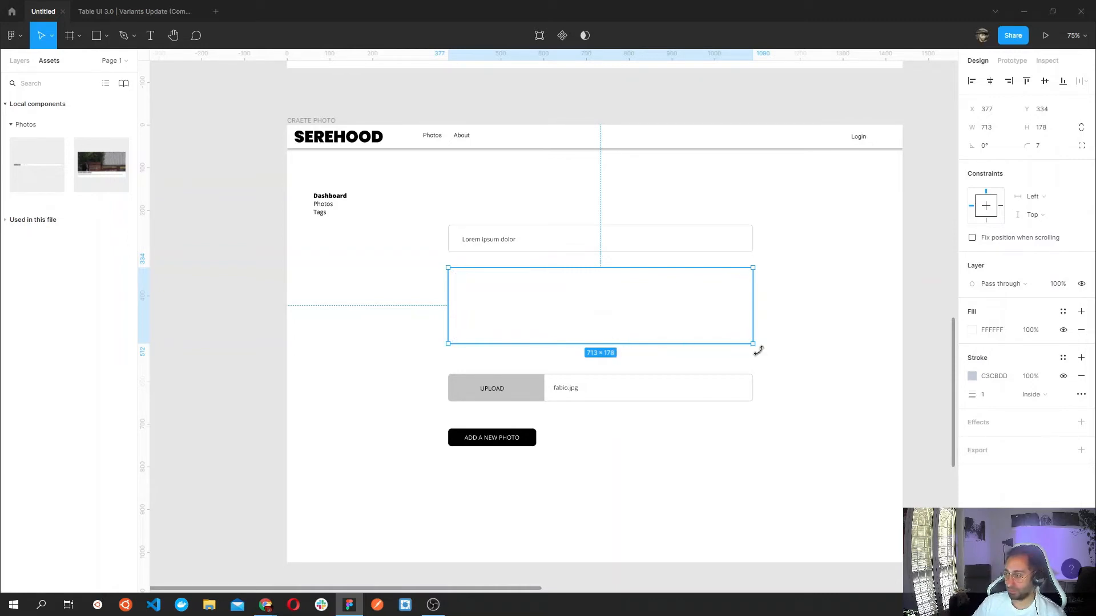
{"action": "left_click_drag", "start_coordinate": [737, 354], "coordinate": [736, 358]}
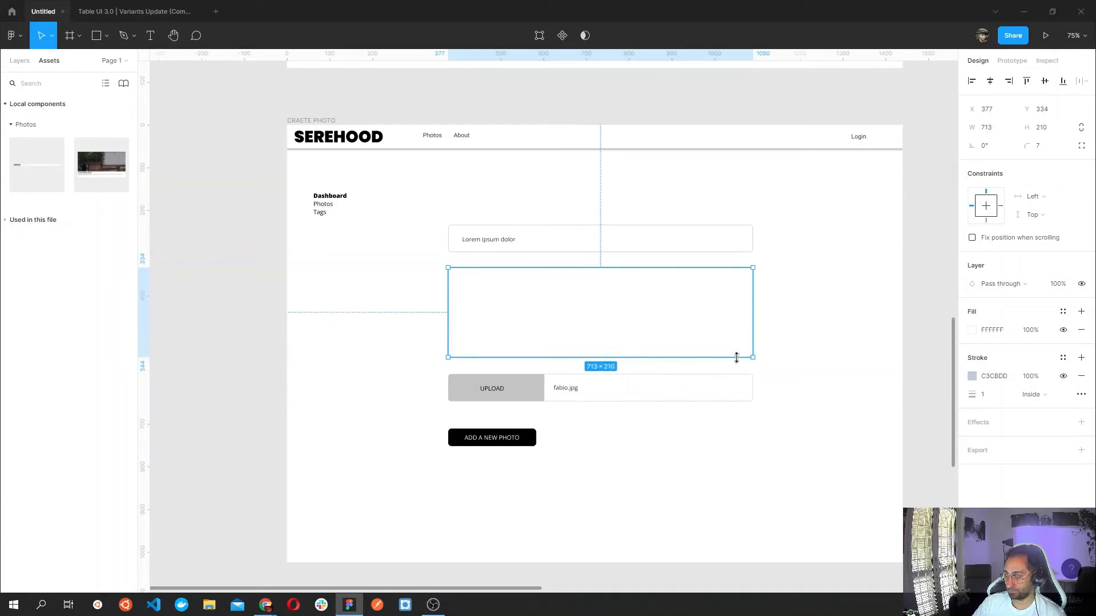
{"action": "left_click", "coordinate": [799, 359]}
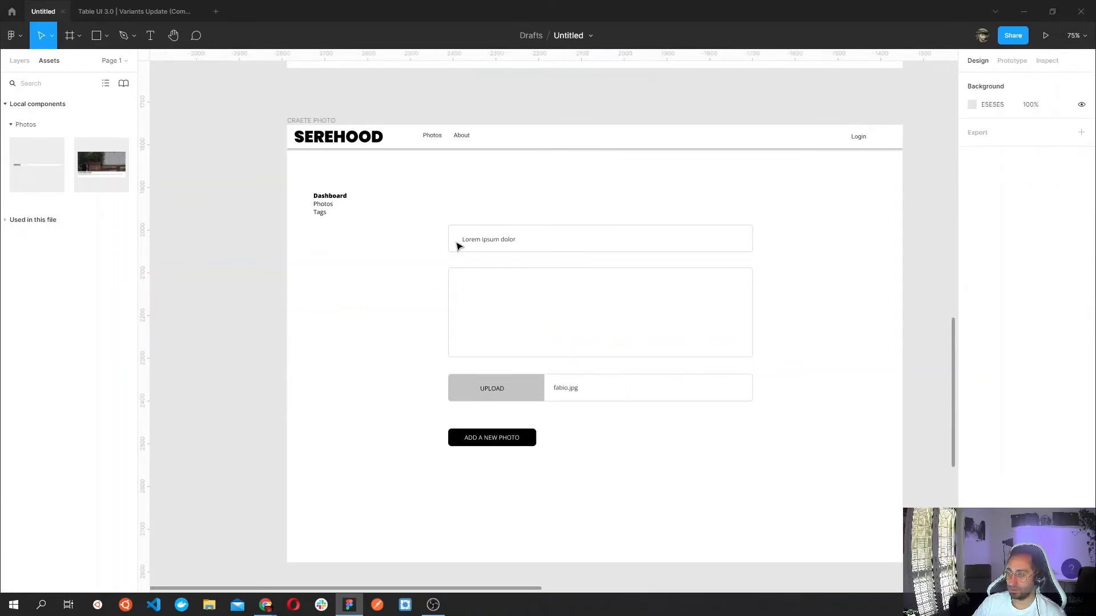
Add a text box about 200 × 22 reading "Title" above the first field, at X 380, Y 199.
{"action": "left_click", "coordinate": [152, 36]}
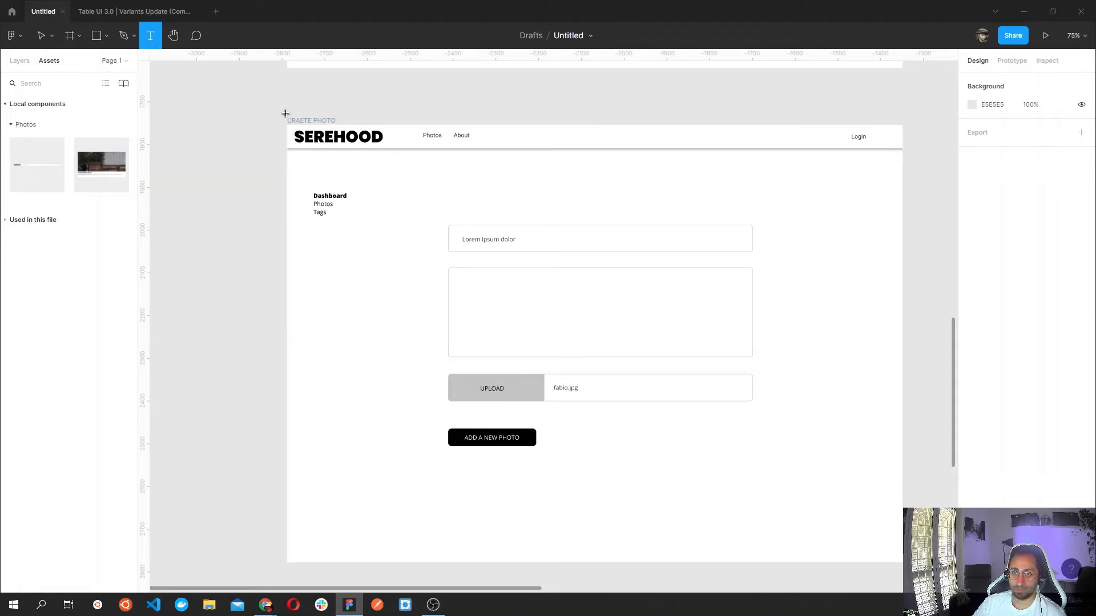
{"action": "scroll", "coordinate": [448, 218], "scroll_direction": "up", "scroll_amount": 5}
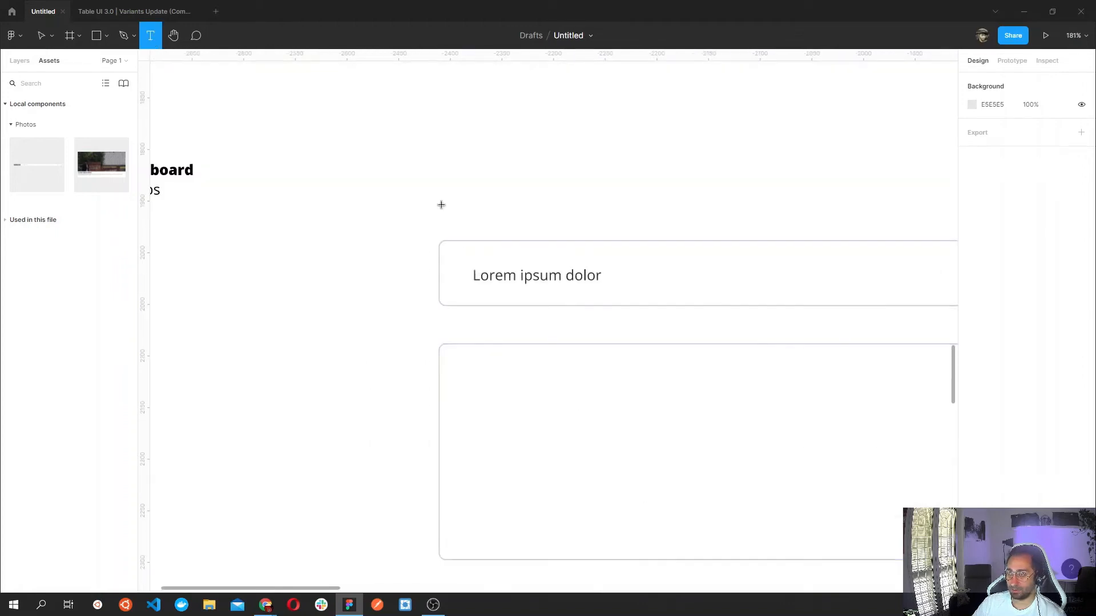
{"action": "left_click_drag", "start_coordinate": [441, 204], "coordinate": [649, 228]}
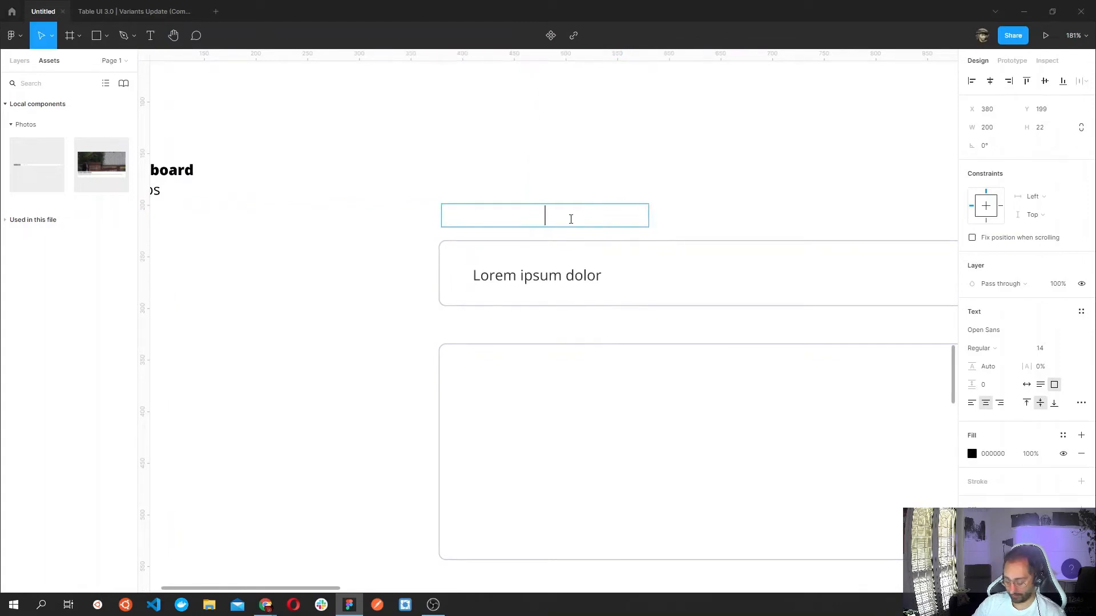
{"action": "type", "text": "Title"}
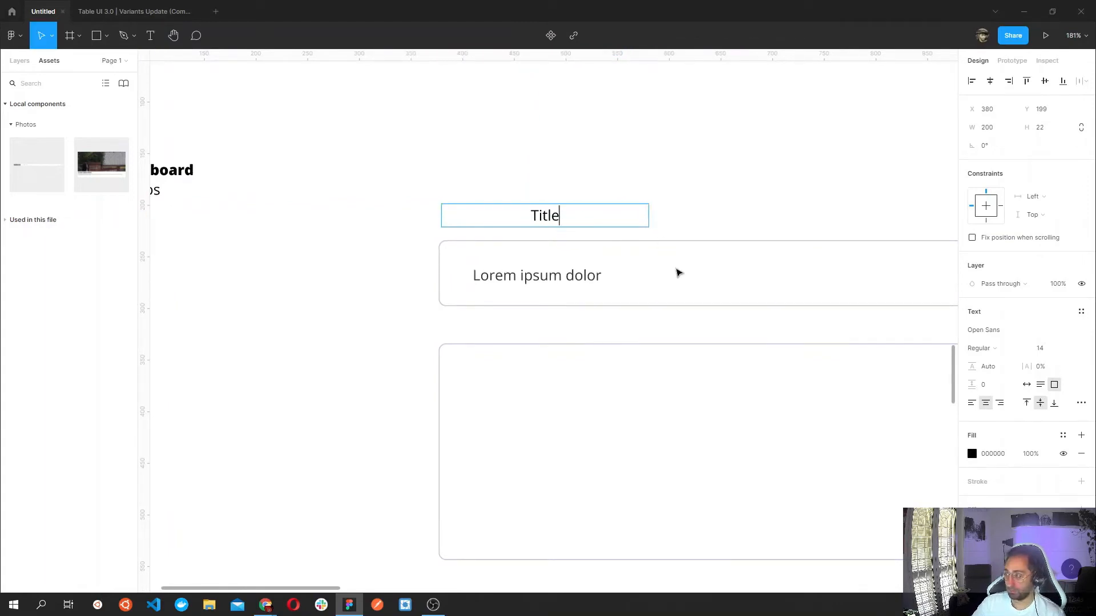
Left-align the "Title" label above the first field and change its text to "TITLE".
{"action": "left_click", "coordinate": [971, 403]}
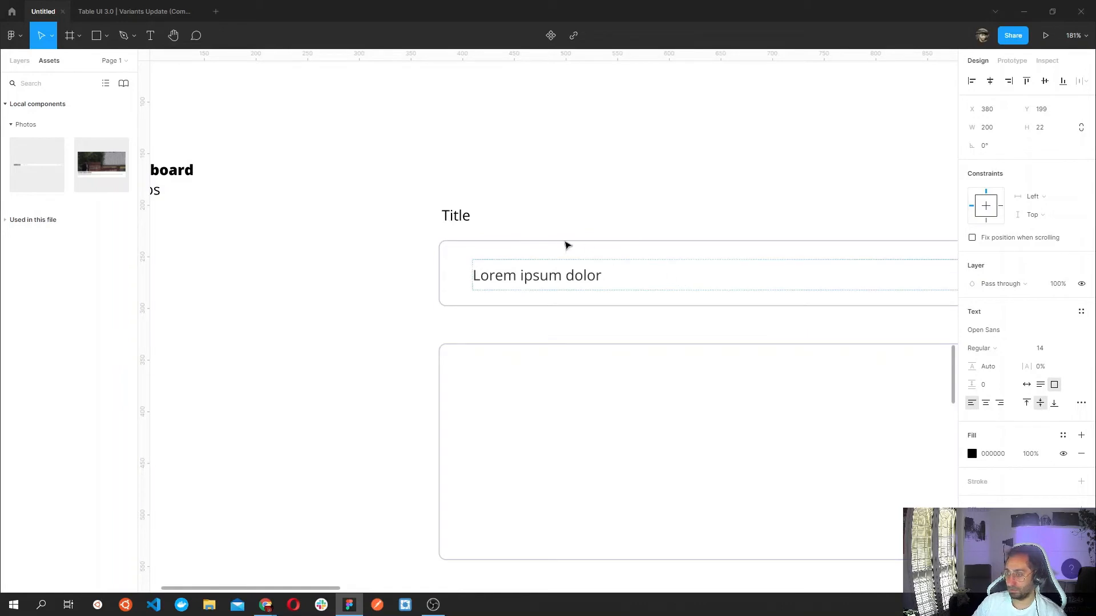
{"action": "double_click", "coordinate": [478, 219]}
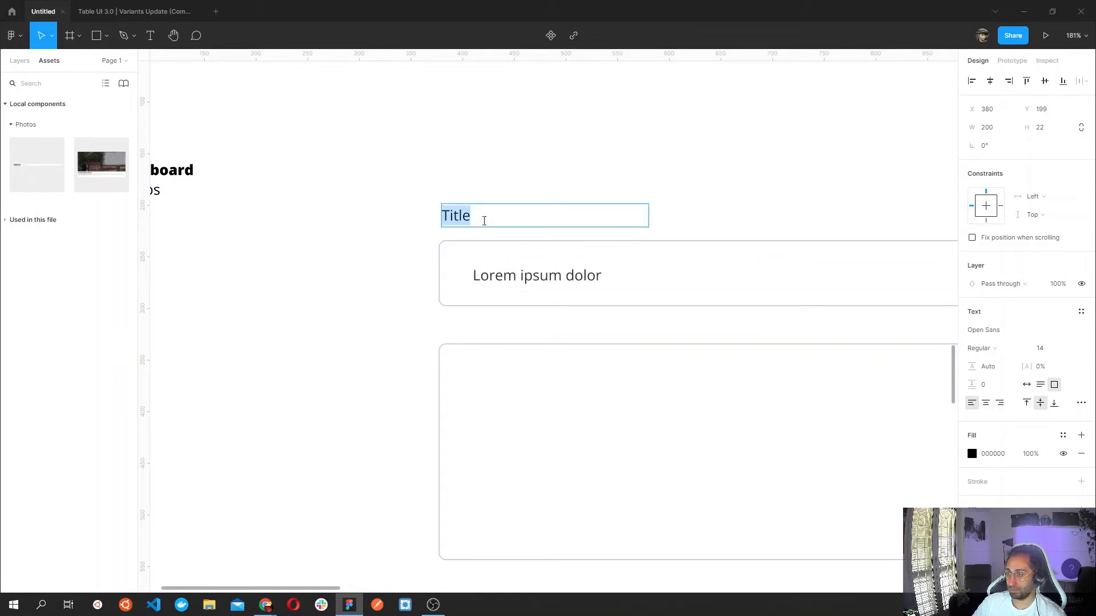
{"action": "type", "text": "TITOL"}
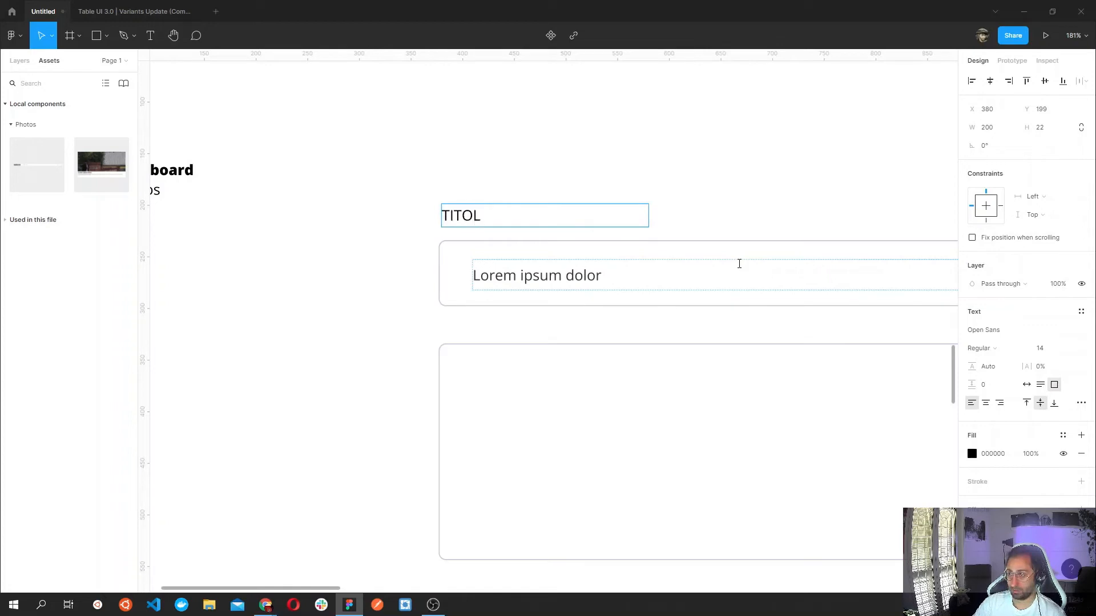
{"action": "key", "text": "BackSpace"}
{"action": "key", "text": "BackSpace"}
{"action": "type", "text": "LE"}
{"action": "key", "text": "Escape"}
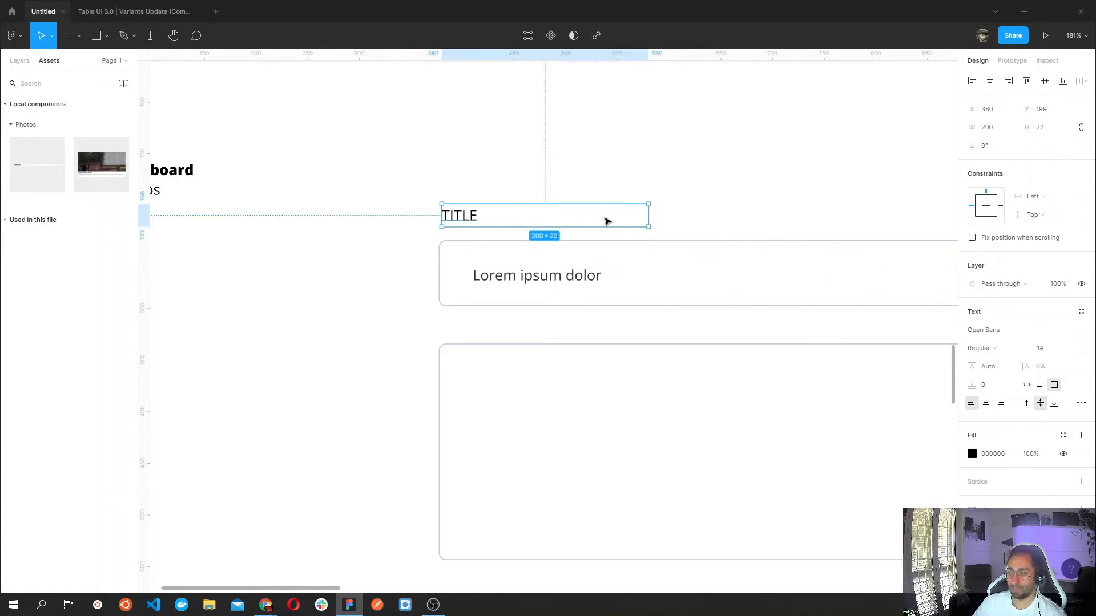
Duplicate the TITLE label to X 380, Y 305 above the text area and change its text to "DESCRIPTION".
{"action": "key", "text": "ctrl+v"}
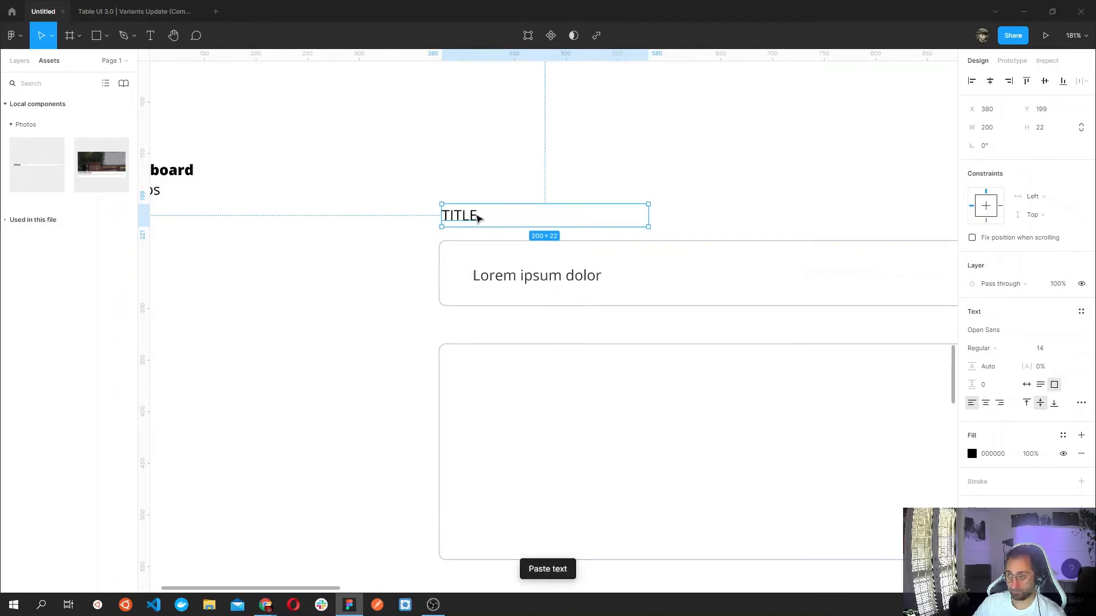
{"action": "left_click_drag", "start_coordinate": [477, 217], "coordinate": [479, 328]}
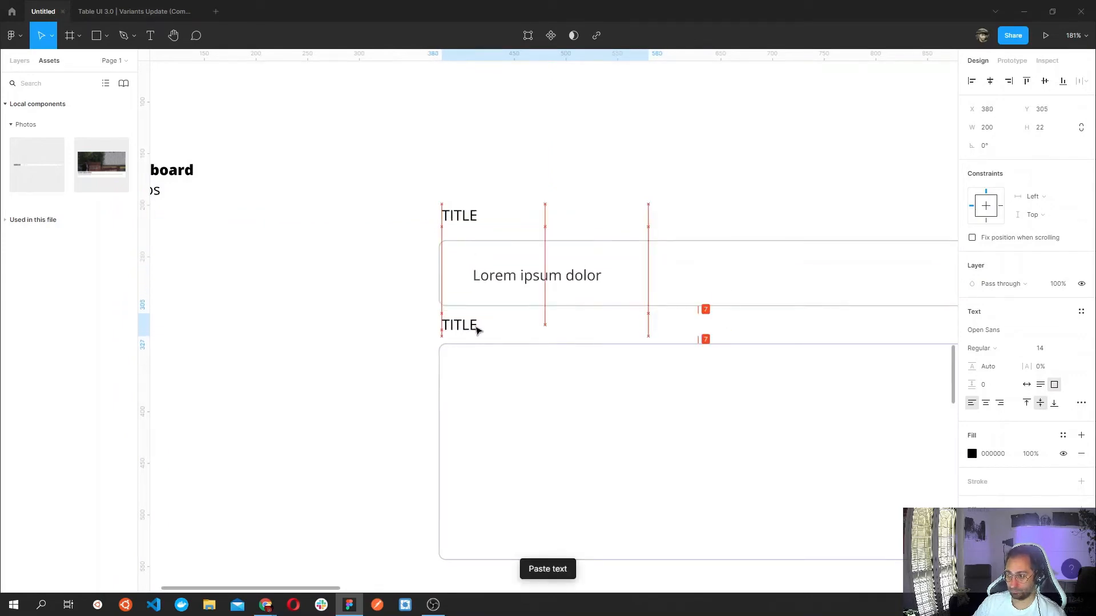
{"action": "double_click", "coordinate": [476, 326]}
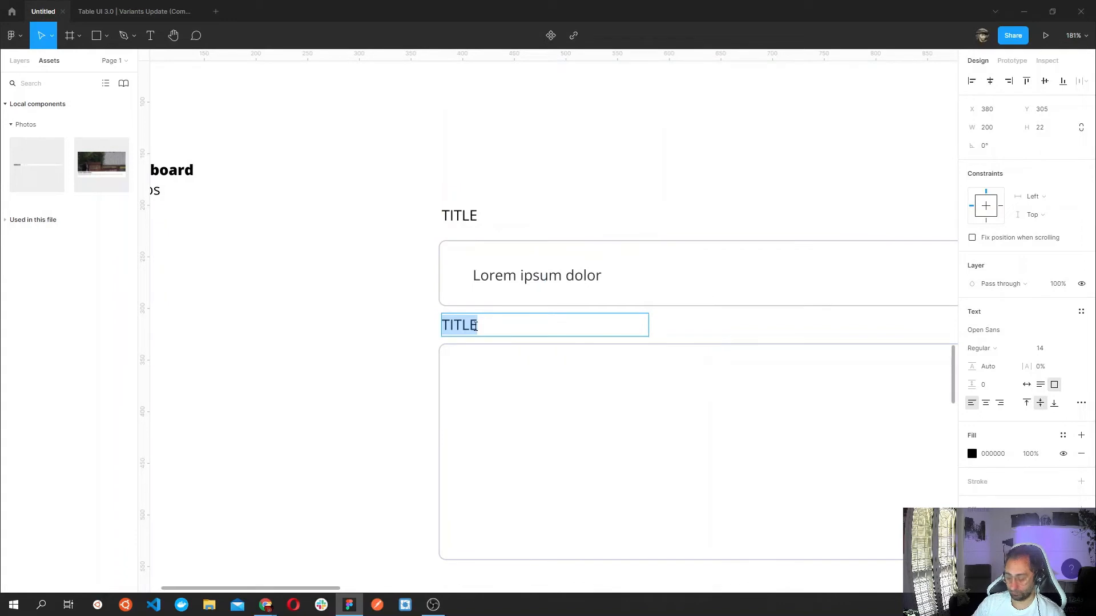
{"action": "type", "text": "DESCRI"}
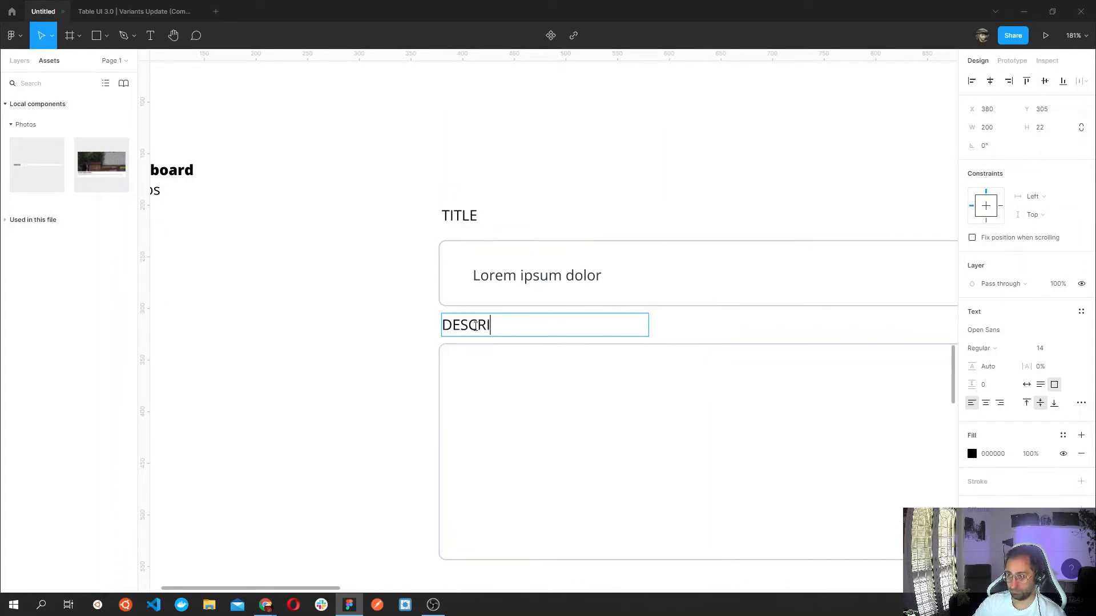
{"action": "type", "text": "O("}
{"action": "type", "text": "TIO"}
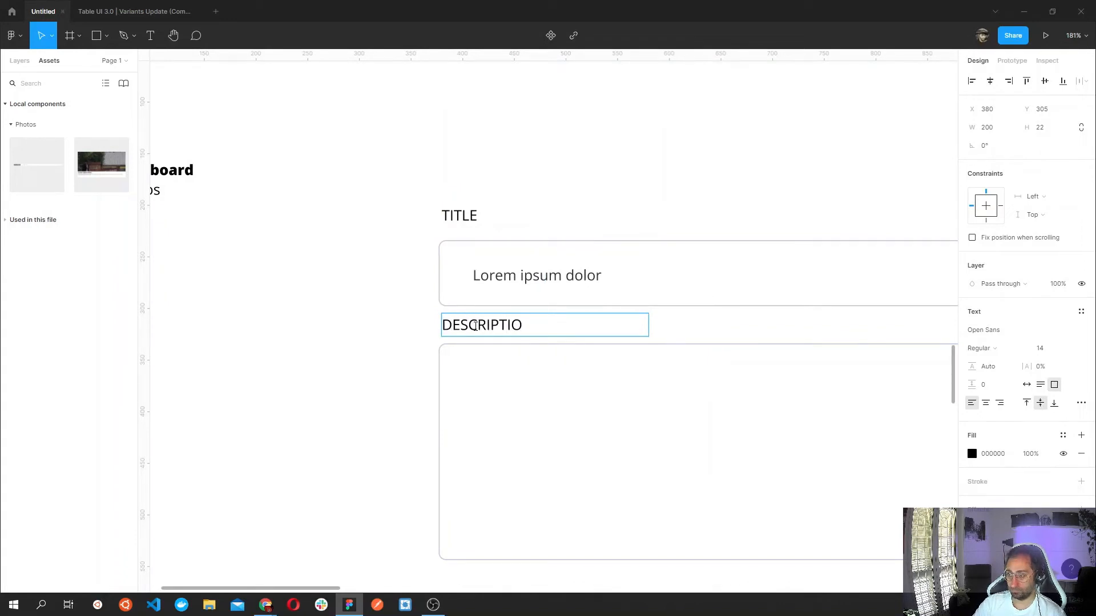
{"action": "type", "text": "OP"}
{"action": "type", "text": "N"}
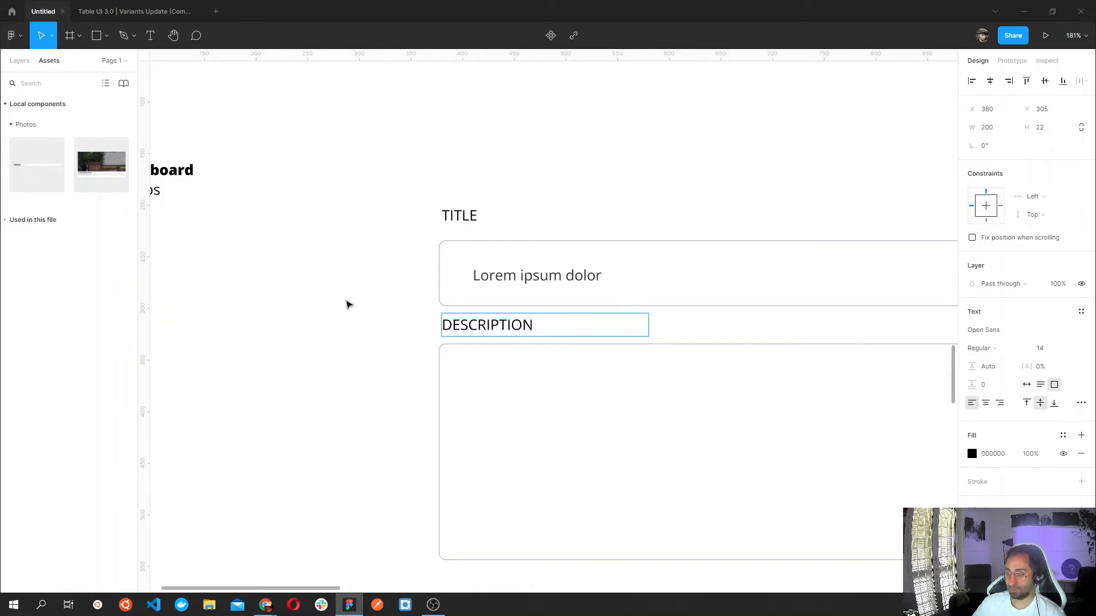
{"action": "key", "text": "Escape"}
Move the DESCRIPTION label, text area, upload field and ADD A NEW PHOTO button down together, widening the gap below the first field.
{"action": "scroll", "coordinate": [388, 314], "scroll_direction": "down", "scroll_amount": 2}
{"action": "scroll", "coordinate": [388, 315], "scroll_direction": "down", "scroll_amount": 5}
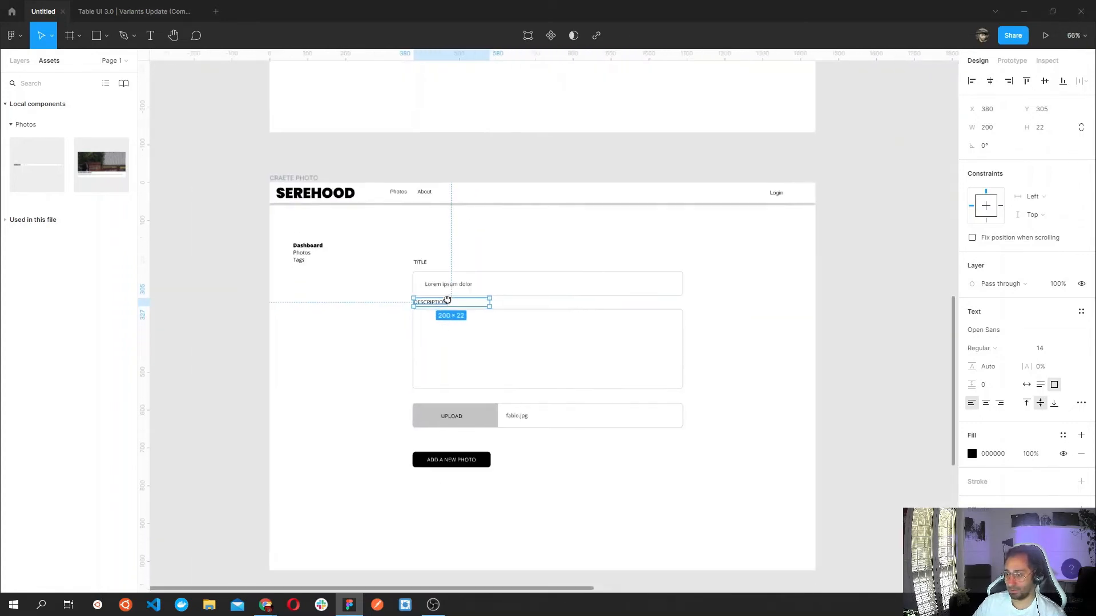
{"action": "left_click", "coordinate": [699, 339]}
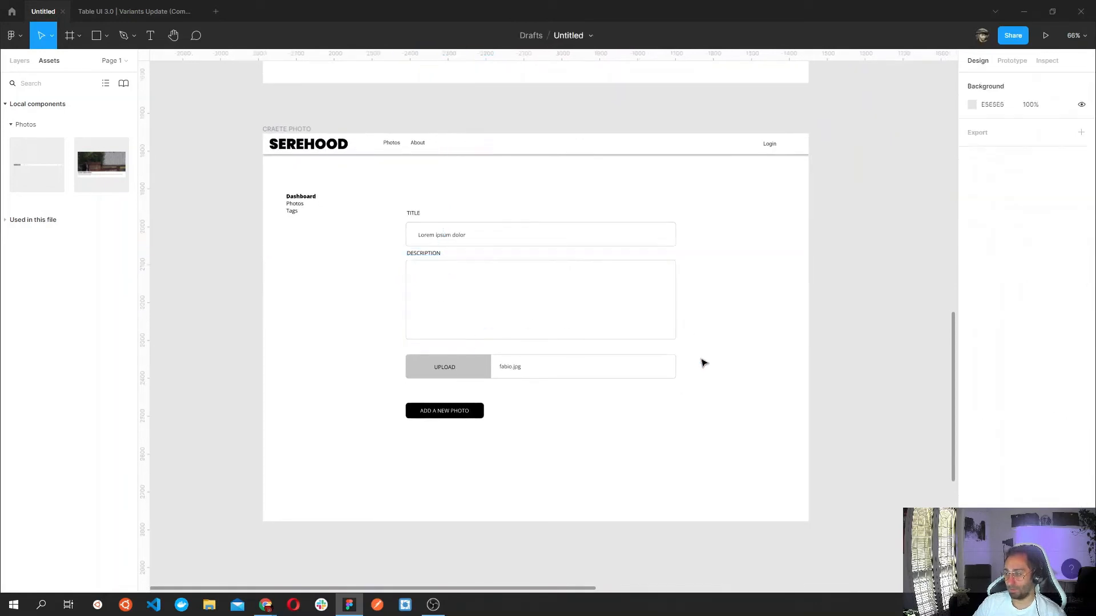
{"action": "left_click_drag", "start_coordinate": [704, 438], "coordinate": [404, 252]}
{"action": "left_click_drag", "start_coordinate": [466, 276], "coordinate": [463, 284]}
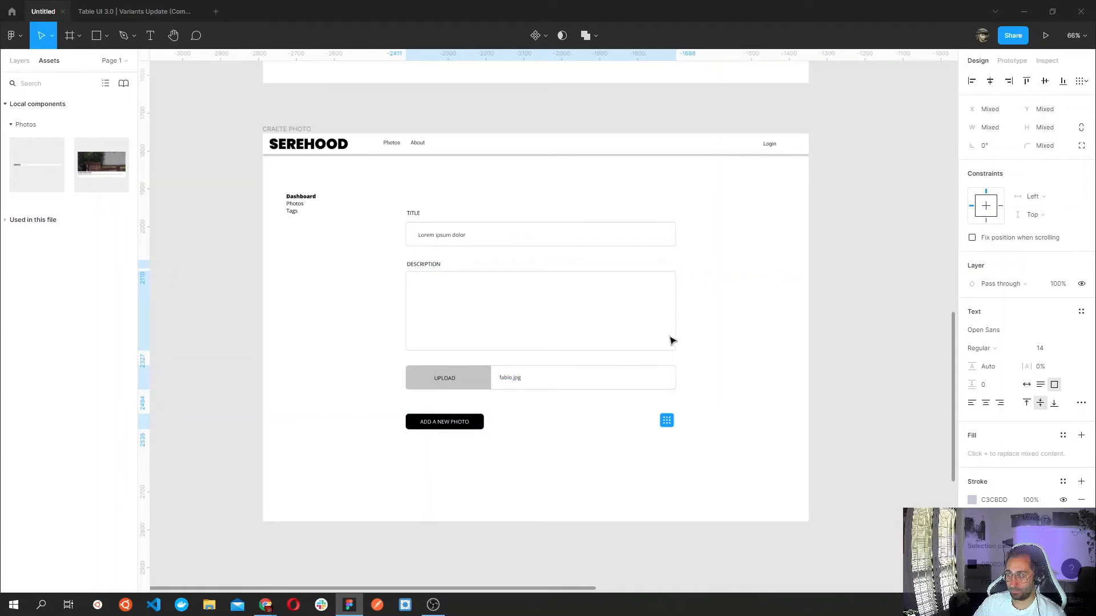
{"action": "left_click", "coordinate": [748, 364]}
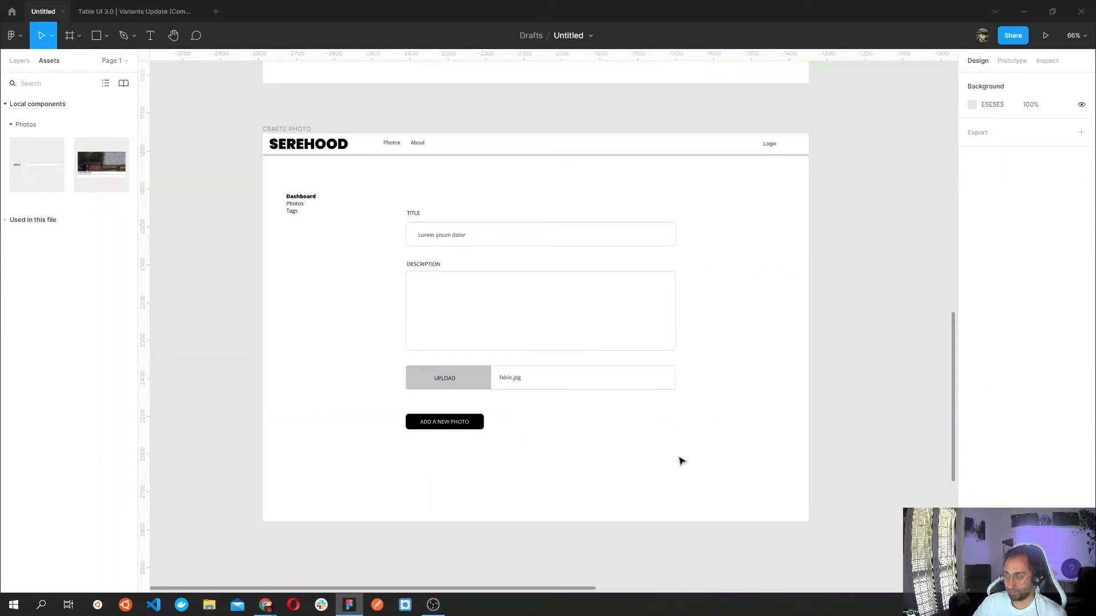
Move the upload field and the ADD A NEW PHOTO button slightly further down from the text area.
{"action": "left_click_drag", "start_coordinate": [689, 460], "coordinate": [403, 362]}
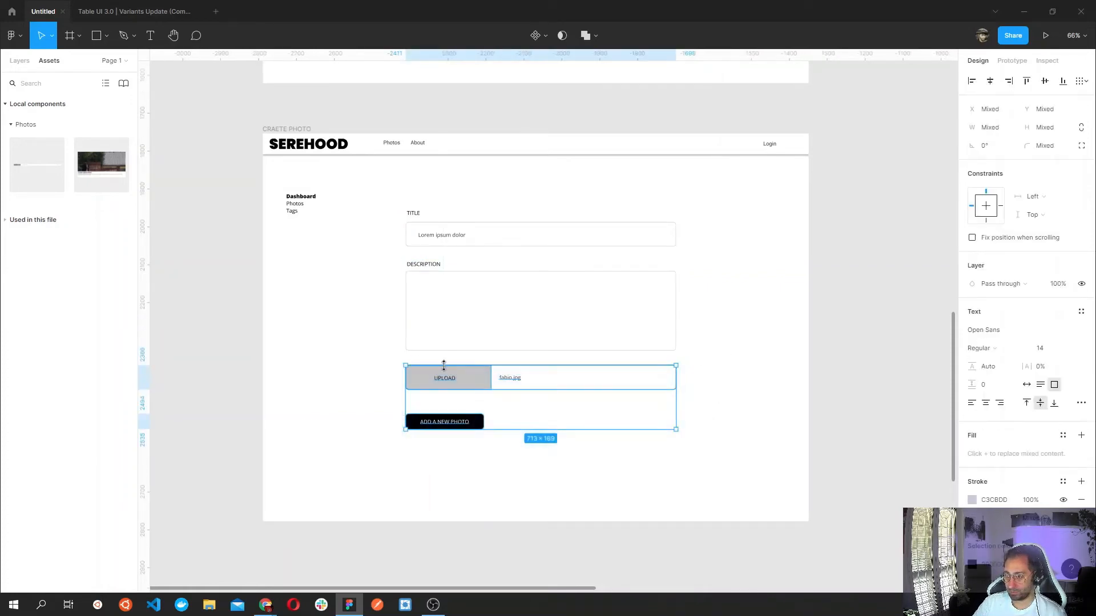
{"action": "left_click_drag", "start_coordinate": [478, 384], "coordinate": [479, 389]}
{"action": "left_click", "coordinate": [628, 461]}
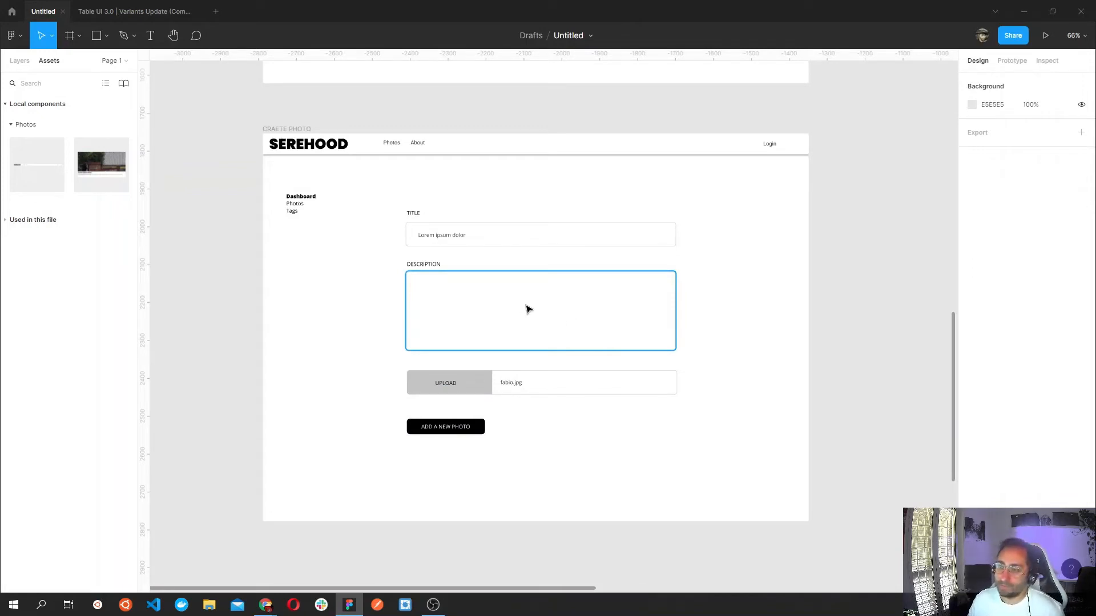
Duplicate the "Lorem ipsum dolor" text and place the copy directly below the title field at X 377, Y 298.
{"action": "left_click", "coordinate": [437, 242]}
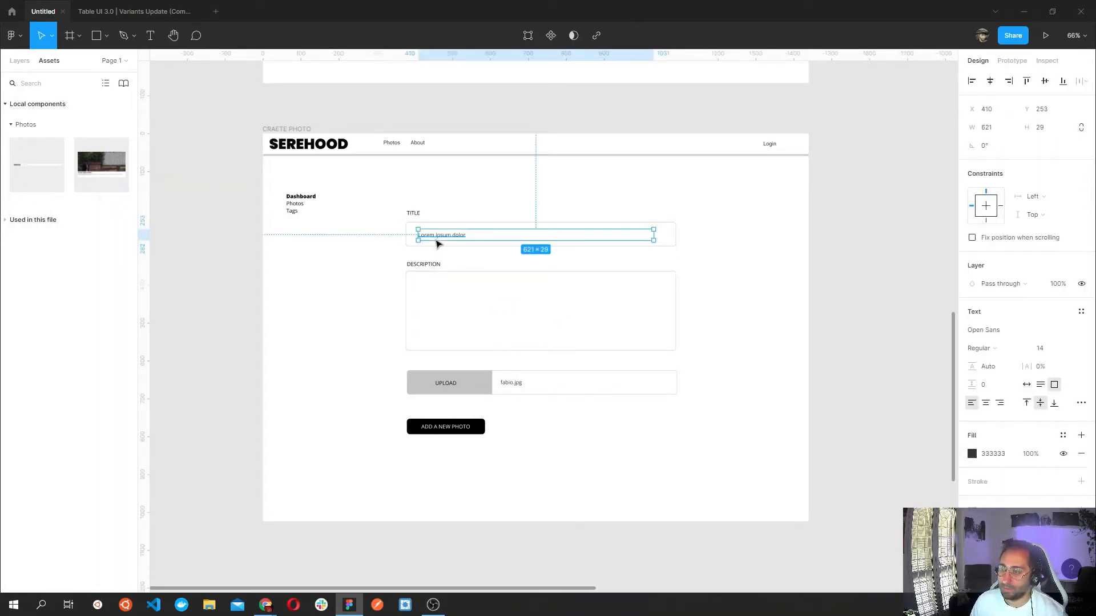
{"action": "left_click", "coordinate": [471, 292]}
{"action": "key", "text": "ctrl+v"}
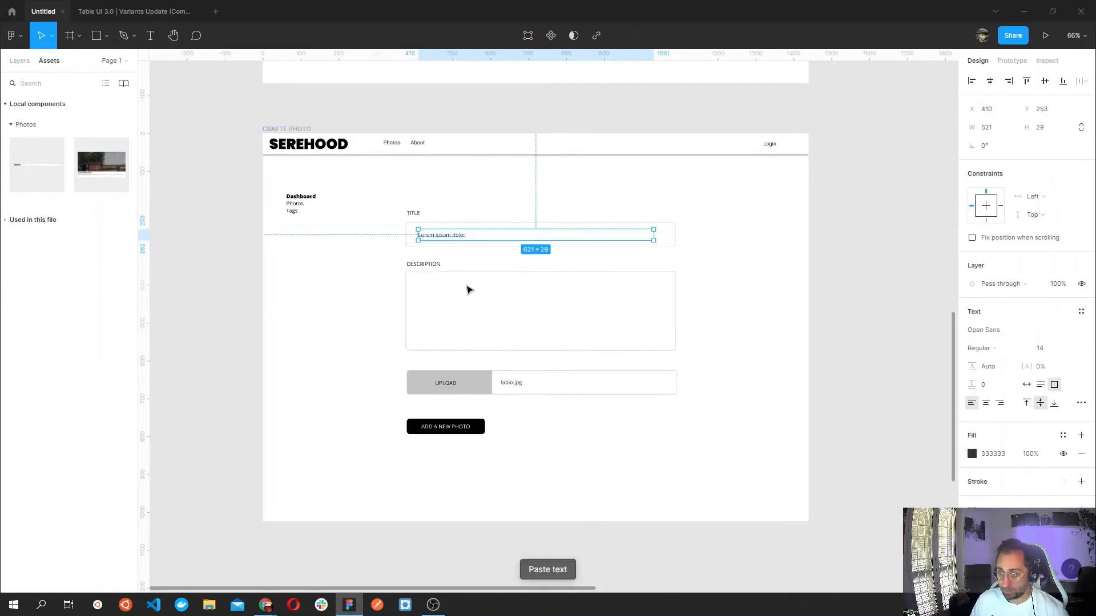
{"action": "left_click_drag", "start_coordinate": [455, 237], "coordinate": [418, 258]}
Replace the copied text below the title field with "Type your image text max: 200 characters".
{"action": "scroll", "coordinate": [451, 255], "scroll_direction": "up", "scroll_amount": 5}
{"action": "double_click", "coordinate": [417, 258]}
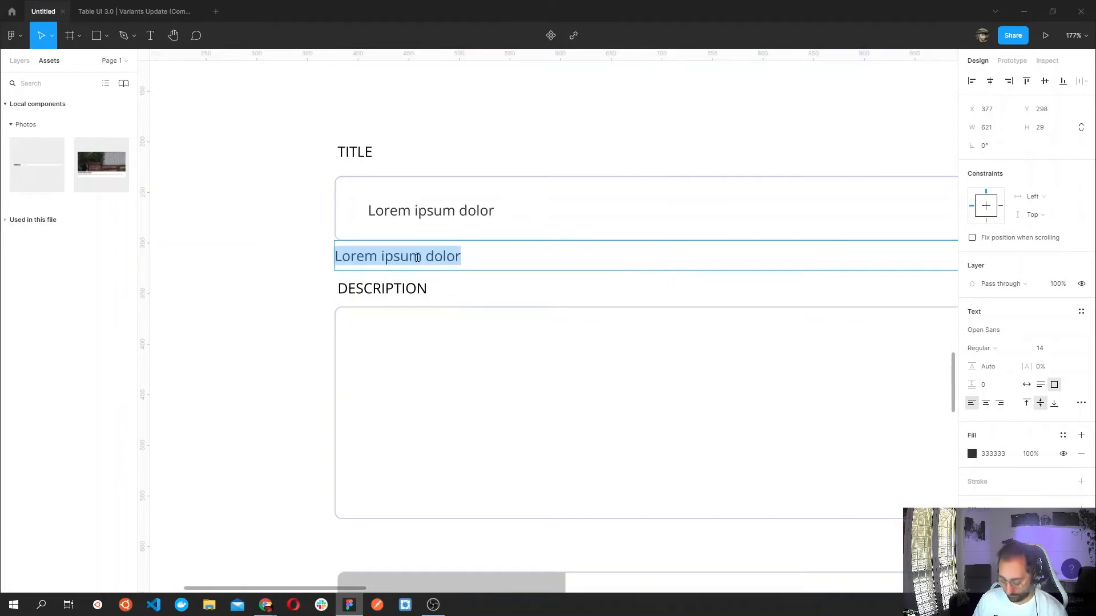
{"action": "type", "text": "Type "}
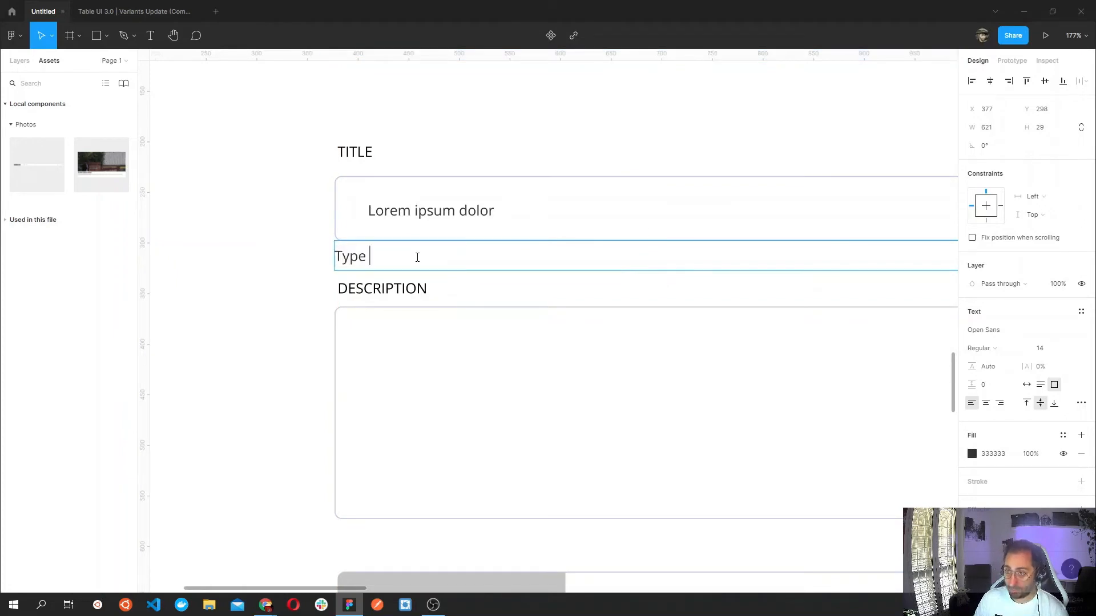
{"action": "type", "text": "youir"}
{"action": "key", "text": "BackSpace"}
{"action": "key", "text": "BackSpace"}
{"action": "type", "text": "r "}
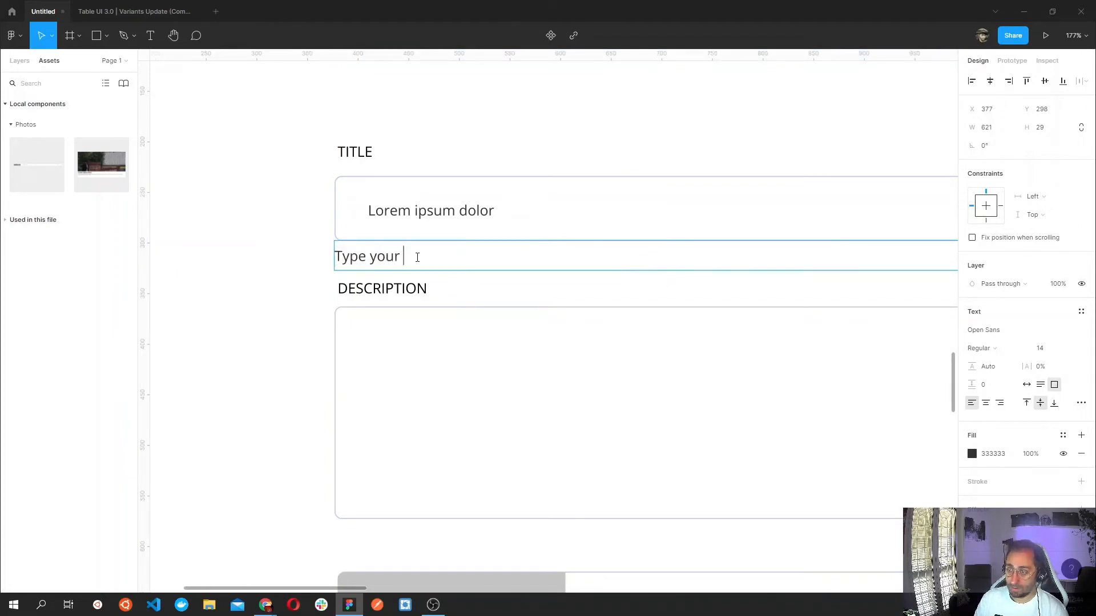
{"action": "type", "text": "image text"}
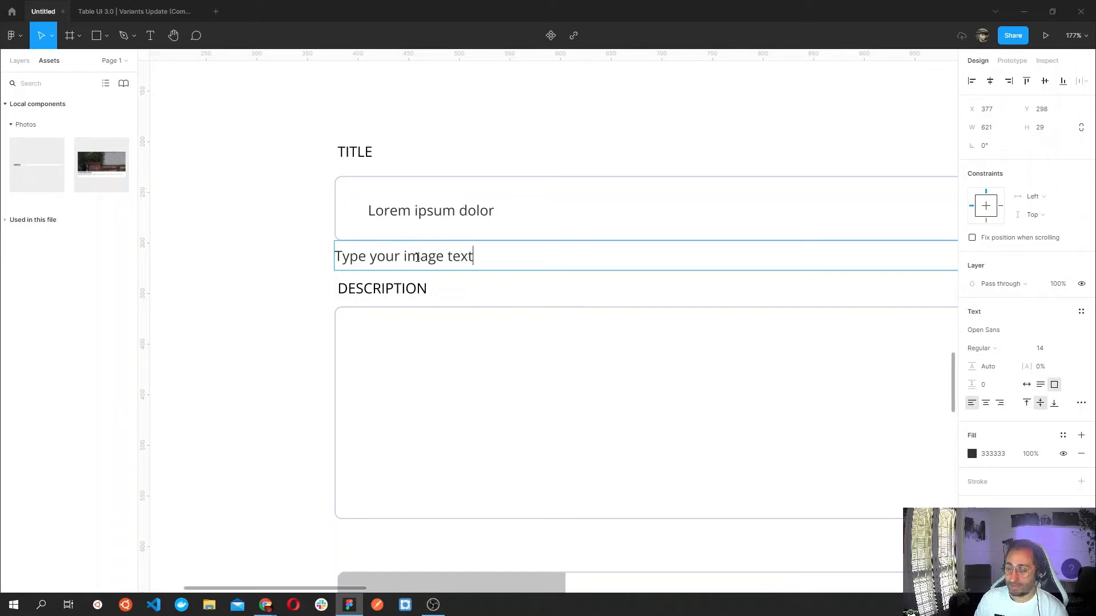
{"action": "type", "text": " max: "}
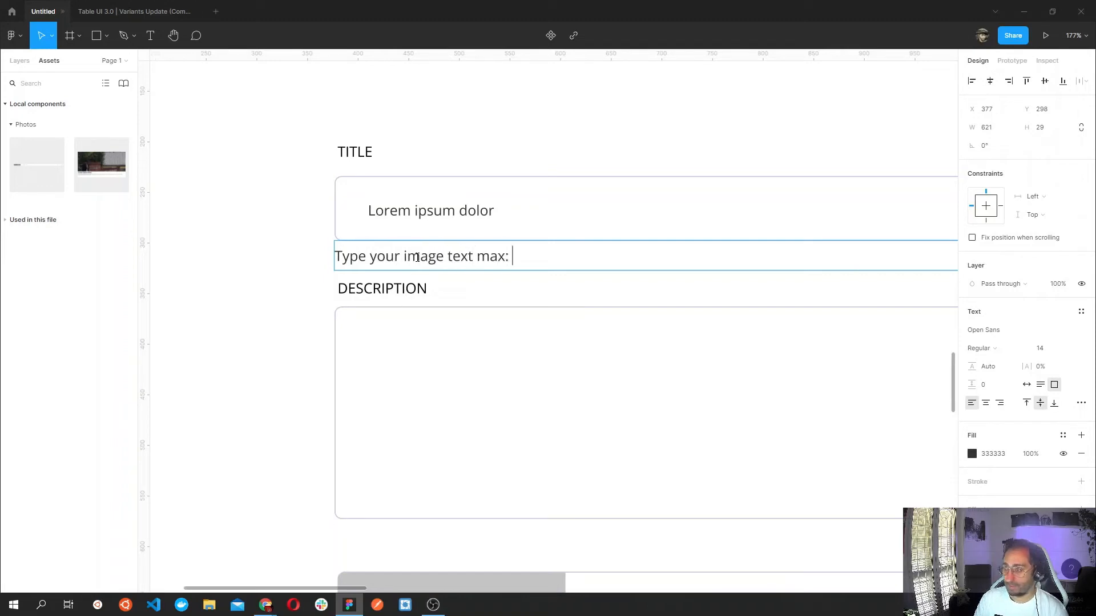
{"action": "type", "text": "200ch"}
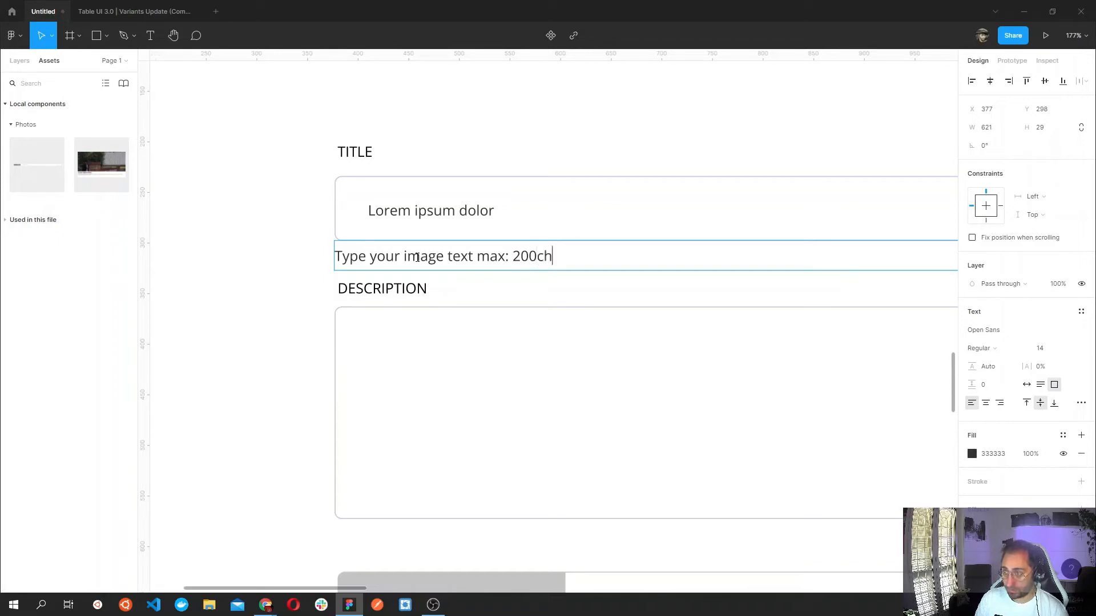
{"action": "key", "text": "BackSpace"}
{"action": "key", "text": "BackSpace"}
{"action": "type", "text": " characters"}
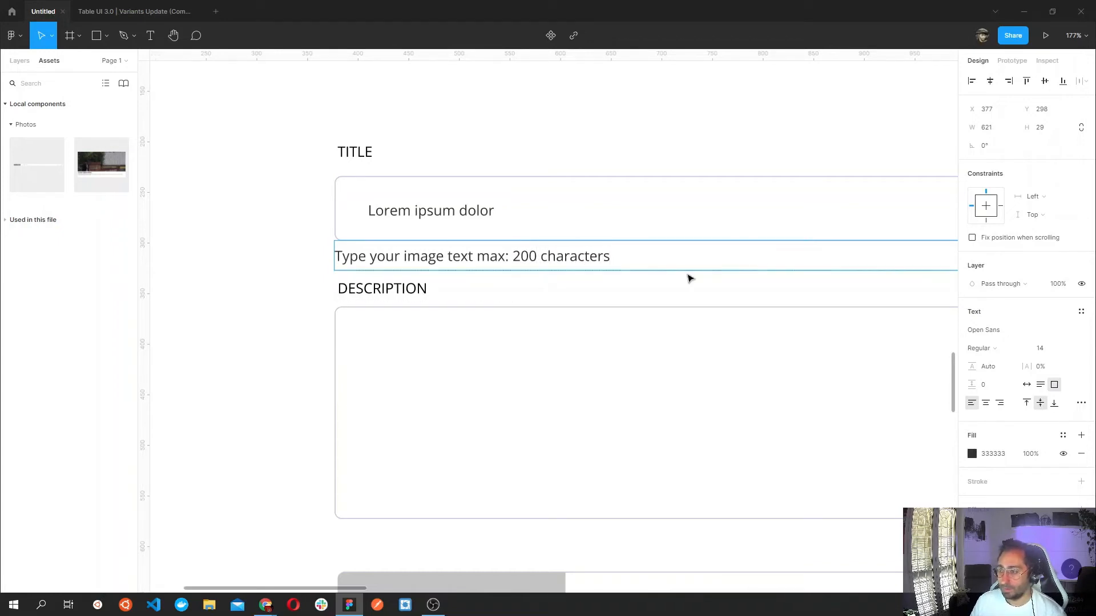
Set the font size of the helper text below the title field to 12.
{"action": "key", "text": "ctrl+shift+Left"}
{"action": "key", "text": "ctrl+shift+Left"}
{"action": "key", "text": "ctrl+shift+Left"}
{"action": "key", "text": "ctrl+shift+Left"}
{"action": "key", "text": "ctrl+shift+Left"}
{"action": "key", "text": "ctrl+shift+Left"}
{"action": "key", "text": "ctrl+shift+Left"}
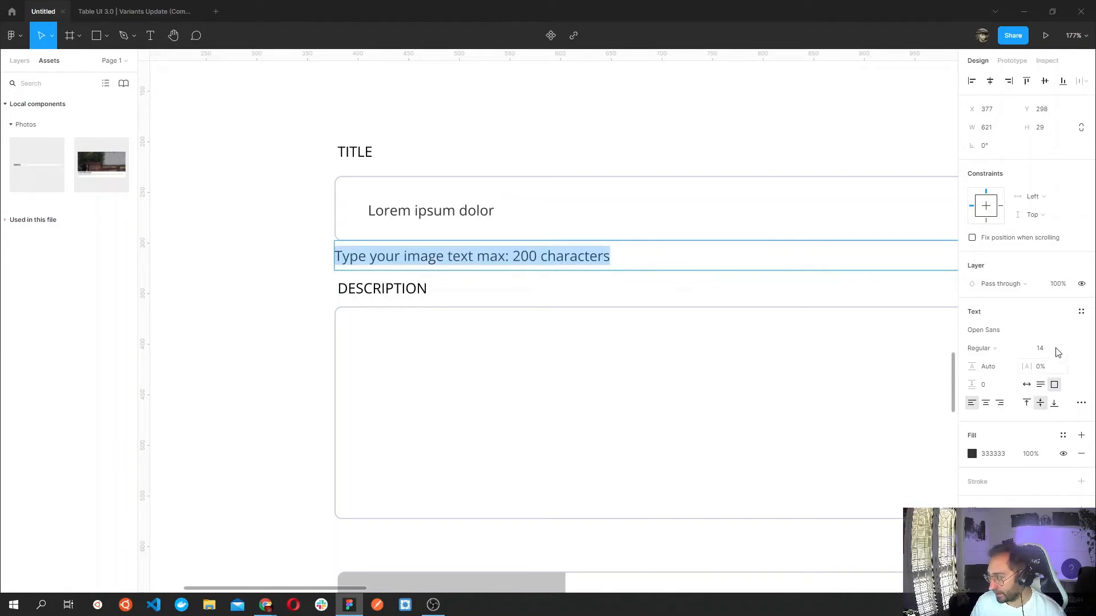
{"action": "left_click", "coordinate": [1054, 349]}
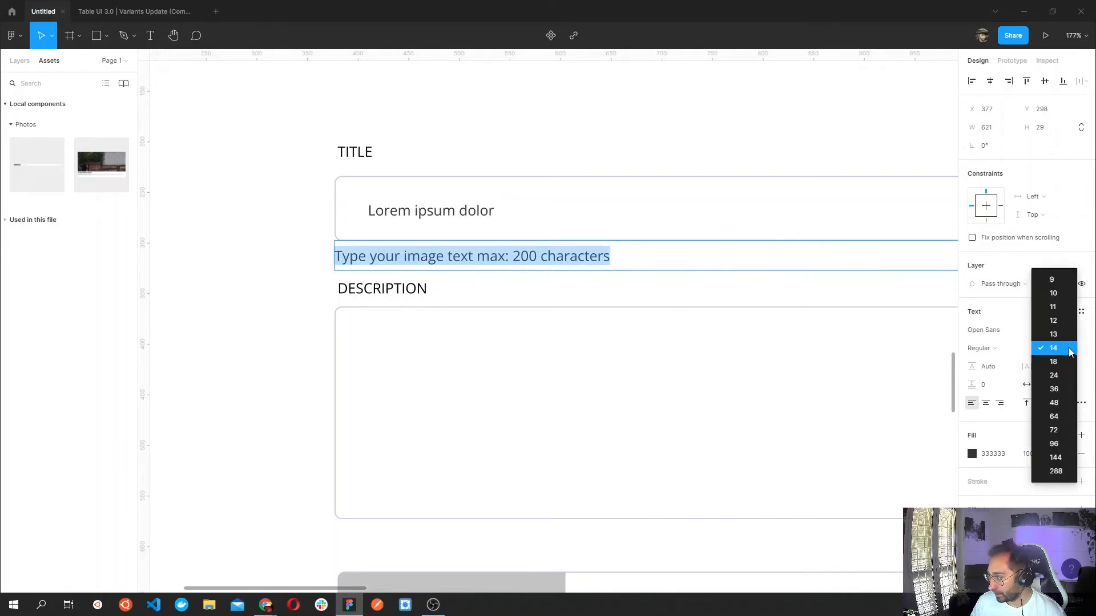
{"action": "left_click", "coordinate": [1053, 320]}
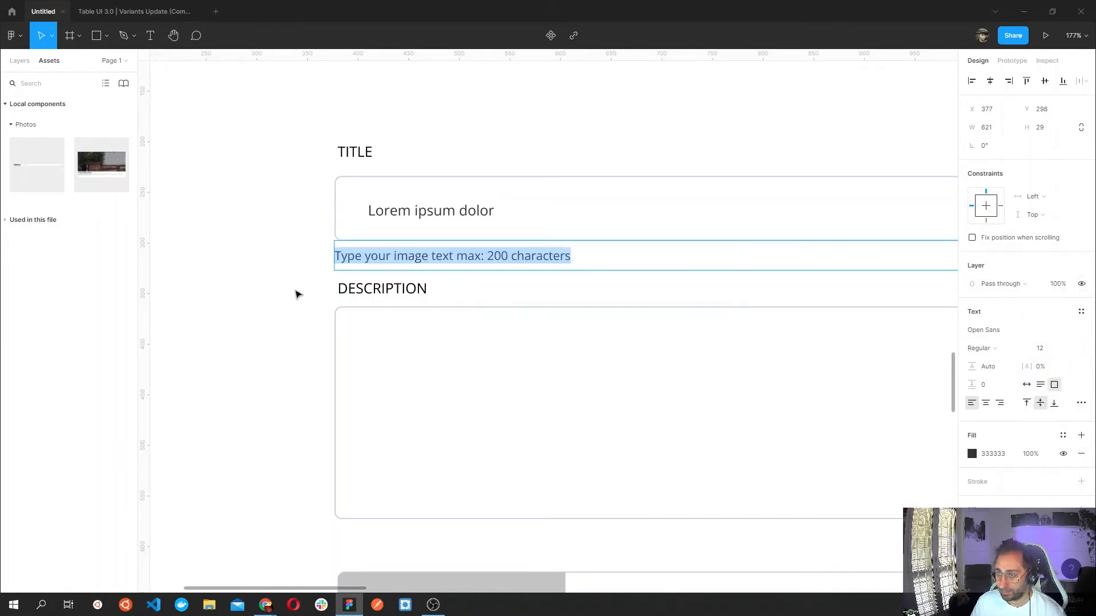
{"action": "key", "text": "Escape"}
{"action": "key", "text": "Escape"}
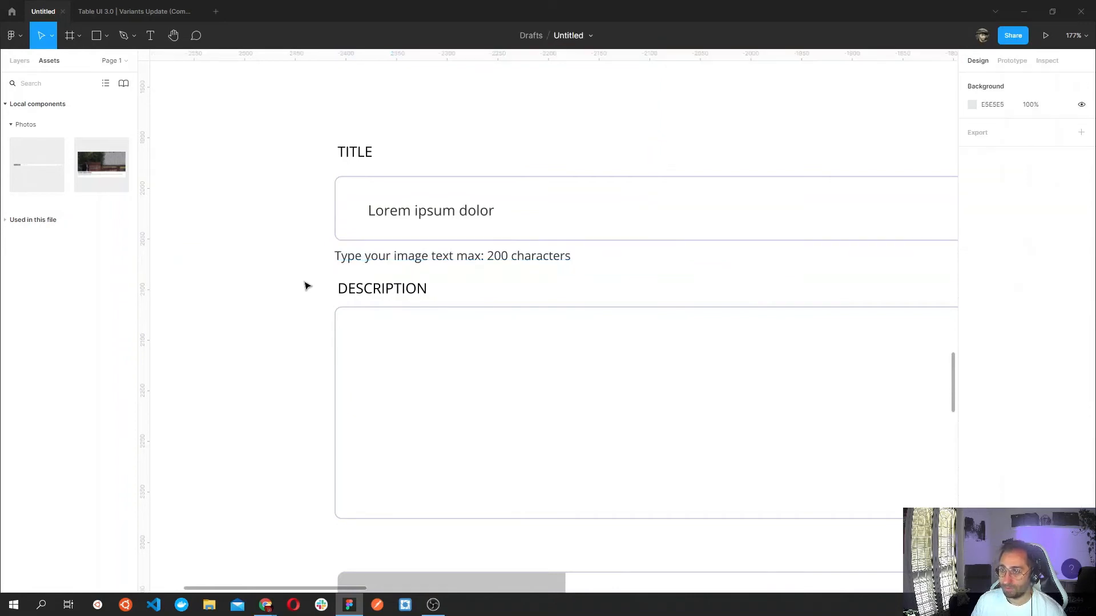
Lighten the fill of the helper text below the title field to grey 6A6A6A.
{"action": "left_click", "coordinate": [417, 264]}
{"action": "left_click", "coordinate": [972, 454]}
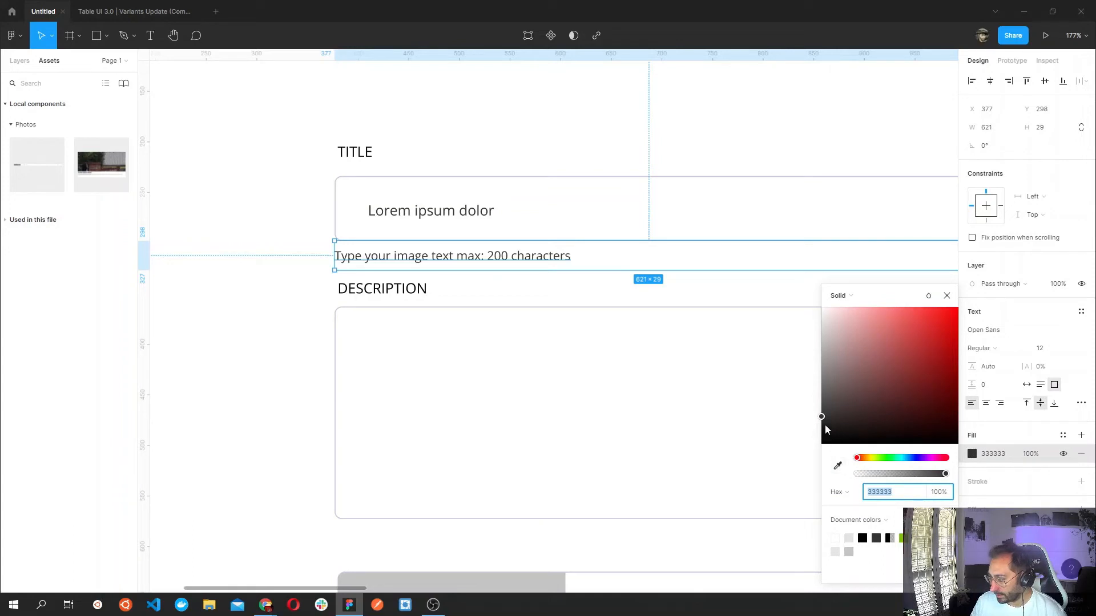
{"action": "left_click_drag", "start_coordinate": [822, 421], "coordinate": [819, 392]}
{"action": "left_click", "coordinate": [294, 299]}
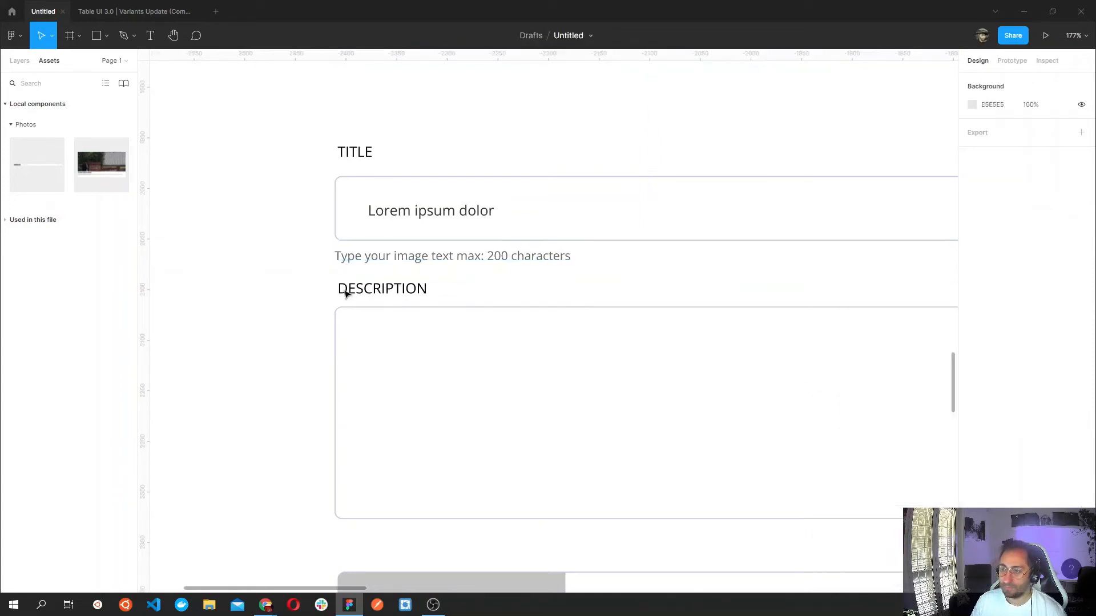
Duplicate the helper text below the text area at X 377, Y 573 and insert "Add a photo descripton" before its existing wording.
{"action": "left_click", "coordinate": [445, 264]}
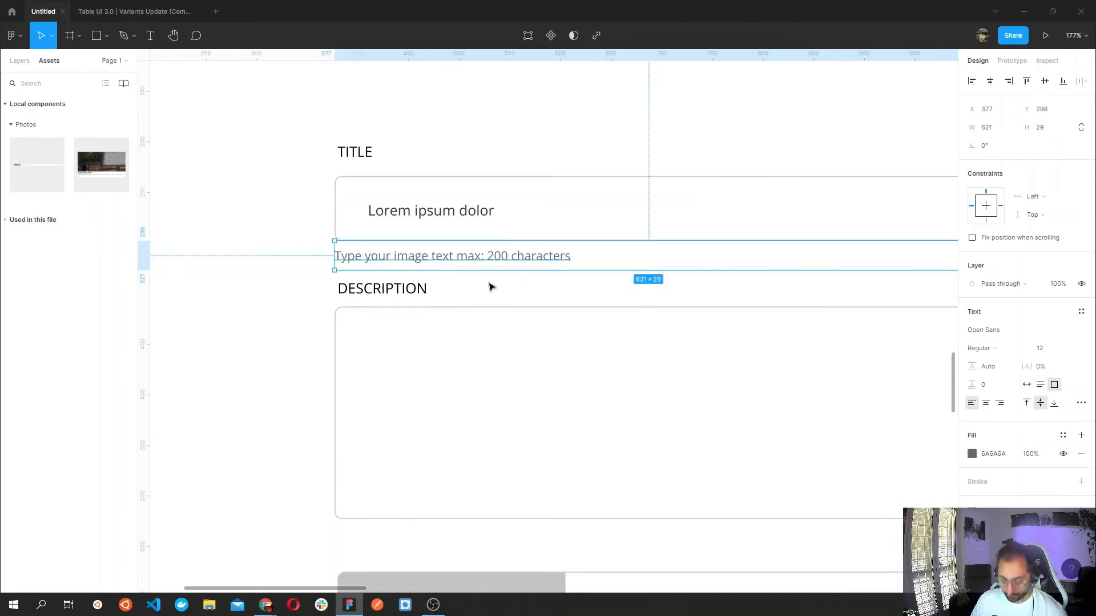
{"action": "left_click_drag", "start_coordinate": [438, 277], "coordinate": [438, 542]}
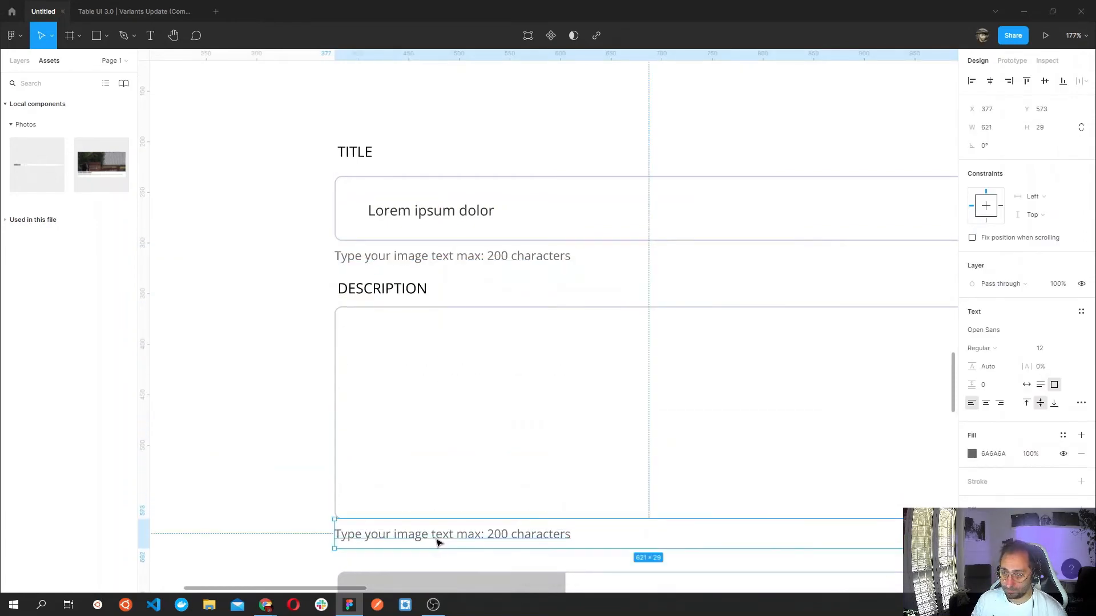
{"action": "double_click", "coordinate": [432, 536]}
{"action": "key", "text": "Left"}
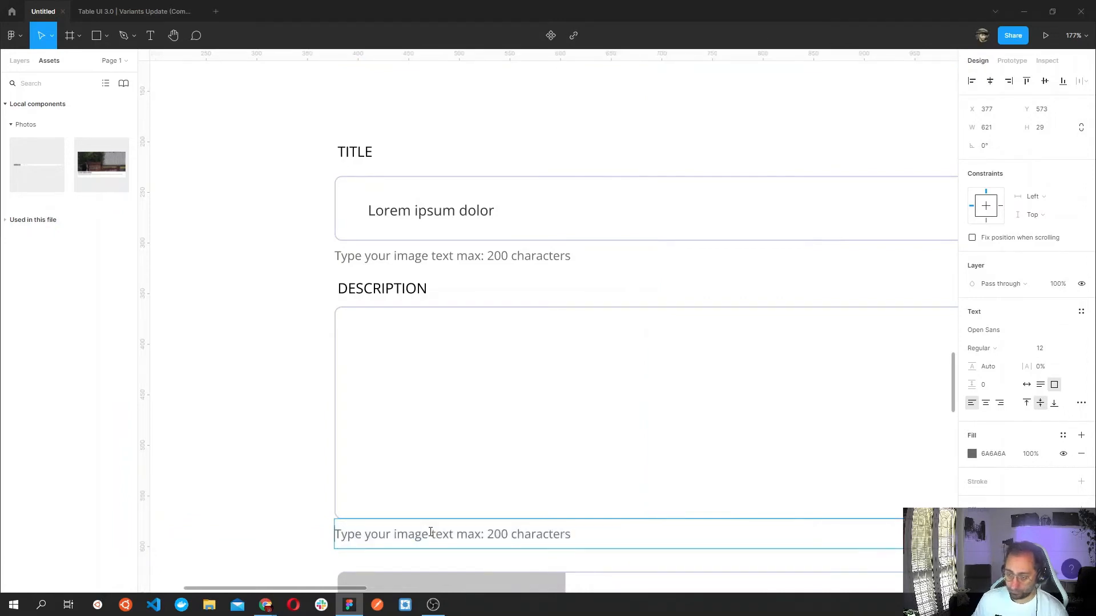
{"action": "type", "text": "Add a "}
{"action": "type", "text": "photo des"}
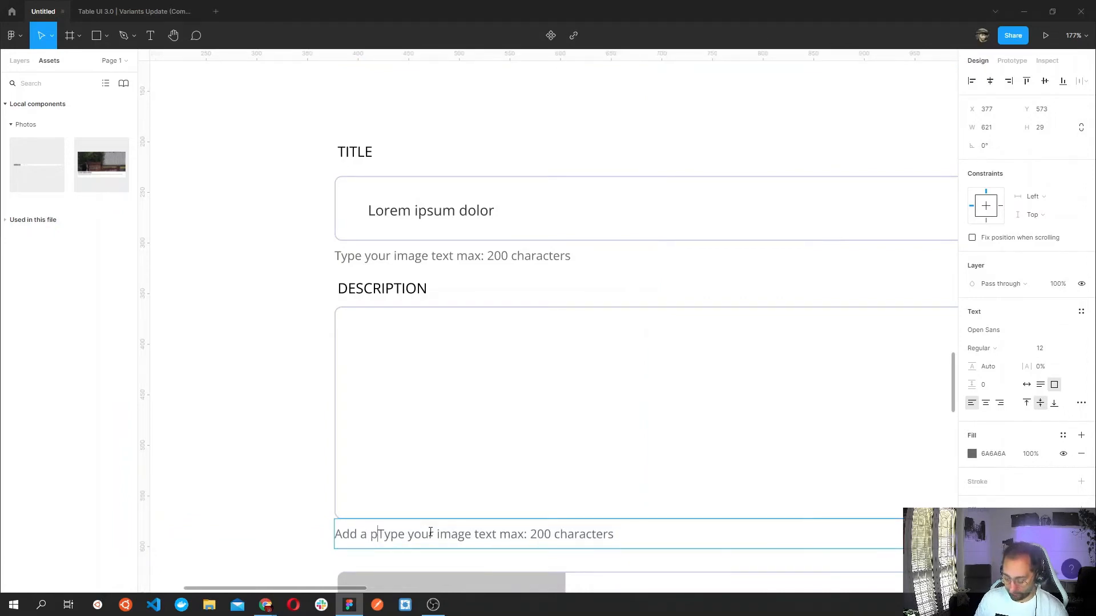
{"action": "type", "text": "cripton"}
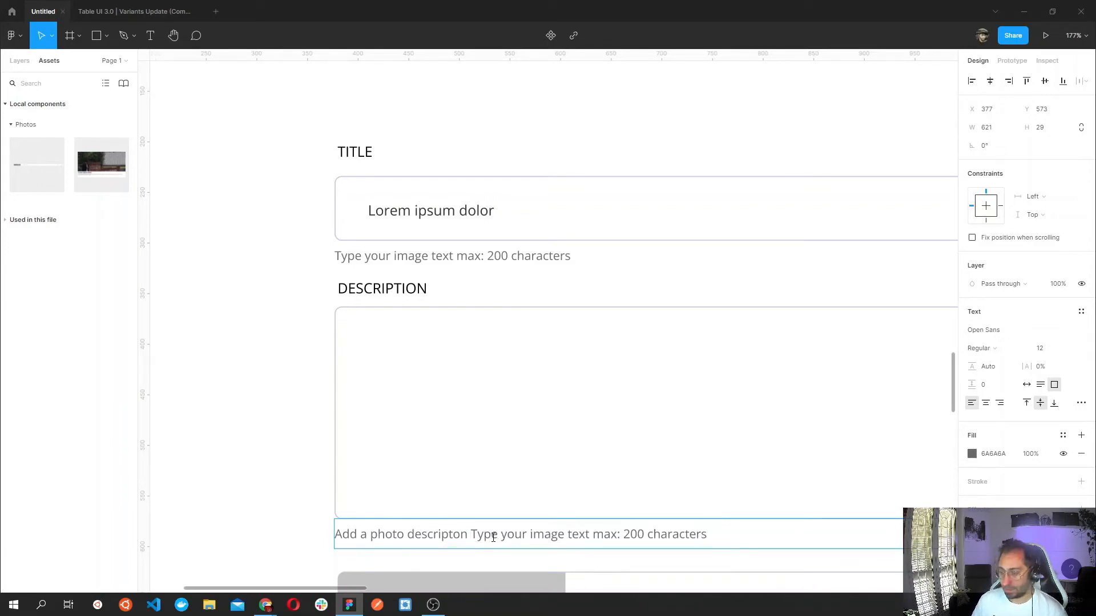
Shorten the helper text under the description box to "Add a photo descripton".
{"action": "left_click_drag", "start_coordinate": [473, 534], "coordinate": [707, 538]}
{"action": "key", "text": "BackSpace"}
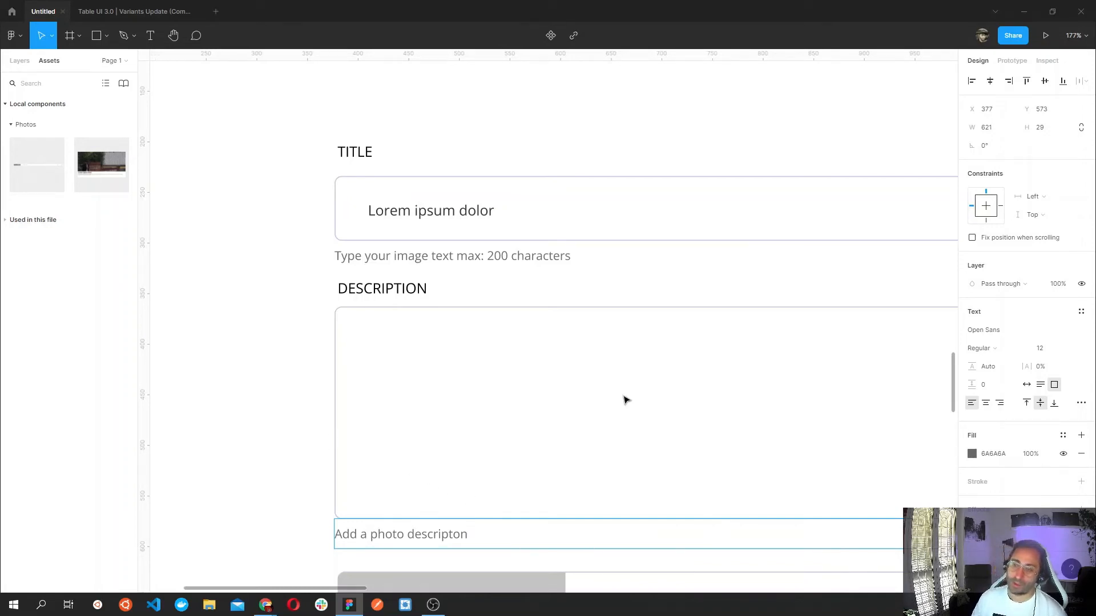
{"action": "key", "text": "Escape"}
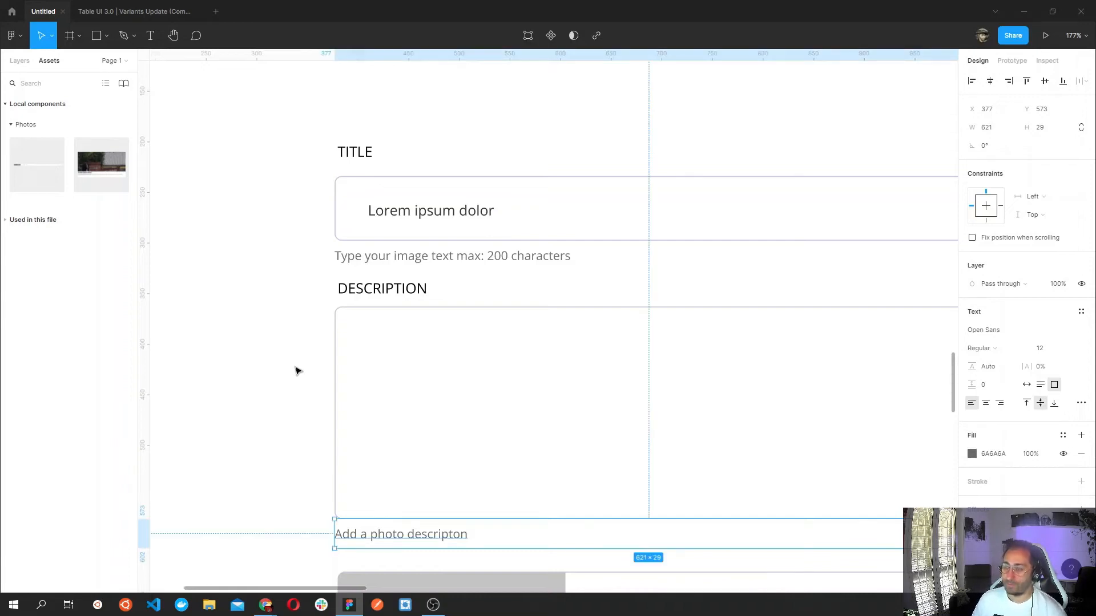
{"action": "scroll", "coordinate": [283, 374], "scroll_direction": "down", "scroll_amount": 5}
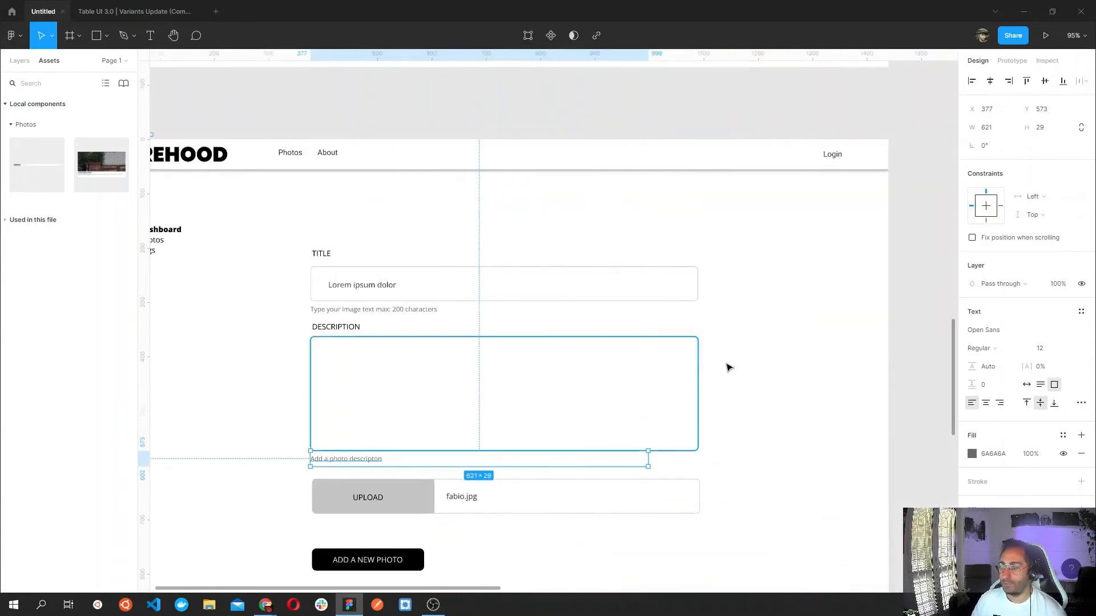
{"action": "left_click", "coordinate": [783, 351]}
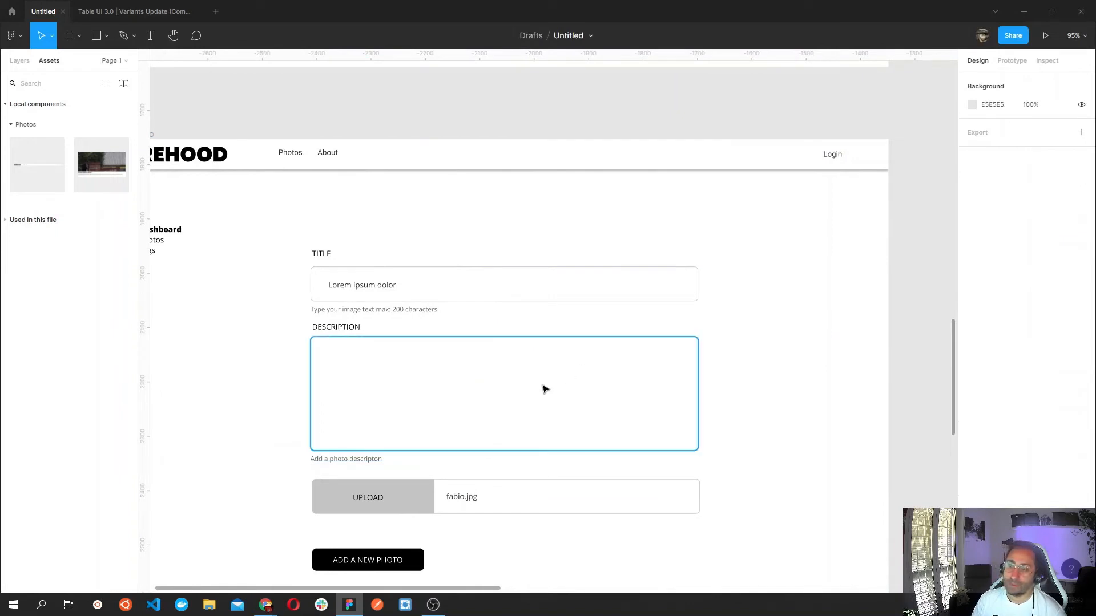
Duplicate the description helper text and place the copy directly below the UPLOAD row, at Y 689.
{"action": "scroll", "coordinate": [696, 465], "scroll_direction": "down", "scroll_amount": 1}
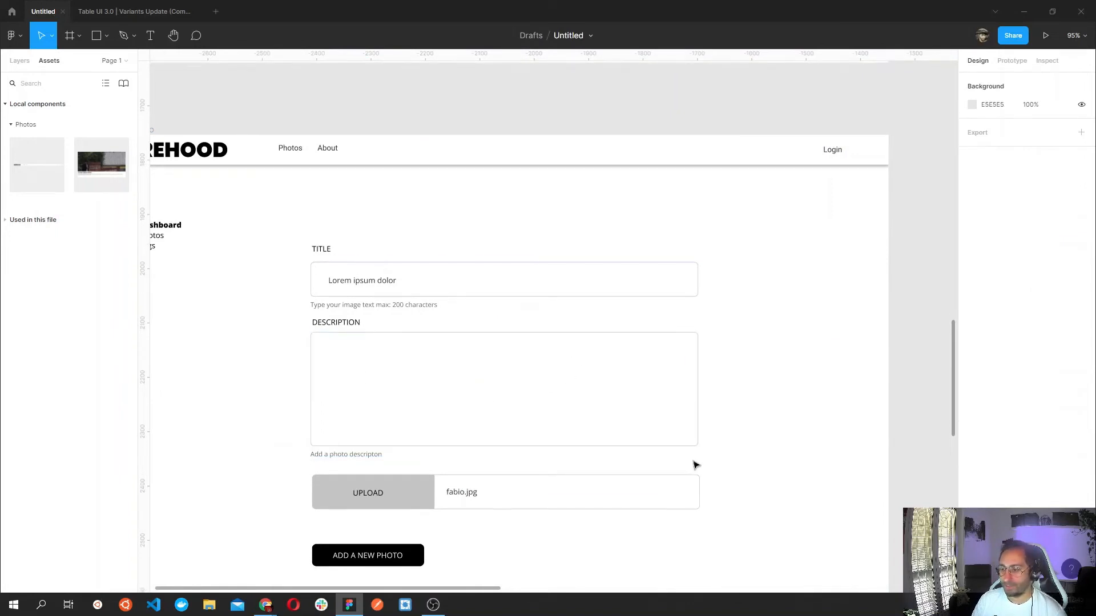
{"action": "scroll", "coordinate": [695, 466], "scroll_direction": "down", "scroll_amount": 2}
{"action": "left_click", "coordinate": [400, 444]}
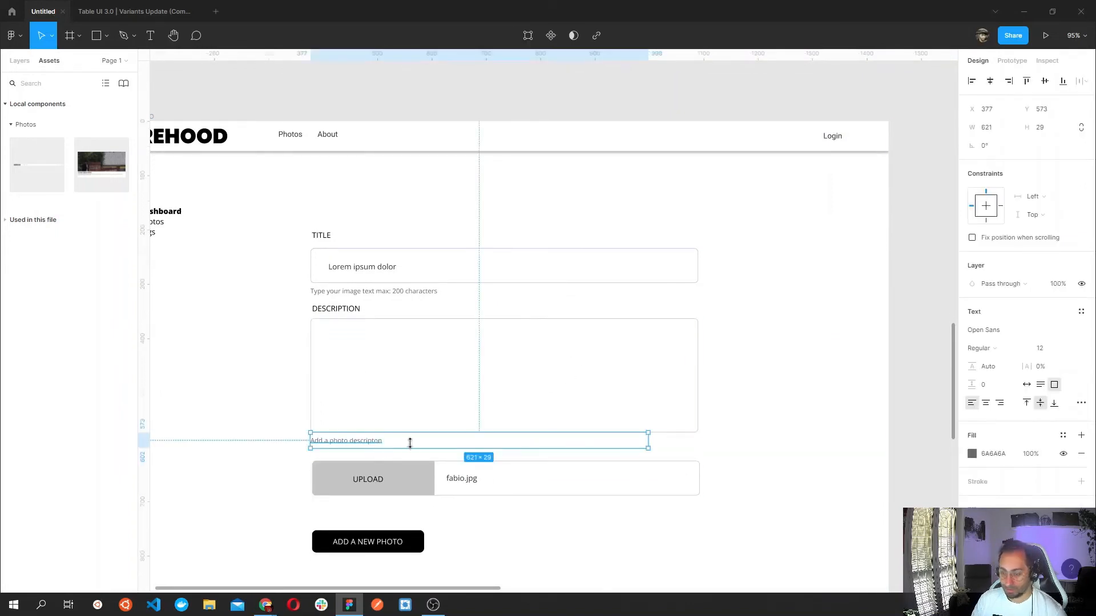
{"action": "key", "text": "ctrl+v"}
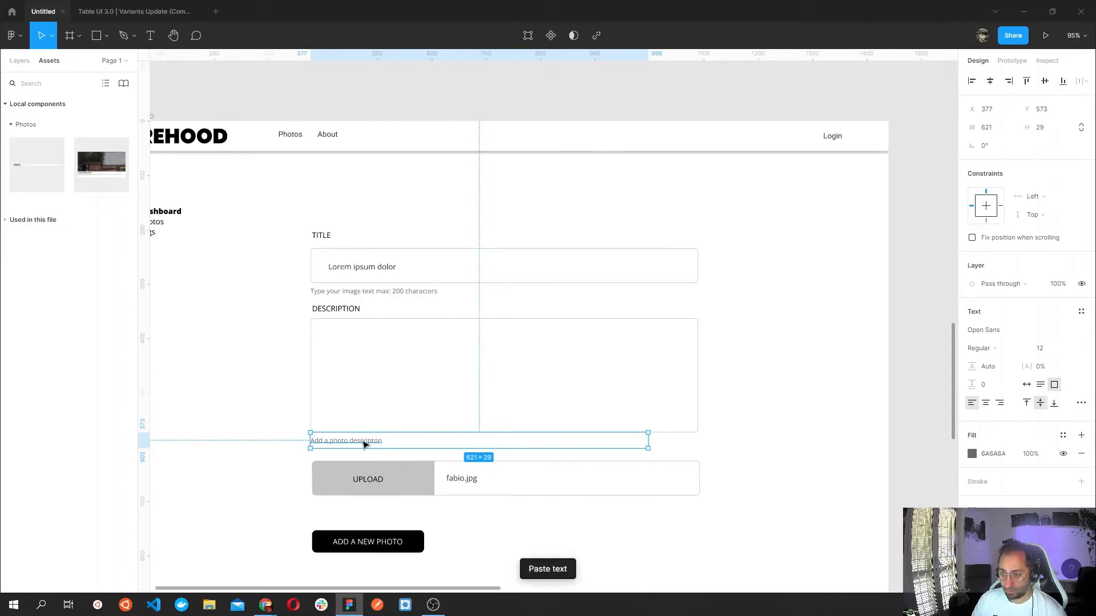
{"action": "left_click_drag", "start_coordinate": [362, 445], "coordinate": [360, 506]}
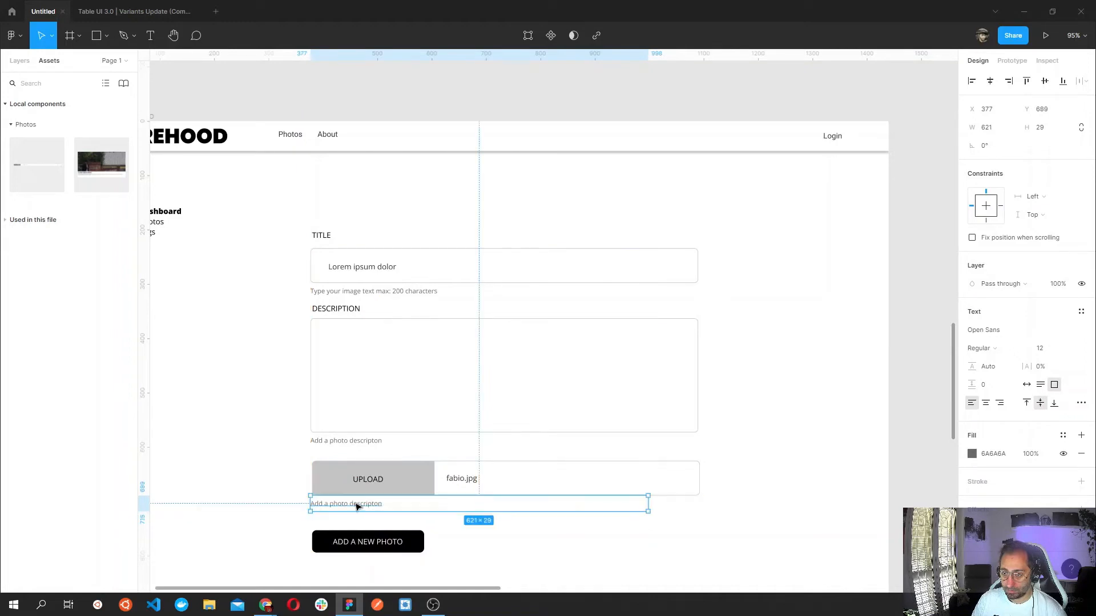
Change the helper text under the UPLOAD row to "Upload your image".
{"action": "double_click", "coordinate": [351, 505]}
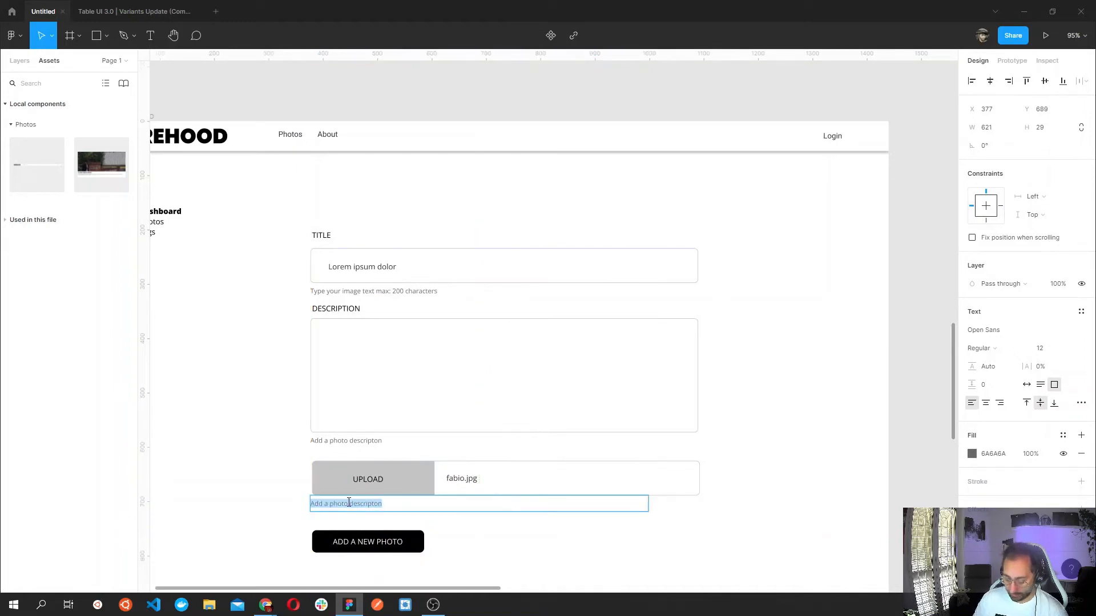
{"action": "type", "text": "Upload your image"}
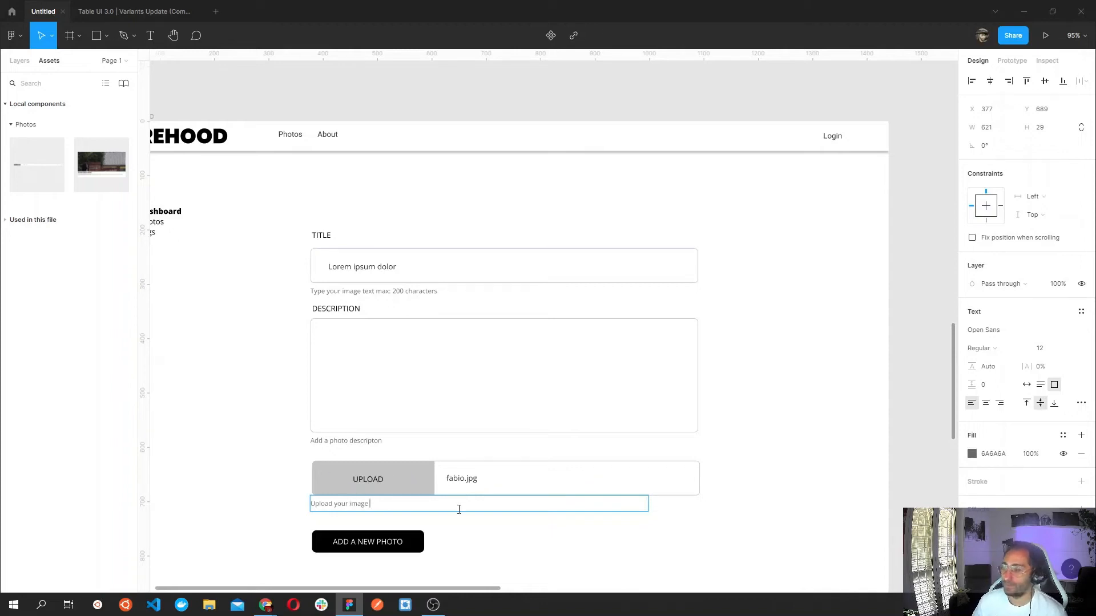
{"action": "key", "text": "Escape"}
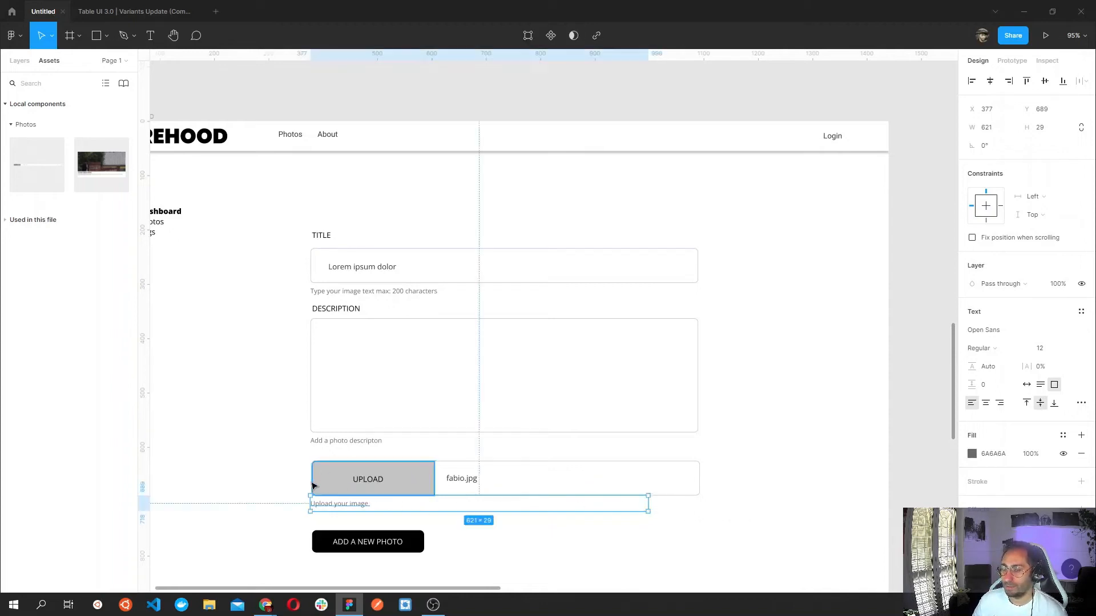
{"action": "left_click", "coordinate": [266, 454]}
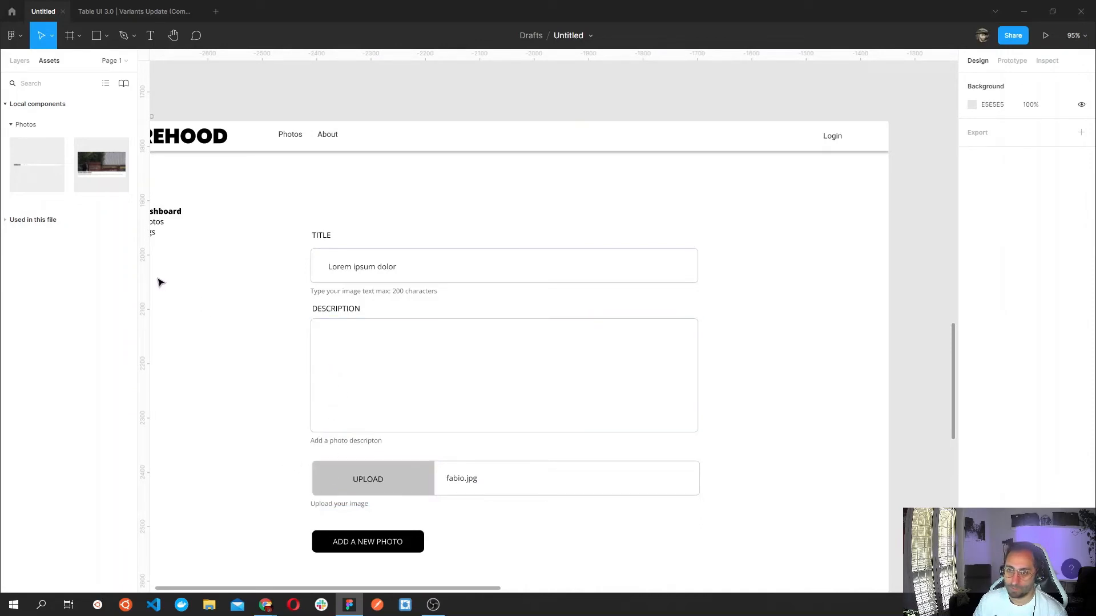
Add a vertical guide along the input boxes' left edge and align the UPLOAD row and the ADD A NEW PHOTO button to it.
{"action": "left_click_drag", "start_coordinate": [148, 277], "coordinate": [310, 302]}
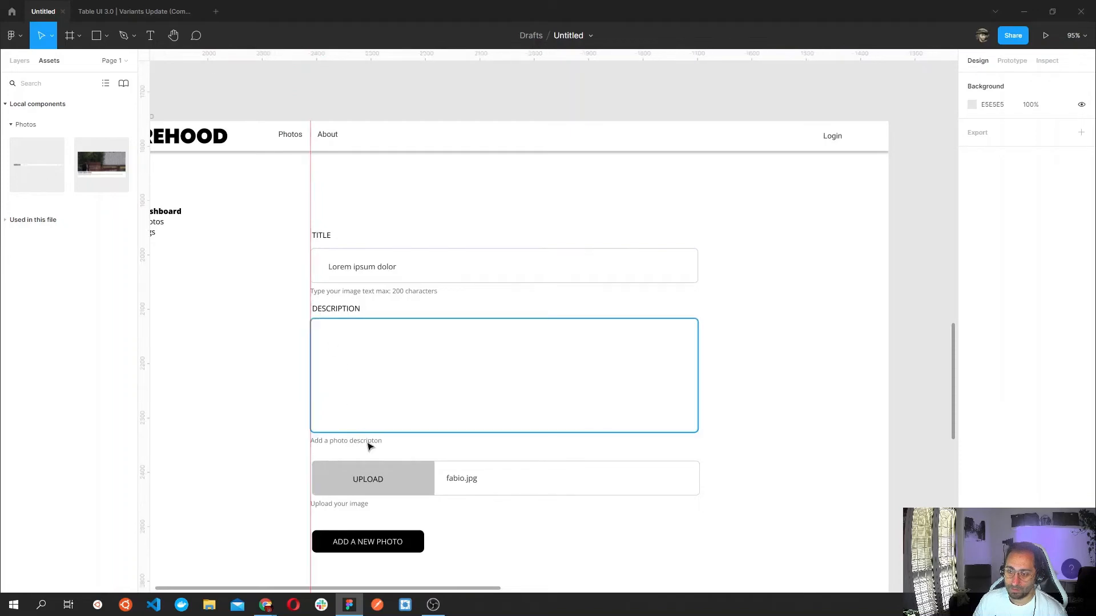
{"action": "left_click_drag", "start_coordinate": [643, 489], "coordinate": [369, 472]}
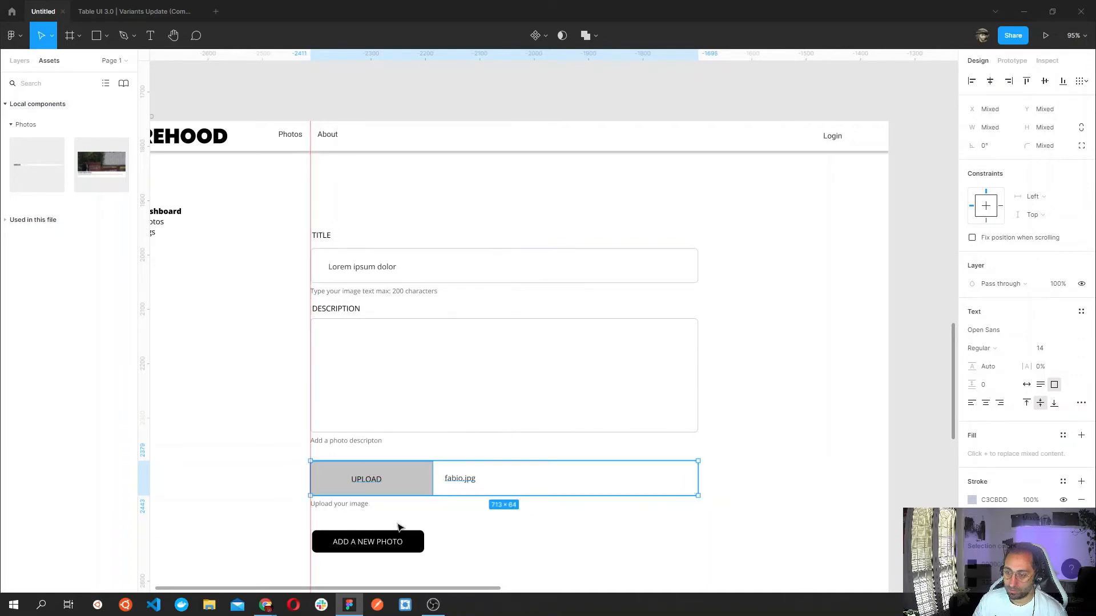
{"action": "left_click_drag", "start_coordinate": [485, 558], "coordinate": [422, 542]}
{"action": "left_click", "coordinate": [735, 465]}
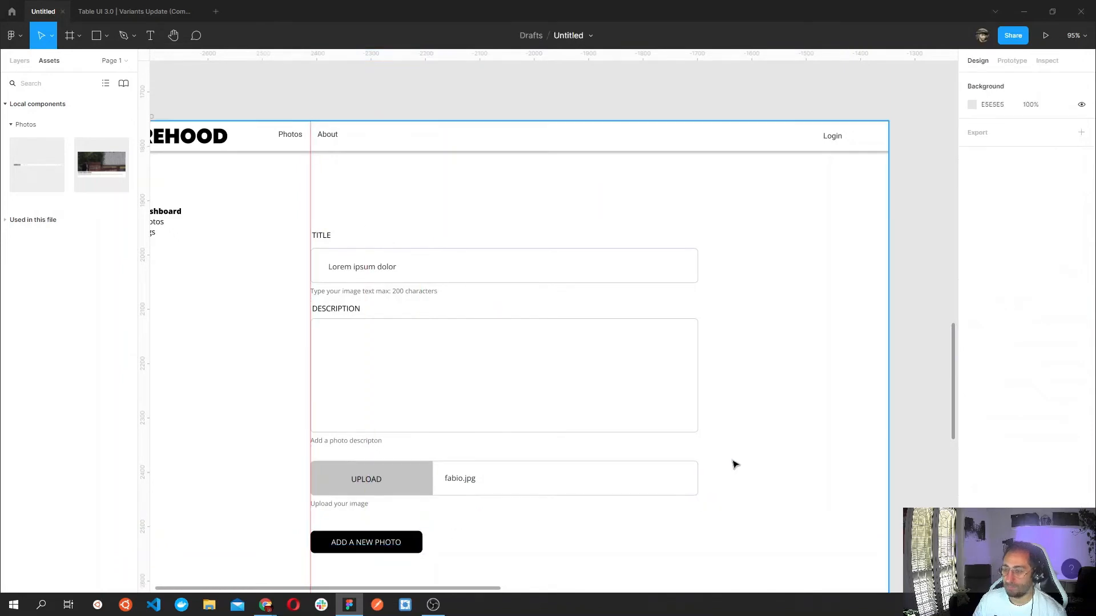
Move the vertical guide to the left edge of the Dashboard, Photos and Tags sidebar links.
{"action": "scroll", "coordinate": [735, 465], "scroll_direction": "down", "scroll_amount": 6}
{"action": "scroll", "coordinate": [656, 371], "scroll_direction": "down", "scroll_amount": 2}
{"action": "scroll", "coordinate": [656, 371], "scroll_direction": "right", "scroll_amount": 1}
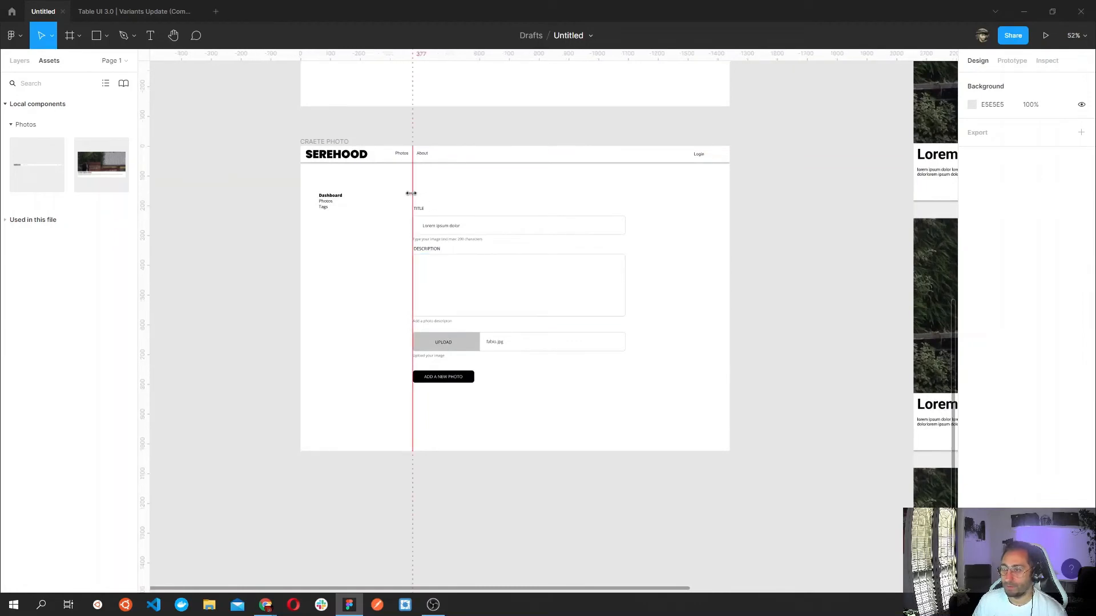
{"action": "left_click_drag", "start_coordinate": [411, 193], "coordinate": [318, 235]}
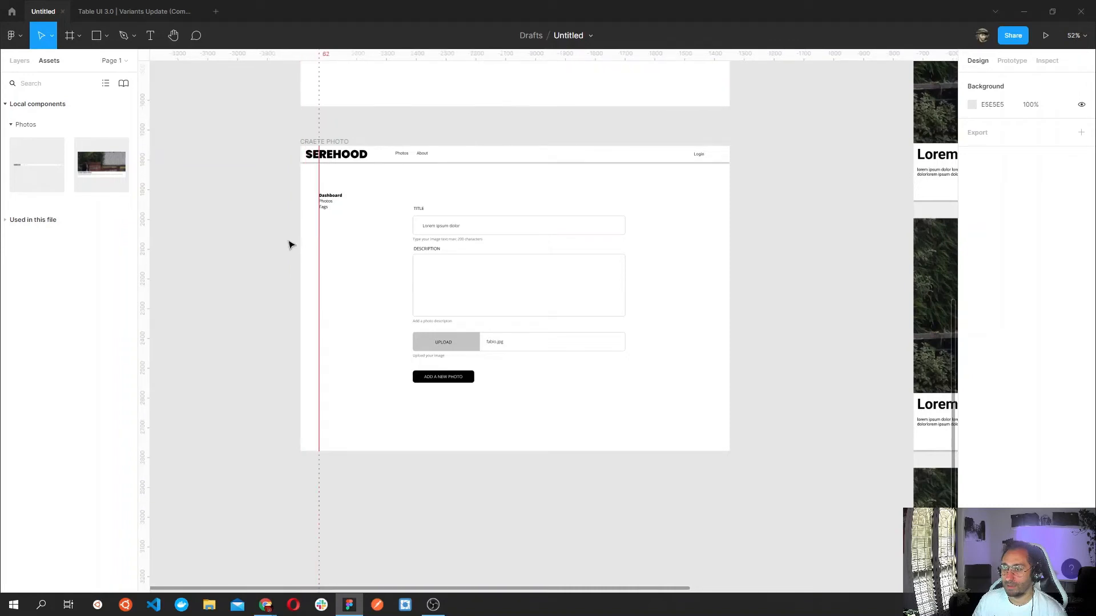
{"action": "left_click", "coordinate": [226, 296]}
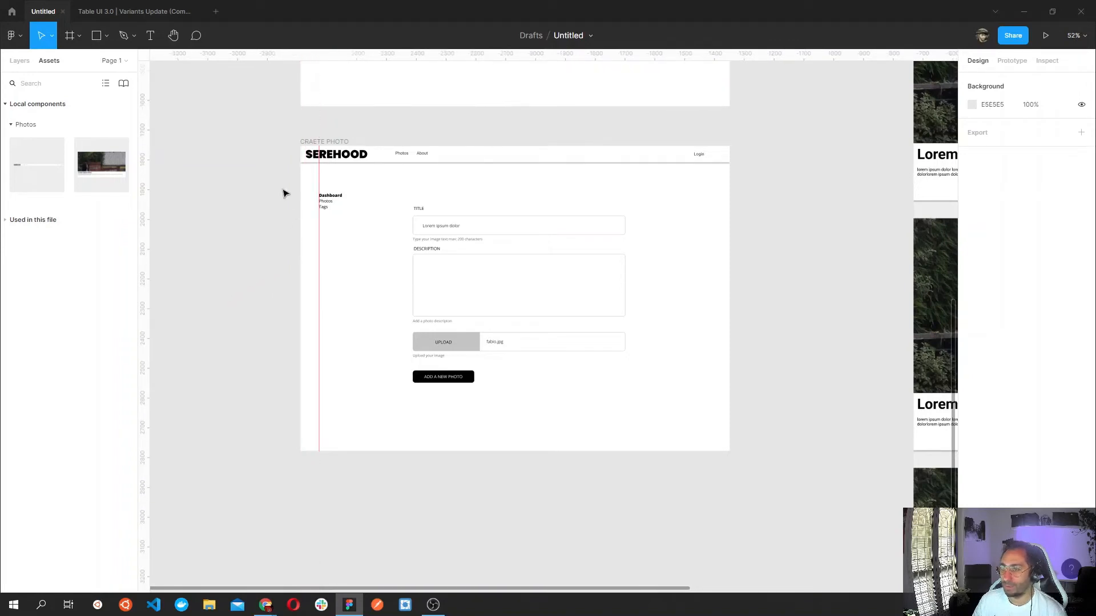
Duplicate the CRAETE PHOTO frame and place the copy directly below the original, at X -2788, Y 2911.
{"action": "left_click", "coordinate": [320, 143]}
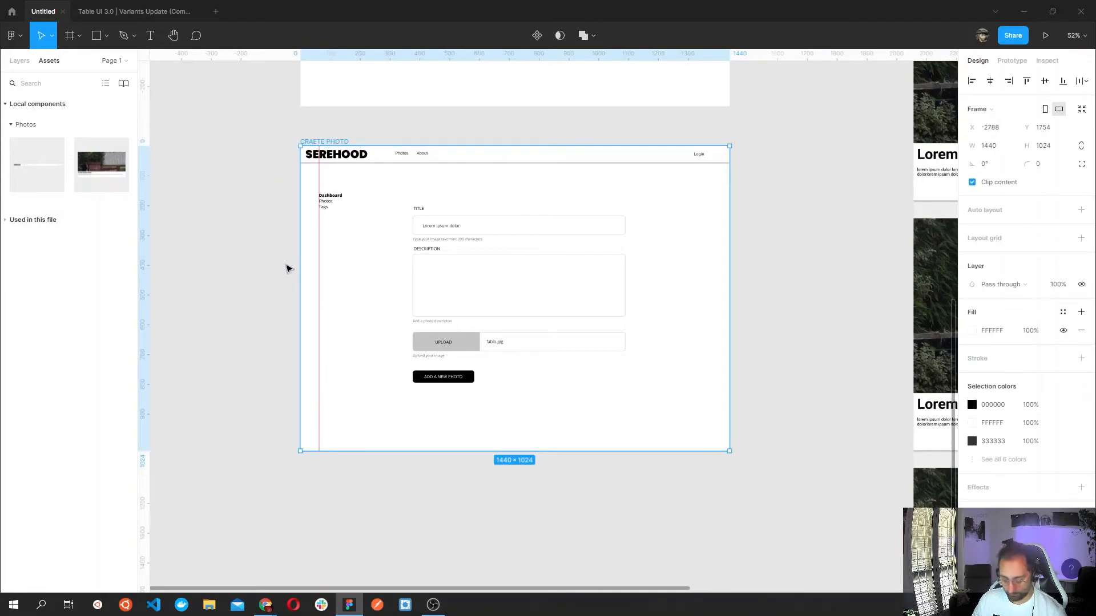
{"action": "key", "text": "ctrl+v"}
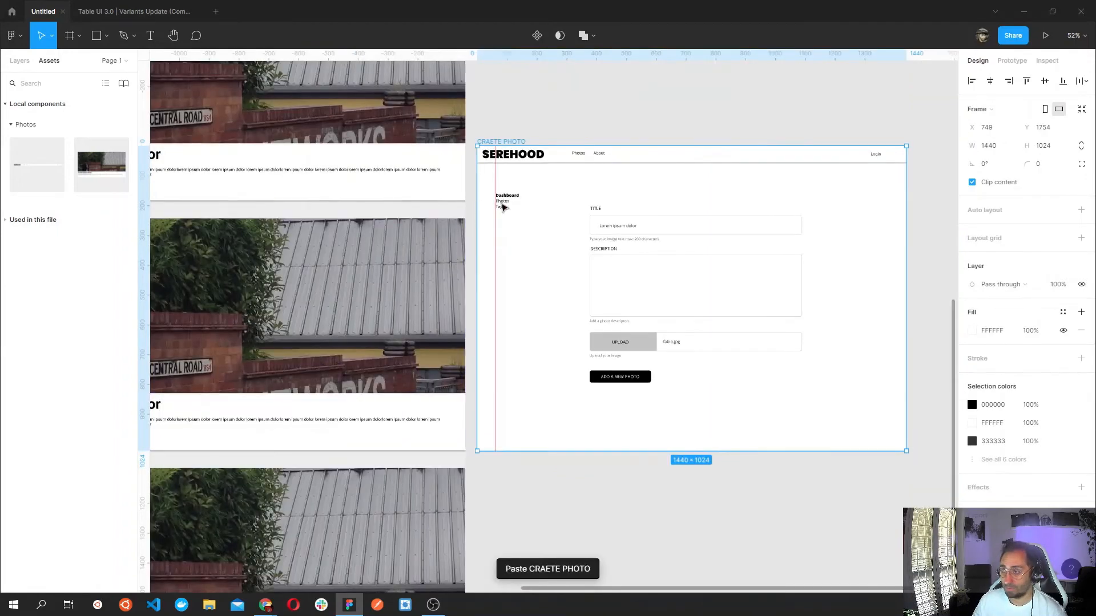
{"action": "scroll", "coordinate": [505, 228], "scroll_direction": "down", "scroll_amount": 1}
{"action": "scroll", "coordinate": [510, 237], "scroll_direction": "down", "scroll_amount": 5}
{"action": "scroll", "coordinate": [565, 223], "scroll_direction": "left", "scroll_amount": 2}
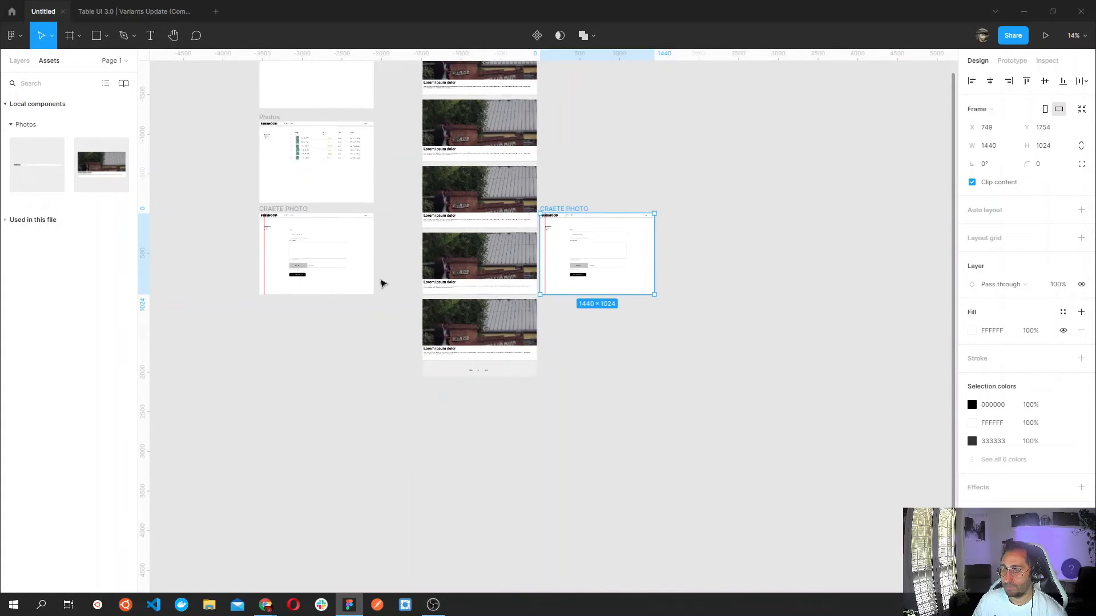
{"action": "left_click_drag", "start_coordinate": [567, 210], "coordinate": [287, 303]}
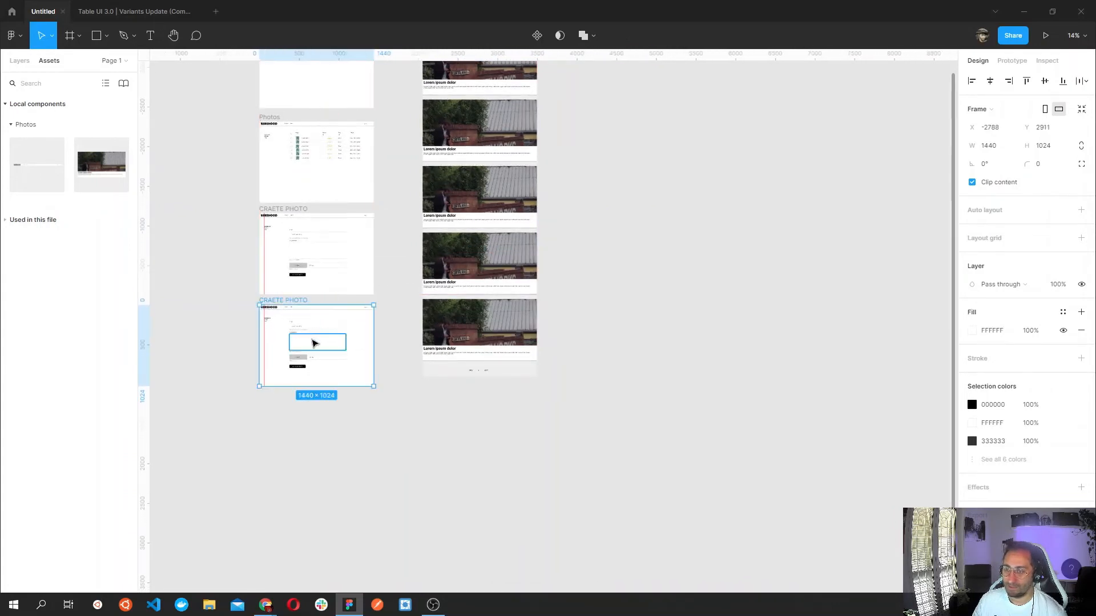
Replace the title field's text in the duplicated frame with "My cool picture".
{"action": "scroll", "coordinate": [313, 343], "scroll_direction": "up", "scroll_amount": 10}
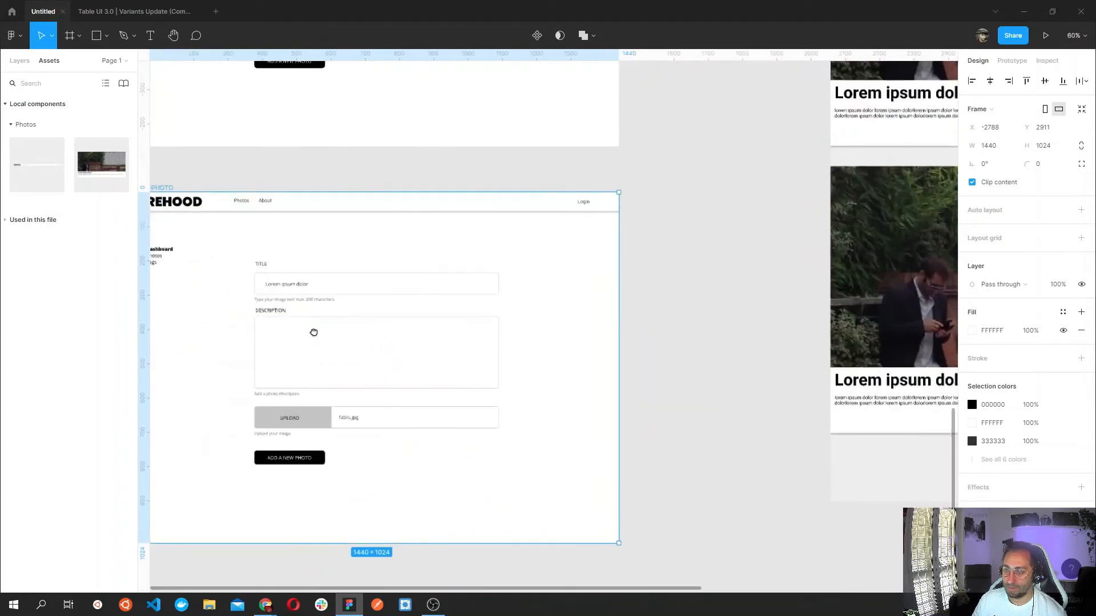
{"action": "scroll", "coordinate": [313, 332], "scroll_direction": "left", "scroll_amount": 3}
{"action": "scroll", "coordinate": [368, 328], "scroll_direction": "up", "scroll_amount": 2}
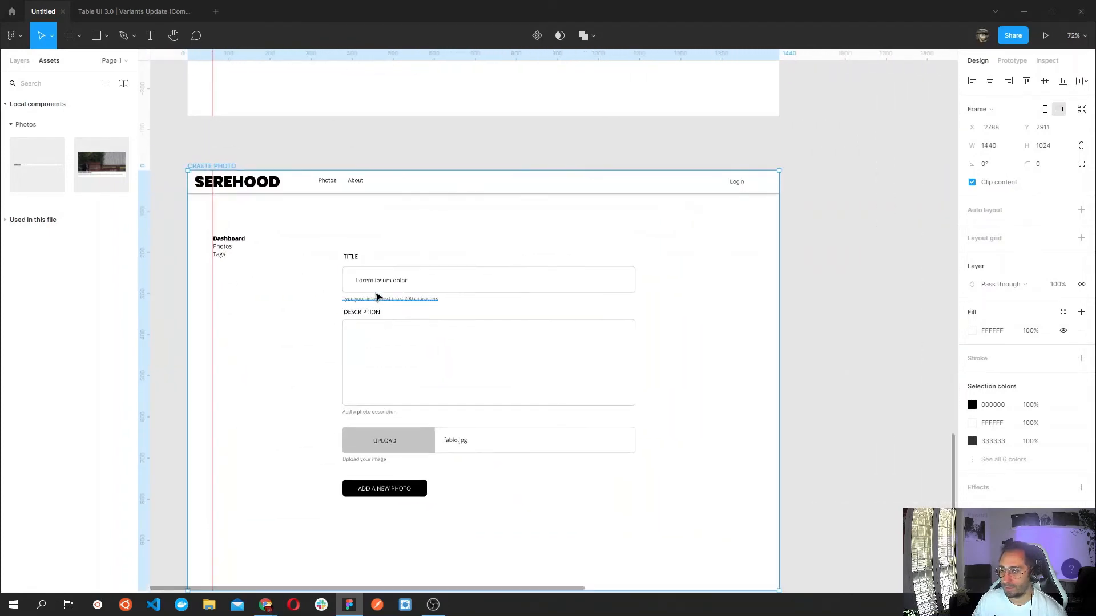
{"action": "double_click", "coordinate": [385, 283]}
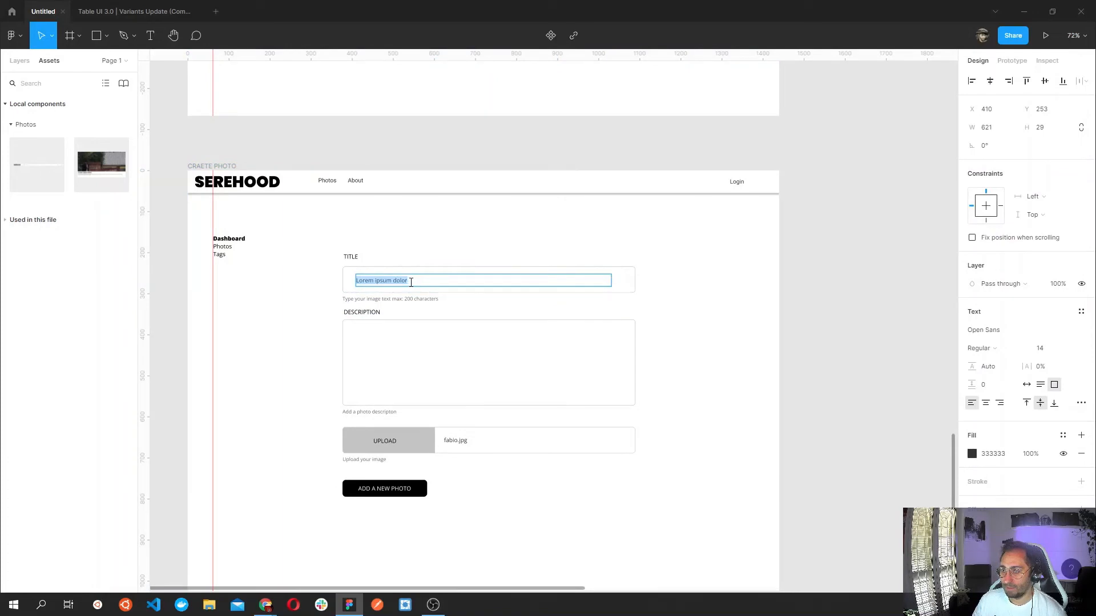
{"action": "double_click", "coordinate": [411, 283]}
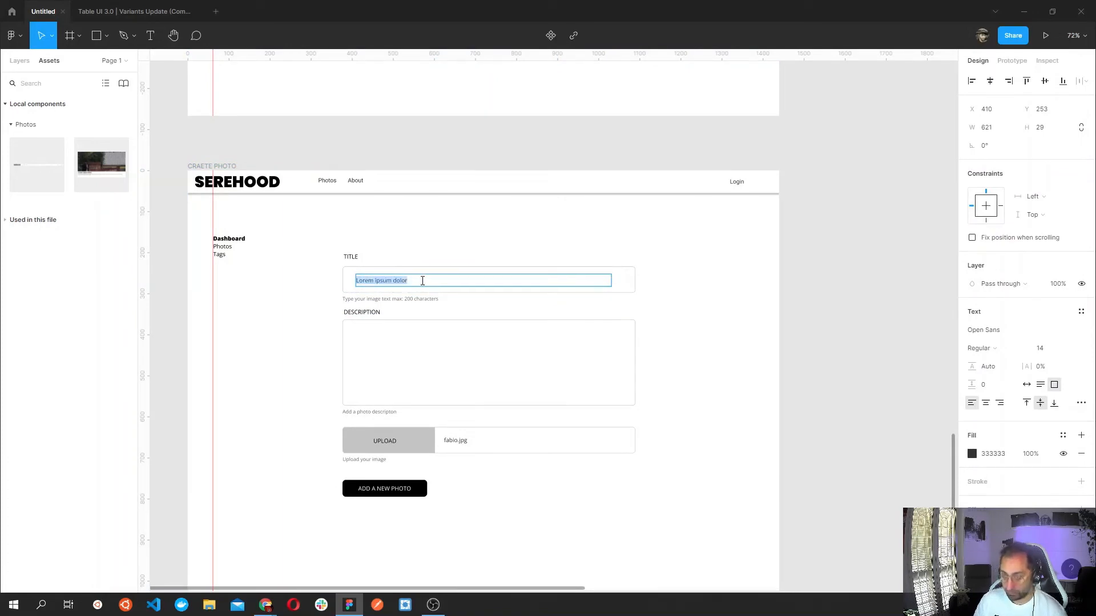
{"action": "type", "text": "My cool picture"}
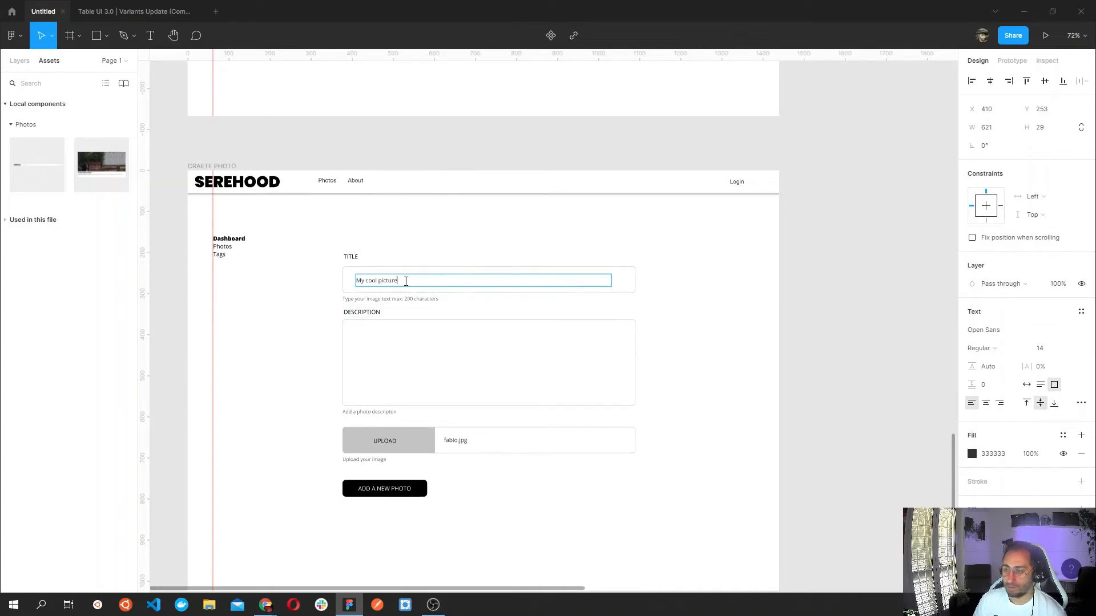
{"action": "key", "text": "Escape"}
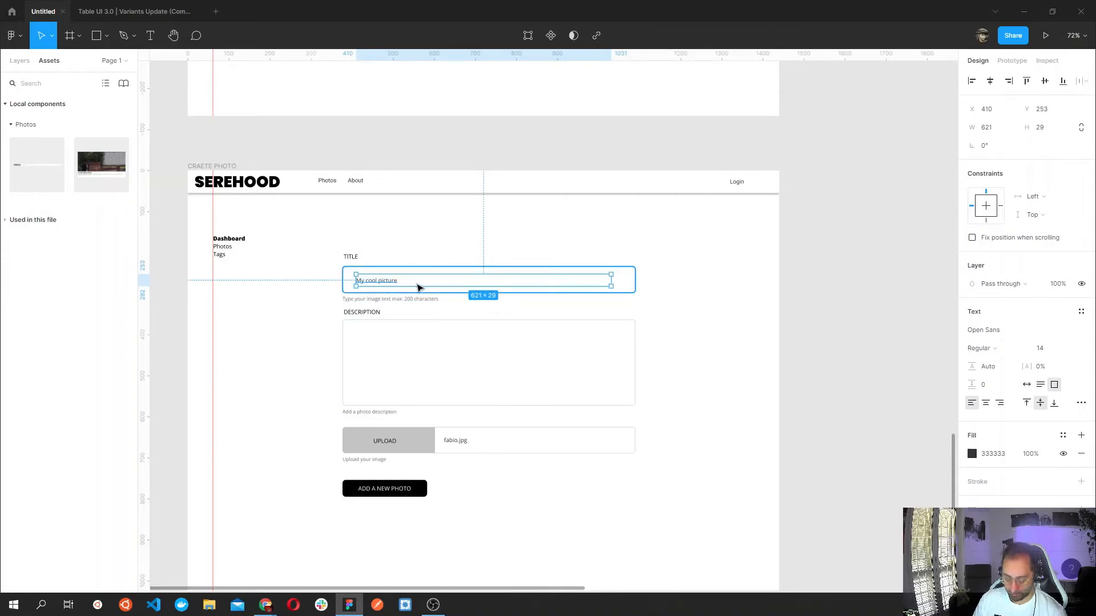
Copy the title field's text into the description box, enlarge its text box to 621 × 167 and align the text to the top.
{"action": "key", "text": "ctrl+v"}
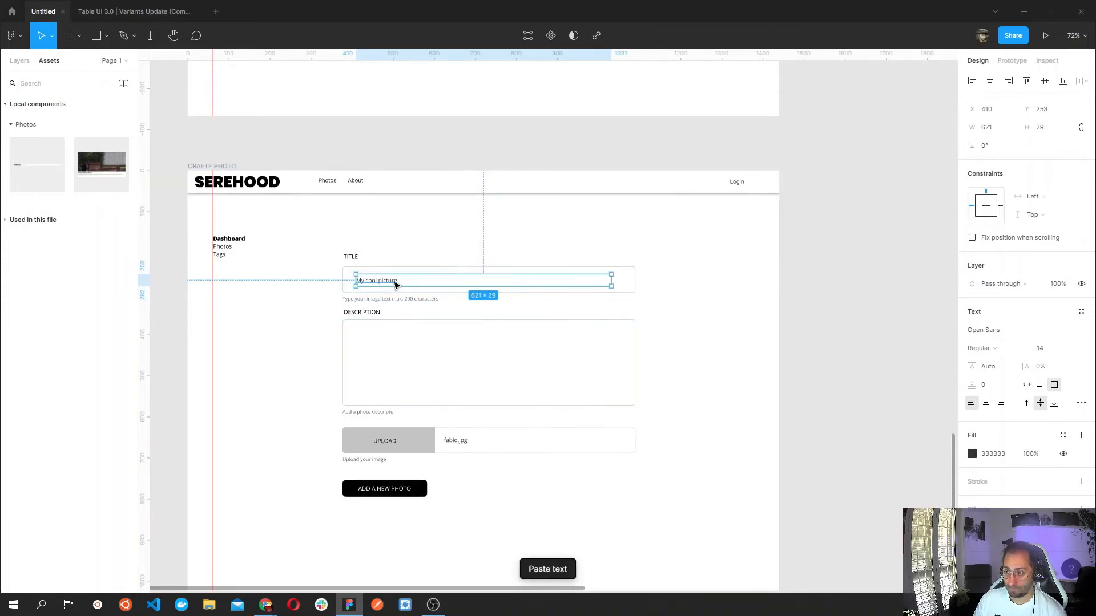
{"action": "left_click_drag", "start_coordinate": [396, 286], "coordinate": [431, 396]}
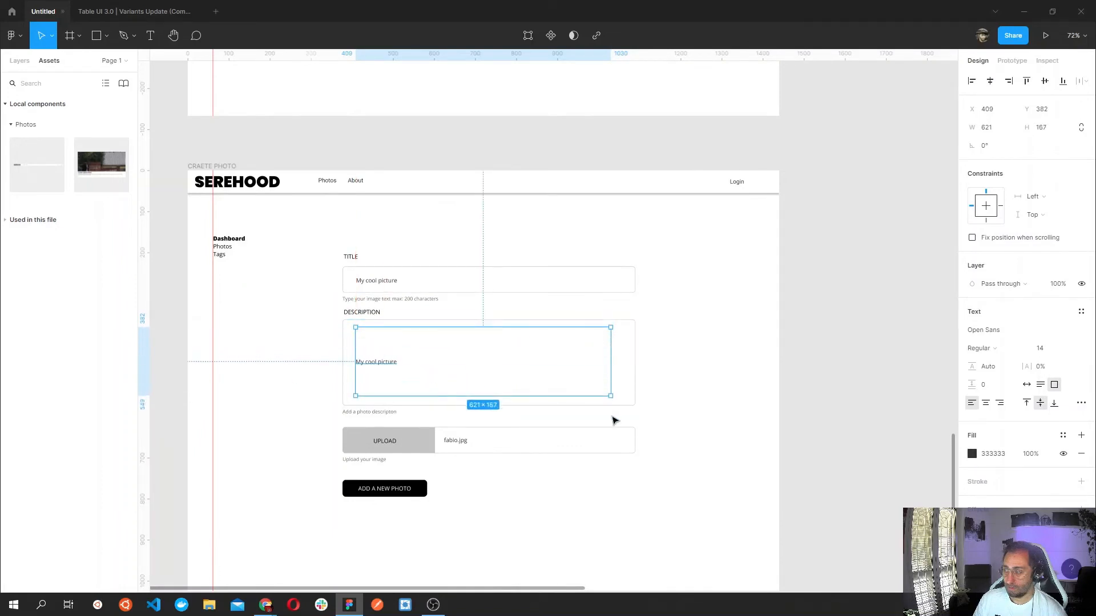
{"action": "left_click", "coordinate": [1026, 405]}
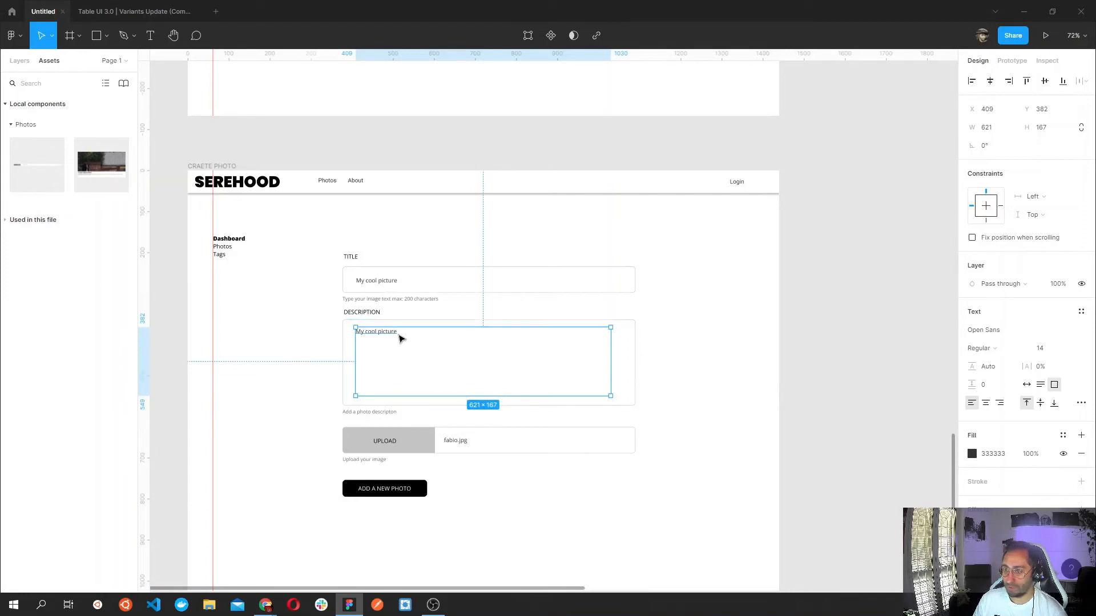
Extend the text inside the description box to "My cool picture description".
{"action": "double_click", "coordinate": [399, 335]}
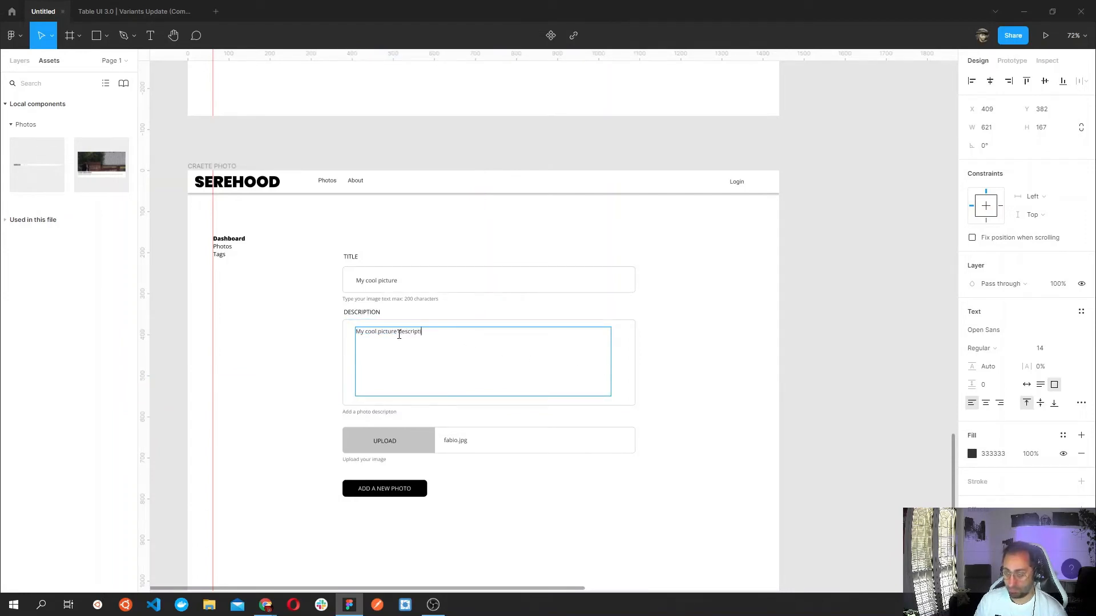
{"action": "key", "text": "Escape"}
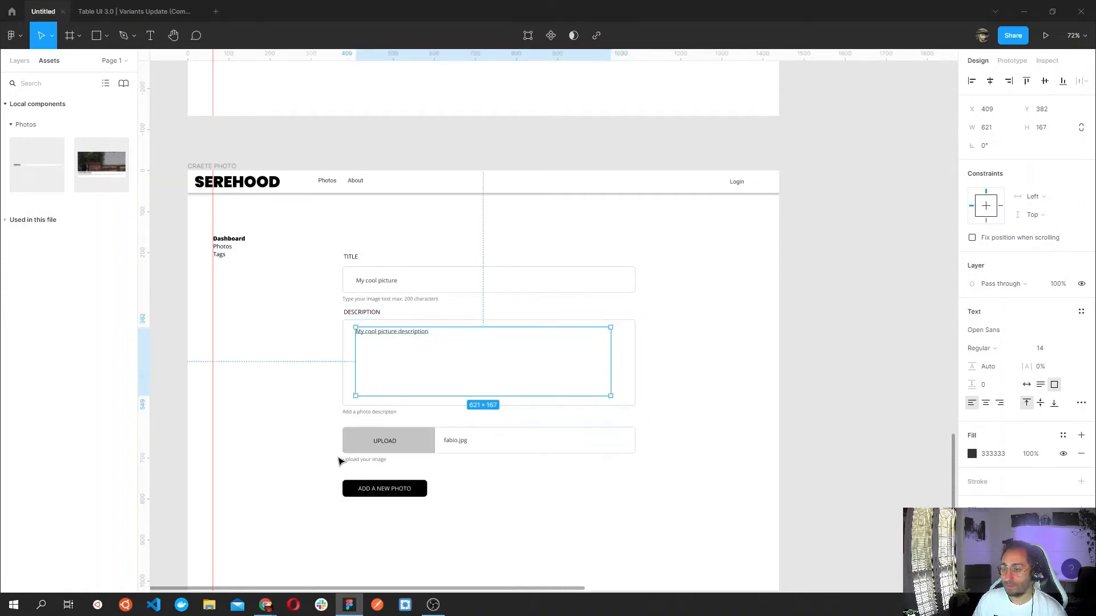
{"action": "left_click_drag", "start_coordinate": [732, 407], "coordinate": [732, 314]}
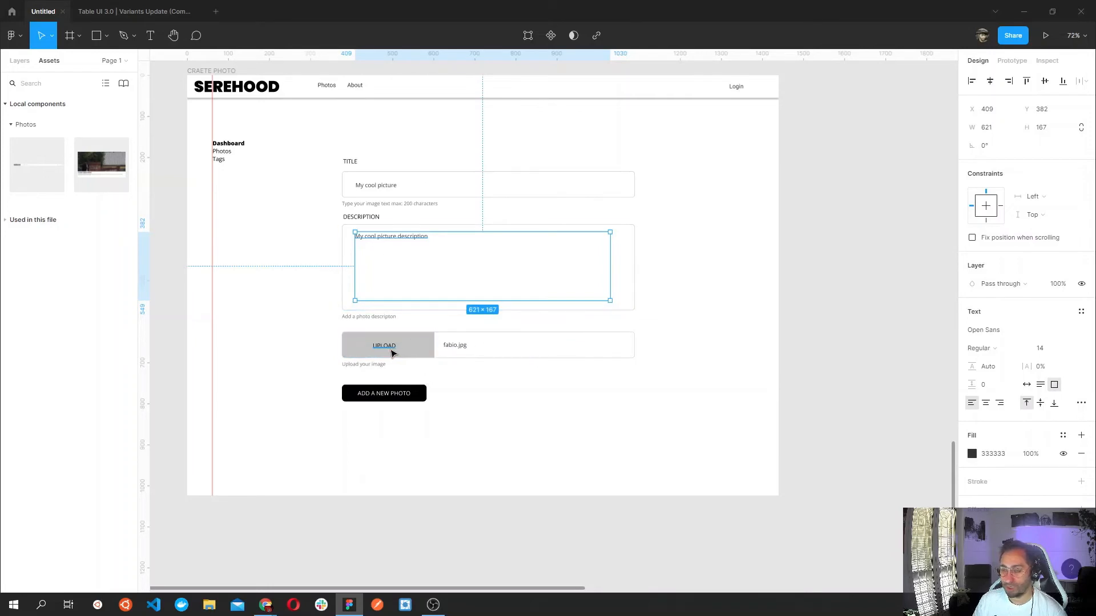
{"action": "scroll", "coordinate": [445, 426], "scroll_direction": "up", "scroll_amount": 1}
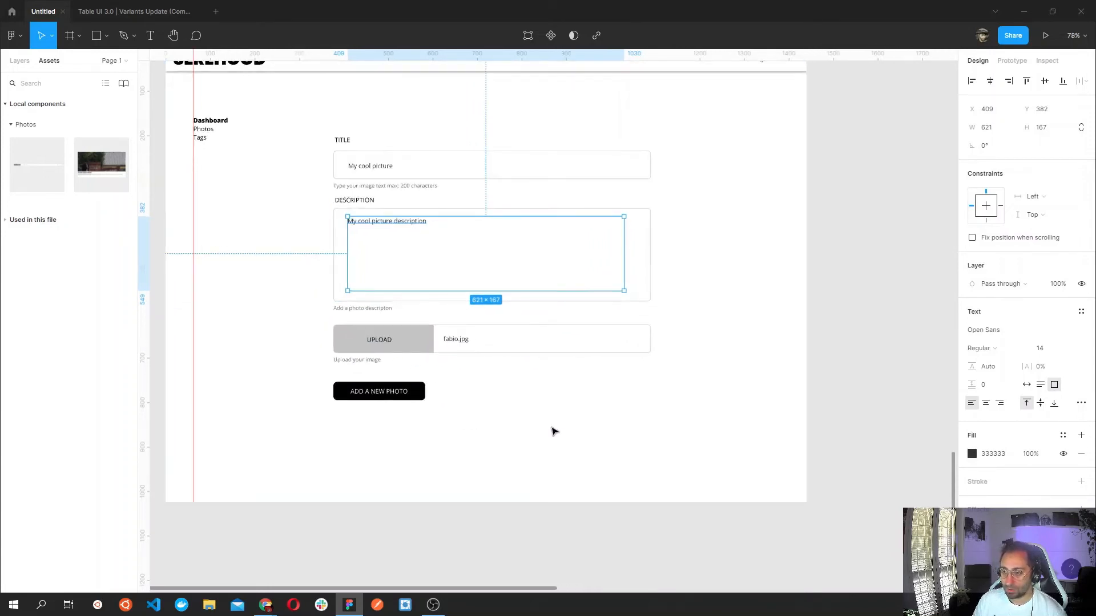
Move the ADD A NEW PHOTO button and its label down to leave more room beneath the upload field.
{"action": "left_click_drag", "start_coordinate": [628, 428], "coordinate": [350, 378]}
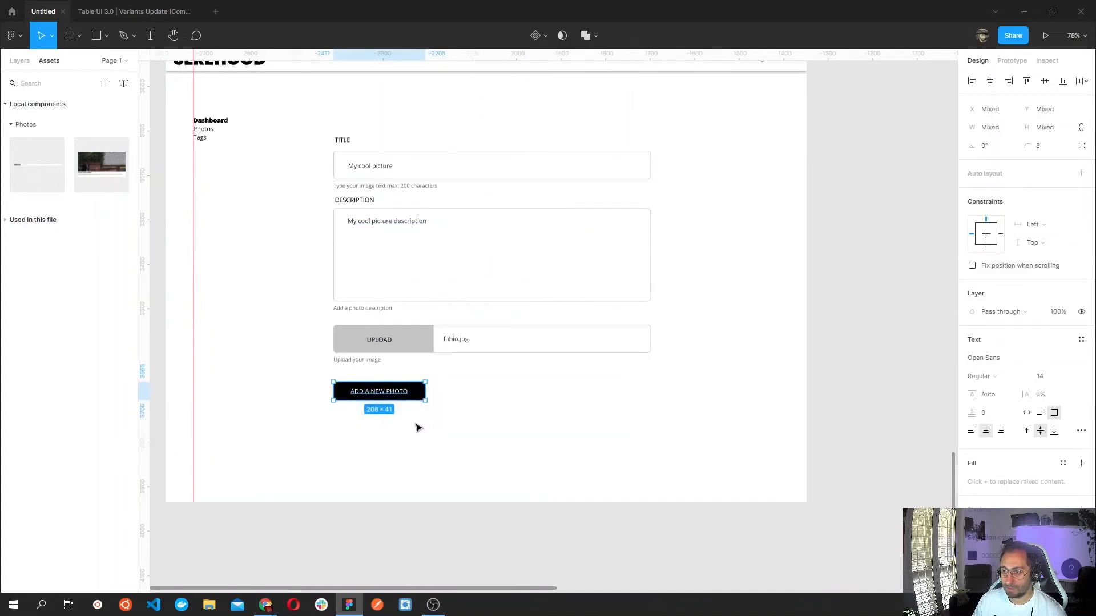
{"action": "left_click_drag", "start_coordinate": [418, 395], "coordinate": [416, 424]}
{"action": "left_click", "coordinate": [636, 382]}
Narrow the upload field's outlined box around fabio.jpg to 477 wide, undoing the accidental shift of the box.
{"action": "left_click_drag", "start_coordinate": [666, 378], "coordinate": [320, 317]}
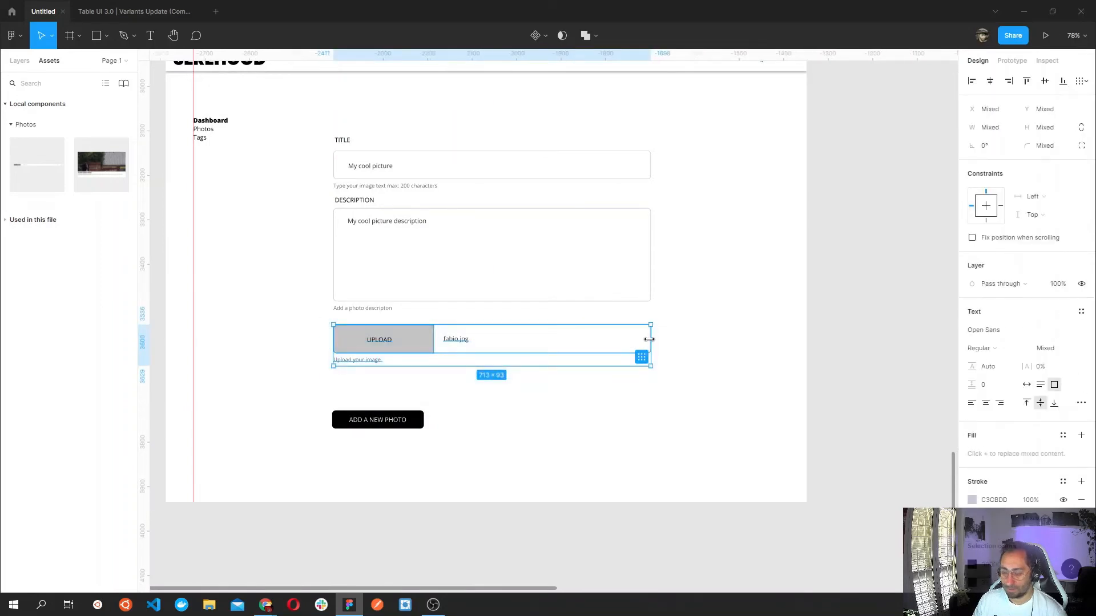
{"action": "left_click_drag", "start_coordinate": [649, 339], "coordinate": [546, 340]}
{"action": "left_click", "coordinate": [668, 345]}
{"action": "left_click", "coordinate": [650, 342]}
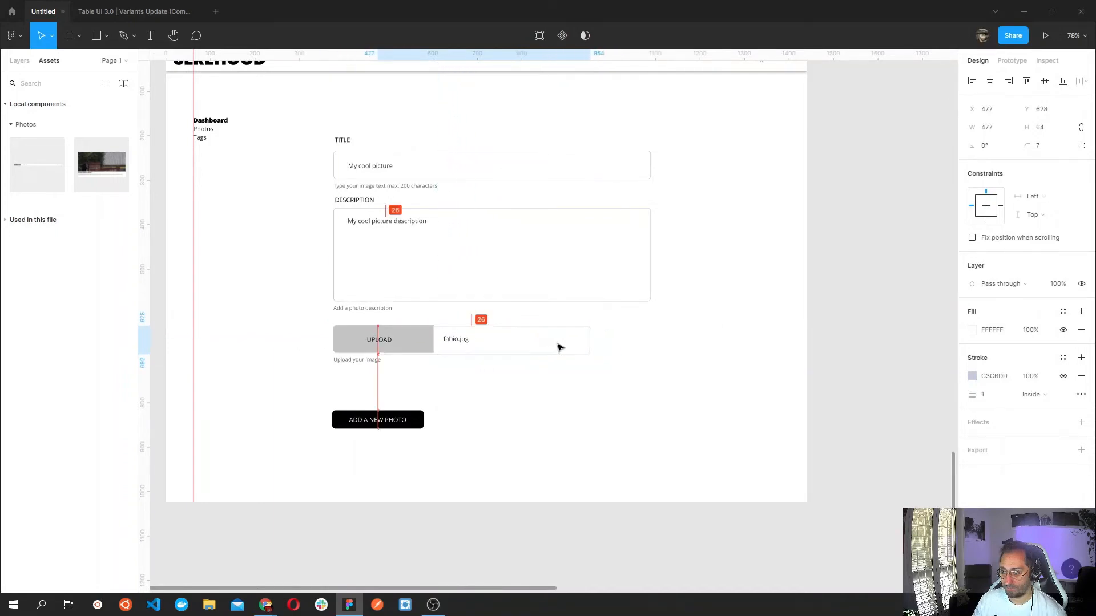
{"action": "left_click", "coordinate": [580, 375]}
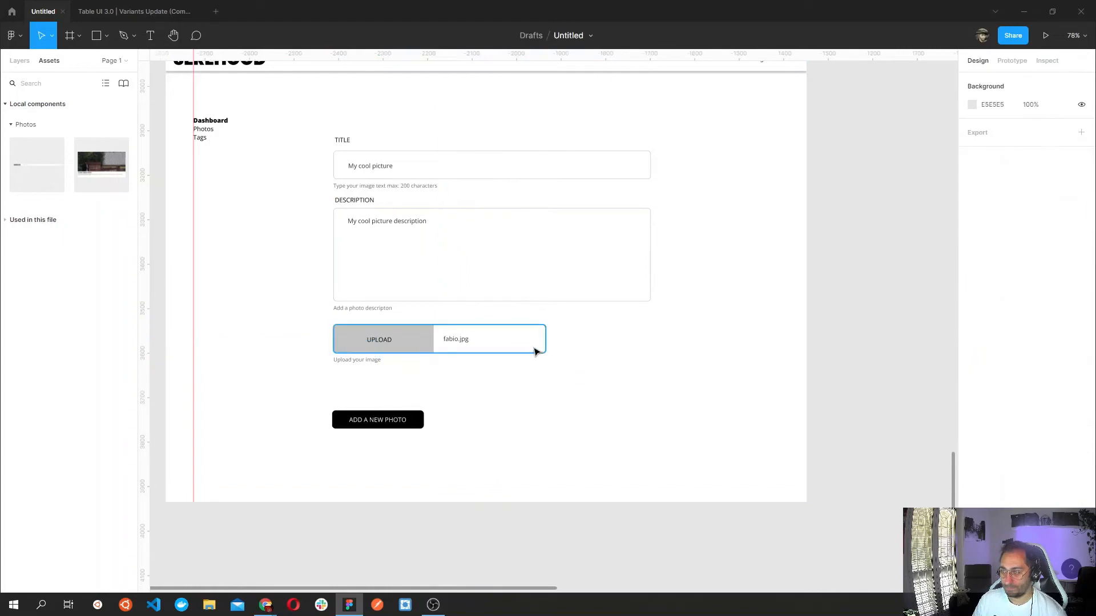
{"action": "left_click_drag", "start_coordinate": [536, 349], "coordinate": [555, 351]}
{"action": "key", "text": "ctrl+z"}
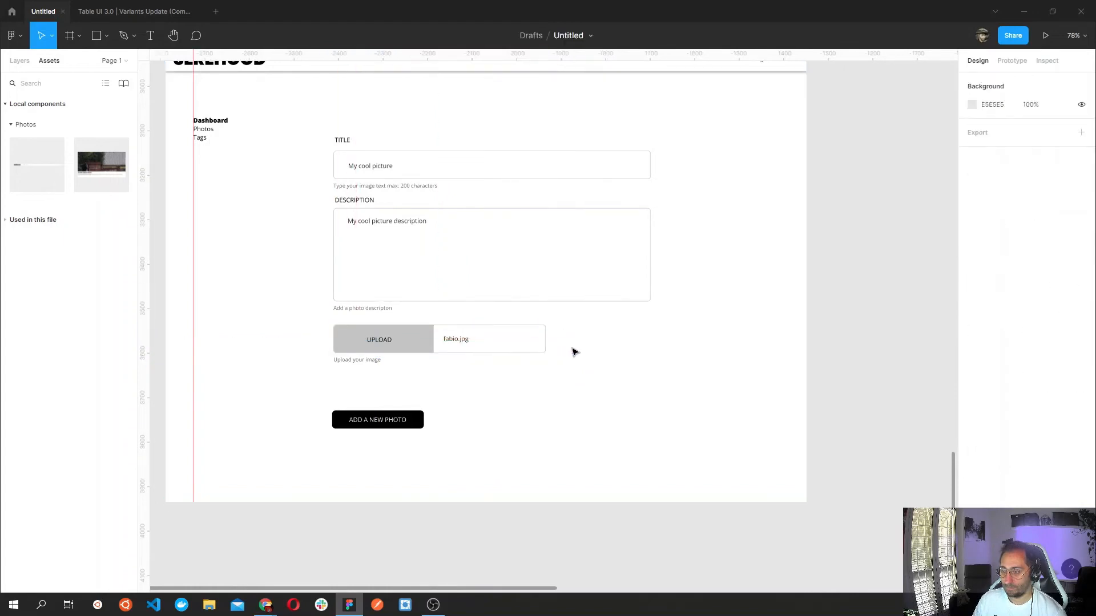
Move the whole upload field with its helper text right, so its outer edge roughly lines up with the description box.
{"action": "left_click", "coordinate": [510, 352]}
{"action": "left_click", "coordinate": [576, 368]}
{"action": "left_click_drag", "start_coordinate": [569, 366], "coordinate": [328, 319]}
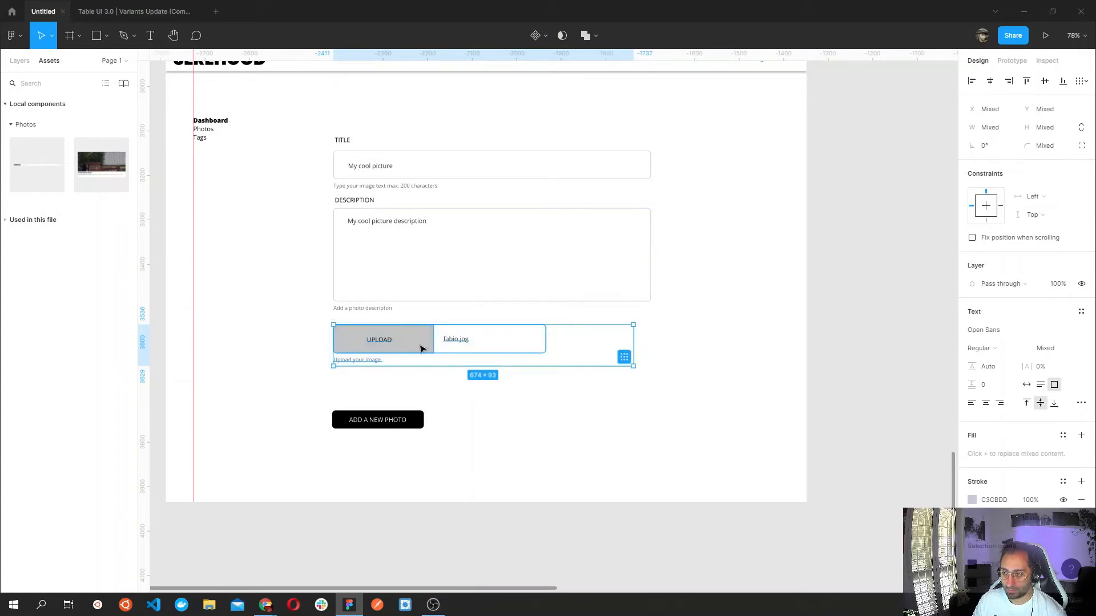
{"action": "left_click_drag", "start_coordinate": [423, 347], "coordinate": [524, 347]}
{"action": "left_click", "coordinate": [315, 363]}
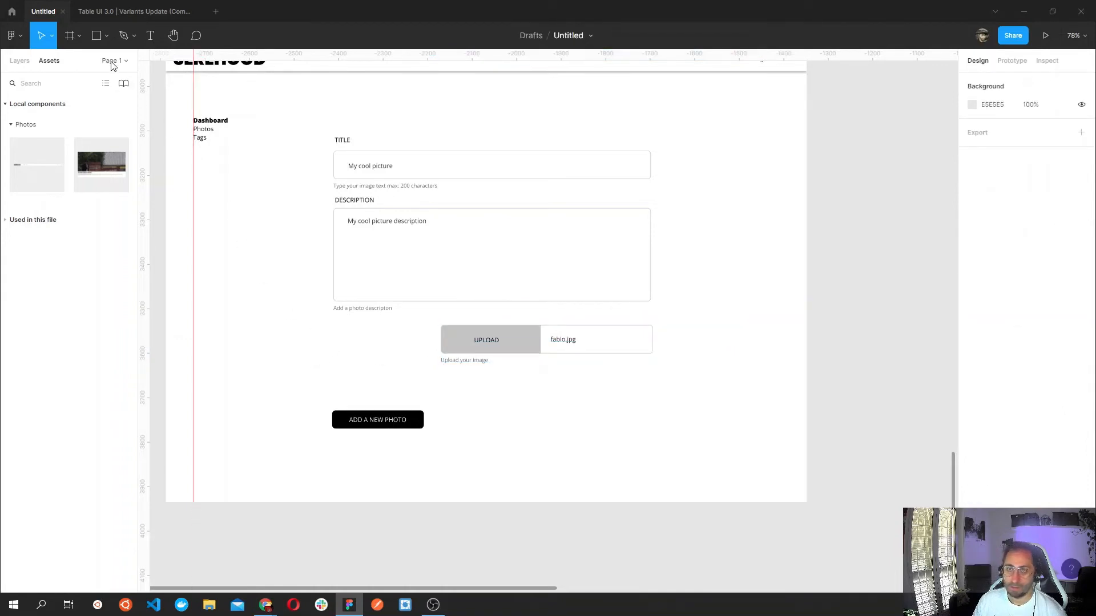
Draw an image placeholder about 205 × 131 beside the upload field and cross it with two diagonal lines between its corners.
{"action": "left_click", "coordinate": [97, 36]}
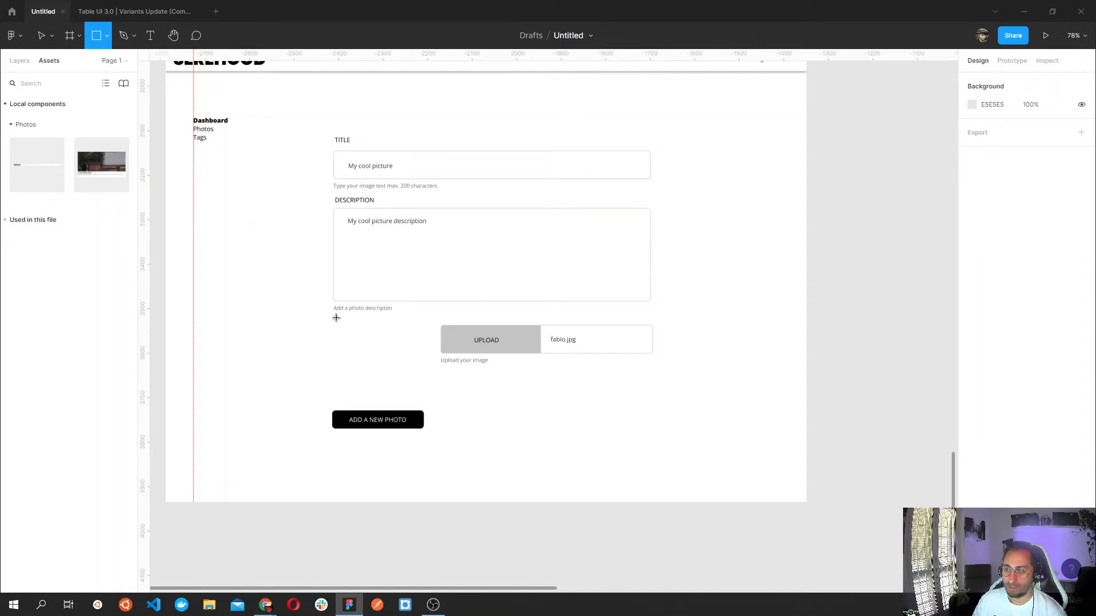
{"action": "left_click_drag", "start_coordinate": [336, 321], "coordinate": [431, 384]}
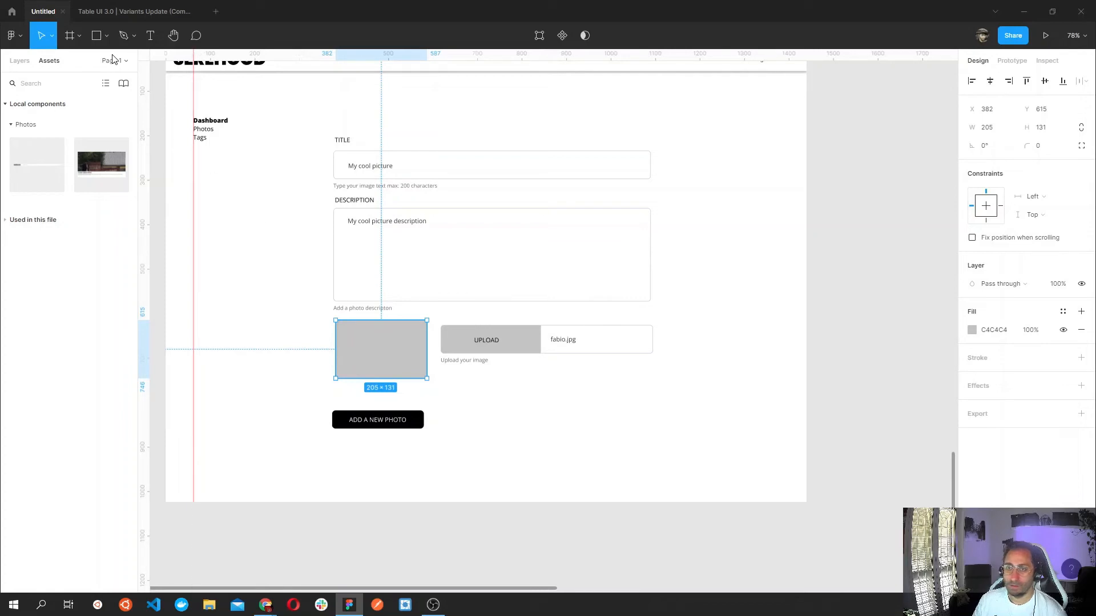
{"action": "left_click", "coordinate": [136, 40]}
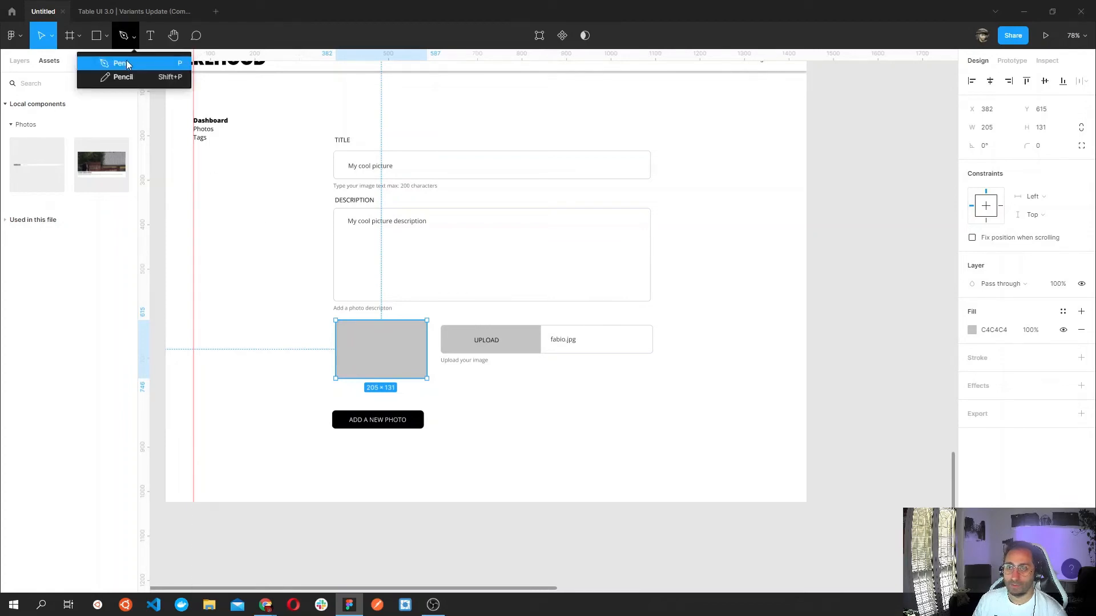
{"action": "left_click", "coordinate": [83, 37]}
{"action": "left_click", "coordinate": [107, 35]}
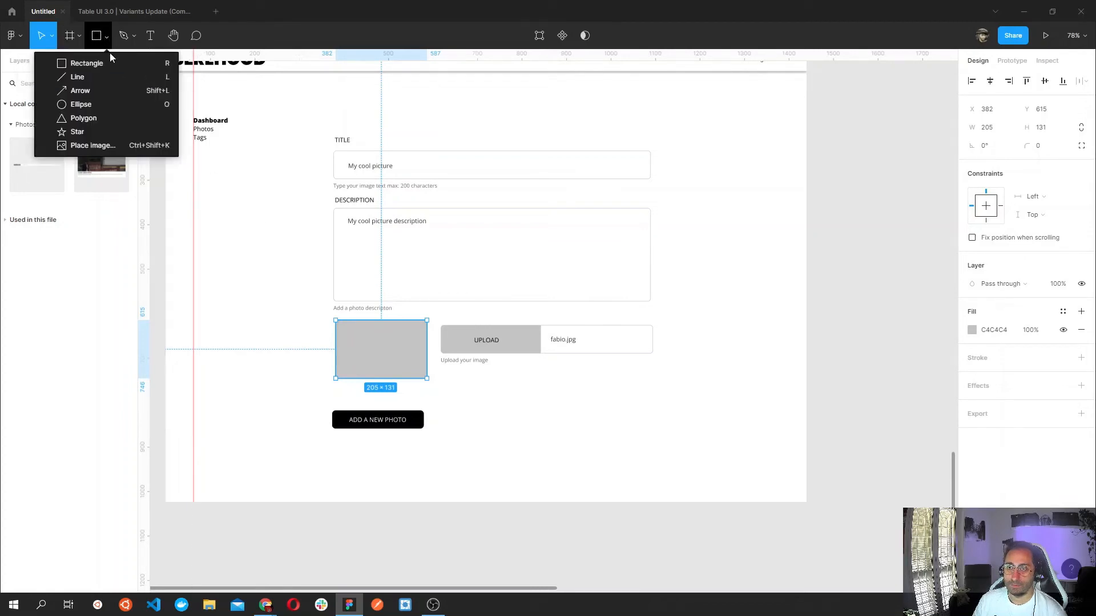
{"action": "left_click", "coordinate": [66, 76]}
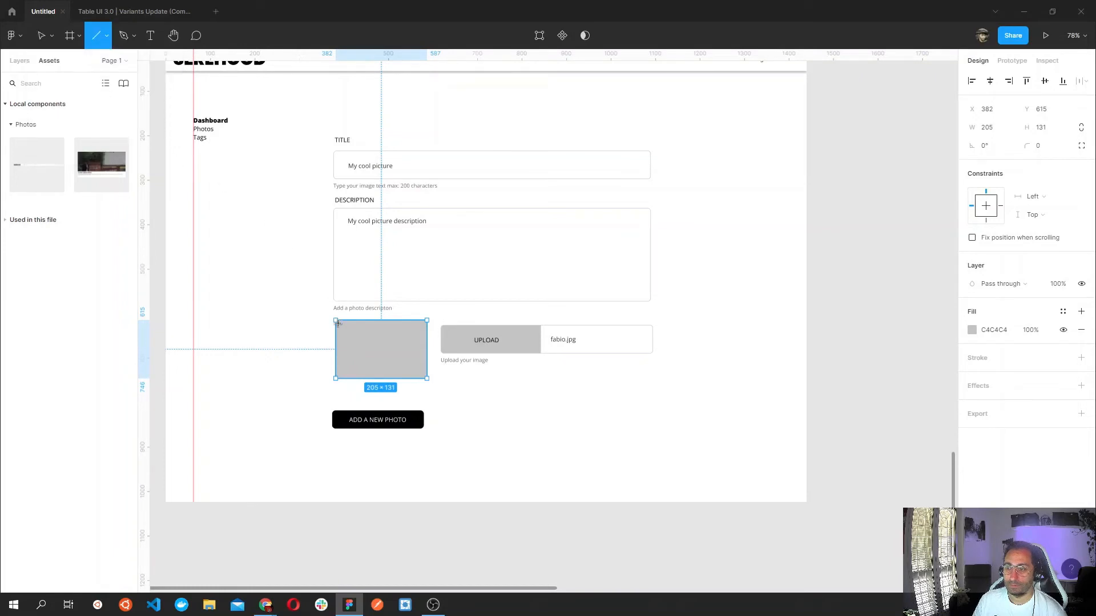
{"action": "left_click_drag", "start_coordinate": [336, 321], "coordinate": [427, 378]}
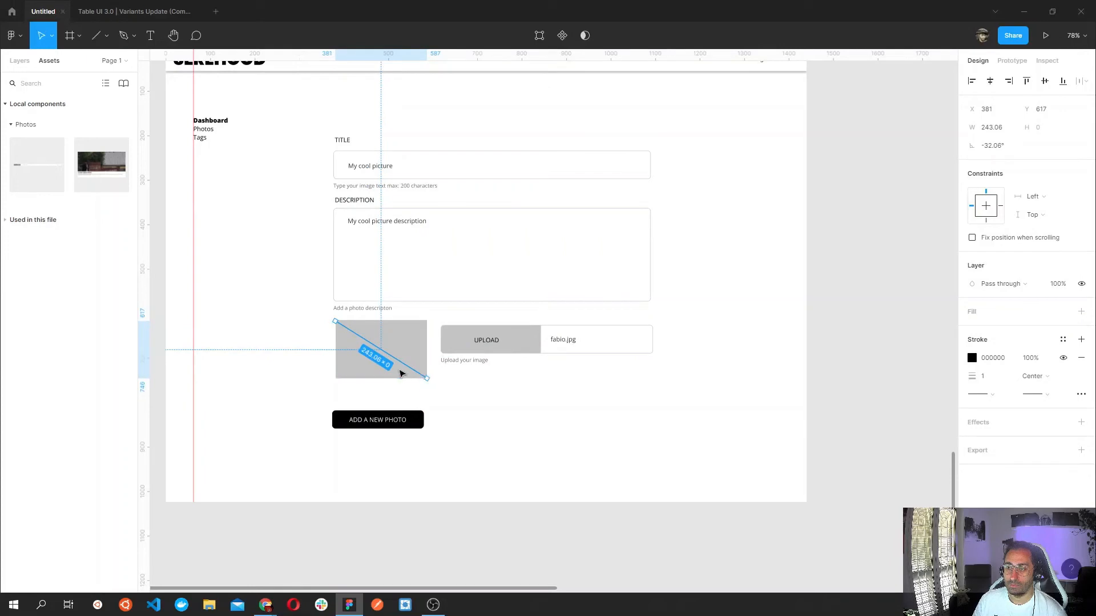
{"action": "left_click", "coordinate": [97, 35]}
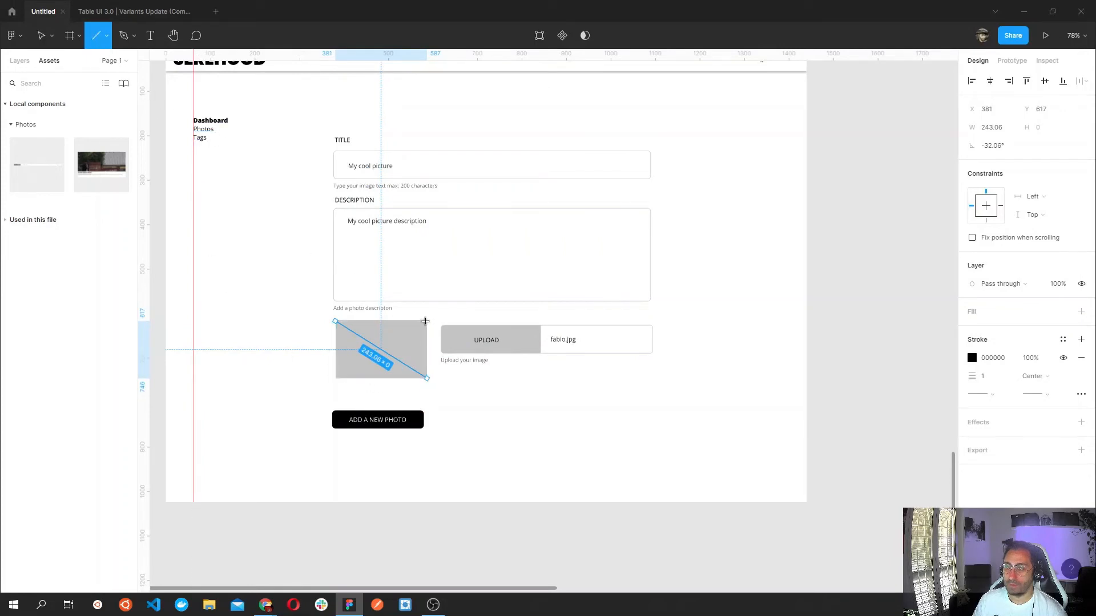
{"action": "left_click_drag", "start_coordinate": [425, 322], "coordinate": [335, 378]}
{"action": "left_click", "coordinate": [275, 384]}
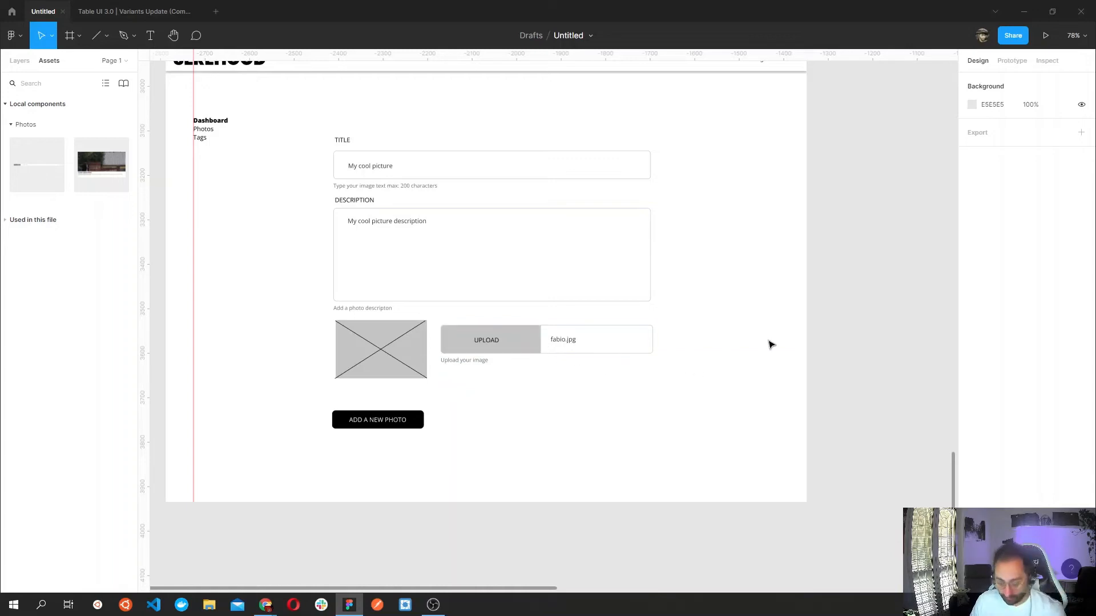
Rename the duplicated CRAETE PHOTO frame with the filled-in form as EDIT PHOTO.
{"action": "scroll", "coordinate": [848, 350], "scroll_direction": "down", "scroll_amount": 5}
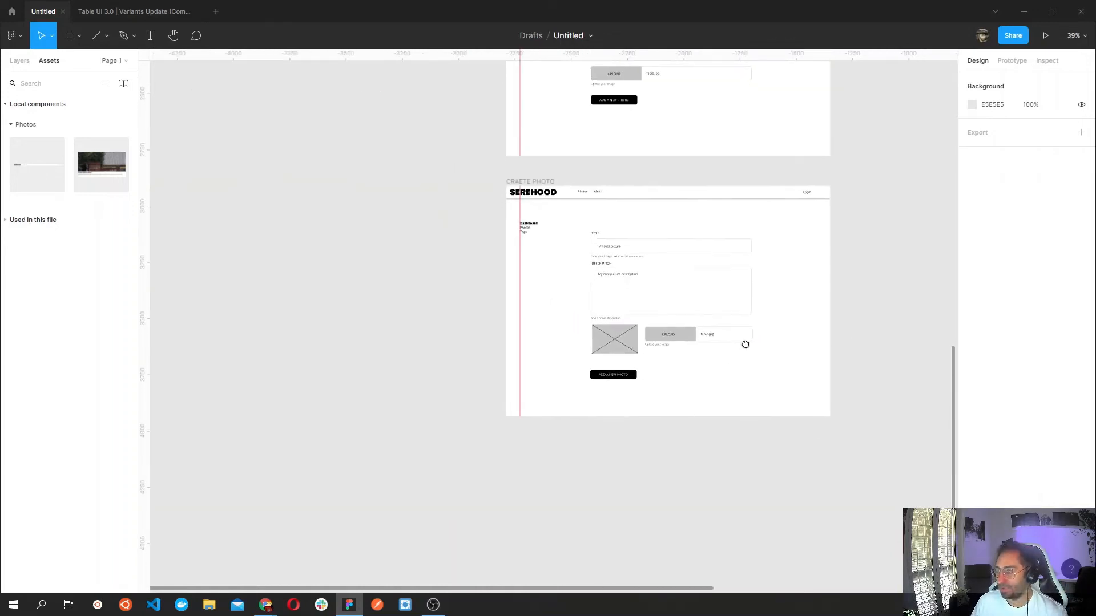
{"action": "scroll", "coordinate": [657, 374], "scroll_direction": "right", "scroll_amount": 3}
{"action": "scroll", "coordinate": [672, 379], "scroll_direction": "down", "scroll_amount": 4}
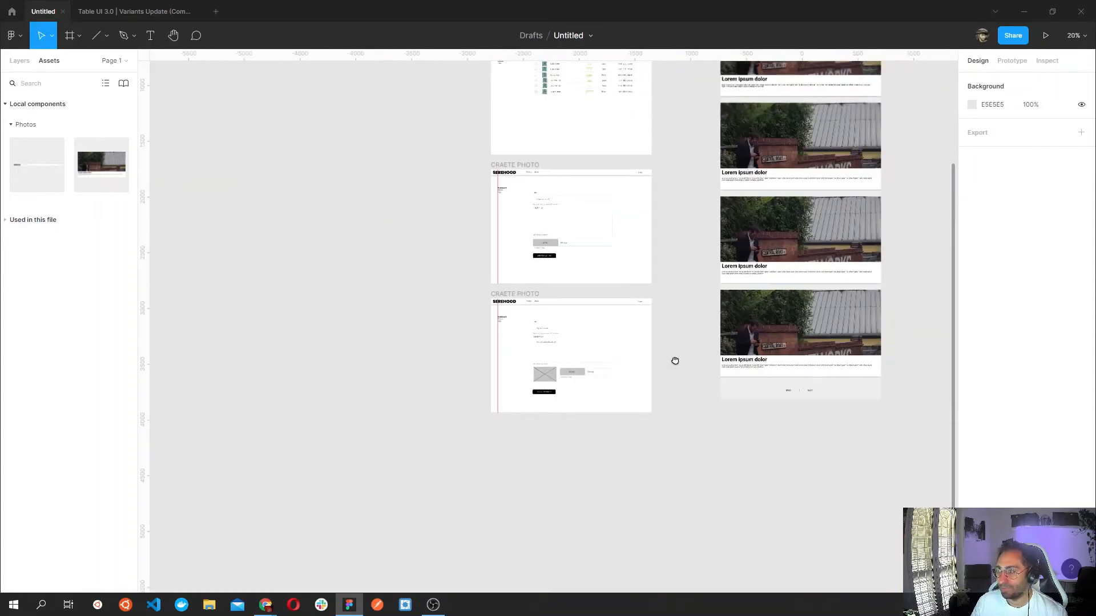
{"action": "left_click_drag", "start_coordinate": [675, 361], "coordinate": [541, 476]}
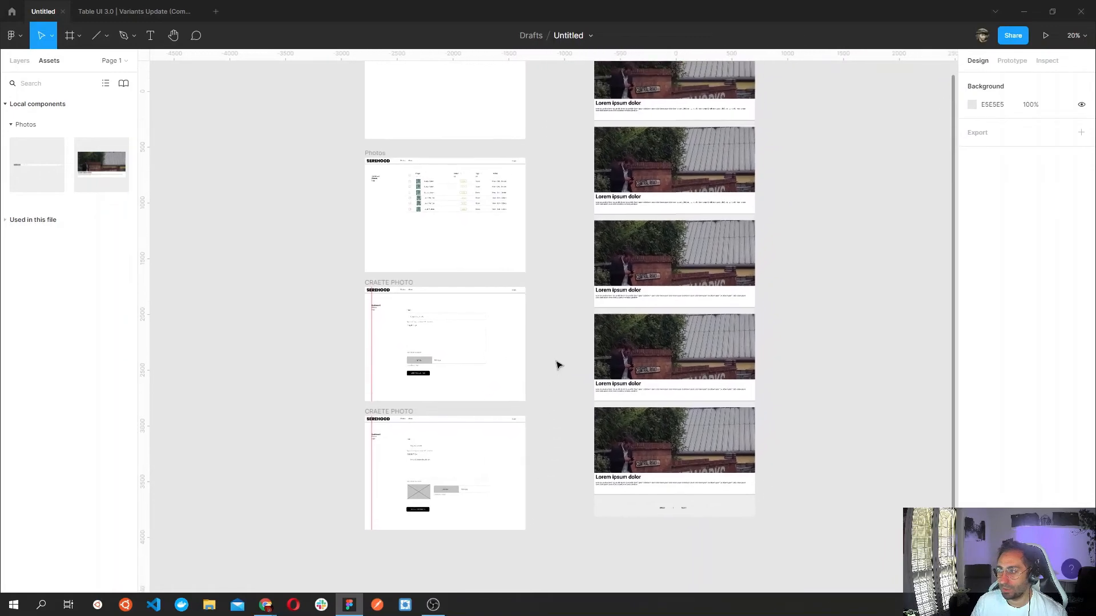
{"action": "scroll", "coordinate": [567, 414], "scroll_direction": "up", "scroll_amount": 3}
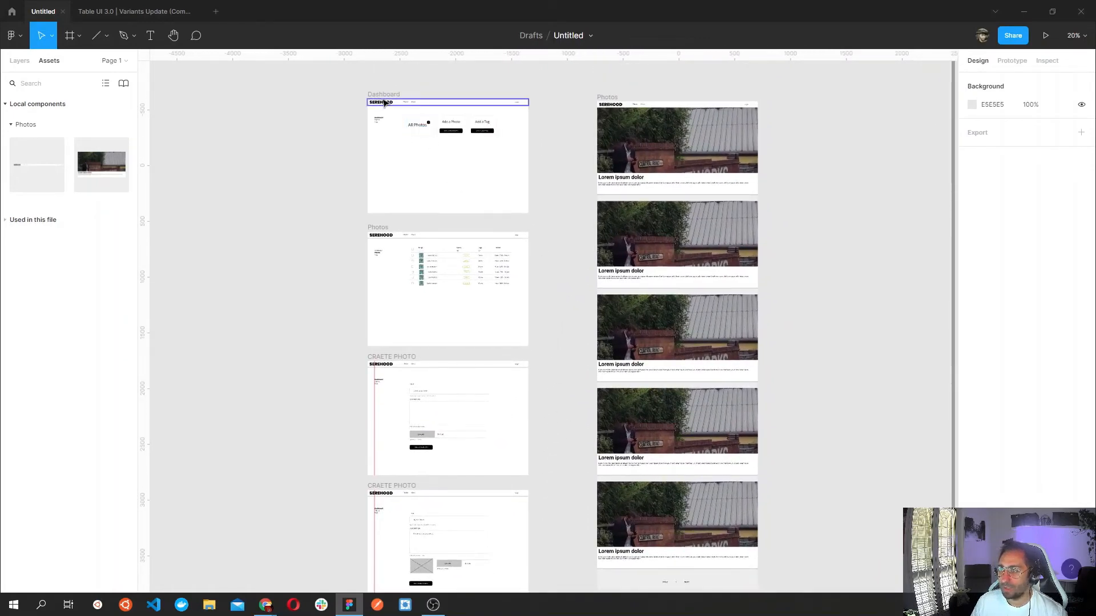
{"action": "double_click", "coordinate": [398, 484]}
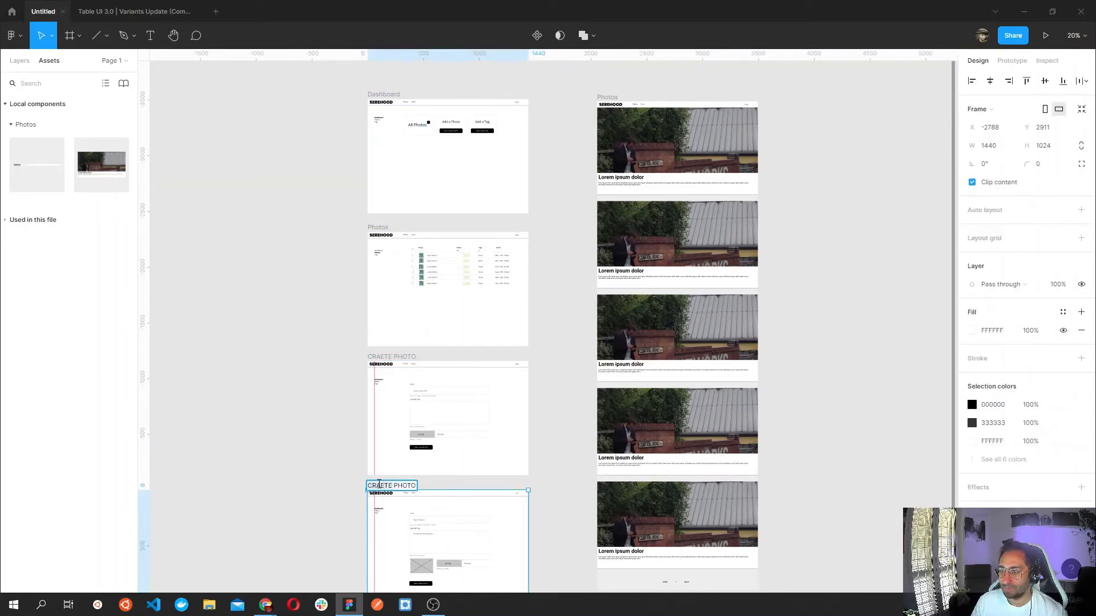
{"action": "double_click", "coordinate": [379, 486]}
{"action": "type", "text": "EDI"}
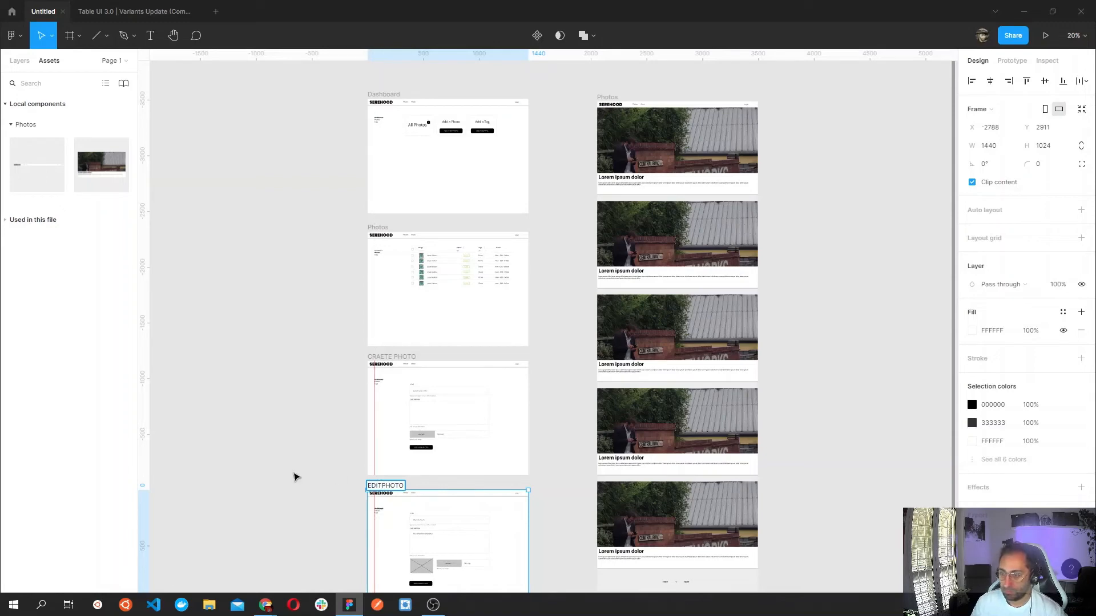
{"action": "type", "text": "T"}
{"action": "left_click", "coordinate": [287, 485]}
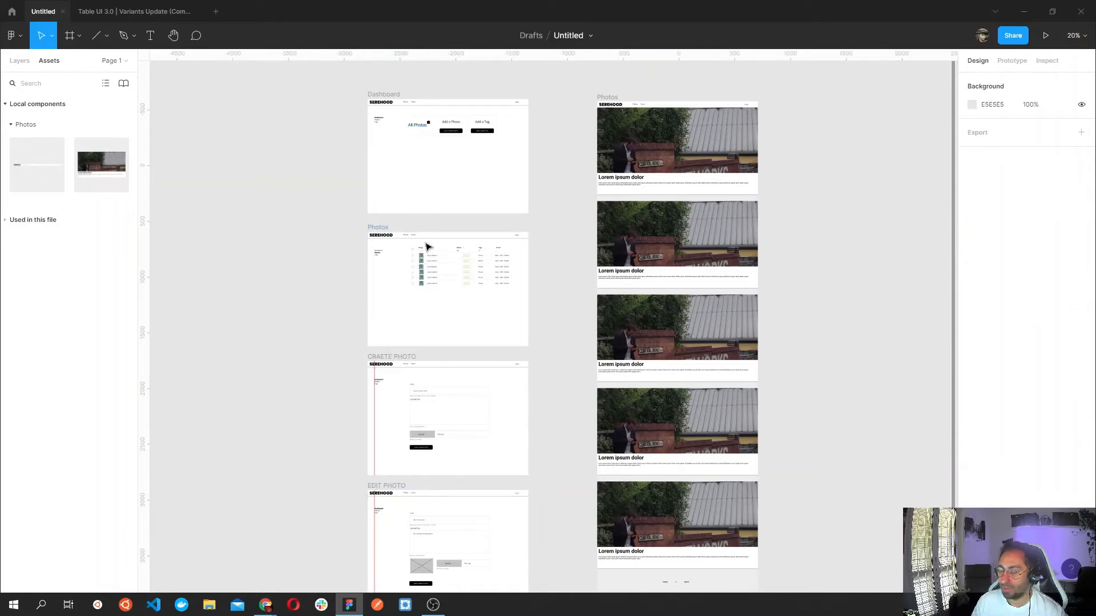
Move the tall Photos frame away from the dashboard screens to X 809, Y -595.
{"action": "left_click", "coordinate": [606, 98]}
{"action": "left_click_drag", "start_coordinate": [698, 101], "coordinate": [781, 96]}
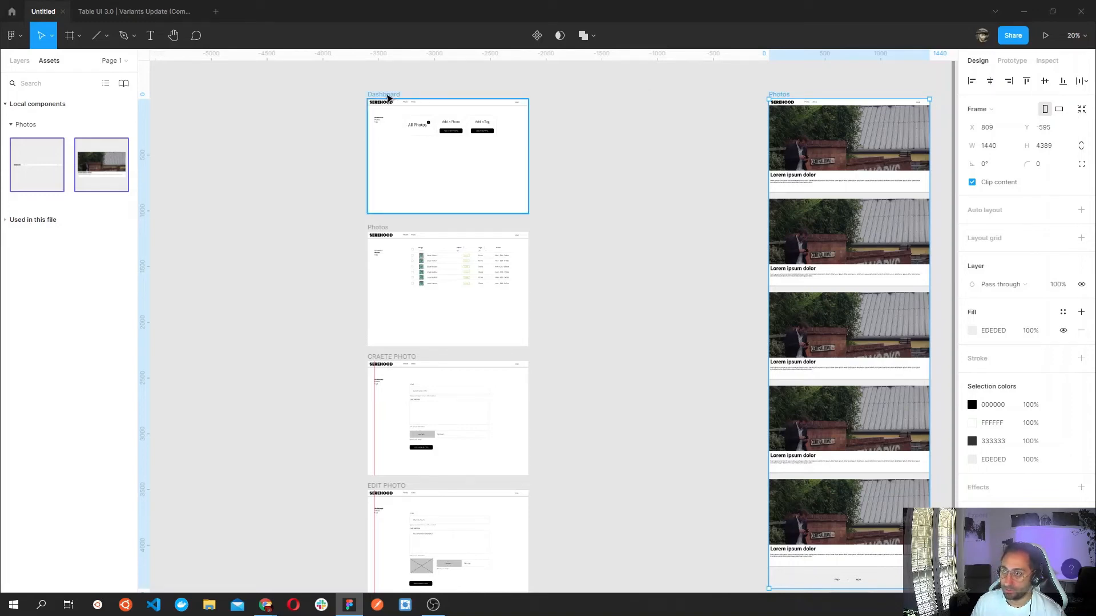
Show the prototype settings and try to select only the Dashboard entry in the Dashboard frame's sidebar menu text.
{"action": "left_click", "coordinate": [1011, 62]}
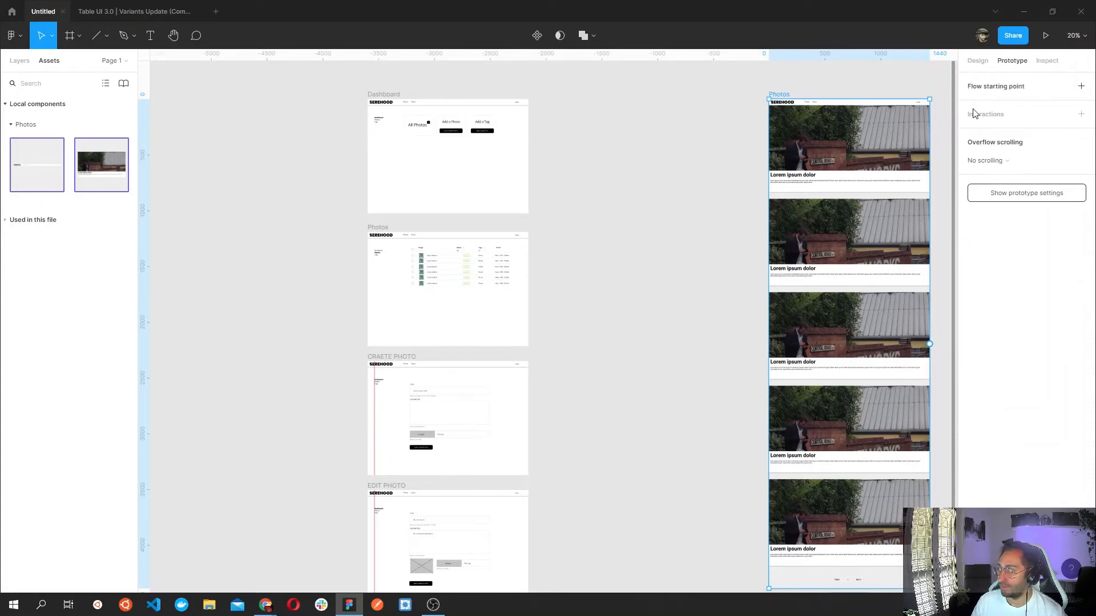
{"action": "scroll", "coordinate": [375, 124], "scroll_direction": "up", "scroll_amount": 5}
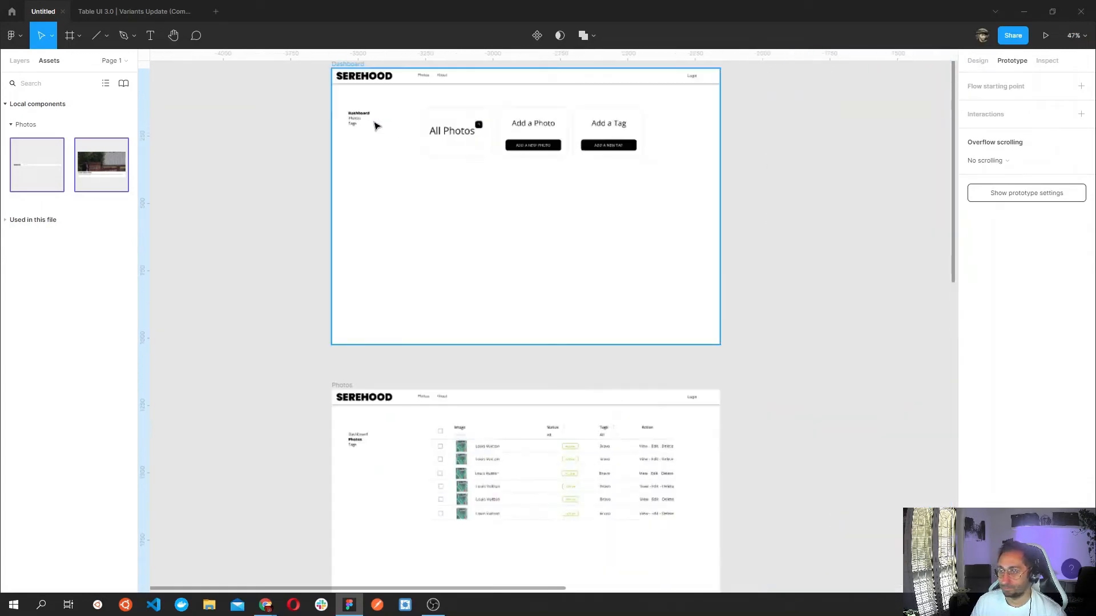
{"action": "scroll", "coordinate": [376, 125], "scroll_direction": "up", "scroll_amount": 3}
{"action": "left_click", "coordinate": [360, 107]}
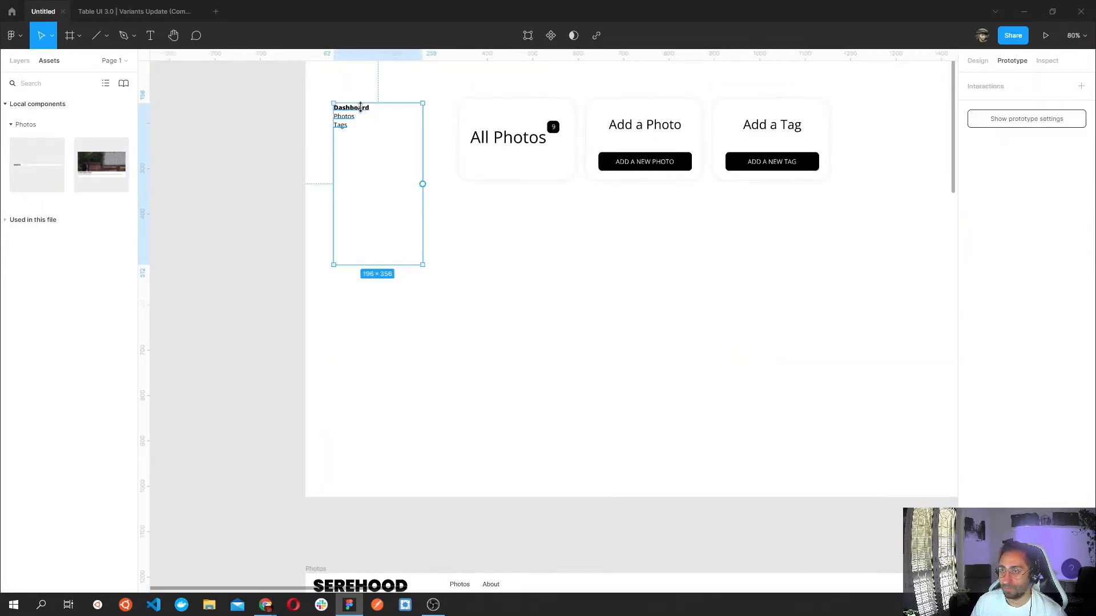
{"action": "double_click", "coordinate": [362, 107]}
{"action": "left_click", "coordinate": [375, 108]}
{"action": "key", "text": "Escape"}
{"action": "left_click", "coordinate": [450, 190]}
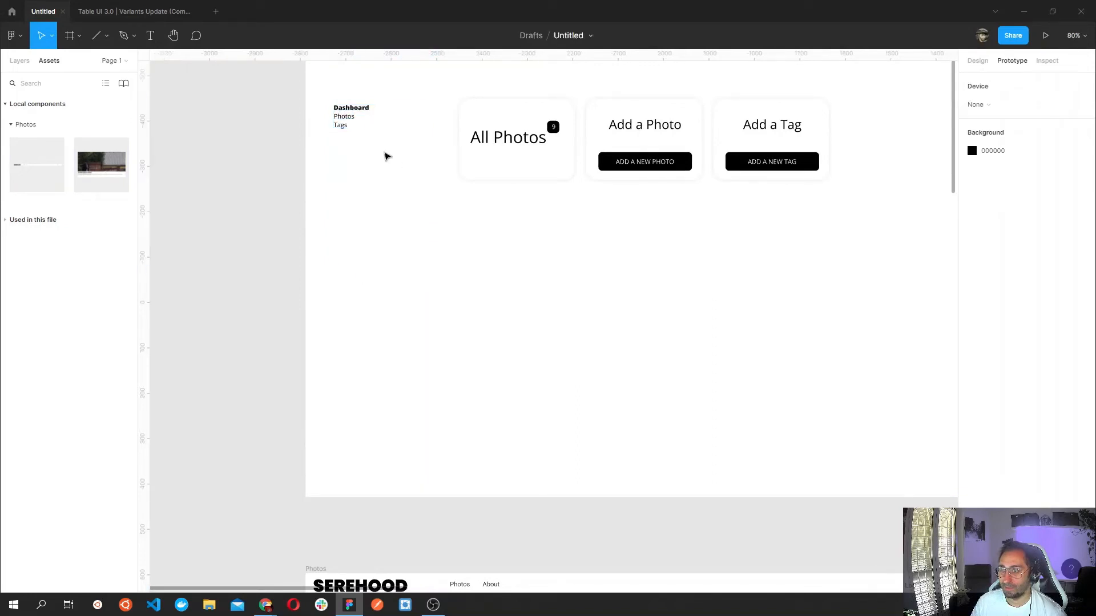
Shrink the text box of the Dashboard frame's sidebar menu to 196 × 66.
{"action": "left_click", "coordinate": [352, 127]}
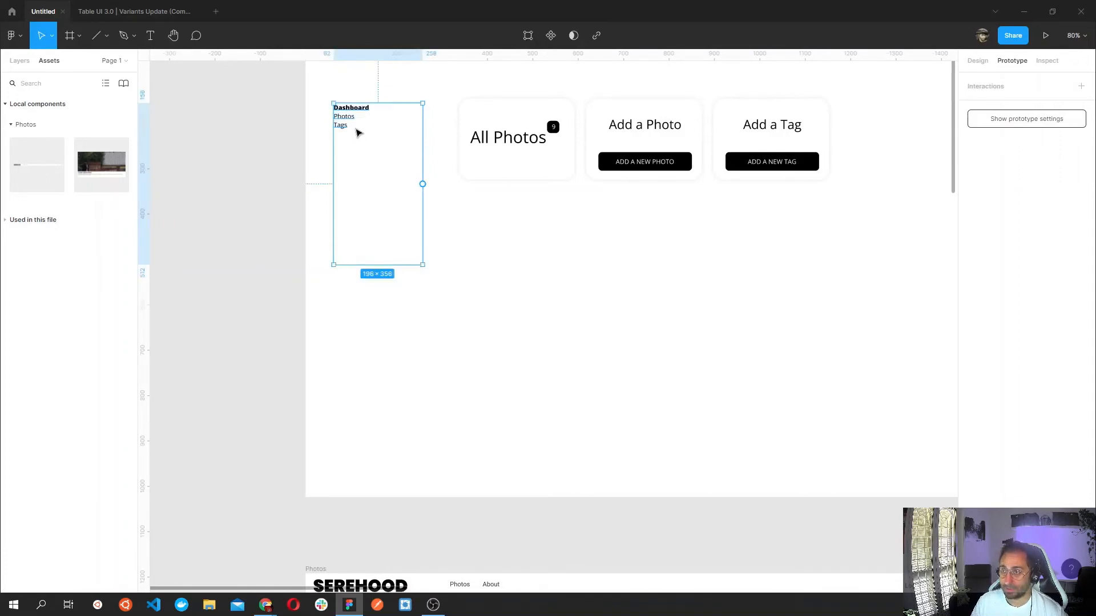
{"action": "double_click", "coordinate": [350, 119]}
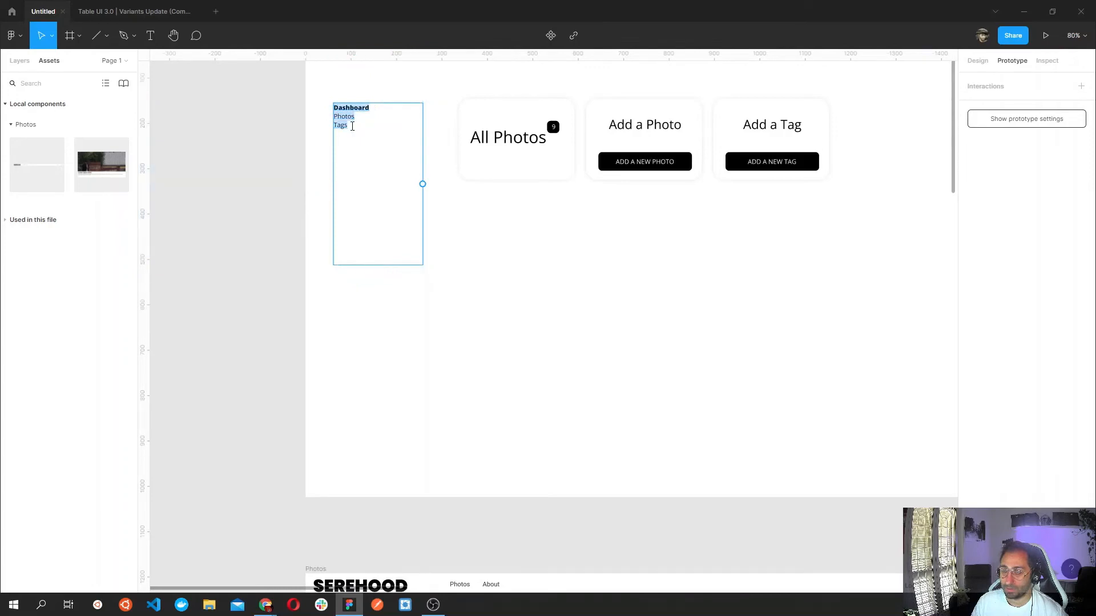
{"action": "key", "text": "Escape"}
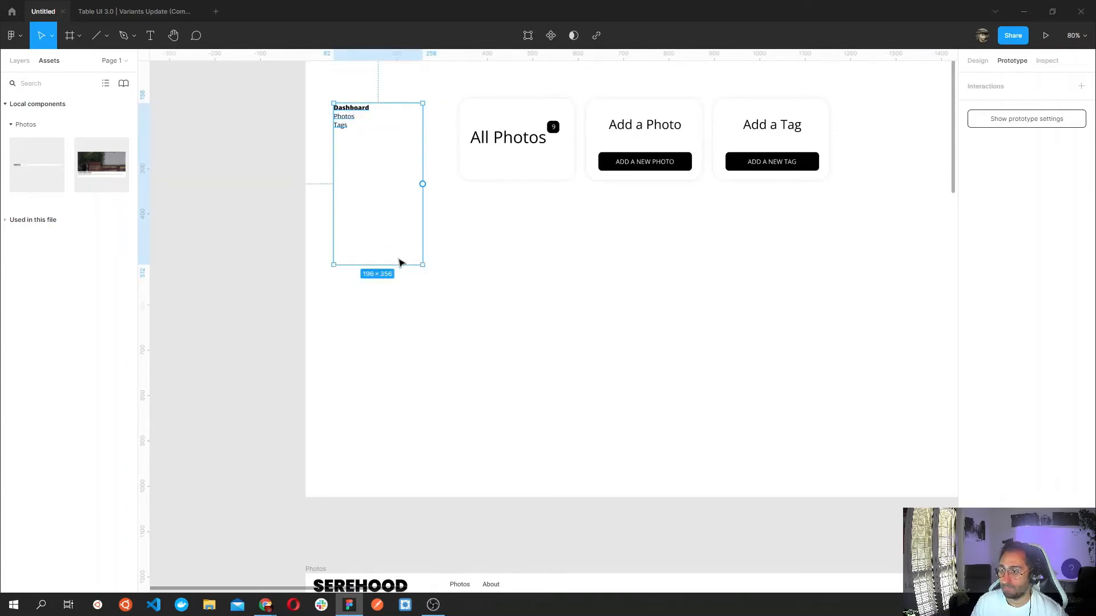
{"action": "left_click_drag", "start_coordinate": [397, 184], "coordinate": [388, 130]}
{"action": "left_click", "coordinate": [400, 161]}
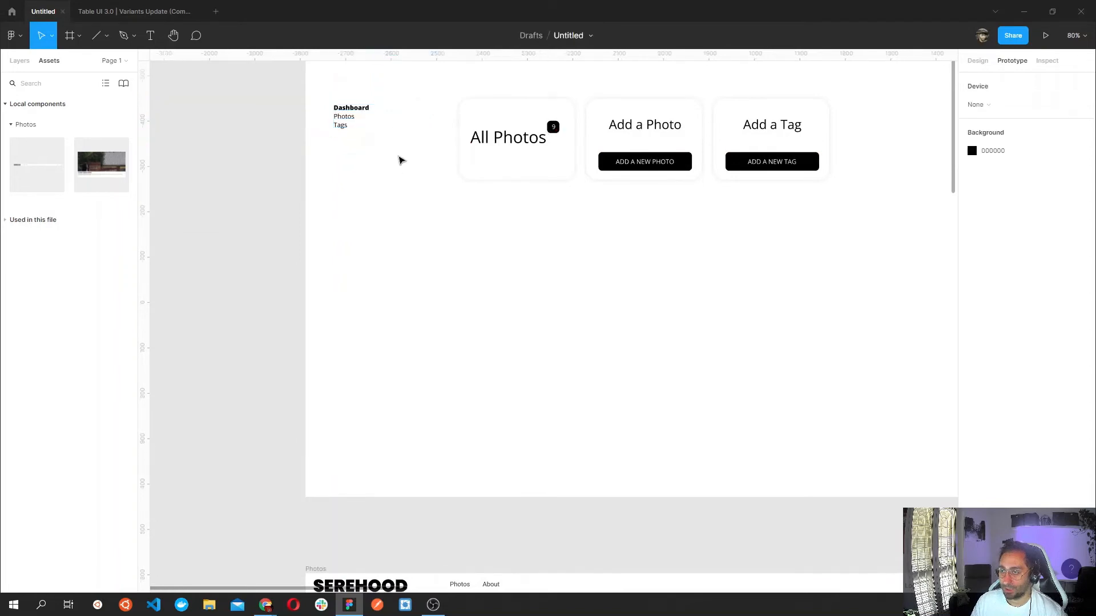
Duplicate the Dashboard frame's sidebar menu text box twice and stack the three copies vertically at X 60.
{"action": "left_click", "coordinate": [353, 121]}
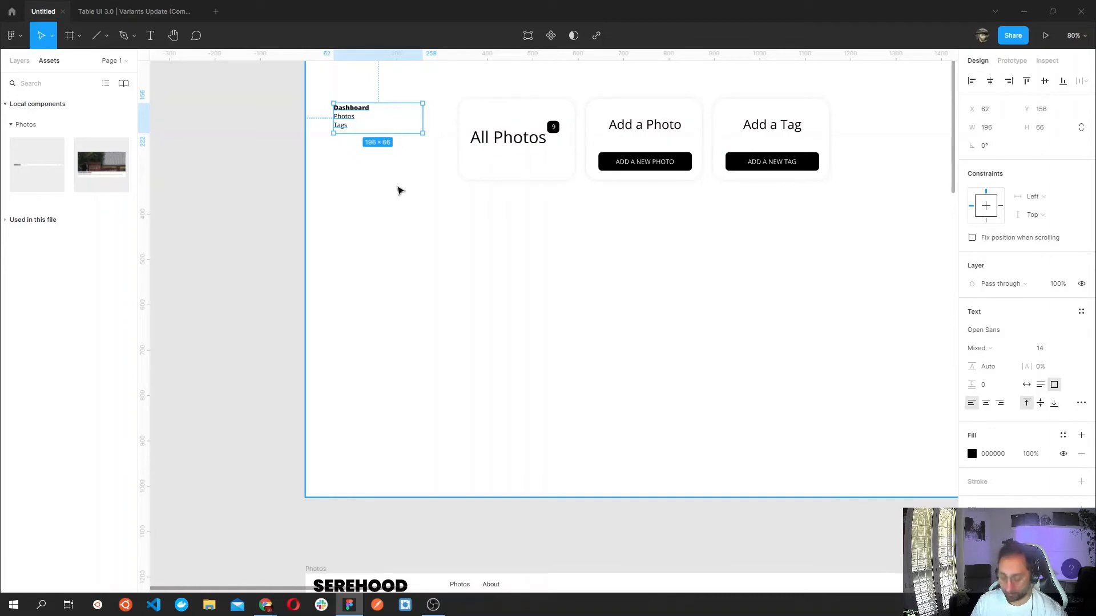
{"action": "key", "text": "ctrl+c"}
{"action": "key", "text": "ctrl+v"}
{"action": "left_click_drag", "start_coordinate": [354, 121], "coordinate": [354, 158]}
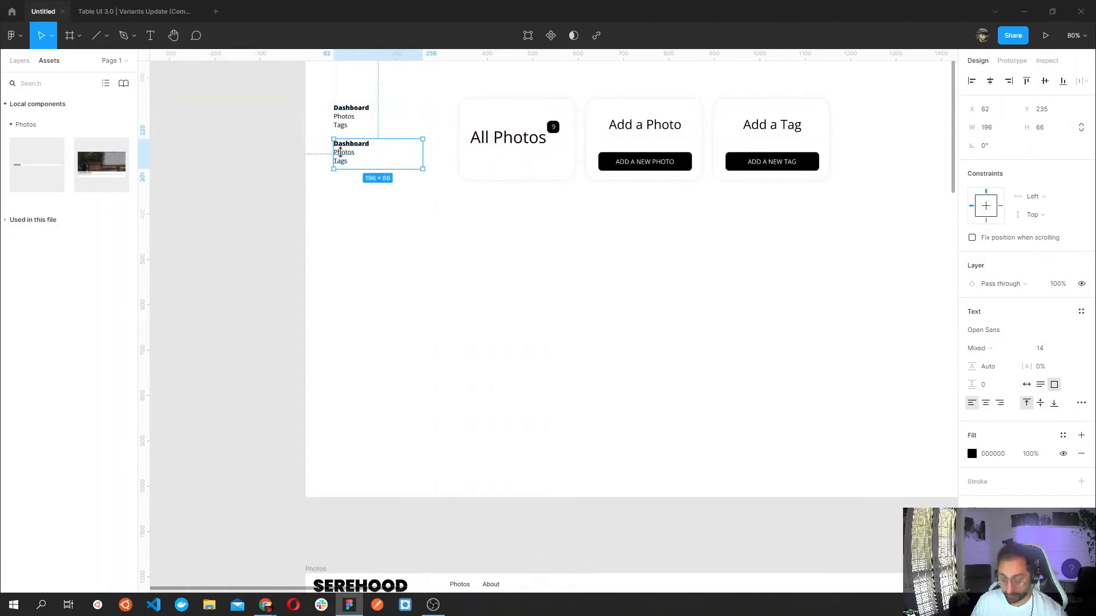
{"action": "left_click_drag", "start_coordinate": [350, 146], "coordinate": [354, 183]}
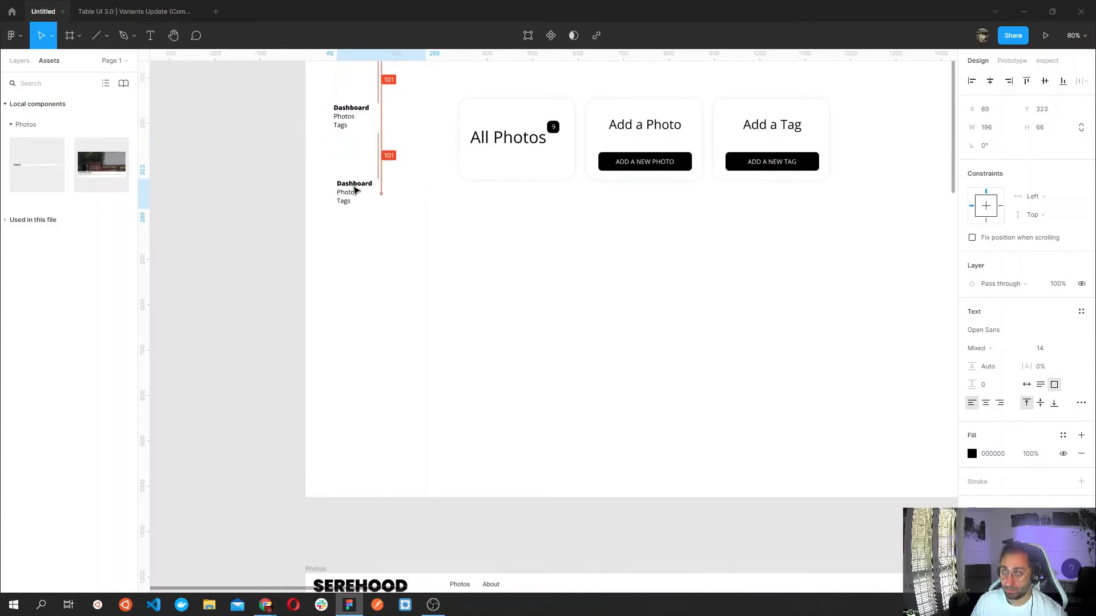
{"action": "left_click", "coordinate": [345, 133]}
{"action": "mouse_move", "coordinate": [345, 133]}
{"action": "left_mouse_down"}
{"action": "mouse_move", "coordinate": [345, 156]}
{"action": "mouse_move", "coordinate": [340, 134]}
{"action": "left_mouse_up"}
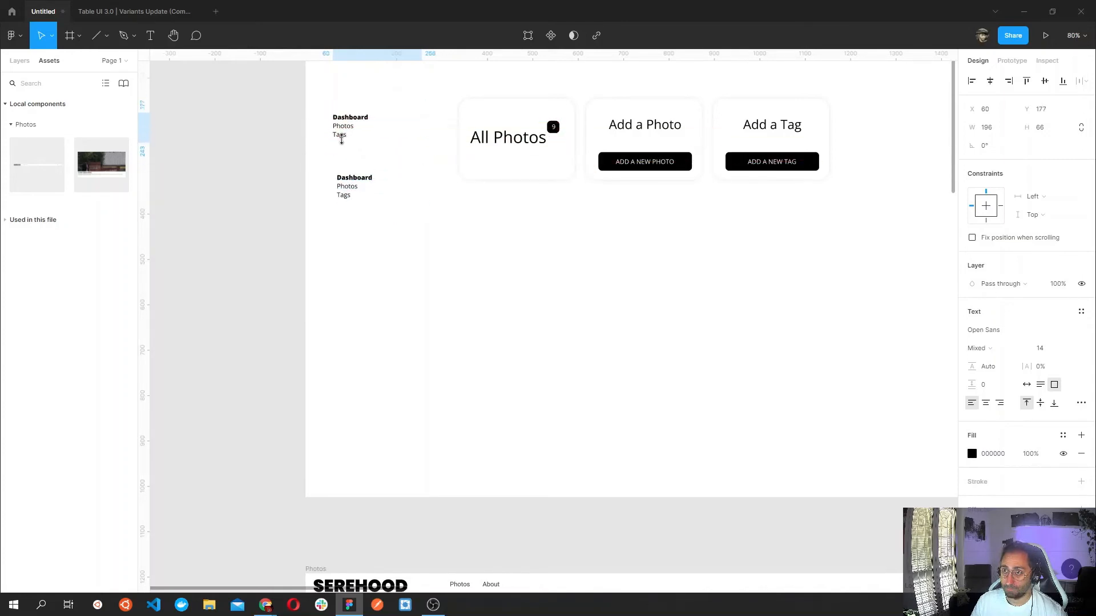
{"action": "key", "text": "ctrl+v"}
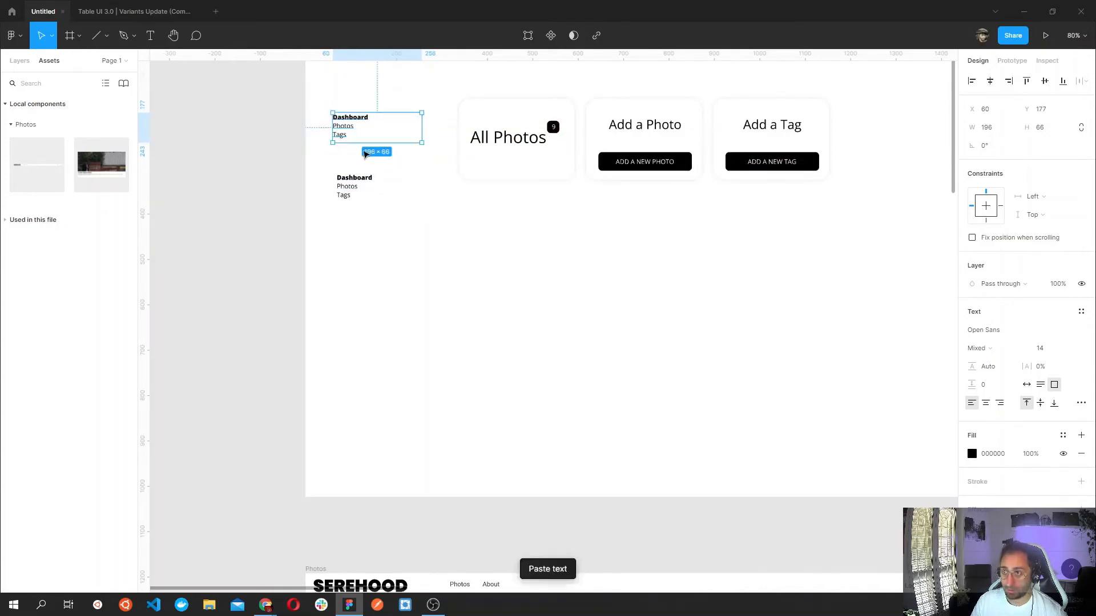
{"action": "left_click_drag", "start_coordinate": [347, 130], "coordinate": [346, 185]}
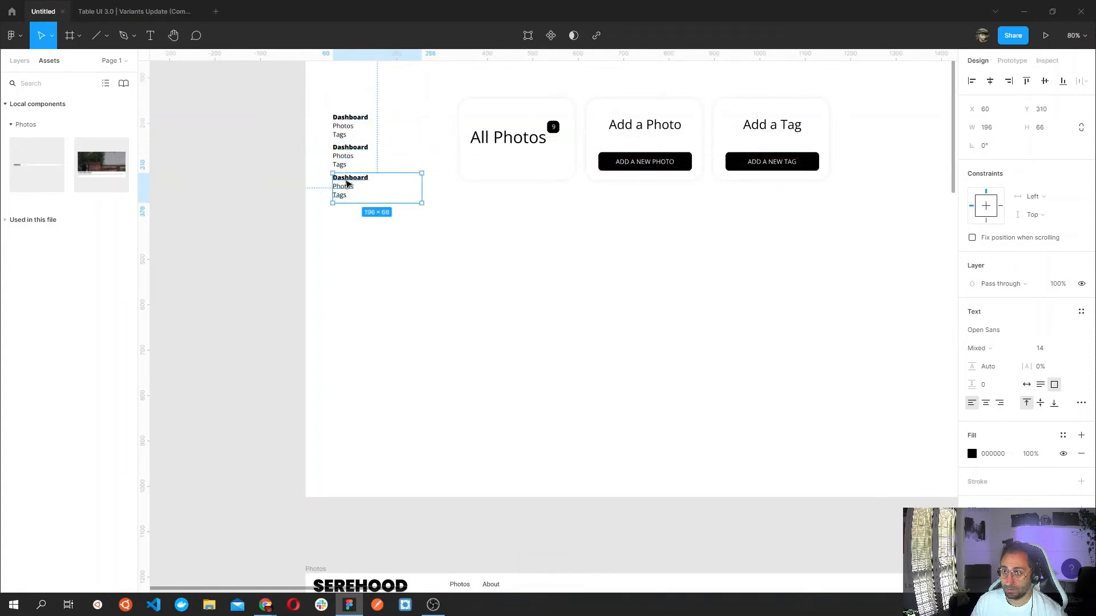
Trim the three stacked menu text boxes to one entry each, in the order Dashboard, Photos and Tags.
{"action": "double_click", "coordinate": [337, 134]}
{"action": "left_click_drag", "start_coordinate": [346, 135], "coordinate": [335, 127]}
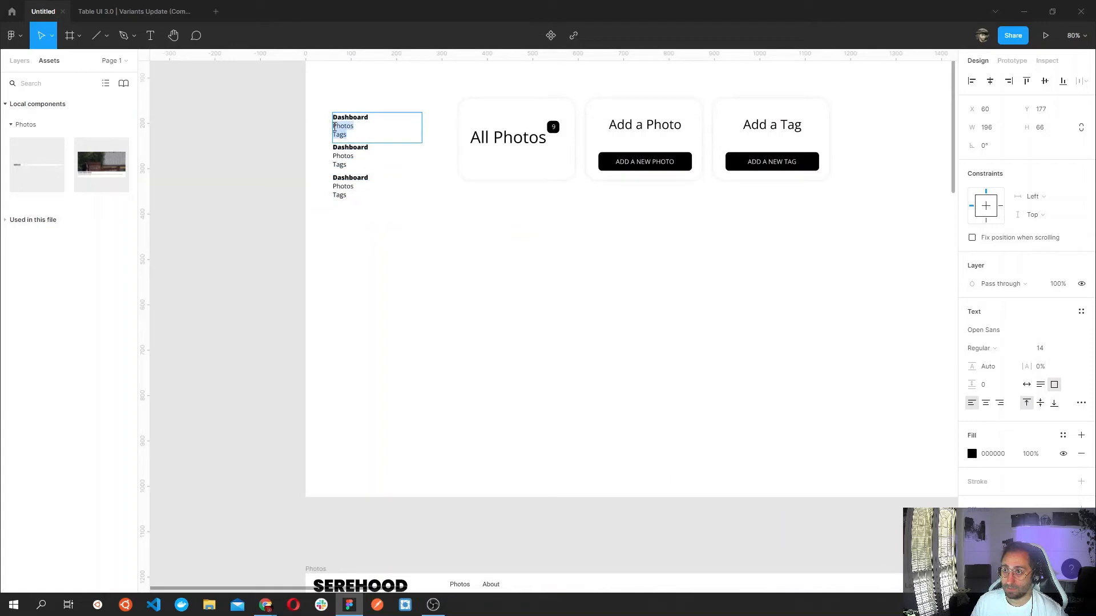
{"action": "key", "text": "BackSpace"}
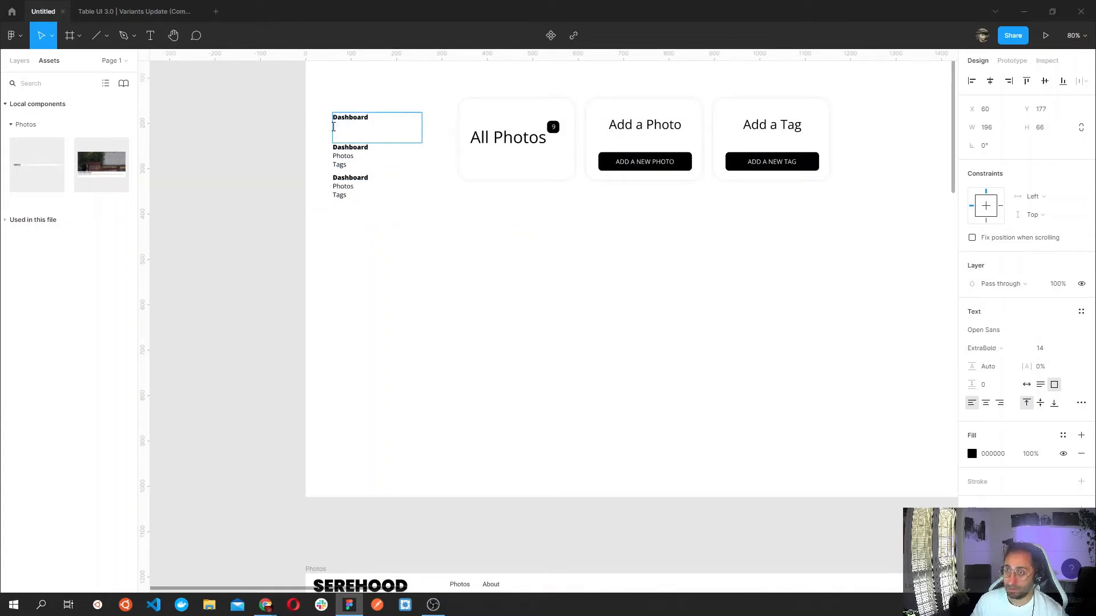
{"action": "double_click", "coordinate": [379, 150]}
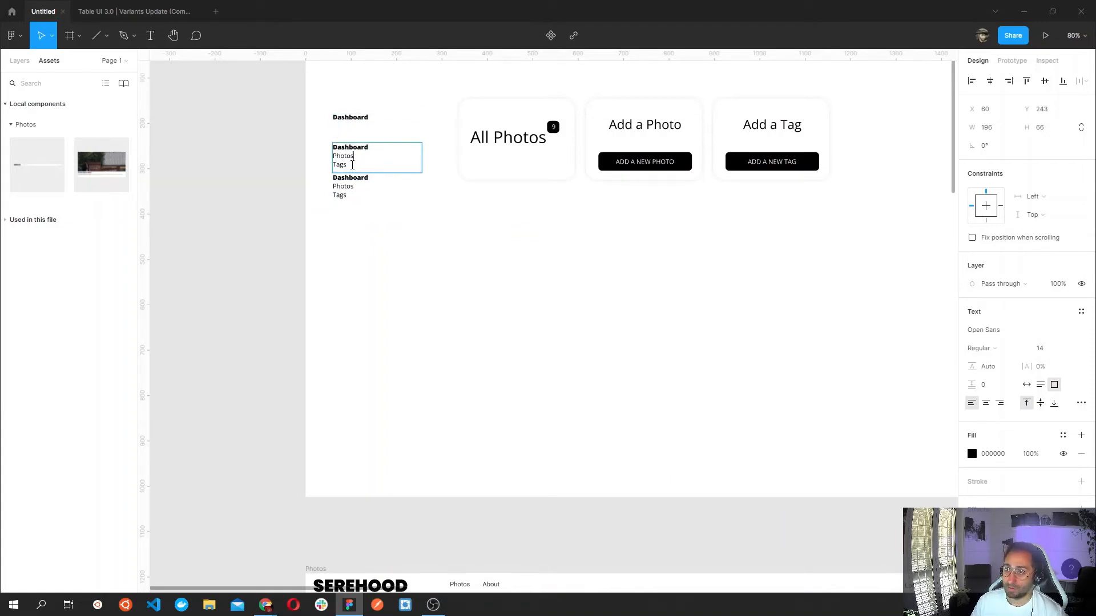
{"action": "left_click_drag", "start_coordinate": [375, 150], "coordinate": [328, 146]}
{"action": "key", "text": "BackSpace"}
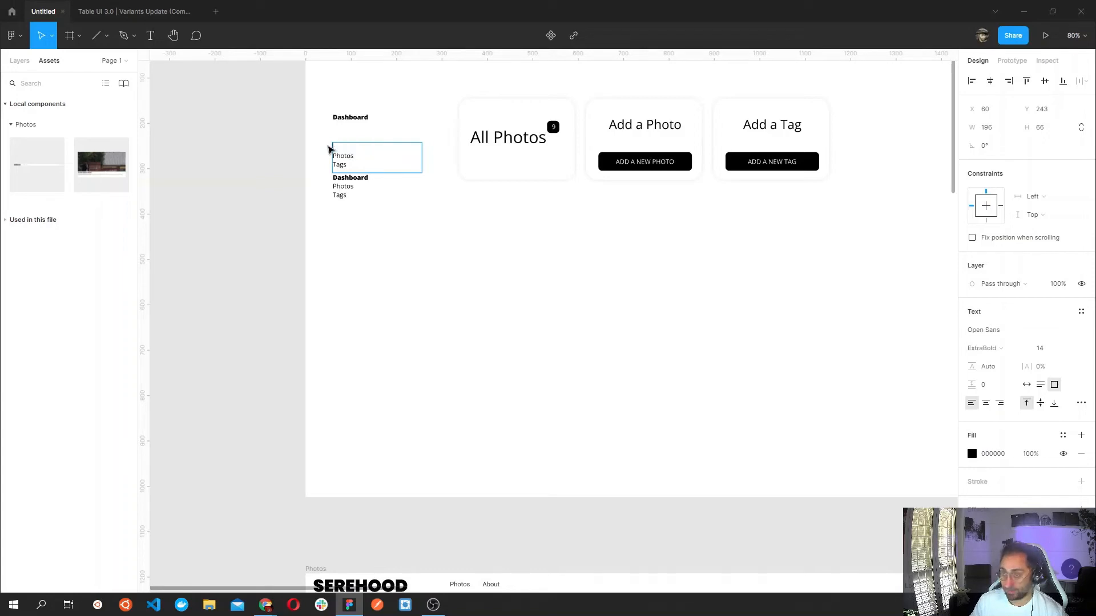
{"action": "key", "text": "Delete"}
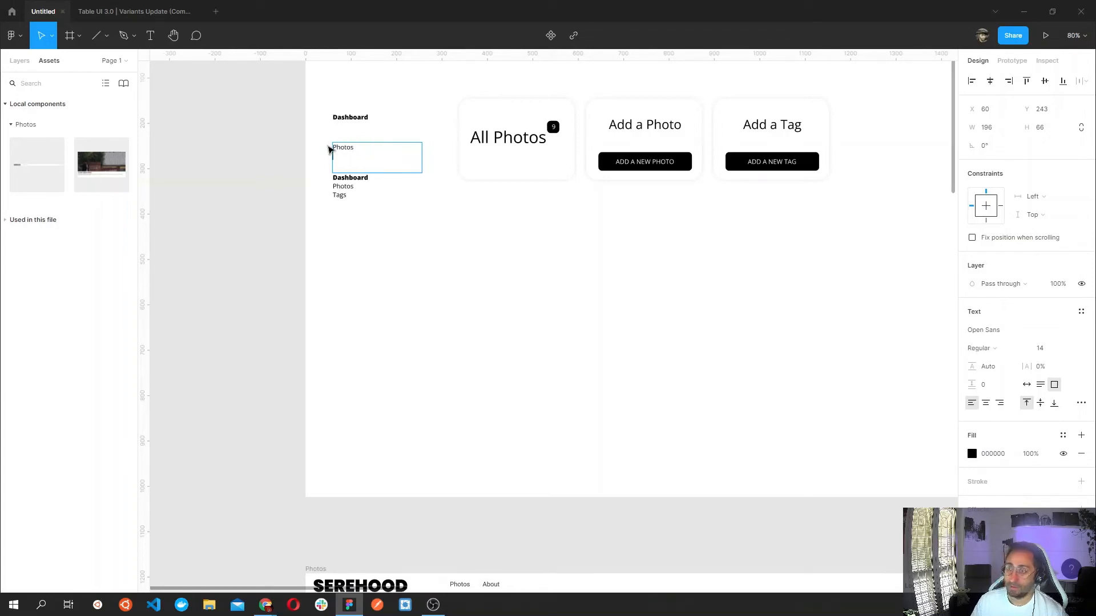
{"action": "double_click", "coordinate": [359, 187]}
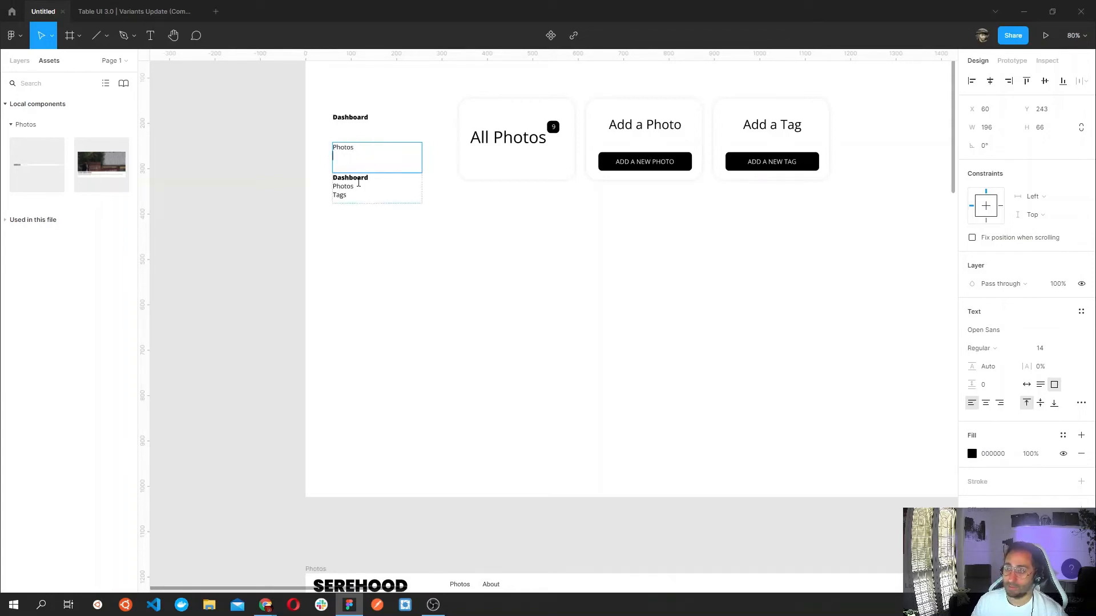
{"action": "left_click", "coordinate": [313, 179], "text": "shift"}
{"action": "key", "text": "BackSpace"}
{"action": "key", "text": "Escape"}
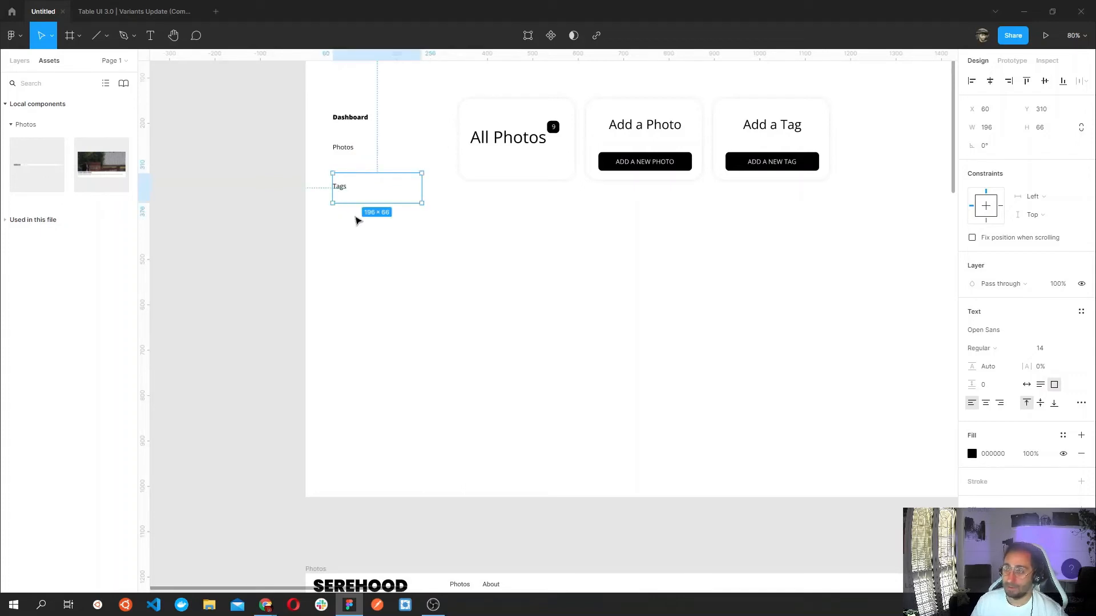
Shrink the Tags box to 196 × 45 and the Photos box to 196 × 33, centring both texts vertically and moving Tags up beneath Photos.
{"action": "left_click_drag", "start_coordinate": [355, 203], "coordinate": [359, 173]}
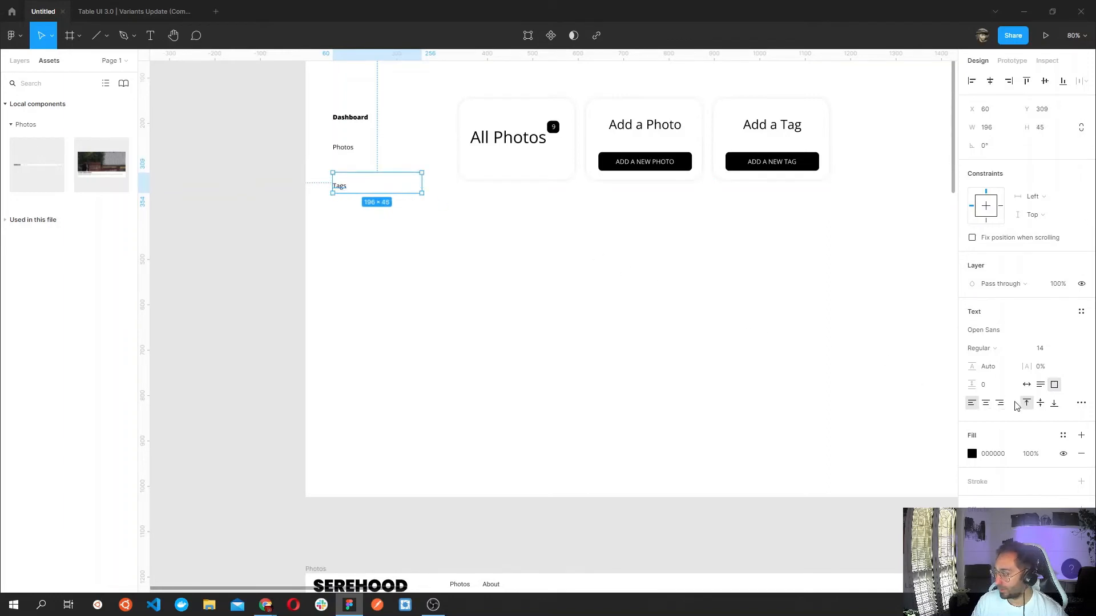
{"action": "left_click", "coordinate": [1039, 404]}
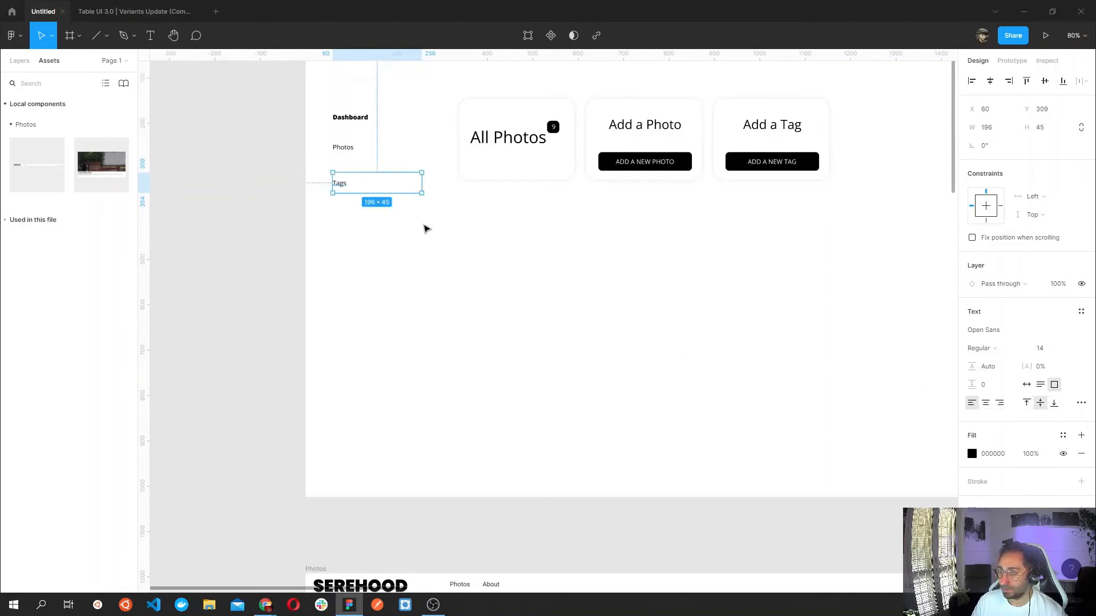
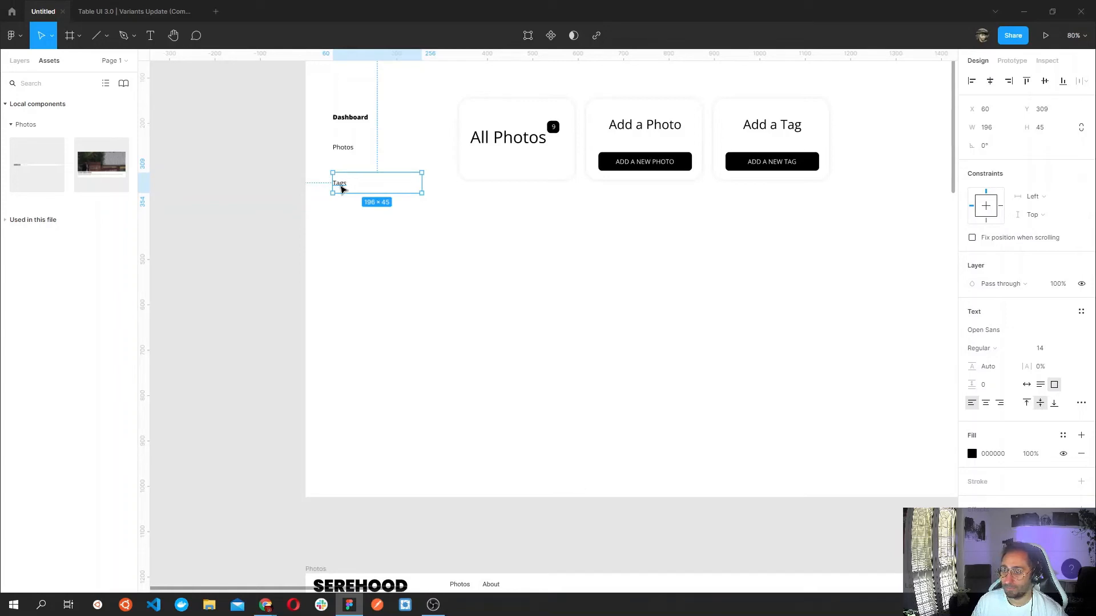
{"action": "left_click_drag", "start_coordinate": [342, 190], "coordinate": [374, 156]}
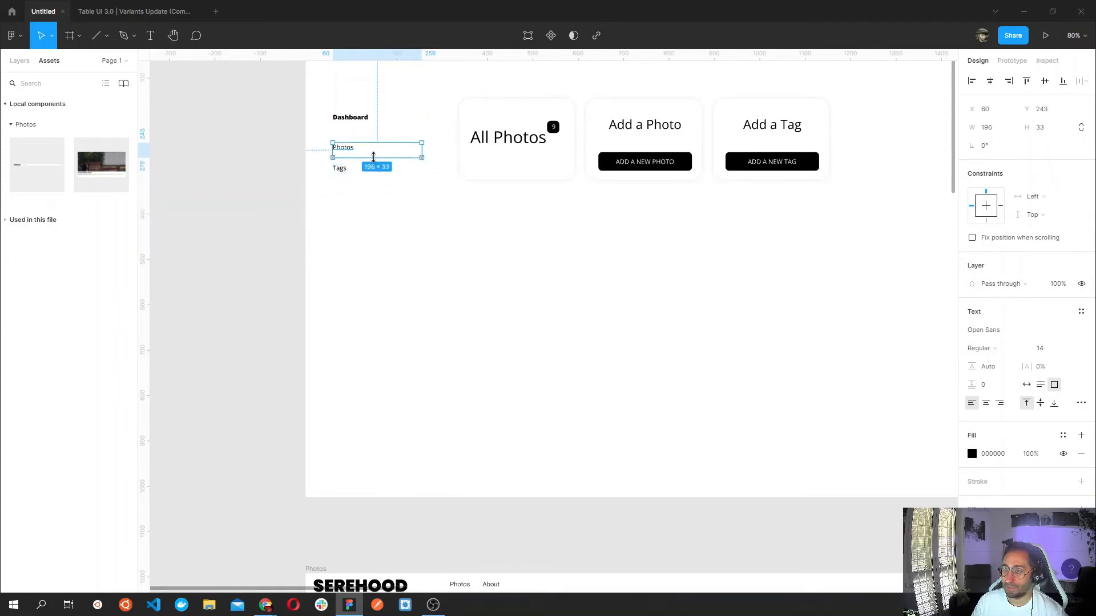
{"action": "left_click", "coordinate": [1039, 404]}
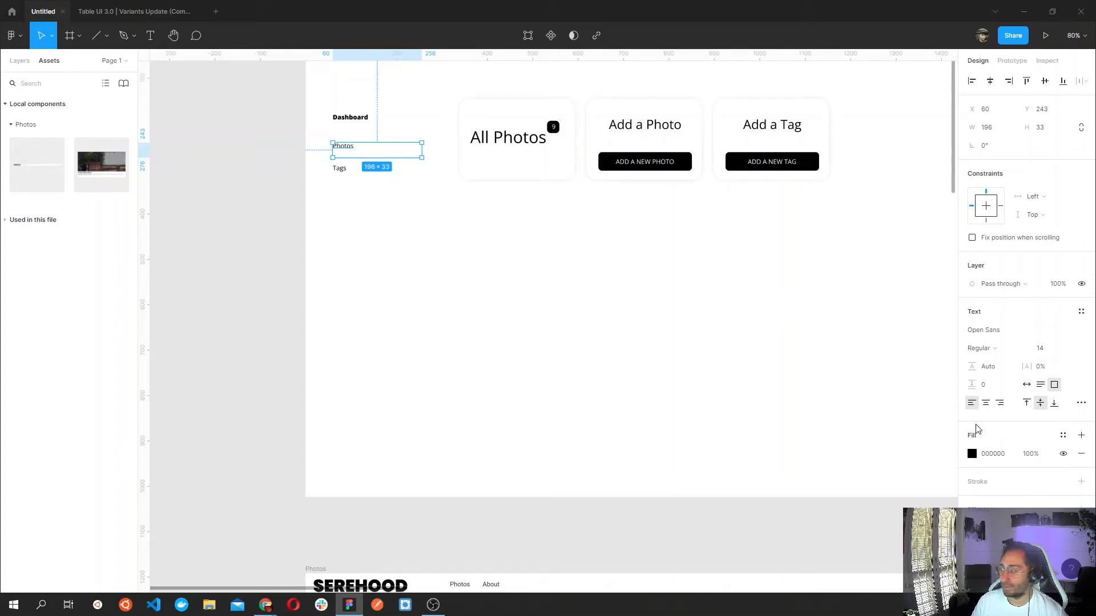
{"action": "left_click", "coordinate": [986, 404]}
{"action": "left_click", "coordinate": [971, 404]}
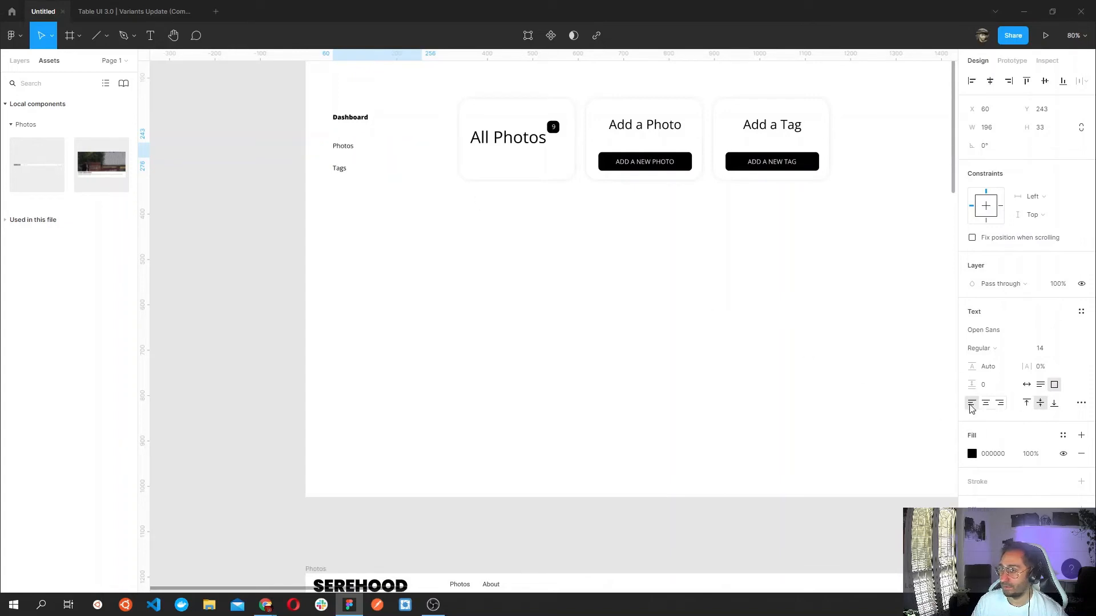
{"action": "left_click", "coordinate": [1030, 404]}
{"action": "left_click", "coordinate": [1040, 406]}
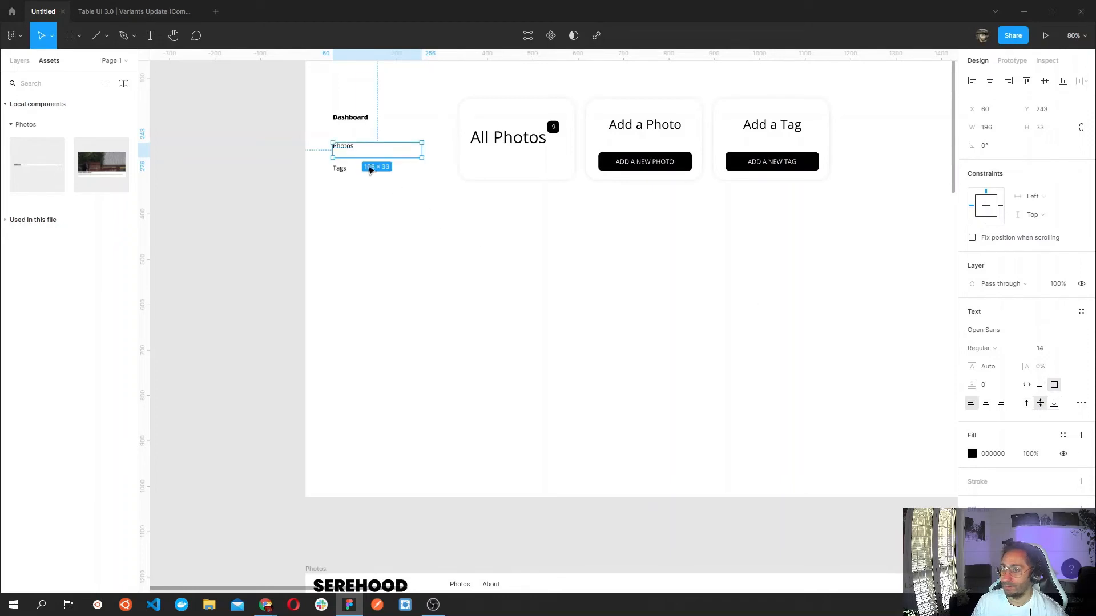
Resize and reposition the Dashboard, Photos and Tags text boxes into a compact, evenly spaced menu.
{"action": "left_click_drag", "start_coordinate": [365, 157], "coordinate": [359, 129]}
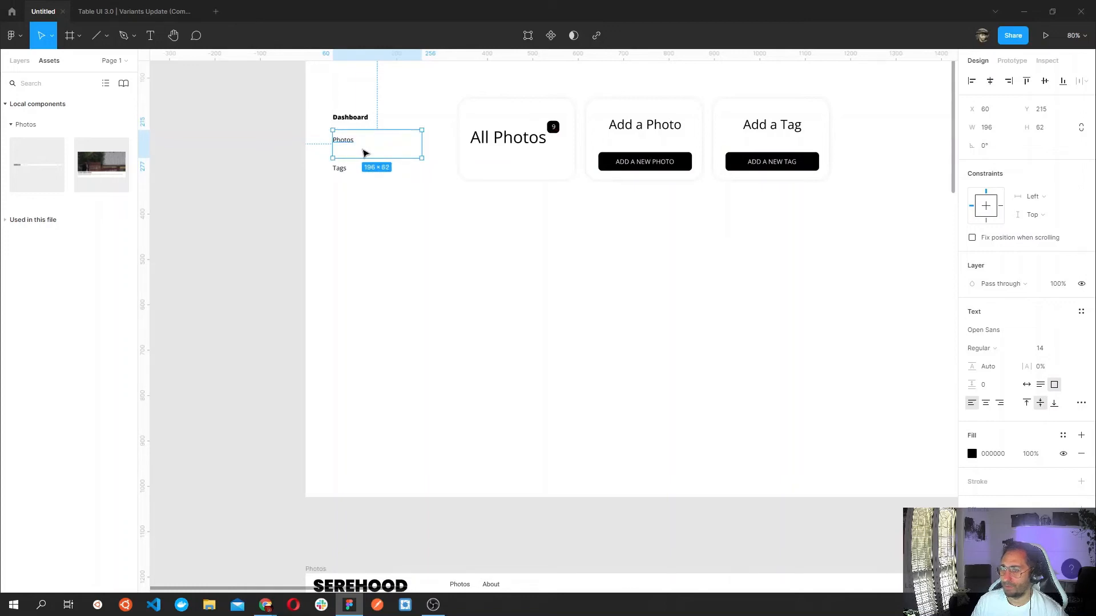
{"action": "left_click", "coordinate": [359, 159]}
{"action": "left_click", "coordinate": [341, 143]}
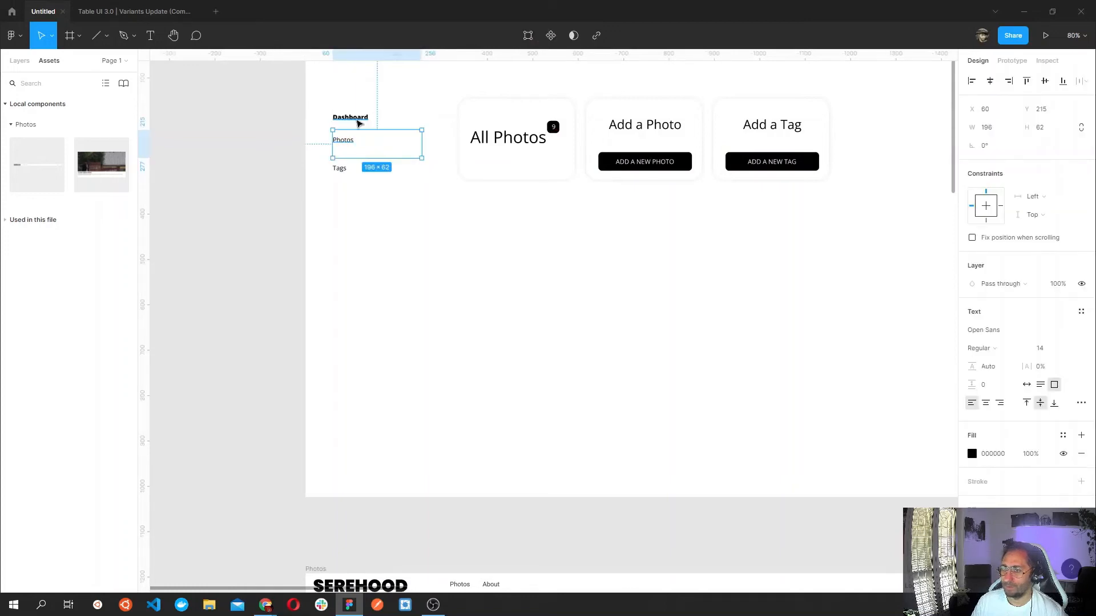
{"action": "left_click", "coordinate": [358, 125]}
{"action": "mouse_move", "coordinate": [357, 139]}
{"action": "left_mouse_down"}
{"action": "mouse_move", "coordinate": [358, 125]}
{"action": "mouse_move", "coordinate": [355, 173]}
{"action": "mouse_move", "coordinate": [341, 154]}
{"action": "mouse_move", "coordinate": [346, 128]}
{"action": "left_mouse_up"}
{"action": "left_click", "coordinate": [356, 144]}
{"action": "left_click", "coordinate": [350, 171]}
{"action": "left_click", "coordinate": [348, 182]}
{"action": "left_click", "coordinate": [377, 207]}
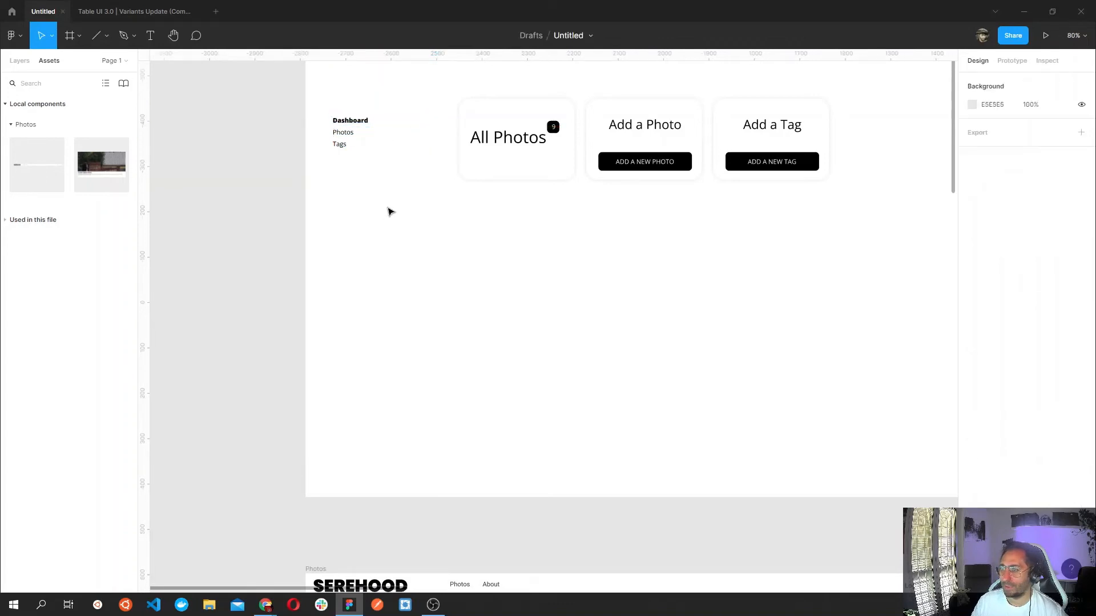
Show the prototype settings and link the Photos entry of the Dashboard frame's sidebar menu to the Photos frame on click.
{"action": "scroll", "coordinate": [581, 205], "scroll_direction": "down", "scroll_amount": 5}
{"action": "scroll", "coordinate": [561, 208], "scroll_direction": "up", "scroll_amount": 3}
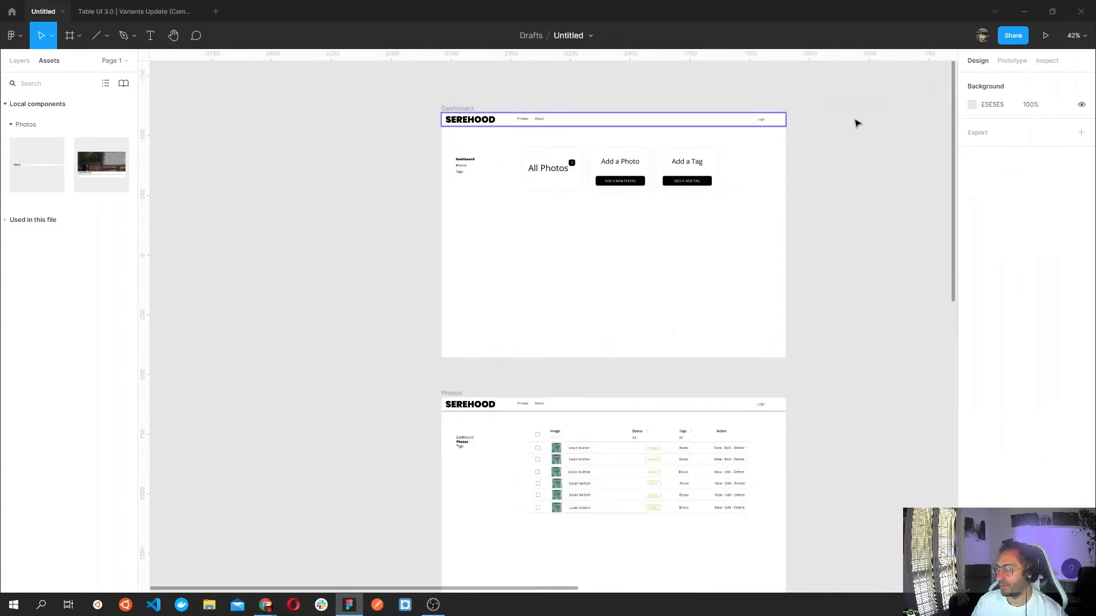
{"action": "left_click", "coordinate": [1012, 60]}
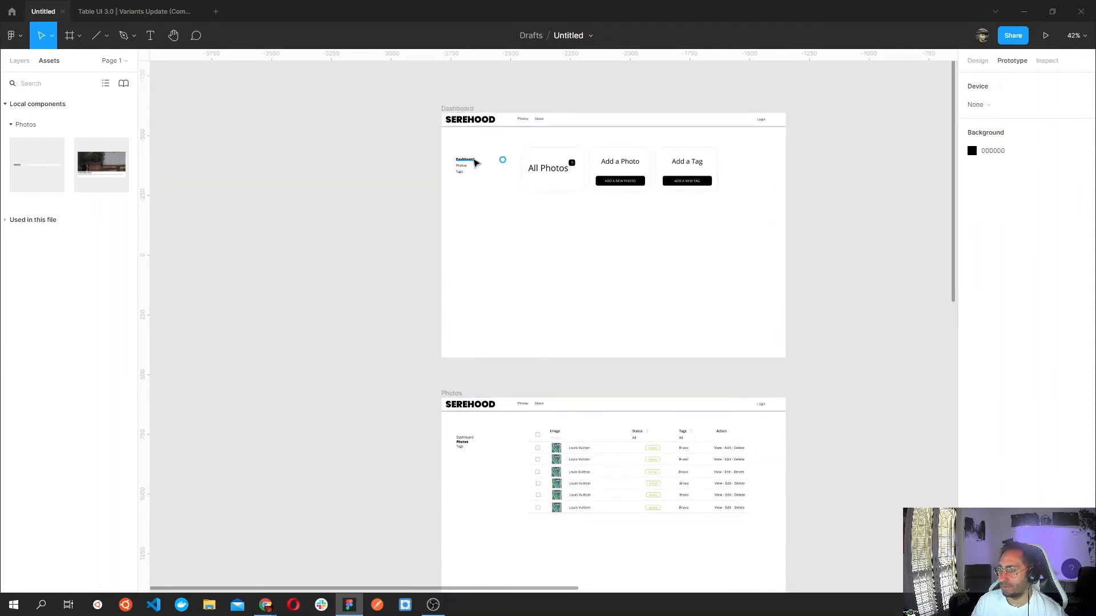
{"action": "left_click", "coordinate": [502, 162]}
{"action": "left_click_drag", "start_coordinate": [503, 160], "coordinate": [522, 231]}
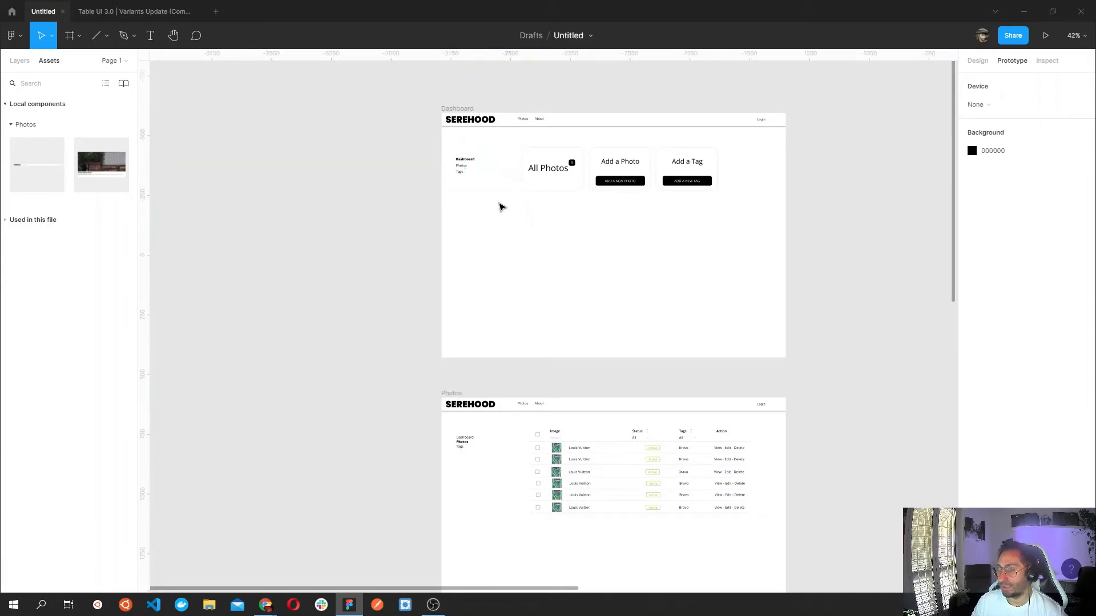
{"action": "left_click", "coordinate": [465, 167]}
{"action": "left_click_drag", "start_coordinate": [504, 169], "coordinate": [514, 409]}
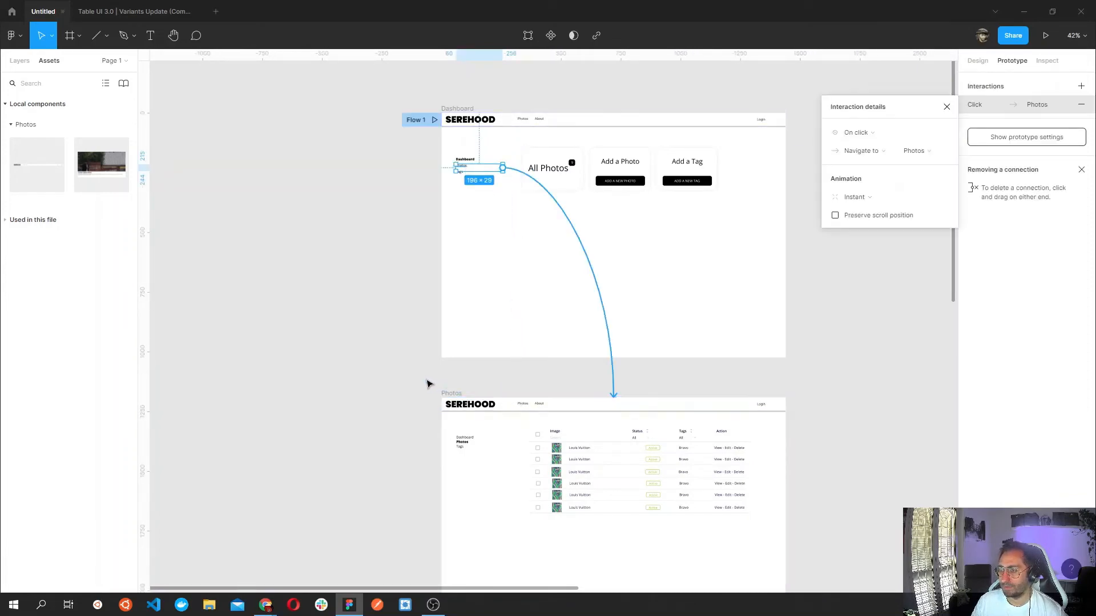
Link the sidebar menu text of the Photos frame back to the Dashboard frame on click.
{"action": "scroll", "coordinate": [427, 384], "scroll_direction": "down", "scroll_amount": 5}
{"action": "scroll", "coordinate": [451, 315], "scroll_direction": "up", "scroll_amount": 3}
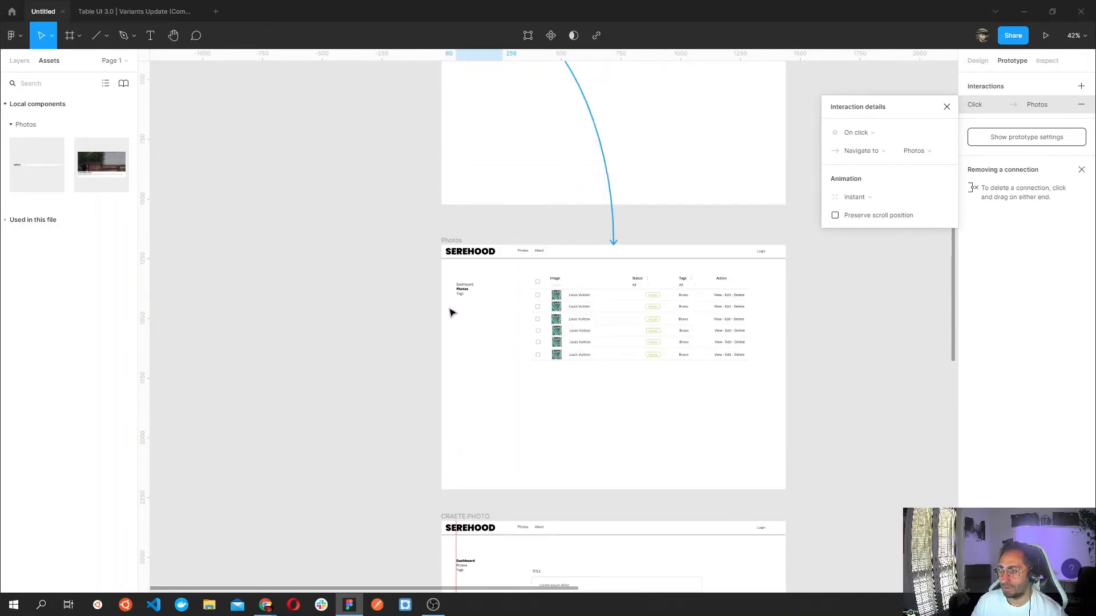
{"action": "left_click", "coordinate": [474, 337]}
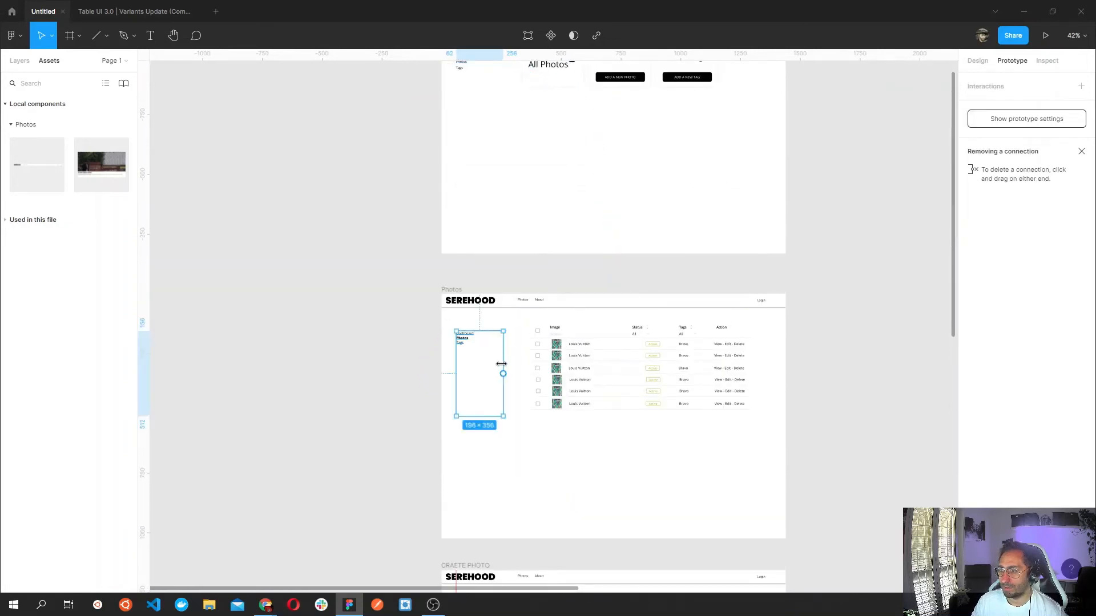
{"action": "left_click_drag", "start_coordinate": [503, 374], "coordinate": [492, 238]}
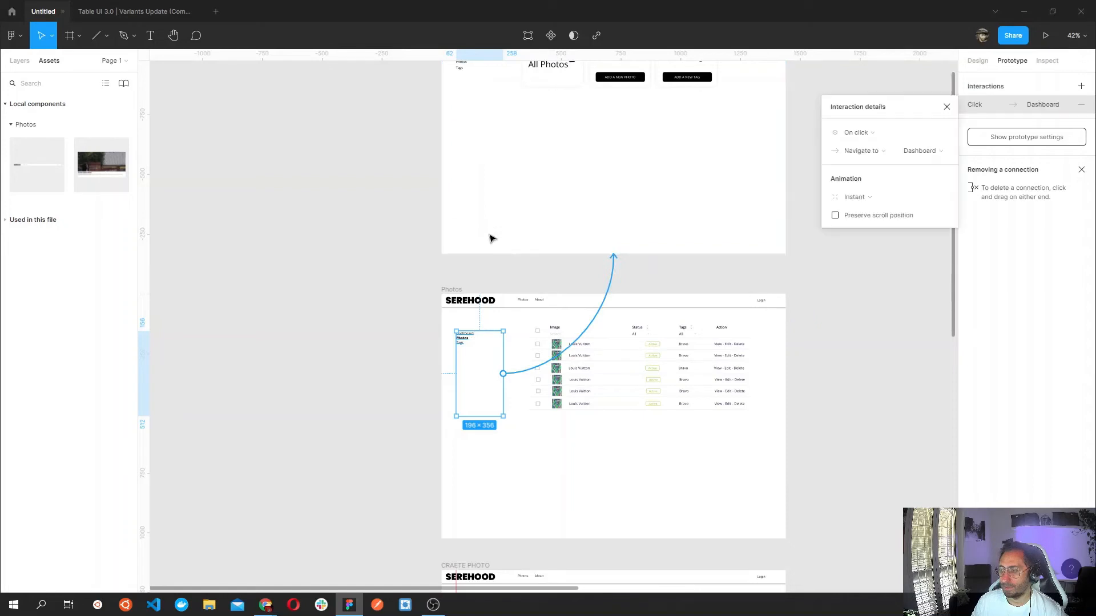
{"action": "left_click", "coordinate": [409, 306]}
Link the ADD A NEW PHOTO button on the Dashboard frame to the CRAETE PHOTO frame on click.
{"action": "scroll", "coordinate": [400, 352], "scroll_direction": "down", "scroll_amount": 8}
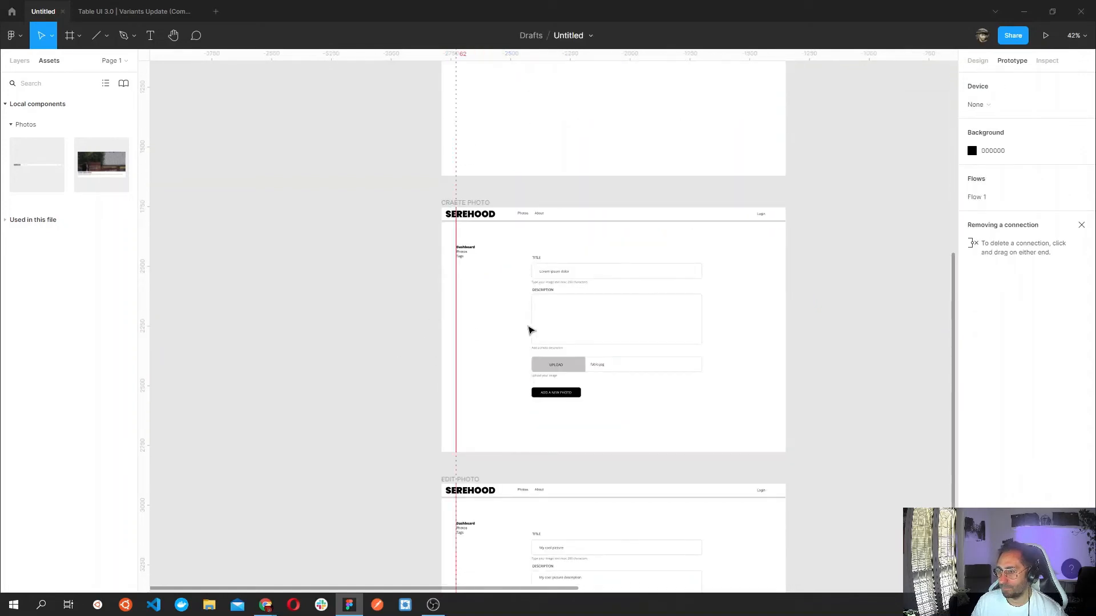
{"action": "scroll", "coordinate": [583, 308], "scroll_direction": "up", "scroll_amount": 12}
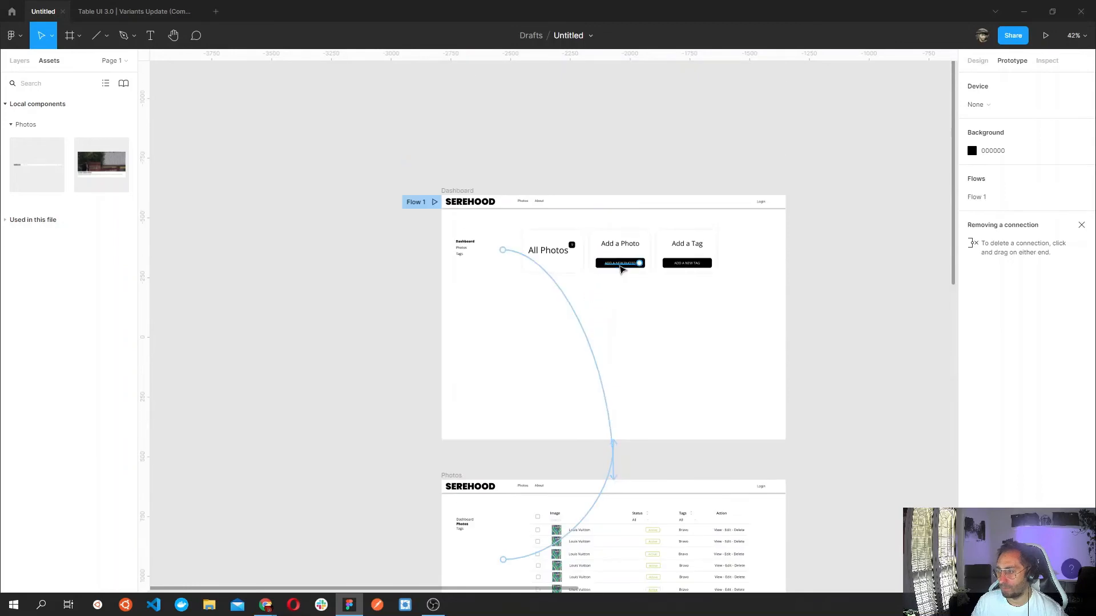
{"action": "left_click_drag", "start_coordinate": [647, 266], "coordinate": [649, 476]}
{"action": "scroll", "coordinate": [661, 474], "scroll_direction": "down", "scroll_amount": 5}
{"action": "scroll", "coordinate": [656, 485], "scroll_direction": "down", "scroll_amount": 4}
{"action": "scroll", "coordinate": [516, 358], "scroll_direction": "up", "scroll_amount": 6}
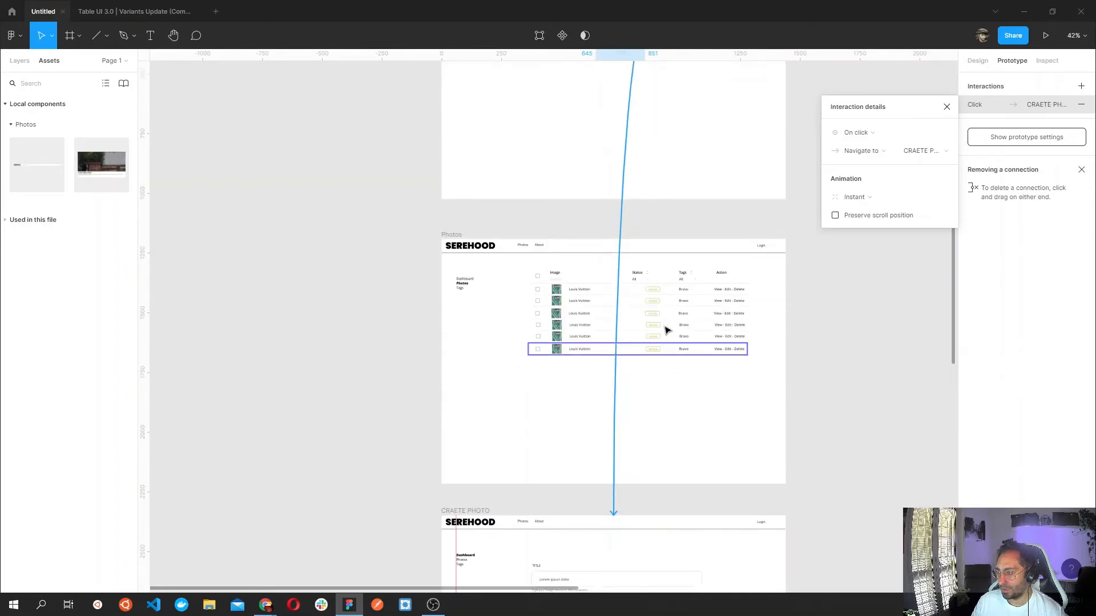
{"action": "double_click", "coordinate": [735, 293]}
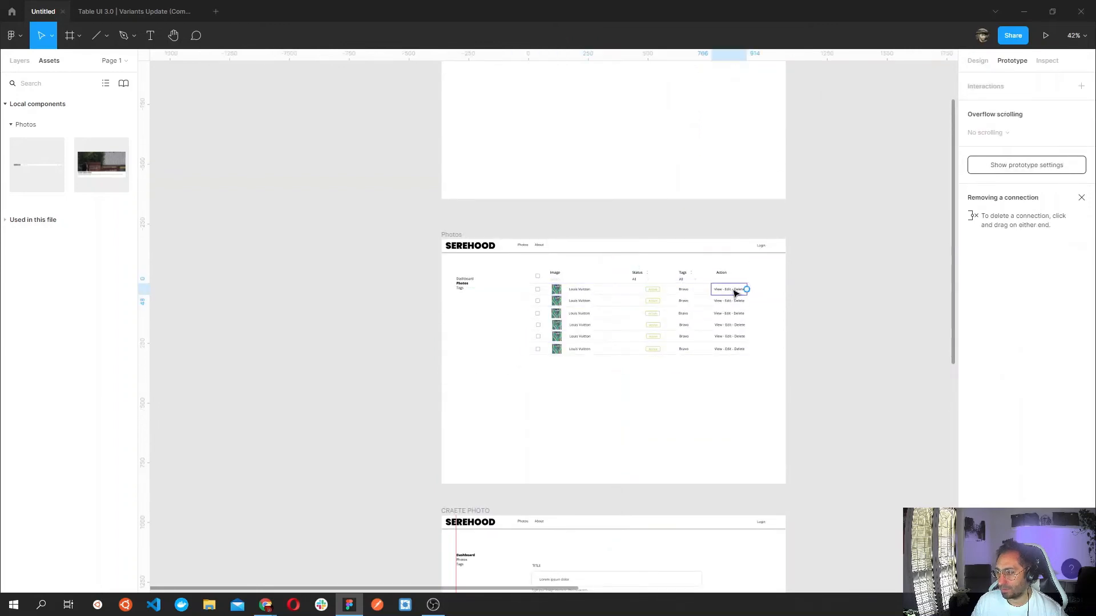
{"action": "double_click", "coordinate": [732, 291]}
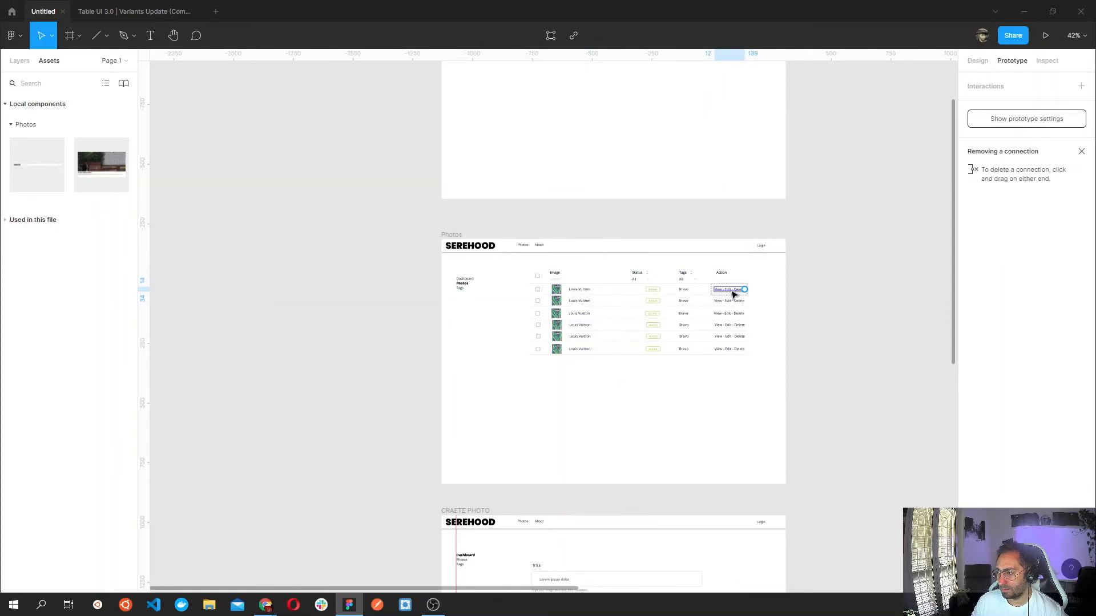
{"action": "double_click", "coordinate": [733, 294]}
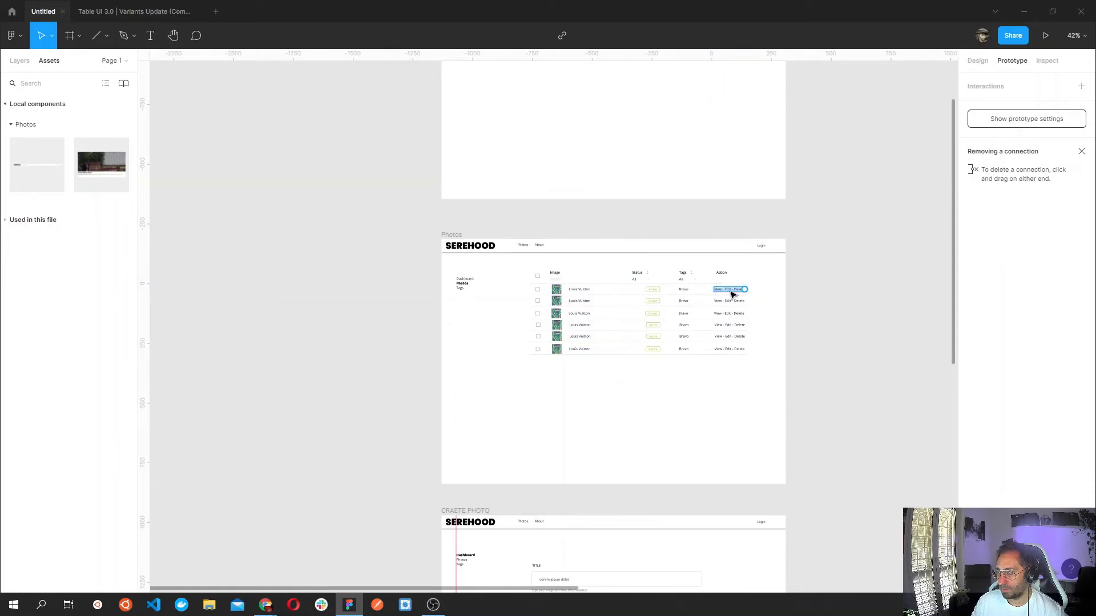
{"action": "left_click", "coordinate": [772, 315]}
{"action": "left_click", "coordinate": [792, 308]}
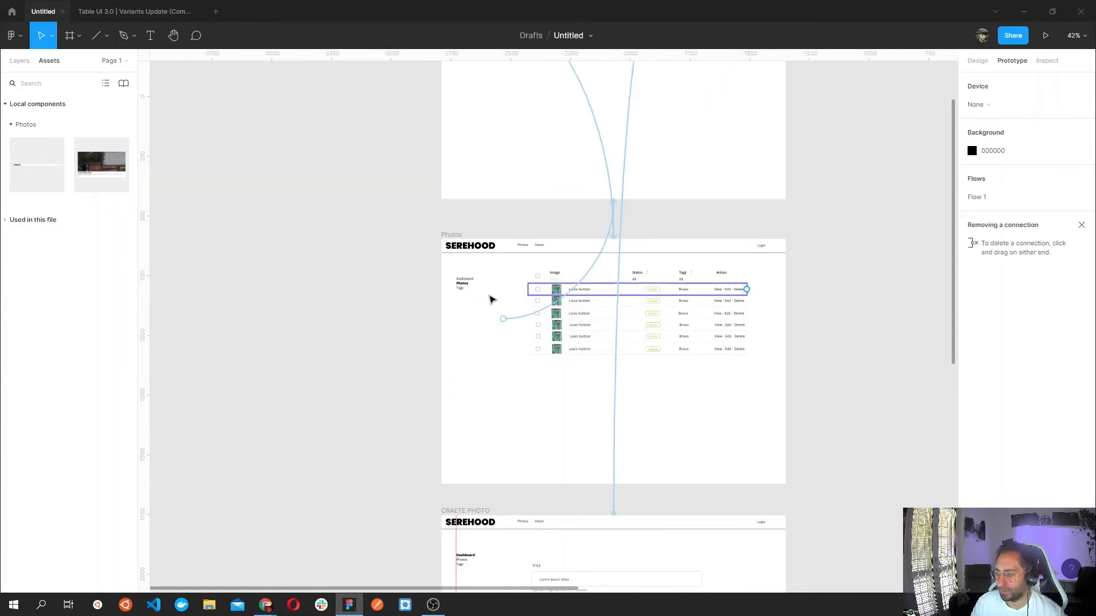
Return to design mode and copy the separate Dashboard, Photos and Tags menu entries from the Dashboard frame's sidebar.
{"action": "scroll", "coordinate": [368, 294], "scroll_direction": "up", "scroll_amount": 1}
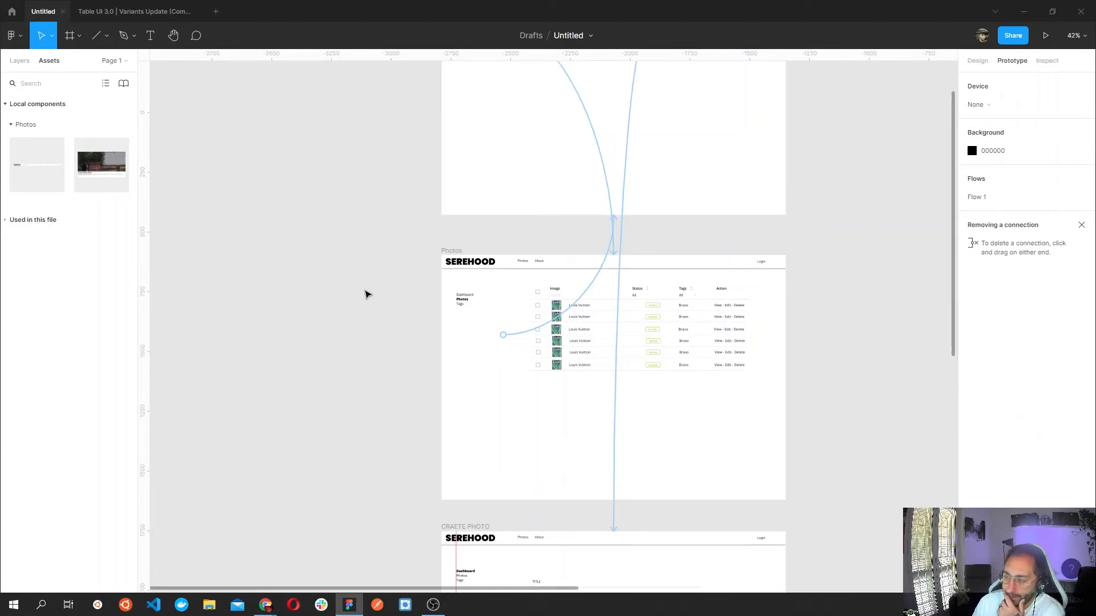
{"action": "scroll", "coordinate": [448, 318], "scroll_direction": "up", "scroll_amount": 3}
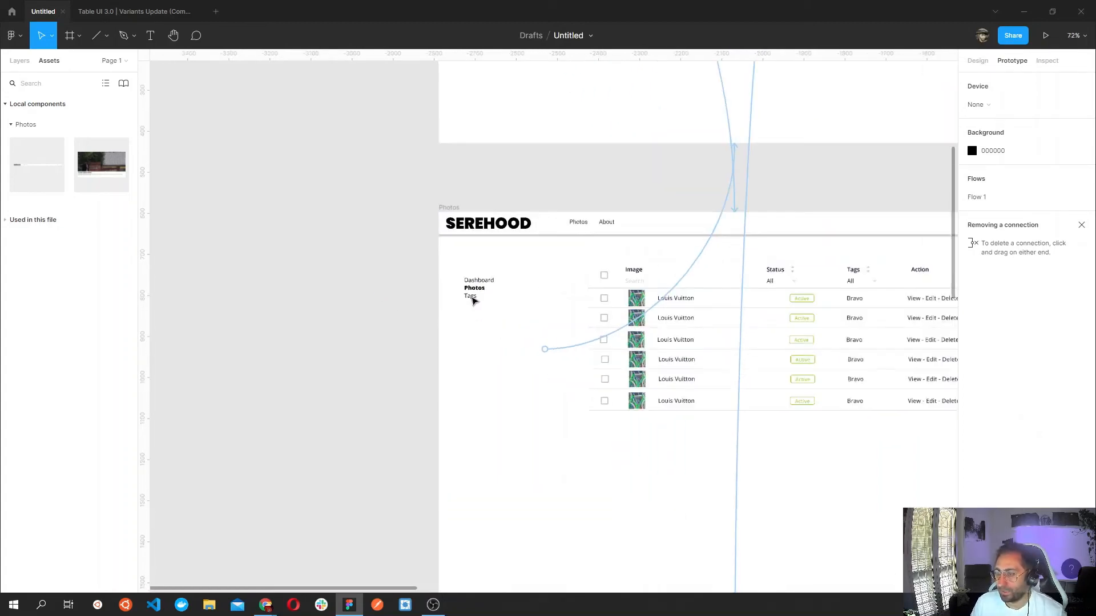
{"action": "scroll", "coordinate": [420, 277], "scroll_direction": "down", "scroll_amount": 1}
{"action": "left_click_drag", "start_coordinate": [418, 310], "coordinate": [424, 477]}
{"action": "left_click_drag", "start_coordinate": [392, 291], "coordinate": [403, 414]}
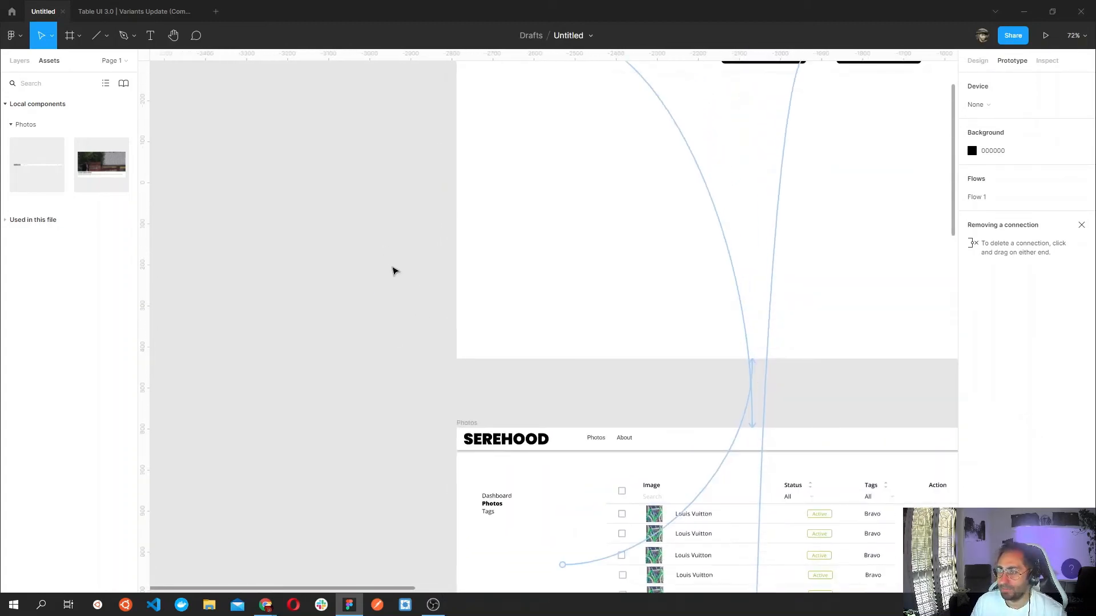
{"action": "scroll", "coordinate": [394, 271], "scroll_direction": "down", "scroll_amount": 2}
{"action": "left_click", "coordinate": [977, 61]}
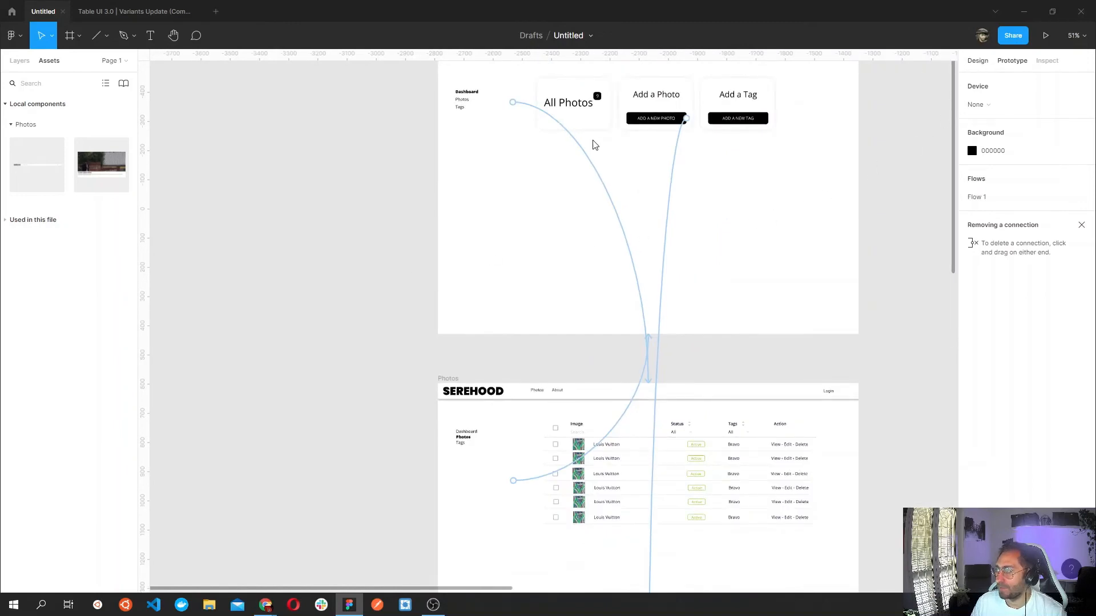
{"action": "left_click_drag", "start_coordinate": [489, 115], "coordinate": [403, 173]}
{"action": "scroll", "coordinate": [464, 206], "scroll_direction": "up", "scroll_amount": 5}
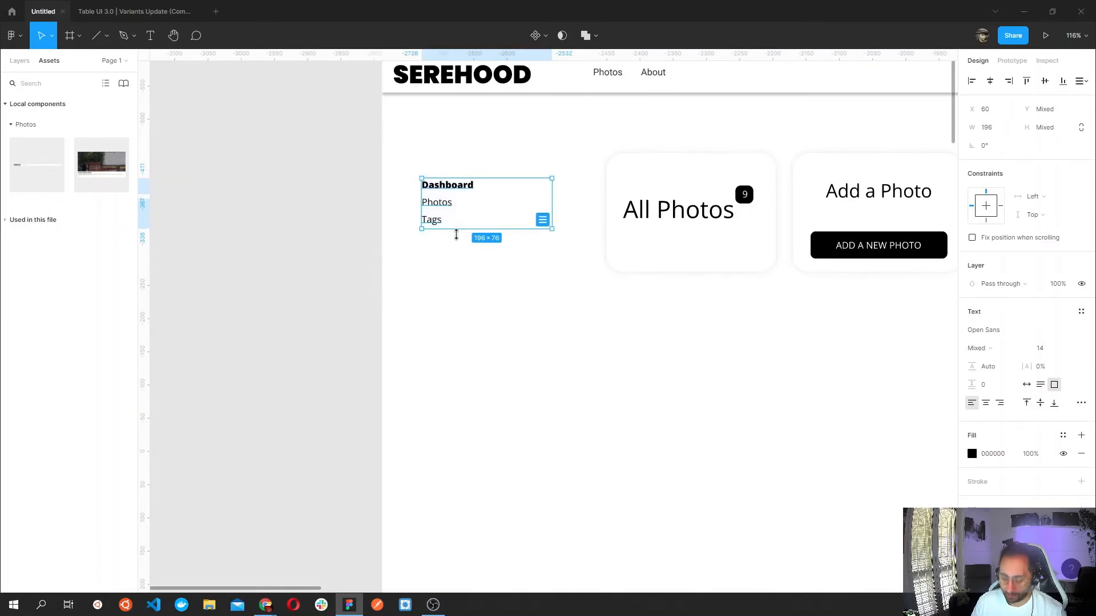
Replace the Photos frame's old sidebar menu text with the copied three-entry menu, placed at about X 39.
{"action": "scroll", "coordinate": [473, 286], "scroll_direction": "down", "scroll_amount": 2}
{"action": "scroll", "coordinate": [474, 331], "scroll_direction": "down", "scroll_amount": 10}
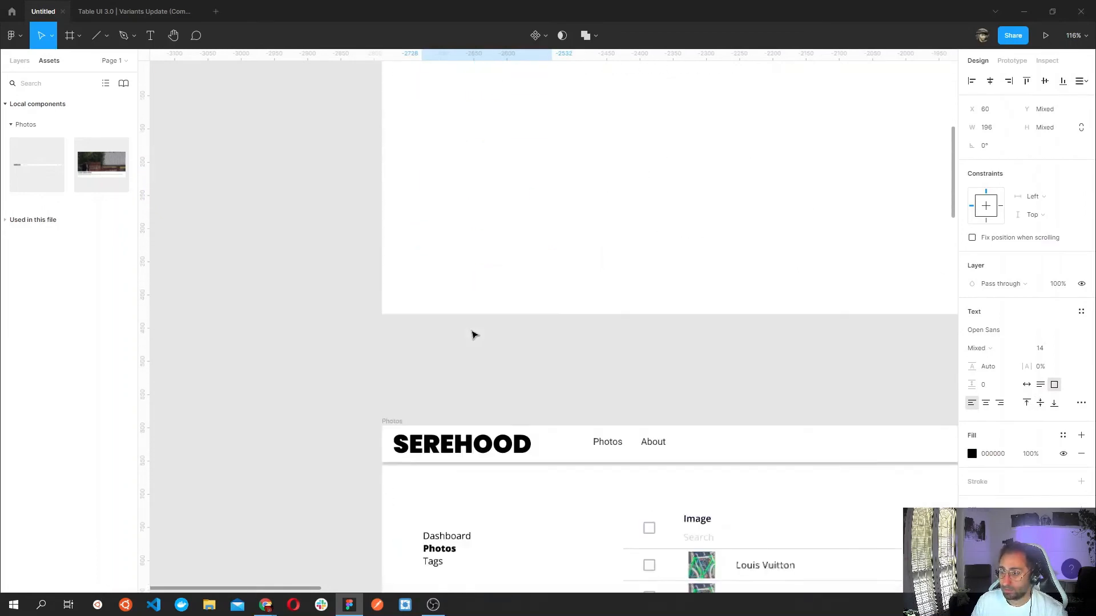
{"action": "left_click", "coordinate": [482, 336]}
{"action": "left_click", "coordinate": [423, 266]}
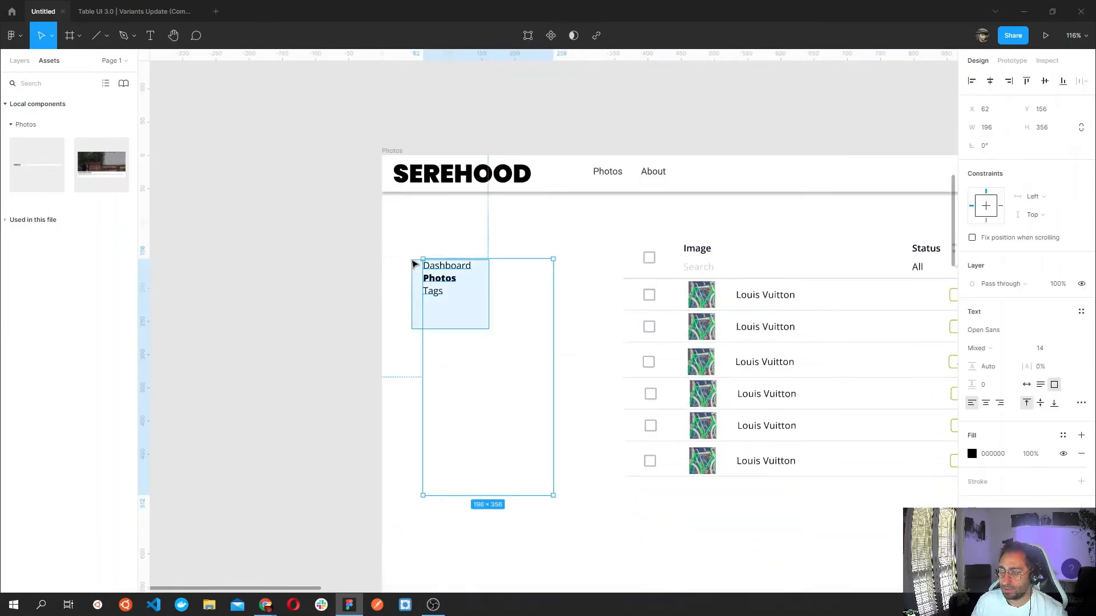
{"action": "key", "text": "Delete"}
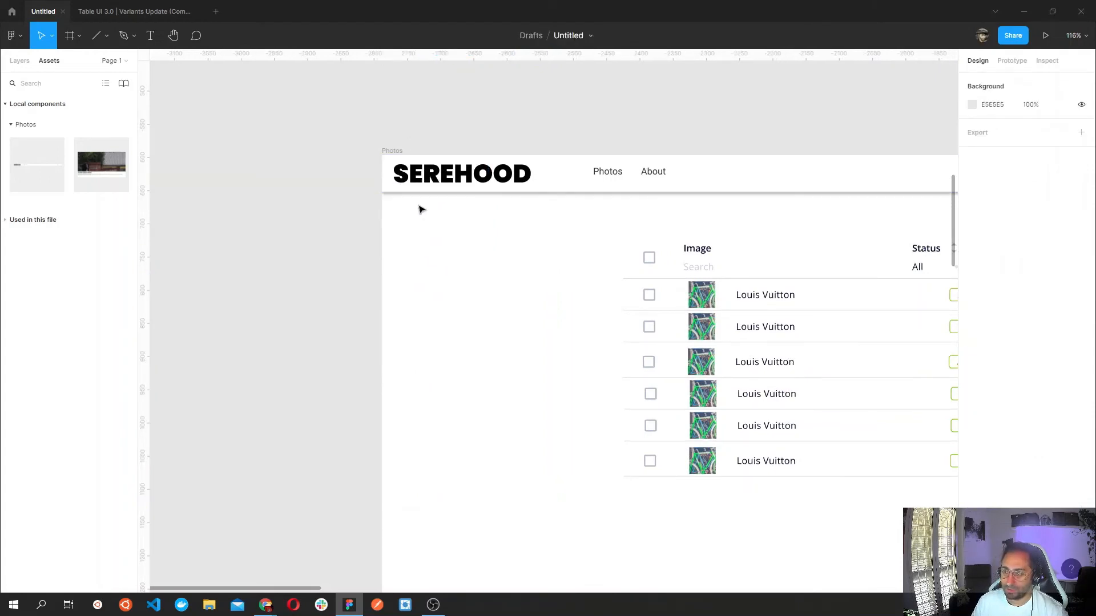
{"action": "left_click", "coordinate": [421, 285]}
{"action": "key", "text": "ctrl+v"}
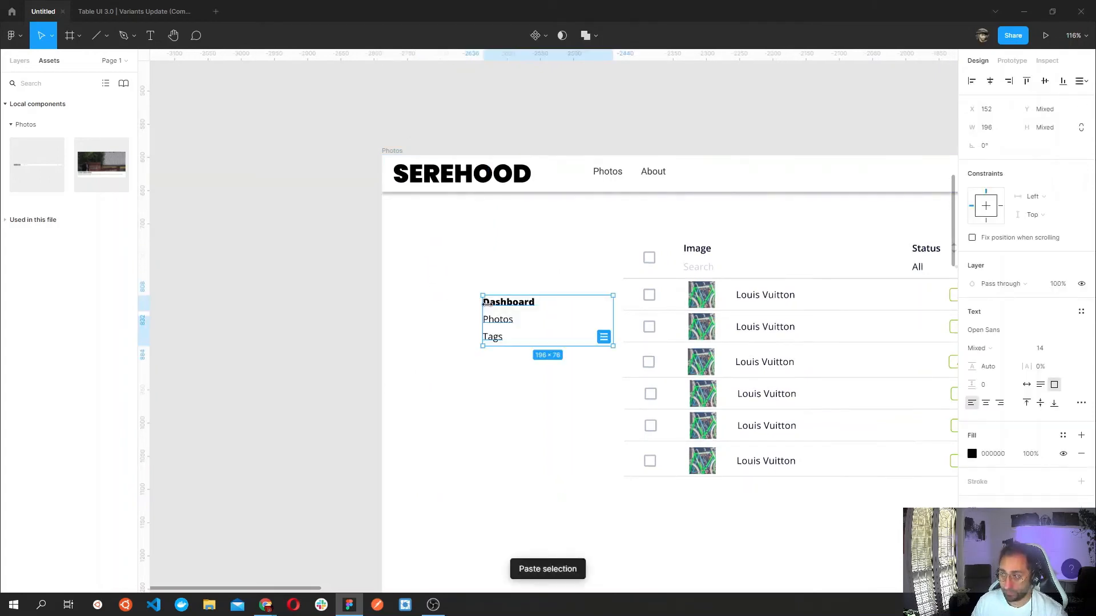
{"action": "left_click_drag", "start_coordinate": [509, 309], "coordinate": [435, 260]}
Replace the CRAETE PHOTO frame's old sidebar menu text with the copied three-entry menu, placed at about X 100.
{"action": "scroll", "coordinate": [482, 359], "scroll_direction": "down", "scroll_amount": 8}
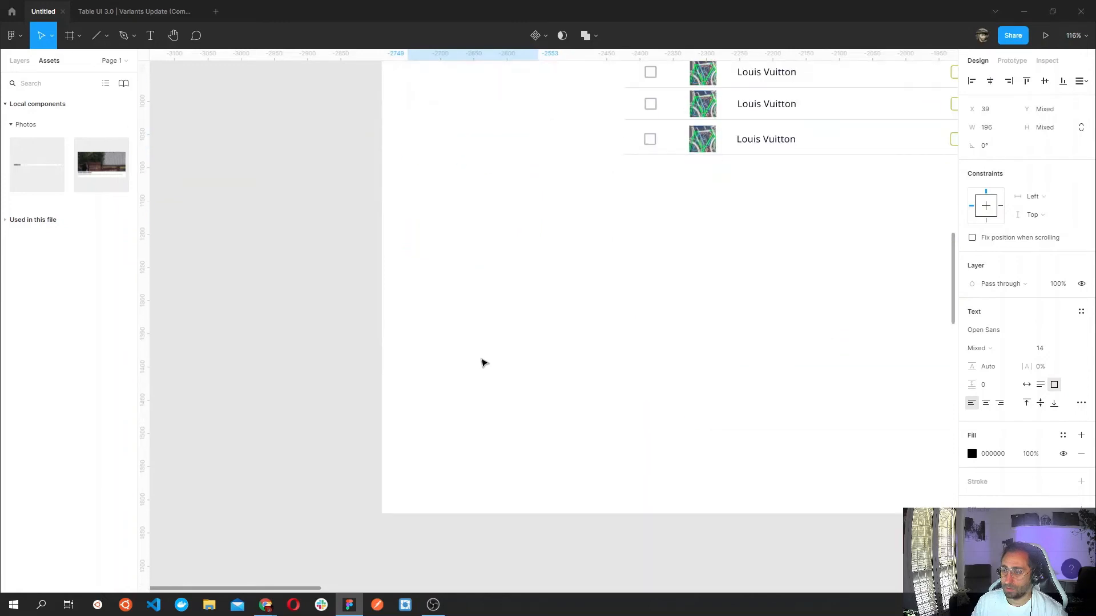
{"action": "scroll", "coordinate": [482, 365], "scroll_direction": "down", "scroll_amount": 7}
{"action": "left_click", "coordinate": [469, 240]}
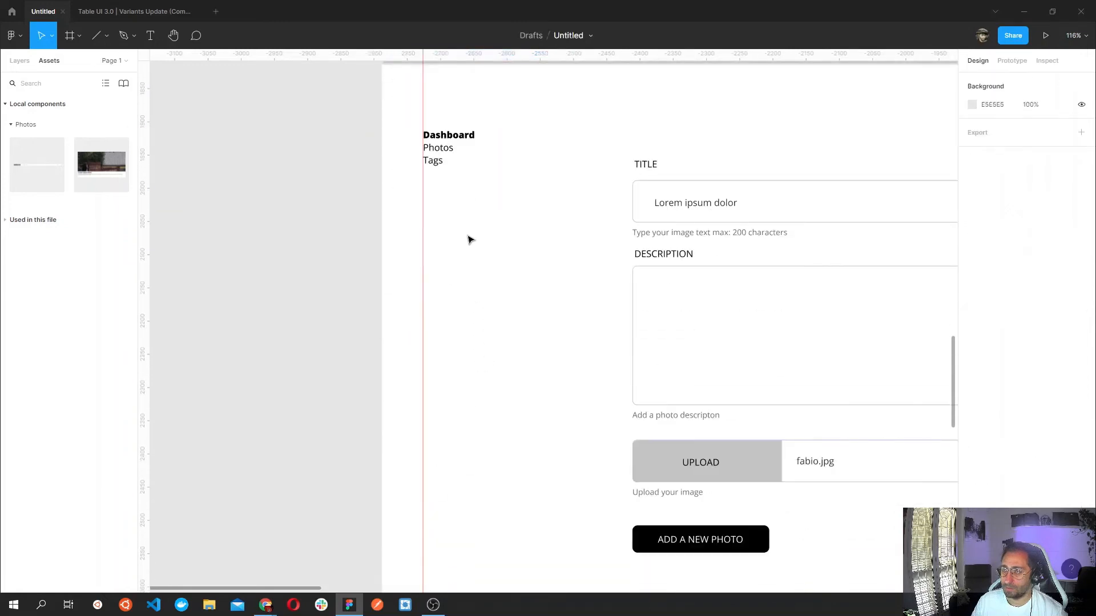
{"action": "left_click", "coordinate": [434, 142]}
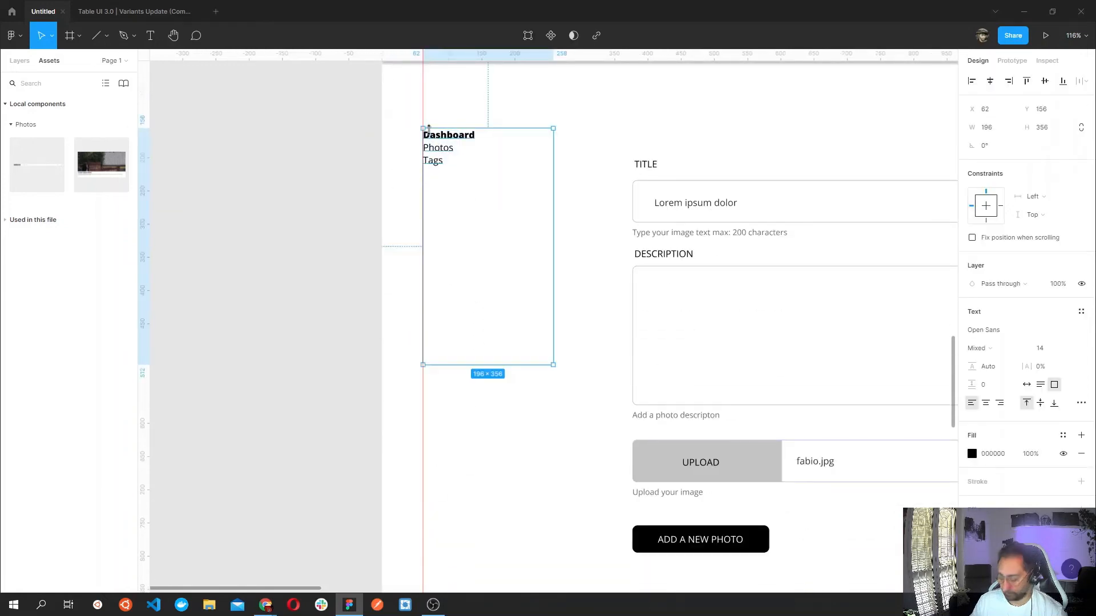
{"action": "key", "text": "ctrl+v"}
{"action": "key", "text": "ctrl+z"}
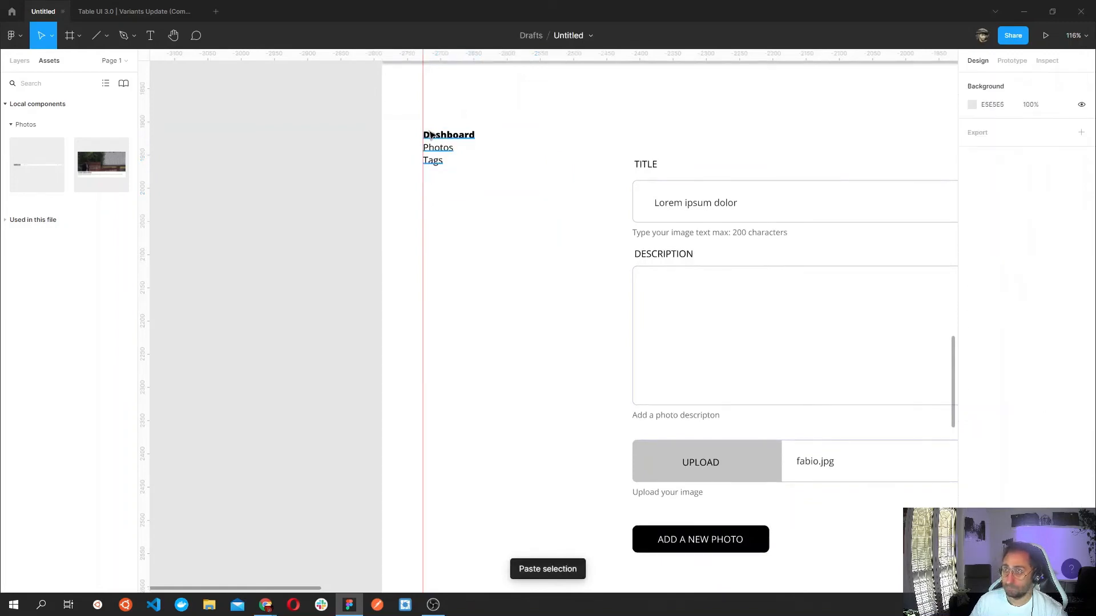
{"action": "left_click", "coordinate": [449, 133]}
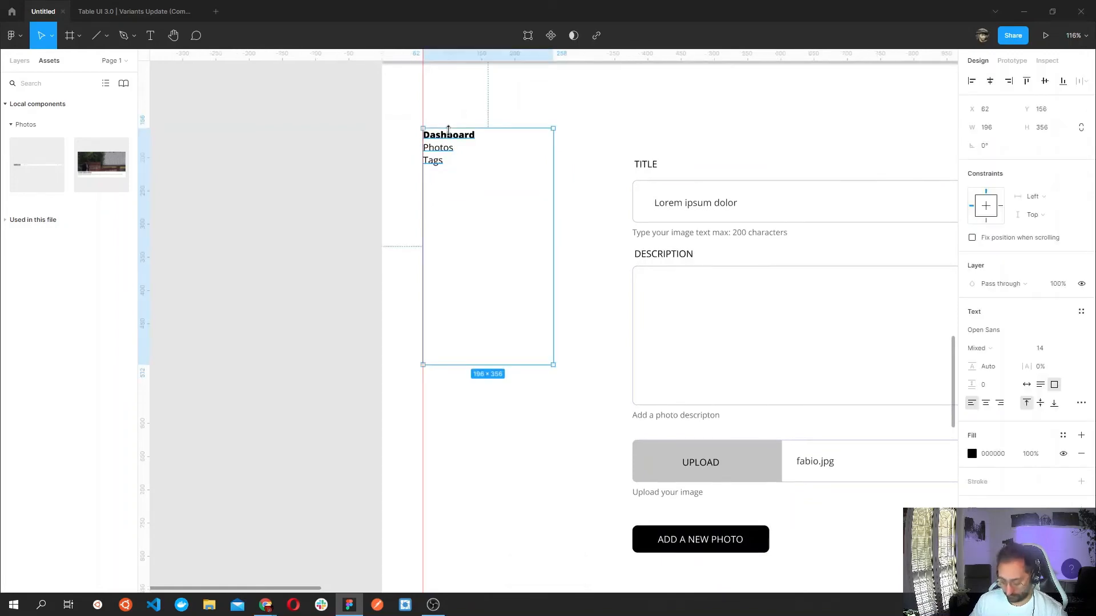
{"action": "key", "text": "ctrl+x"}
{"action": "key", "text": "ctrl+v"}
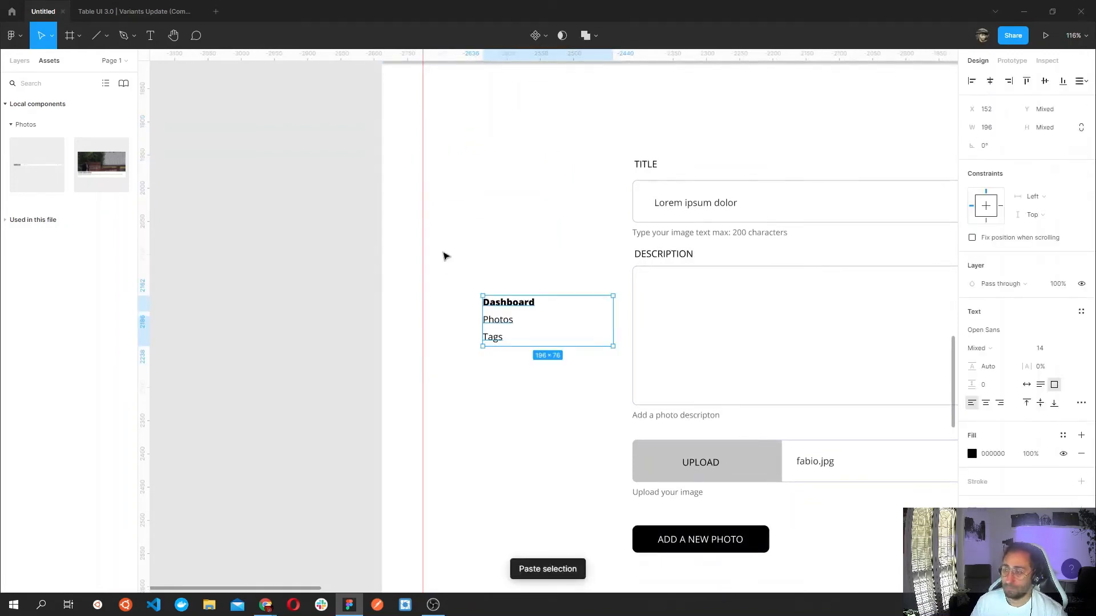
{"action": "left_click_drag", "start_coordinate": [482, 296], "coordinate": [462, 149]}
Replace the EDIT PHOTO frame's old sidebar menu text with the copied menu, placed along the vertical guide at X 62.
{"action": "scroll", "coordinate": [494, 216], "scroll_direction": "down", "scroll_amount": 10}
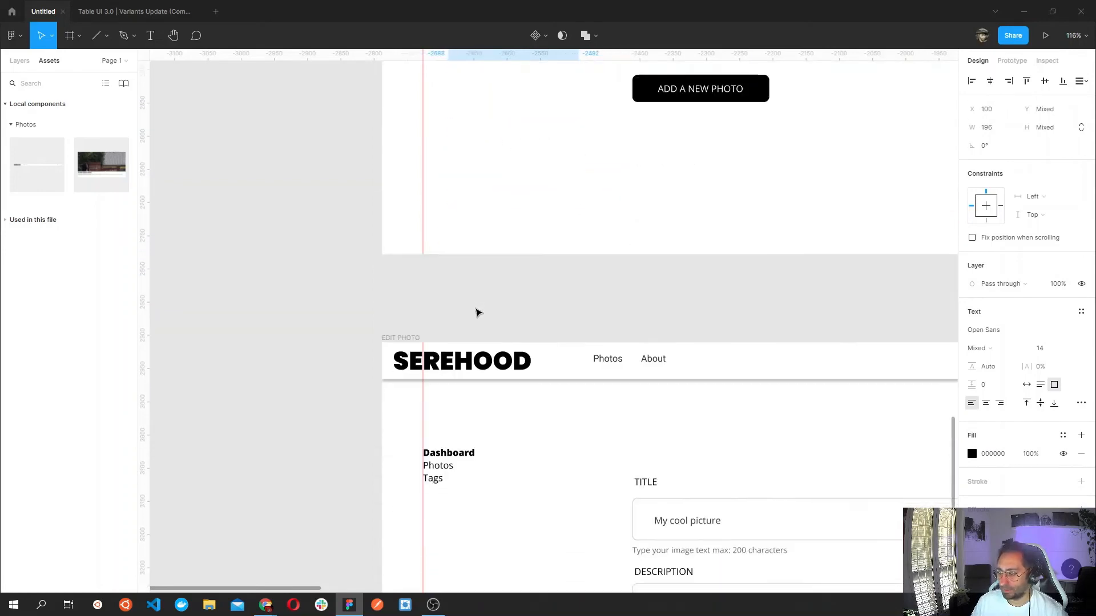
{"action": "key", "text": "ctrl+alt+g"}
{"action": "key", "text": "Delete"}
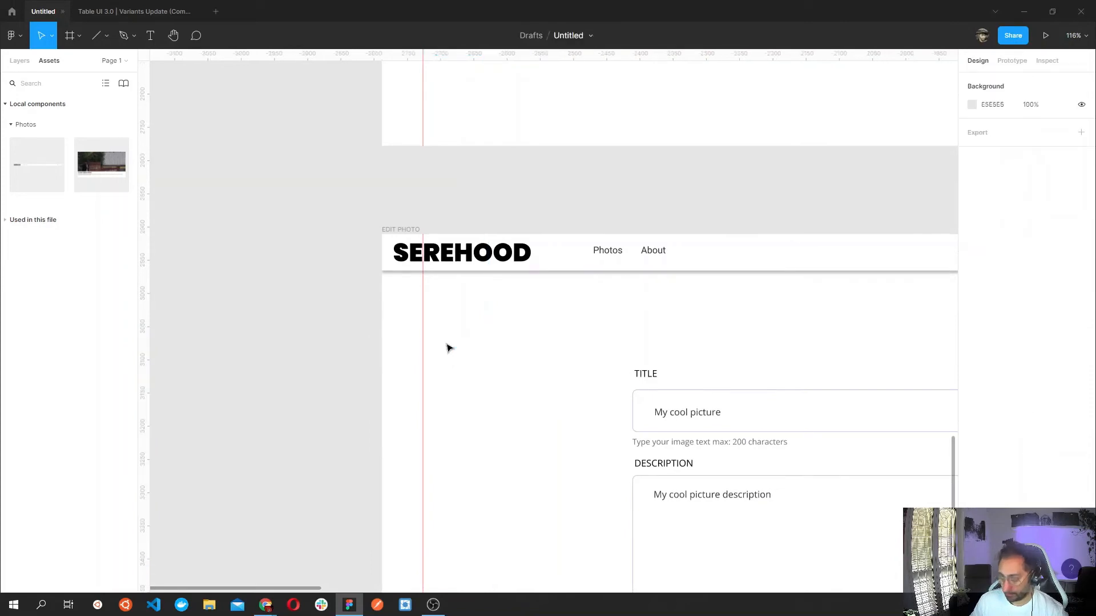
{"action": "key", "text": "ctrl+v"}
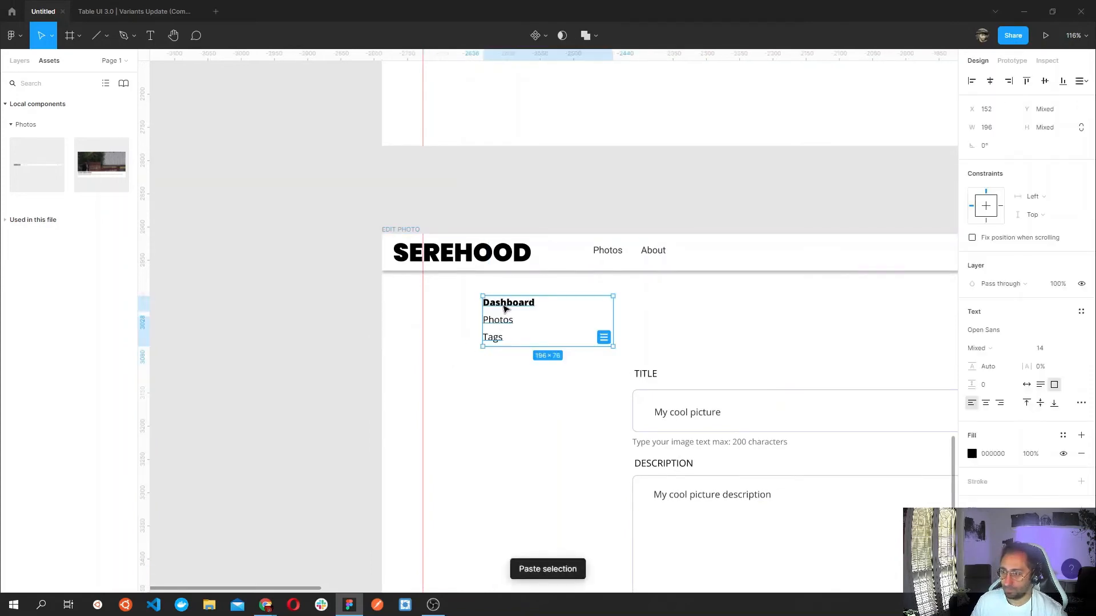
{"action": "left_click_drag", "start_coordinate": [503, 310], "coordinate": [446, 373]}
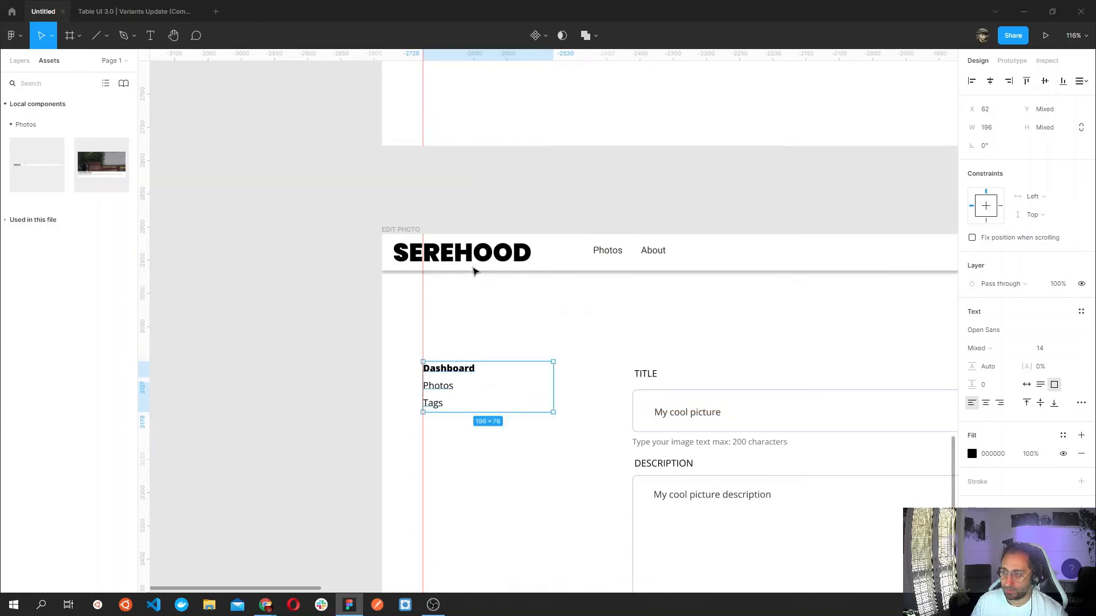
Move the EDIT PHOTO frame's vertical guide to the SEREHOOD logo's left edge and align the sidebar menu to it at X 17.
{"action": "left_click_drag", "start_coordinate": [423, 338], "coordinate": [395, 337]}
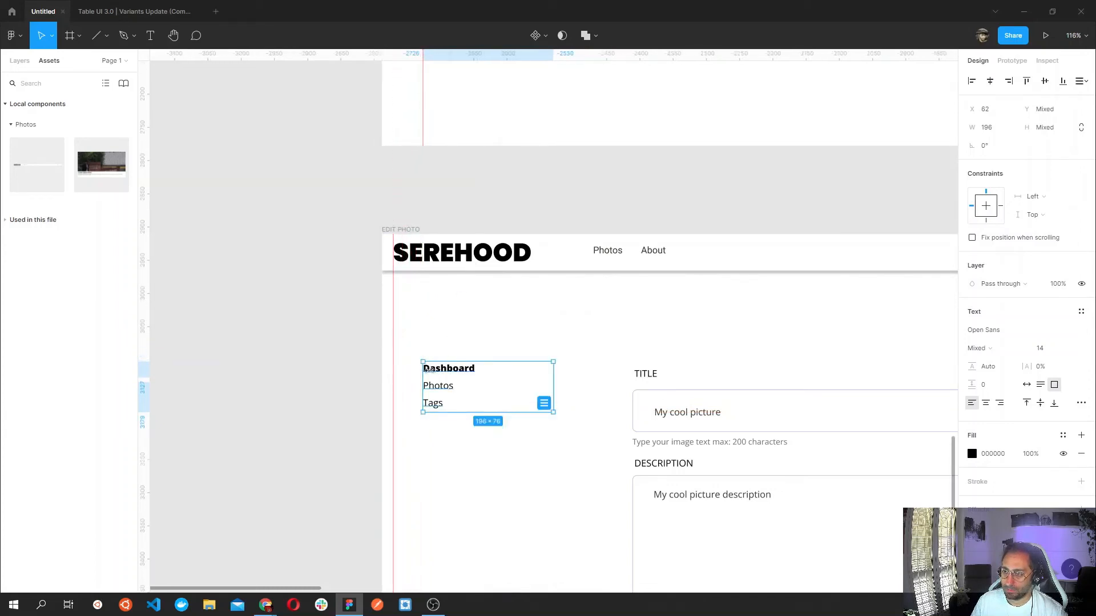
{"action": "left_click_drag", "start_coordinate": [441, 388], "coordinate": [406, 389]}
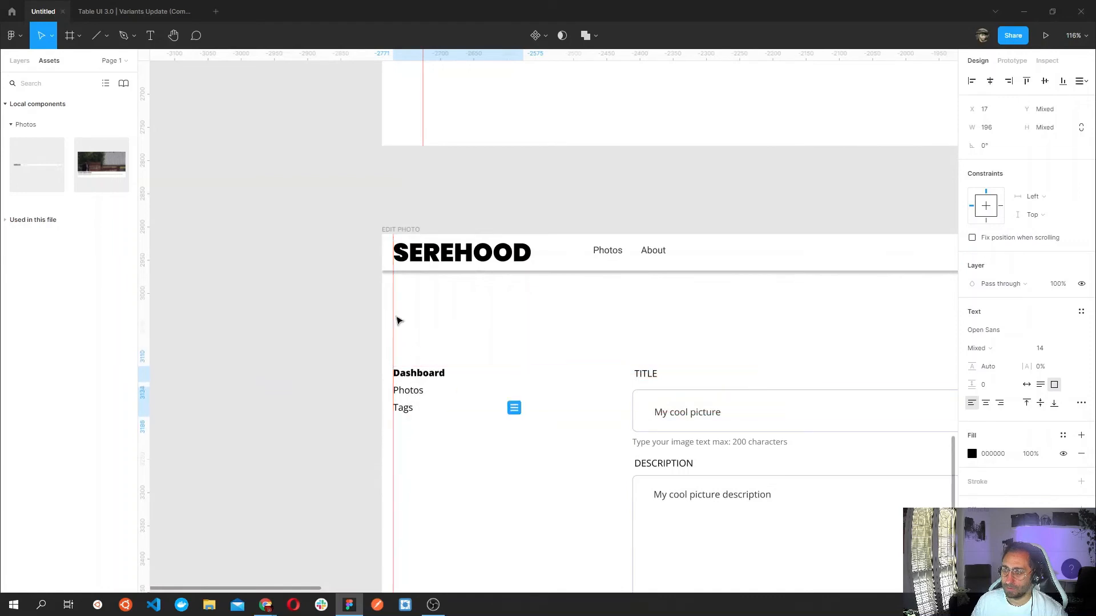
{"action": "left_click", "coordinate": [354, 306]}
Move the CRAETE PHOTO frame's vertical guide to the SEREHOOD logo's left edge and align the three menu entries to it.
{"action": "scroll", "coordinate": [373, 292], "scroll_direction": "up", "scroll_amount": 4}
{"action": "scroll", "coordinate": [374, 292], "scroll_direction": "up", "scroll_amount": 12}
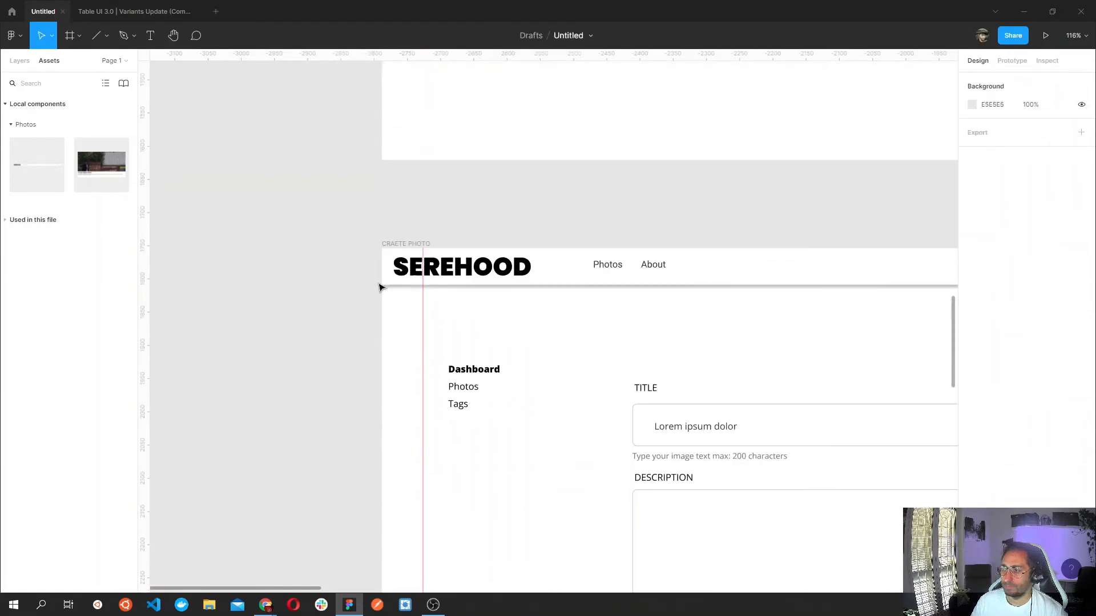
{"action": "left_click_drag", "start_coordinate": [423, 345], "coordinate": [392, 357]}
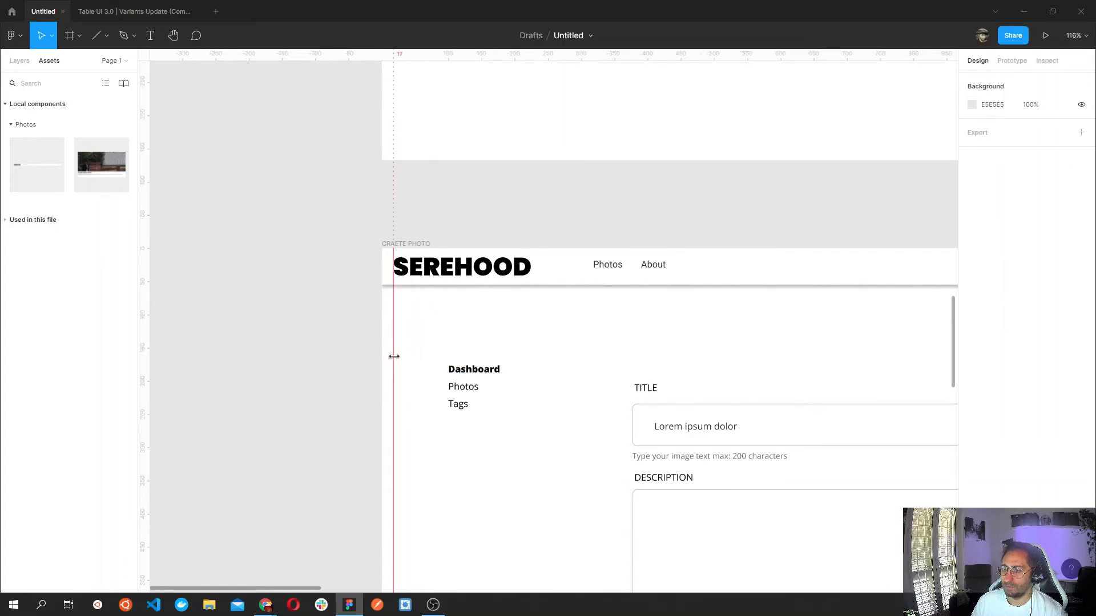
{"action": "left_click_drag", "start_coordinate": [459, 372], "coordinate": [428, 377]}
{"action": "key", "text": "ctrl+z"}
{"action": "left_click_drag", "start_coordinate": [505, 415], "coordinate": [456, 377]}
{"action": "left_click", "coordinate": [525, 429]}
{"action": "left_click_drag", "start_coordinate": [545, 435], "coordinate": [418, 407]}
{"action": "left_click", "coordinate": [340, 352]}
Add a vertical guide at the SEREHOOD logo's left edge in the Photos frame and align the sidebar menu entries to it.
{"action": "scroll", "coordinate": [474, 277], "scroll_direction": "up", "scroll_amount": 12}
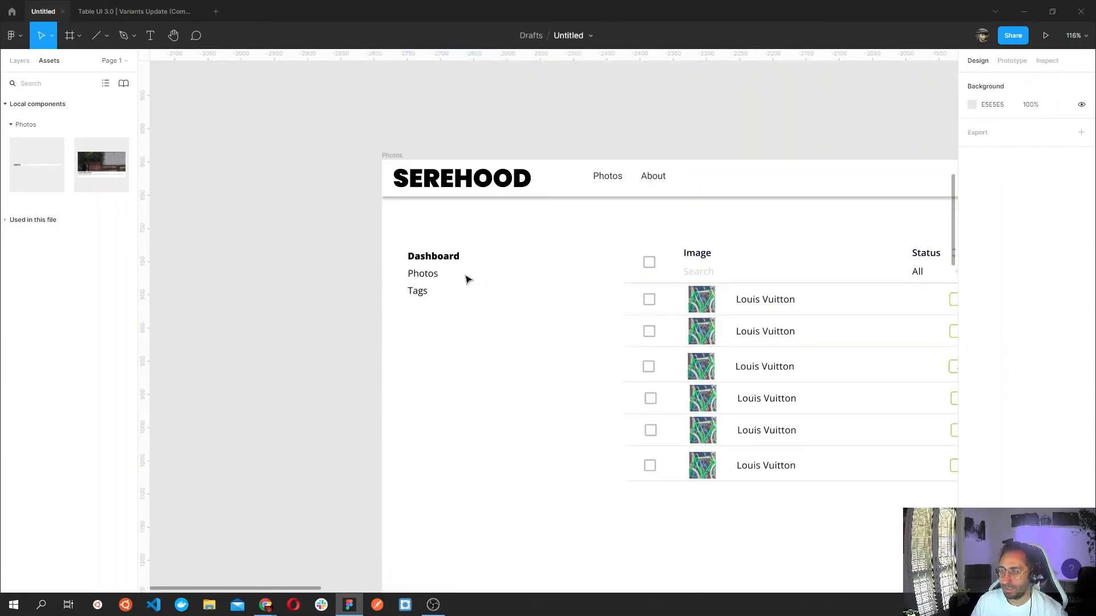
{"action": "scroll", "coordinate": [467, 279], "scroll_direction": "up", "scroll_amount": 3}
{"action": "scroll", "coordinate": [465, 372], "scroll_direction": "down", "scroll_amount": 1}
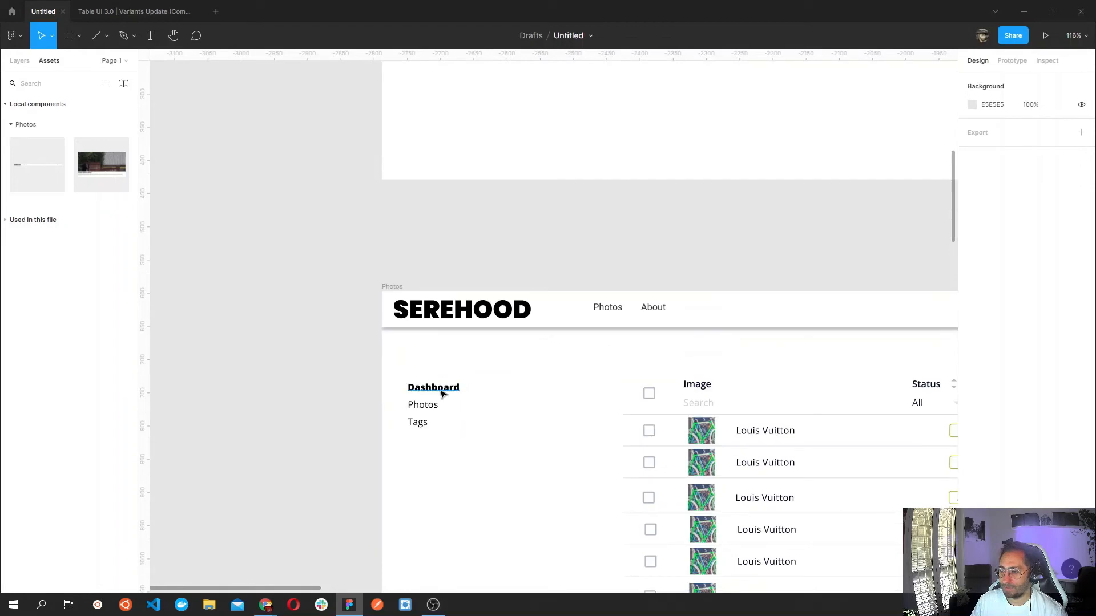
{"action": "left_click_drag", "start_coordinate": [145, 296], "coordinate": [393, 345]}
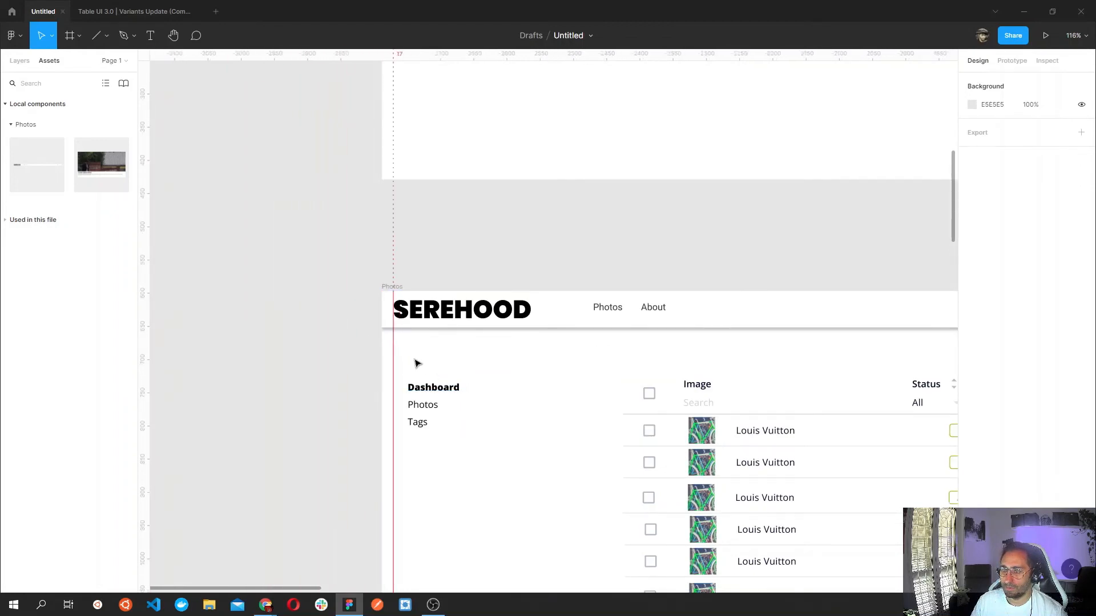
{"action": "left_click", "coordinate": [422, 387]}
{"action": "left_click_drag", "start_coordinate": [514, 453], "coordinate": [416, 390]}
{"action": "left_click", "coordinate": [329, 380]}
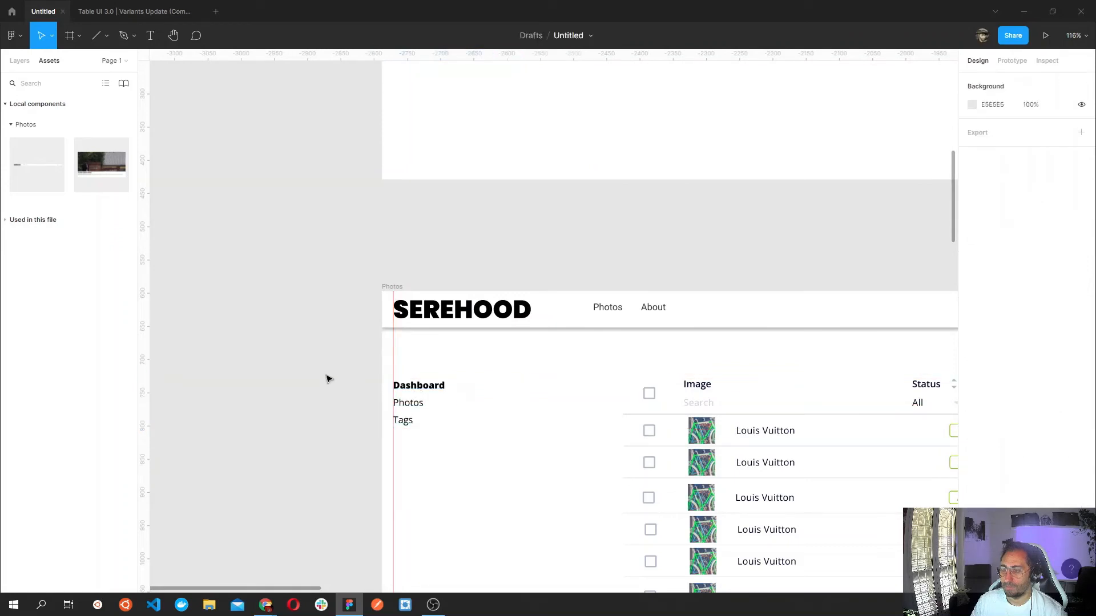
Add a vertical guide at the SEREHOOD logo's left edge in the Dashboard frame and align the three sidebar menu entries to it.
{"action": "scroll", "coordinate": [329, 380], "scroll_direction": "down", "scroll_amount": 6}
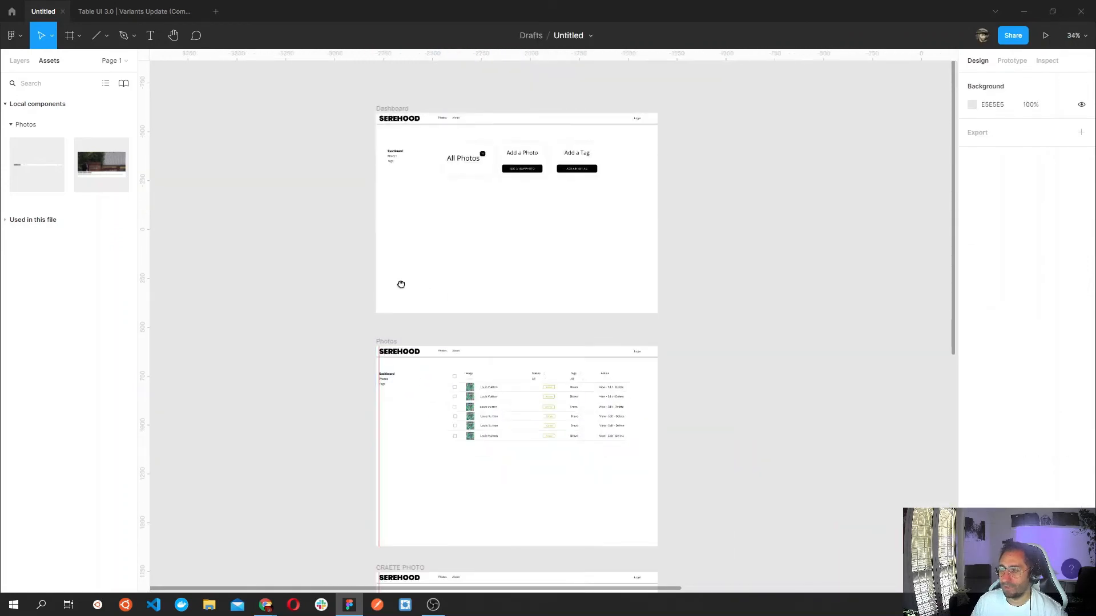
{"action": "left_click_drag", "start_coordinate": [401, 284], "coordinate": [358, 191]}
{"action": "scroll", "coordinate": [469, 321], "scroll_direction": "down", "scroll_amount": 2}
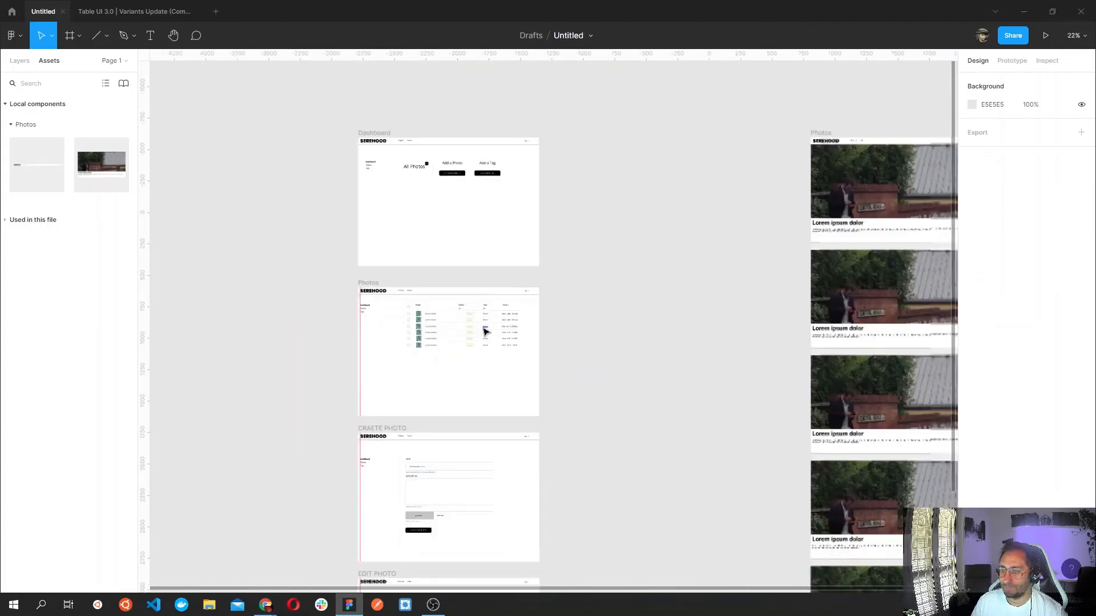
{"action": "left_click_drag", "start_coordinate": [408, 292], "coordinate": [431, 420]}
{"action": "scroll", "coordinate": [388, 309], "scroll_direction": "up", "scroll_amount": 6}
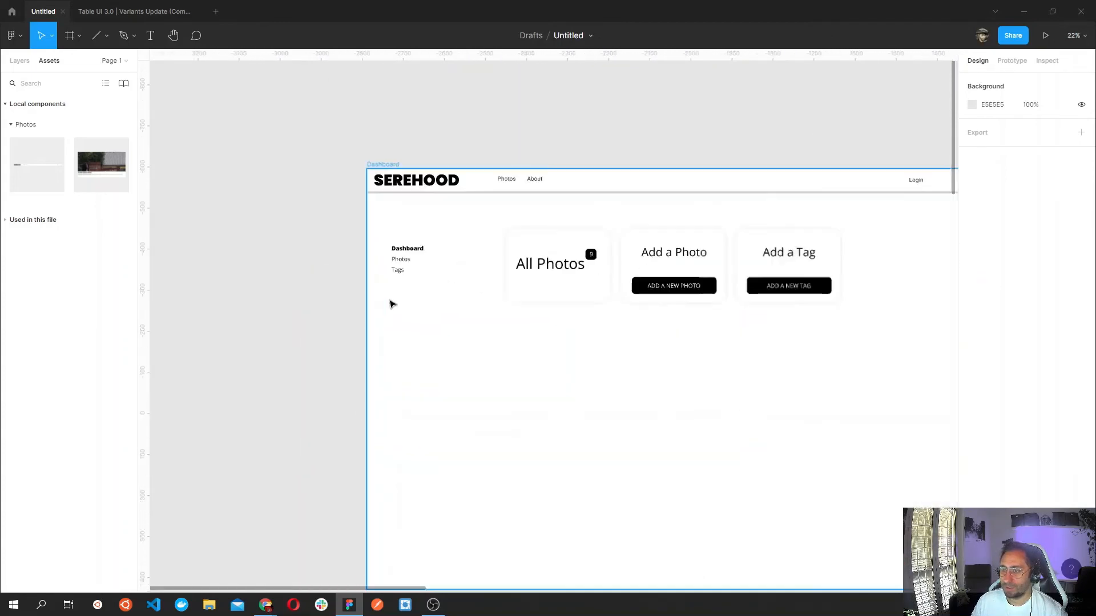
{"action": "scroll", "coordinate": [389, 304], "scroll_direction": "up", "scroll_amount": 3}
{"action": "left_click", "coordinate": [403, 256]}
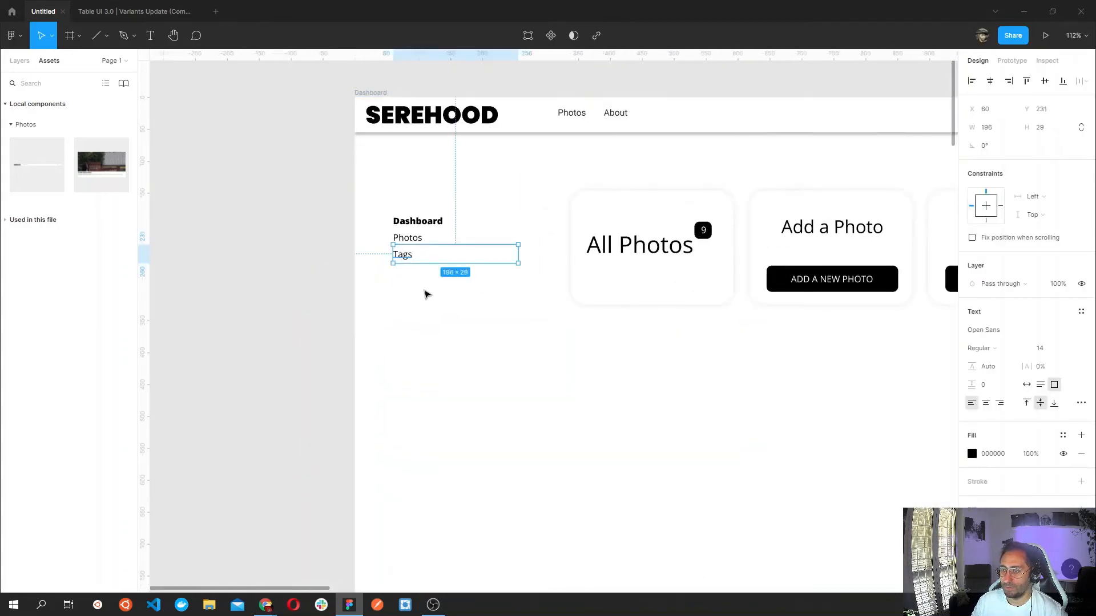
{"action": "left_click", "coordinate": [426, 293]}
{"action": "left_click_drag", "start_coordinate": [145, 222], "coordinate": [367, 236]}
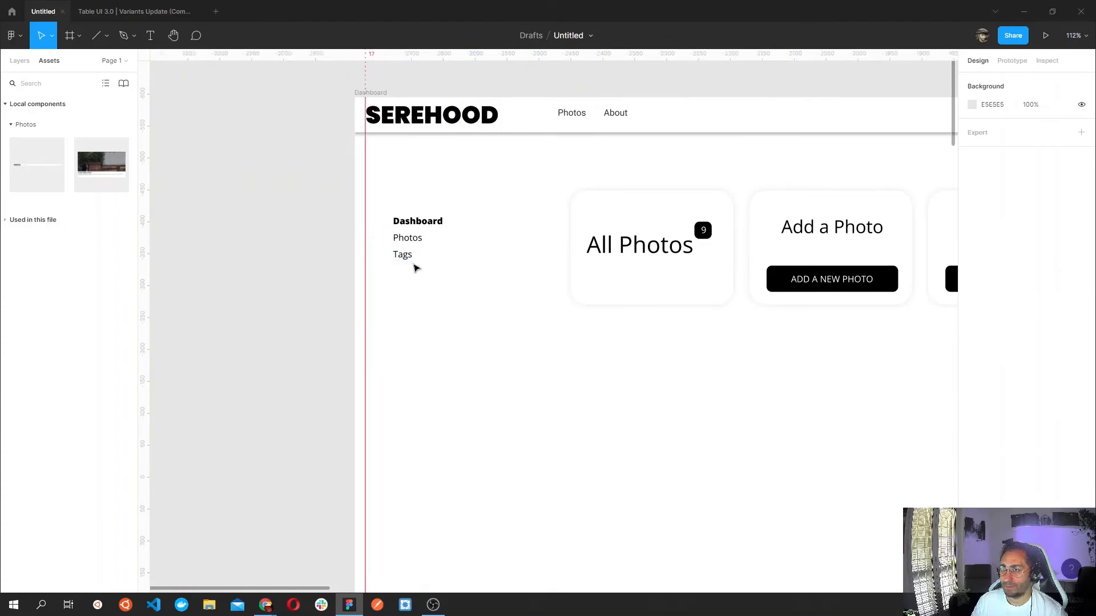
{"action": "left_click_drag", "start_coordinate": [473, 285], "coordinate": [396, 211]}
{"action": "left_click", "coordinate": [325, 242]}
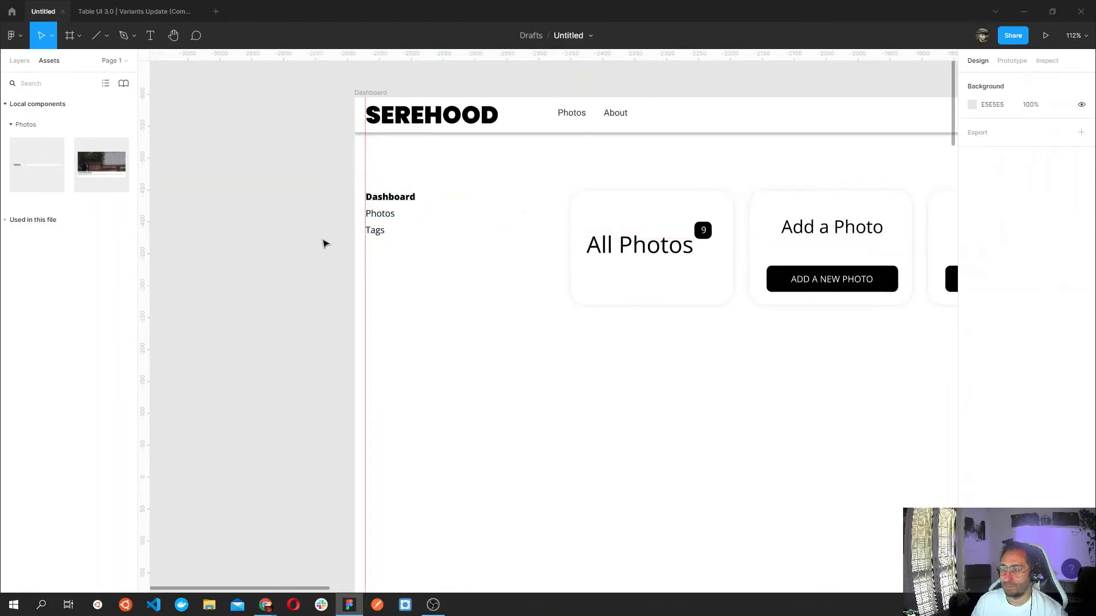
Arrange the Dashboard and admin Photos frames side by side, at X -5614 and X -3603, both at Y -536.
{"action": "scroll", "coordinate": [482, 306], "scroll_direction": "down", "scroll_amount": 5}
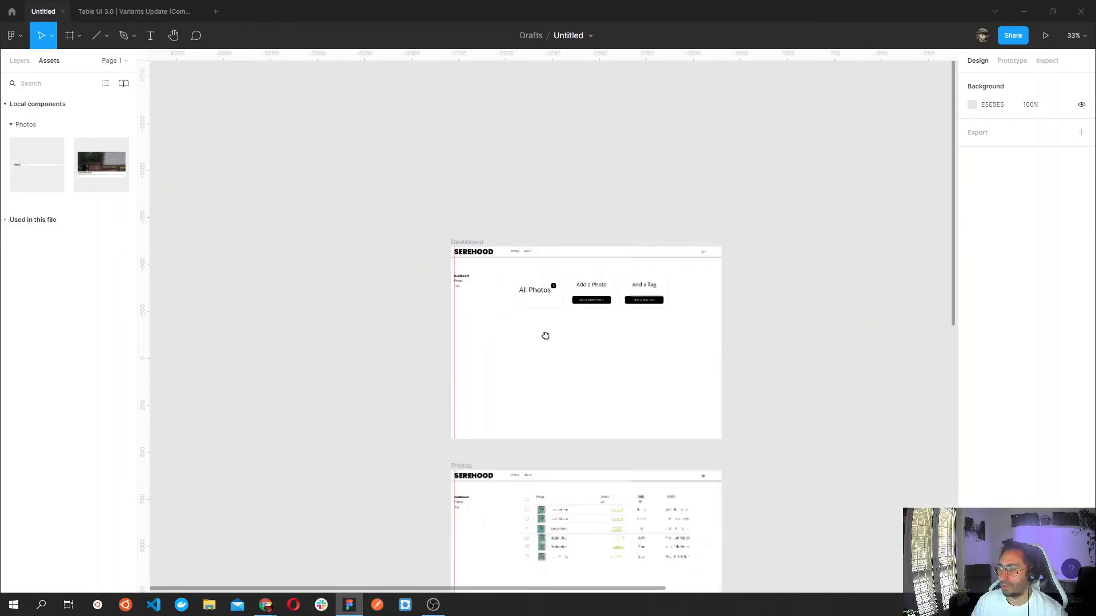
{"action": "left_click_drag", "start_coordinate": [543, 335], "coordinate": [399, 188]}
{"action": "scroll", "coordinate": [521, 310], "scroll_direction": "down", "scroll_amount": 5}
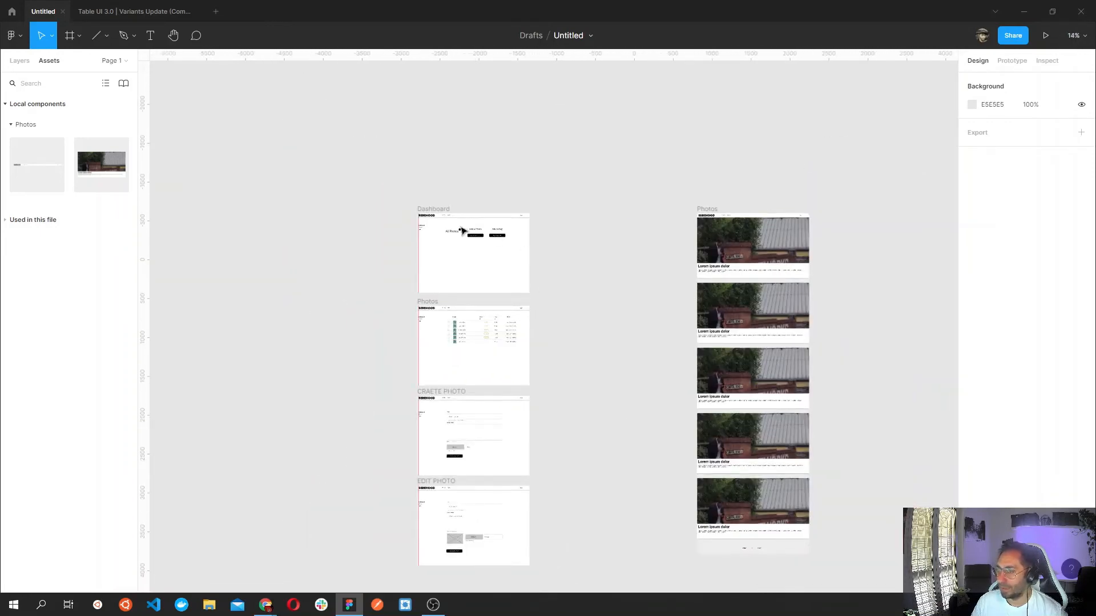
{"action": "left_click_drag", "start_coordinate": [436, 218], "coordinate": [216, 223]}
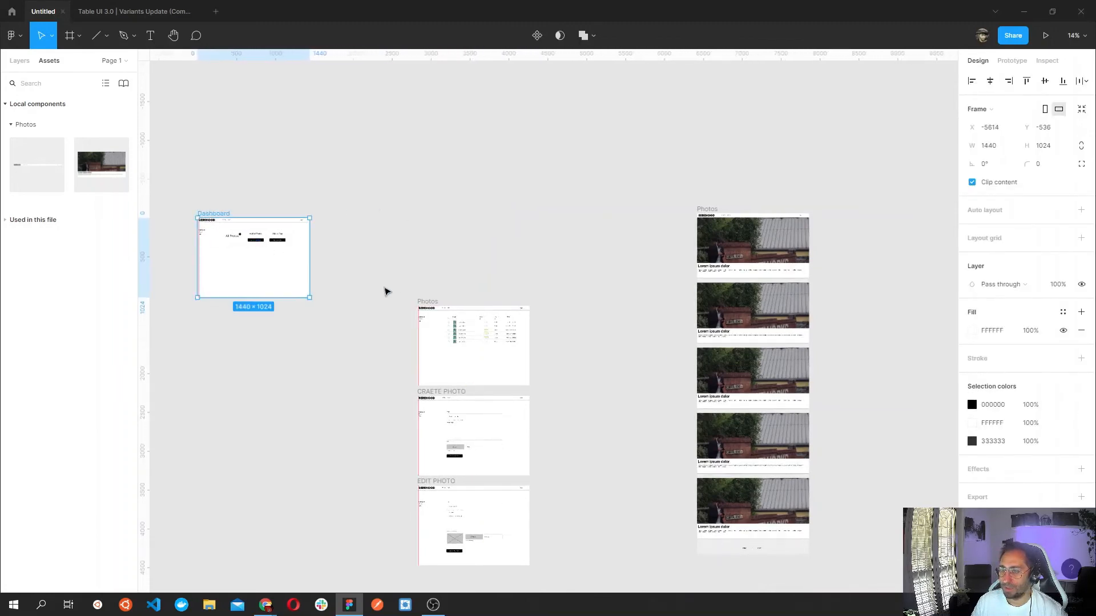
{"action": "left_click_drag", "start_coordinate": [427, 303], "coordinate": [362, 218]}
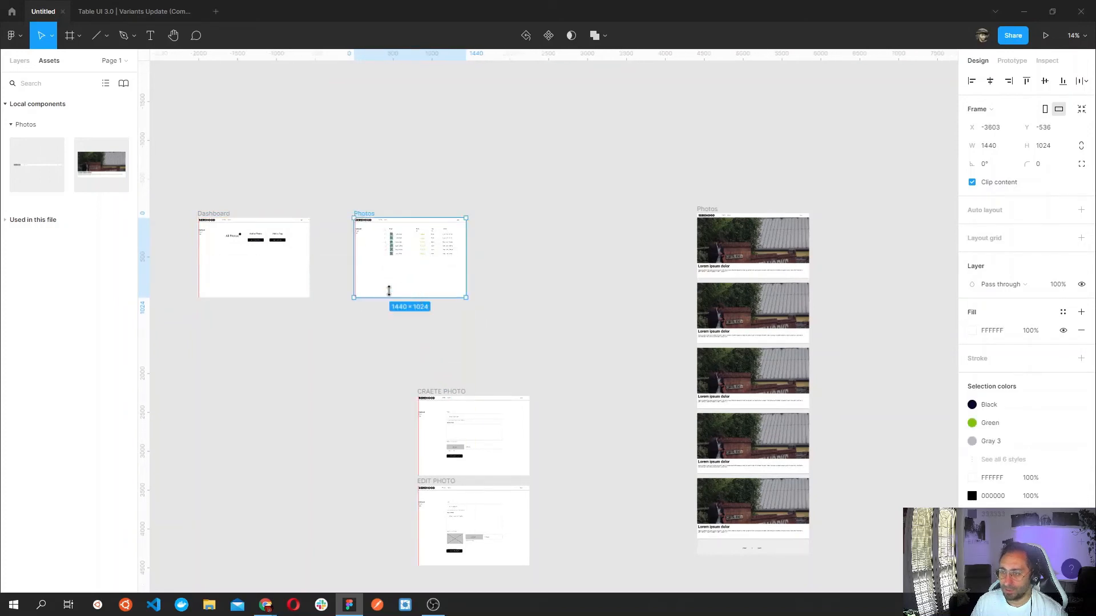
Examine the View - Edit - Delete cells in the Action column of the Photos frame's table.
{"action": "scroll", "coordinate": [447, 238], "scroll_direction": "up", "scroll_amount": 5}
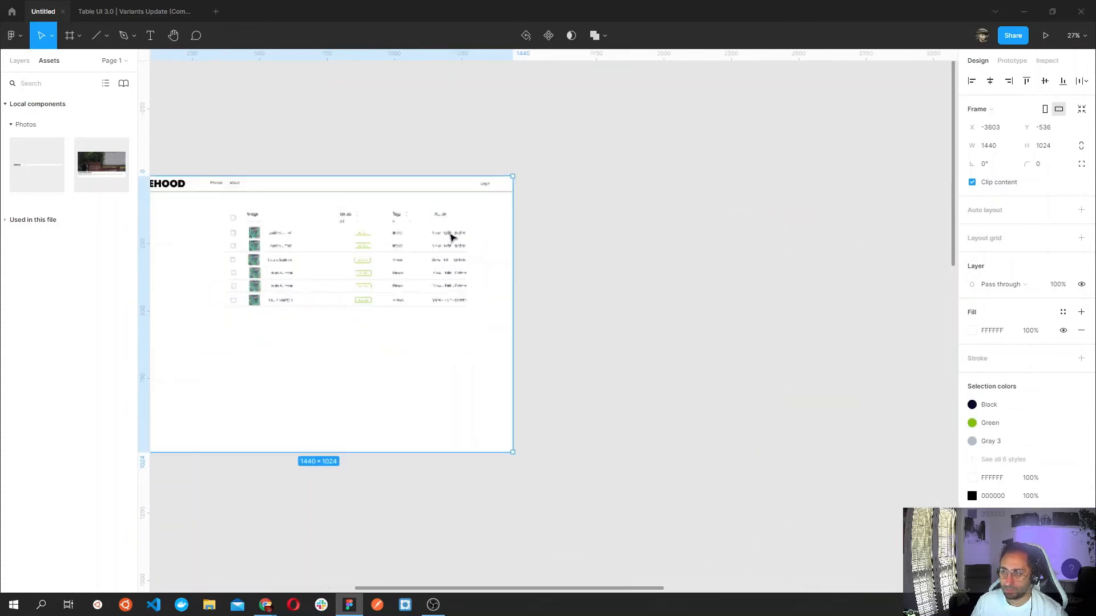
{"action": "scroll", "coordinate": [446, 232], "scroll_direction": "up", "scroll_amount": 4}
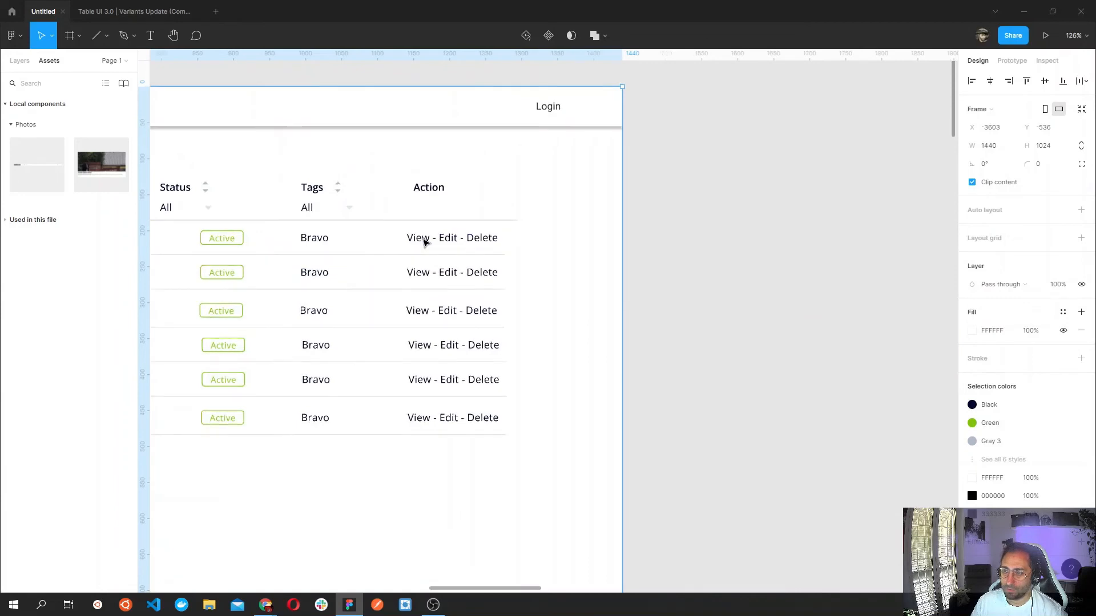
{"action": "left_click", "coordinate": [428, 243]}
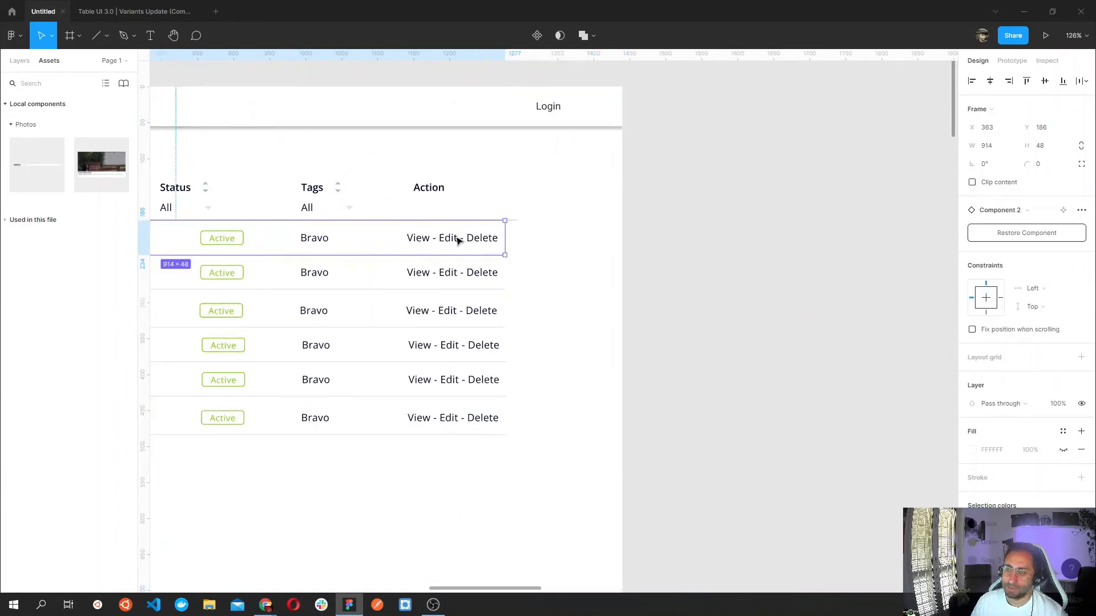
{"action": "left_click", "coordinate": [452, 246]}
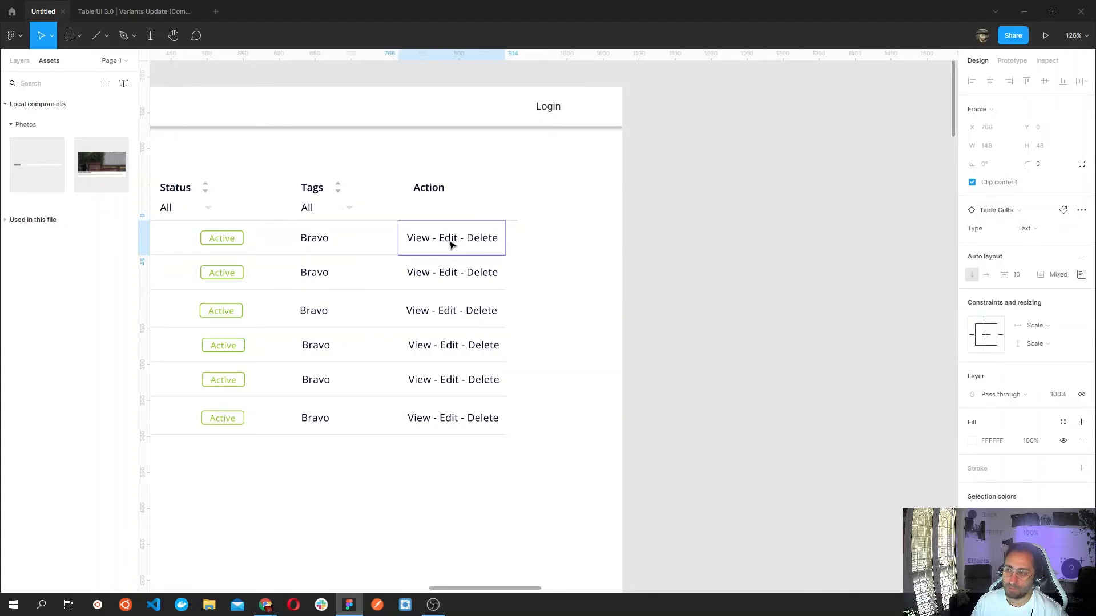
{"action": "scroll", "coordinate": [448, 292], "scroll_direction": "down", "scroll_amount": 7}
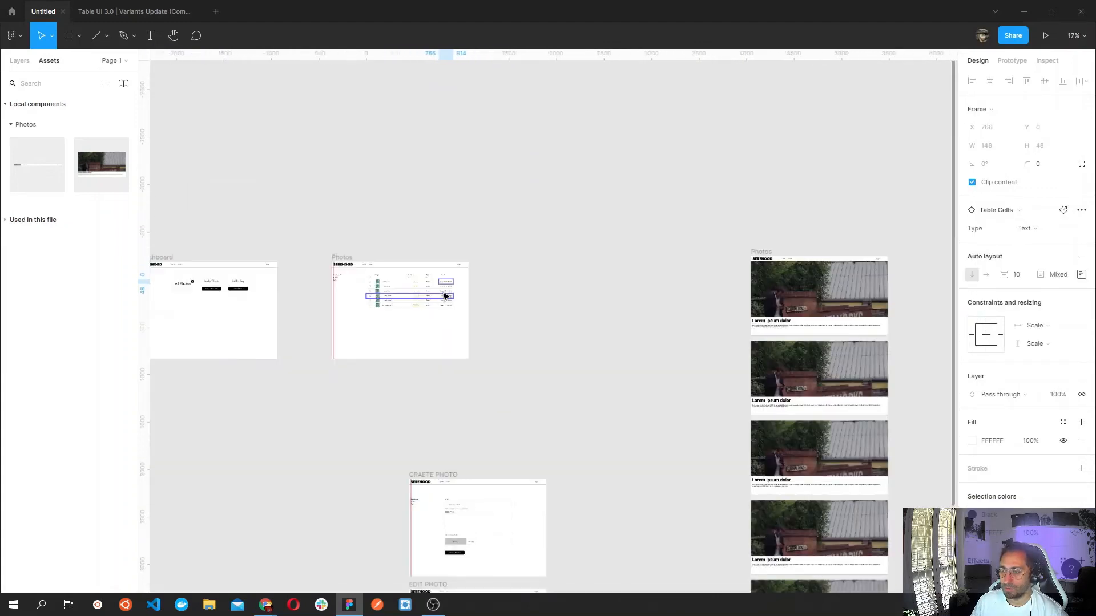
{"action": "scroll", "coordinate": [539, 325], "scroll_direction": "up", "scroll_amount": 2}
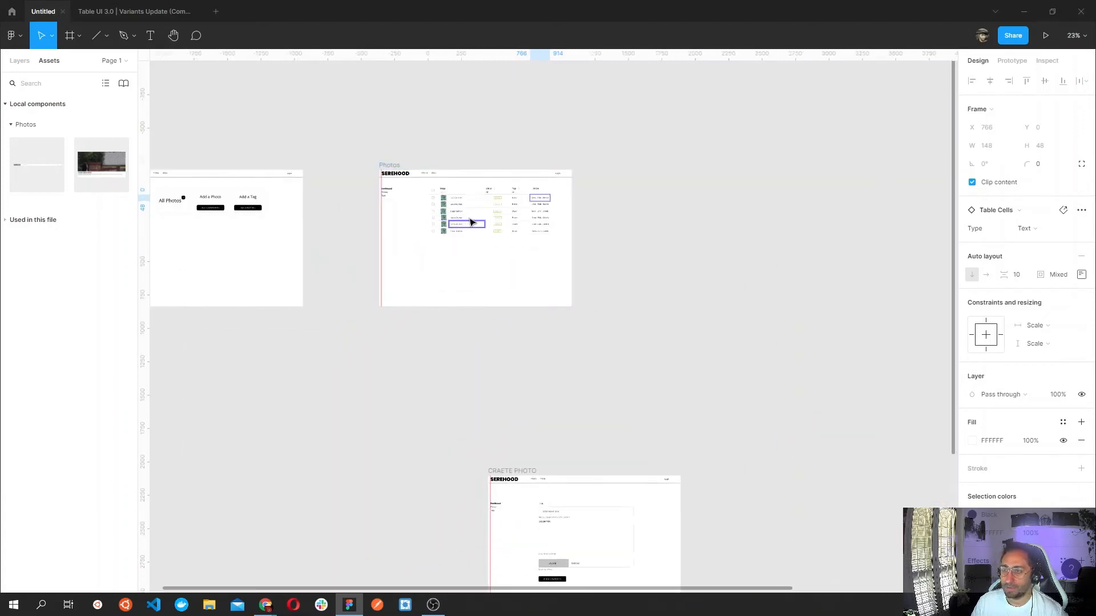
{"action": "scroll", "coordinate": [470, 222], "scroll_direction": "up", "scroll_amount": 2}
{"action": "scroll", "coordinate": [472, 227], "scroll_direction": "down", "scroll_amount": 3}
Copy the ADD A NEW PHOTO button with its label from the Dashboard frame and paste it into the Photos frame.
{"action": "left_click_drag", "start_coordinate": [458, 276], "coordinate": [650, 375]}
{"action": "scroll", "coordinate": [257, 246], "scroll_direction": "up", "scroll_amount": 6}
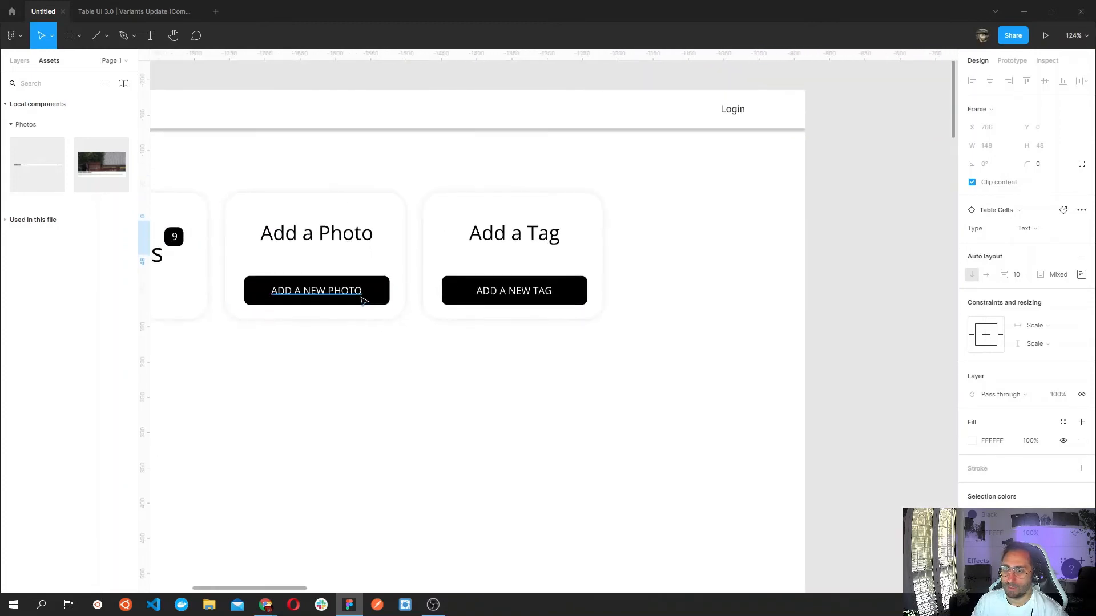
{"action": "double_click", "coordinate": [365, 294]}
{"action": "left_click", "coordinate": [384, 298], "text": "shift"}
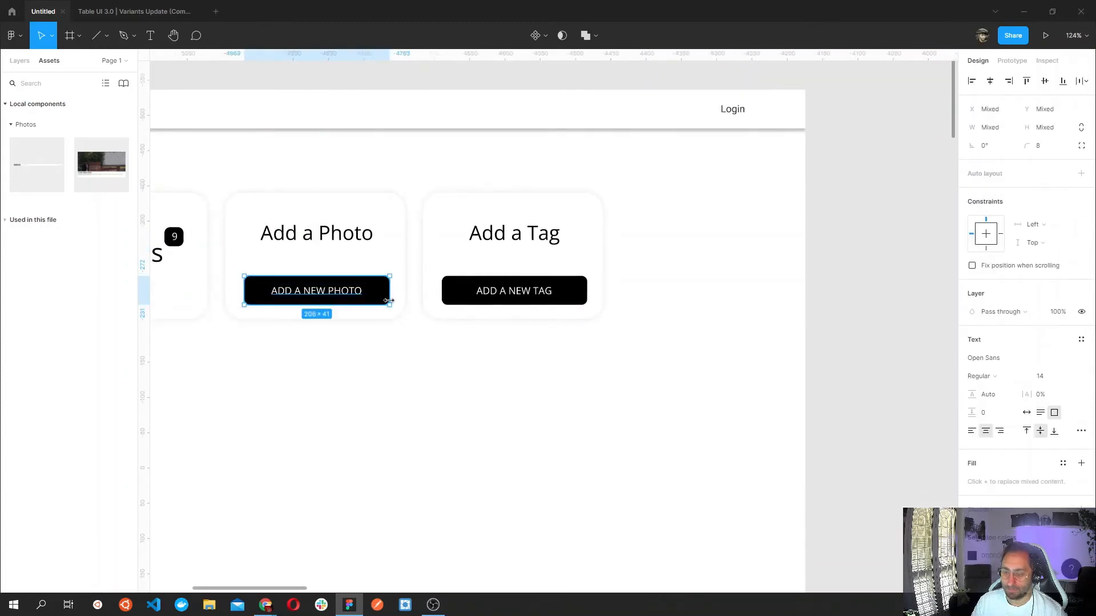
{"action": "left_click_drag", "start_coordinate": [575, 333], "coordinate": [227, 327]}
{"action": "scroll", "coordinate": [631, 316], "scroll_direction": "down", "scroll_amount": 3}
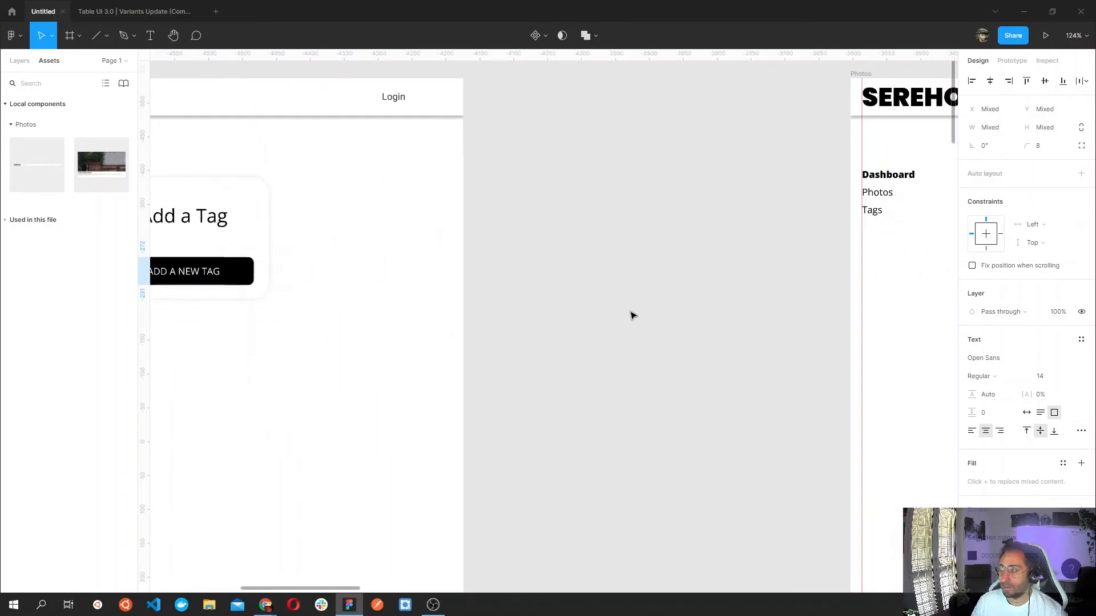
{"action": "left_click_drag", "start_coordinate": [484, 321], "coordinate": [434, 320]}
{"action": "scroll", "coordinate": [434, 321], "scroll_direction": "right", "scroll_amount": 8}
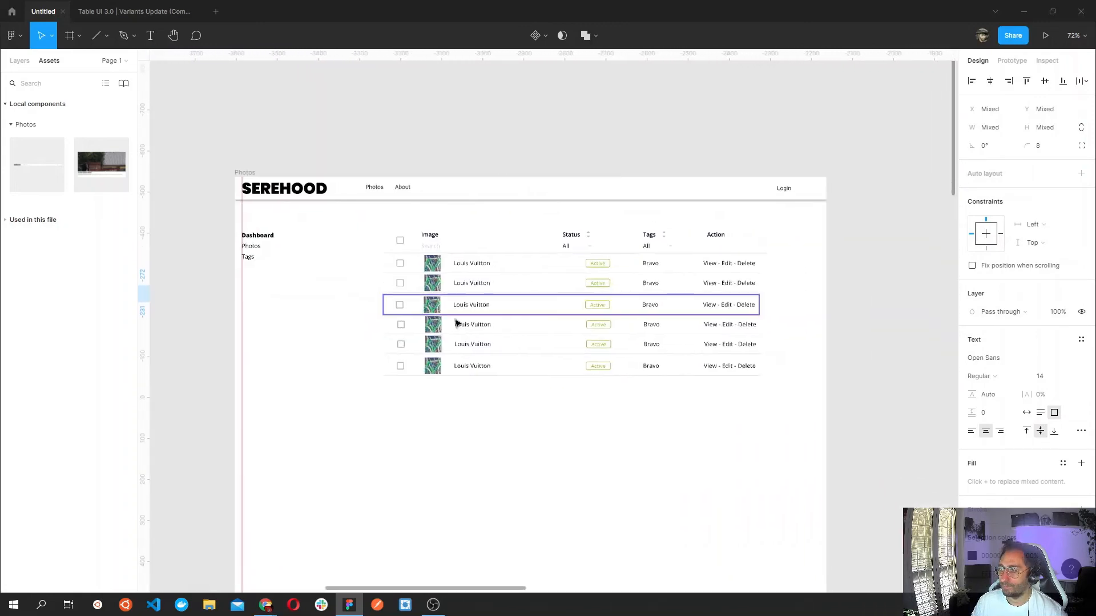
{"action": "key", "text": "ctrl+v"}
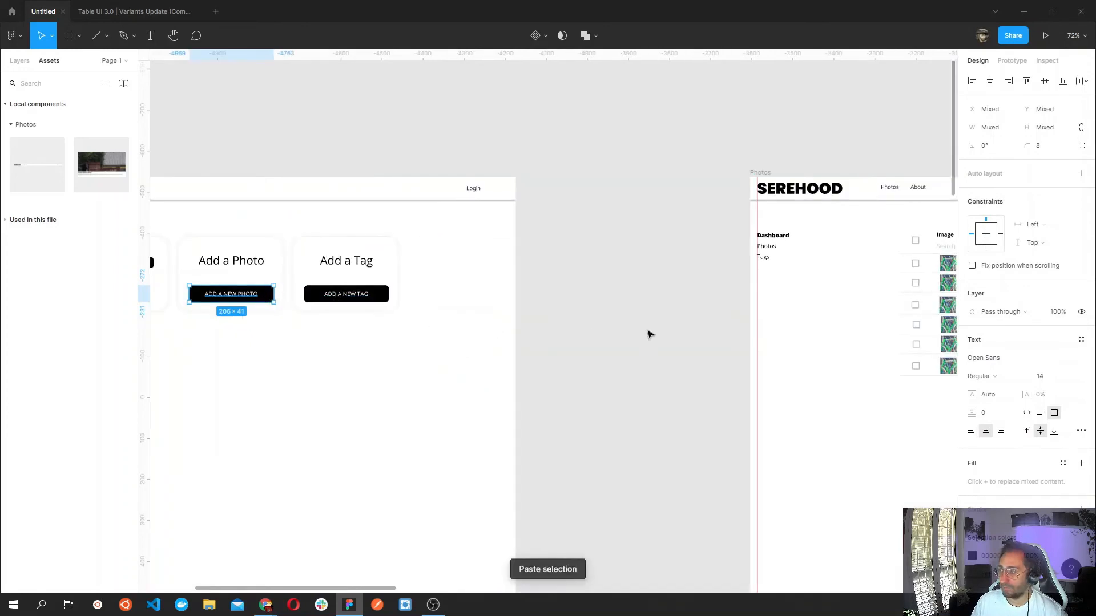
{"action": "left_click_drag", "start_coordinate": [649, 333], "coordinate": [440, 306]}
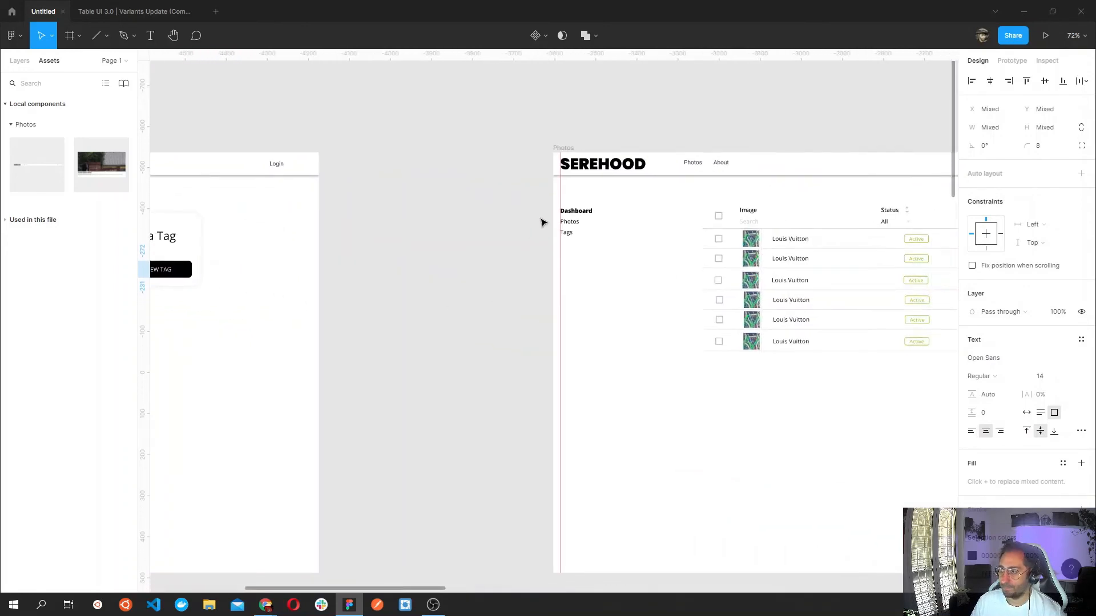
{"action": "left_click", "coordinate": [565, 149]}
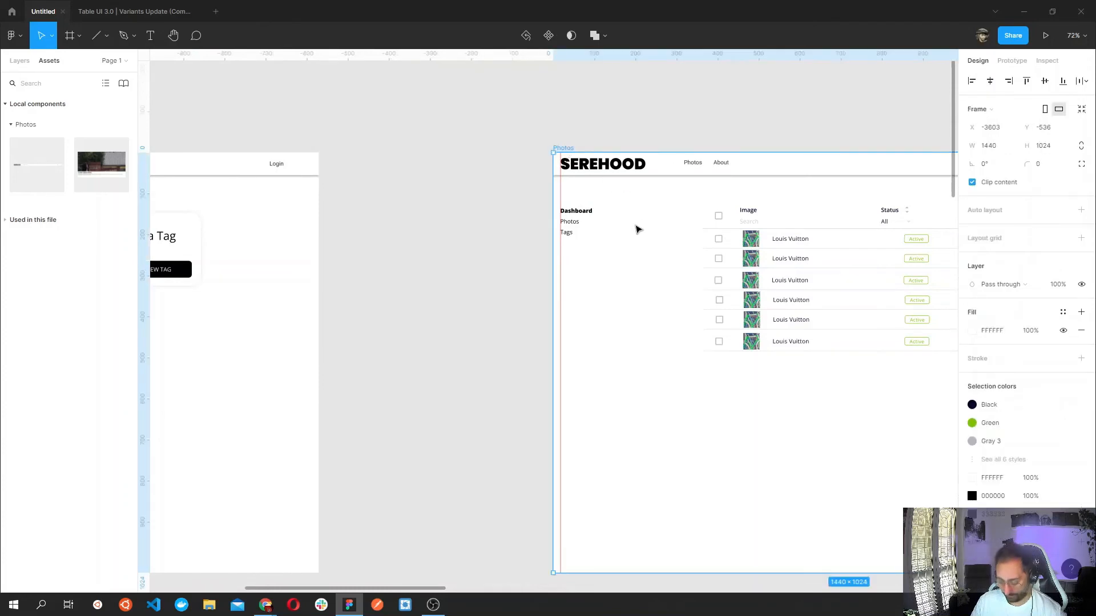
{"action": "key", "text": "ctrl+v"}
{"action": "scroll", "coordinate": [504, 279], "scroll_direction": "right", "scroll_amount": 5}
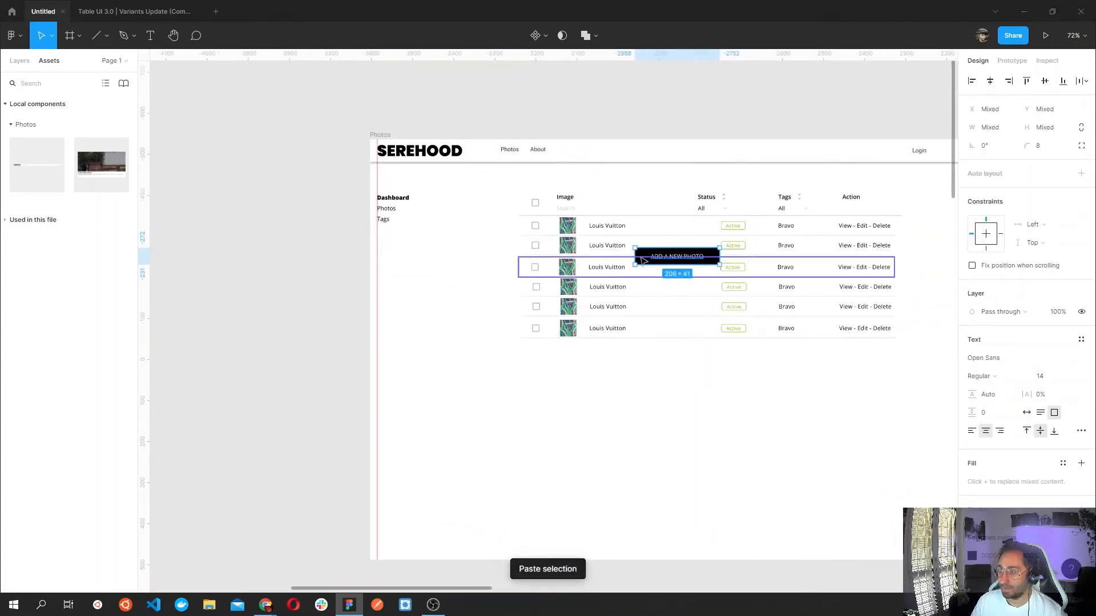
Move the pasted ADD A NEW PHOTO button to the Photos frame's lower-right corner and set its corner radius to 23.
{"action": "left_click_drag", "start_coordinate": [647, 255], "coordinate": [868, 180]}
{"action": "left_click_drag", "start_coordinate": [876, 265], "coordinate": [883, 515]}
{"action": "scroll", "coordinate": [803, 429], "scroll_direction": "down", "scroll_amount": 3}
{"action": "scroll", "coordinate": [803, 428], "scroll_direction": "right", "scroll_amount": 6}
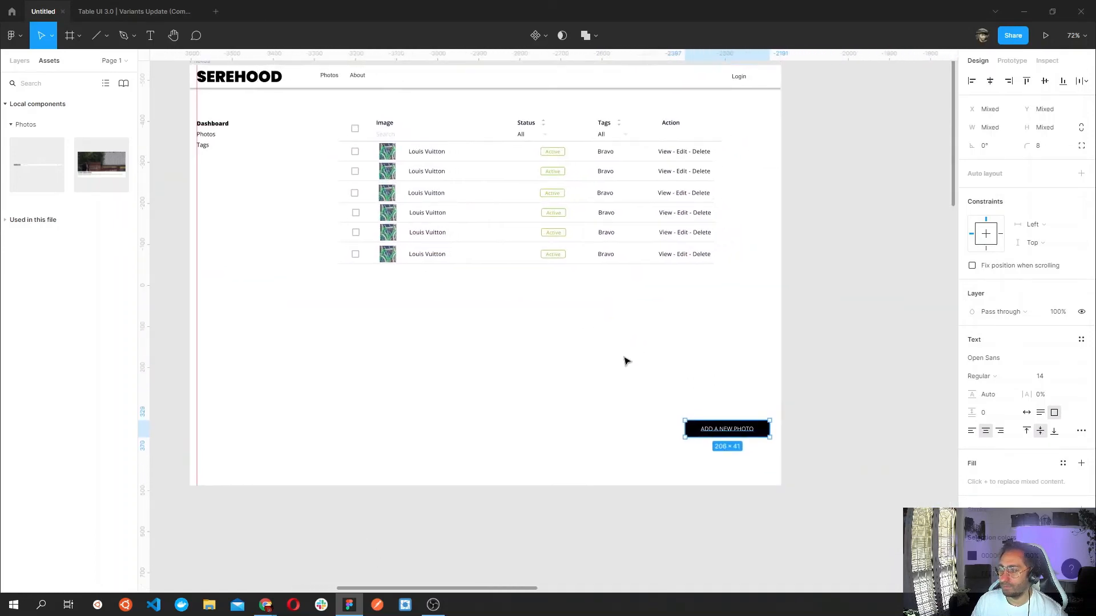
{"action": "scroll", "coordinate": [706, 445], "scroll_direction": "up", "scroll_amount": 5}
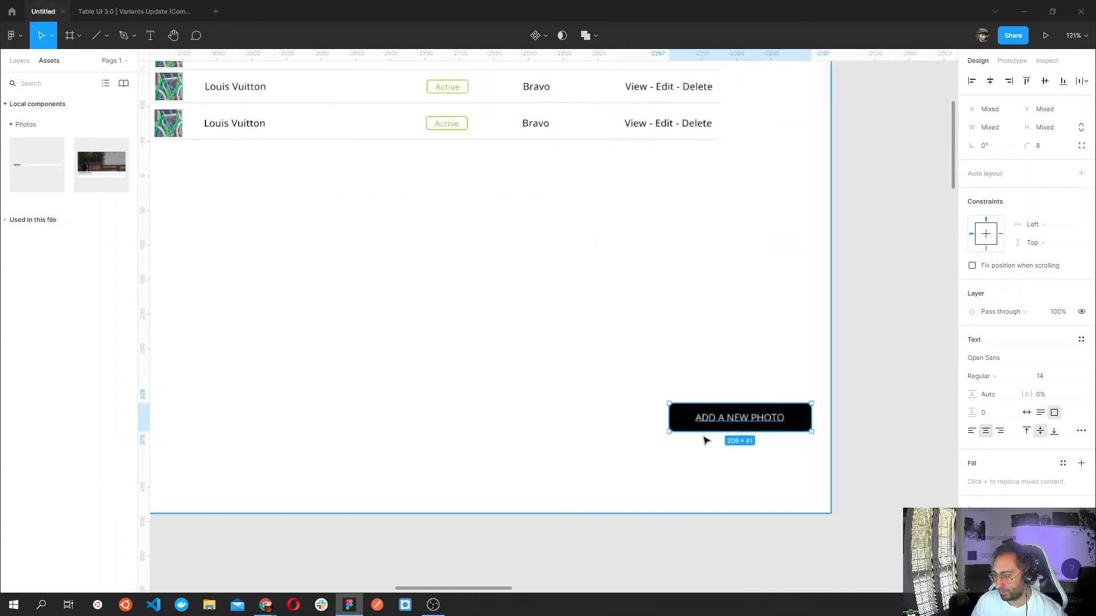
{"action": "left_click_drag", "start_coordinate": [681, 419], "coordinate": [674, 459]}
{"action": "left_click", "coordinate": [681, 460]}
{"action": "key", "text": "ctrl+u"}
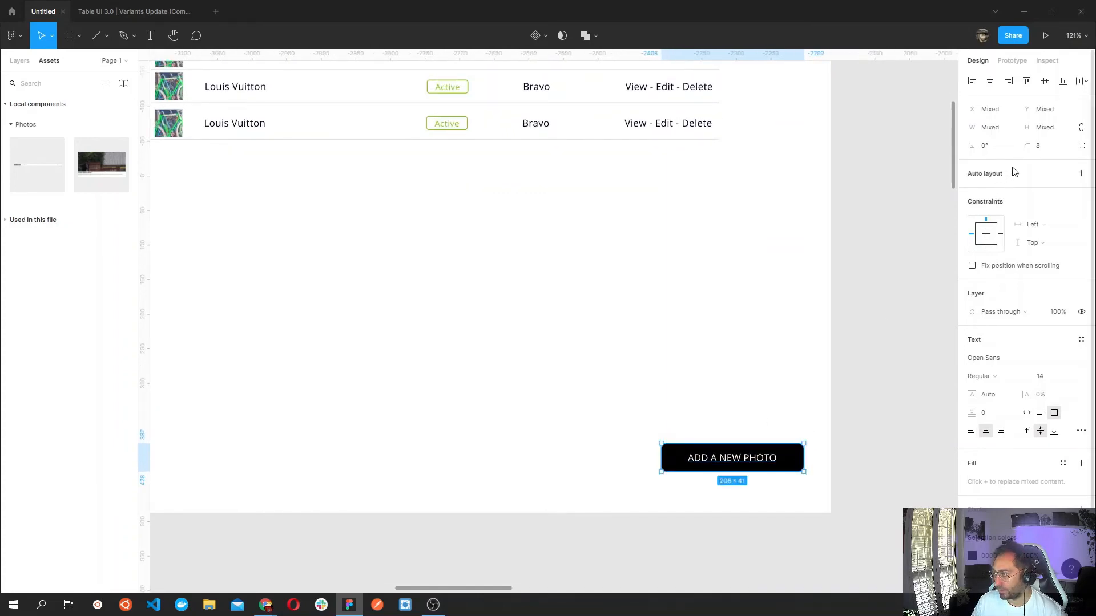
{"action": "left_click_drag", "start_coordinate": [1032, 146], "coordinate": [1065, 148]}
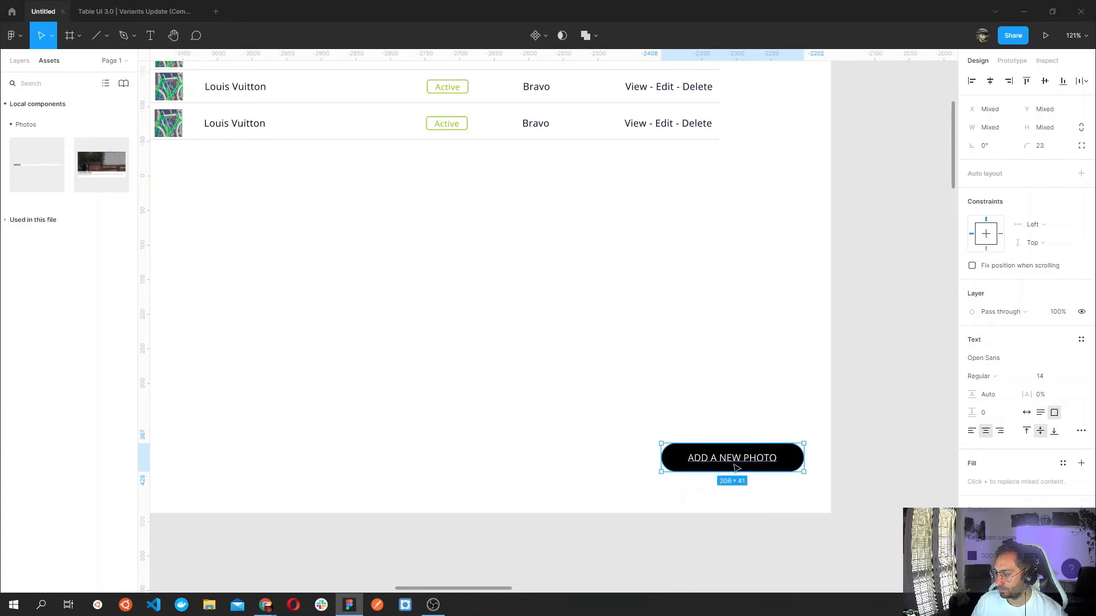
Replace the pasted button's label with a plus sign and set its font size to 36.
{"action": "double_click", "coordinate": [736, 465]}
{"action": "double_click", "coordinate": [733, 458]}
{"action": "key", "text": "BackSpace"}
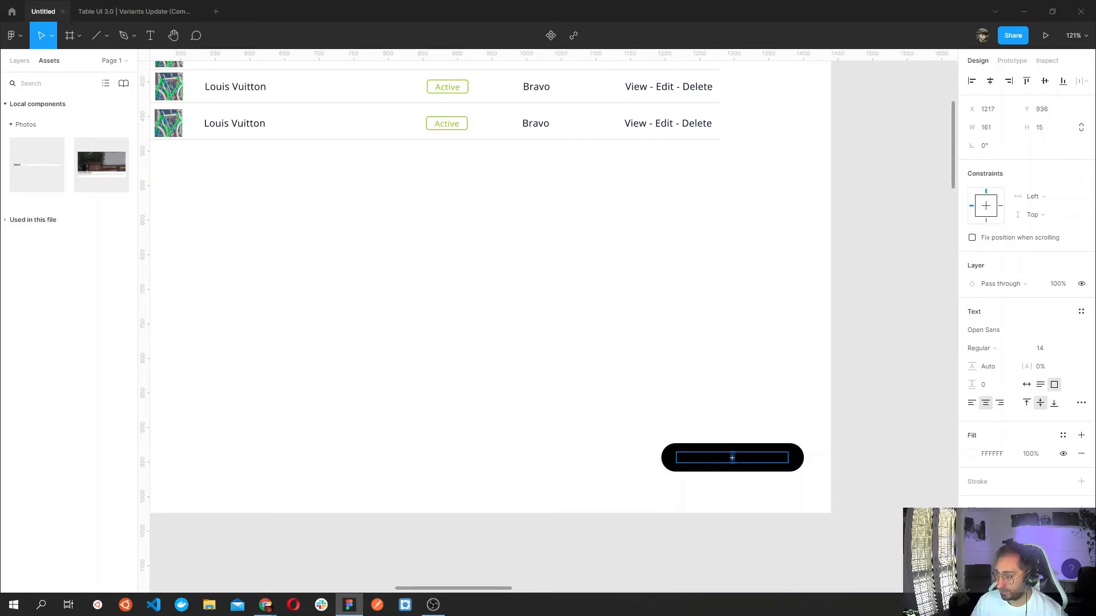
{"action": "left_click", "coordinate": [1072, 352]}
{"action": "left_click", "coordinate": [1053, 386]}
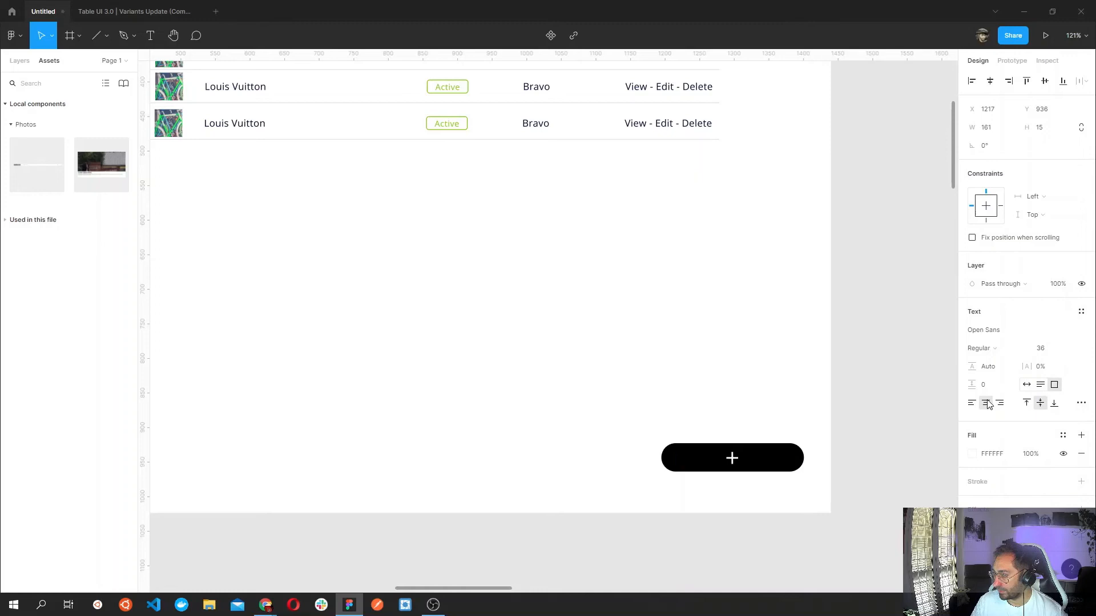
Resize the button's black background to 50 by 50 and set its corner radius to 30.
{"action": "left_click", "coordinate": [798, 463]}
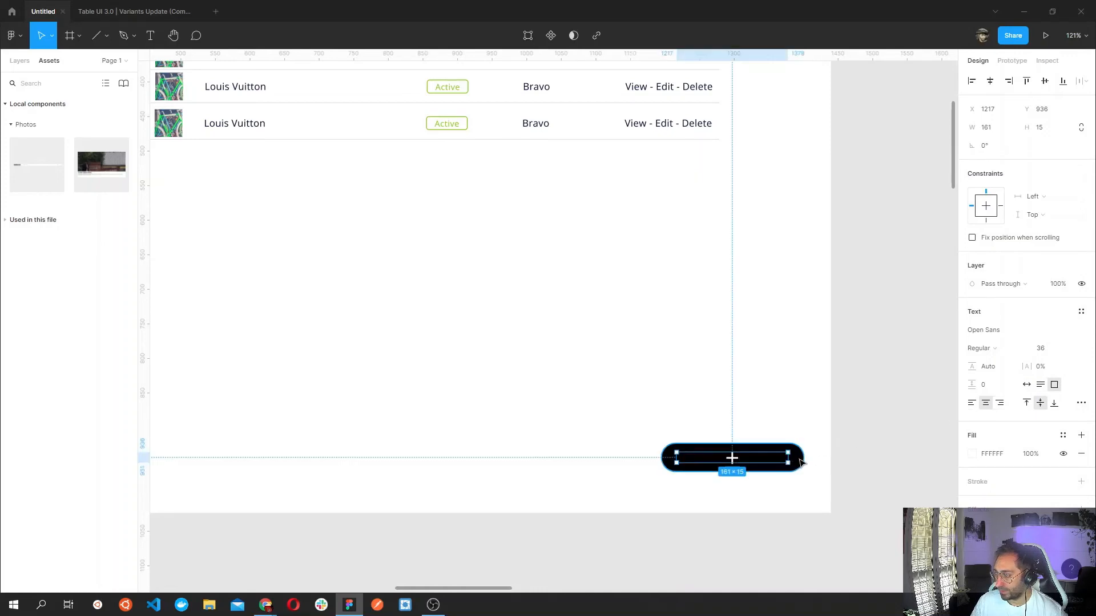
{"action": "left_click_drag", "start_coordinate": [787, 457], "coordinate": [688, 461]}
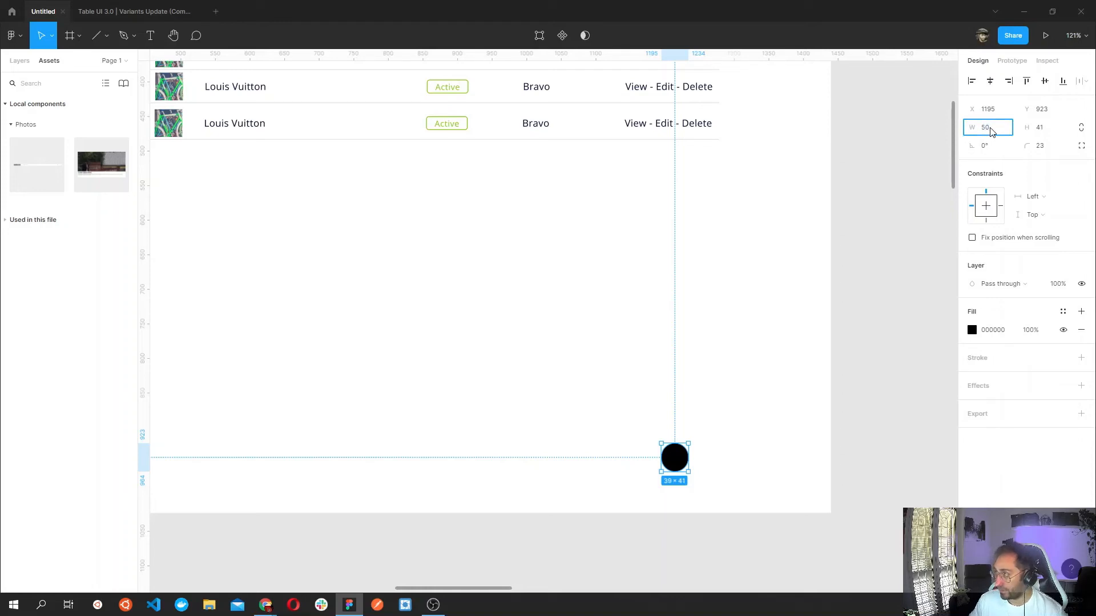
{"action": "left_click", "coordinate": [990, 130]}
{"action": "type", "text": "50"}
{"action": "key", "text": "Tab"}
{"action": "key", "text": "Tab"}
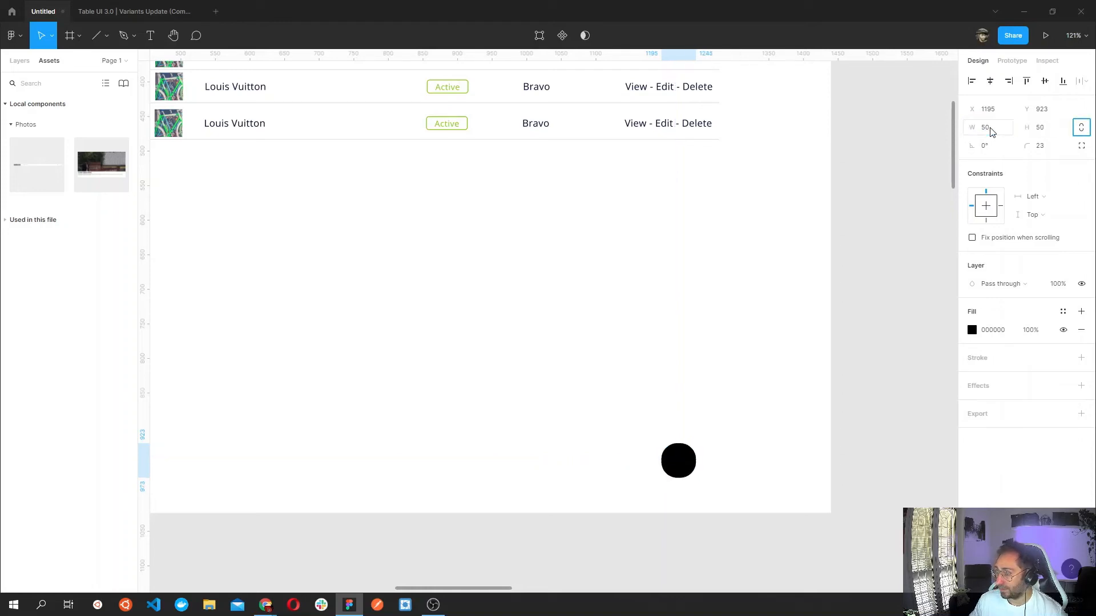
{"action": "left_click_drag", "start_coordinate": [1022, 146], "coordinate": [1049, 147]}
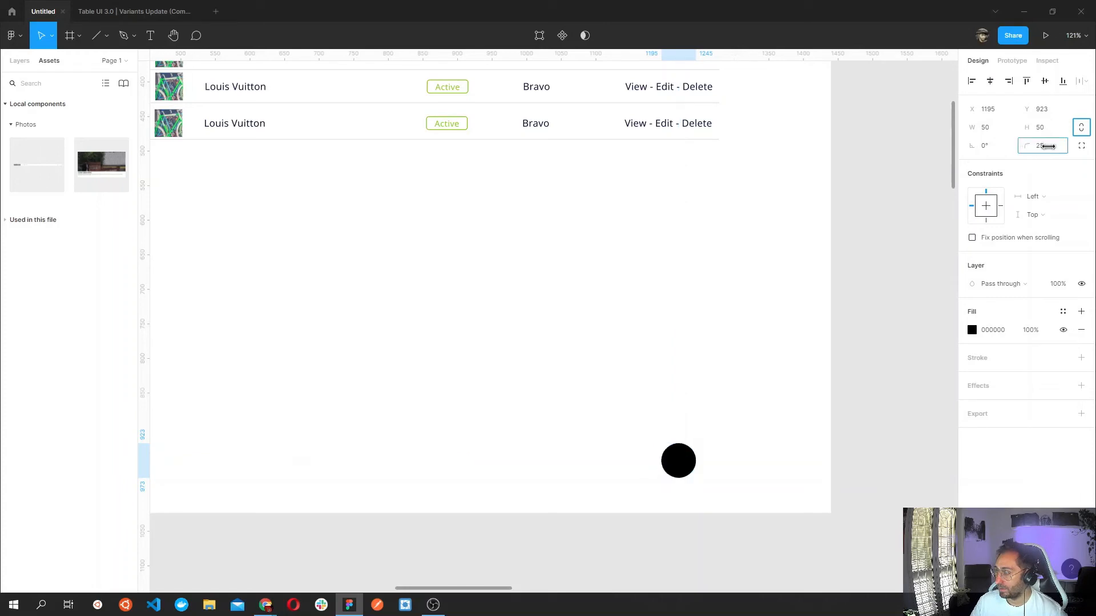
{"action": "left_click_drag", "start_coordinate": [6, 150], "coordinate": [8, 150]}
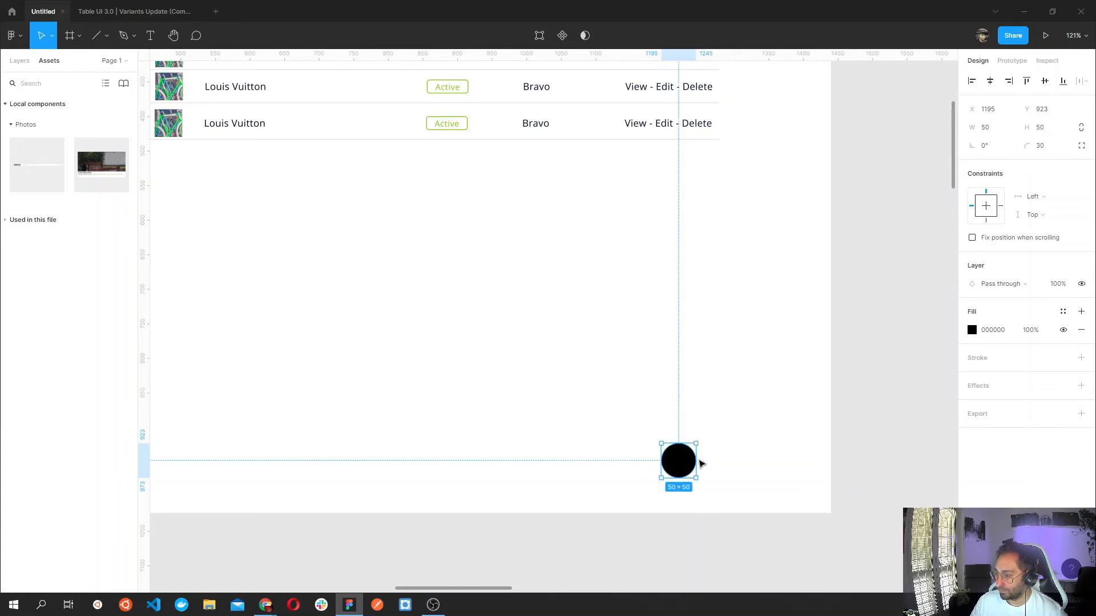
Move the black circle so that it sits centred behind the white plus sign in the Photos frame.
{"action": "mouse_move", "coordinate": [692, 465]}
{"action": "left_mouse_down"}
{"action": "mouse_move", "coordinate": [707, 459]}
{"action": "mouse_move", "coordinate": [655, 462]}
{"action": "mouse_move", "coordinate": [662, 472]}
{"action": "mouse_move", "coordinate": [739, 467]}
{"action": "mouse_move", "coordinate": [774, 478]}
{"action": "mouse_move", "coordinate": [703, 440]}
{"action": "mouse_move", "coordinate": [711, 460]}
{"action": "left_mouse_up"}
{"action": "left_click", "coordinate": [762, 465]}
{"action": "key", "text": "ctrl+z"}
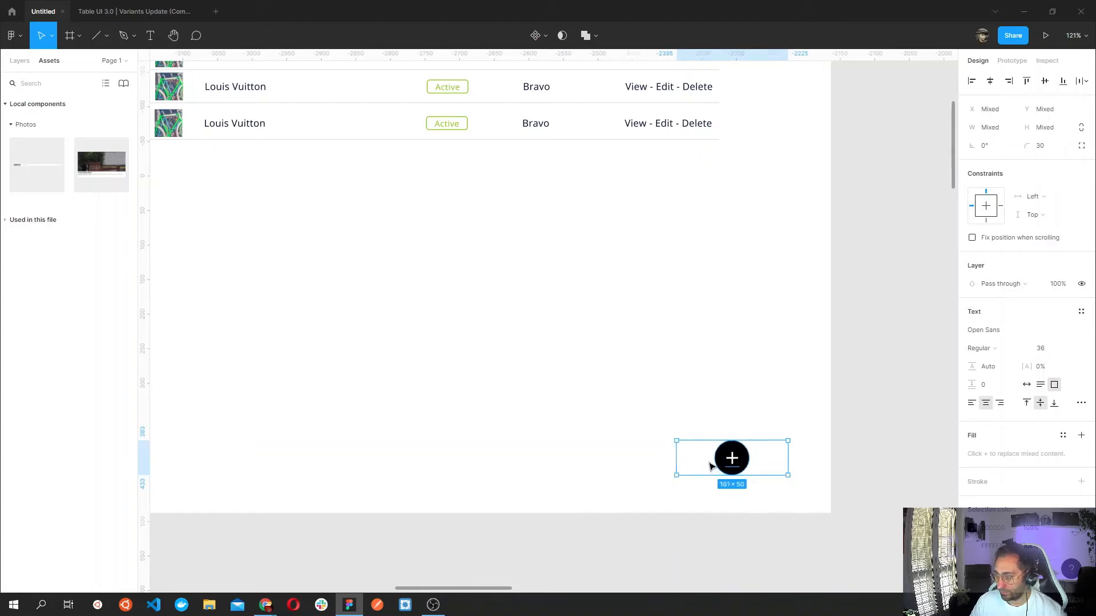
Narrow the plus sign's text box from both sides to a width of 50 so it matches the black circle.
{"action": "left_click", "coordinate": [709, 500]}
{"action": "left_click", "coordinate": [711, 462]}
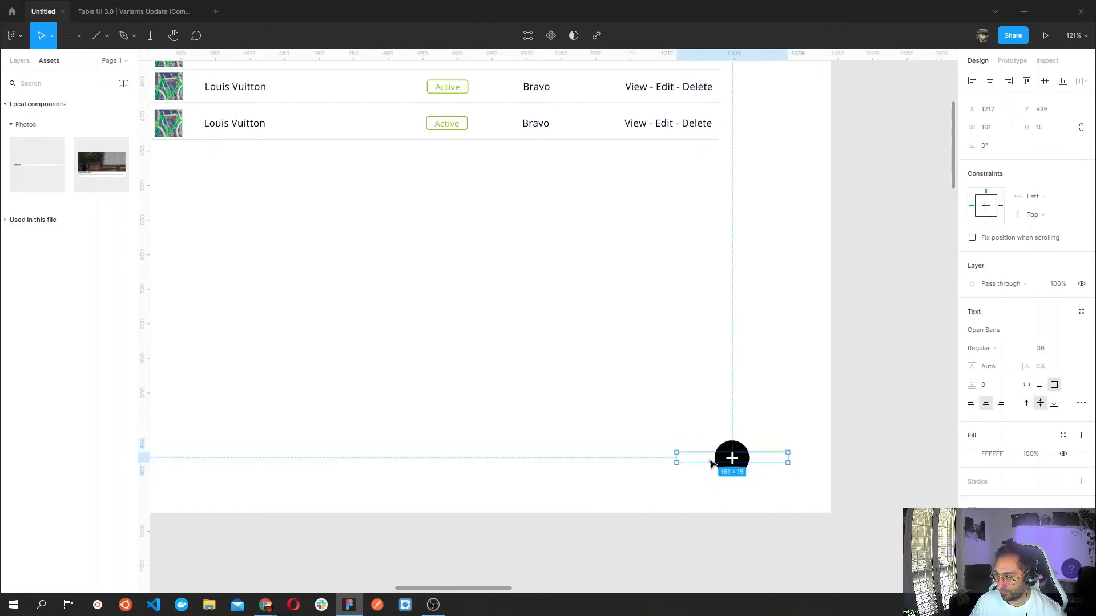
{"action": "left_click_drag", "start_coordinate": [678, 461], "coordinate": [714, 458]}
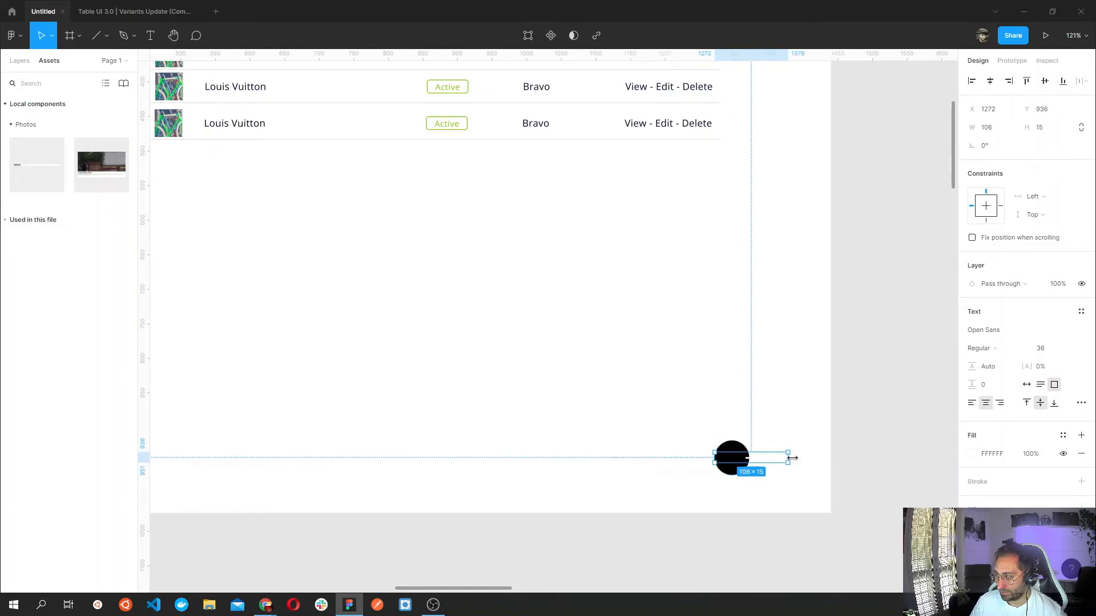
{"action": "left_click_drag", "start_coordinate": [790, 458], "coordinate": [702, 438]}
{"action": "left_click", "coordinate": [777, 487]}
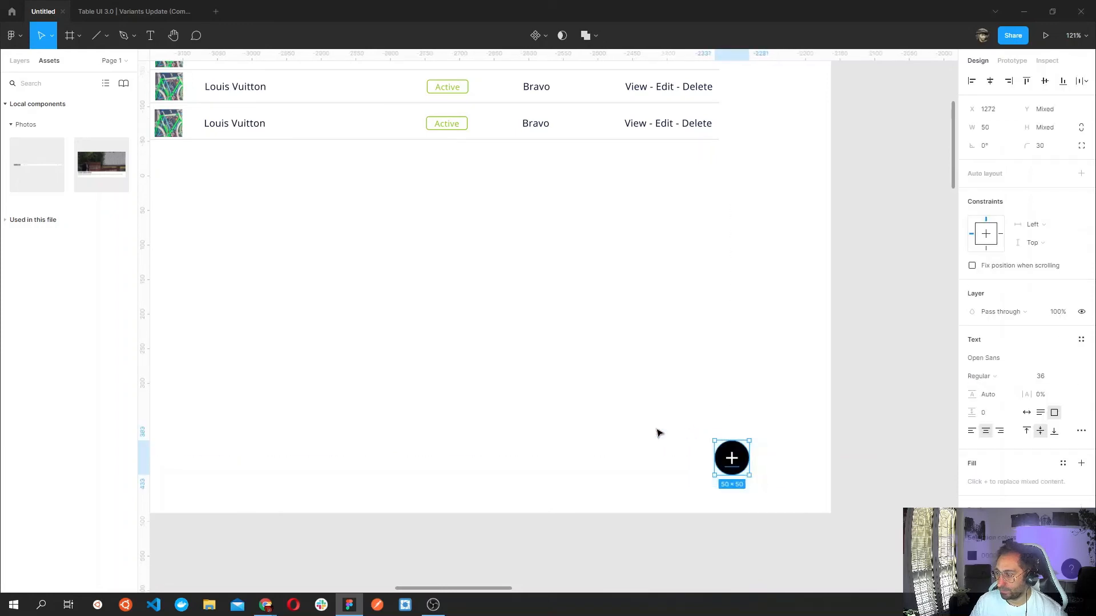
{"action": "left_click", "coordinate": [606, 382]}
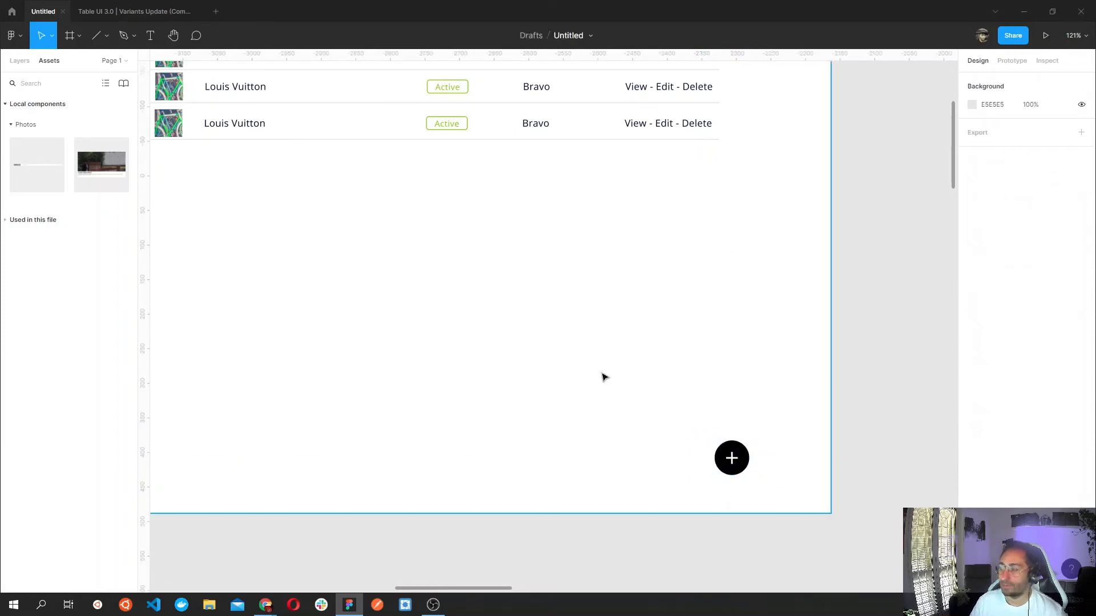
Make the Photos item in the Photos frame's sidebar menu bold.
{"action": "scroll", "coordinate": [604, 375], "scroll_direction": "down", "scroll_amount": 5}
{"action": "left_click_drag", "start_coordinate": [611, 357], "coordinate": [617, 435]}
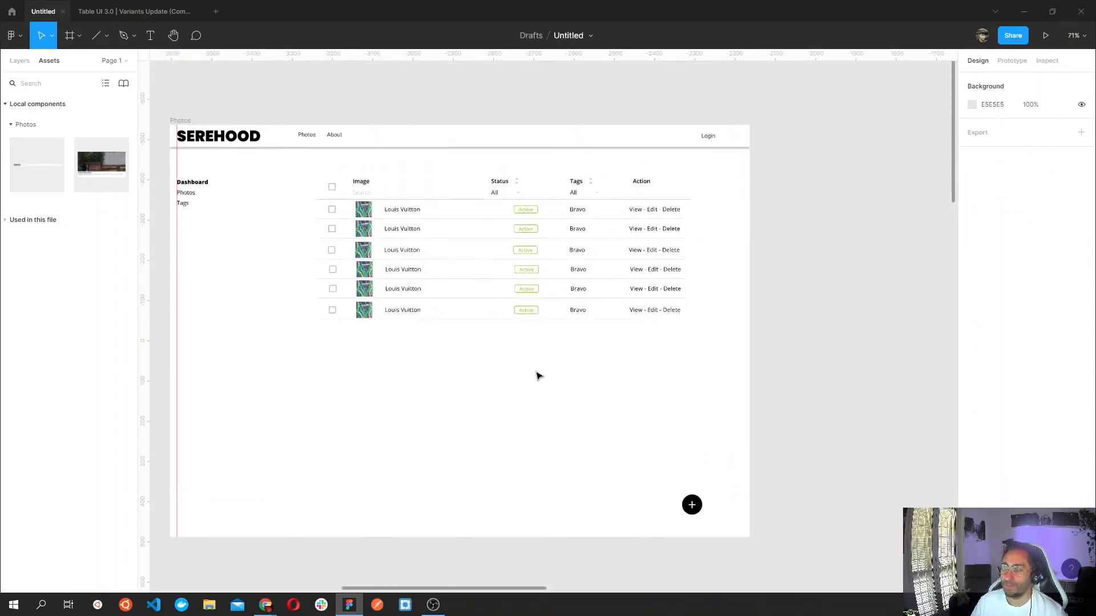
{"action": "left_click_drag", "start_coordinate": [543, 380], "coordinate": [598, 400]}
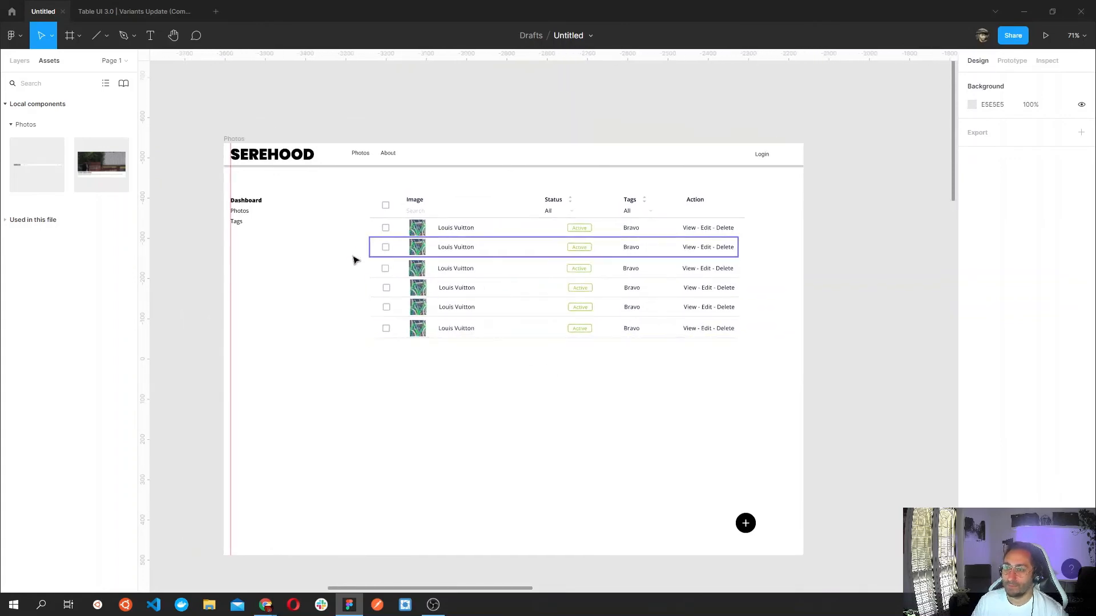
{"action": "scroll", "coordinate": [258, 219], "scroll_direction": "up", "scroll_amount": 6}
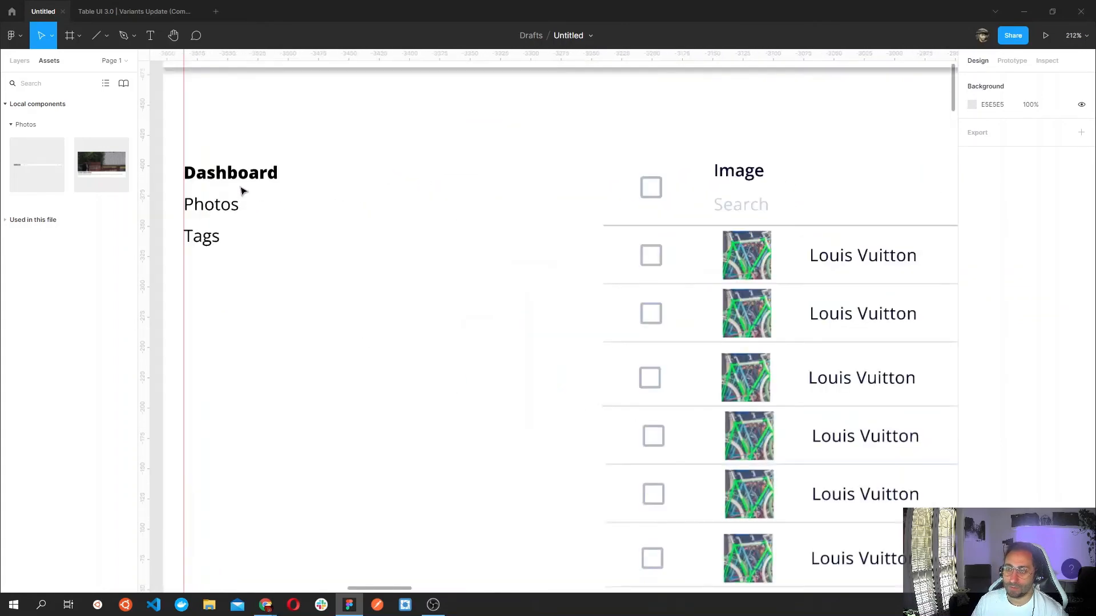
{"action": "double_click", "coordinate": [228, 206]}
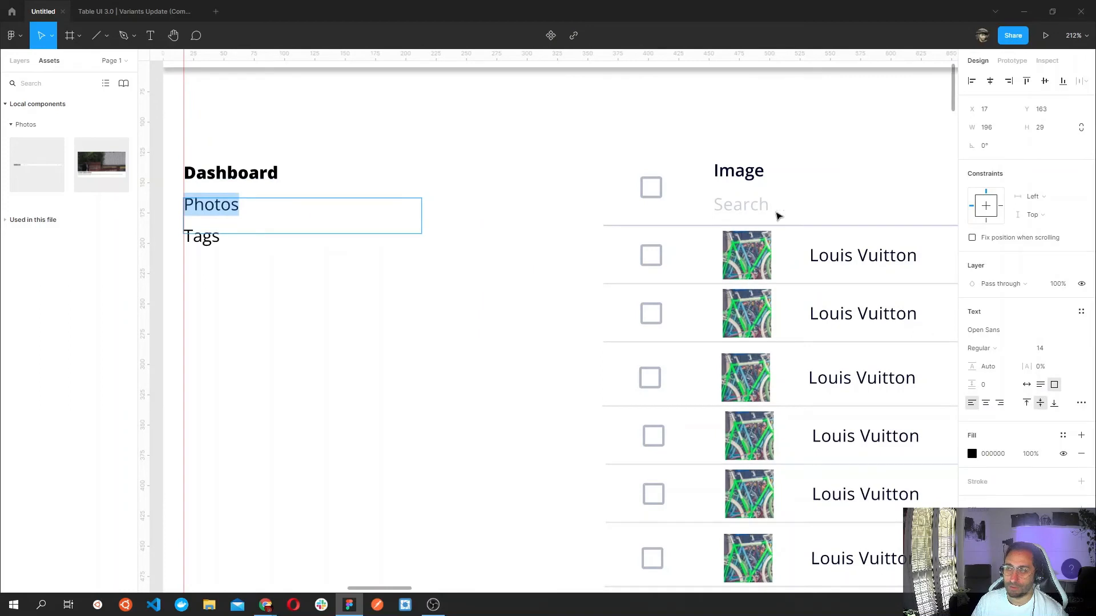
{"action": "left_click", "coordinate": [1002, 351]}
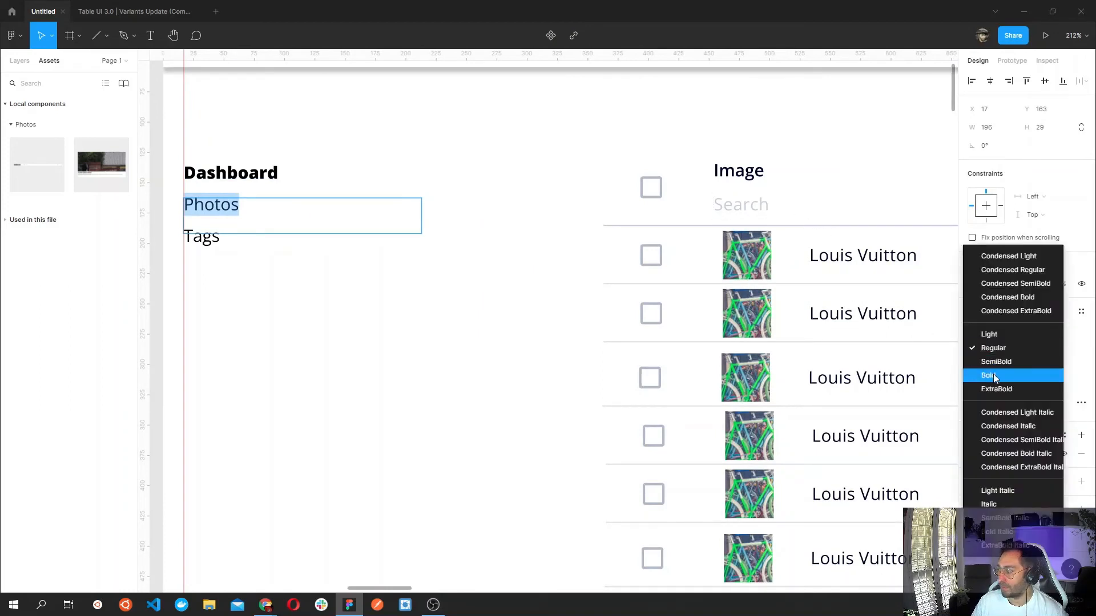
{"action": "key", "text": "Return"}
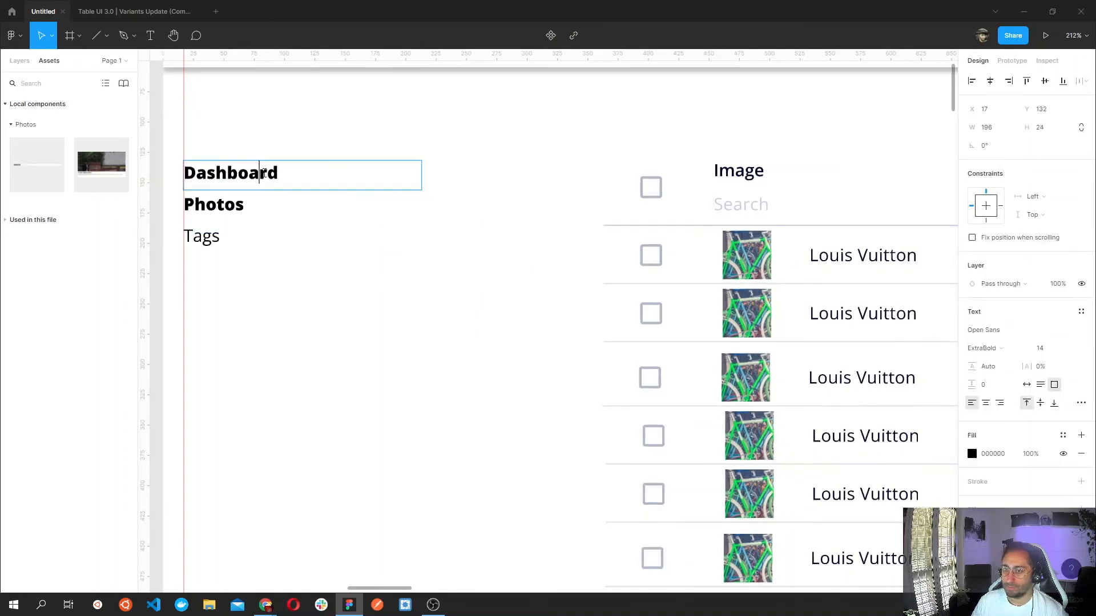
Set the font weight of the Dashboard item in the Photos frame's sidebar to Regular.
{"action": "double_click", "coordinate": [305, 181]}
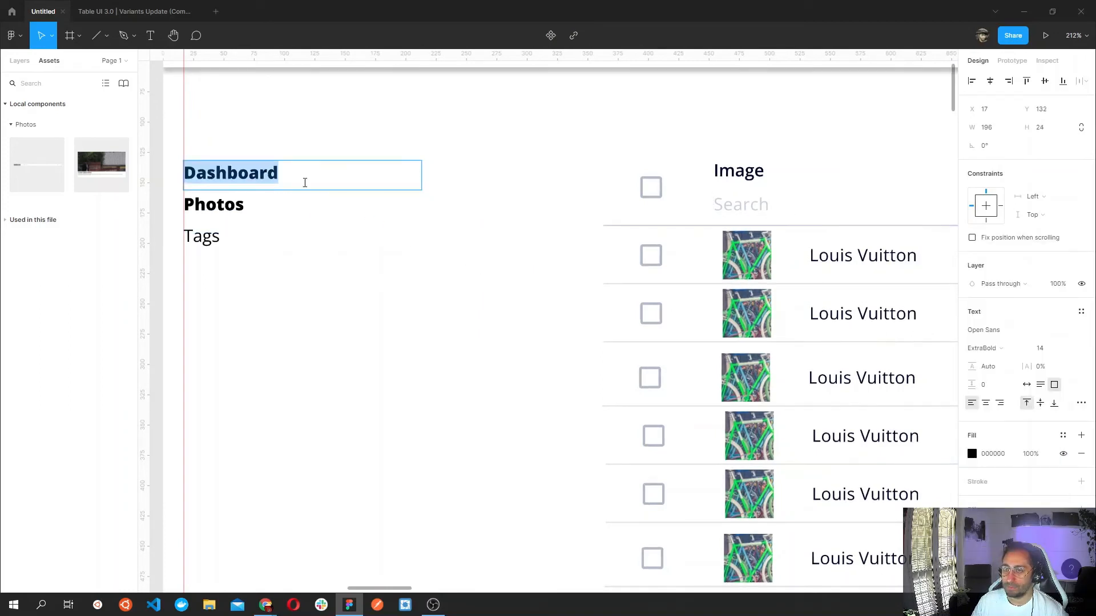
{"action": "left_click", "coordinate": [1022, 349]}
{"action": "left_click", "coordinate": [994, 308]}
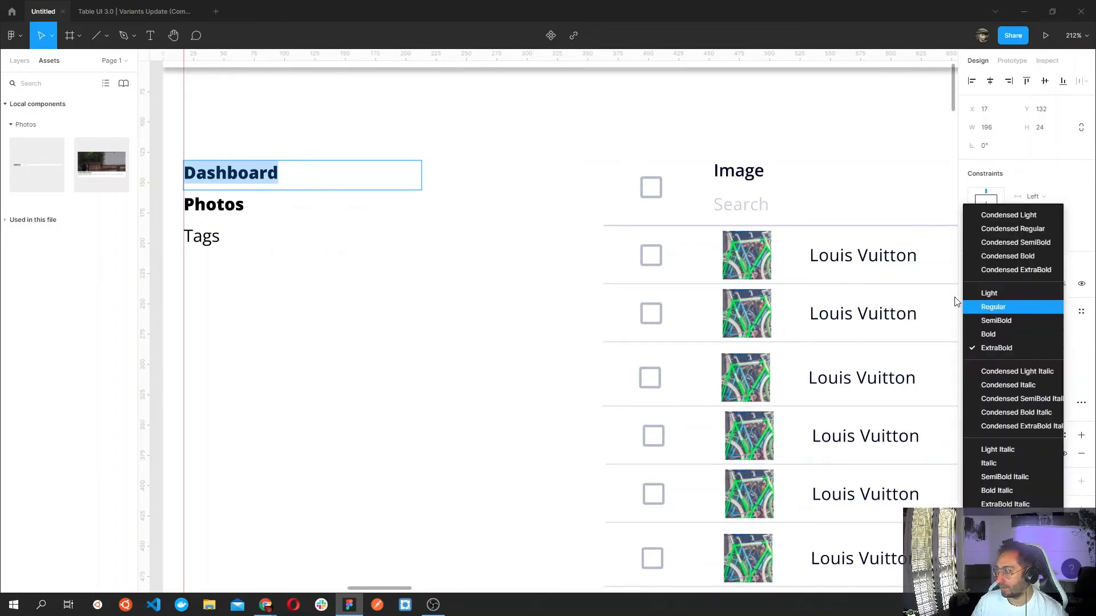
{"action": "left_click", "coordinate": [426, 305]}
Move the CRAETE PHOTO frame to the right of the Photos table frame and place the EDIT PHOTO frame directly beneath it.
{"action": "scroll", "coordinate": [432, 304], "scroll_direction": "down", "scroll_amount": 3}
{"action": "scroll", "coordinate": [438, 309], "scroll_direction": "down", "scroll_amount": 3}
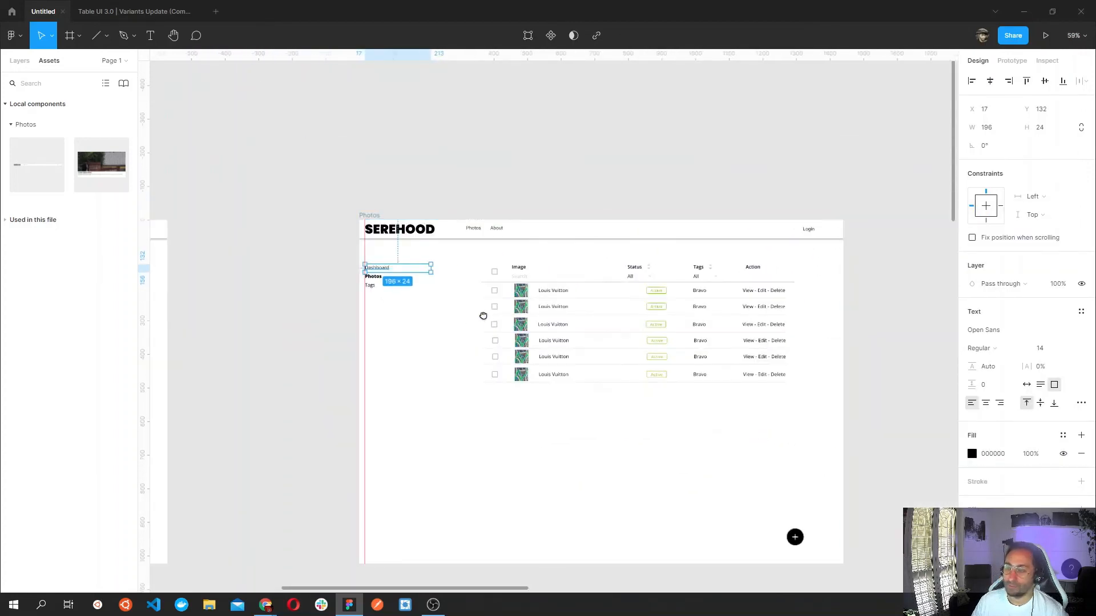
{"action": "scroll", "coordinate": [482, 315], "scroll_direction": "down", "scroll_amount": 3}
{"action": "scroll", "coordinate": [419, 290], "scroll_direction": "down", "scroll_amount": 4}
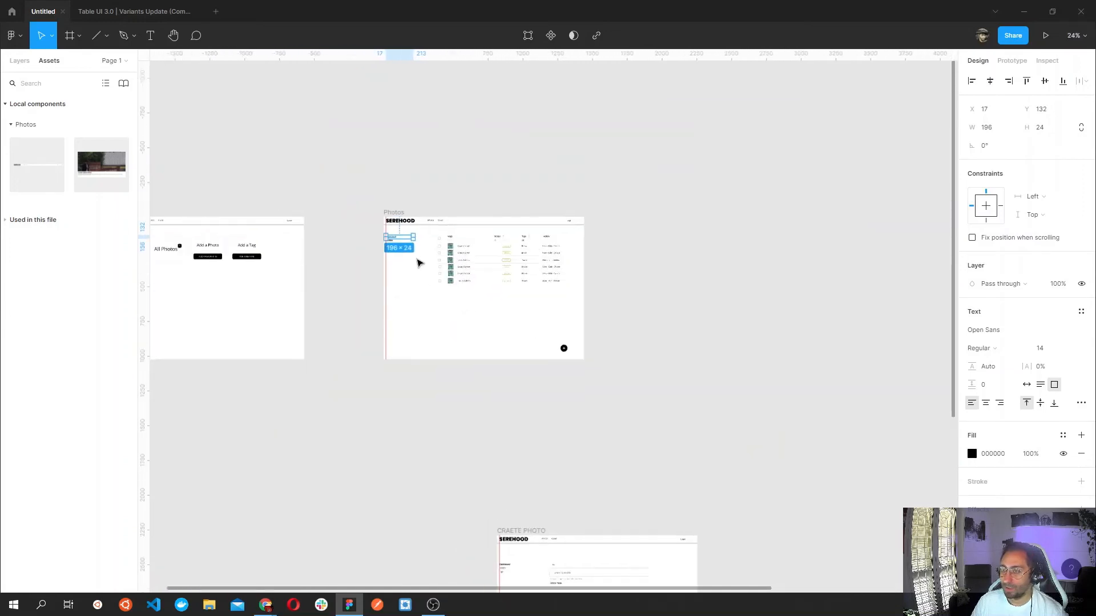
{"action": "scroll", "coordinate": [399, 331], "scroll_direction": "down", "scroll_amount": 2}
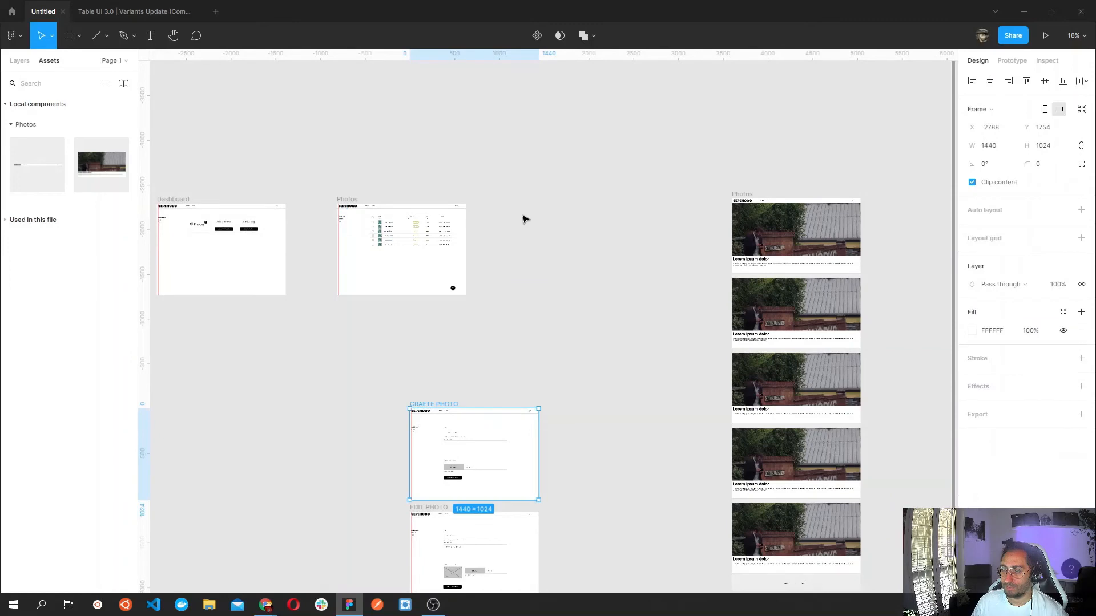
{"action": "left_click_drag", "start_coordinate": [445, 407], "coordinate": [518, 201]}
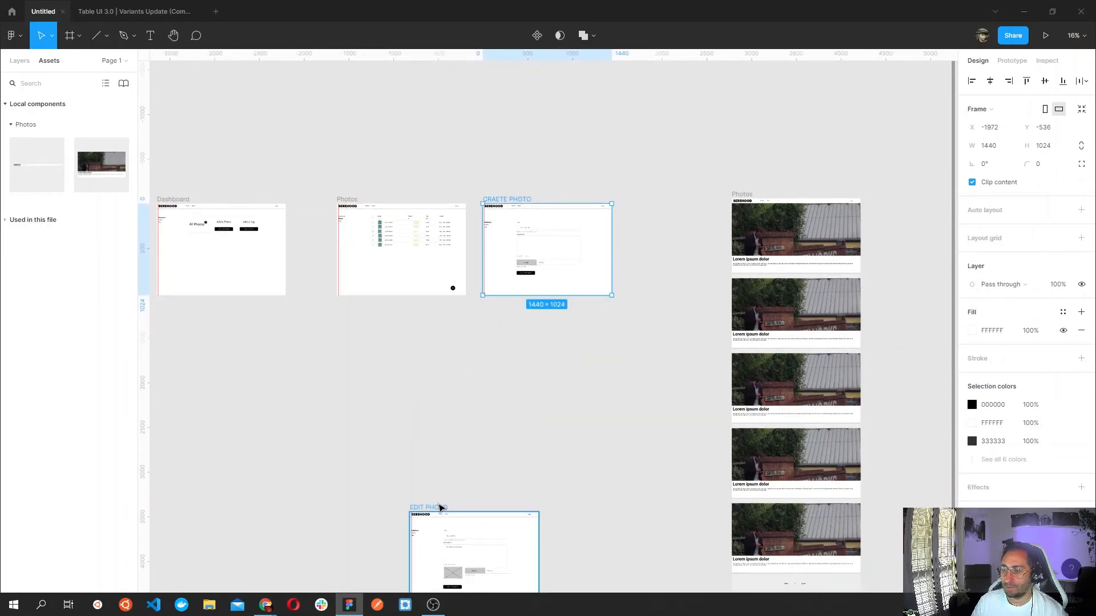
{"action": "left_click_drag", "start_coordinate": [440, 507], "coordinate": [516, 315]}
{"action": "left_click", "coordinate": [408, 338]}
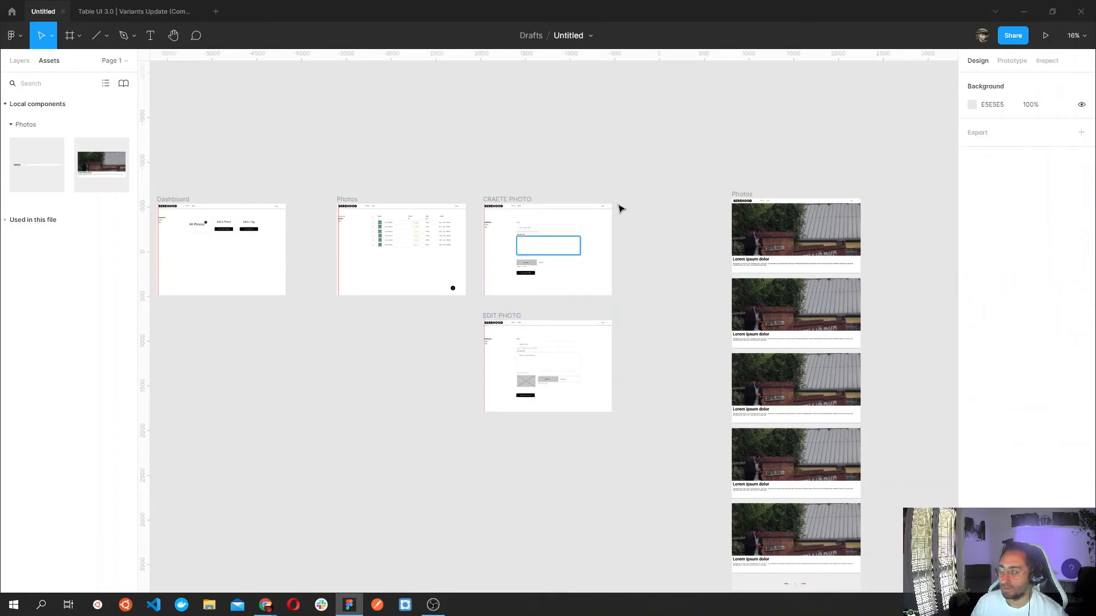
Link the Dashboard sidebar item in the Photos table frame to the Dashboard frame with an on-click Navigate to interaction.
{"action": "left_click", "coordinate": [1007, 62]}
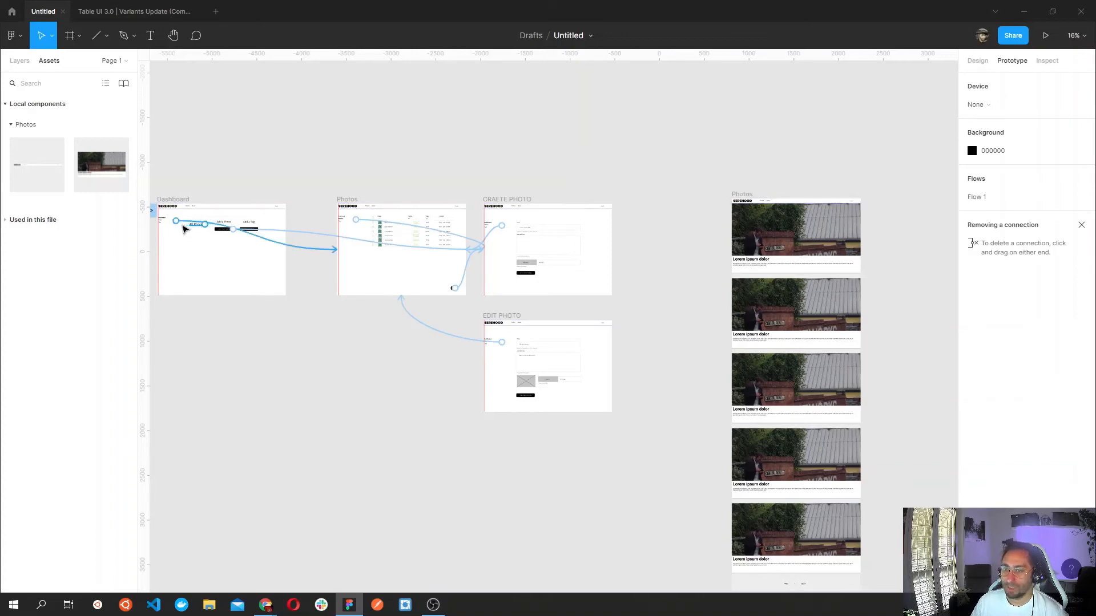
{"action": "scroll", "coordinate": [345, 220], "scroll_direction": "up", "scroll_amount": 10}
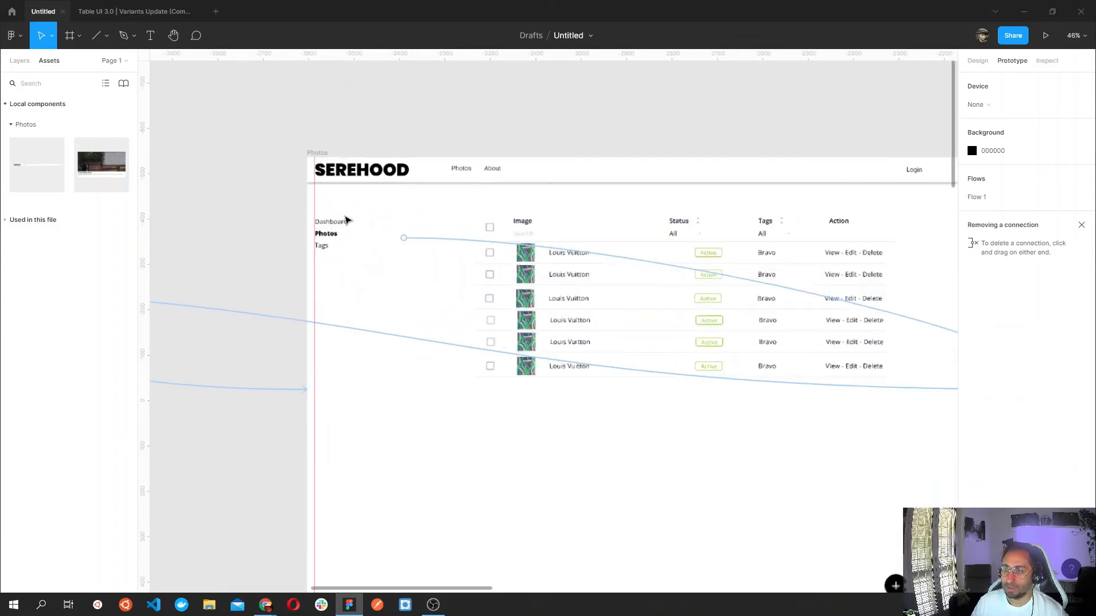
{"action": "left_click", "coordinate": [348, 226]}
{"action": "left_click_drag", "start_coordinate": [404, 222], "coordinate": [245, 247]}
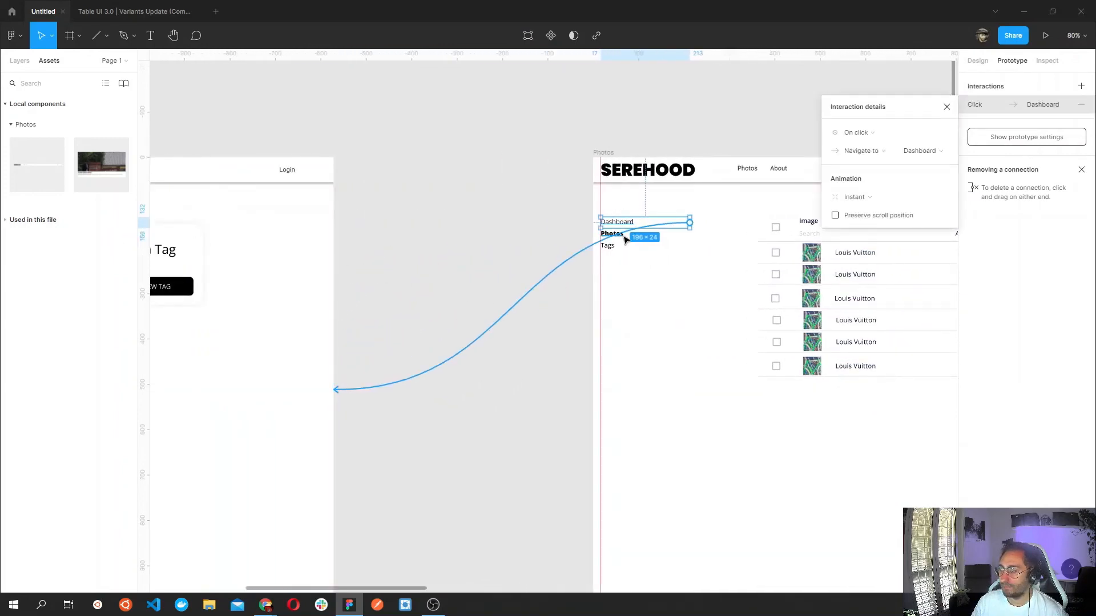
Link the plus sign of the round button in the Photos table frame to the CRAETE PHOTO frame with an on-click interaction.
{"action": "scroll", "coordinate": [551, 315], "scroll_direction": "down", "scroll_amount": 5}
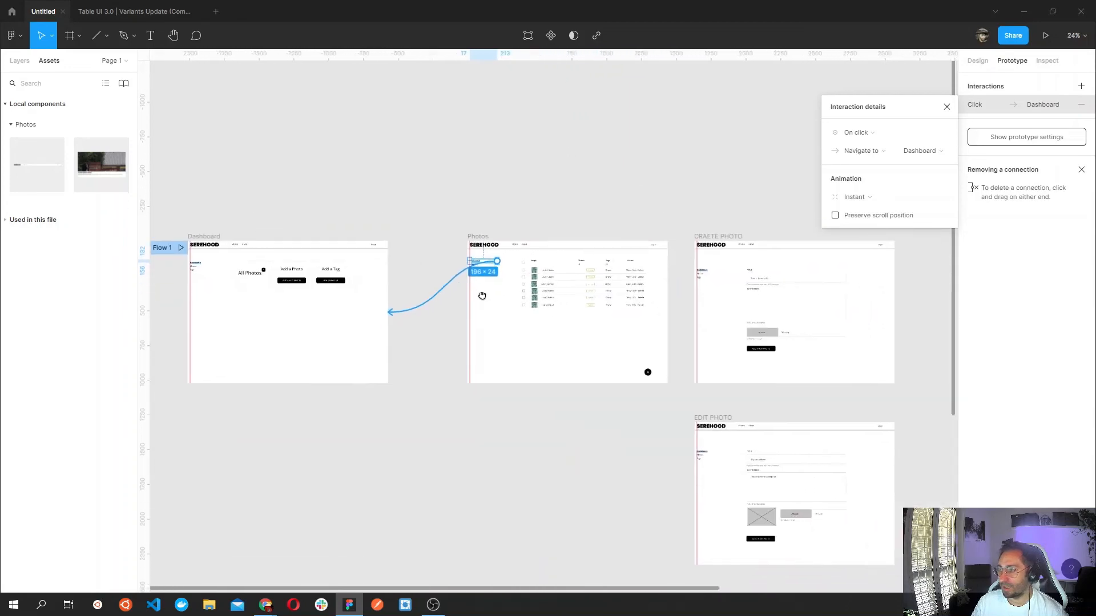
{"action": "left_click_drag", "start_coordinate": [482, 295], "coordinate": [439, 294]}
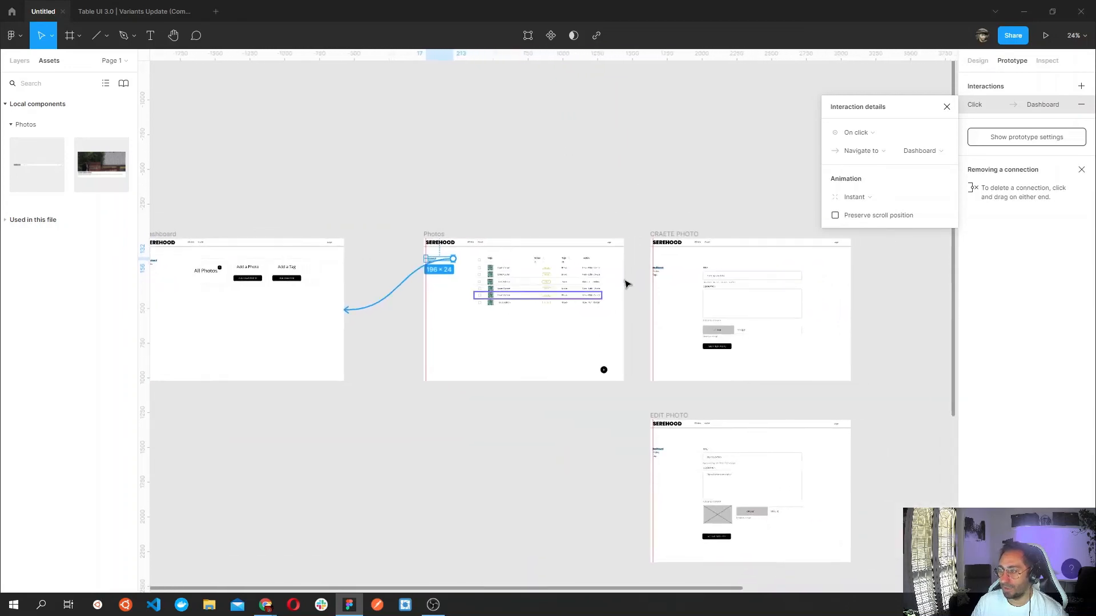
{"action": "left_click", "coordinate": [607, 373]}
{"action": "left_click_drag", "start_coordinate": [607, 371], "coordinate": [656, 328]}
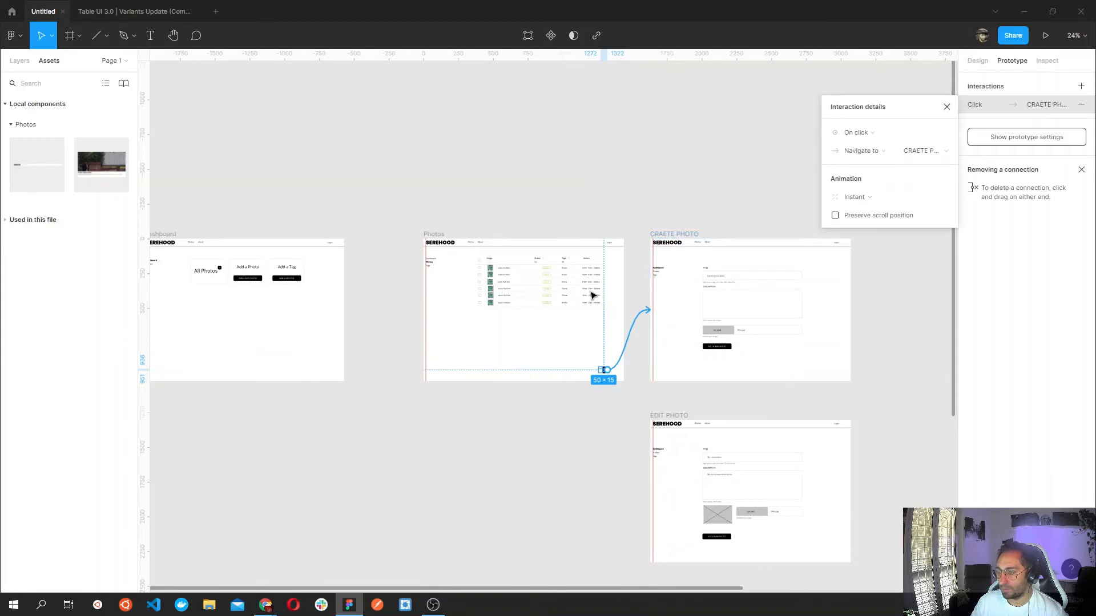
Link the View - Edit - Delete text in the first row of the Photos table to the EDIT PHOTO frame on click.
{"action": "scroll", "coordinate": [590, 277], "scroll_direction": "up", "scroll_amount": 3}
{"action": "scroll", "coordinate": [592, 429], "scroll_direction": "up", "scroll_amount": 2}
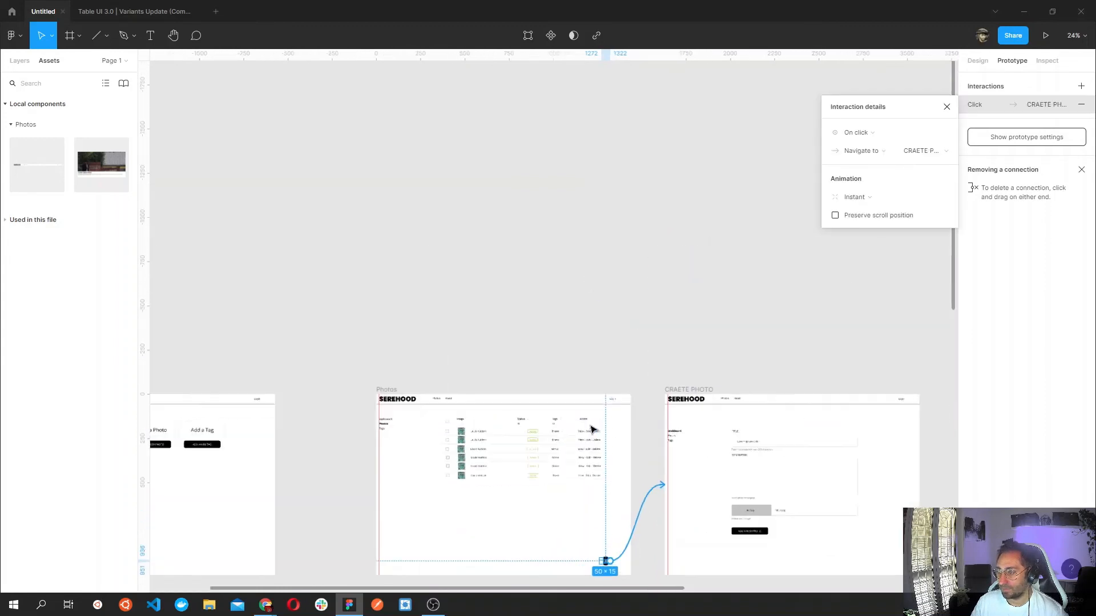
{"action": "scroll", "coordinate": [591, 429], "scroll_direction": "up", "scroll_amount": 3}
{"action": "left_click", "coordinate": [596, 441]}
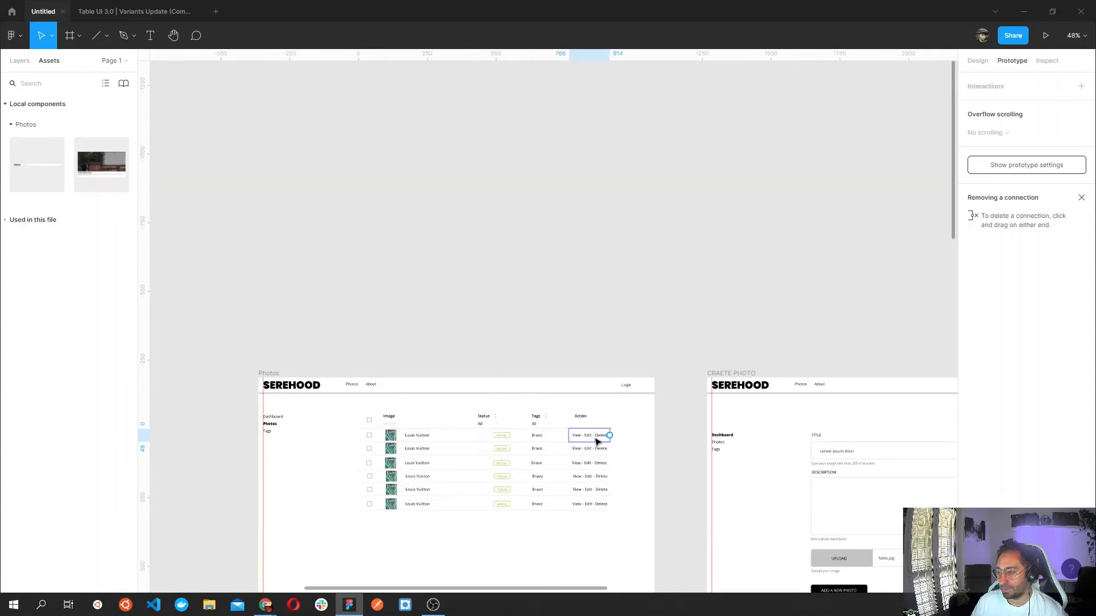
{"action": "left_click_drag", "start_coordinate": [610, 436], "coordinate": [612, 135]}
{"action": "scroll", "coordinate": [704, 404], "scroll_direction": "down", "scroll_amount": 3}
{"action": "scroll", "coordinate": [696, 409], "scroll_direction": "down", "scroll_amount": 14}
{"action": "scroll", "coordinate": [971, 357], "scroll_direction": "down", "scroll_amount": 3}
{"action": "scroll", "coordinate": [690, 348], "scroll_direction": "down", "scroll_amount": 3}
{"action": "scroll", "coordinate": [657, 337], "scroll_direction": "down", "scroll_amount": 2}
{"action": "scroll", "coordinate": [524, 182], "scroll_direction": "up", "scroll_amount": 5}
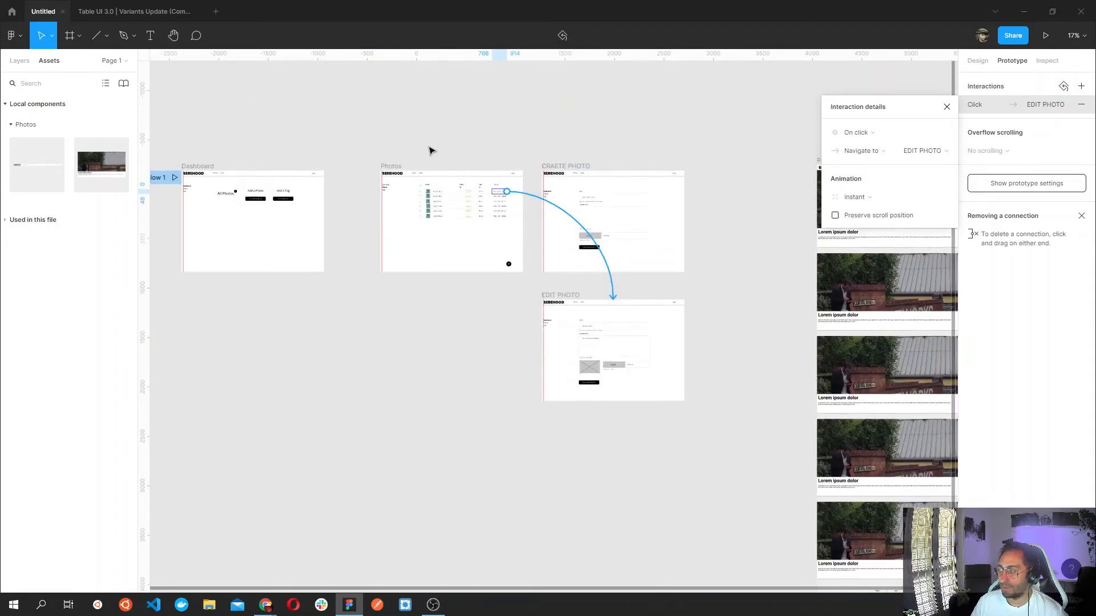
{"action": "left_click", "coordinate": [318, 143]}
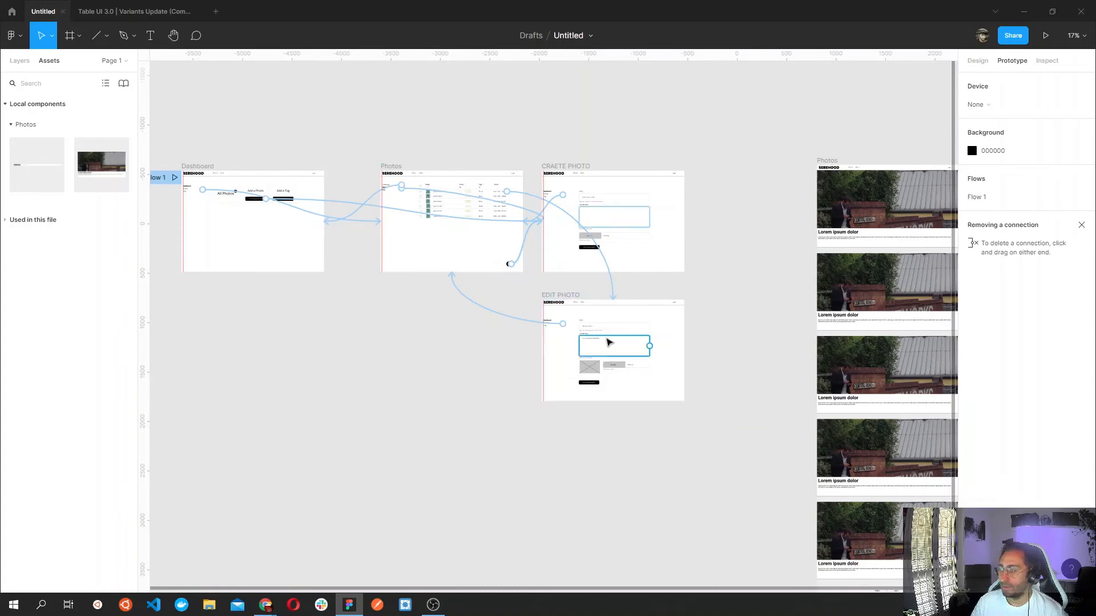
Link the Photos item in the Dashboard frame's header to the tall public Photos frame with an on-click Navigate to interaction.
{"action": "scroll", "coordinate": [212, 177], "scroll_direction": "up", "scroll_amount": 6}
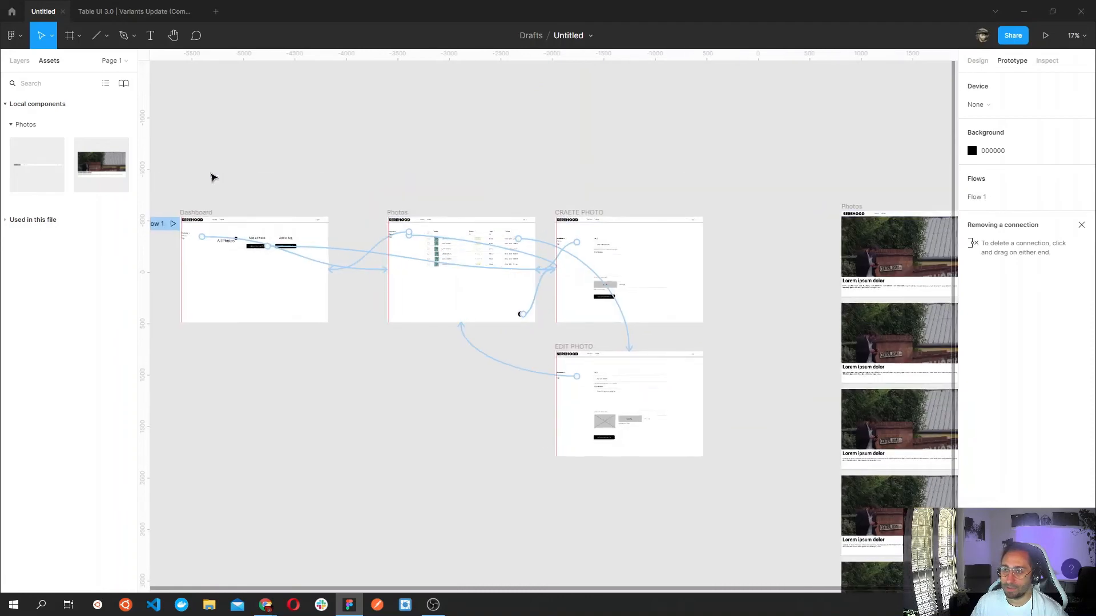
{"action": "left_click", "coordinate": [214, 270]}
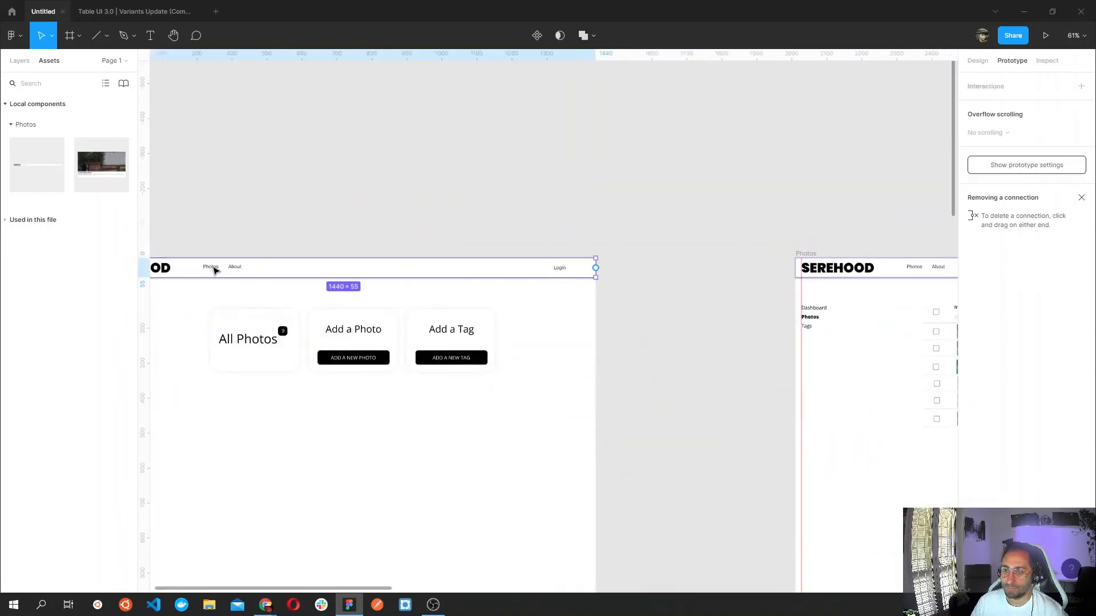
{"action": "left_click", "coordinate": [215, 270]}
{"action": "left_click_drag", "start_coordinate": [219, 268], "coordinate": [785, 137]}
{"action": "scroll", "coordinate": [862, 159], "scroll_direction": "down", "scroll_amount": 5}
{"action": "scroll", "coordinate": [693, 172], "scroll_direction": "down", "scroll_amount": 3}
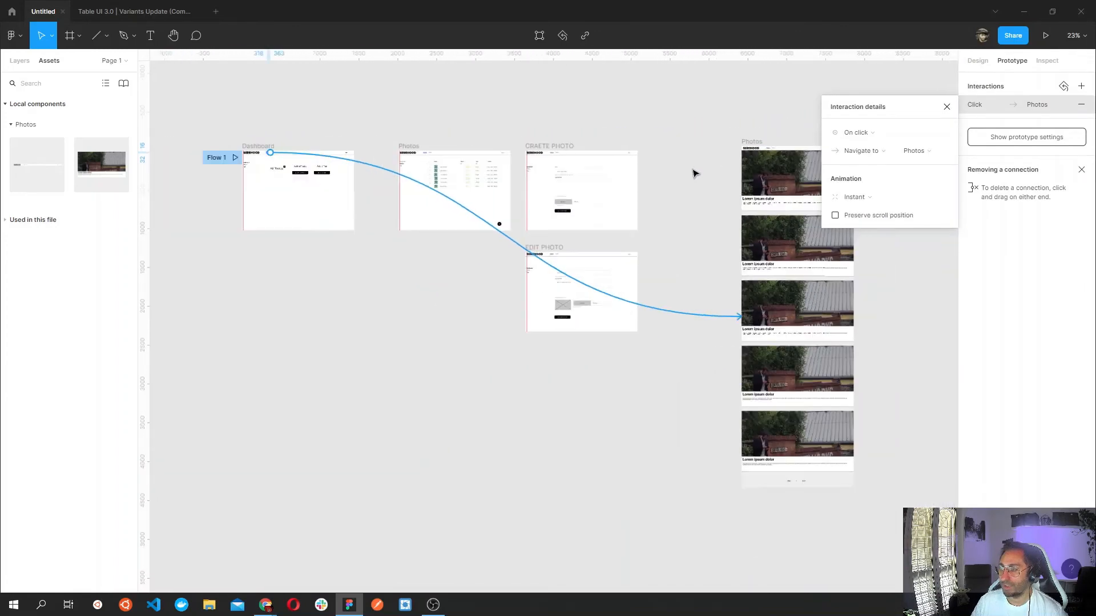
{"action": "left_click_drag", "start_coordinate": [638, 158], "coordinate": [551, 163]}
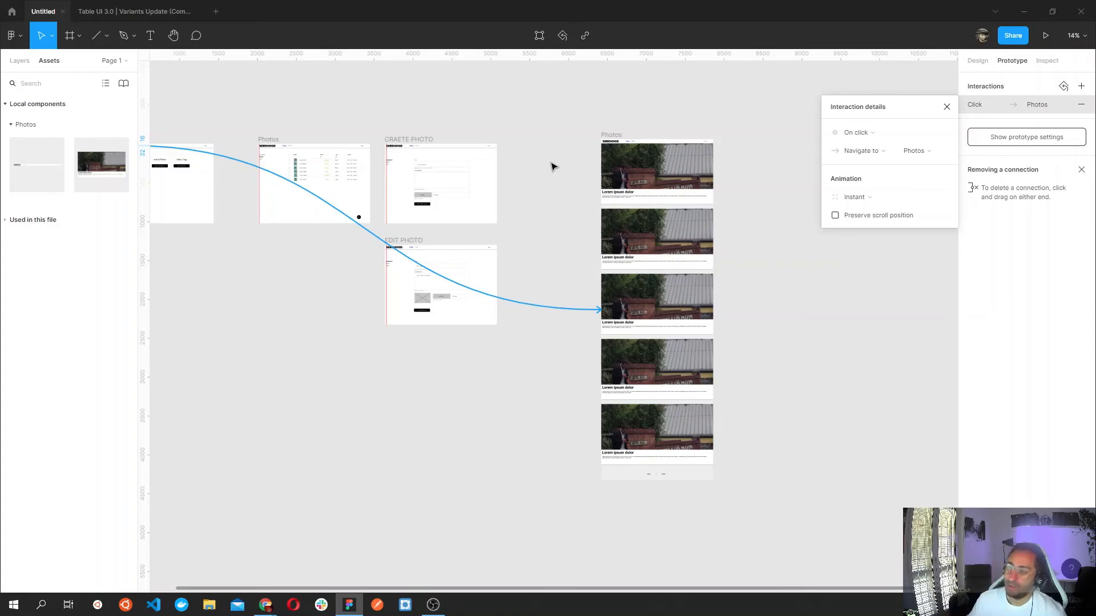
{"action": "scroll", "coordinate": [744, 158], "scroll_direction": "up", "scroll_amount": 3}
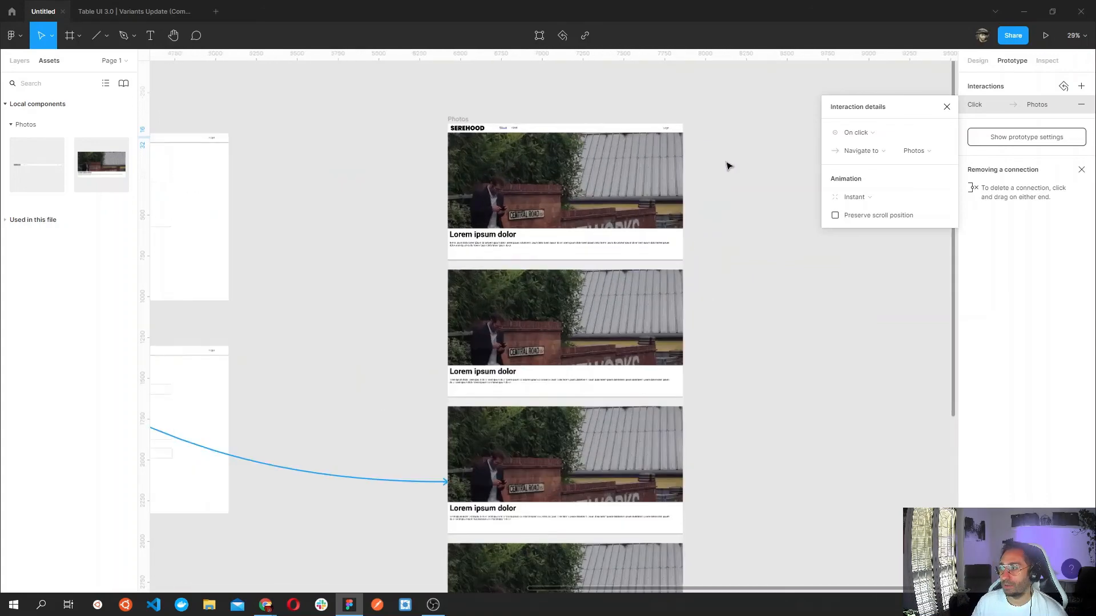
{"action": "scroll", "coordinate": [565, 257], "scroll_direction": "up", "scroll_amount": 2}
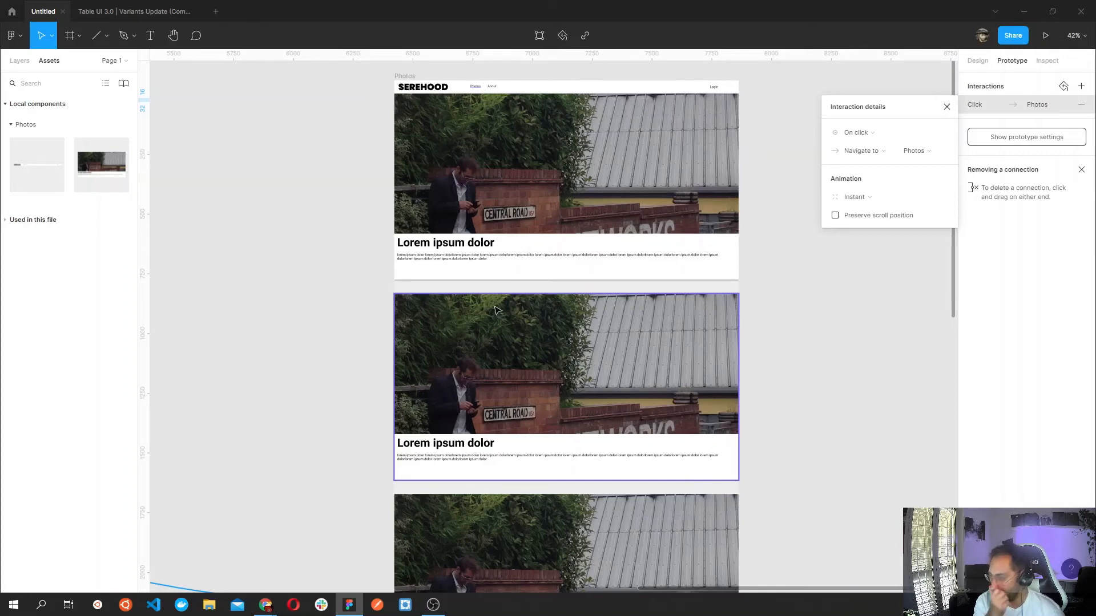
{"action": "scroll", "coordinate": [570, 302], "scroll_direction": "down", "scroll_amount": 1}
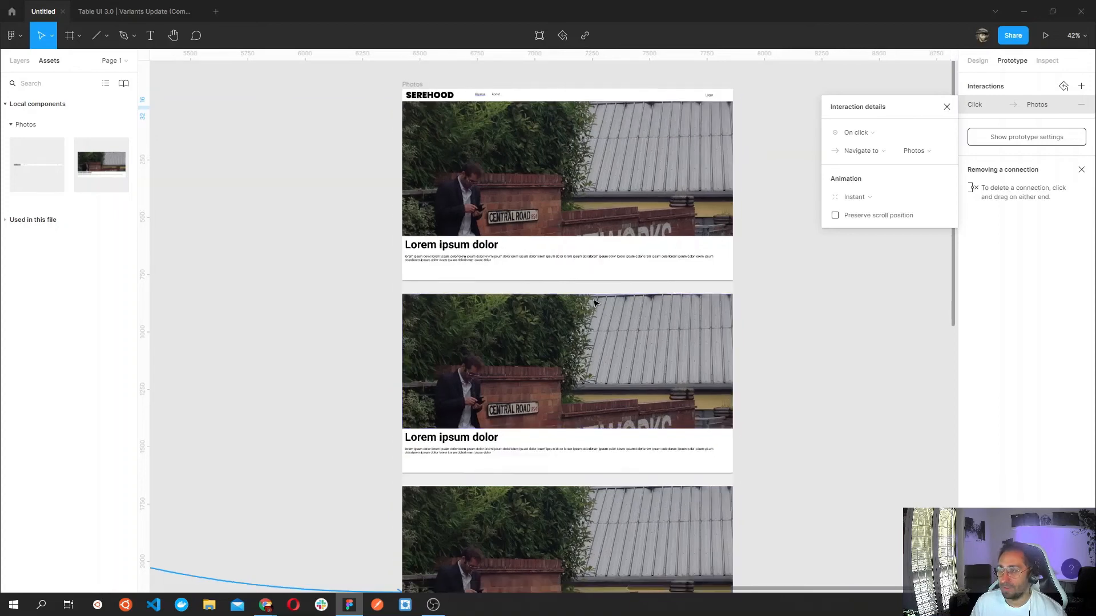
Duplicate the tall public Photos frame beside the original and rename the copy Photo/1.
{"action": "left_click_drag", "start_coordinate": [579, 302], "coordinate": [378, 313]}
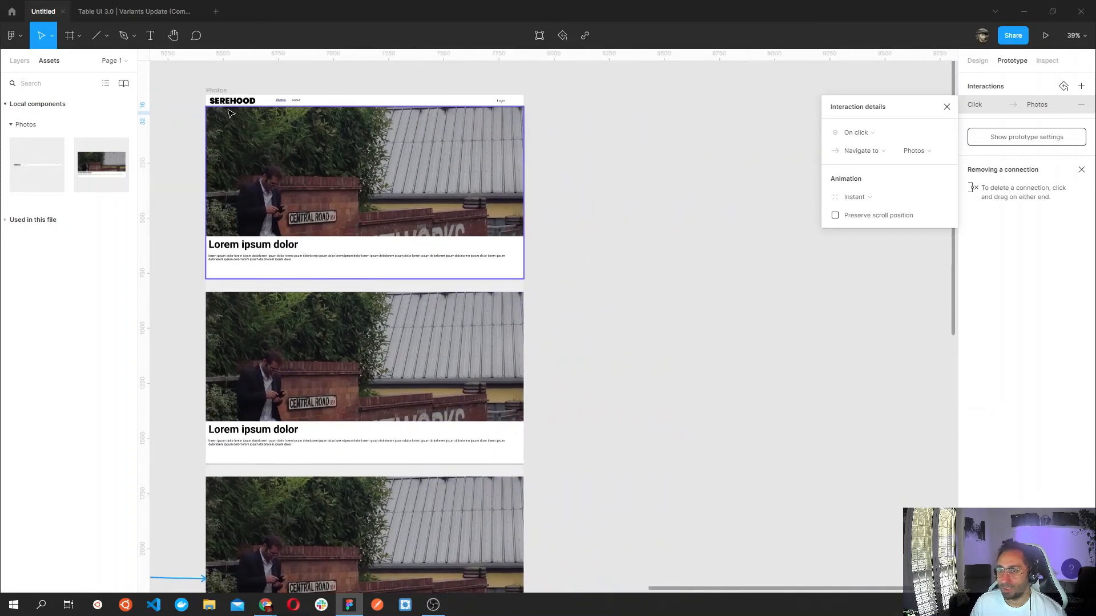
{"action": "left_click", "coordinate": [237, 91]}
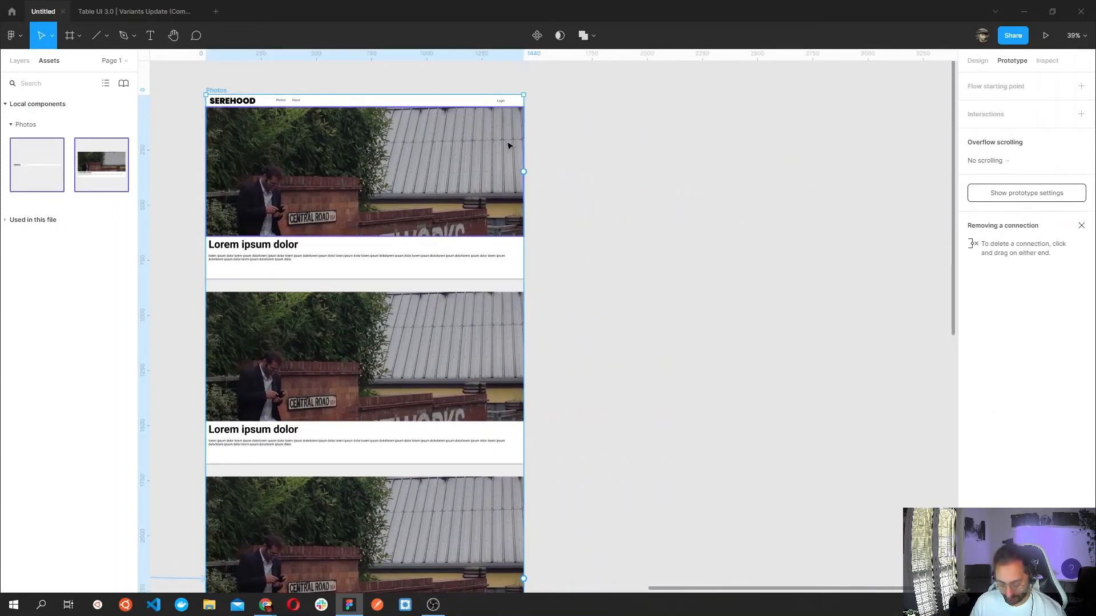
{"action": "key", "text": "ctrl+v"}
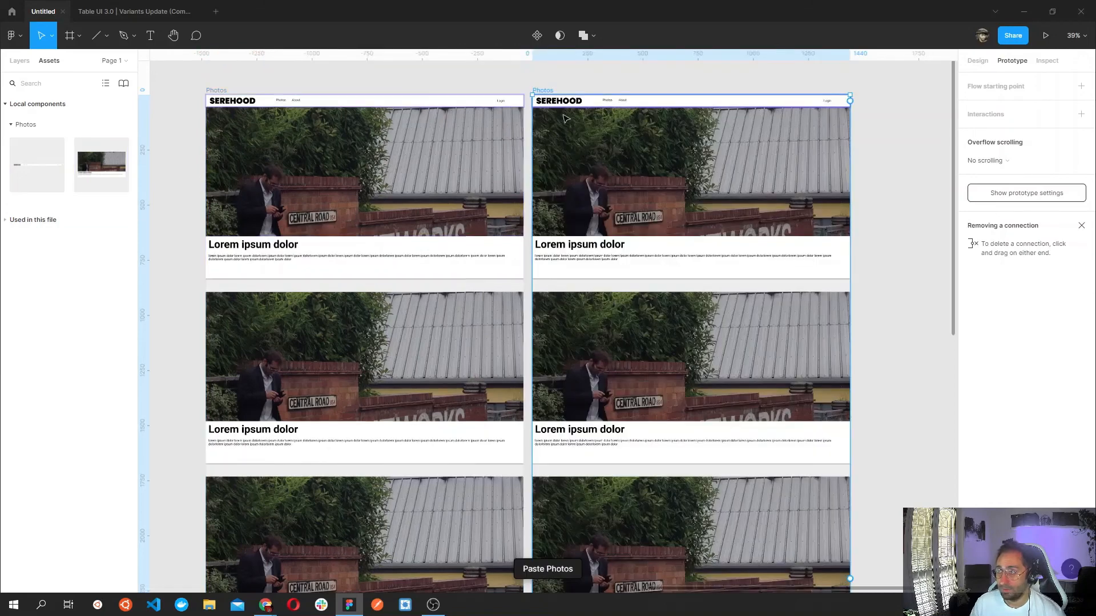
{"action": "double_click", "coordinate": [543, 90]}
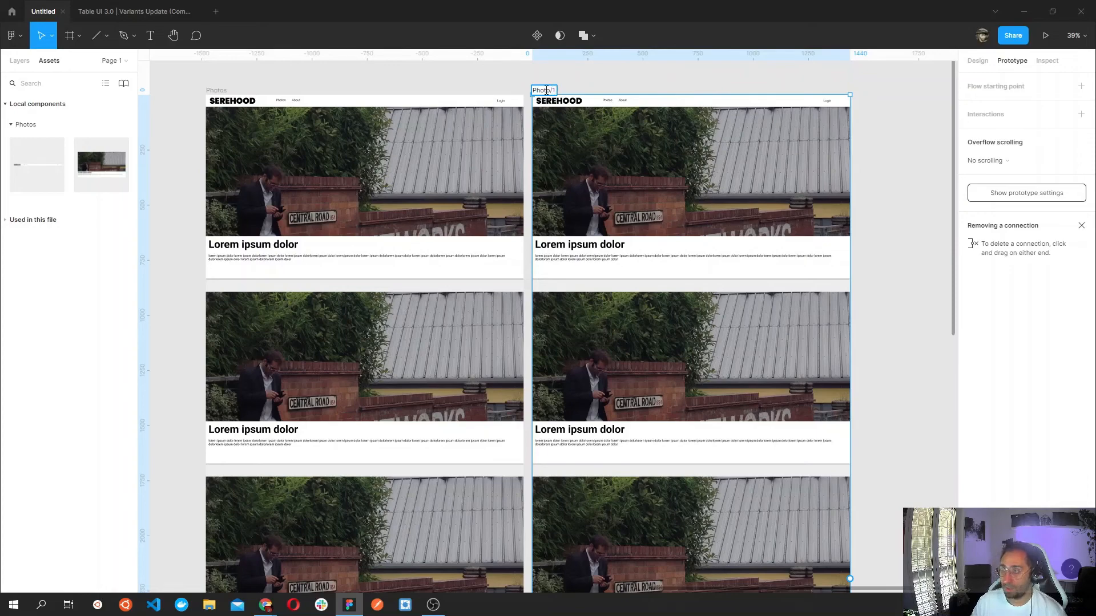
{"action": "left_click", "coordinate": [601, 79]}
Delete the four lower photo cards from the Photo/1 frame, keeping only the first card under the header.
{"action": "left_click", "coordinate": [630, 342]}
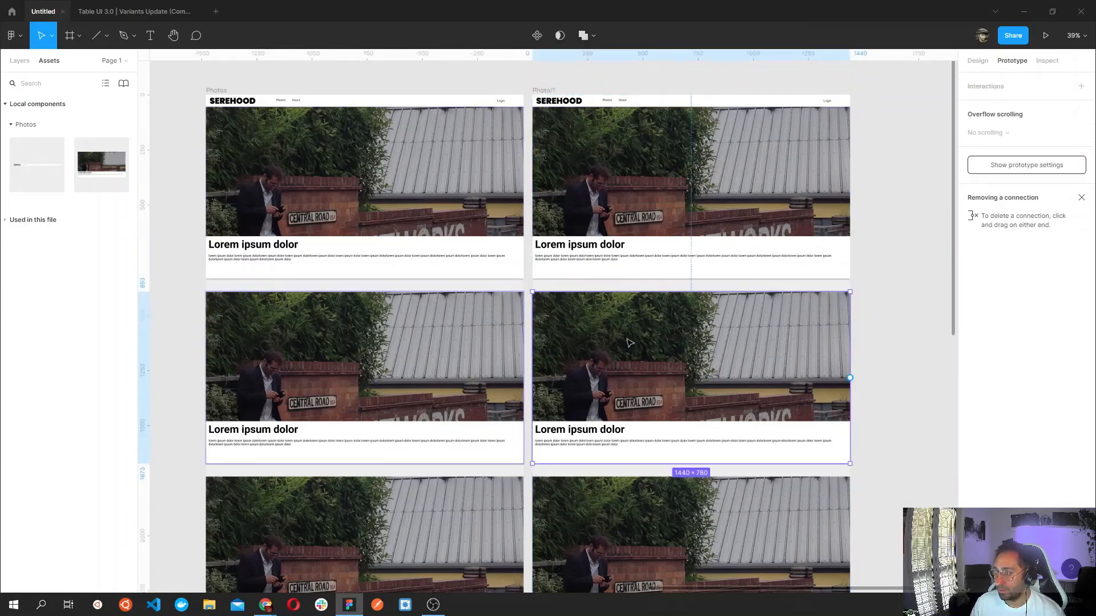
{"action": "key", "text": "Delete"}
{"action": "scroll", "coordinate": [655, 372], "scroll_direction": "down", "scroll_amount": 2}
{"action": "scroll", "coordinate": [656, 372], "scroll_direction": "down", "scroll_amount": 1}
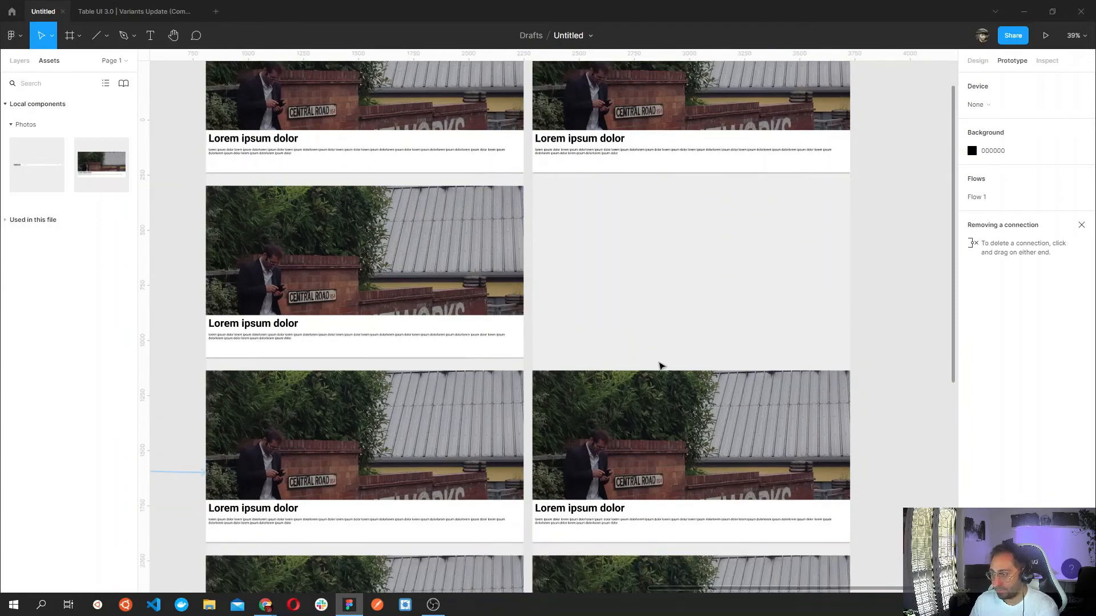
{"action": "left_click", "coordinate": [666, 389]}
{"action": "key", "text": "Delete"}
{"action": "scroll", "coordinate": [670, 394], "scroll_direction": "down", "scroll_amount": 3}
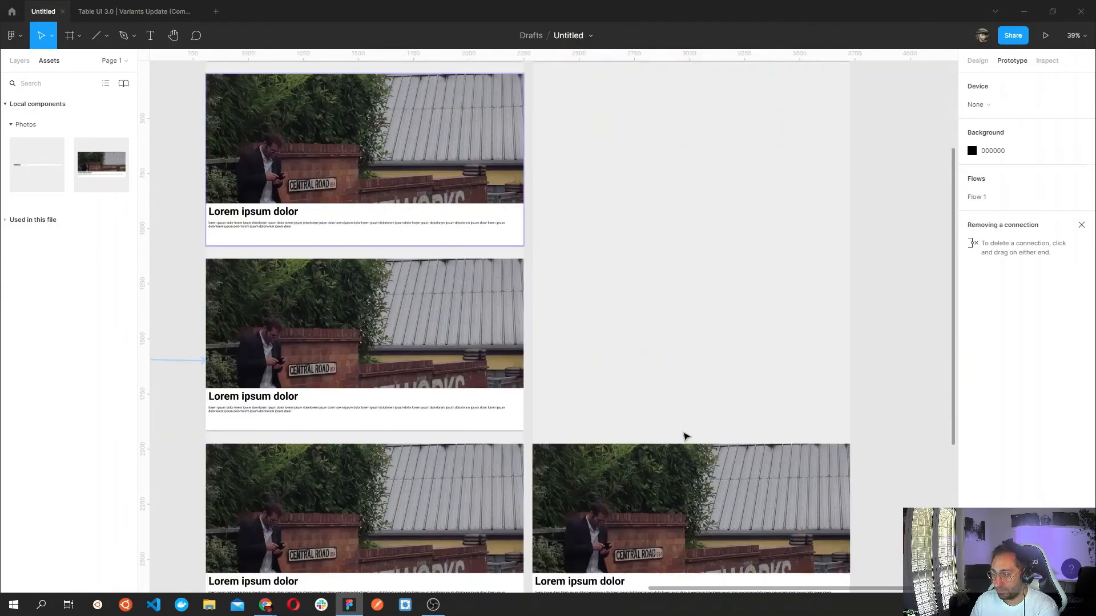
{"action": "left_click", "coordinate": [686, 474]}
{"action": "key", "text": "Delete"}
{"action": "scroll", "coordinate": [677, 460], "scroll_direction": "down", "scroll_amount": 8}
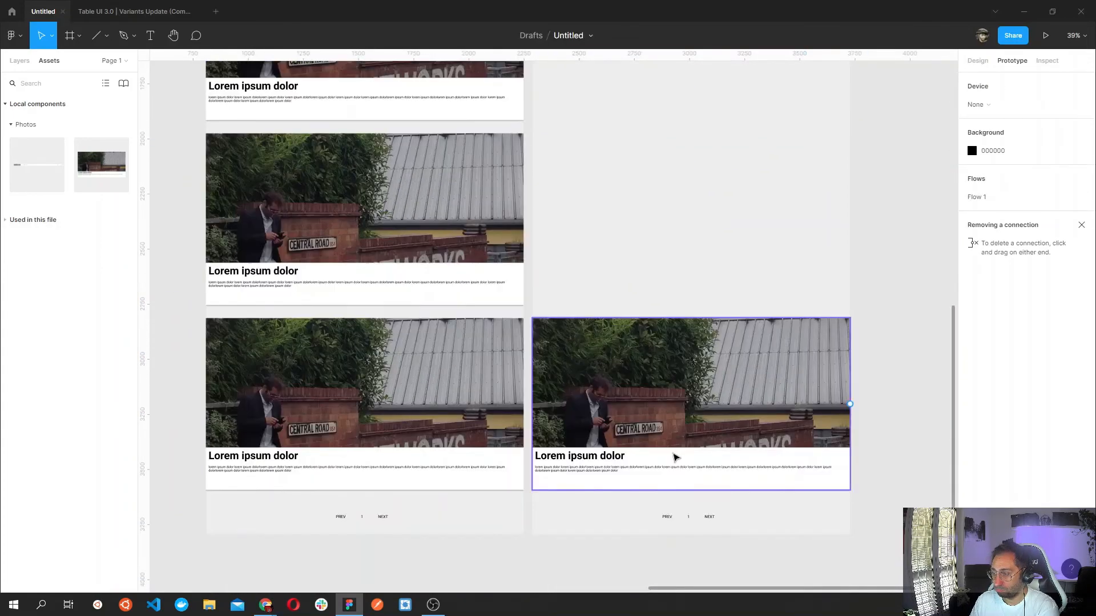
{"action": "left_click", "coordinate": [675, 458]}
{"action": "key", "text": "Delete"}
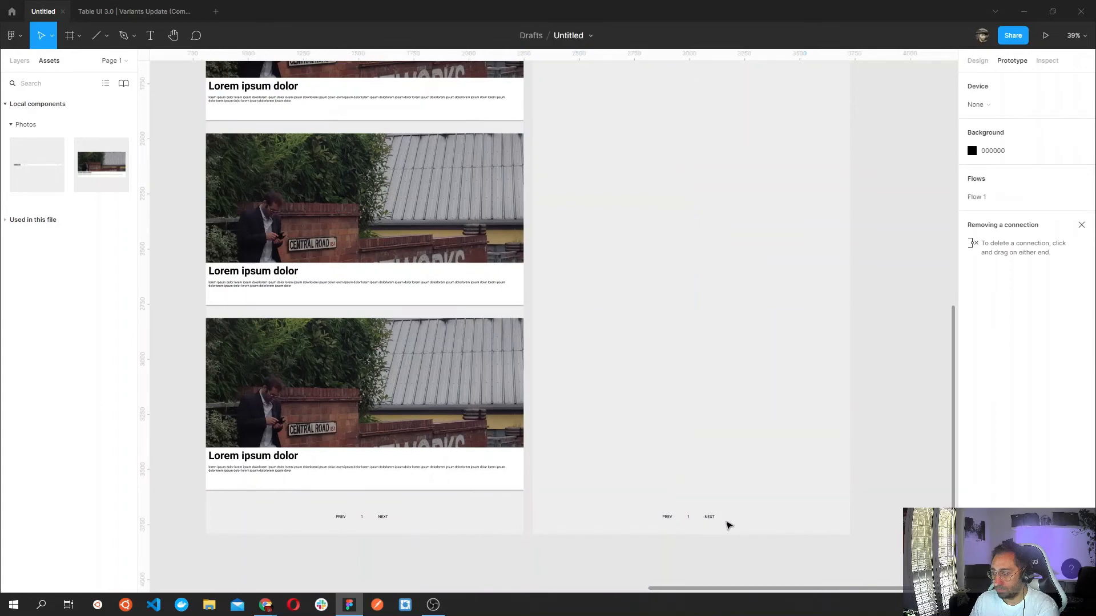
Change the PREV text at the foot of the Photo/1 frame to bACK and link it on click to the Photos frame.
{"action": "left_click", "coordinate": [663, 516]}
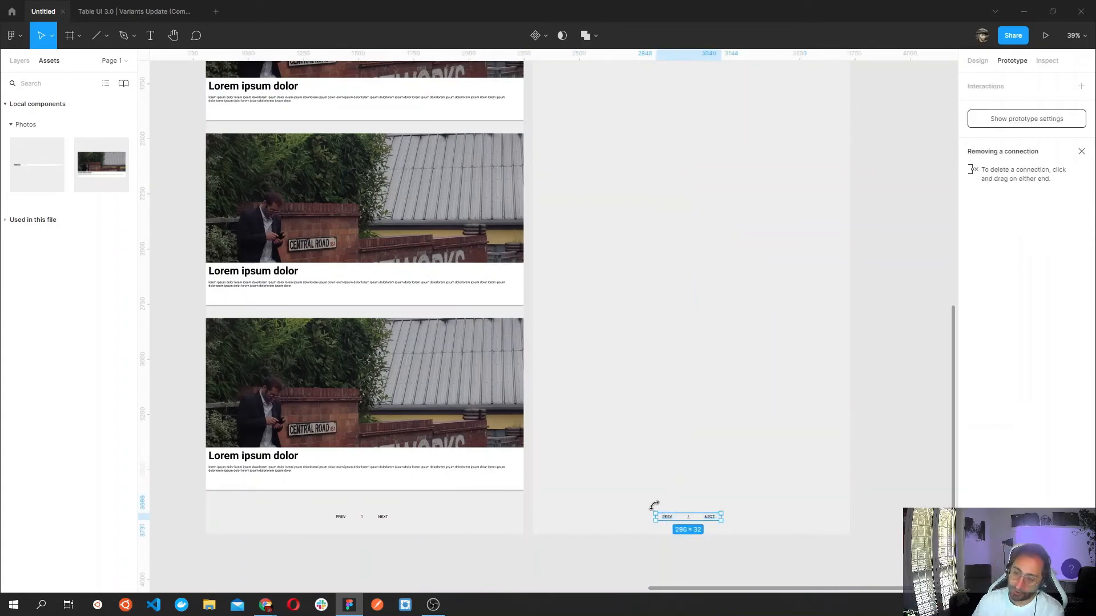
{"action": "double_click", "coordinate": [671, 517]}
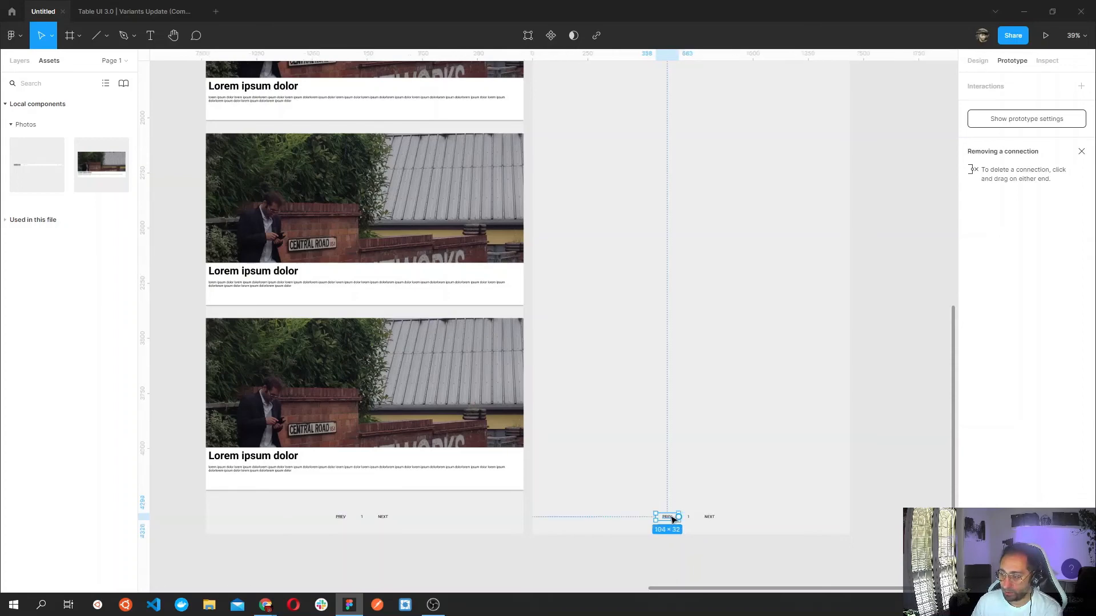
{"action": "type", "text": "bACK"}
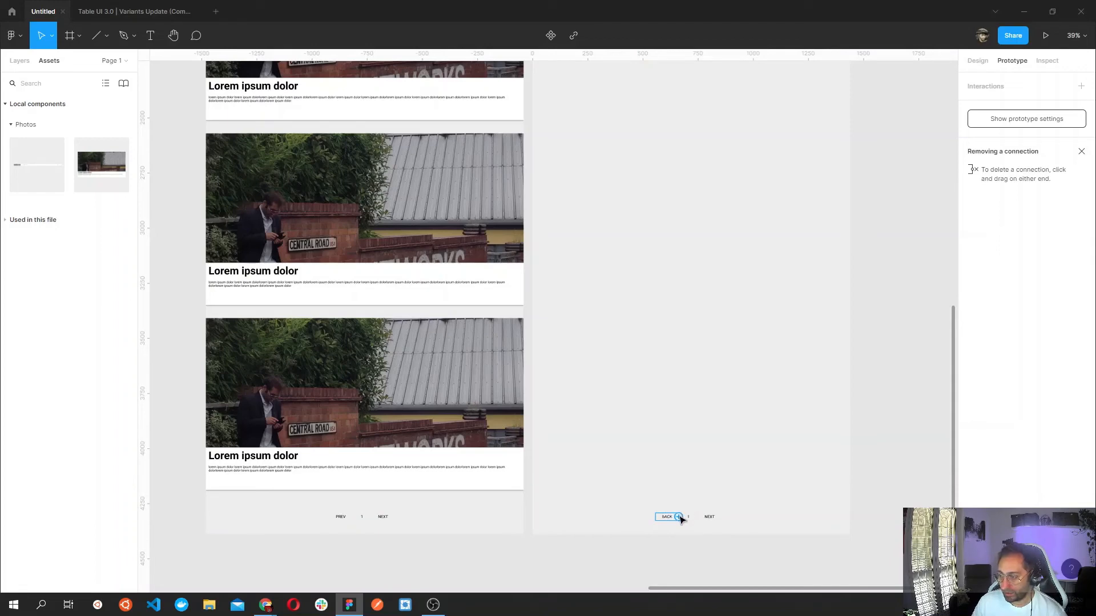
{"action": "left_click_drag", "start_coordinate": [619, 465], "coordinate": [509, 442]}
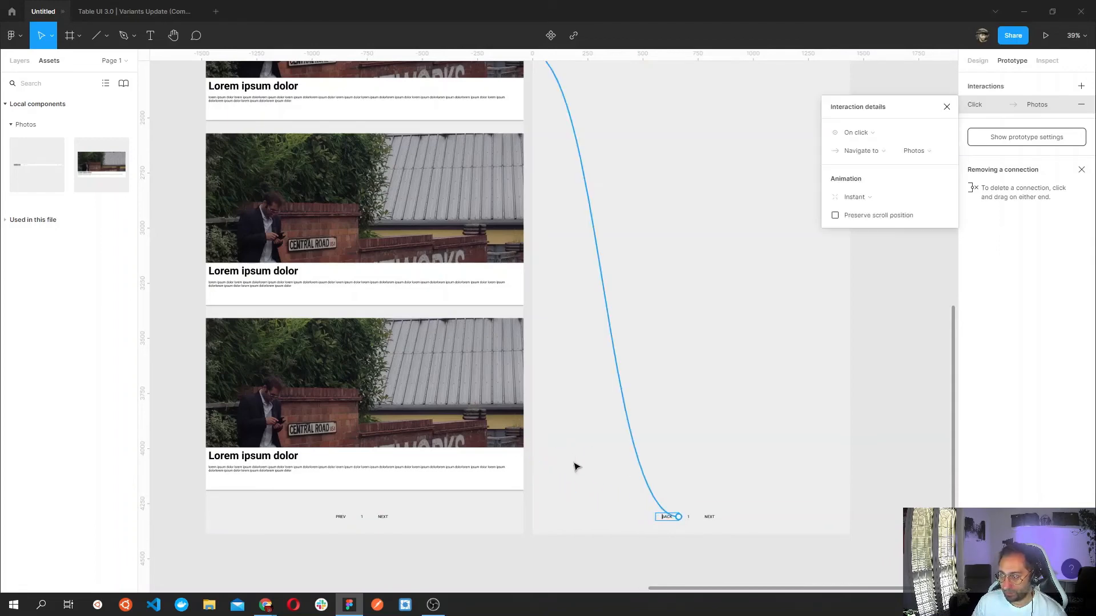
Delete the NEXT text and the page number 1 from the foot of the Photo/1 frame.
{"action": "left_click", "coordinate": [744, 477]}
{"action": "left_click", "coordinate": [715, 519]}
{"action": "key", "text": "Delete"}
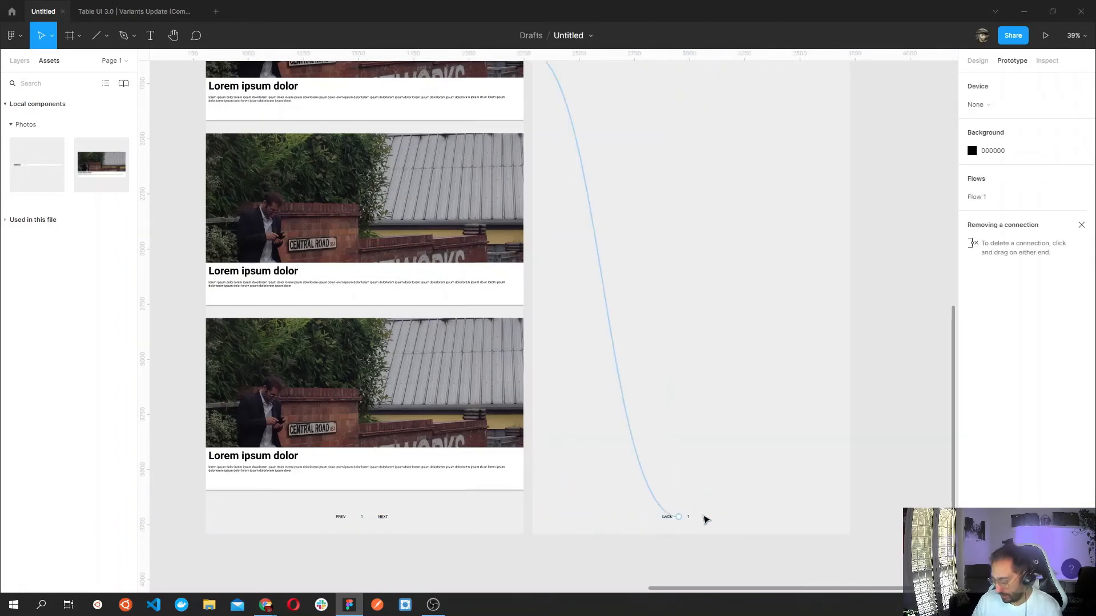
{"action": "left_click", "coordinate": [692, 521]}
{"action": "key", "text": "Delete"}
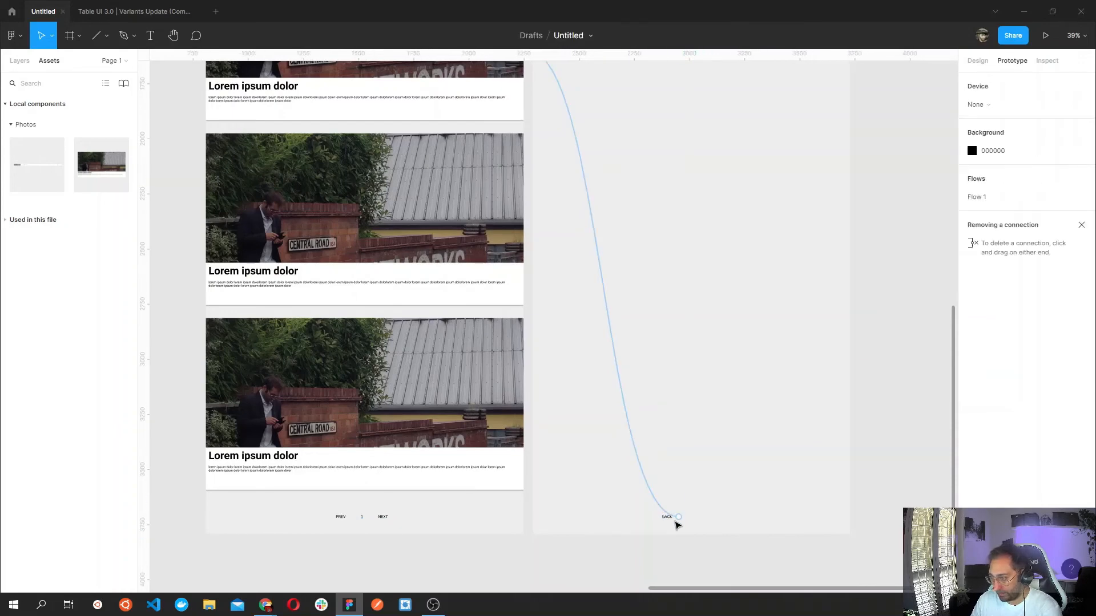
Correct the first letter of the back link text in the Photo/1 frame so it reads BACK.
{"action": "scroll", "coordinate": [671, 524], "scroll_direction": "up", "scroll_amount": 10}
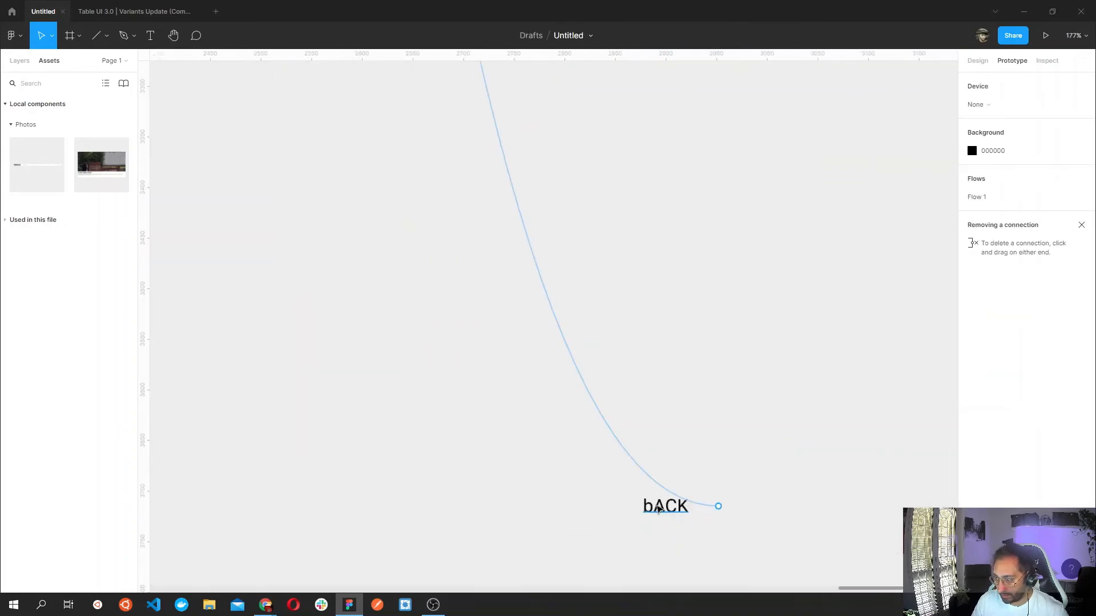
{"action": "double_click", "coordinate": [658, 508]}
{"action": "key", "text": "Left"}
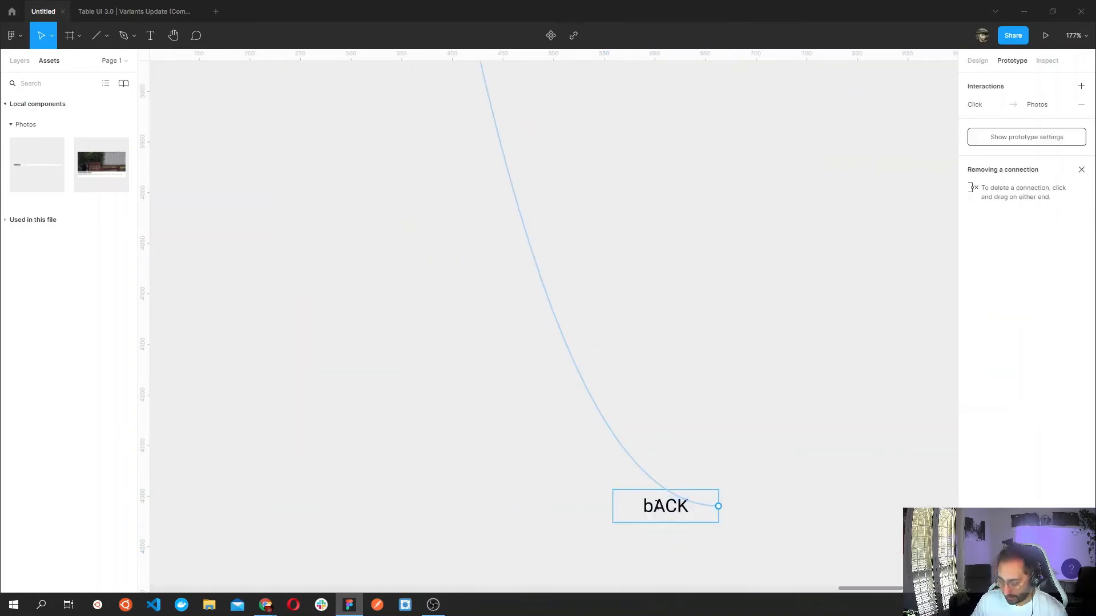
{"action": "key", "text": "Delete"}
{"action": "type", "text": "bri"}
{"action": "key", "text": "BackSpace"}
{"action": "key", "text": "BackSpace"}
{"action": "key", "text": "BackSpace"}
{"action": "type", "text": "b"}
{"action": "key", "text": "BackSpace"}
{"action": "type", "text": "B"}
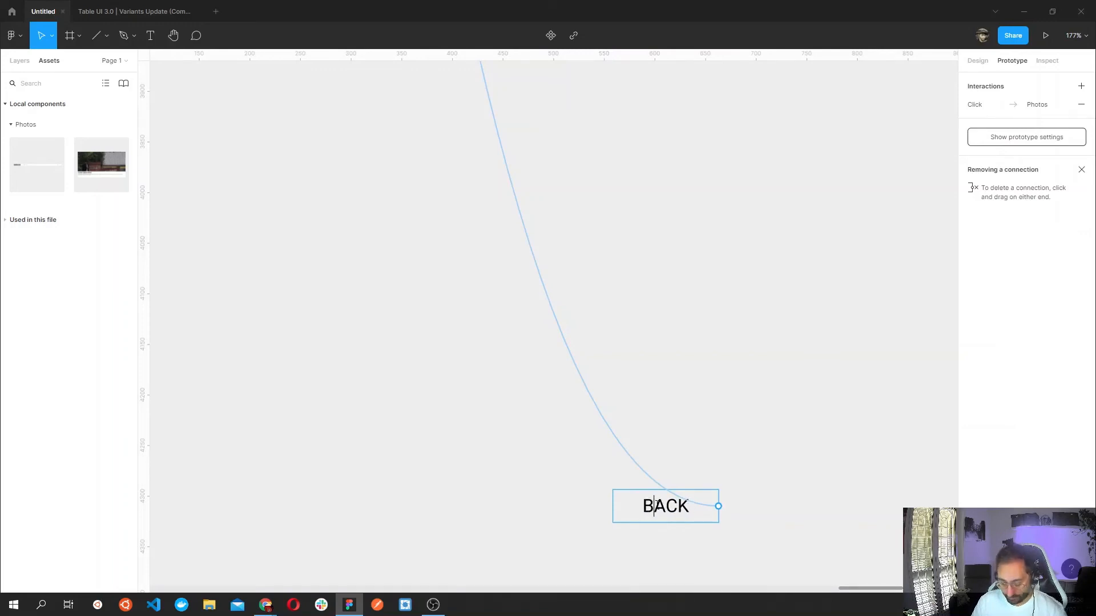
{"action": "key", "text": "Escape"}
Detach the Photo_card instance in the Photo/1 frame from its main component.
{"action": "scroll", "coordinate": [565, 437], "scroll_direction": "down", "scroll_amount": 5}
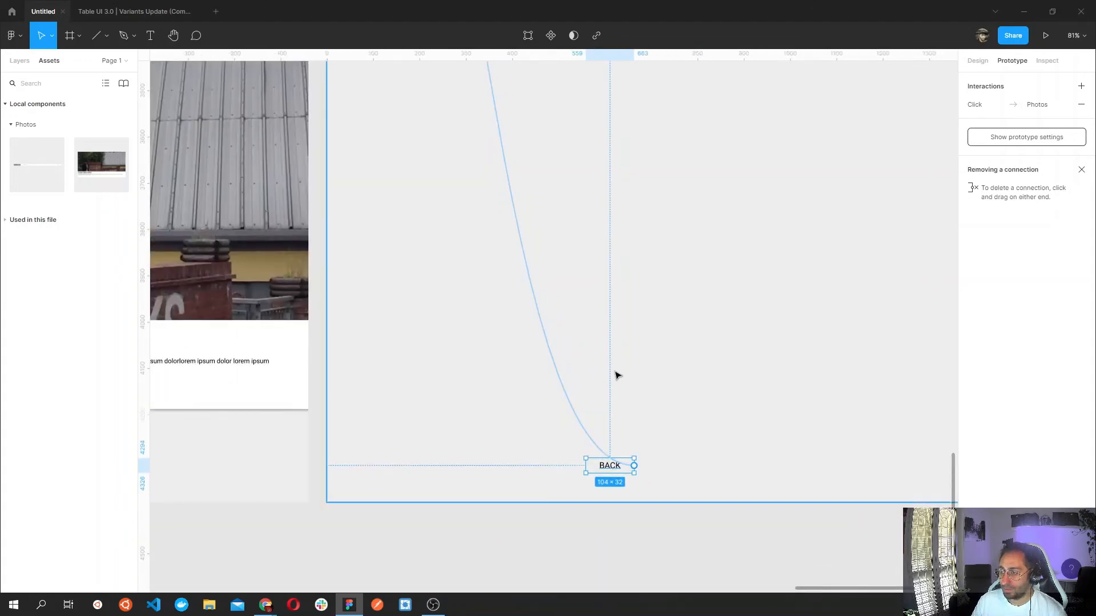
{"action": "scroll", "coordinate": [616, 374], "scroll_direction": "down", "scroll_amount": 7}
{"action": "left_click_drag", "start_coordinate": [702, 357], "coordinate": [670, 472]}
{"action": "scroll", "coordinate": [641, 342], "scroll_direction": "up", "scroll_amount": 2}
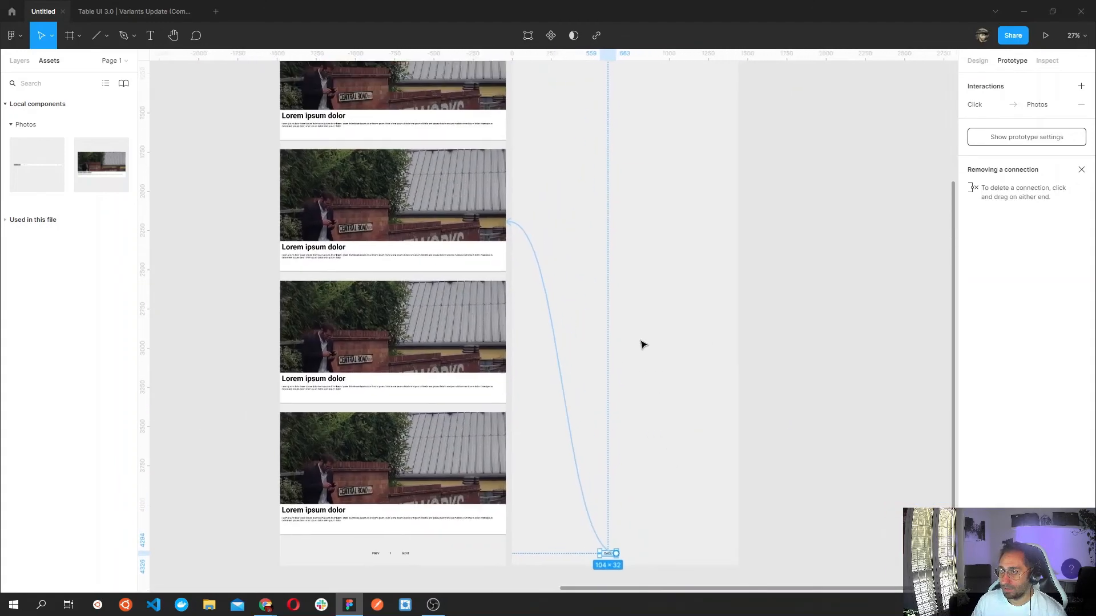
{"action": "scroll", "coordinate": [644, 283], "scroll_direction": "down", "scroll_amount": 2}
{"action": "scroll", "coordinate": [636, 436], "scroll_direction": "up", "scroll_amount": 5}
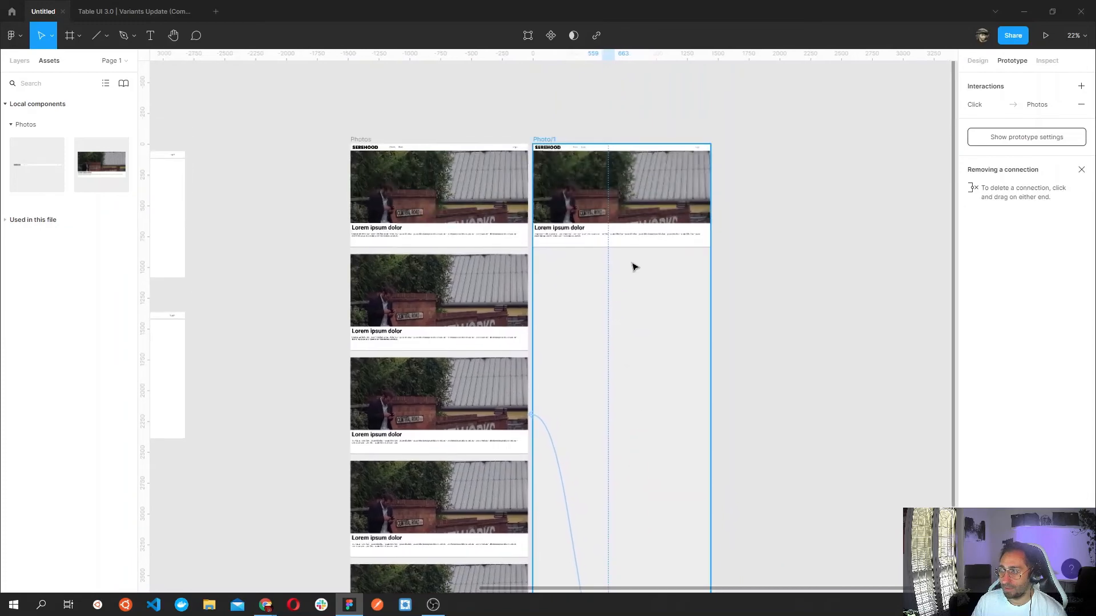
{"action": "scroll", "coordinate": [634, 257], "scroll_direction": "up", "scroll_amount": 5}
{"action": "left_click_drag", "start_coordinate": [633, 259], "coordinate": [633, 402]}
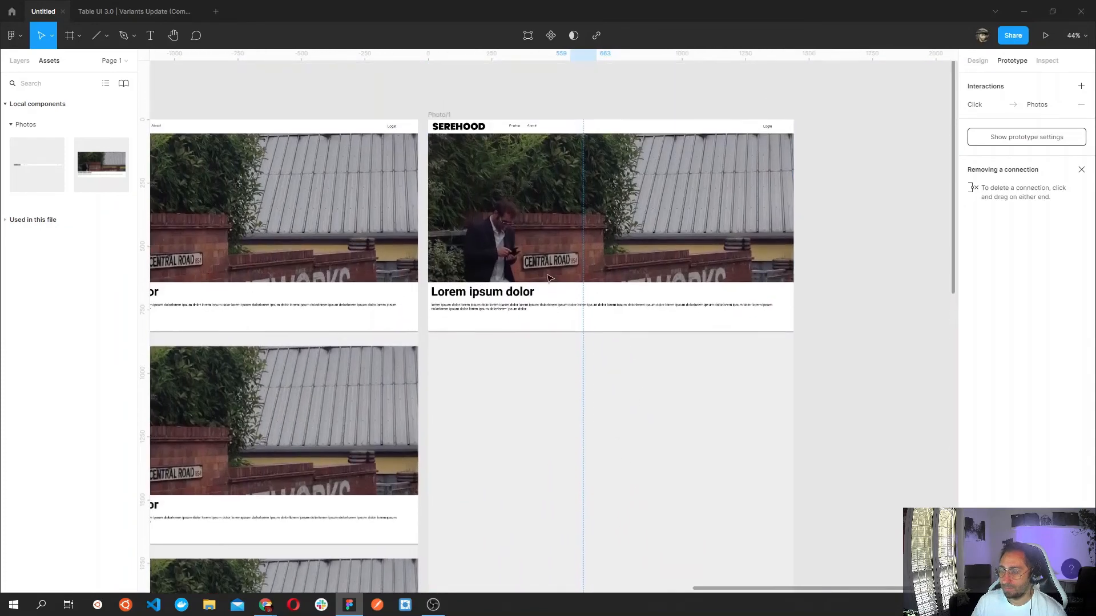
{"action": "left_click", "coordinate": [554, 326]}
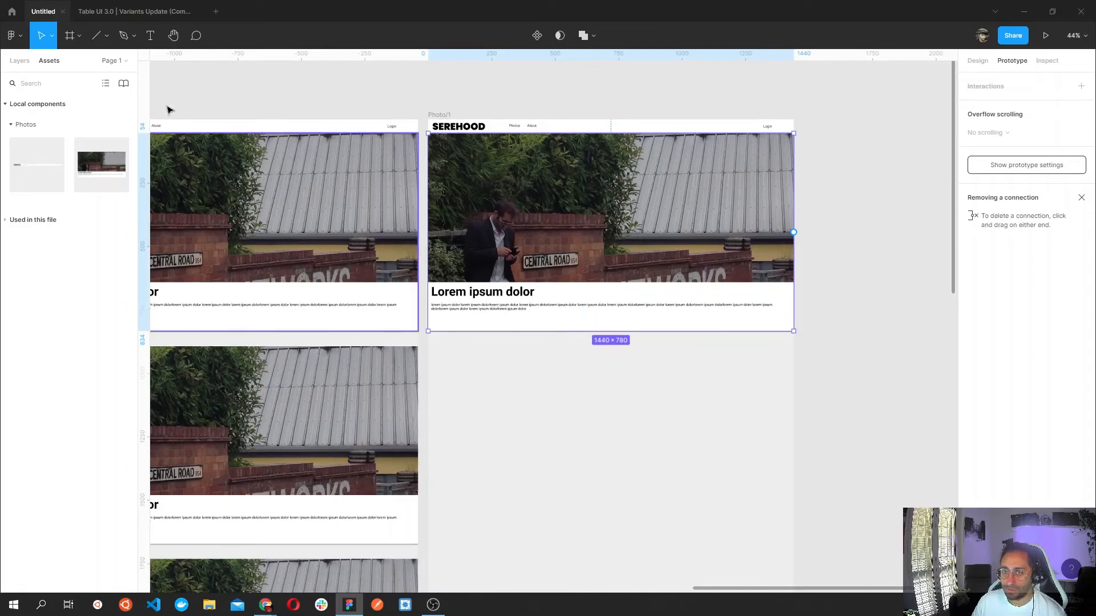
{"action": "left_click", "coordinate": [26, 64]}
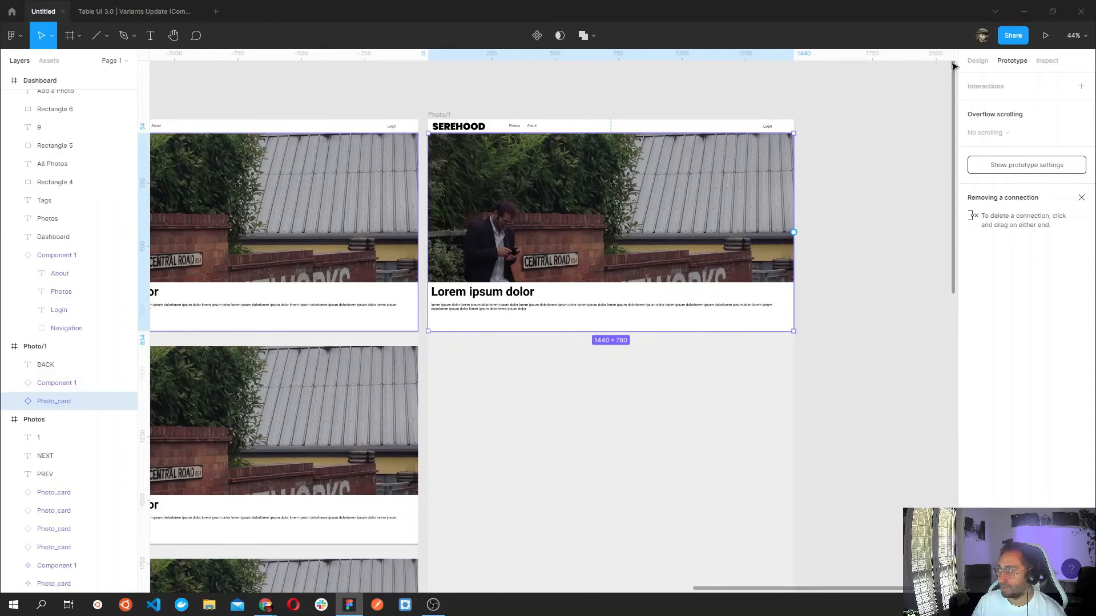
{"action": "left_click", "coordinate": [976, 61]}
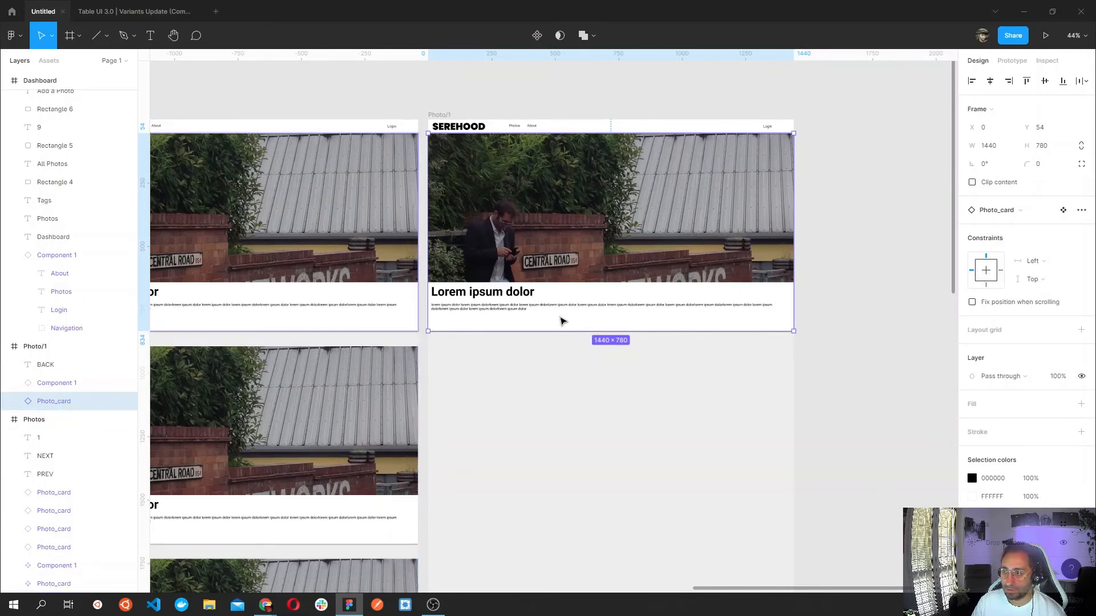
{"action": "right_click", "coordinate": [562, 320]}
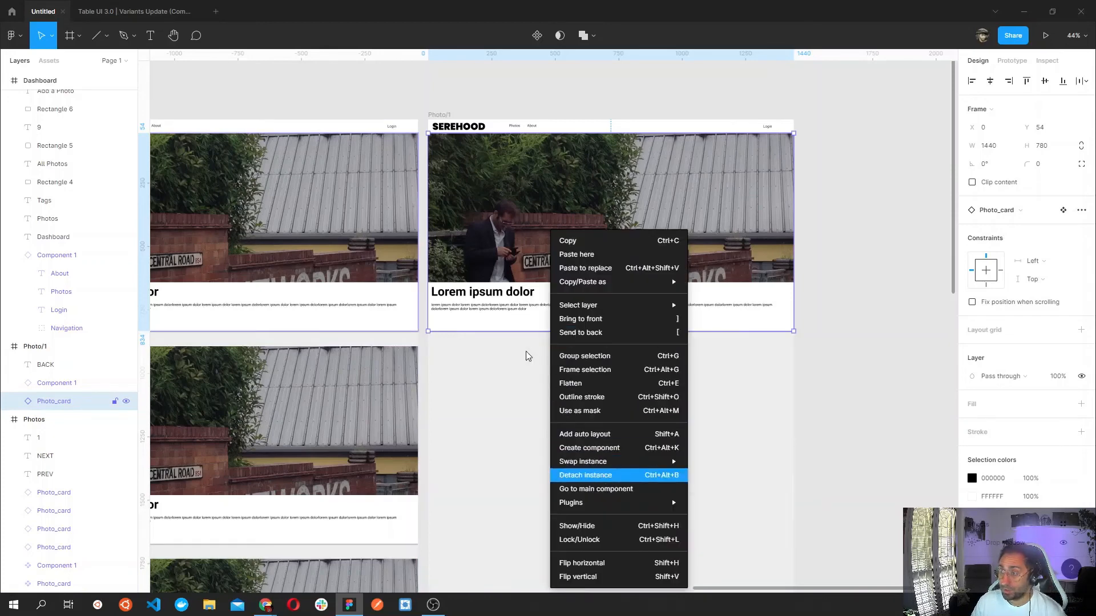
{"action": "key", "text": "ctrl+alt+b"}
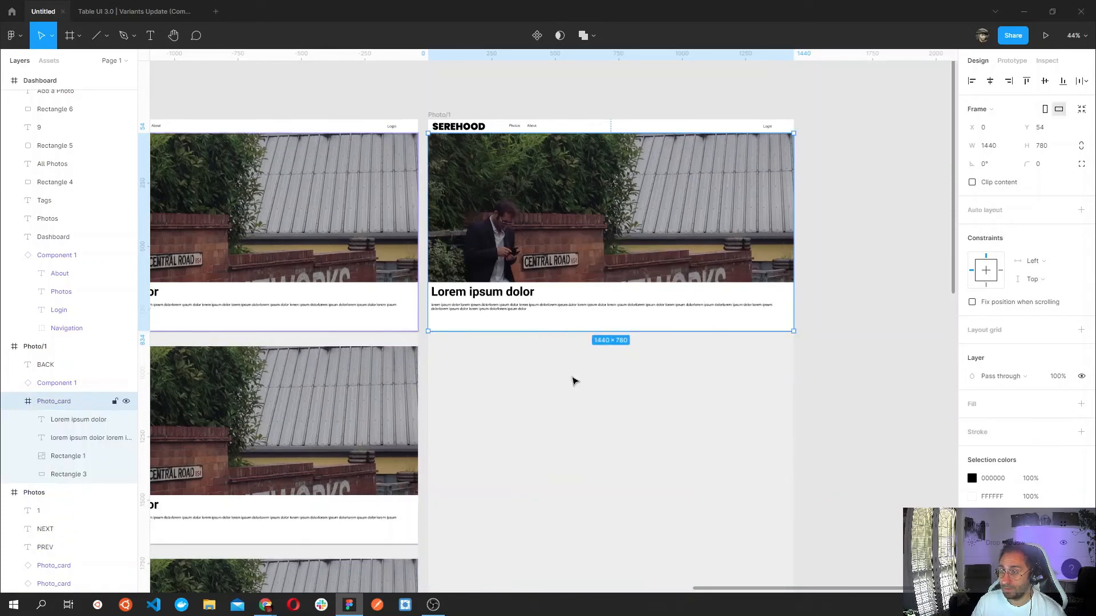
Try deleting the detached Photo_card from the Photo/1 frame, and undo the deletion.
{"action": "left_click", "coordinate": [563, 360]}
{"action": "left_click", "coordinate": [557, 328]}
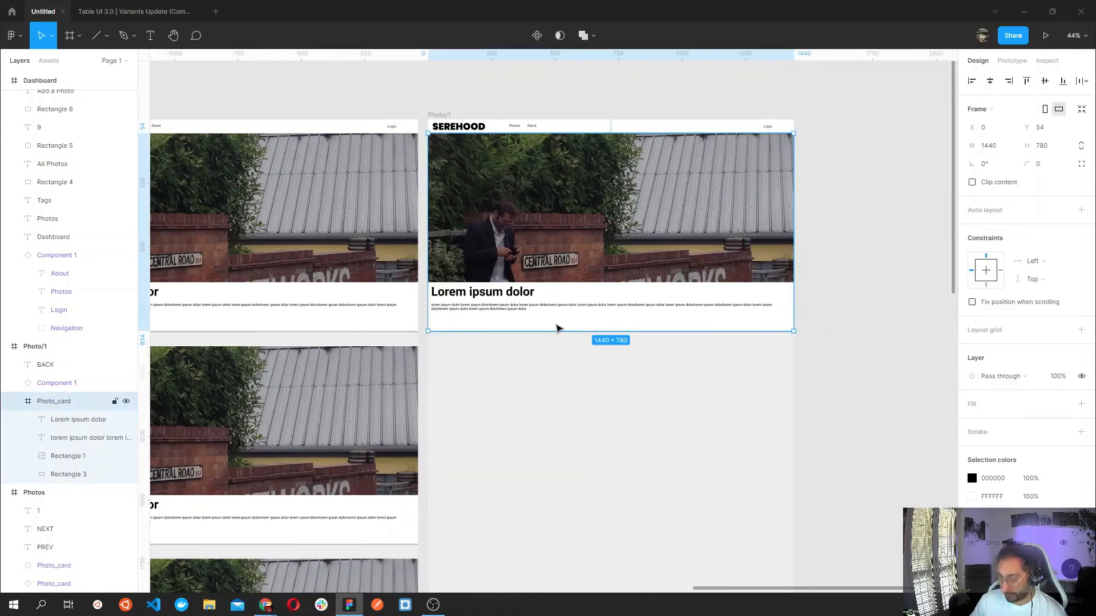
{"action": "key", "text": "Delete"}
{"action": "left_click", "coordinate": [558, 329]}
{"action": "key", "text": "ctrl+z"}
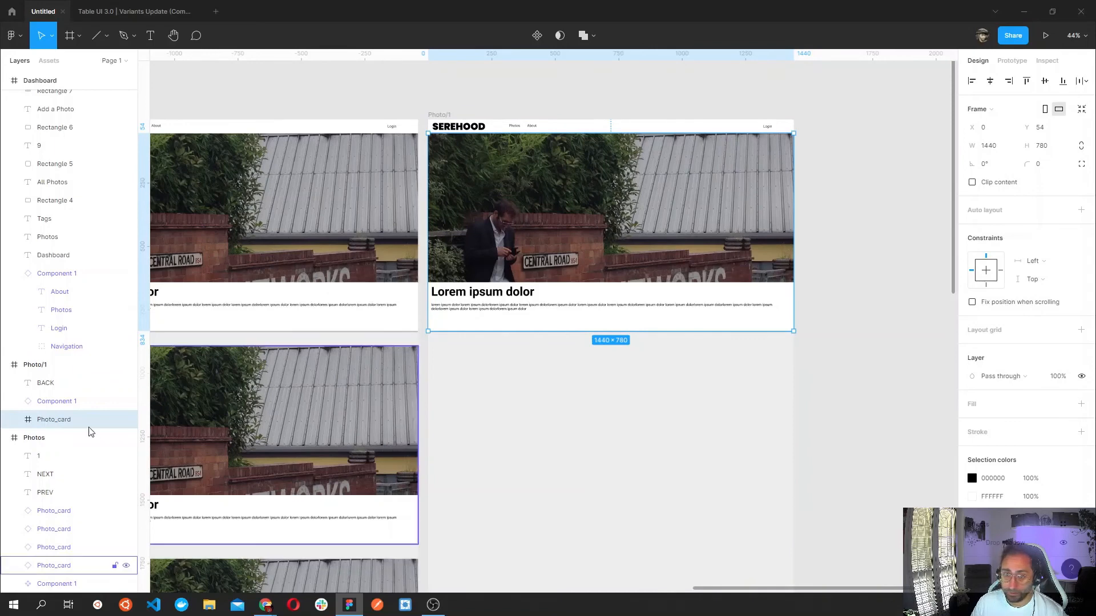
Hide Rectangle 3, the white background inside the Photo_card of the Photo/1 frame.
{"action": "left_click", "coordinate": [14, 421]}
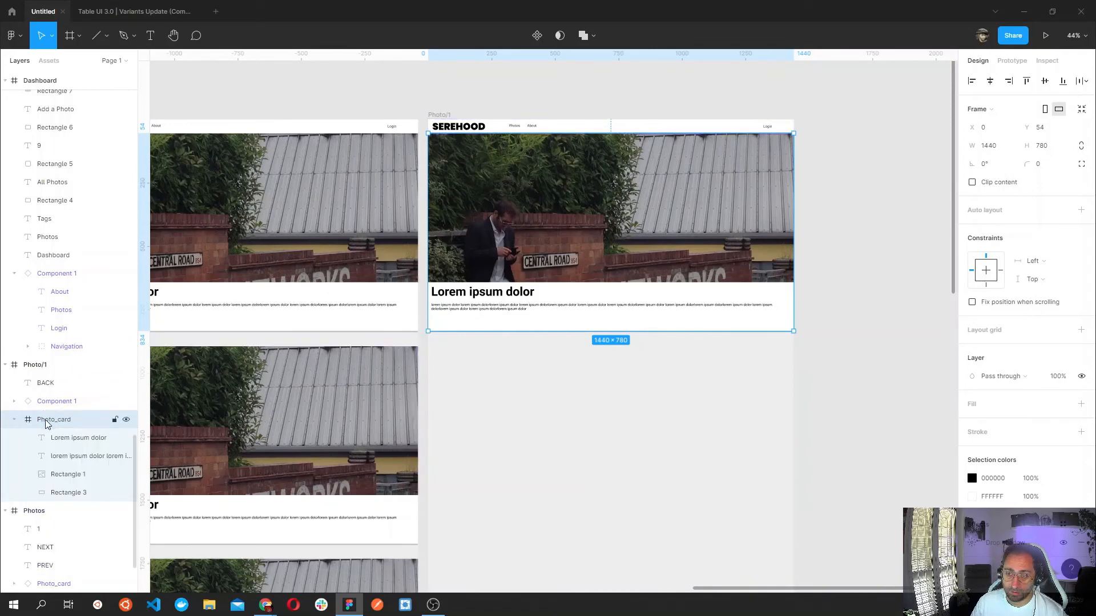
{"action": "left_click", "coordinate": [58, 475]}
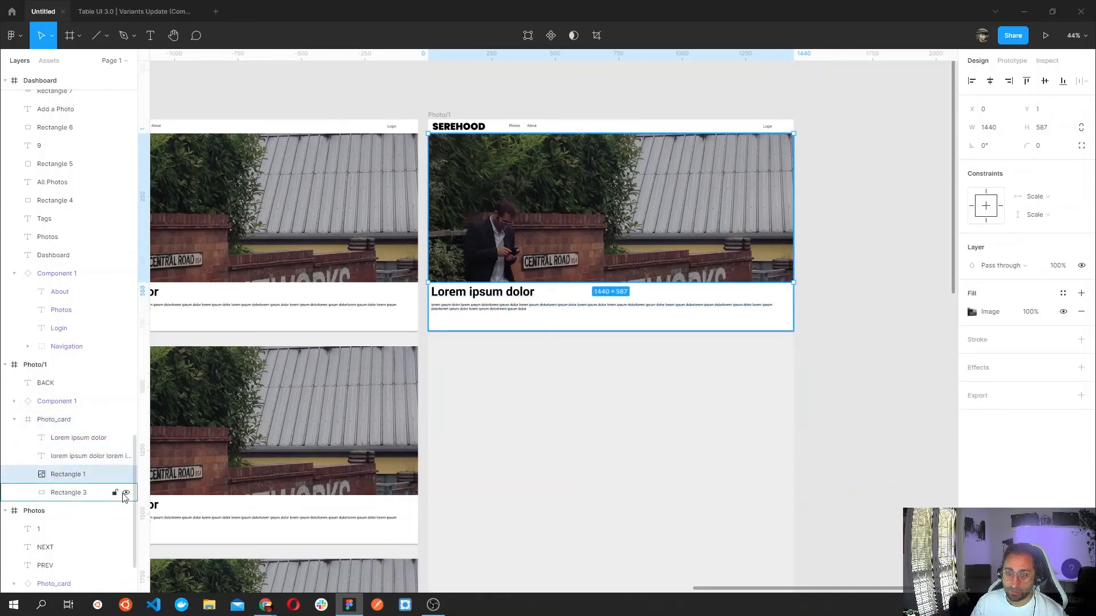
{"action": "left_click", "coordinate": [126, 493]}
{"action": "left_click", "coordinate": [524, 431]}
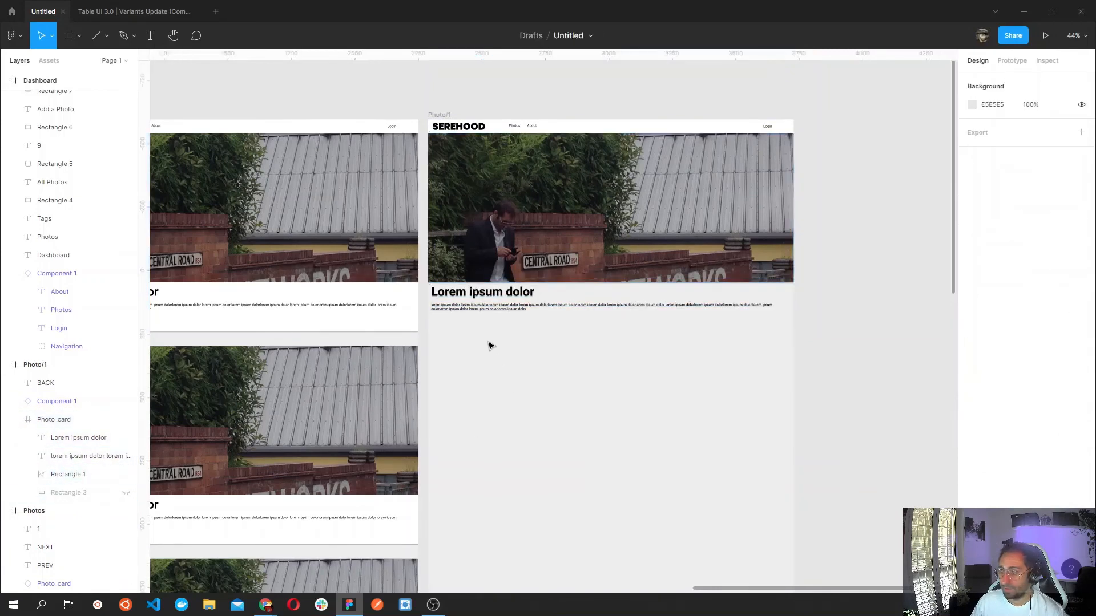
Remove the shadow effect from the Photo_card in the Photo/1 frame.
{"action": "scroll", "coordinate": [491, 345], "scroll_direction": "up", "scroll_amount": 1}
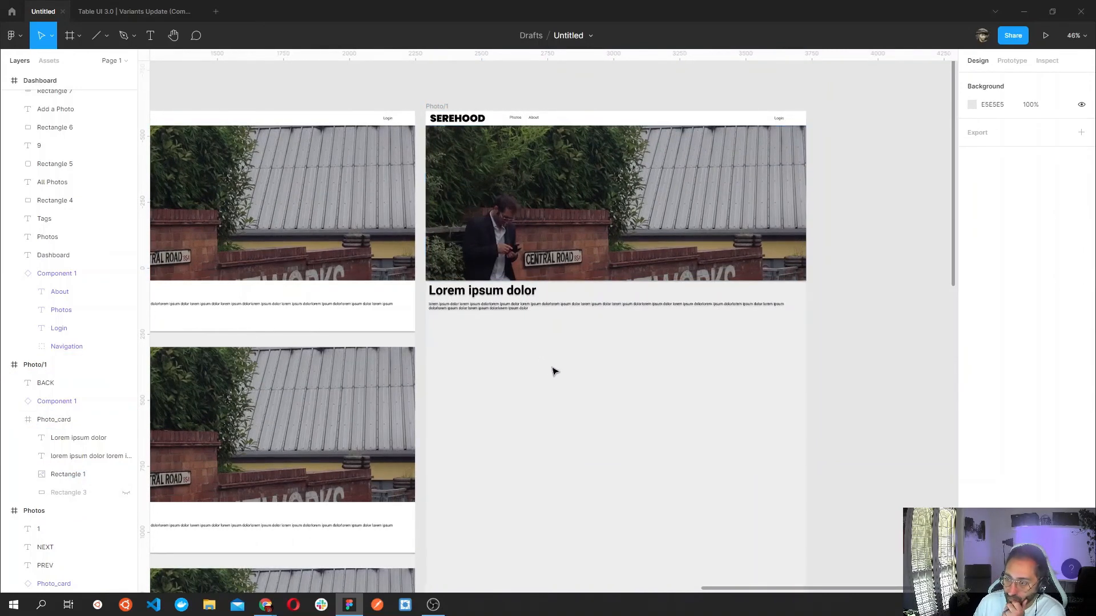
{"action": "left_click", "coordinate": [489, 311]}
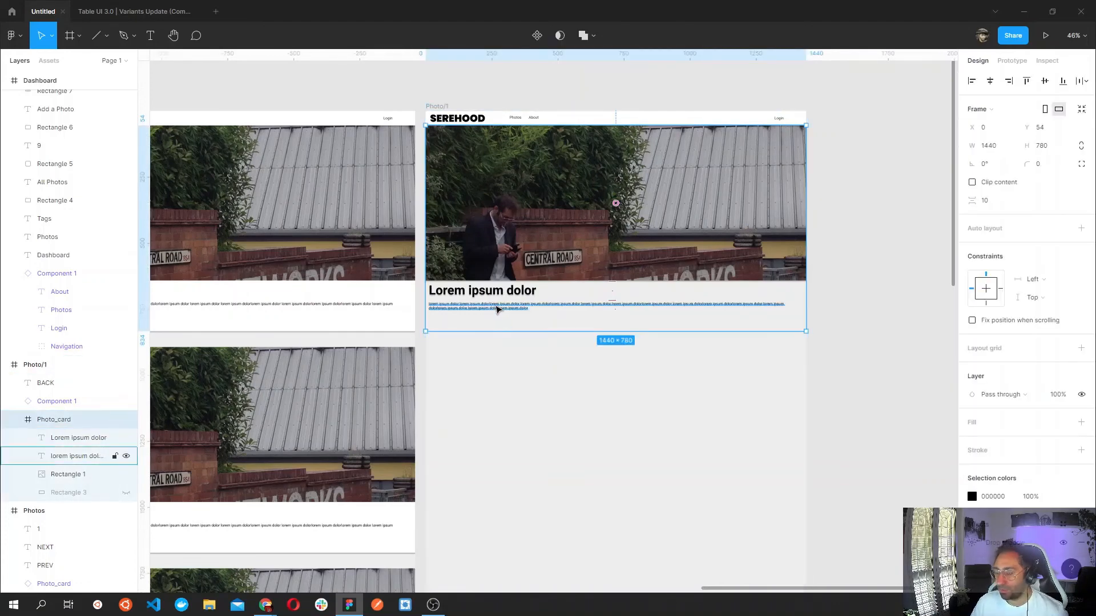
{"action": "scroll", "coordinate": [503, 327], "scroll_direction": "up", "scroll_amount": 5}
{"action": "scroll", "coordinate": [502, 341], "scroll_direction": "up", "scroll_amount": 2}
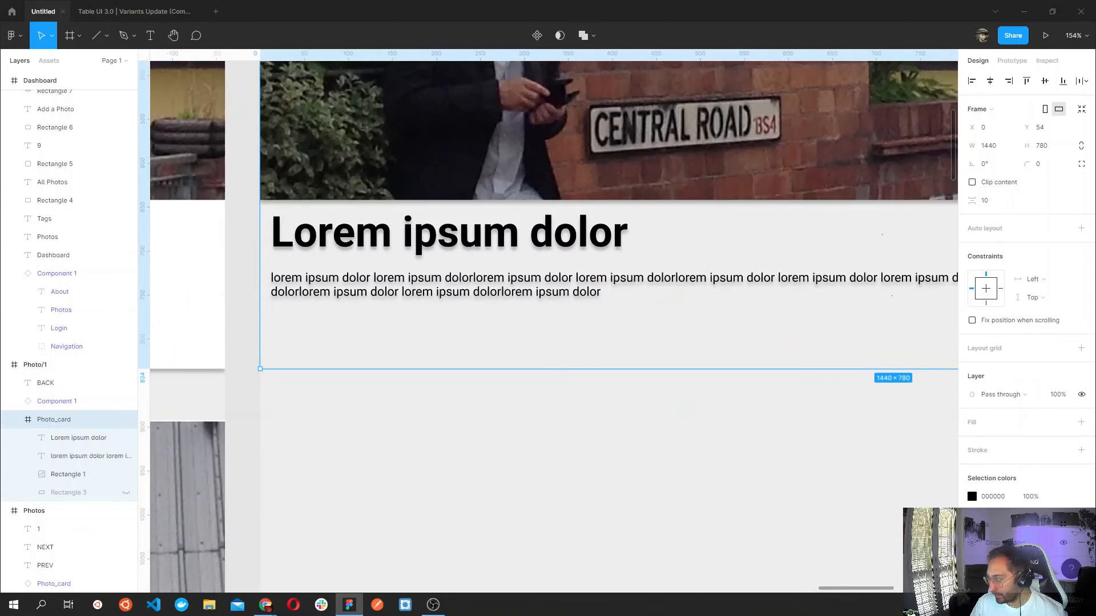
{"action": "scroll", "coordinate": [1069, 529], "scroll_direction": "down", "scroll_amount": 1}
{"action": "left_click", "coordinate": [1081, 523]}
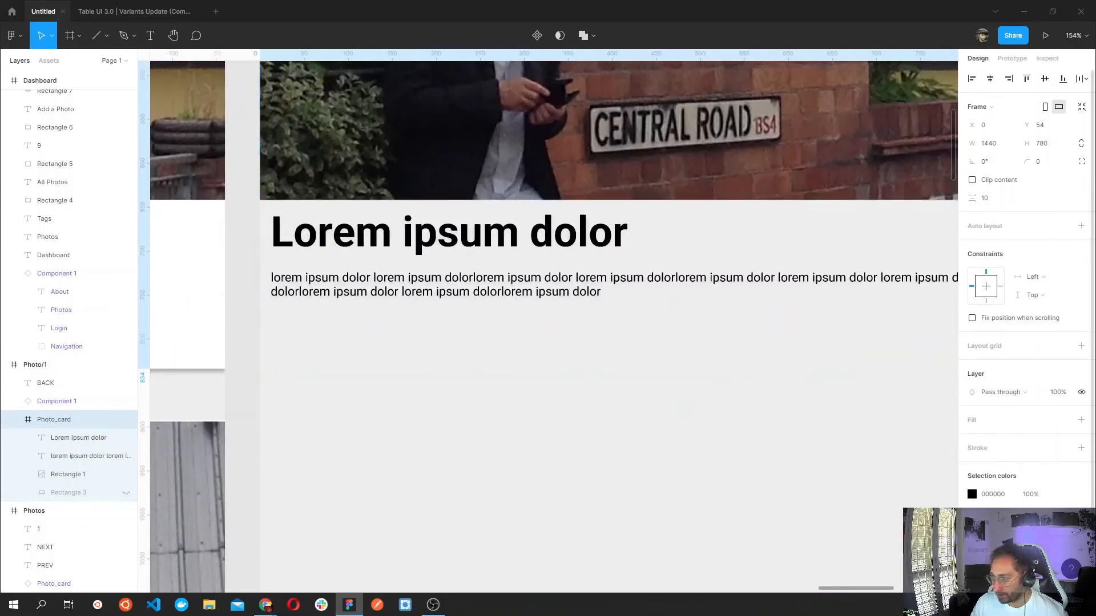
{"action": "left_click", "coordinate": [631, 461]}
Extend the Photo_card in the Photo/1 frame downward to 1440 × 1782 so it shows the whole photo.
{"action": "scroll", "coordinate": [628, 469], "scroll_direction": "down", "scroll_amount": 3}
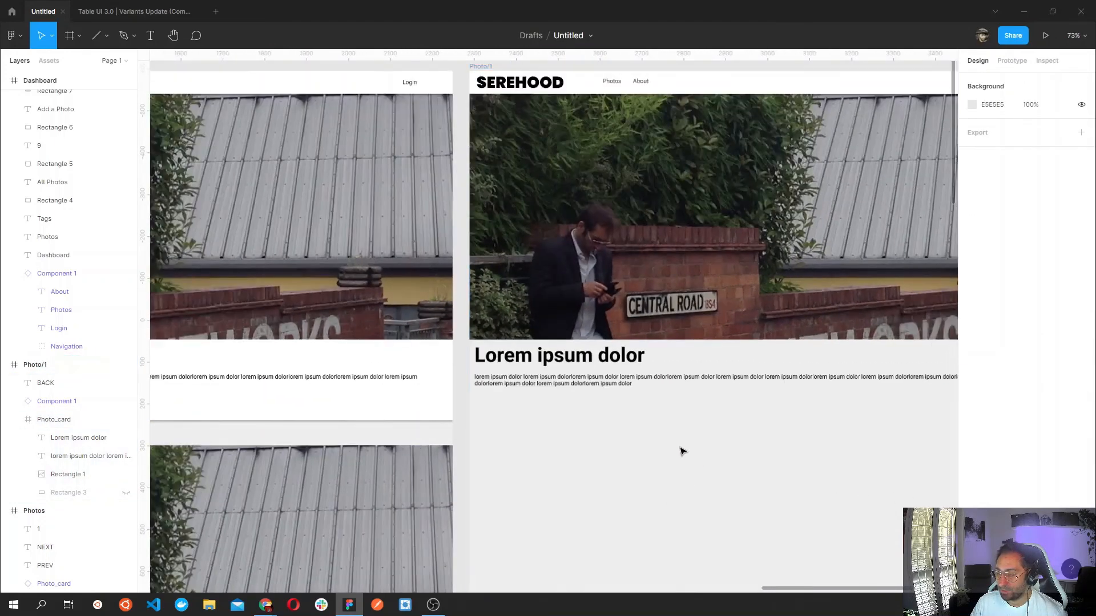
{"action": "scroll", "coordinate": [679, 448], "scroll_direction": "down", "scroll_amount": 3}
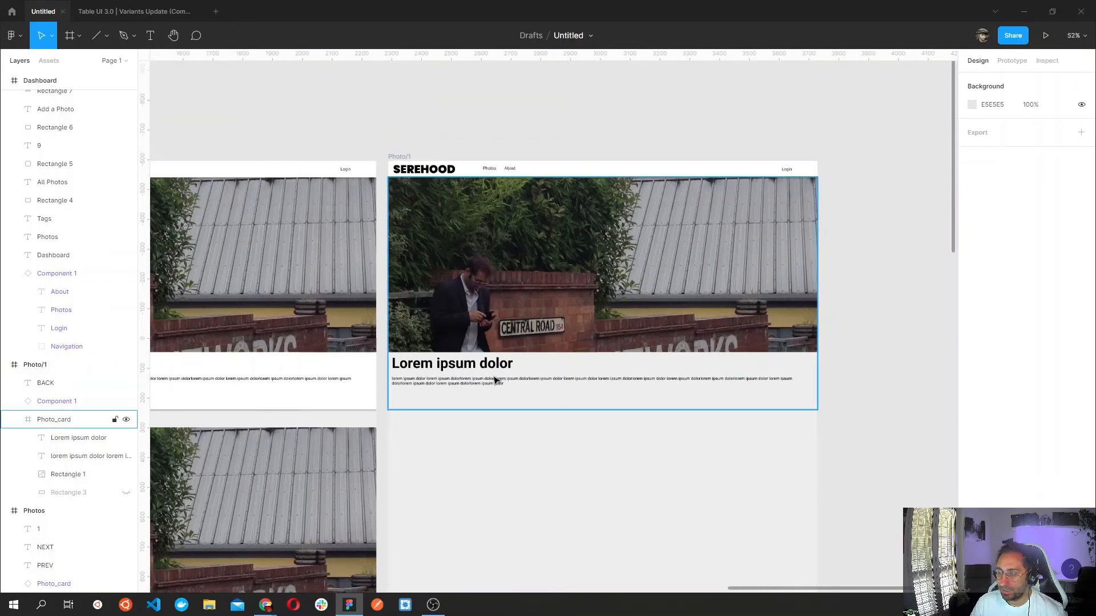
{"action": "left_click", "coordinate": [495, 376]}
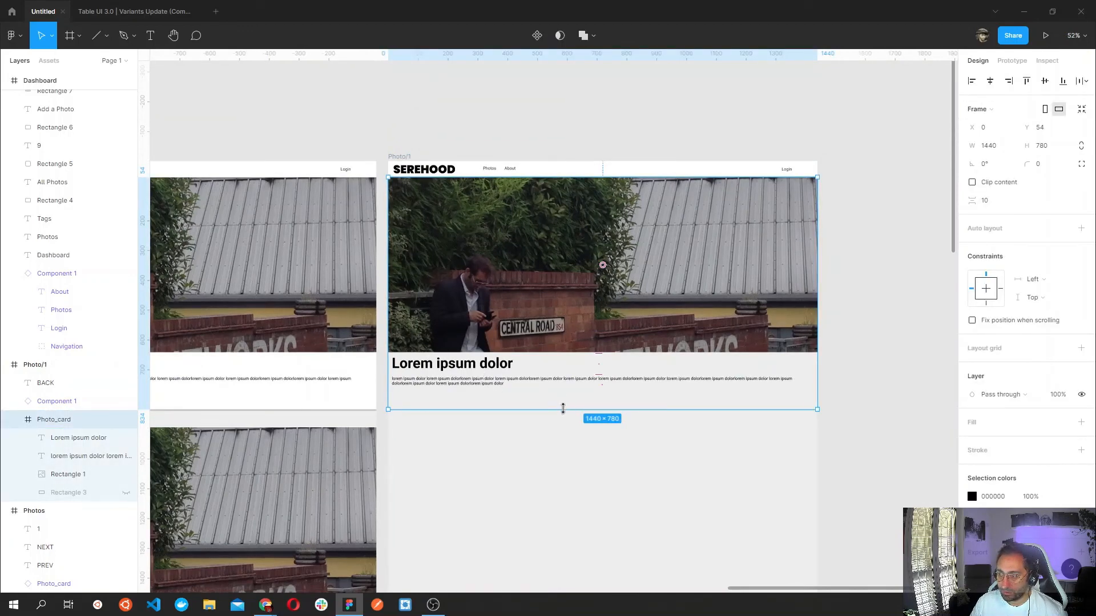
{"action": "left_click_drag", "start_coordinate": [565, 445], "coordinate": [549, 462]}
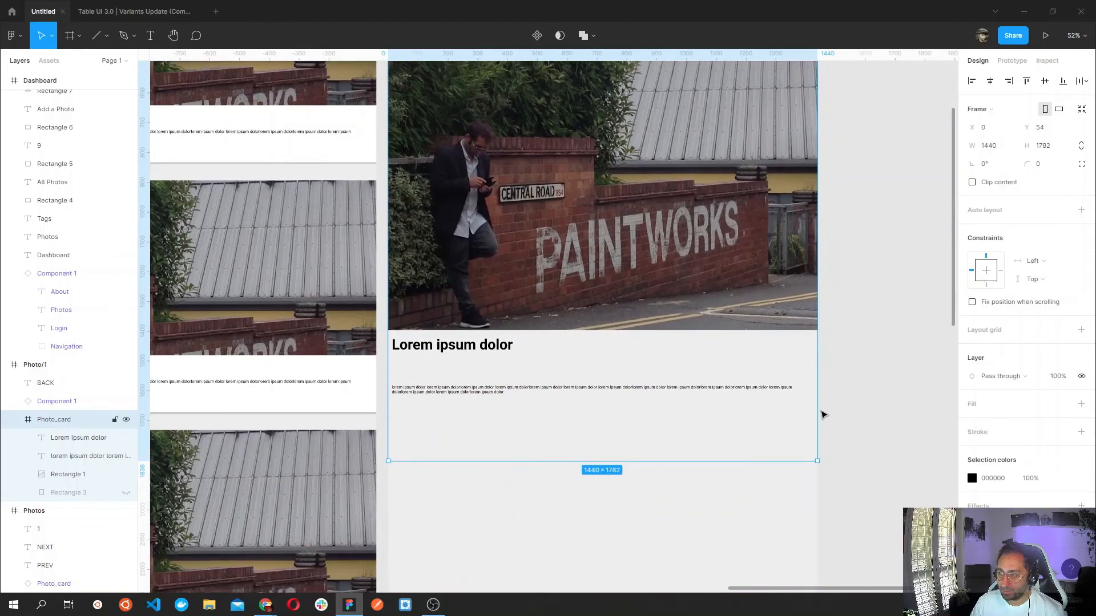
{"action": "left_click", "coordinate": [854, 399]}
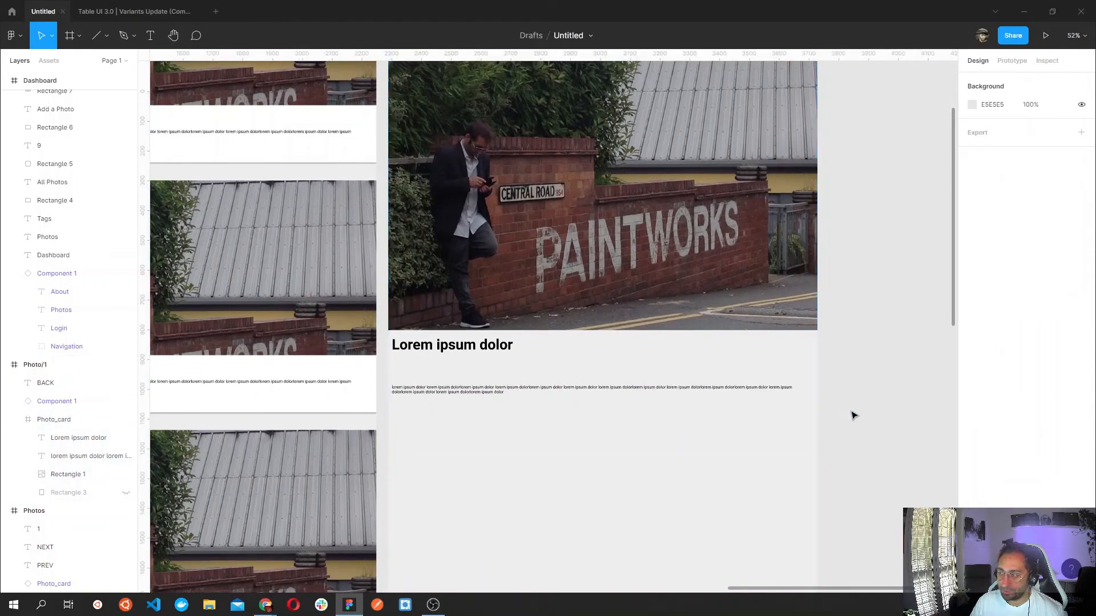
{"action": "scroll", "coordinate": [851, 413], "scroll_direction": "down", "scroll_amount": 3}
{"action": "left_click_drag", "start_coordinate": [854, 413], "coordinate": [783, 484]}
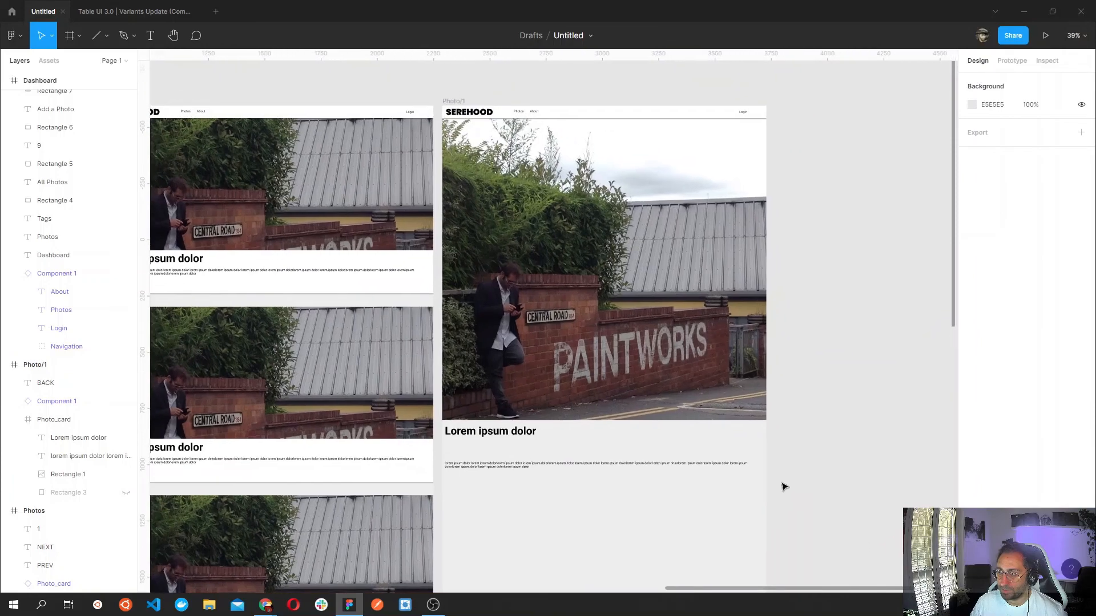
Try the Fit mode on the image fill of Rectangle 1 in Photo/1, and return it to Fill.
{"action": "left_click", "coordinate": [618, 354]}
{"action": "left_click", "coordinate": [616, 353]}
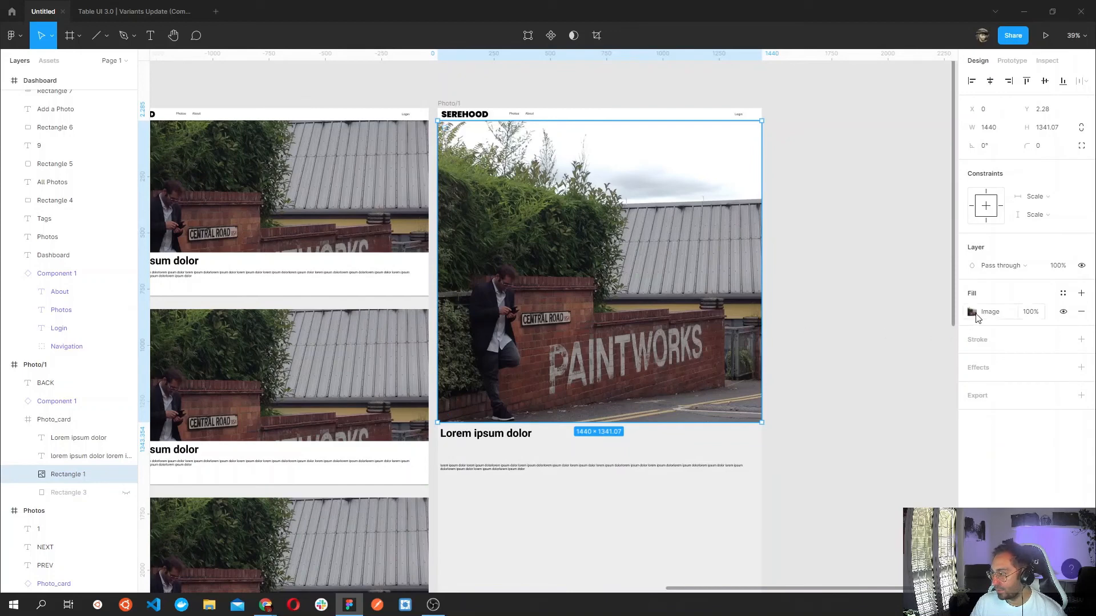
{"action": "left_click", "coordinate": [972, 313]}
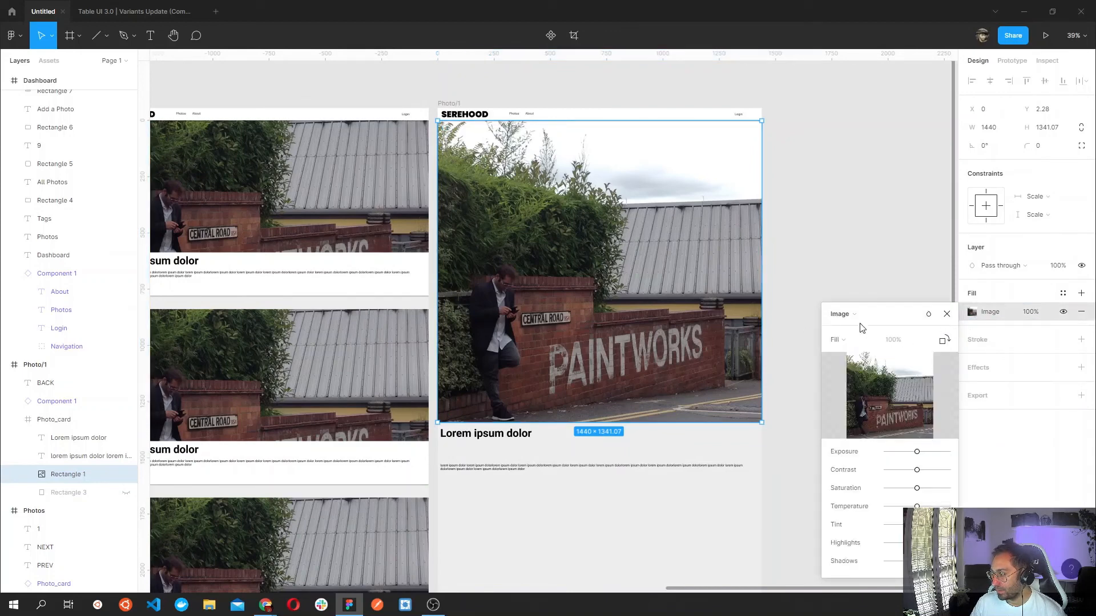
{"action": "left_click", "coordinate": [847, 340]}
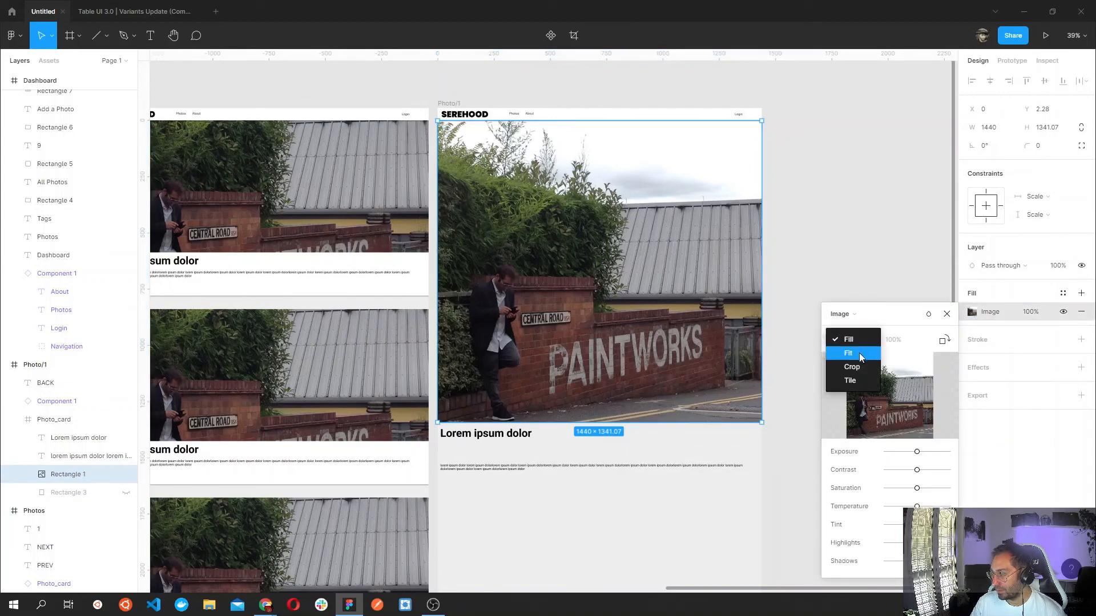
{"action": "left_click", "coordinate": [855, 350]}
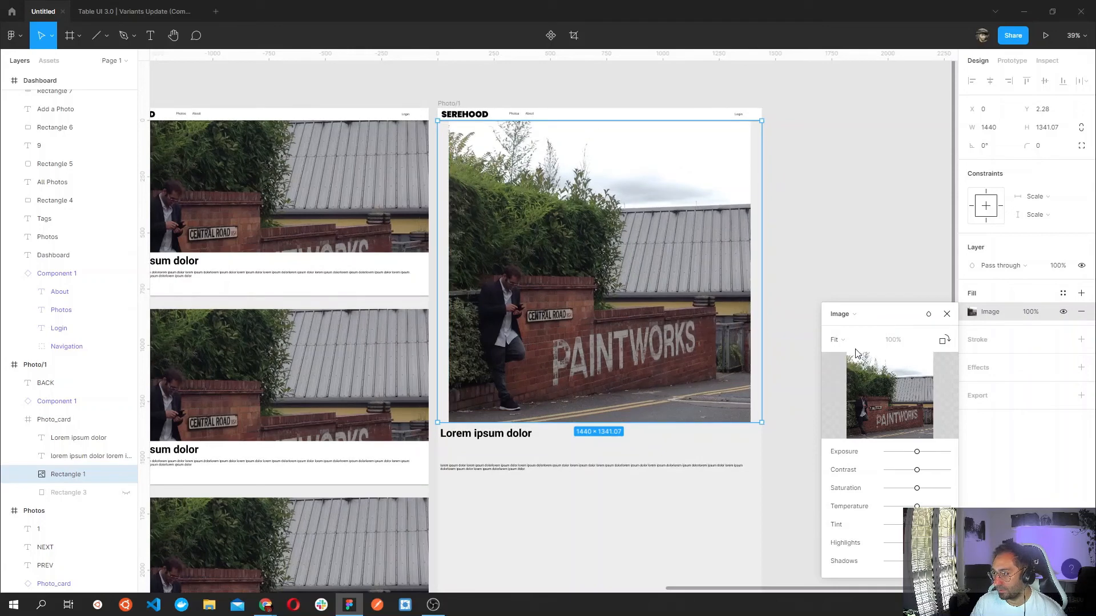
{"action": "left_click", "coordinate": [847, 340]}
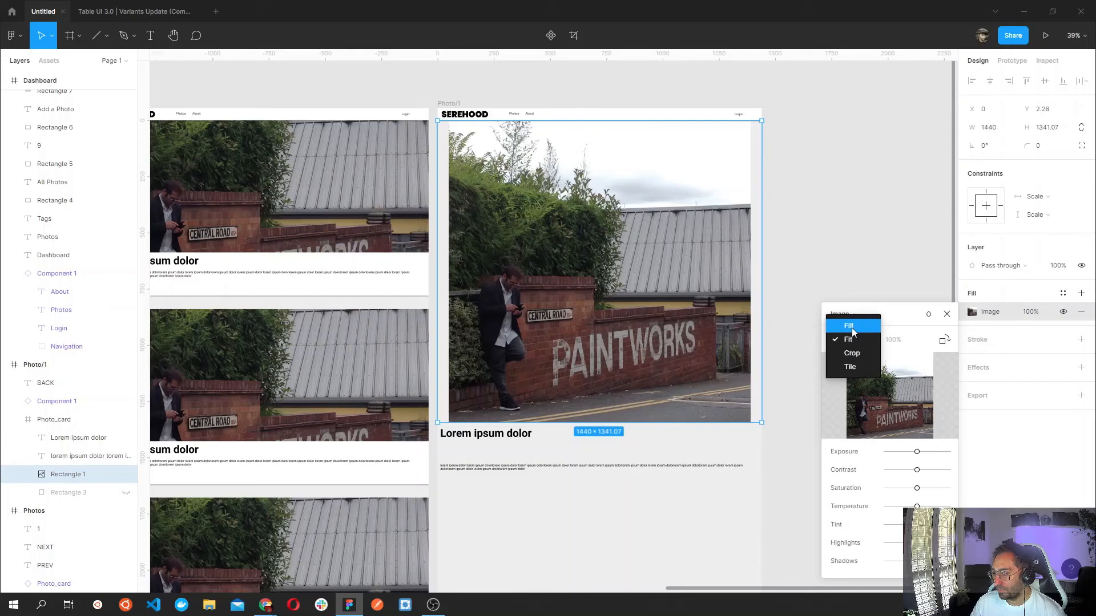
{"action": "left_click", "coordinate": [852, 327]}
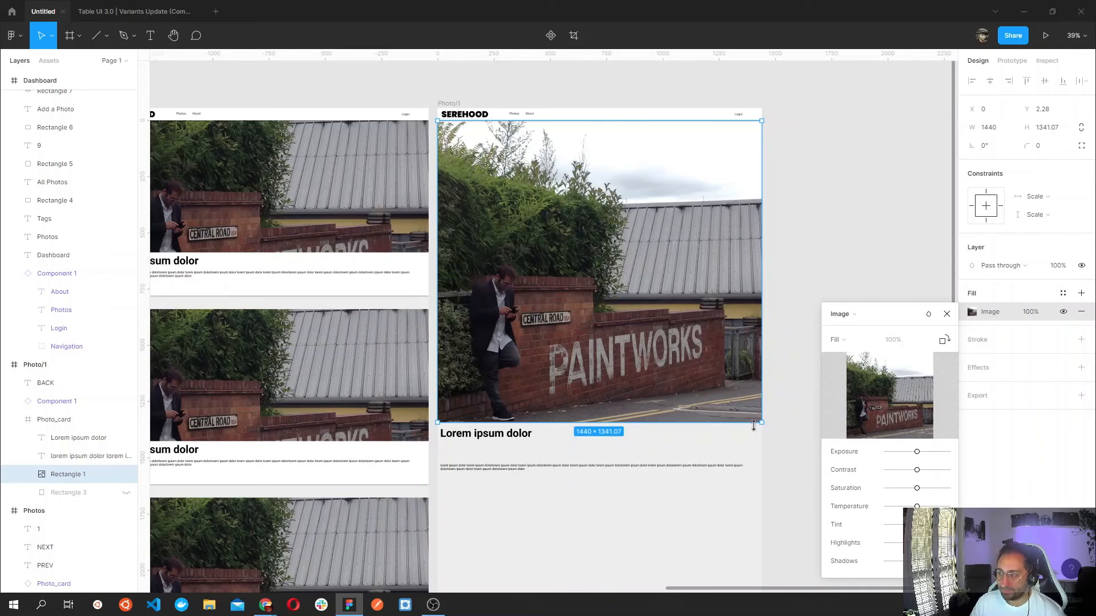
Shrink Rectangle 1 in the Photo/1 frame to about 1424 × 1323 and remove its image fill.
{"action": "mouse_move", "coordinate": [762, 423]}
{"action": "left_mouse_down"}
{"action": "mouse_move", "coordinate": [679, 421]}
{"action": "mouse_move", "coordinate": [829, 417]}
{"action": "mouse_move", "coordinate": [740, 418]}
{"action": "mouse_move", "coordinate": [766, 422]}
{"action": "mouse_move", "coordinate": [751, 357]}
{"action": "mouse_move", "coordinate": [766, 372]}
{"action": "mouse_move", "coordinate": [757, 376]}
{"action": "mouse_move", "coordinate": [758, 420]}
{"action": "left_mouse_up"}
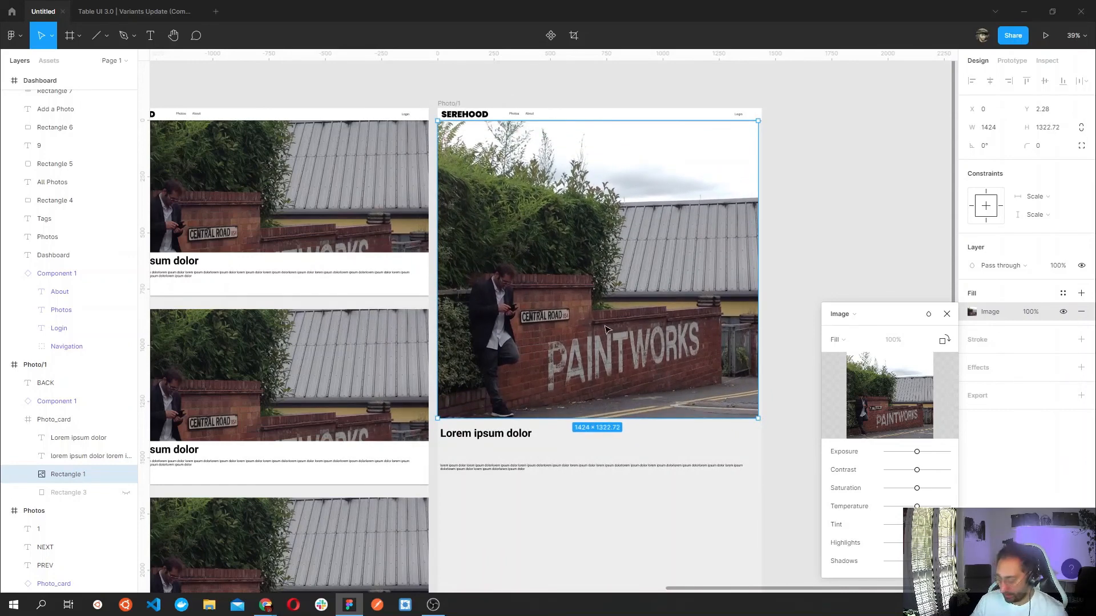
{"action": "key", "text": "Delete"}
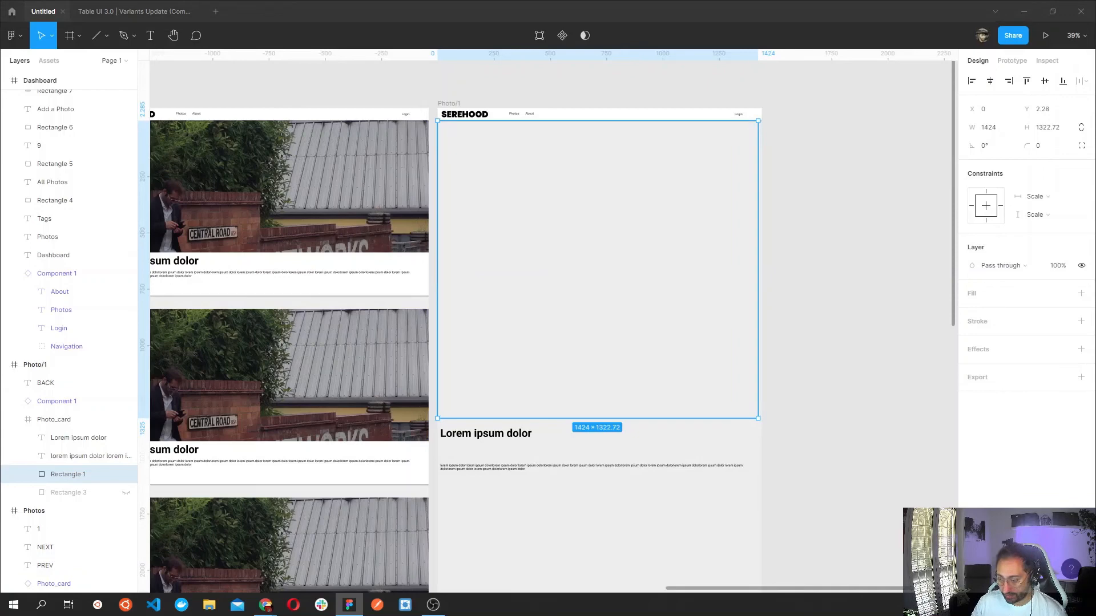
Insert the 1735-1735-max image from File Explorer into the Photo_card of the Photo/1 frame.
{"action": "key", "text": "super+e"}
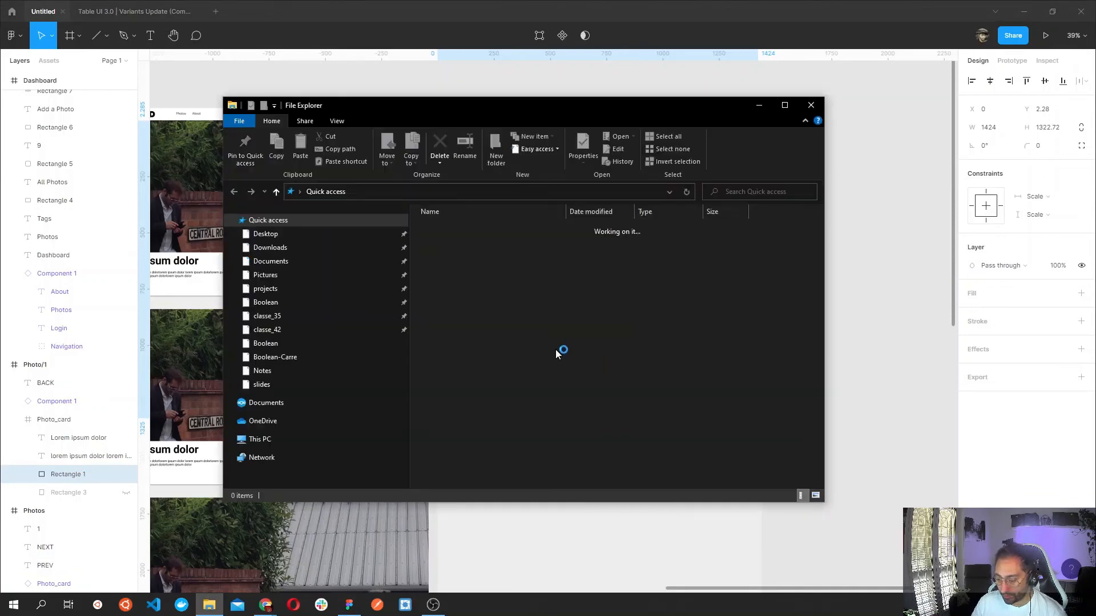
{"action": "left_click_drag", "start_coordinate": [614, 101], "coordinate": [1095, 245]}
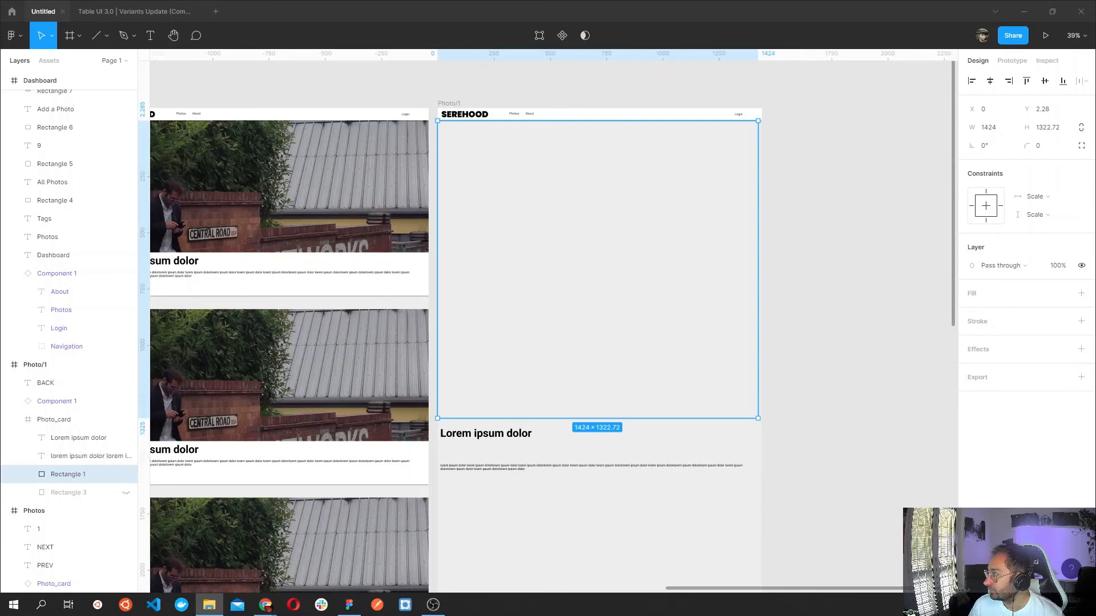
{"action": "left_click_drag", "start_coordinate": [947, 375], "coordinate": [562, 271]}
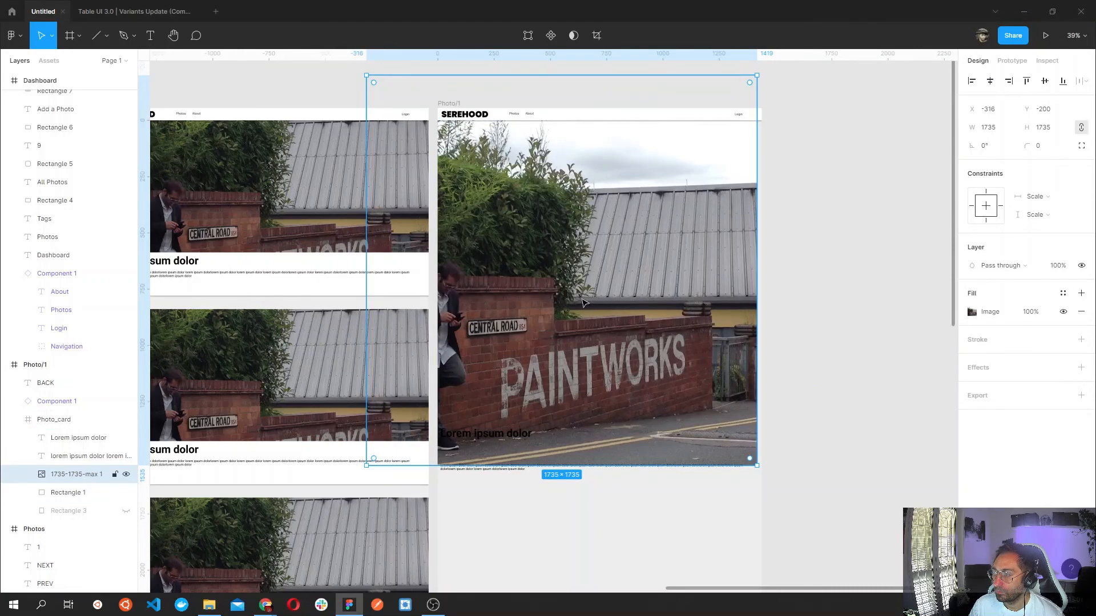
Scale the inserted 1735-1735-max photo to 1440 × 1440 and place it right below the navigation bar at X 0, Y 2.
{"action": "left_click_drag", "start_coordinate": [594, 304], "coordinate": [651, 314]}
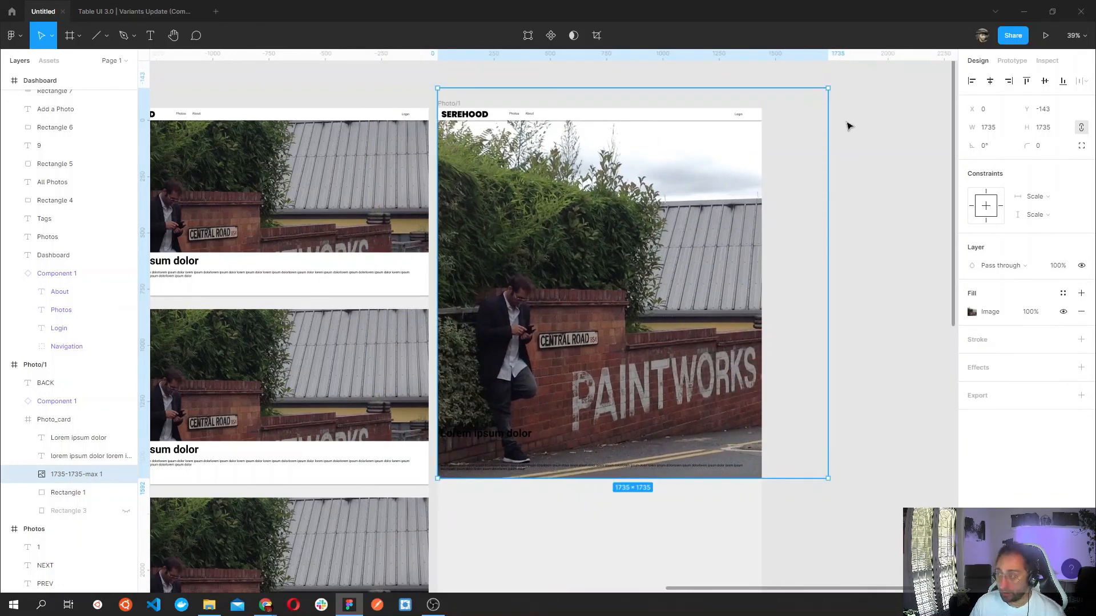
{"action": "left_click_drag", "start_coordinate": [829, 89], "coordinate": [760, 165]}
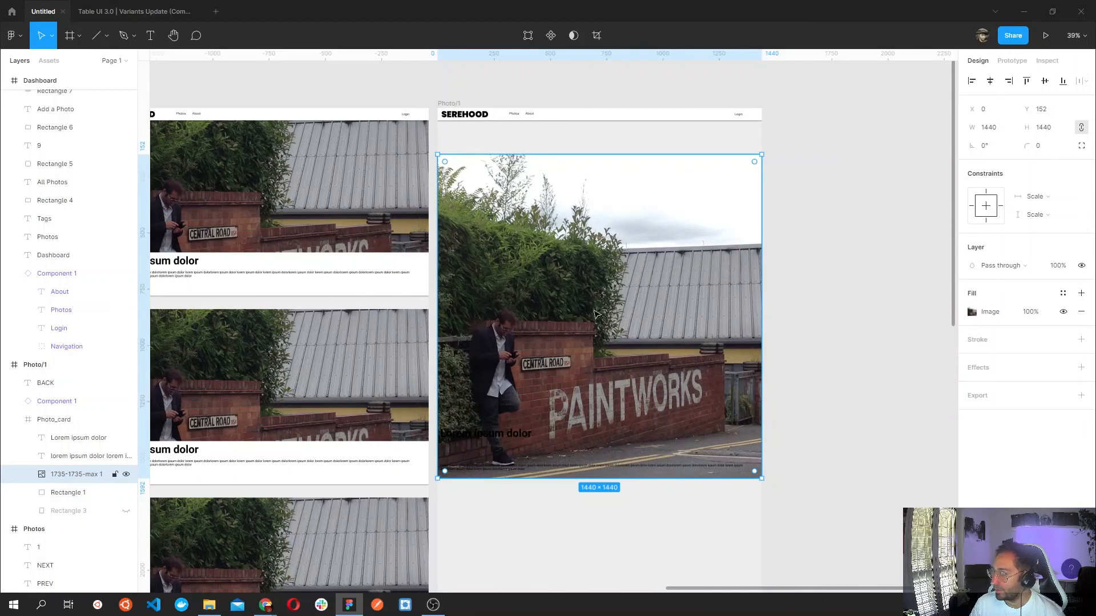
{"action": "left_click_drag", "start_coordinate": [595, 315], "coordinate": [595, 284]}
Move the Lorem ipsum dolor title and its description together below the photo, with X at 14 and the title at Y 1487.
{"action": "scroll", "coordinate": [593, 502], "scroll_direction": "down", "scroll_amount": 5}
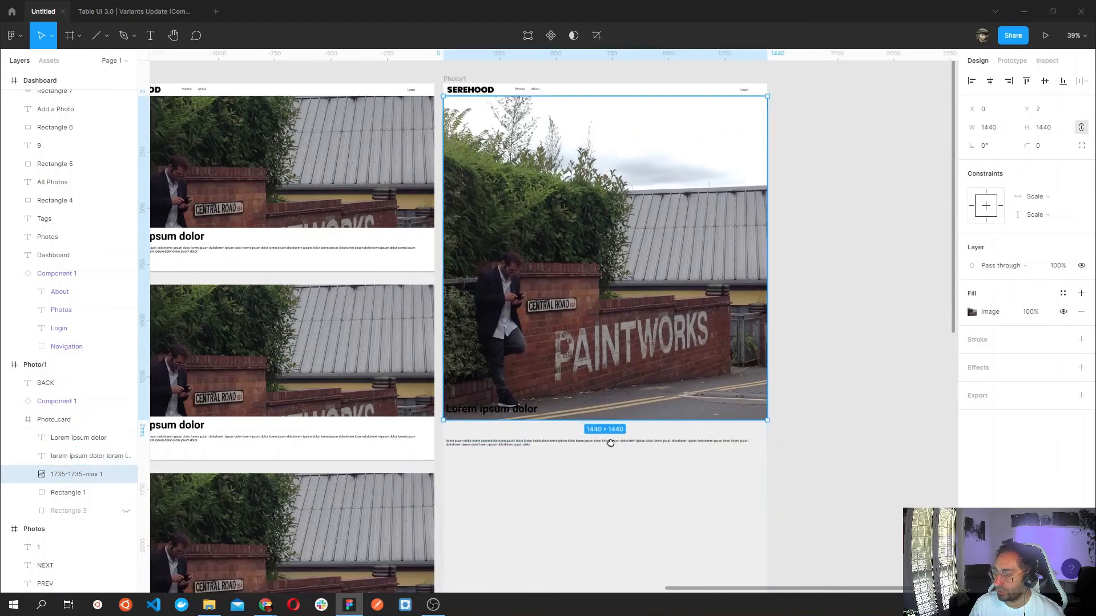
{"action": "scroll", "coordinate": [552, 405], "scroll_direction": "up", "scroll_amount": 3}
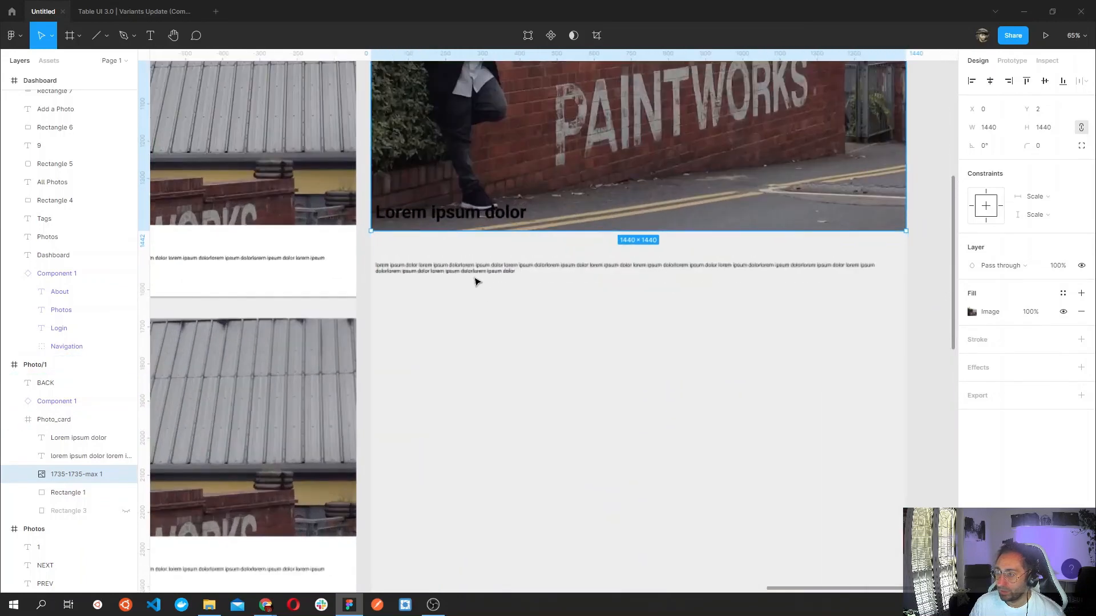
{"action": "left_click", "coordinate": [450, 219]}
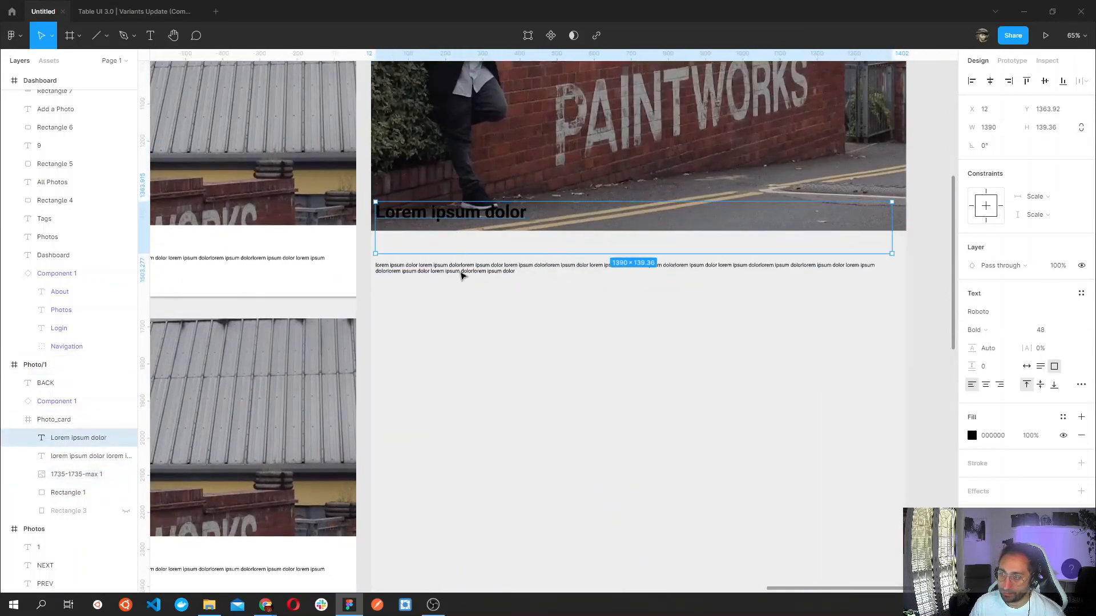
{"action": "left_click", "coordinate": [462, 279], "text": "shift"}
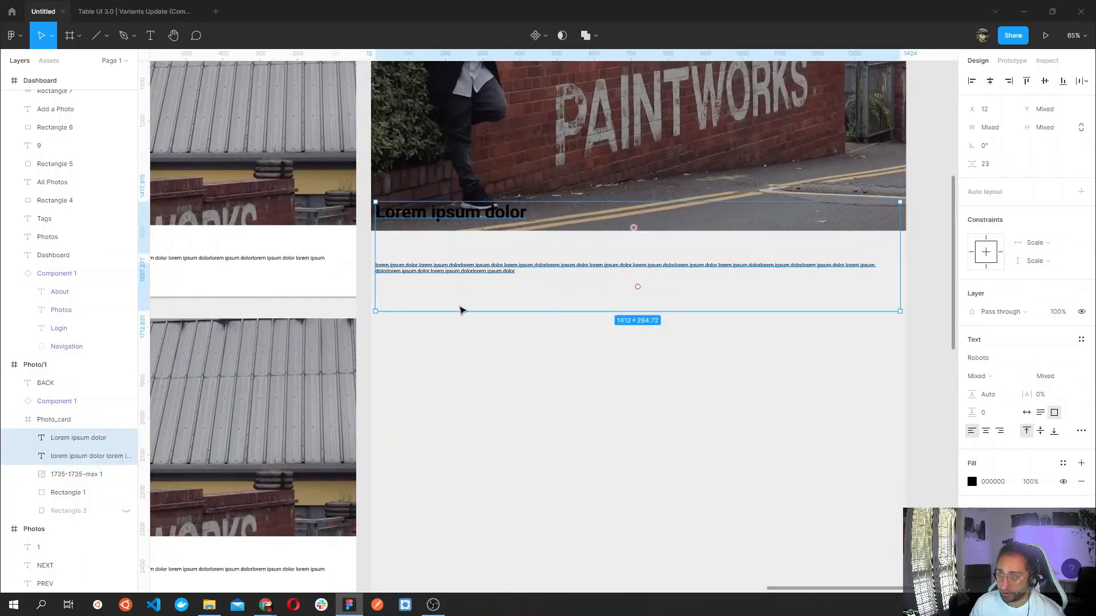
{"action": "left_click_drag", "start_coordinate": [462, 309], "coordinate": [462, 319]}
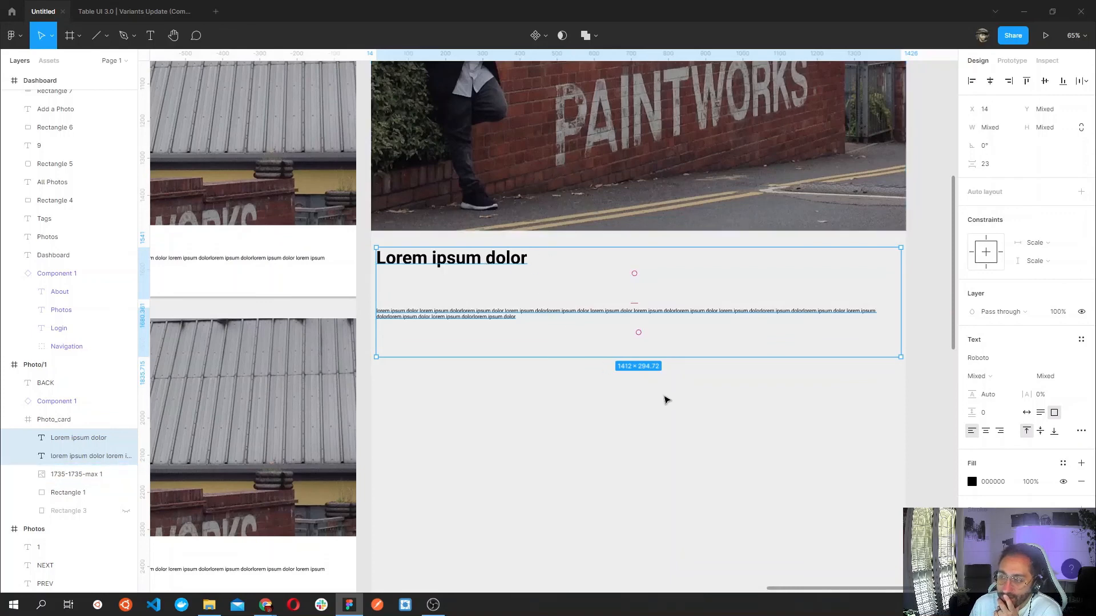
Draw a rectangle about 686 × 152 across the photo's lower edge, positioned at about X 366, Y 1335.
{"action": "left_click_drag", "start_coordinate": [664, 393], "coordinate": [506, 413]}
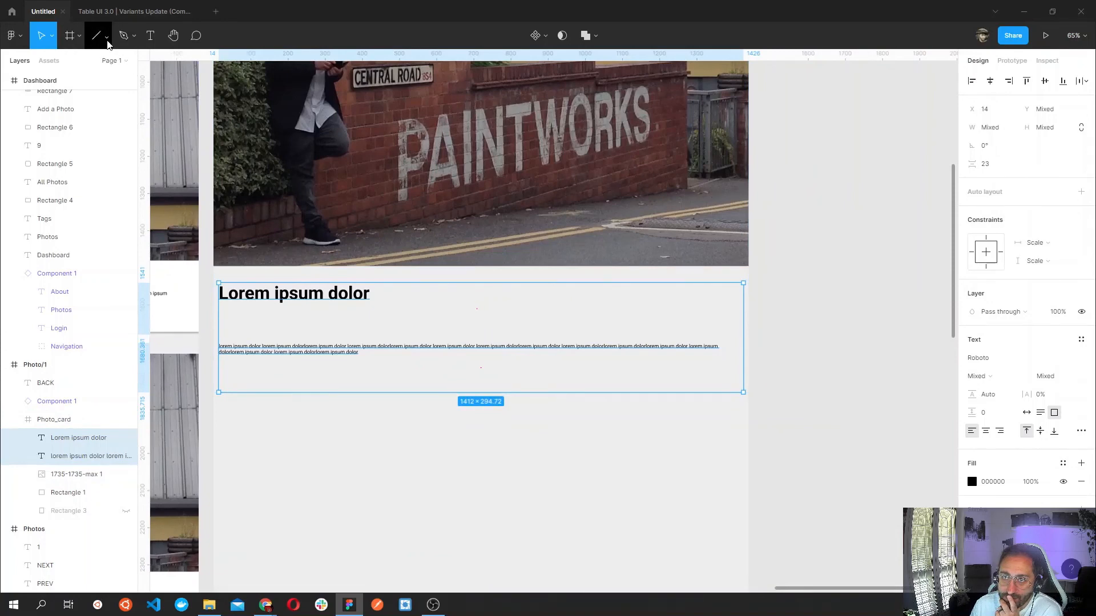
{"action": "left_click", "coordinate": [107, 37]}
{"action": "left_click", "coordinate": [88, 62]}
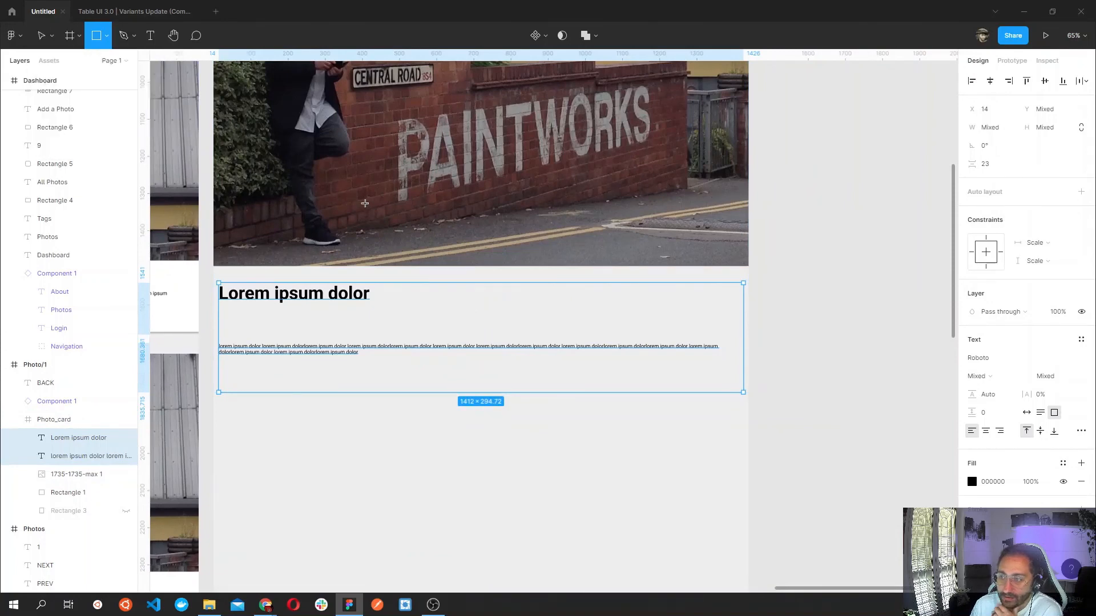
{"action": "left_click_drag", "start_coordinate": [352, 226], "coordinate": [606, 283]}
{"action": "left_click_drag", "start_coordinate": [517, 263], "coordinate": [513, 263]}
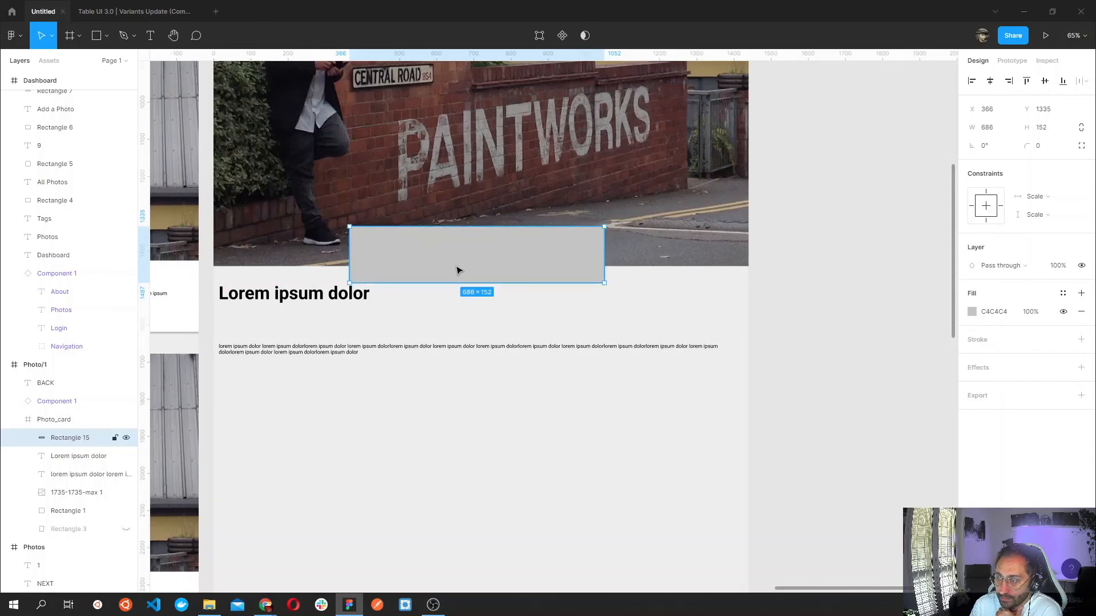
Narrow the Lorem ipsum dolor title's text box to about 543 wide and move it over the gray rectangle at X 380, Y 1398.
{"action": "left_click", "coordinate": [313, 299]}
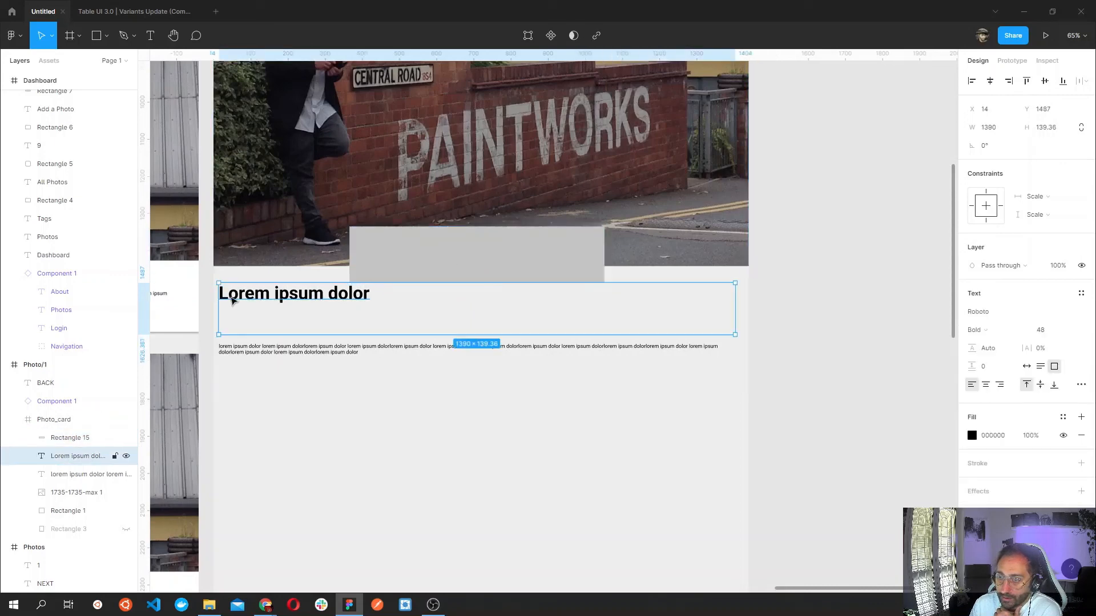
{"action": "left_click_drag", "start_coordinate": [219, 297], "coordinate": [453, 298]}
{"action": "left_click_drag", "start_coordinate": [735, 311], "coordinate": [653, 310]}
{"action": "left_click_drag", "start_coordinate": [572, 297], "coordinate": [474, 266]}
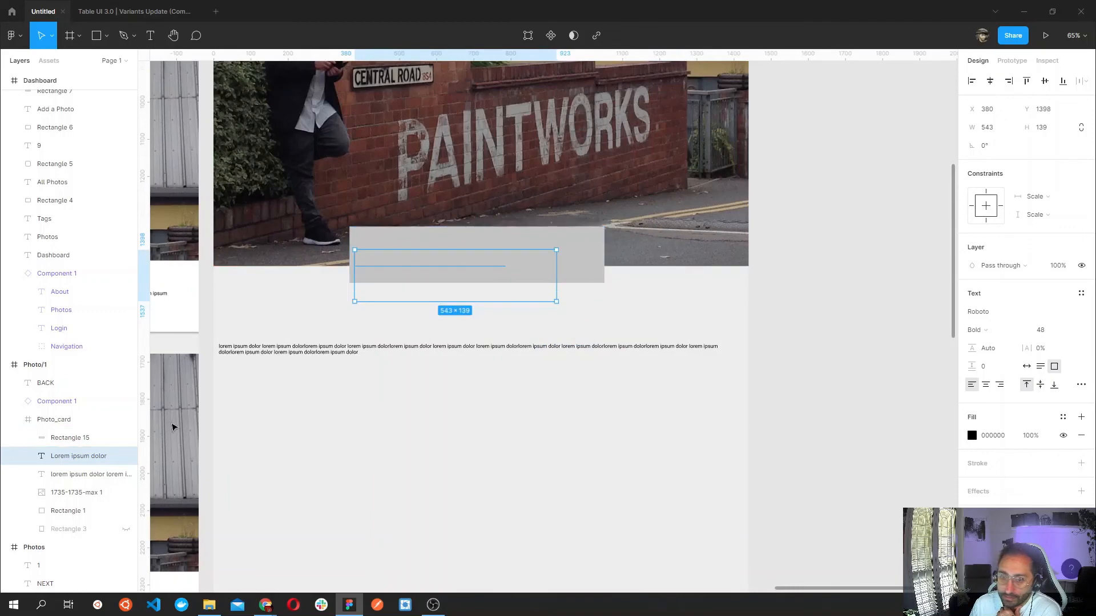
Reorder Rectangle 15 behind the Lorem ipsum dolor title in the Photo_card, and select the title.
{"action": "left_click_drag", "start_coordinate": [90, 440], "coordinate": [86, 465]}
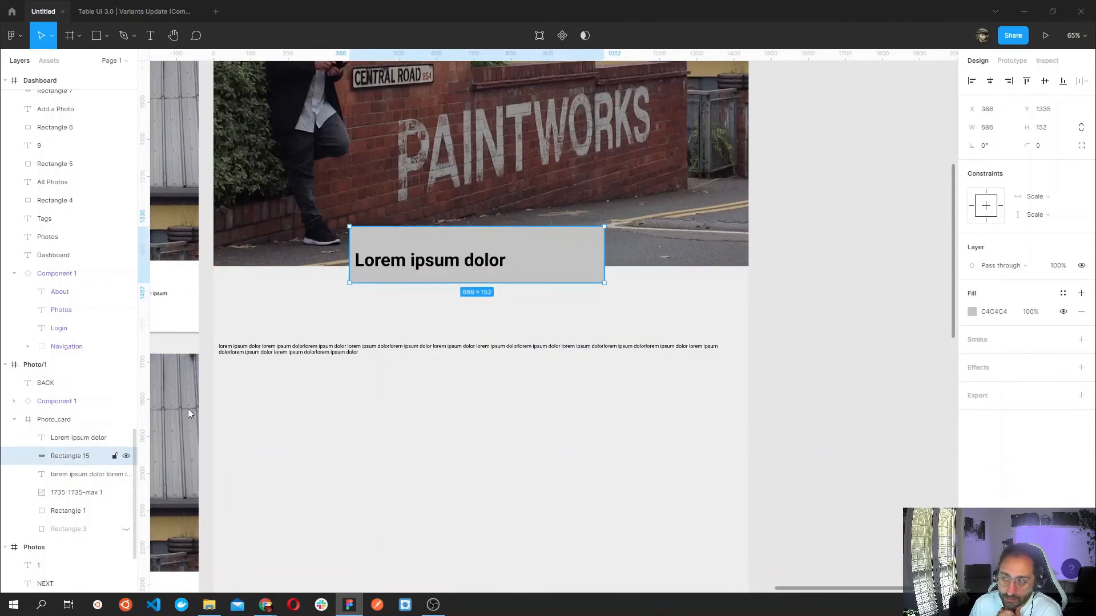
{"action": "left_click", "coordinate": [424, 266]}
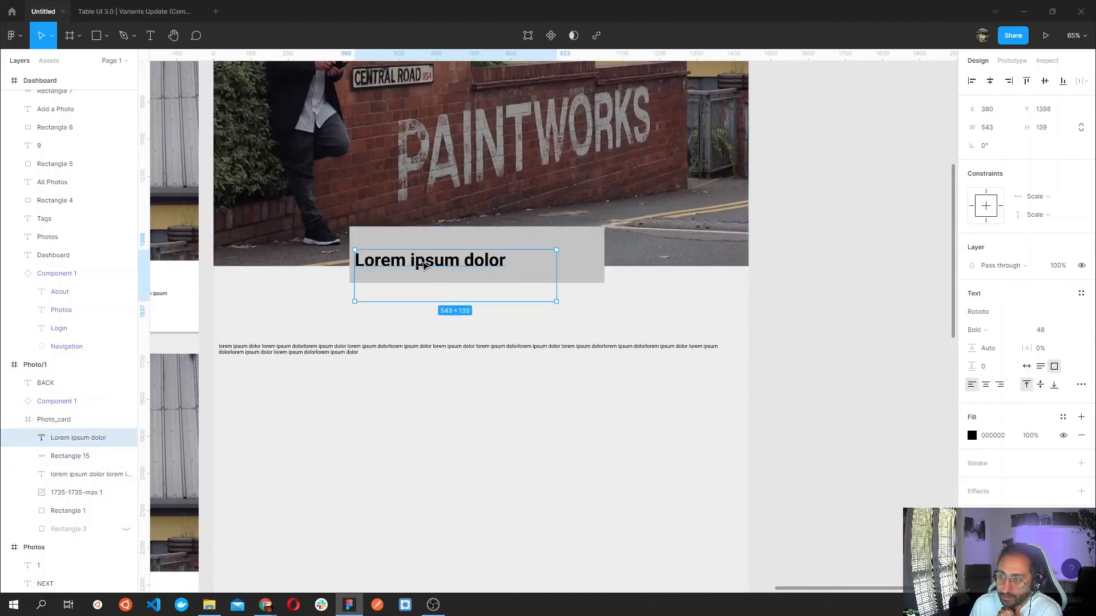
Fit the Lorem ipsum dolor title's text box to the 686 × 152 gray rectangle and center its text horizontally and vertically.
{"action": "left_click_drag", "start_coordinate": [423, 266], "coordinate": [429, 255]}
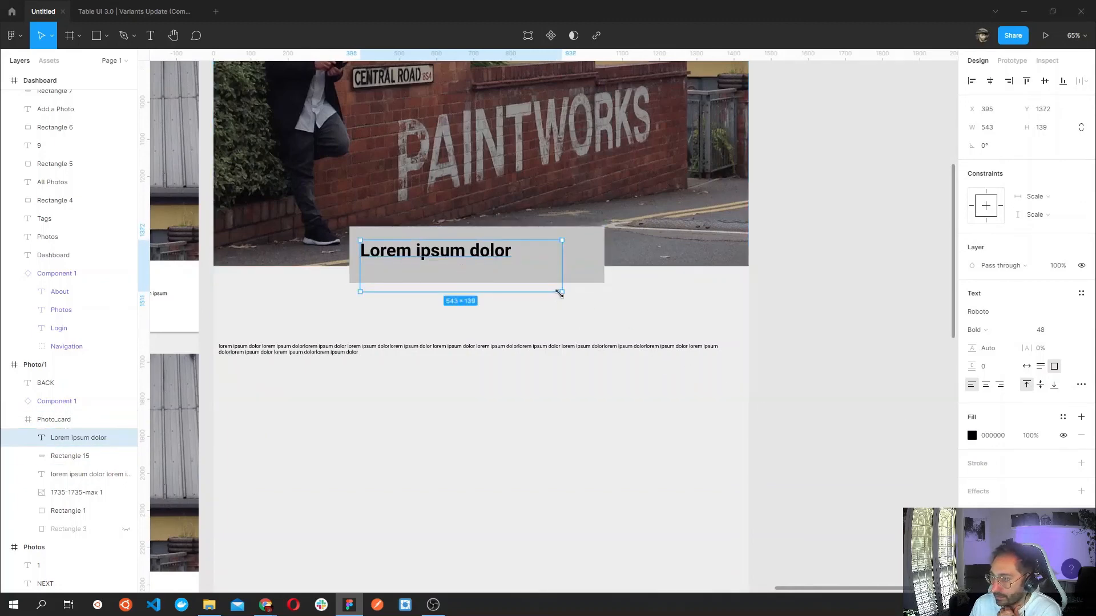
{"action": "left_click_drag", "start_coordinate": [559, 293], "coordinate": [604, 283]}
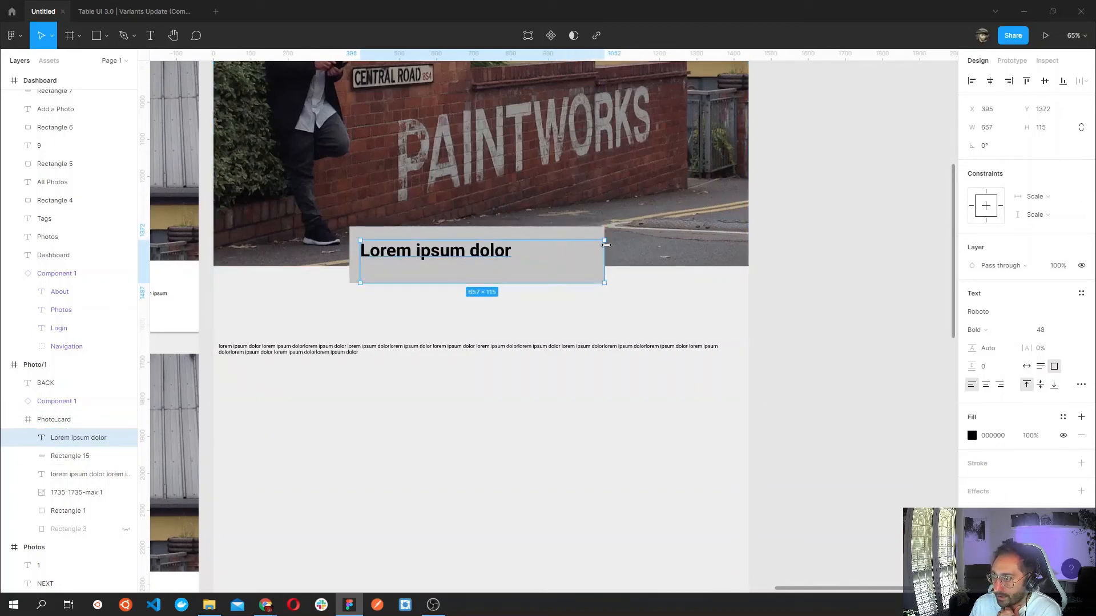
{"action": "left_click_drag", "start_coordinate": [591, 238], "coordinate": [589, 223]}
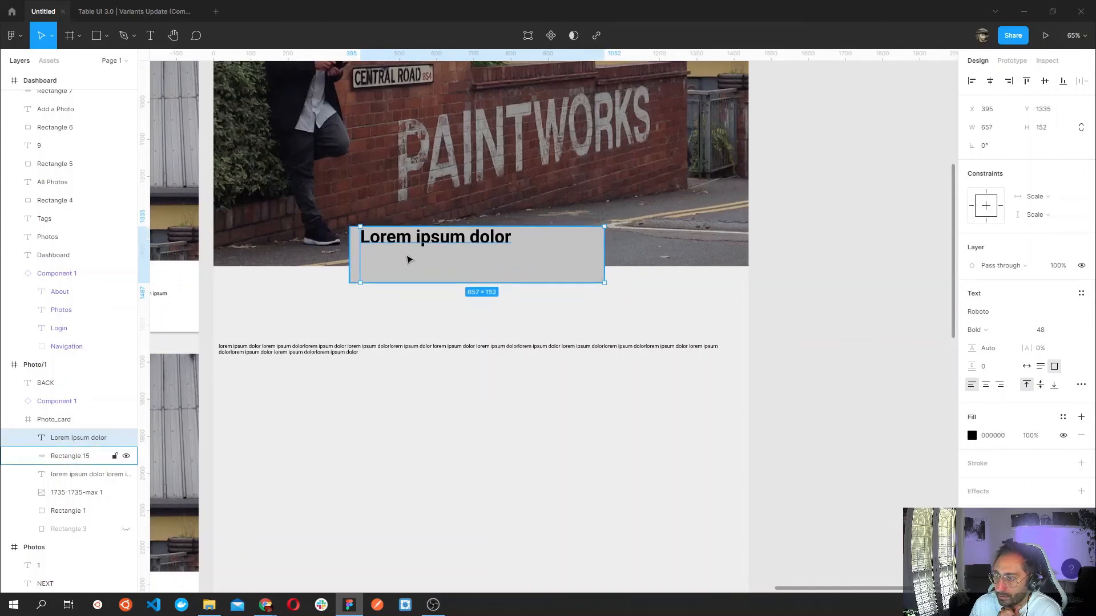
{"action": "left_click_drag", "start_coordinate": [360, 255], "coordinate": [349, 254]}
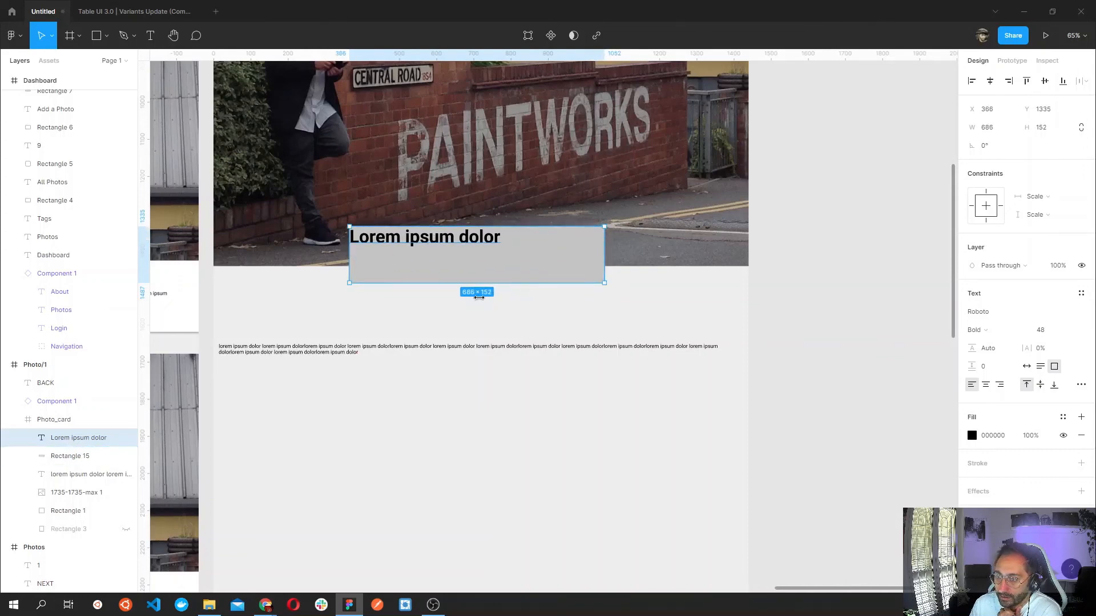
{"action": "left_click", "coordinate": [1039, 385]}
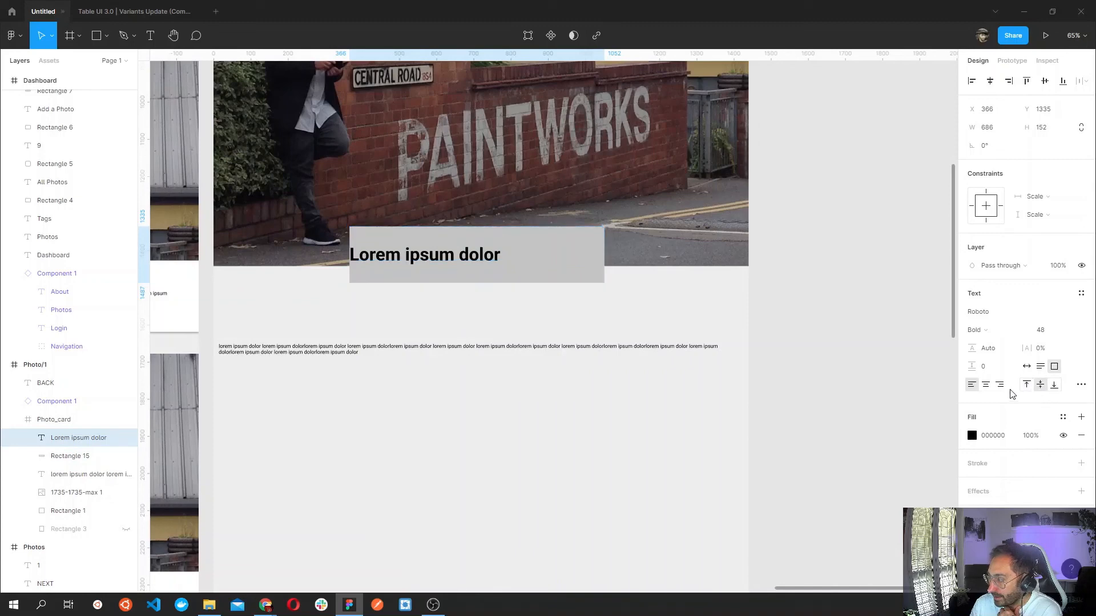
{"action": "left_click", "coordinate": [988, 387]}
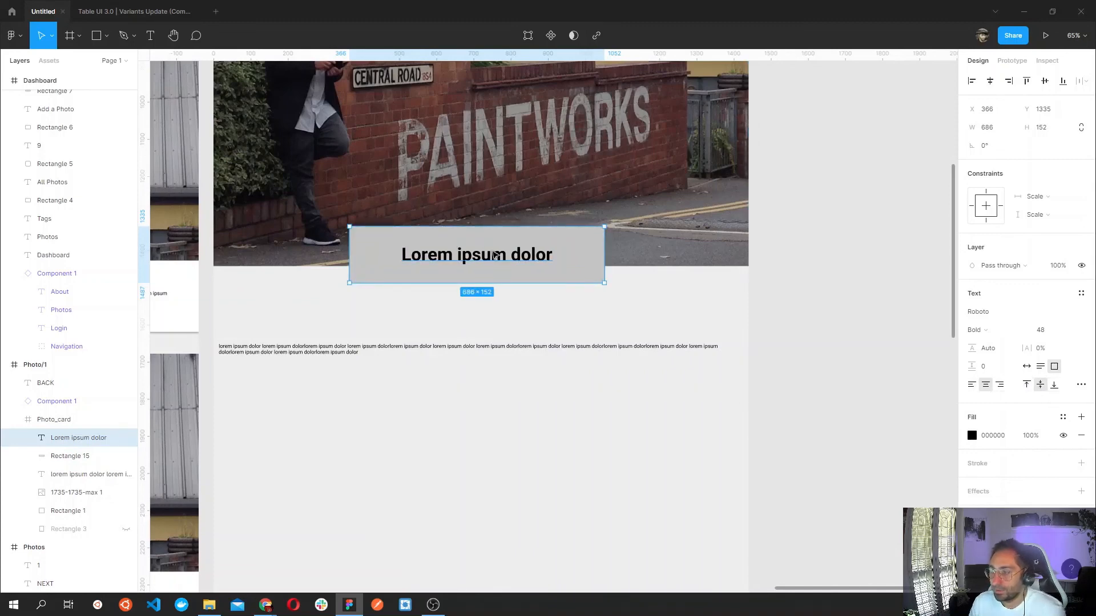
Fill Rectangle 15 behind the title with white FFFFFF at 87% opacity.
{"action": "left_click", "coordinate": [595, 245]}
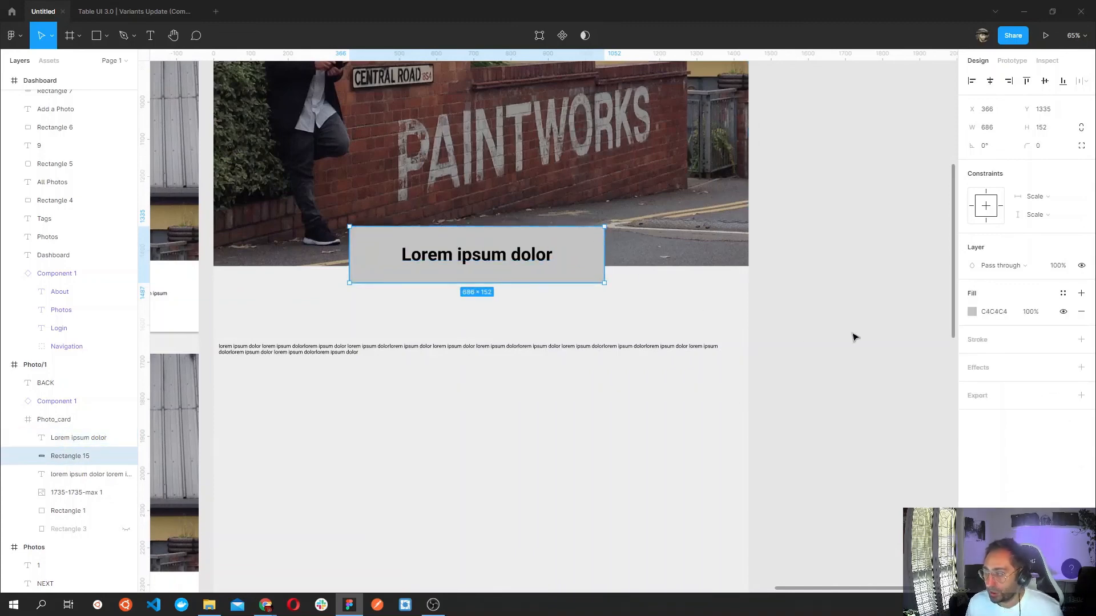
{"action": "left_click", "coordinate": [973, 314]}
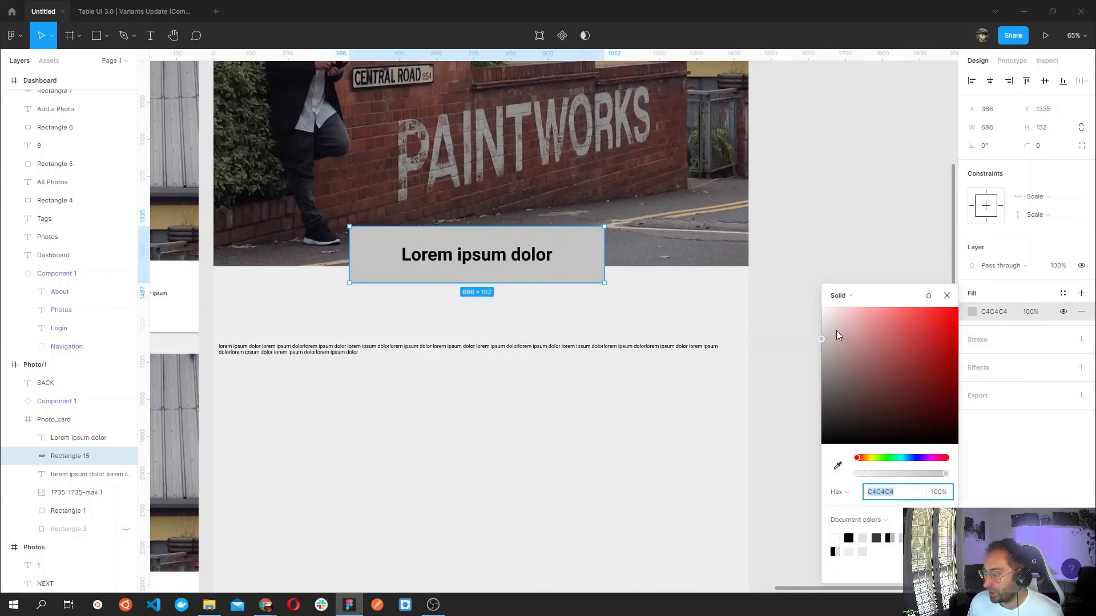
{"action": "left_click_drag", "start_coordinate": [837, 336], "coordinate": [815, 311]}
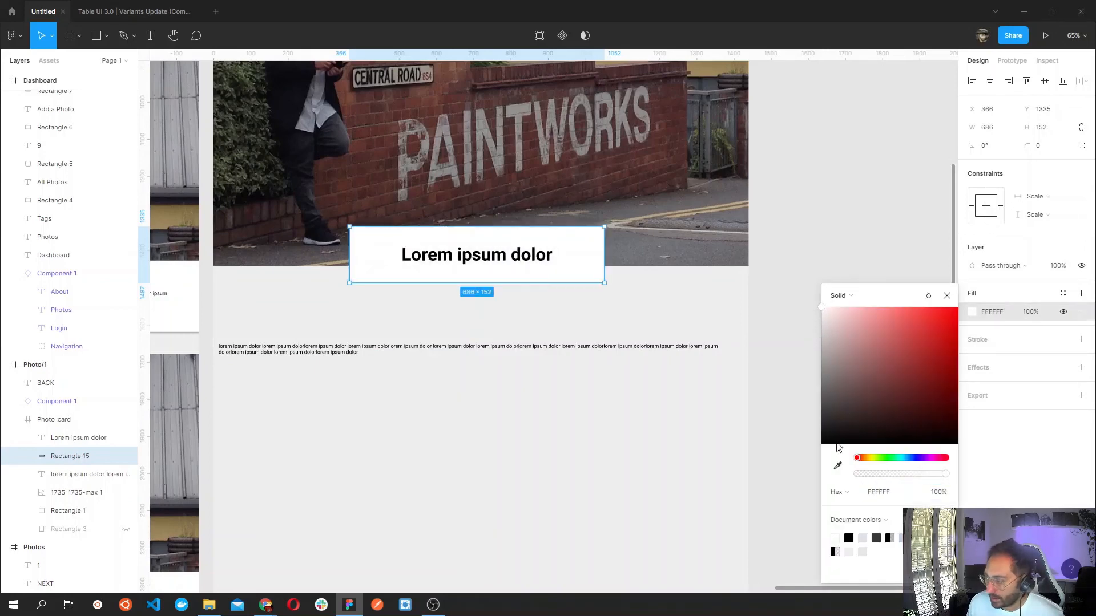
{"action": "left_click", "coordinate": [918, 475]}
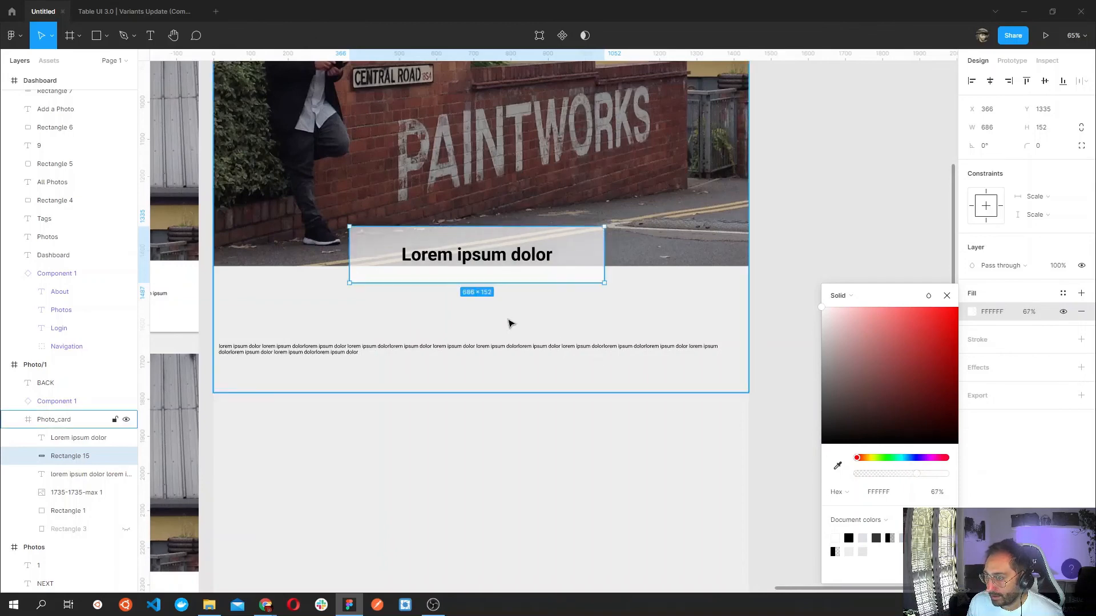
{"action": "left_click", "coordinate": [334, 323]}
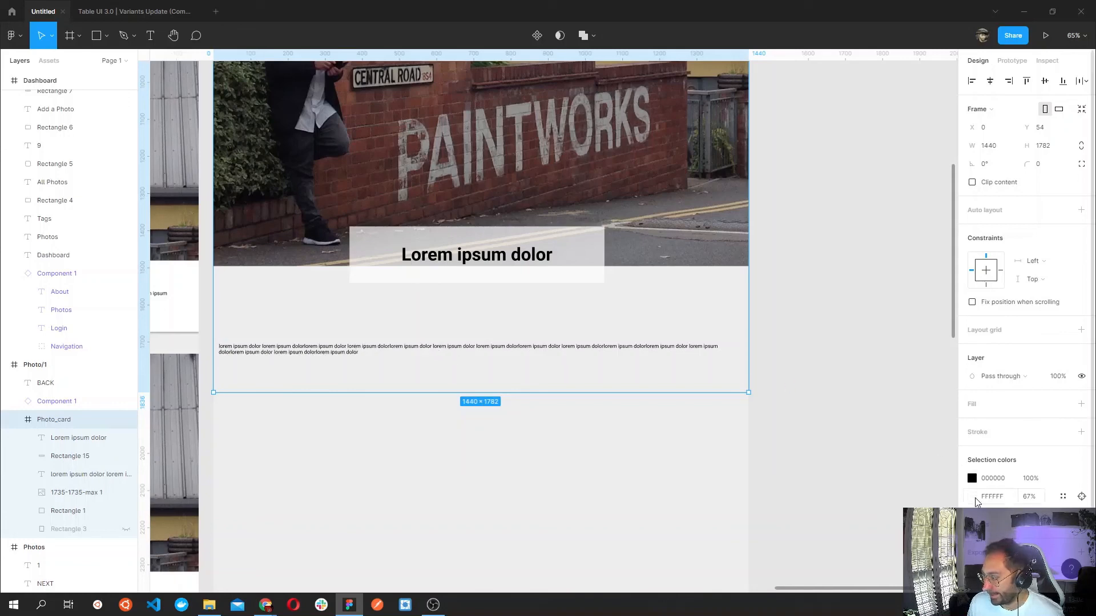
{"action": "left_click", "coordinate": [972, 496]}
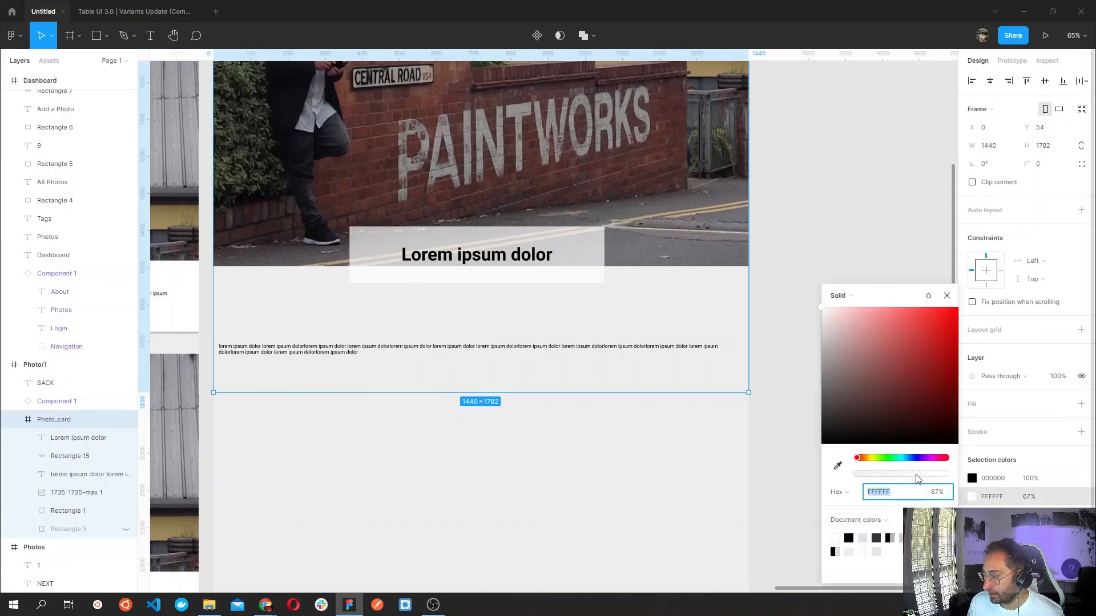
{"action": "left_click_drag", "start_coordinate": [915, 478], "coordinate": [936, 478]}
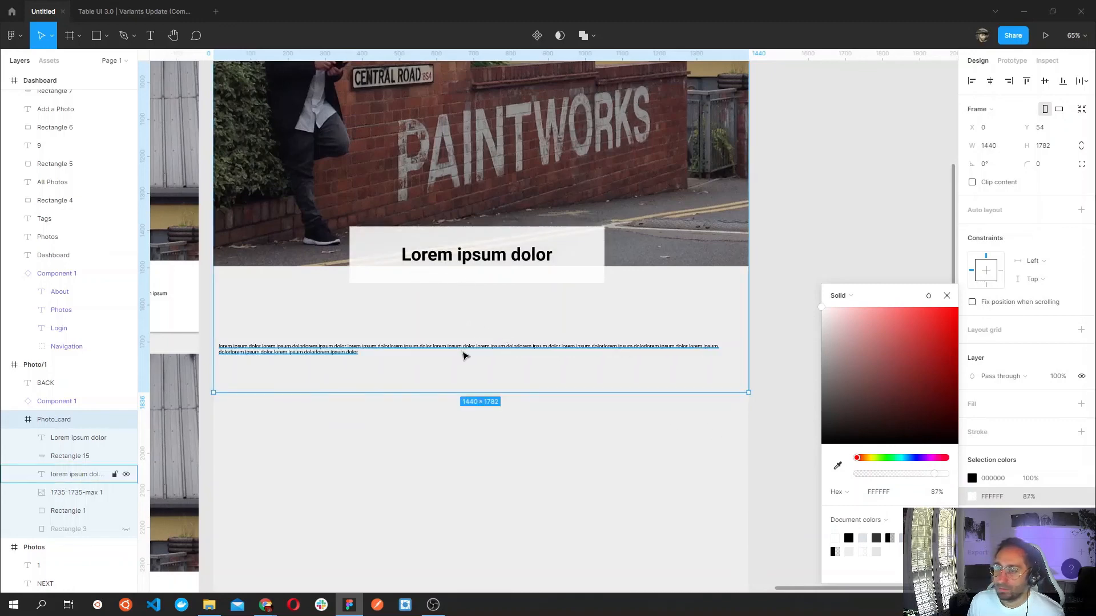
Move the layers from Lorem ipsum dolor through Rectangle 1 out of the Photo_card frame, directly into Photo/1.
{"action": "scroll", "coordinate": [462, 356], "scroll_direction": "down", "scroll_amount": 3}
{"action": "scroll", "coordinate": [403, 364], "scroll_direction": "up", "scroll_amount": 2}
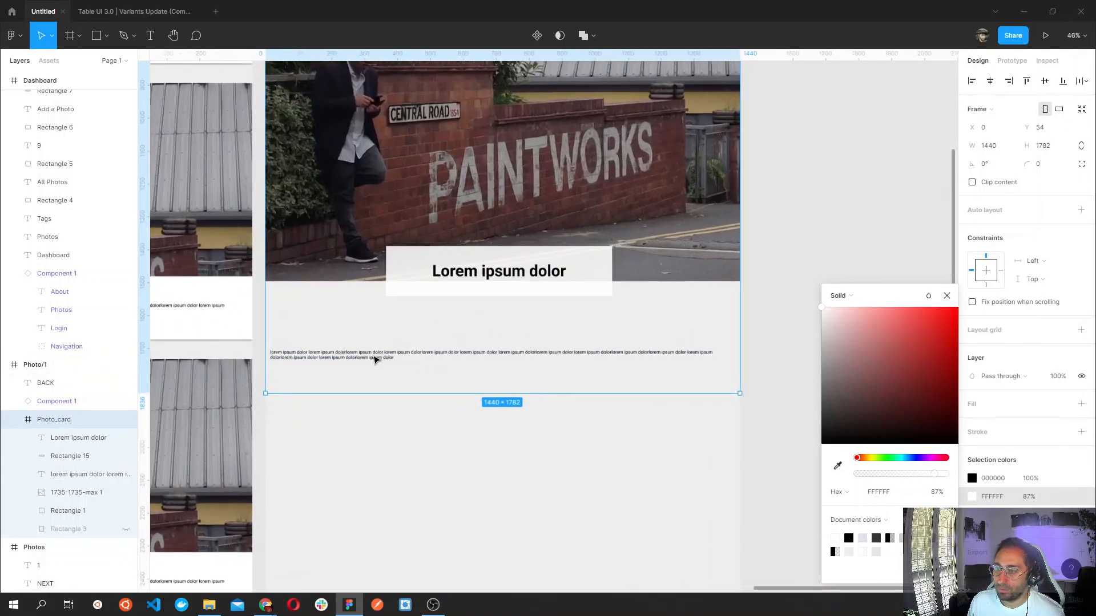
{"action": "left_click", "coordinate": [421, 446]}
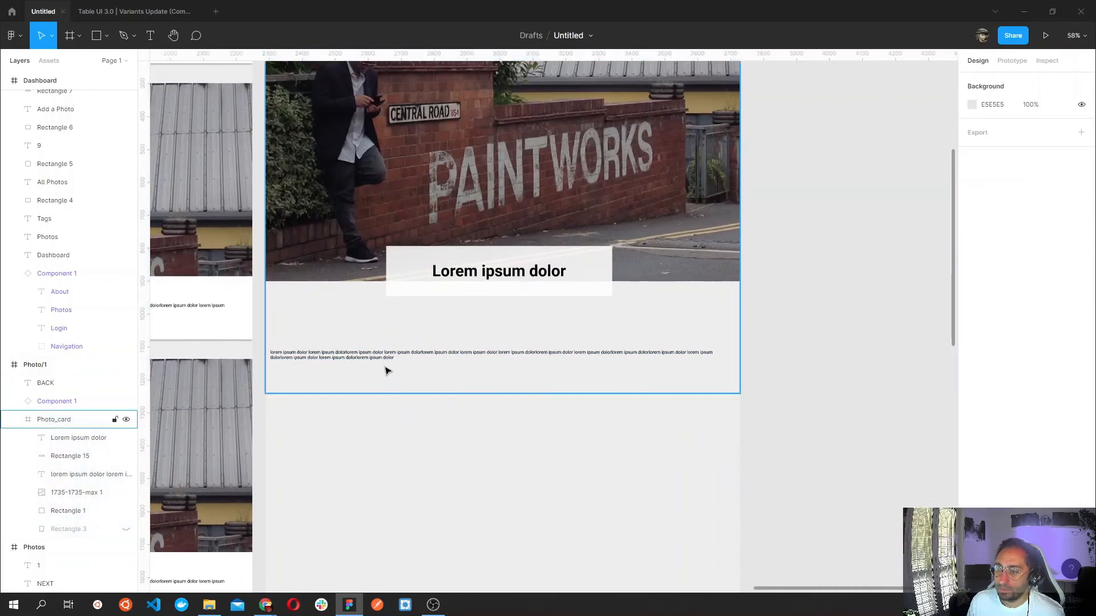
{"action": "left_click", "coordinate": [388, 372]}
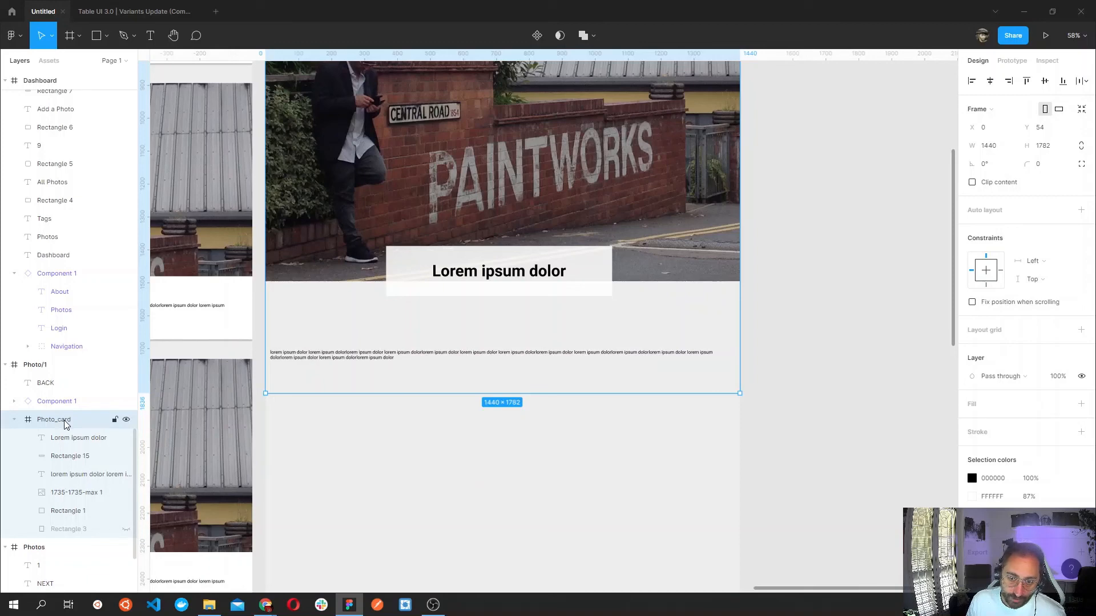
{"action": "left_click", "coordinate": [73, 440]}
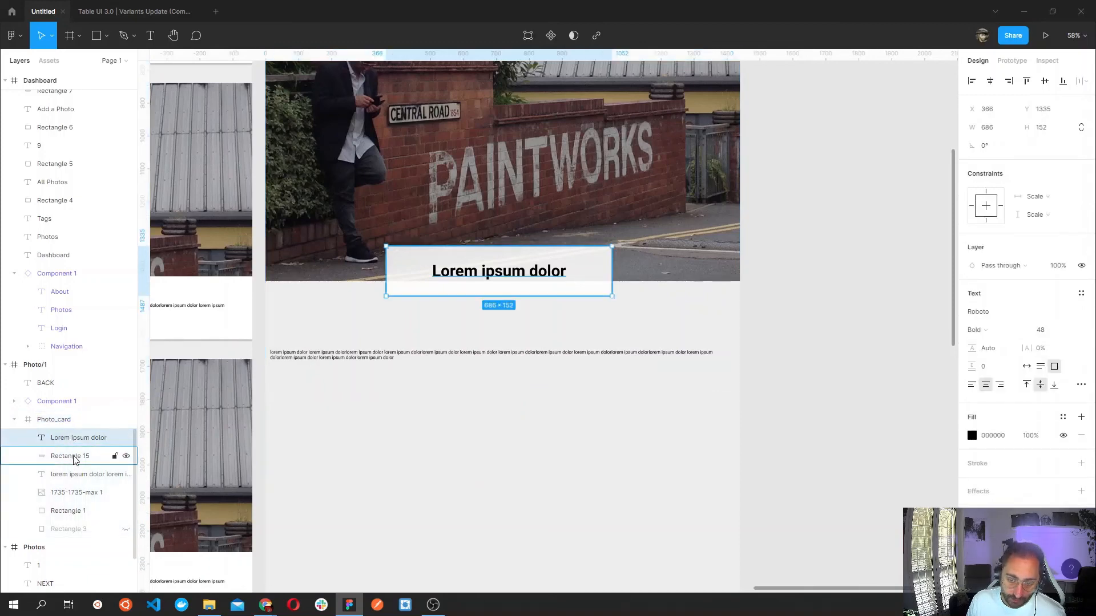
{"action": "left_click", "coordinate": [67, 512], "text": "shift"}
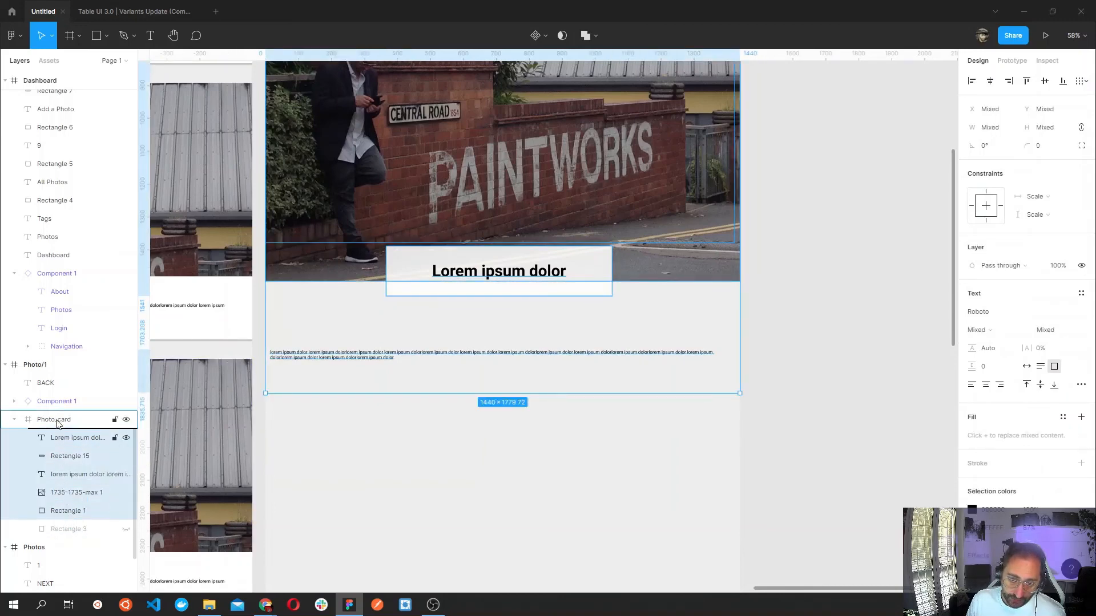
{"action": "left_click_drag", "start_coordinate": [57, 424], "coordinate": [55, 420]}
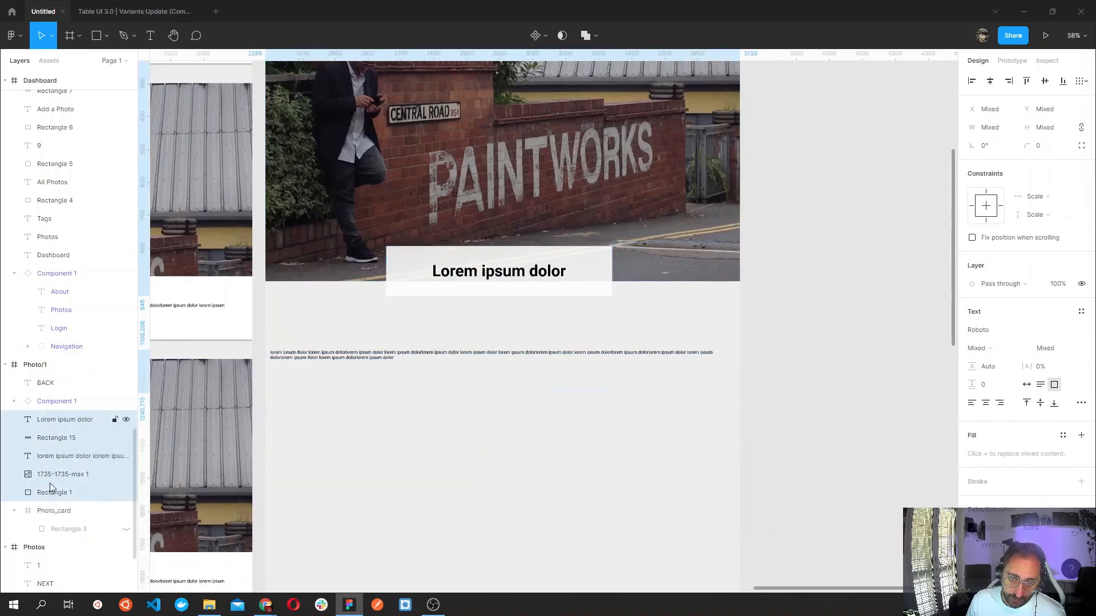
Delete the leftover Photo_card frame from Photo/1, including the hidden Rectangle 3.
{"action": "left_click", "coordinate": [59, 511]}
{"action": "right_click", "coordinate": [60, 511]}
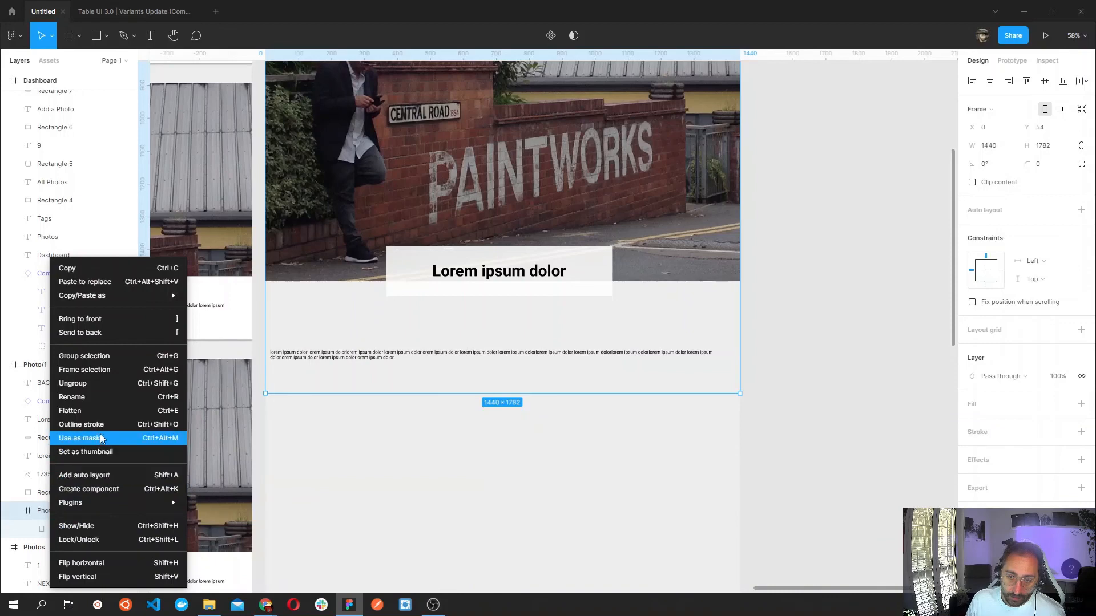
{"action": "key", "text": "Escape"}
{"action": "key", "text": "Delete"}
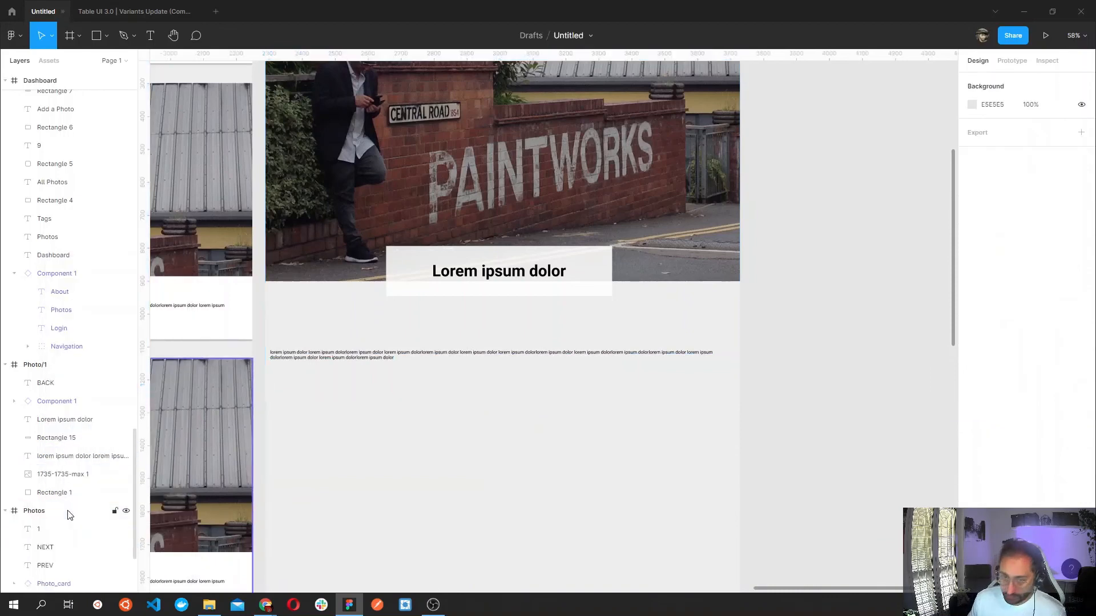
Move the description below the photo to X 28, Y 1675 and reduce its text box height to 79.
{"action": "left_click", "coordinate": [363, 358]}
{"action": "mouse_move", "coordinate": [363, 358]}
{"action": "left_mouse_down"}
{"action": "mouse_move", "coordinate": [364, 326]}
{"action": "mouse_move", "coordinate": [367, 351]}
{"action": "left_mouse_up"}
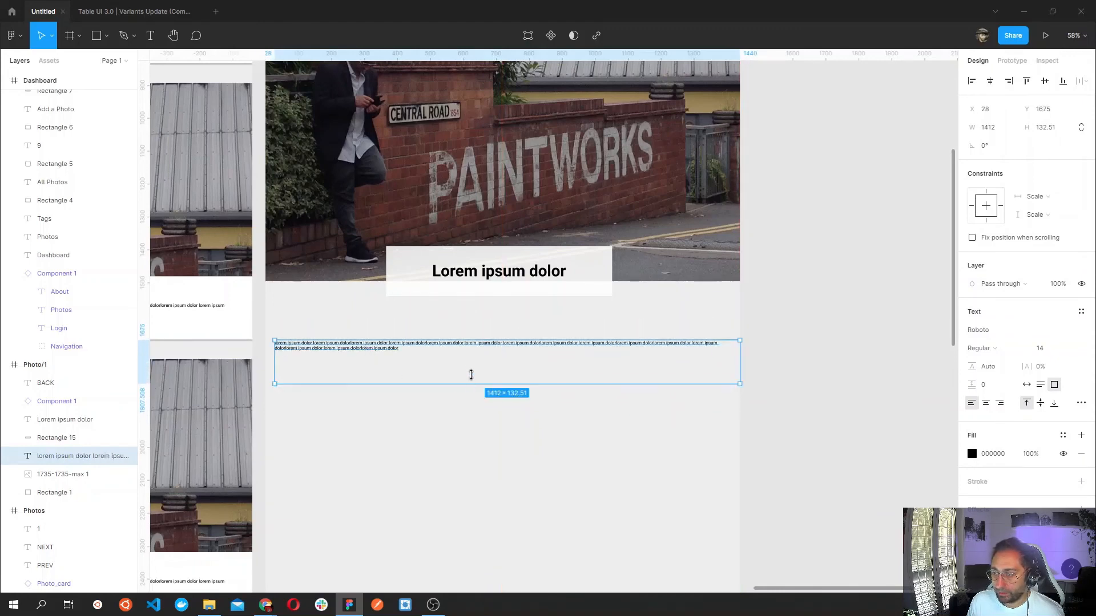
{"action": "left_click_drag", "start_coordinate": [471, 375], "coordinate": [469, 367]}
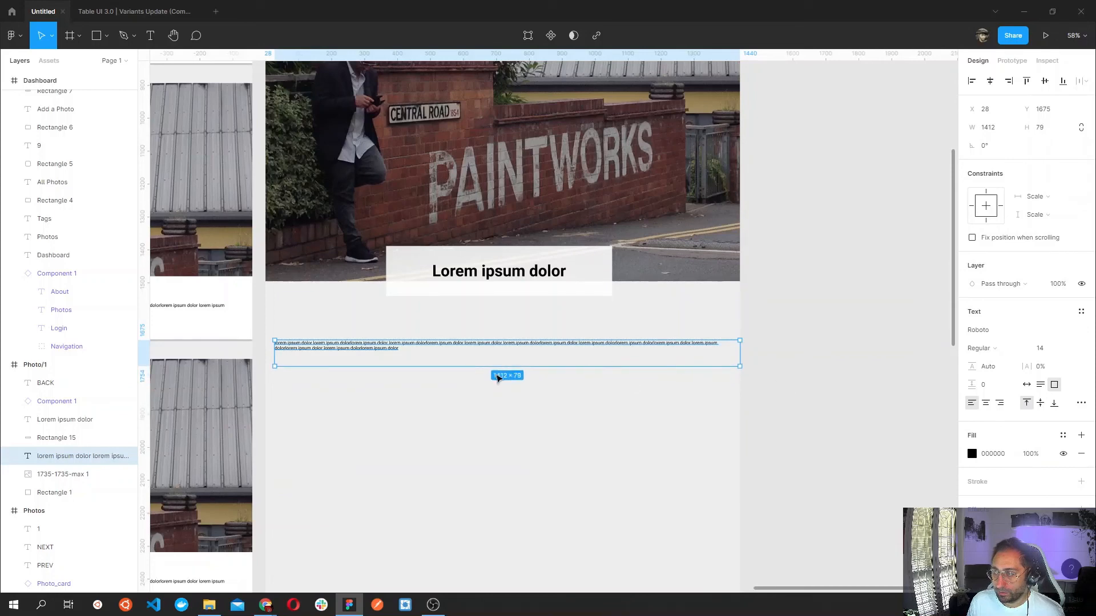
Set the font size of the whole description text to 18.
{"action": "double_click", "coordinate": [373, 351]}
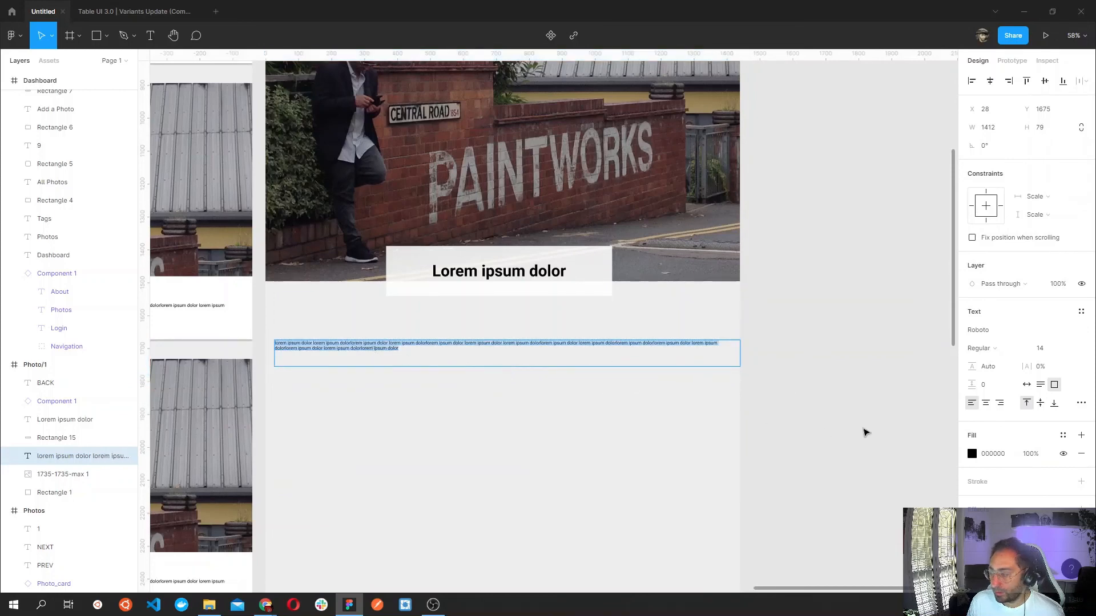
{"action": "left_click", "coordinate": [1070, 349]}
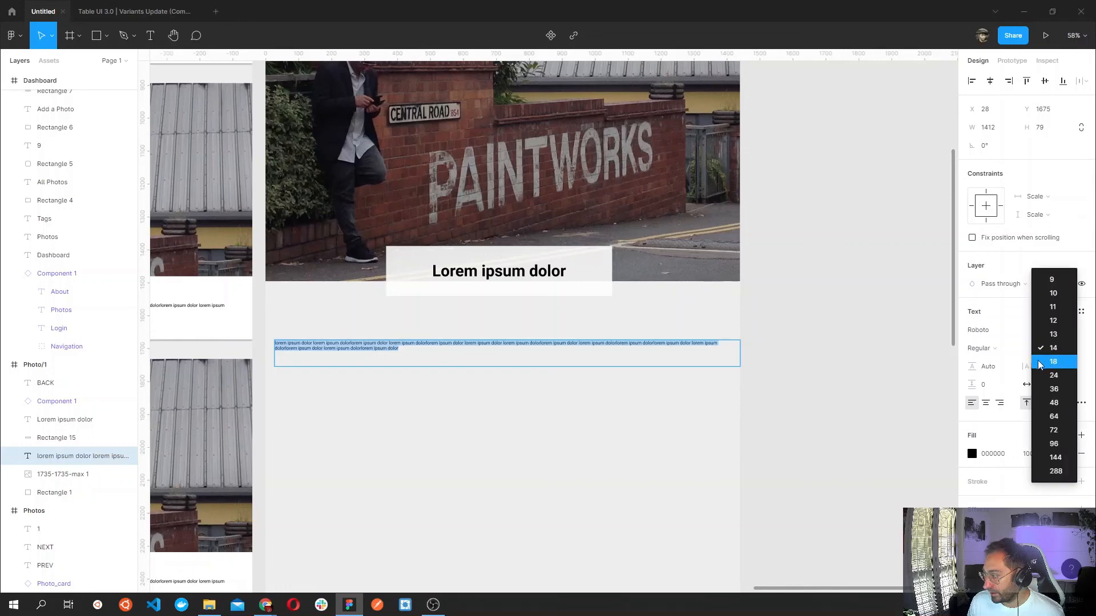
{"action": "left_click", "coordinate": [1029, 363]}
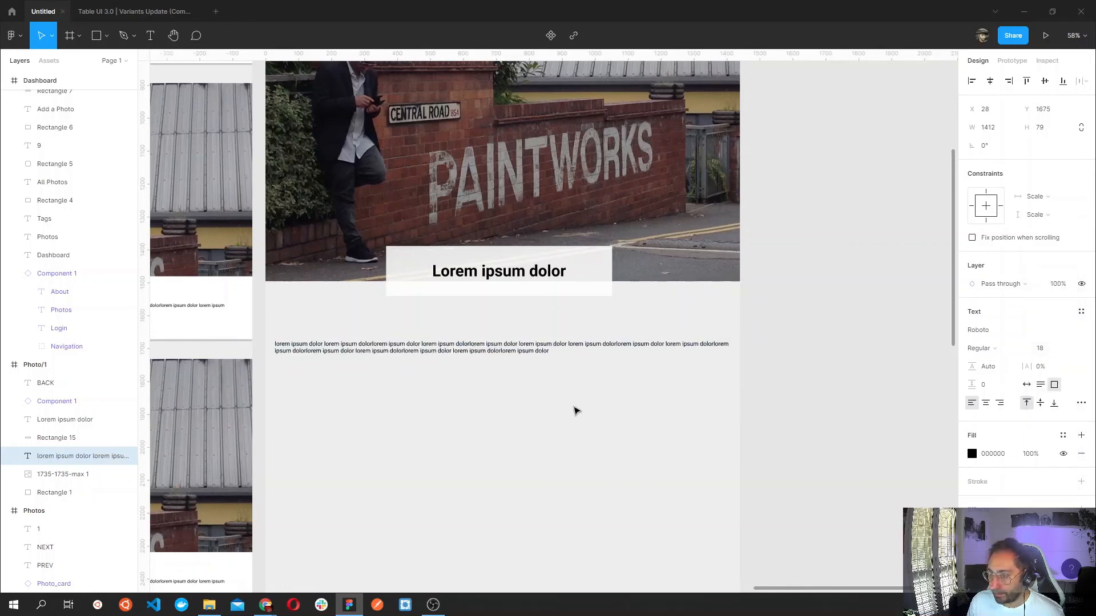
Replace the description with five pasted paragraphs of Lorem ipsum text and extend its text box downward to enclose them.
{"action": "double_click", "coordinate": [547, 354]}
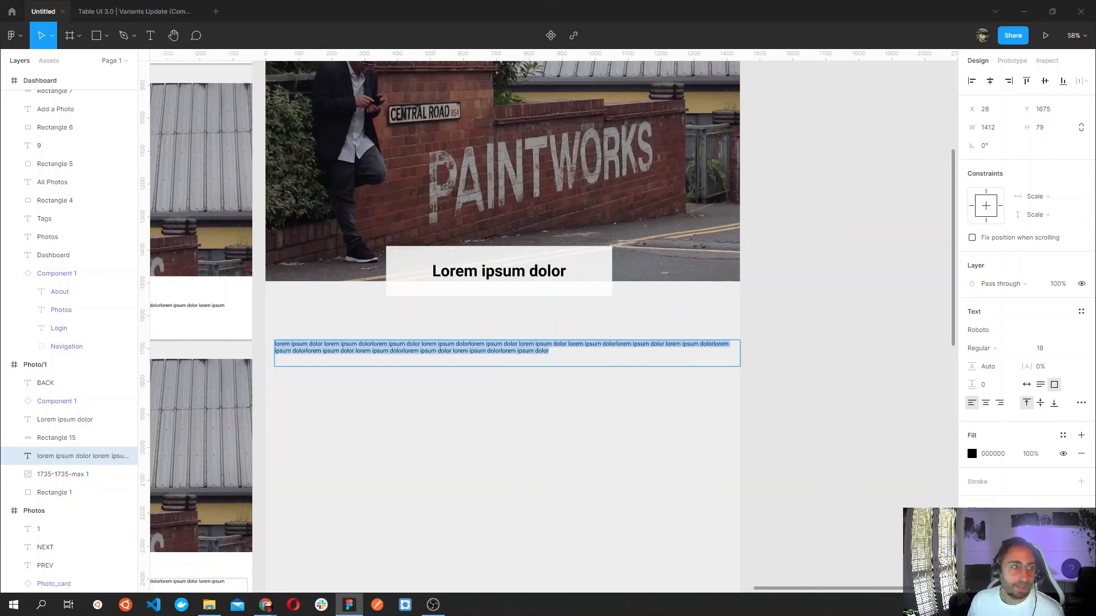
{"action": "key", "text": "alt+Tab"}
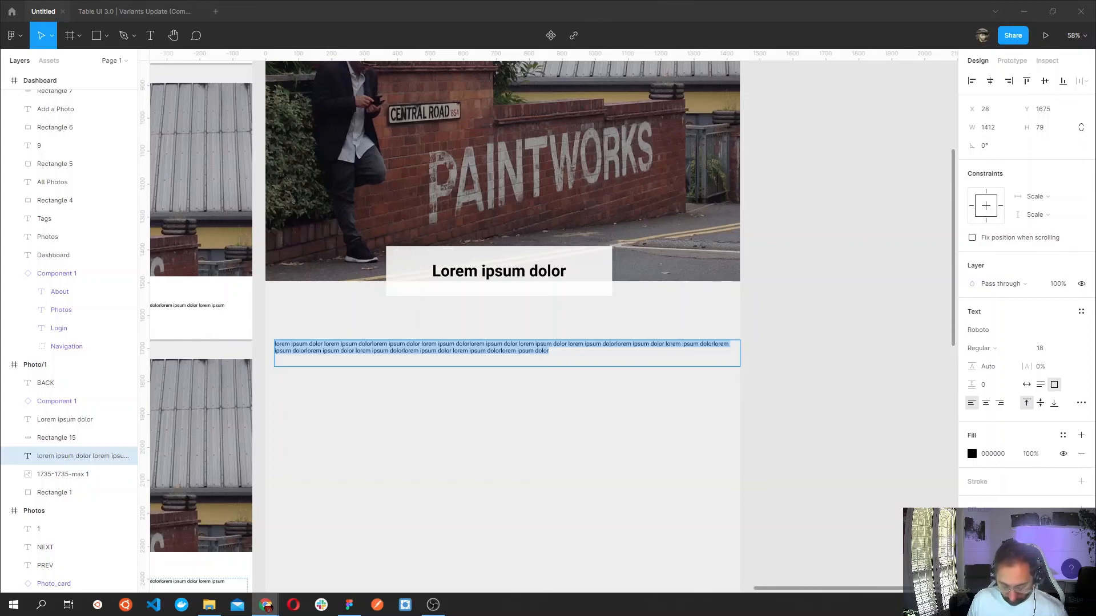
{"action": "left_click", "coordinate": [519, 348]}
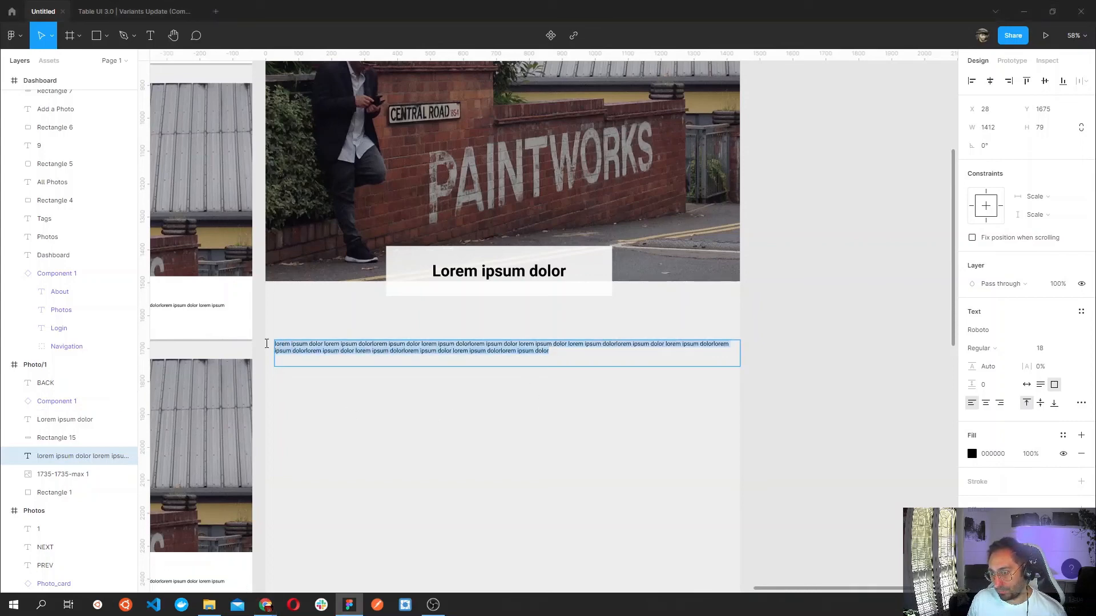
{"action": "key", "text": "ctrl+v"}
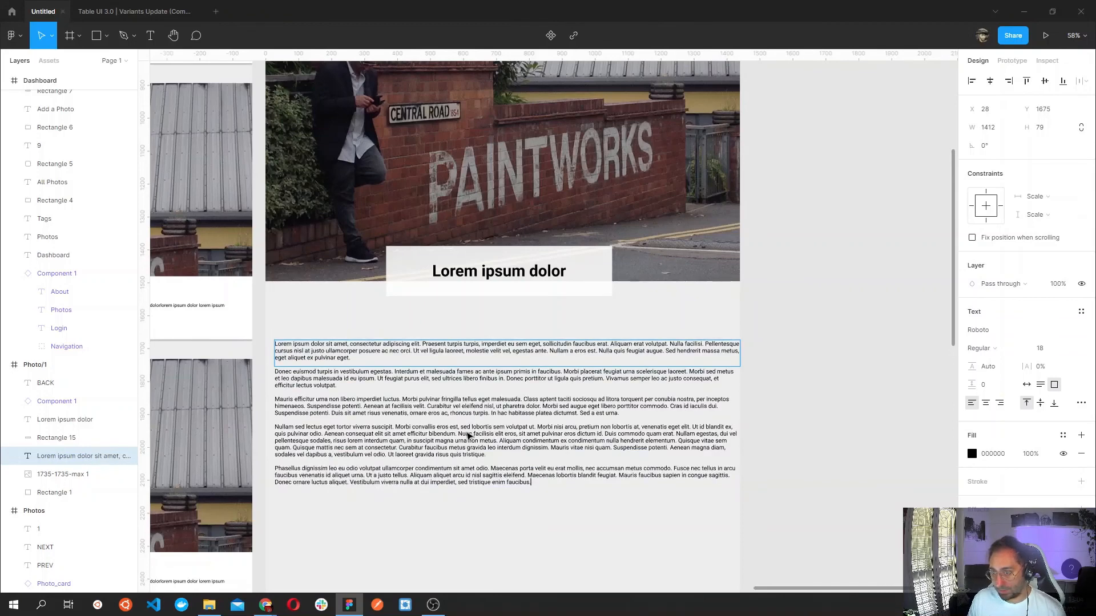
{"action": "key", "text": "Escape"}
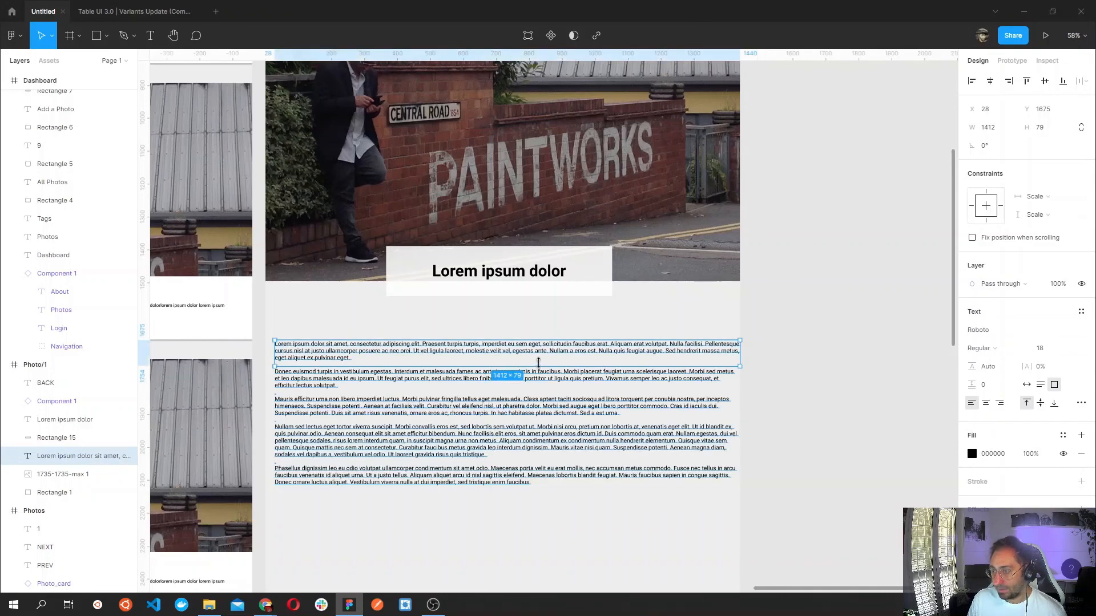
{"action": "left_click_drag", "start_coordinate": [542, 363], "coordinate": [529, 496]}
{"action": "left_click", "coordinate": [750, 464]}
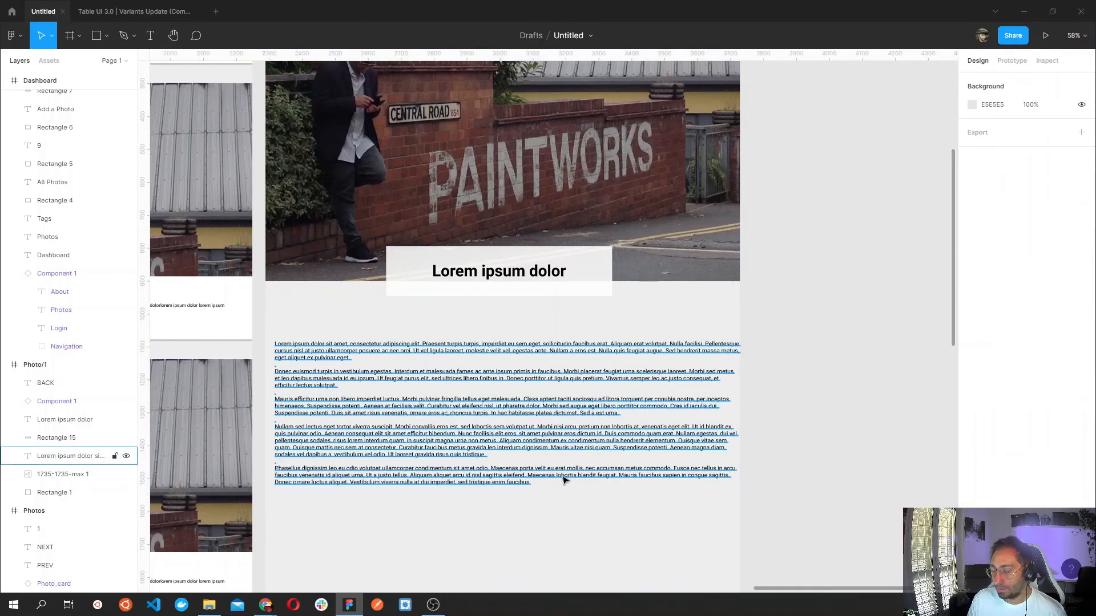
{"action": "scroll", "coordinate": [739, 465], "scroll_direction": "down", "scroll_amount": 3}
{"action": "scroll", "coordinate": [780, 455], "scroll_direction": "down", "scroll_amount": 5}
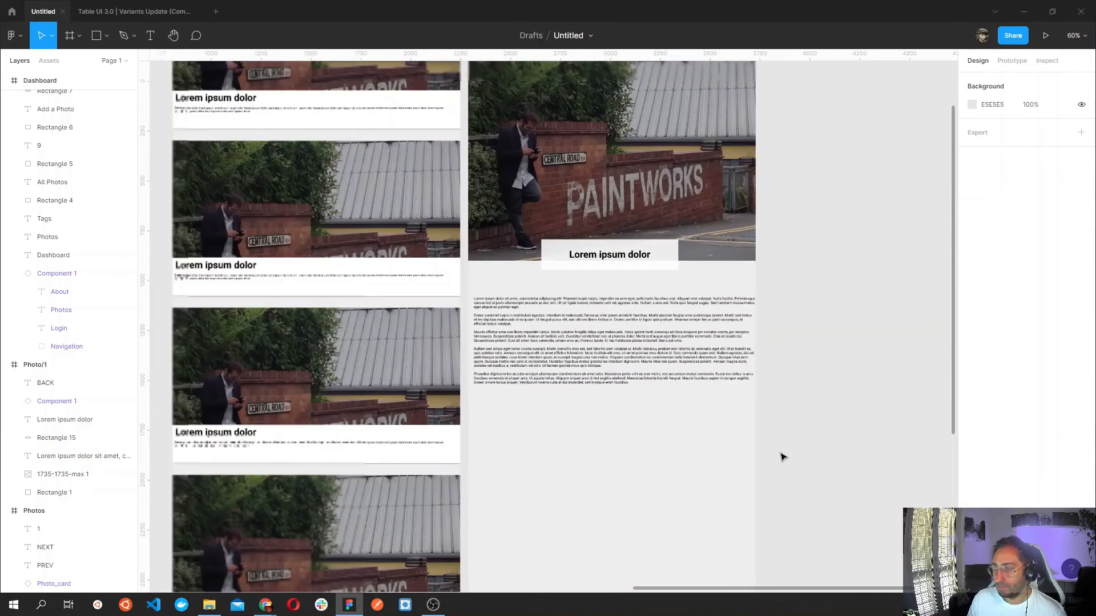
{"action": "scroll", "coordinate": [780, 454], "scroll_direction": "down", "scroll_amount": 3}
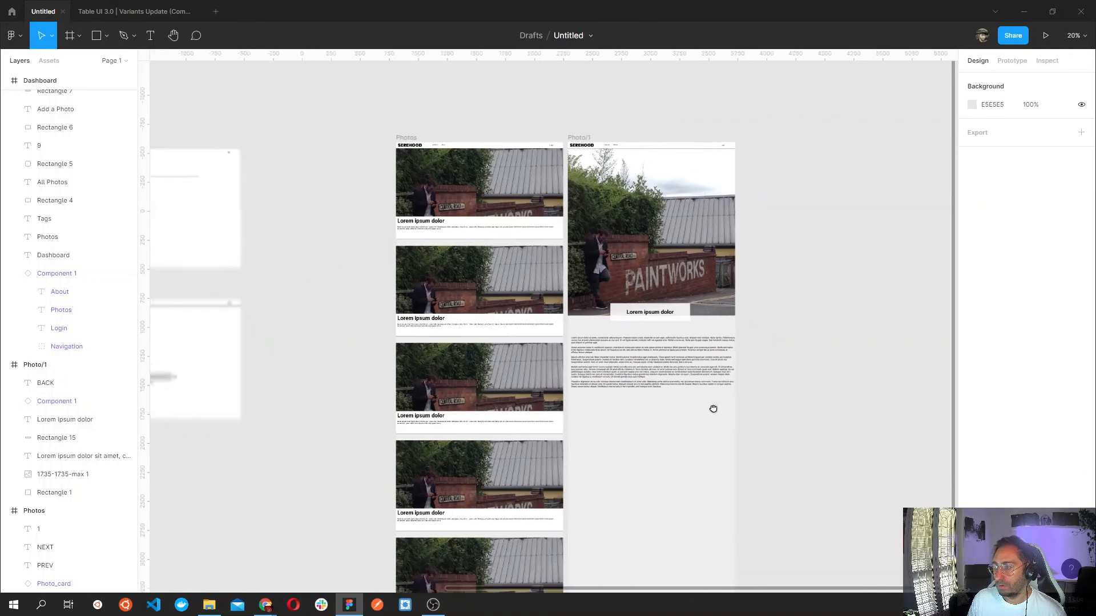
{"action": "scroll", "coordinate": [645, 488], "scroll_direction": "down", "scroll_amount": 1}
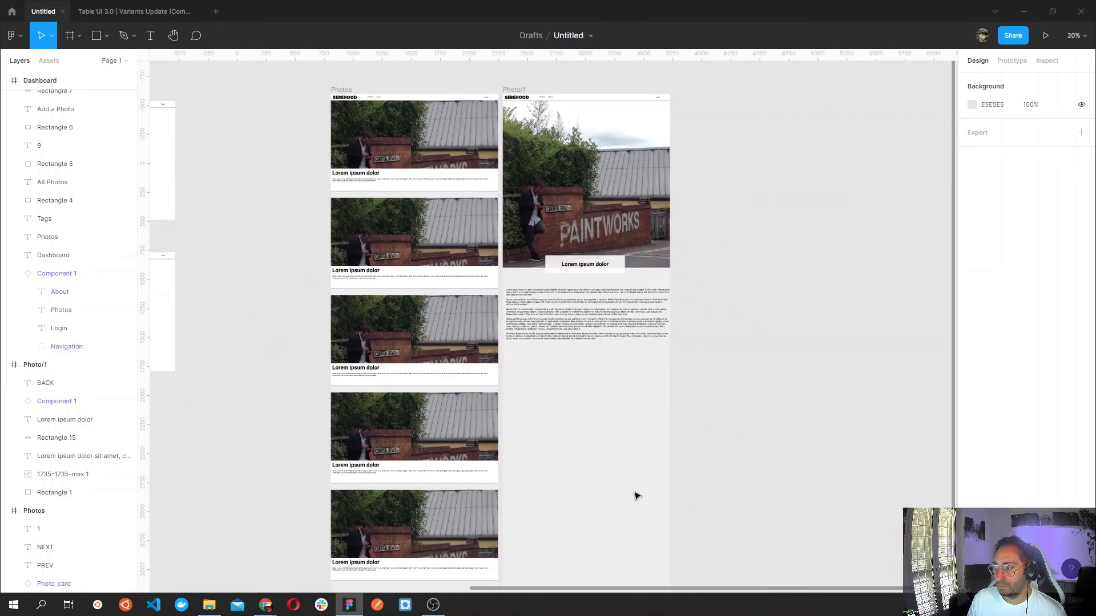
Shorten the Photo/1 frame from its lower edge to a height of 4316.
{"action": "scroll", "coordinate": [634, 491], "scroll_direction": "down", "scroll_amount": 2}
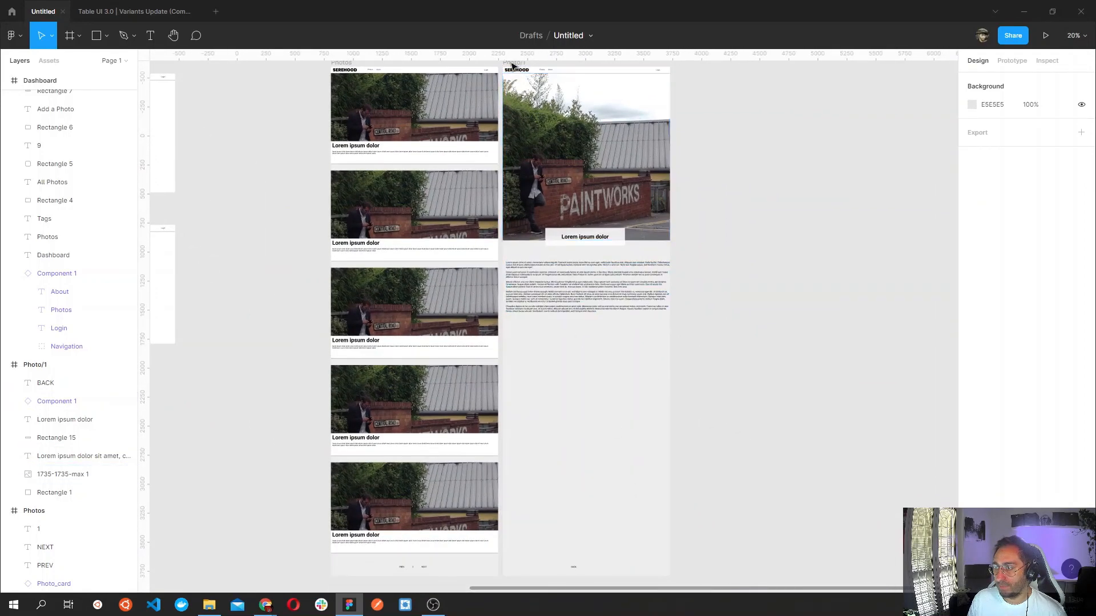
{"action": "left_click", "coordinate": [611, 287]}
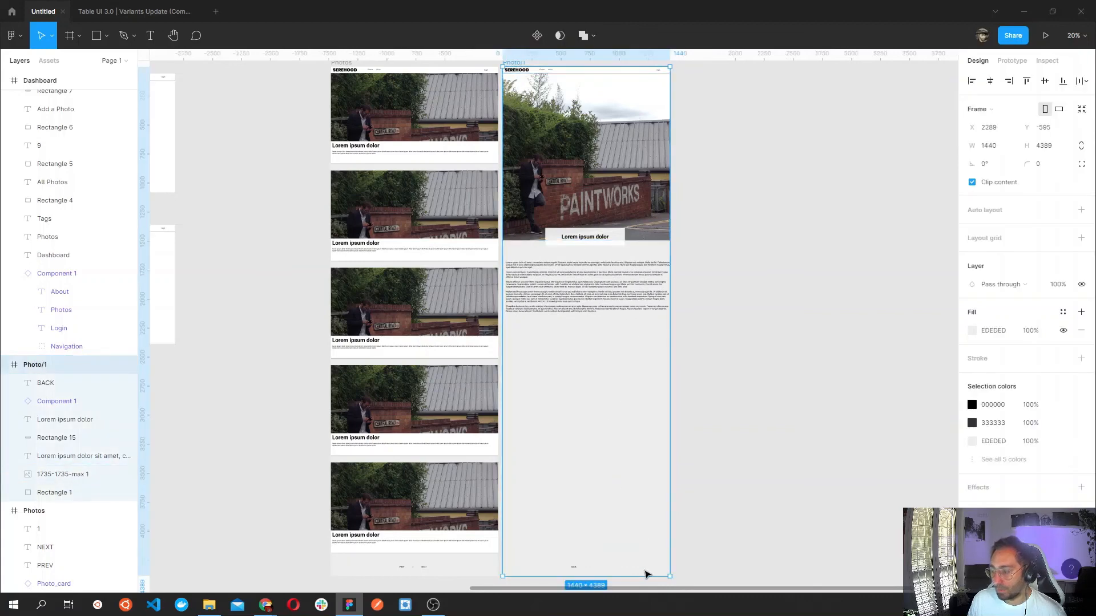
{"action": "left_click_drag", "start_coordinate": [636, 493], "coordinate": [641, 567]}
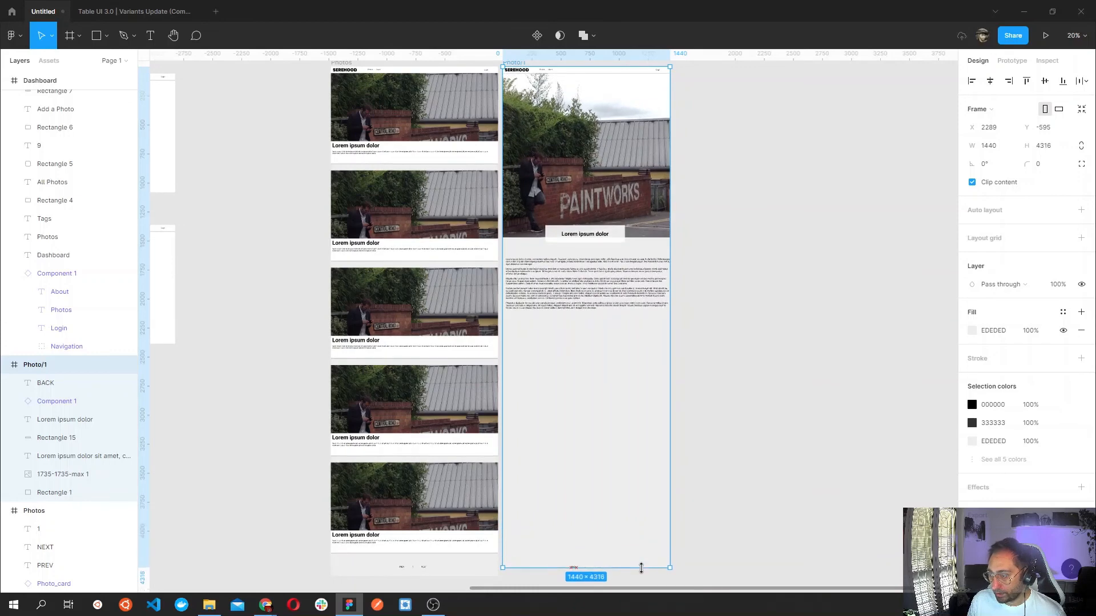
{"action": "left_click", "coordinate": [593, 556]}
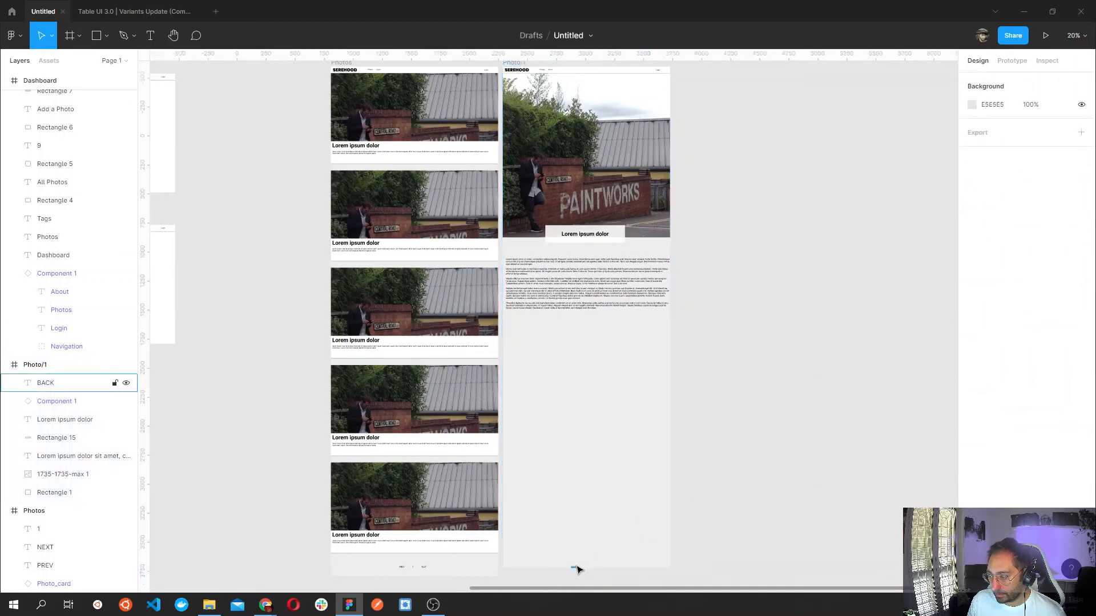
Move the BACK label from the foot of Photo/1 to just below the photo, at X 28, Y 1515.
{"action": "left_click", "coordinate": [574, 567]}
{"action": "left_click_drag", "start_coordinate": [573, 568], "coordinate": [512, 246]}
{"action": "scroll", "coordinate": [512, 247], "scroll_direction": "up", "scroll_amount": 5}
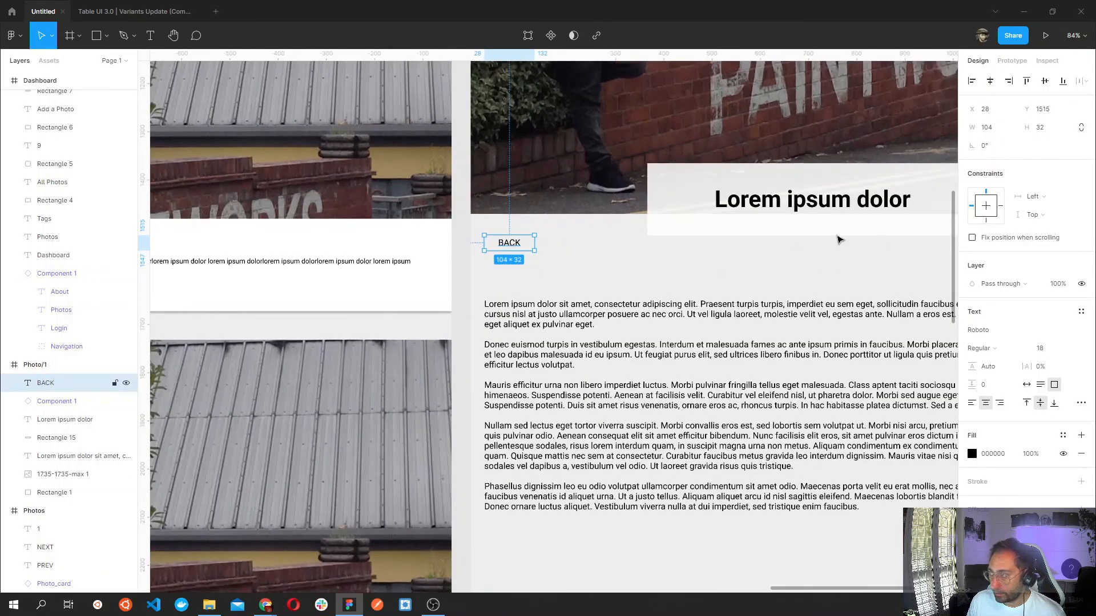
Set the BACK label's font weight to Black and change its text to GO BACK.
{"action": "left_click", "coordinate": [1012, 355]}
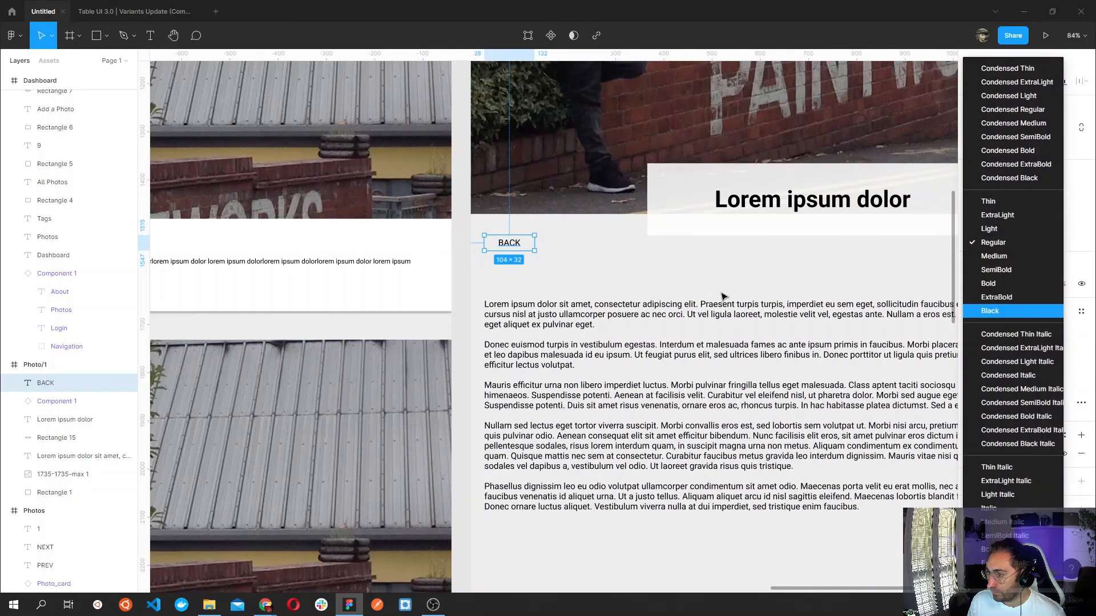
{"action": "key", "text": "Return"}
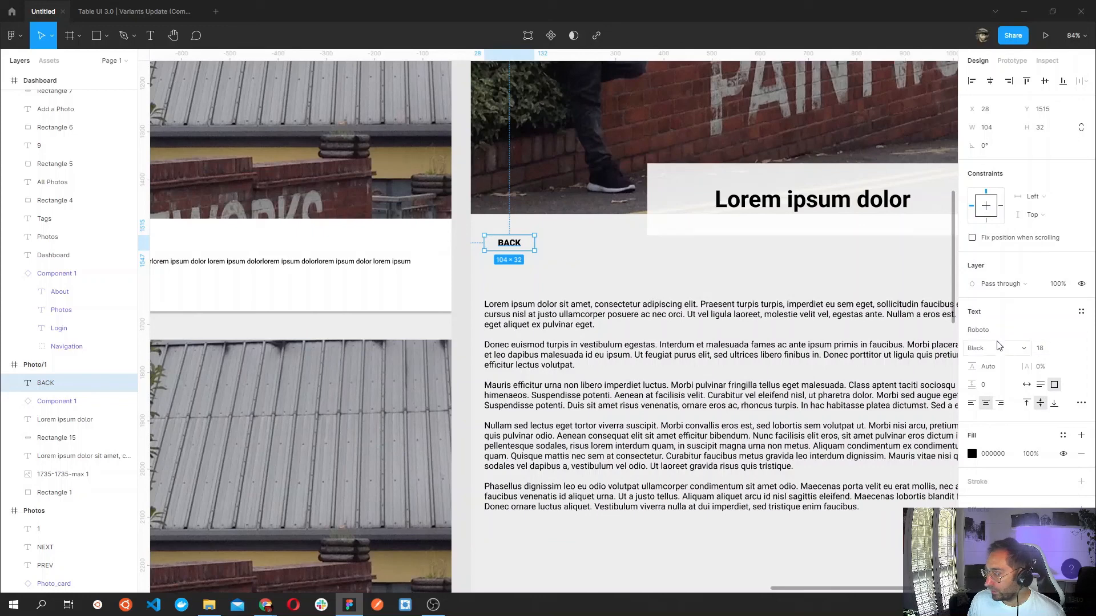
{"action": "double_click", "coordinate": [503, 245]}
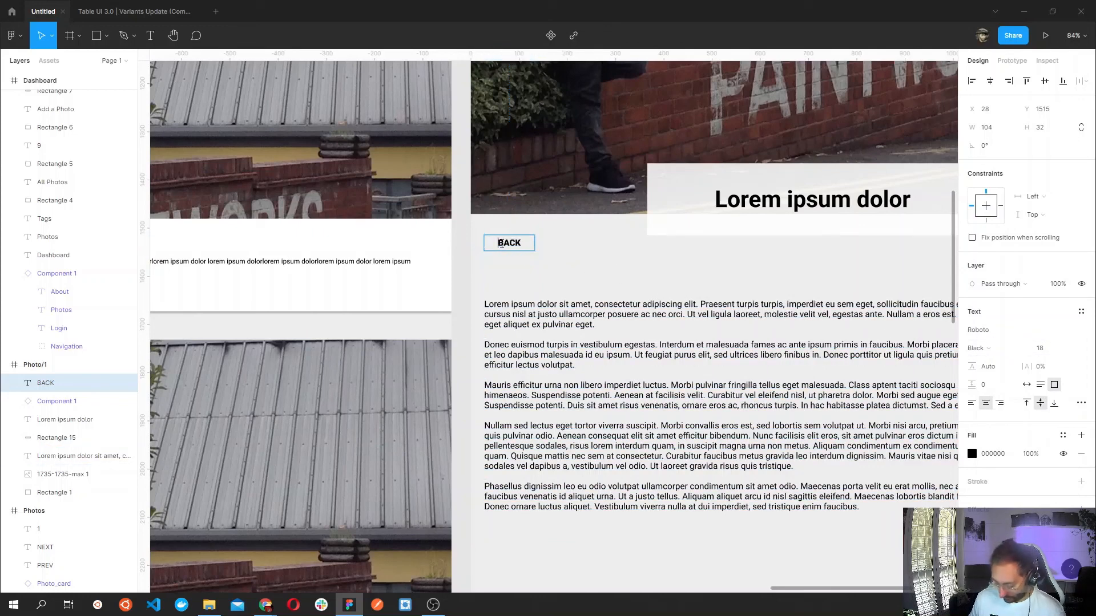
{"action": "type", "text": "GO"}
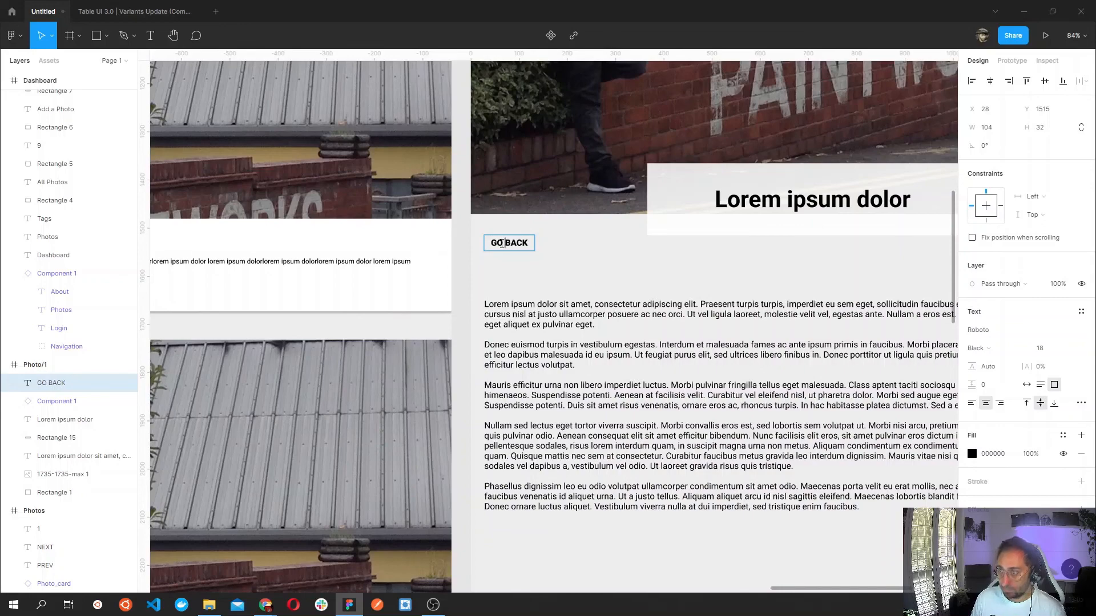
{"action": "key", "text": "Escape"}
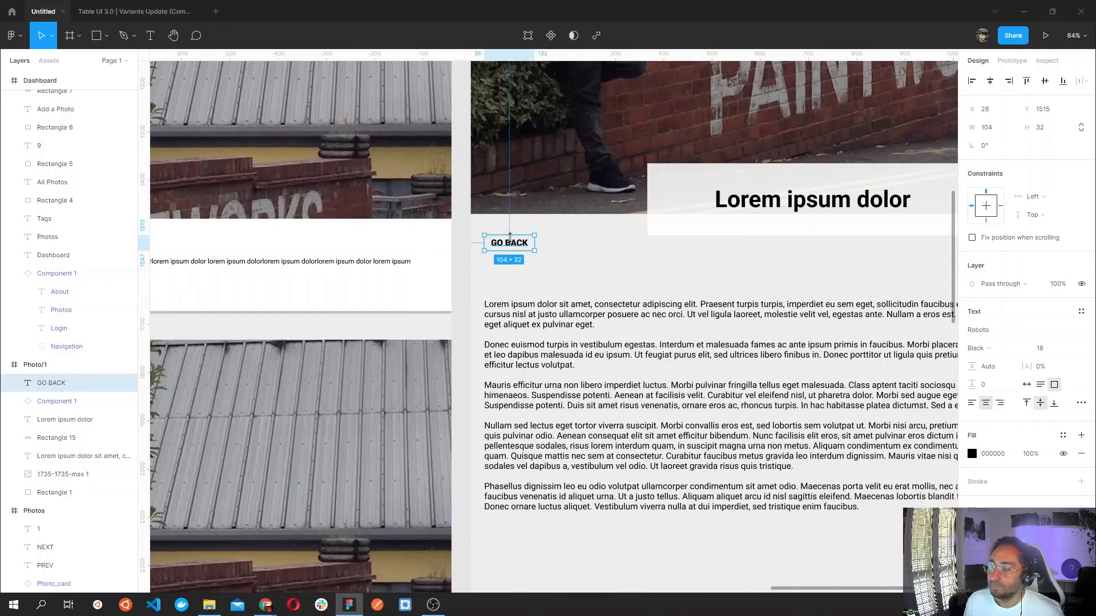
Turn off Clip content for the Photo/1 frame and resize the frame to fit its contents.
{"action": "scroll", "coordinate": [690, 386], "scroll_direction": "down", "scroll_amount": 3}
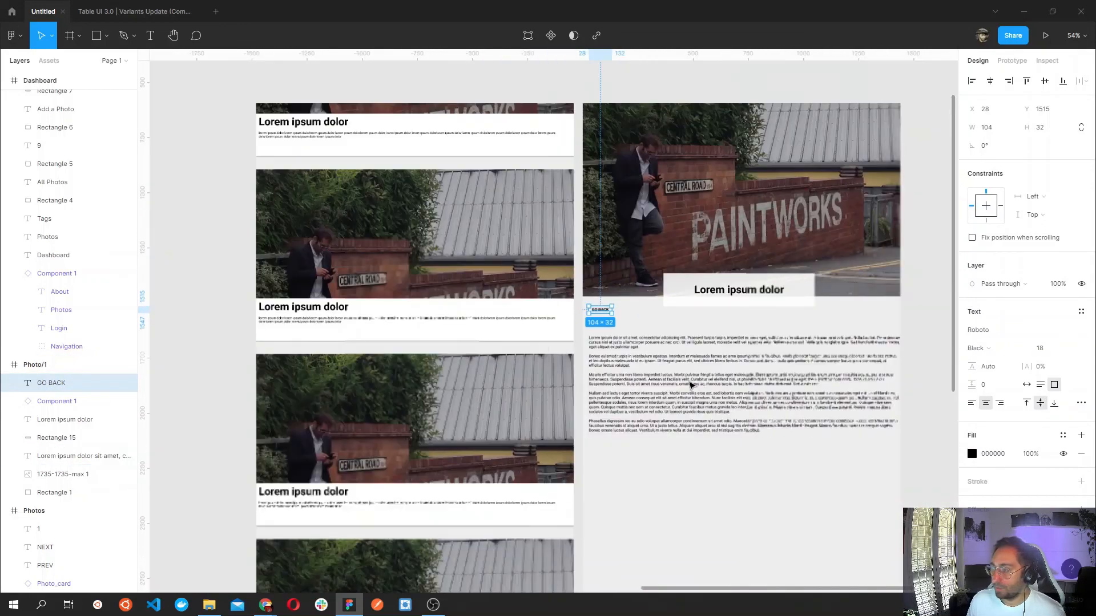
{"action": "scroll", "coordinate": [690, 386], "scroll_direction": "down", "scroll_amount": 4}
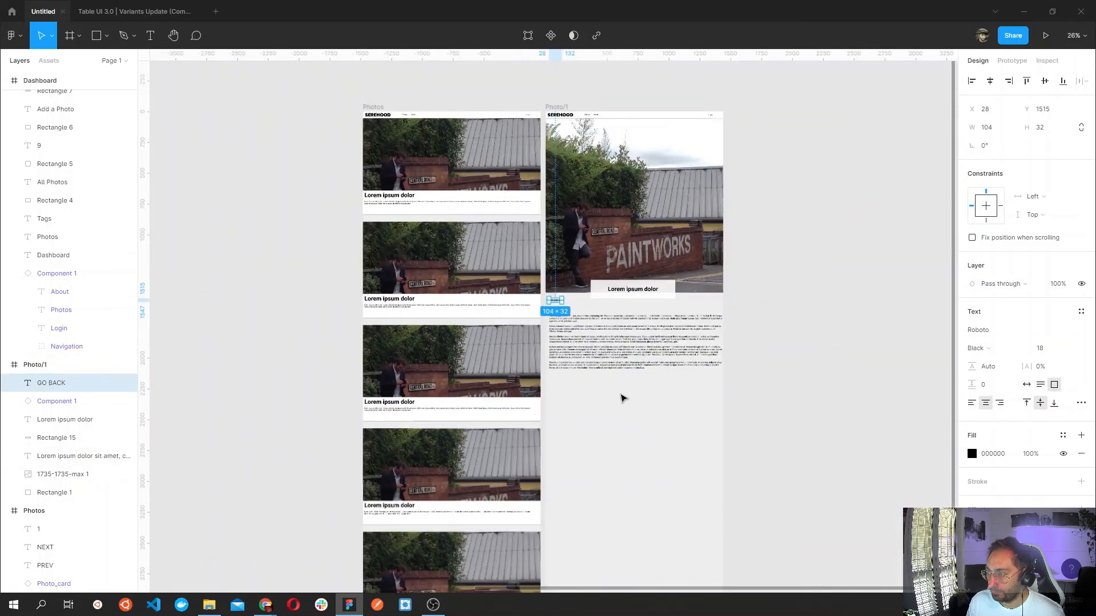
{"action": "scroll", "coordinate": [622, 398], "scroll_direction": "down", "scroll_amount": 2}
{"action": "left_click", "coordinate": [762, 295]}
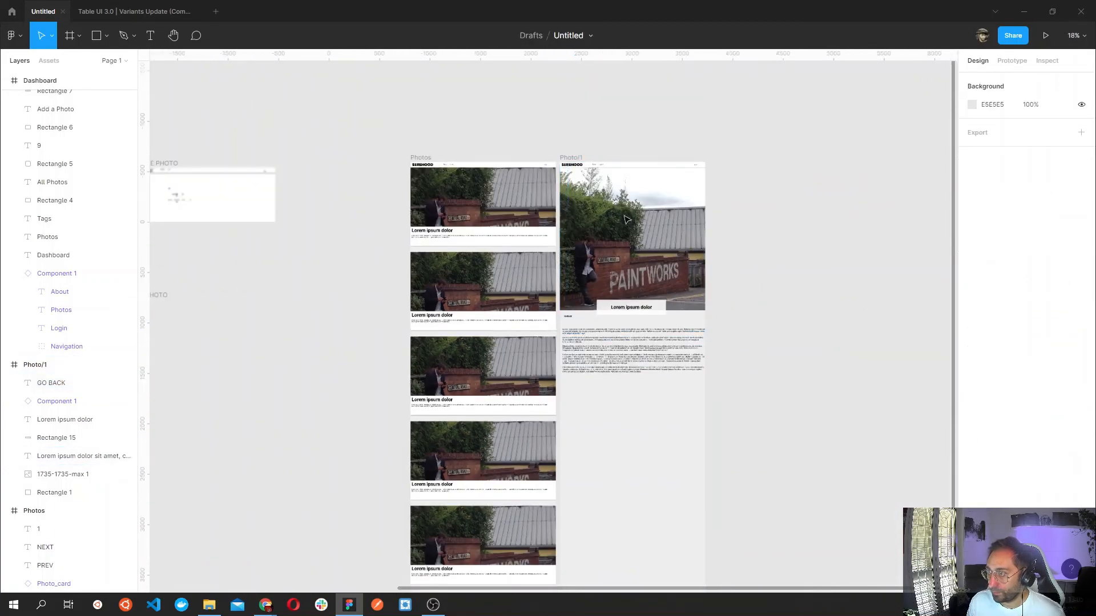
{"action": "left_click", "coordinate": [569, 161]}
{"action": "scroll", "coordinate": [713, 394], "scroll_direction": "down", "scroll_amount": 2}
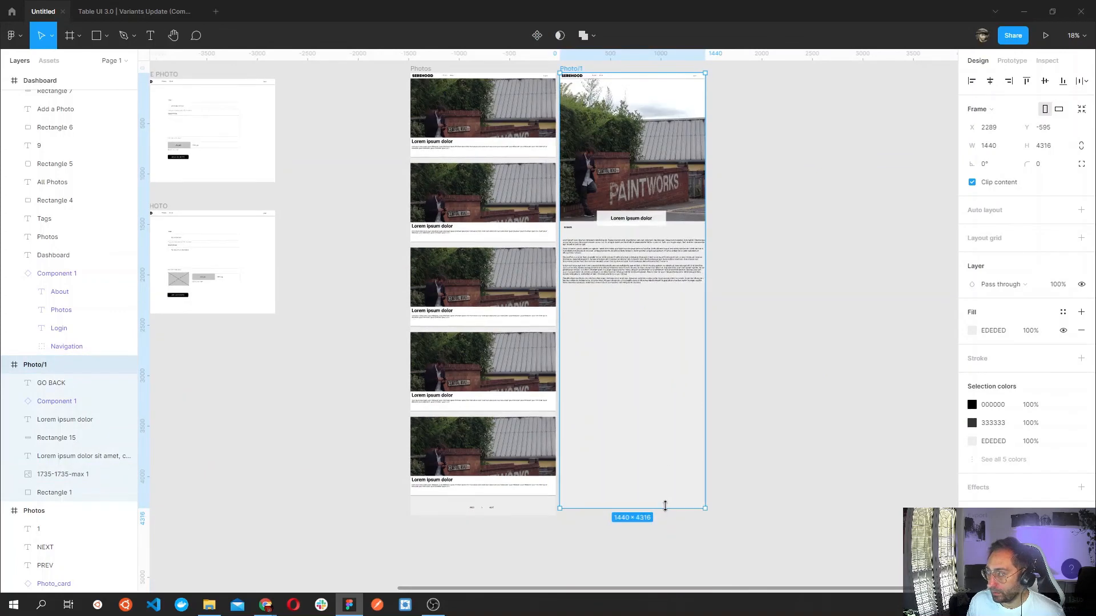
{"action": "left_click", "coordinate": [972, 182]}
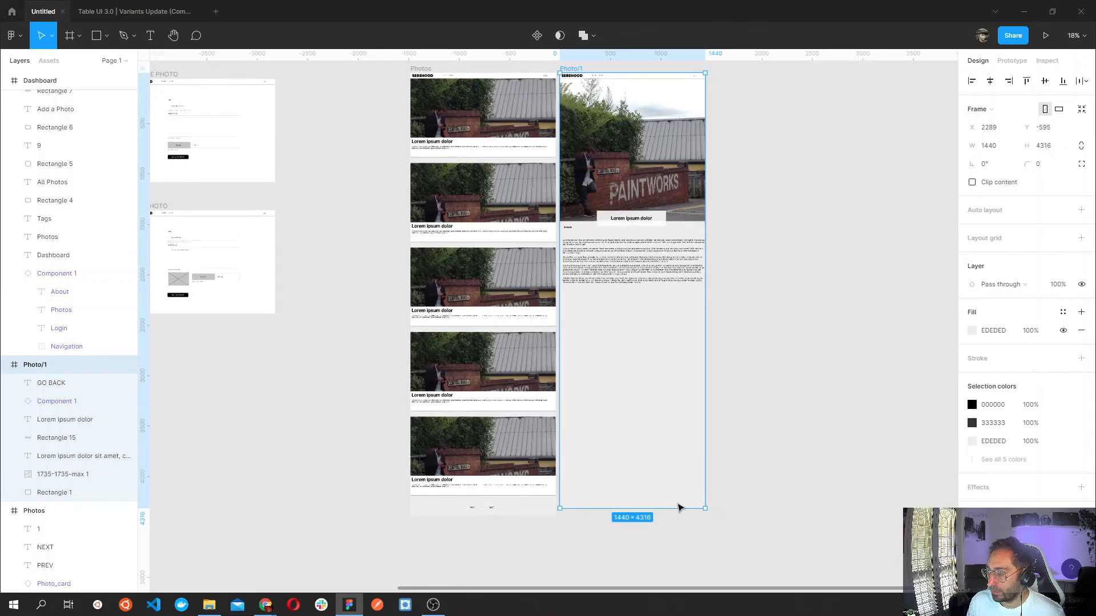
{"action": "left_click_drag", "start_coordinate": [677, 506], "coordinate": [644, 518]}
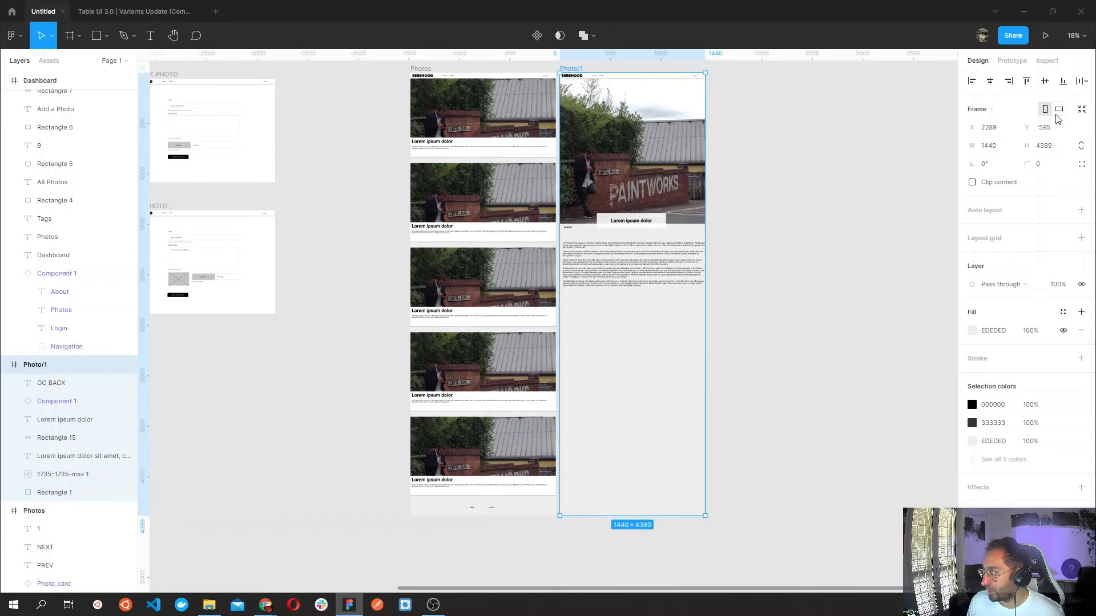
{"action": "left_click", "coordinate": [1084, 113]}
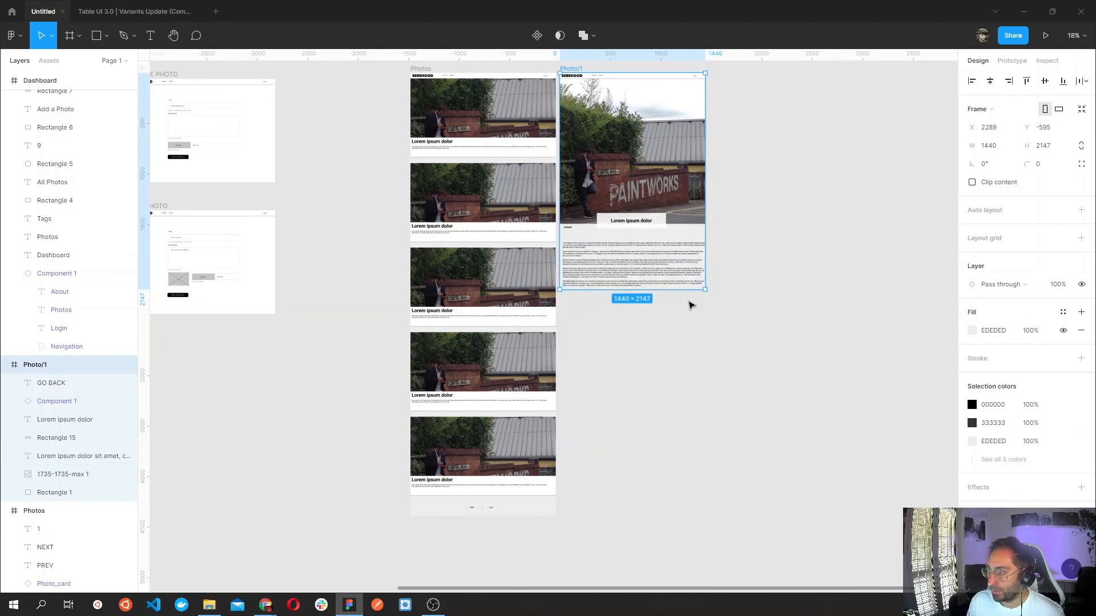
{"action": "left_click", "coordinate": [683, 330]}
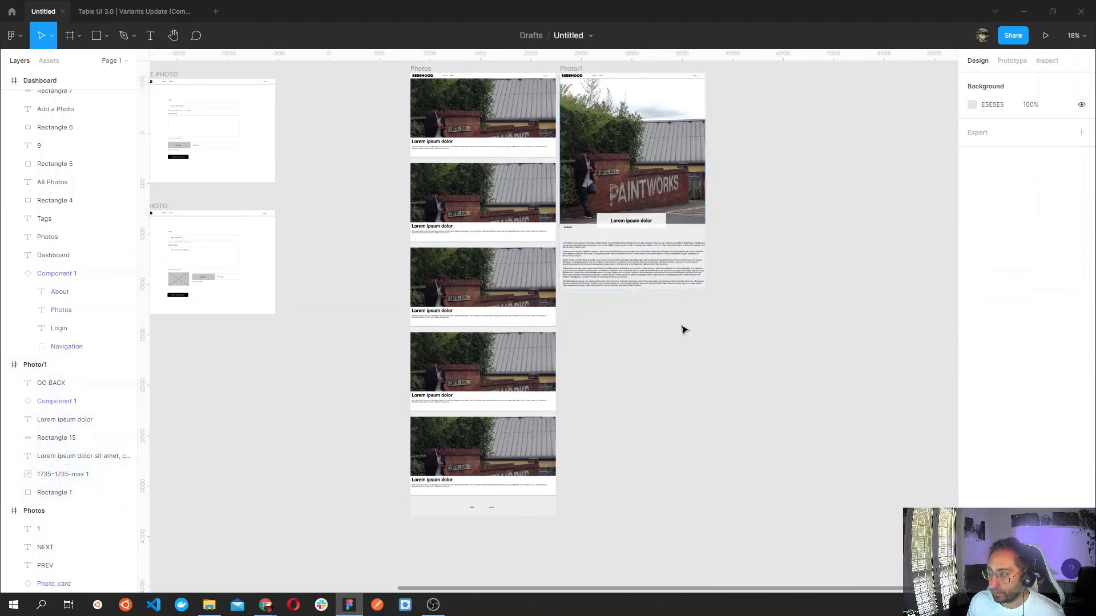
Lighten the Photo/1 frame's background fill to F2F2F2.
{"action": "left_click_drag", "start_coordinate": [667, 327], "coordinate": [713, 385]}
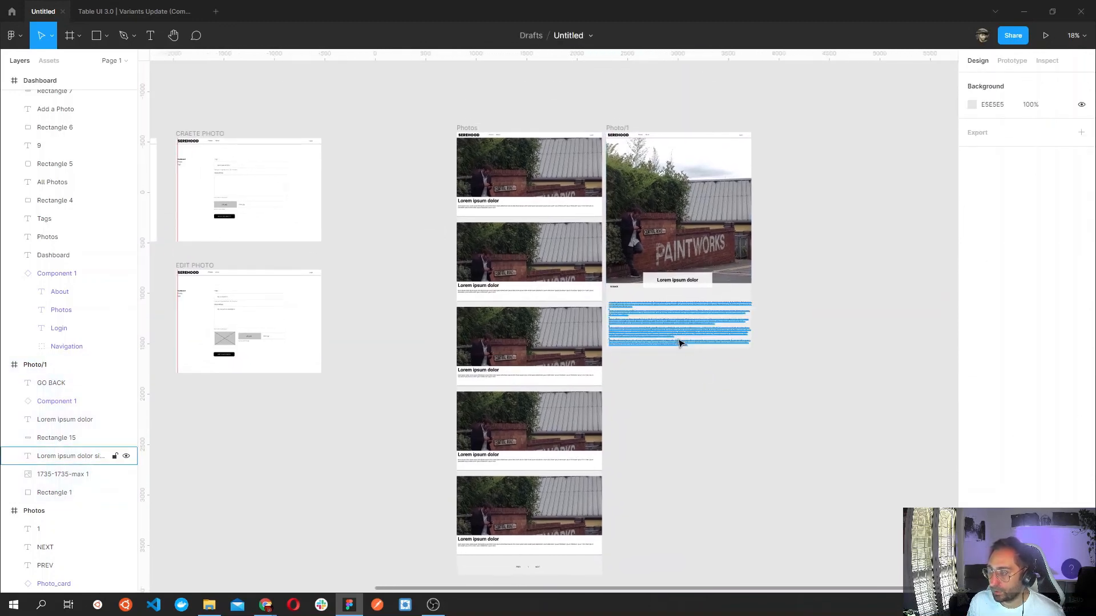
{"action": "scroll", "coordinate": [679, 342], "scroll_direction": "up", "scroll_amount": 5}
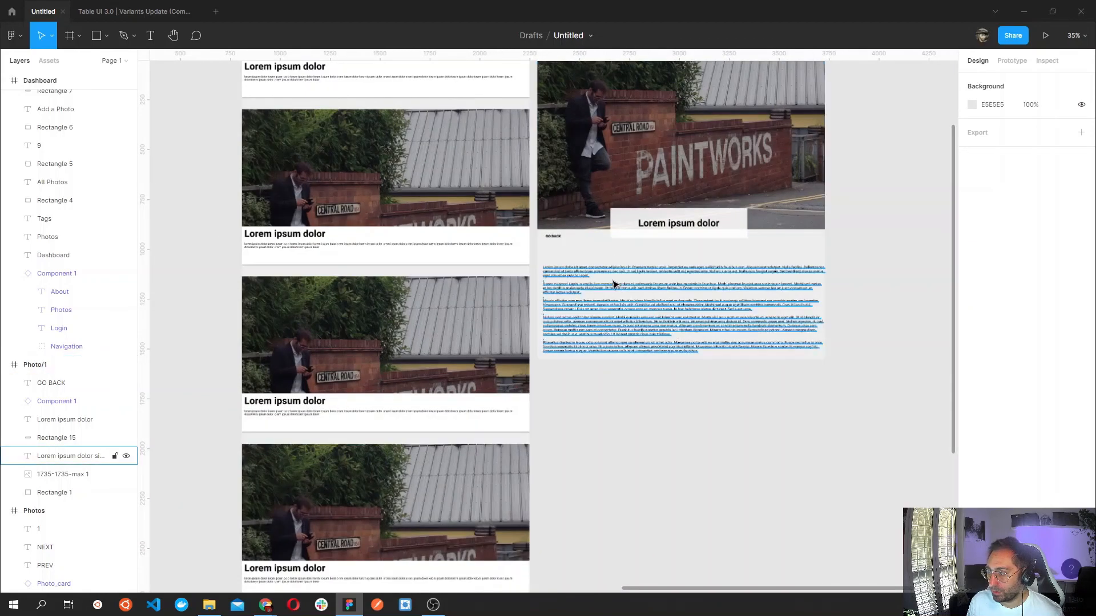
{"action": "scroll", "coordinate": [585, 234], "scroll_direction": "up", "scroll_amount": 3}
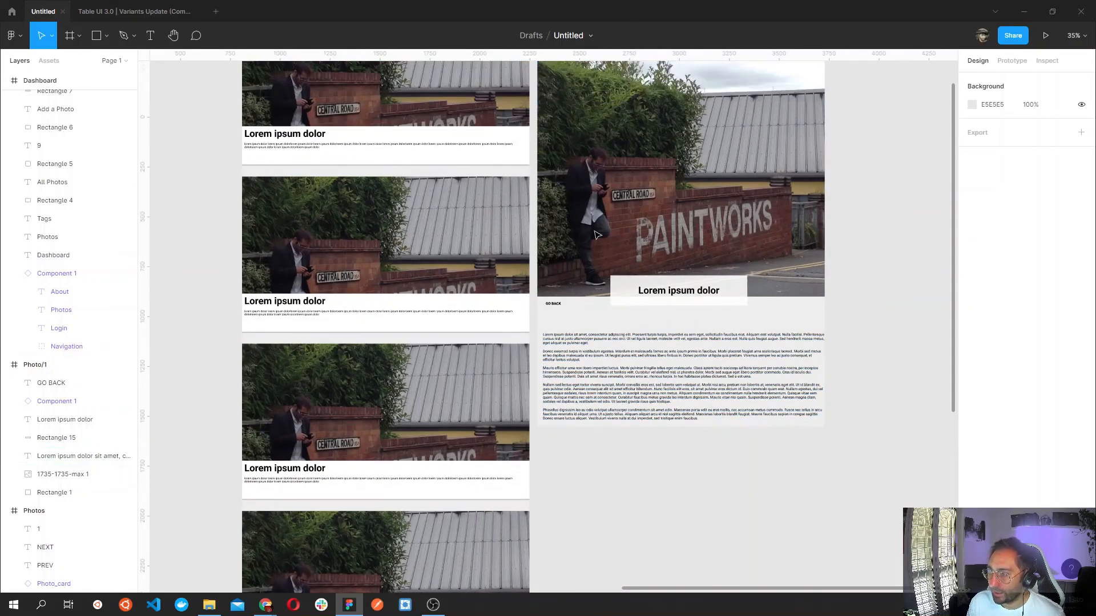
{"action": "scroll", "coordinate": [576, 194], "scroll_direction": "up", "scroll_amount": 1}
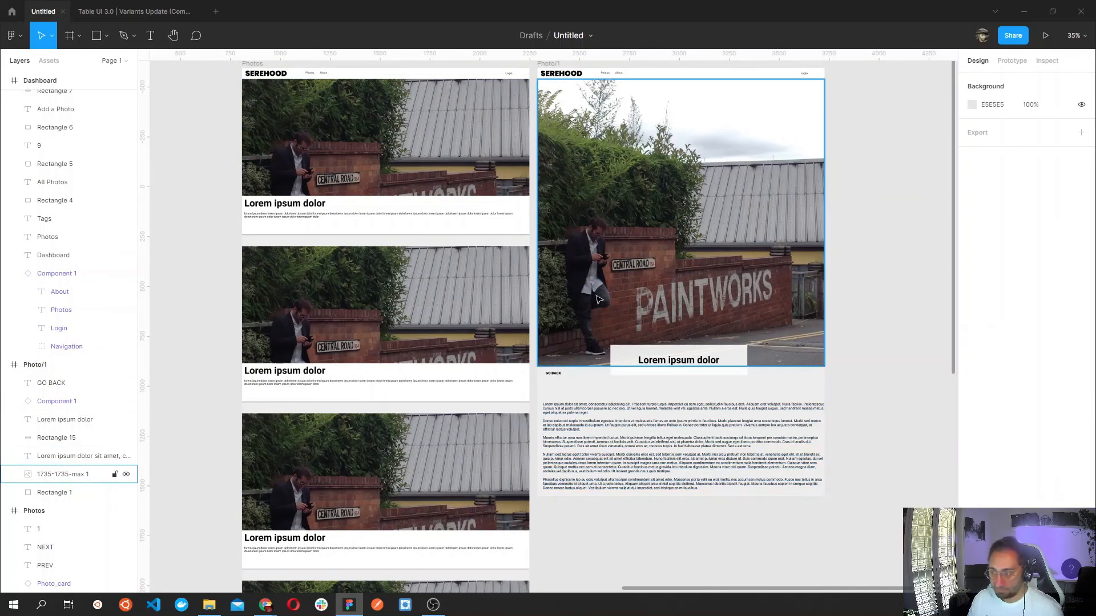
{"action": "left_click", "coordinate": [551, 65]}
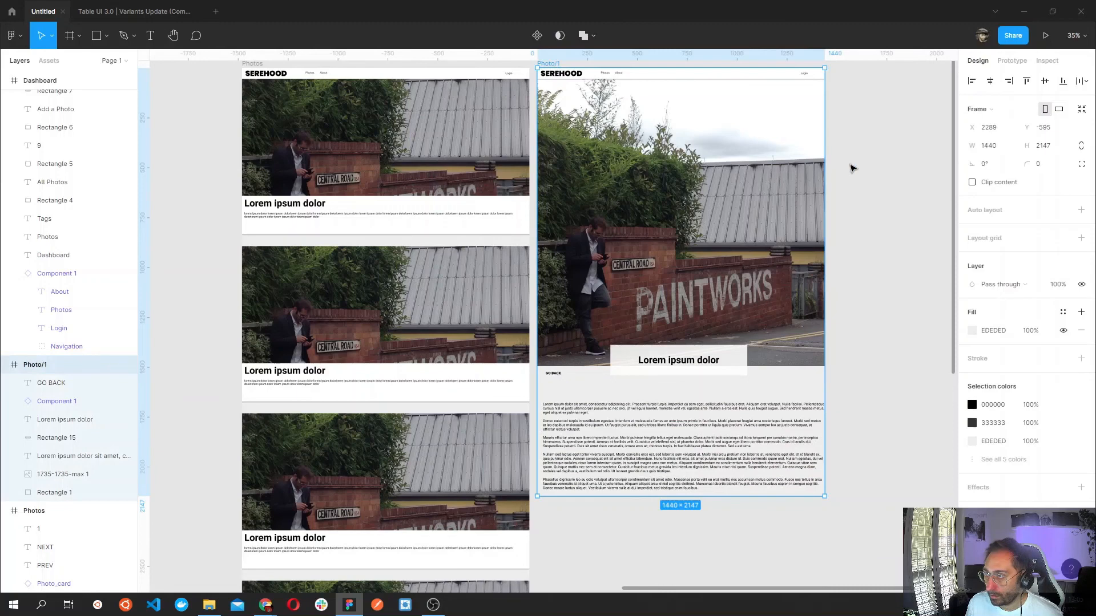
{"action": "left_click", "coordinate": [972, 331]}
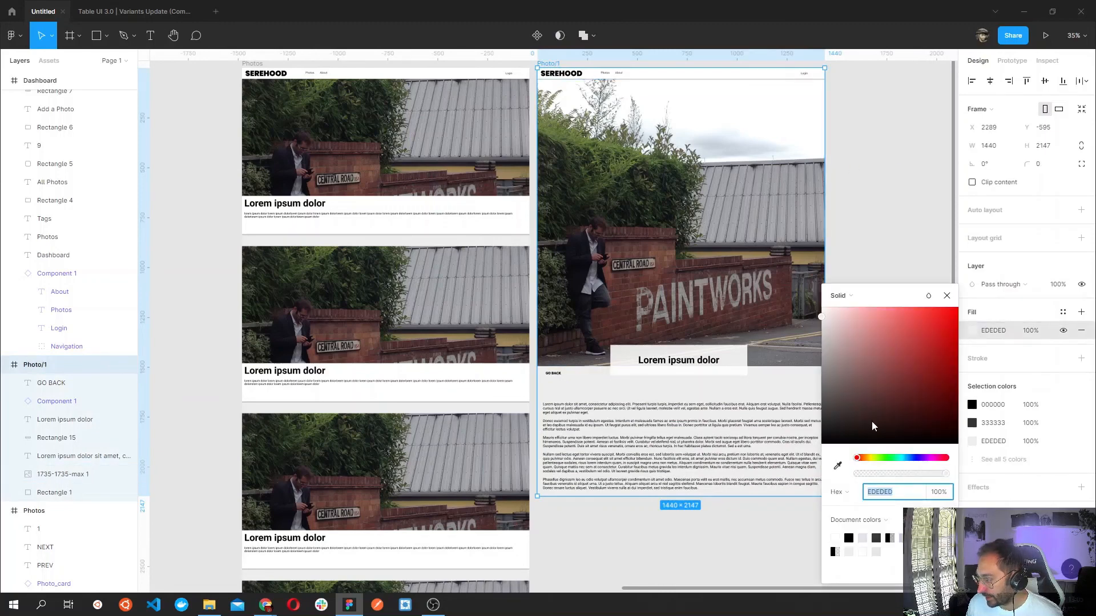
{"action": "left_click_drag", "start_coordinate": [822, 316], "coordinate": [821, 313]}
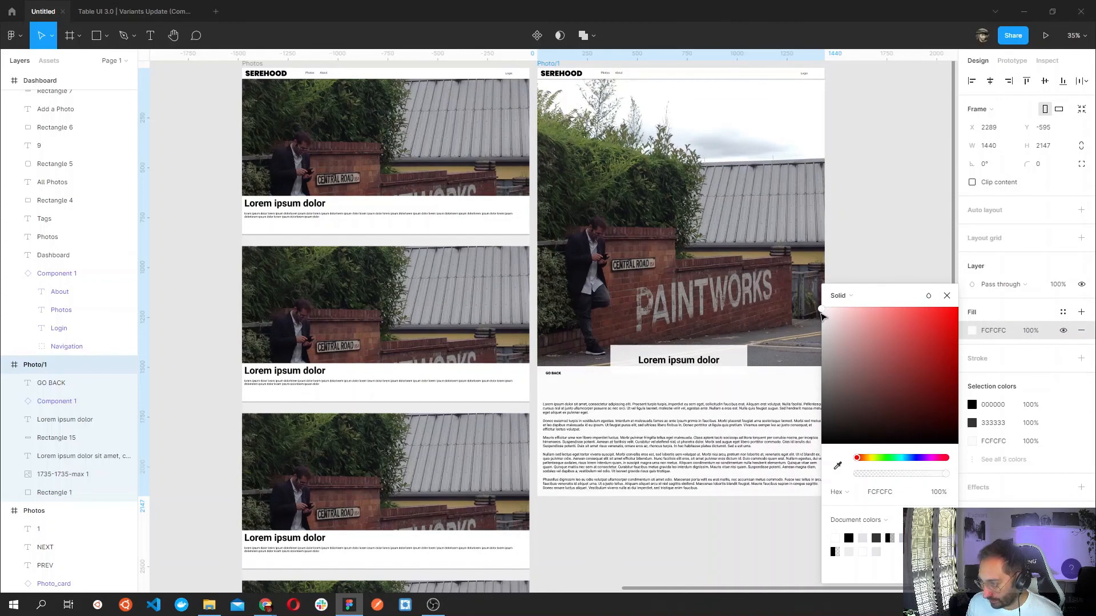
{"action": "left_click_drag", "start_coordinate": [822, 315], "coordinate": [819, 320]}
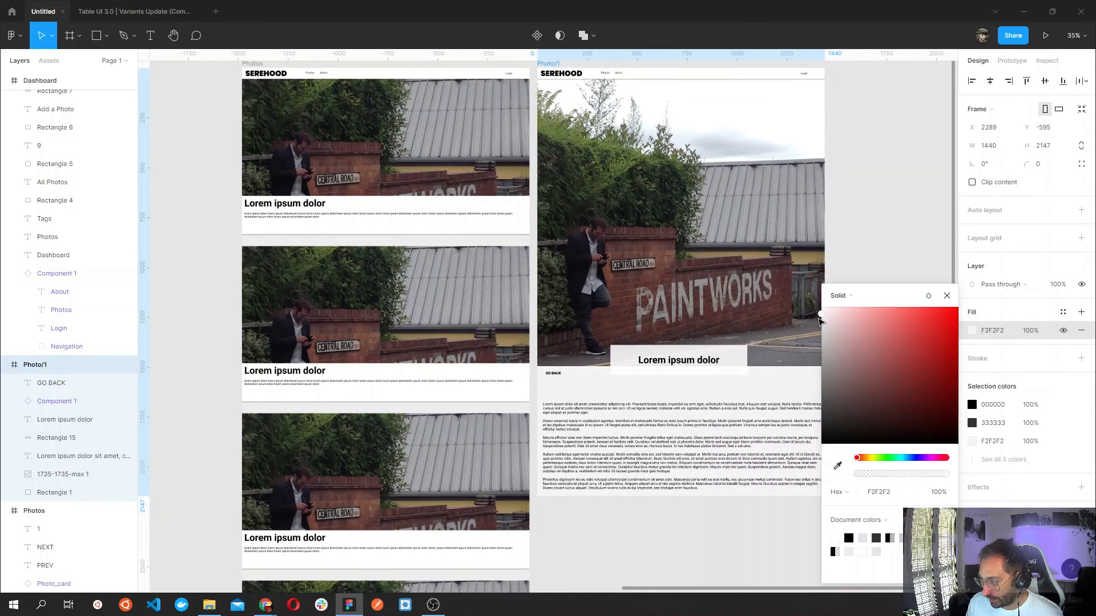
{"action": "left_click", "coordinate": [861, 255]}
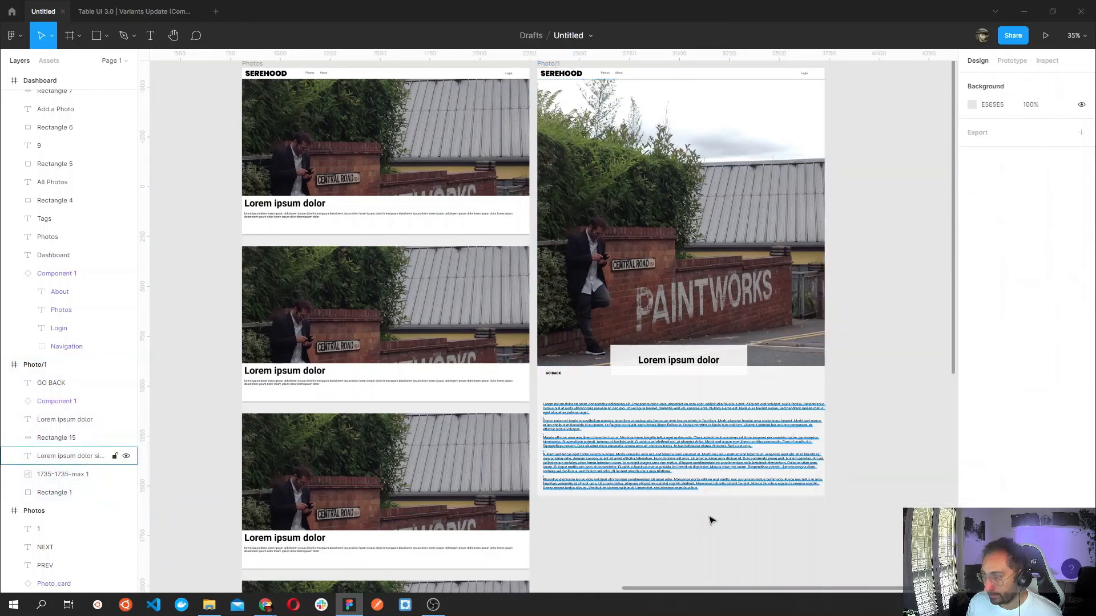
Inset the Photo/1 description text box to X 42, Y 1610 with a width of 1333 and a height of 481.
{"action": "left_click", "coordinate": [665, 474]}
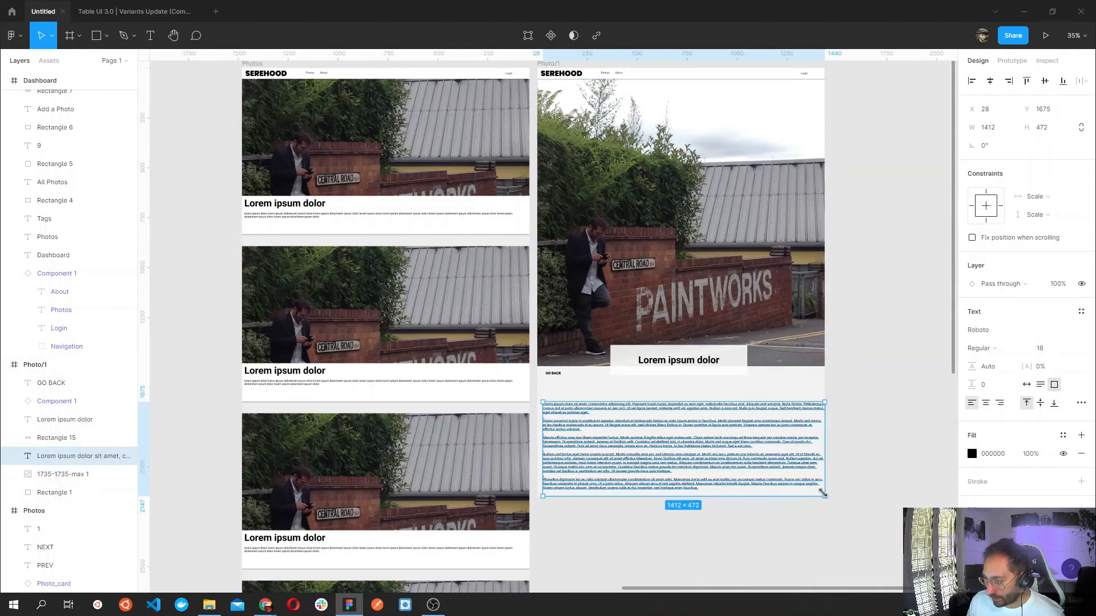
{"action": "left_click_drag", "start_coordinate": [823, 494], "coordinate": [811, 484]}
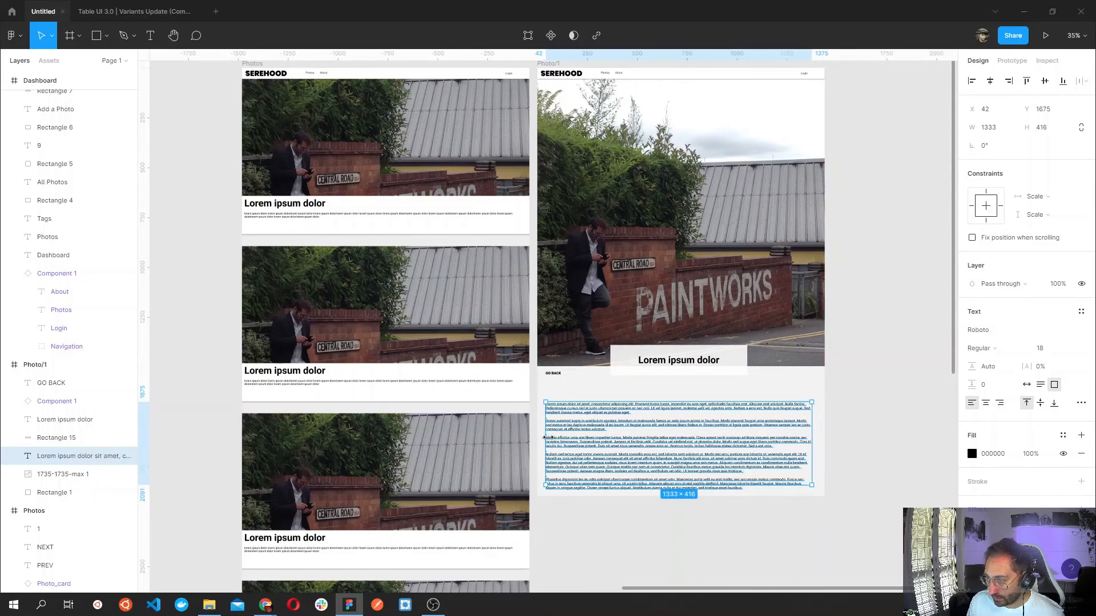
{"action": "left_click_drag", "start_coordinate": [665, 401], "coordinate": [731, 391]}
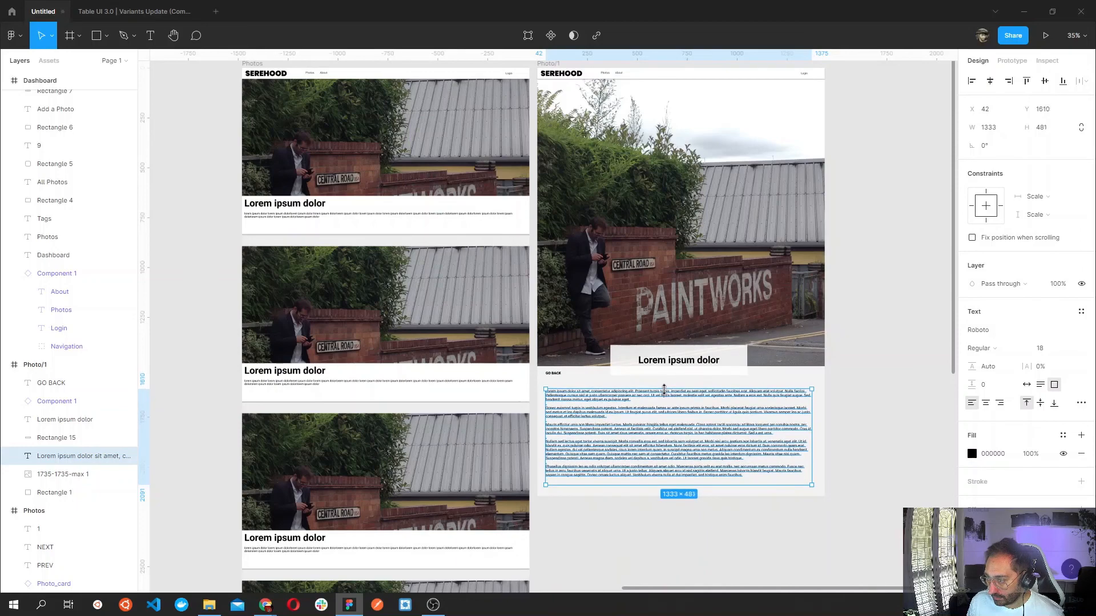
{"action": "left_click", "coordinate": [868, 420]}
{"action": "scroll", "coordinate": [667, 510], "scroll_direction": "down", "scroll_amount": 5}
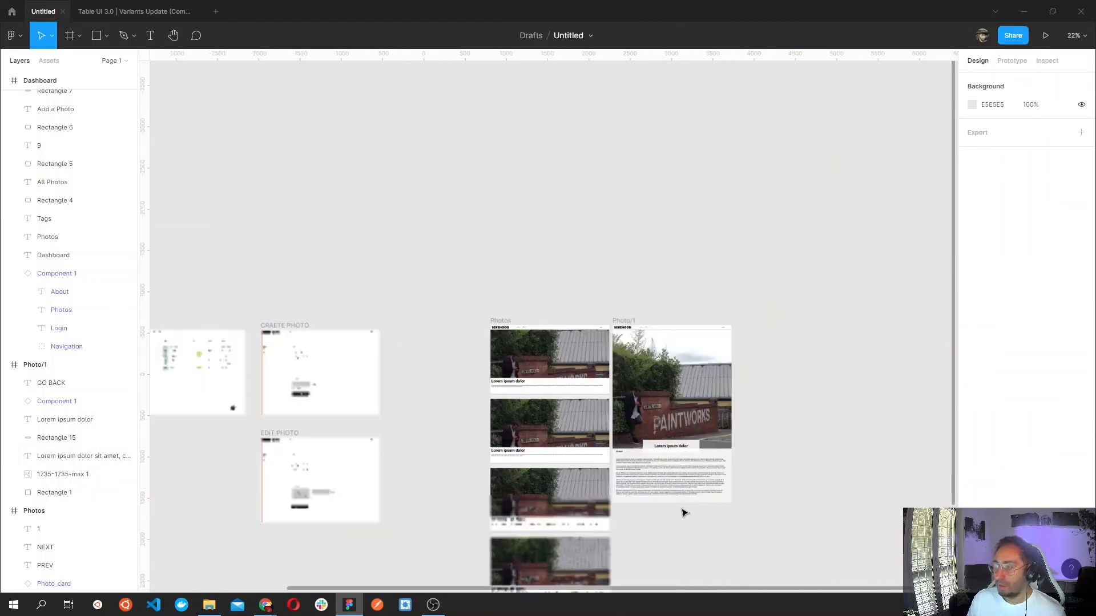
{"action": "scroll", "coordinate": [679, 505], "scroll_direction": "down", "scroll_amount": 3}
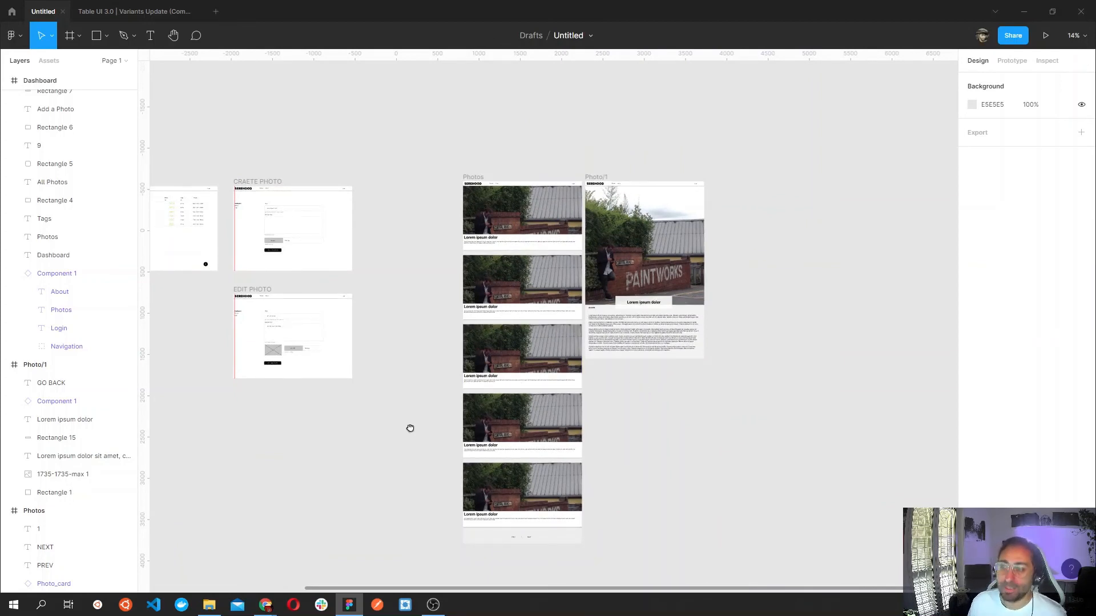
{"action": "left_click_drag", "start_coordinate": [409, 428], "coordinate": [567, 384]}
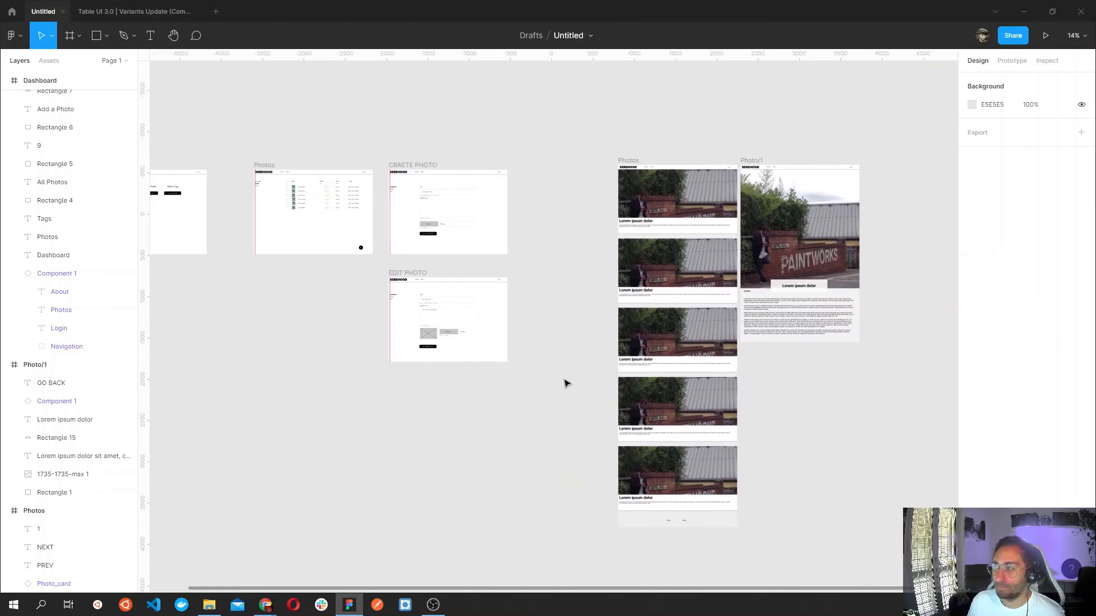